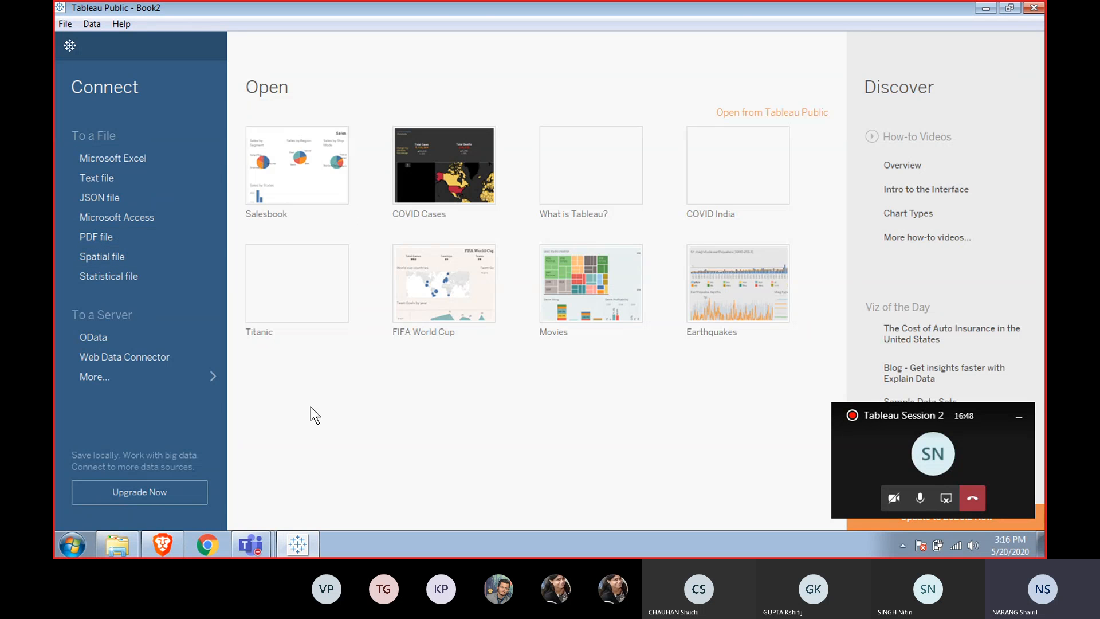
Connect to the Sample - Superstore Excel workbook in the Datasources 2019.4 en_US-US folder.
click(109, 156)
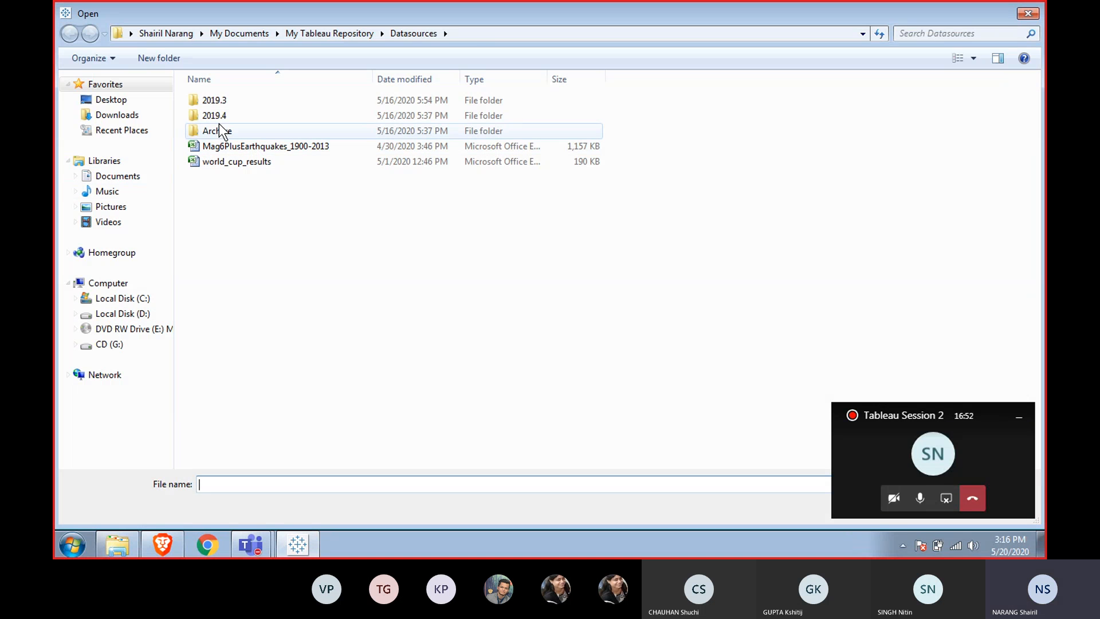
click(222, 120)
double_click(222, 120)
double_click(241, 101)
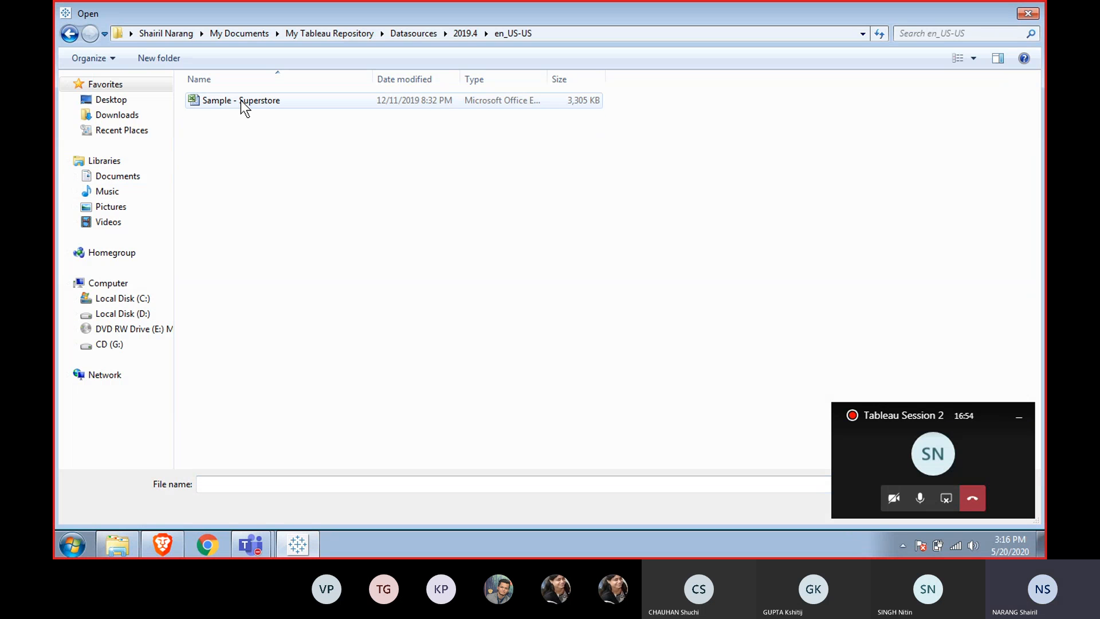
double_click(241, 100)
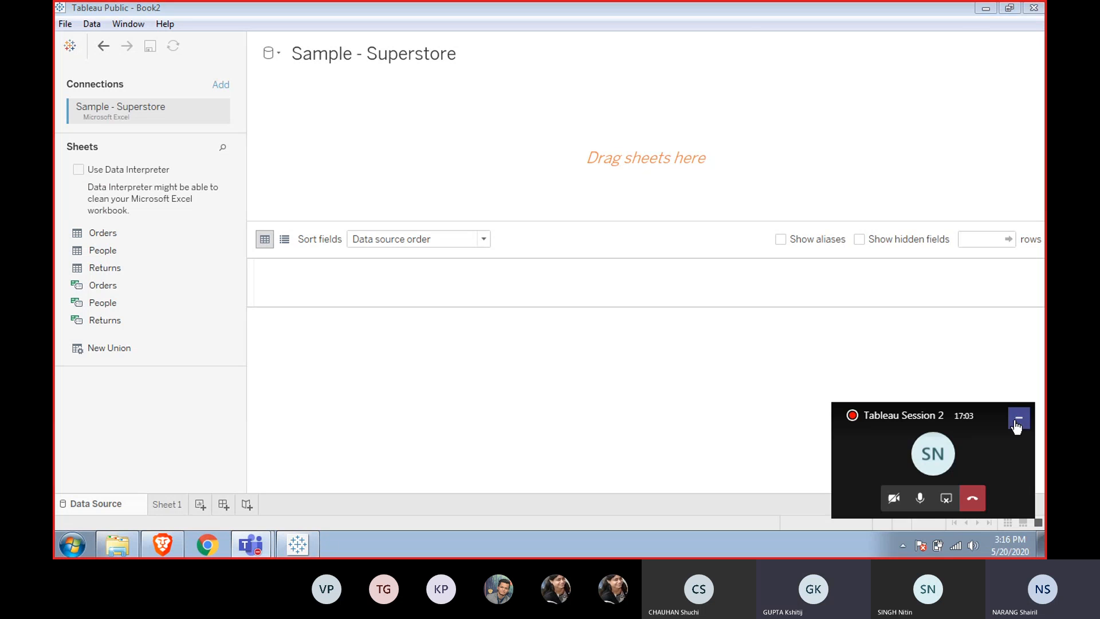
Add the Orders, People and Returns sheets to the data source canvas so they are joined.
click(1019, 417)
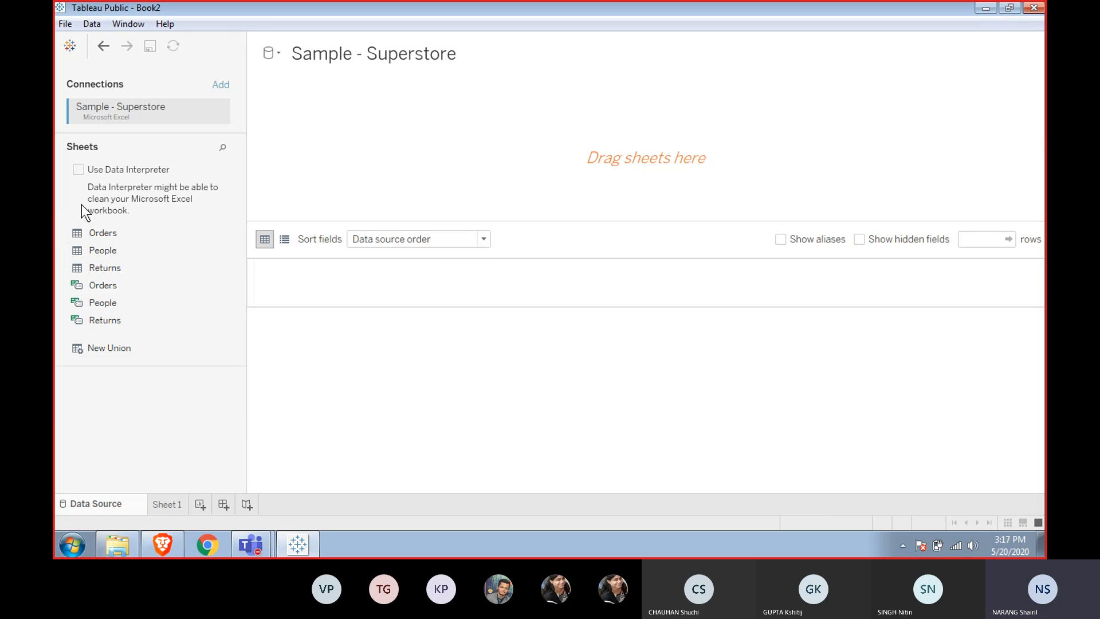
double_click(111, 234)
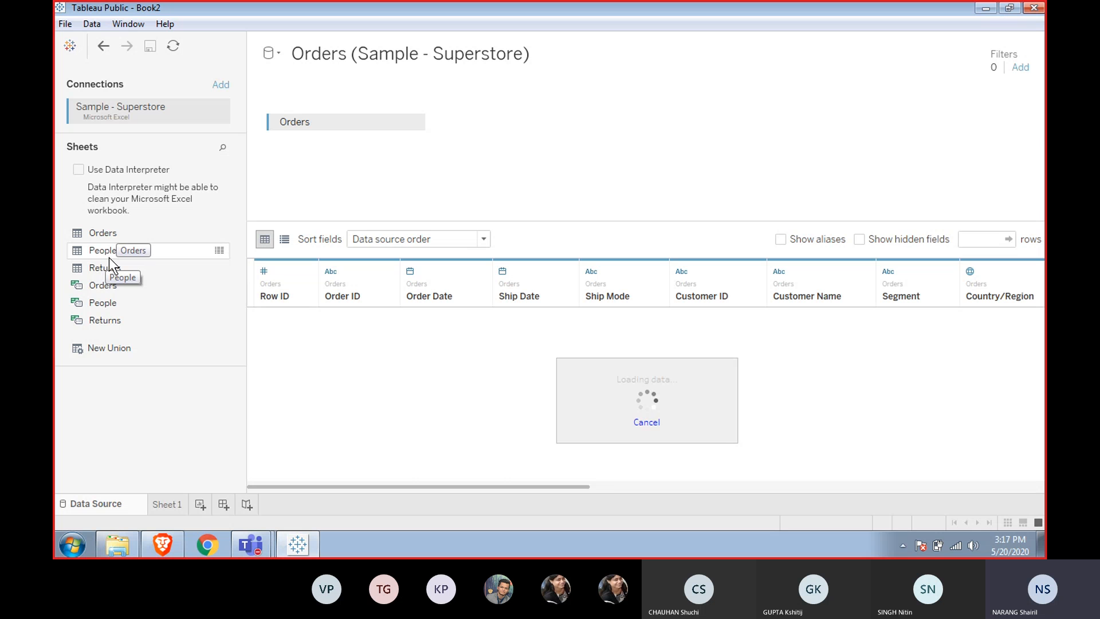
double_click(109, 255)
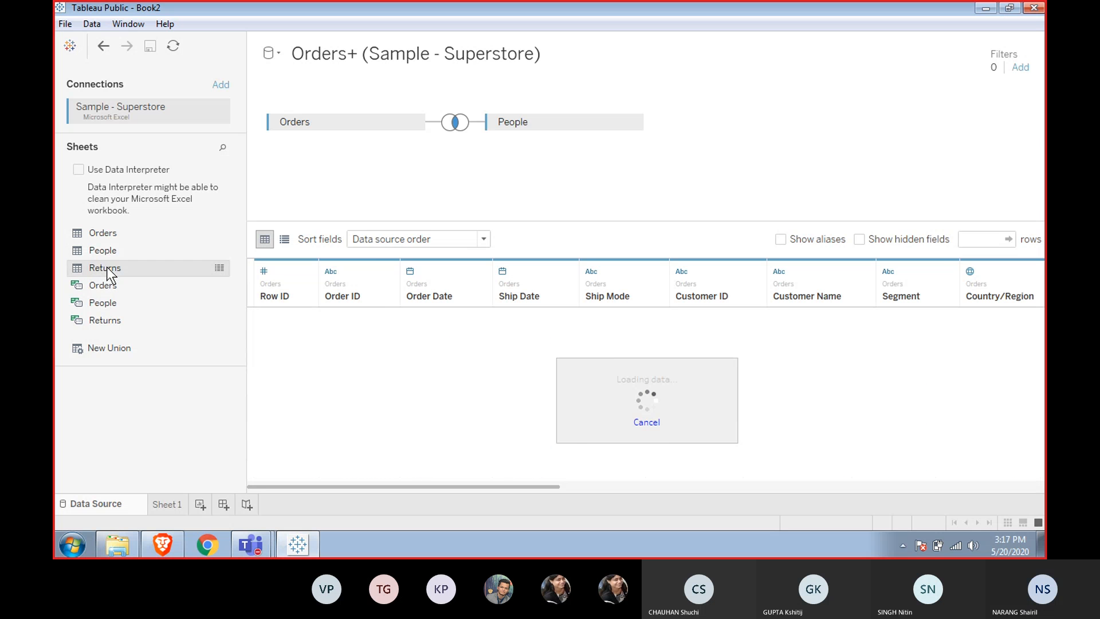
double_click(106, 267)
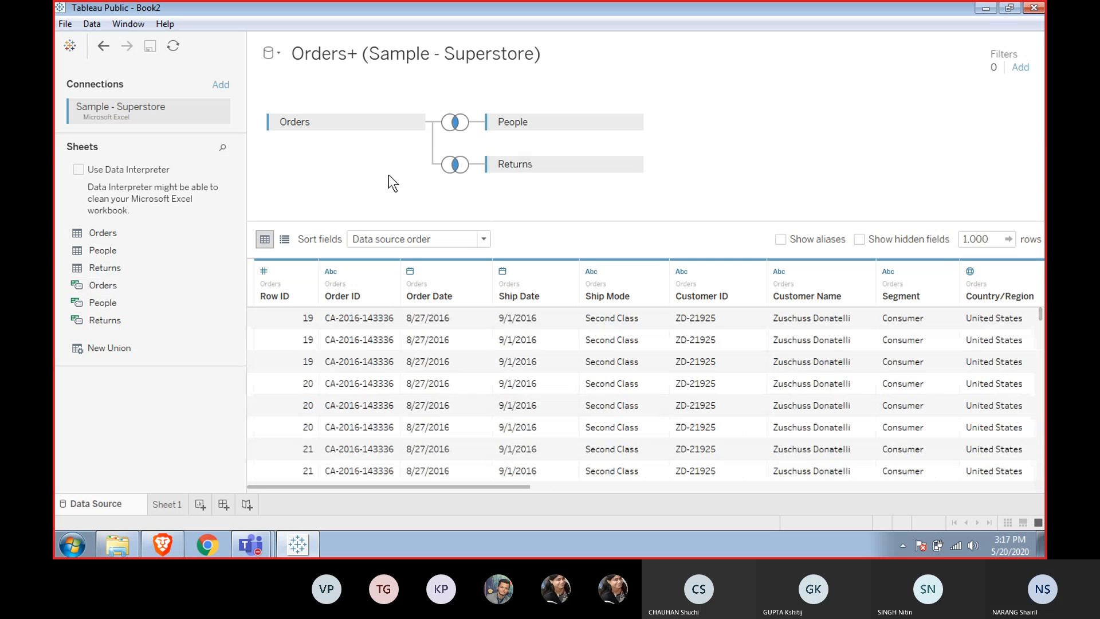
Inspect the join type and join clauses of the People and Returns joins.
click(455, 123)
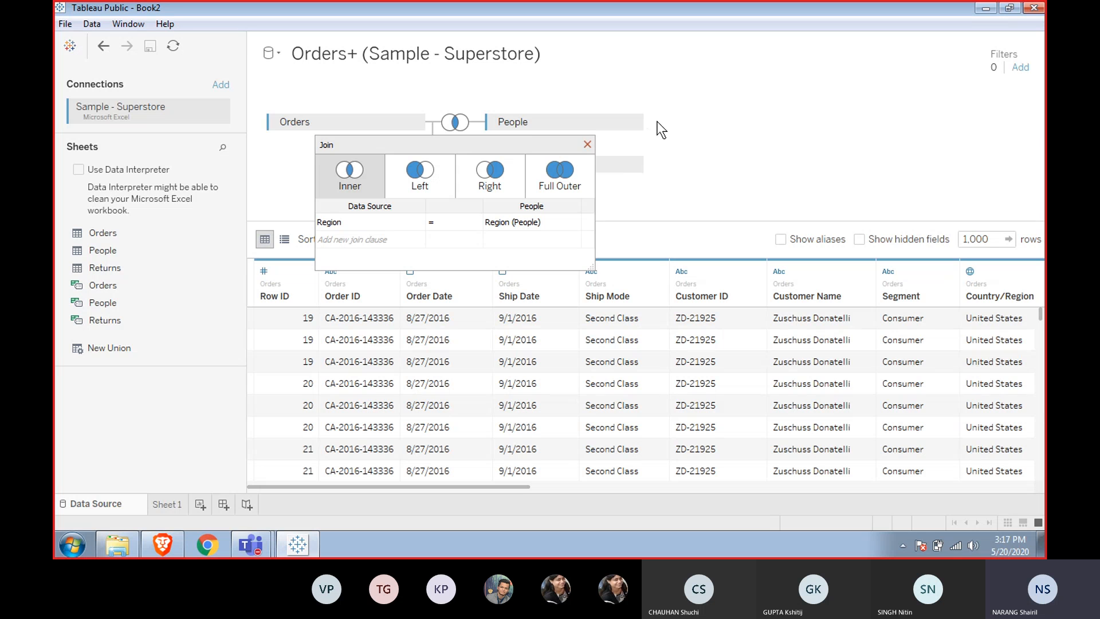
click(587, 145)
click(453, 165)
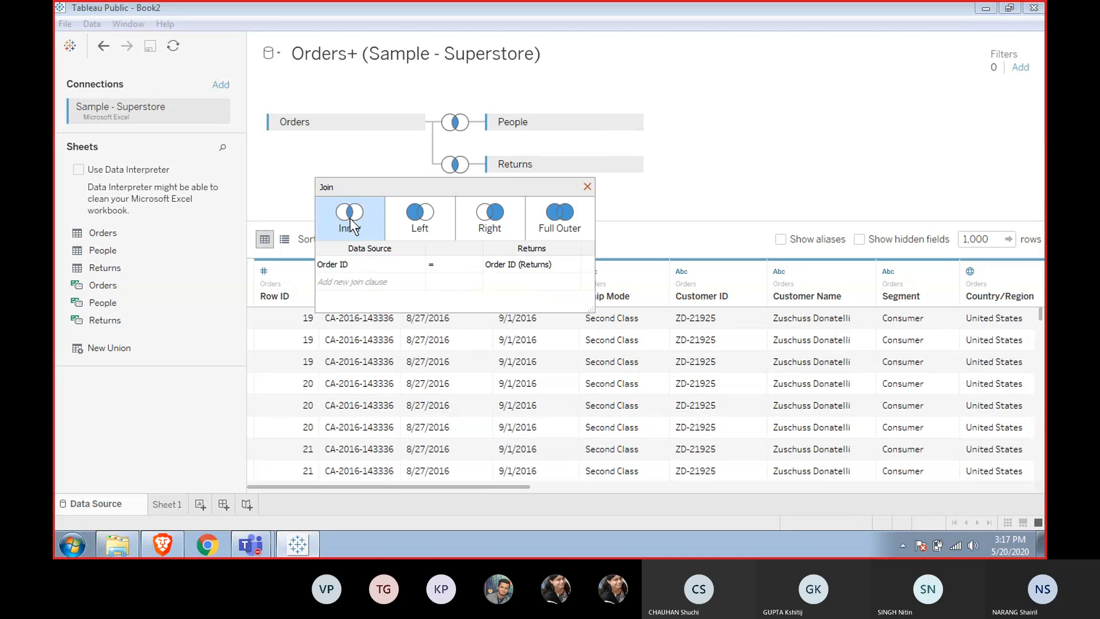
click(311, 165)
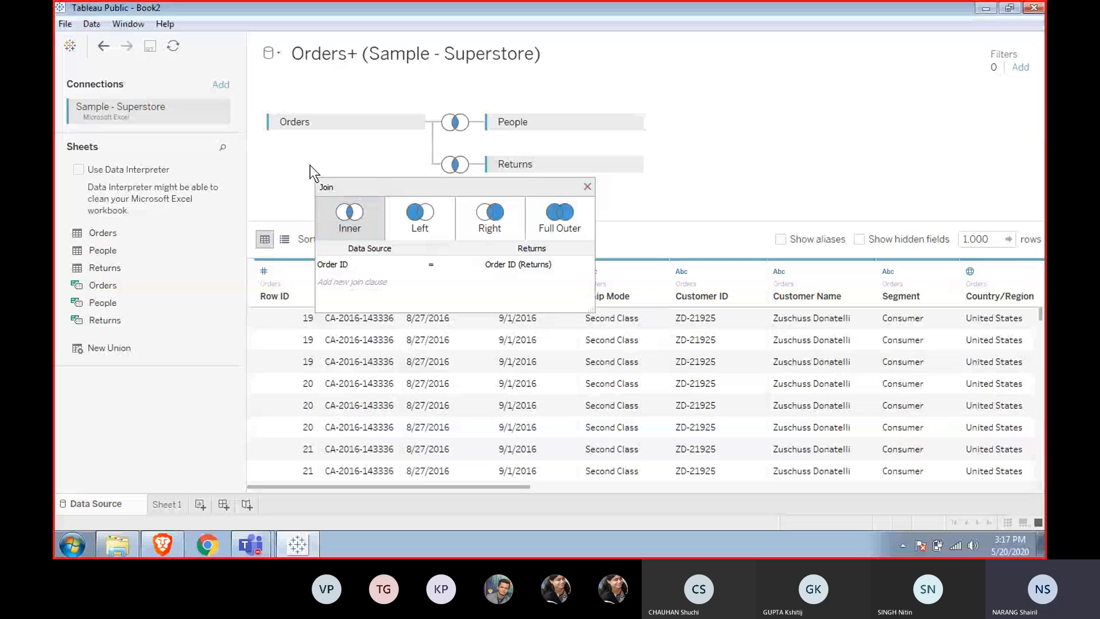
click(583, 192)
click(587, 187)
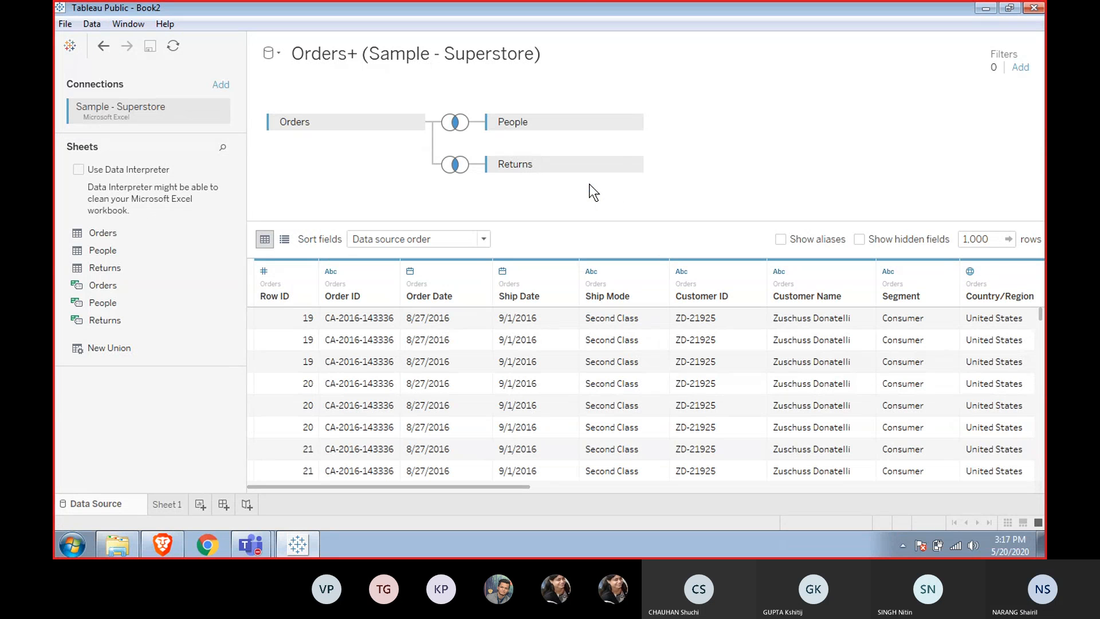
Glance at Sheet 1, return to the data source, and browse across the joined data's columns in the grid.
click(165, 506)
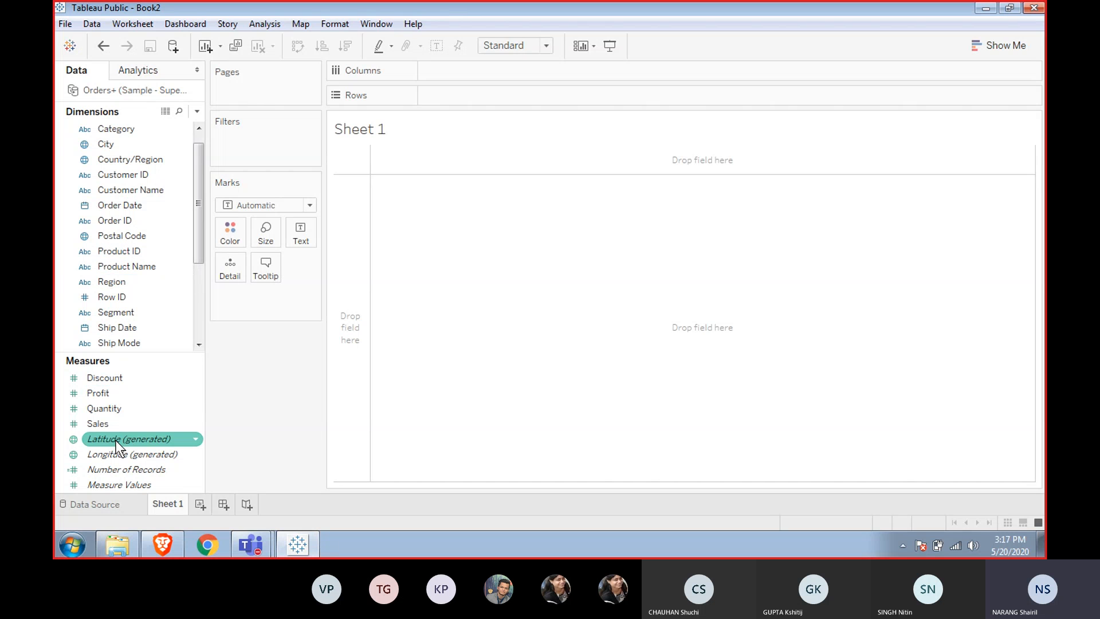
click(97, 503)
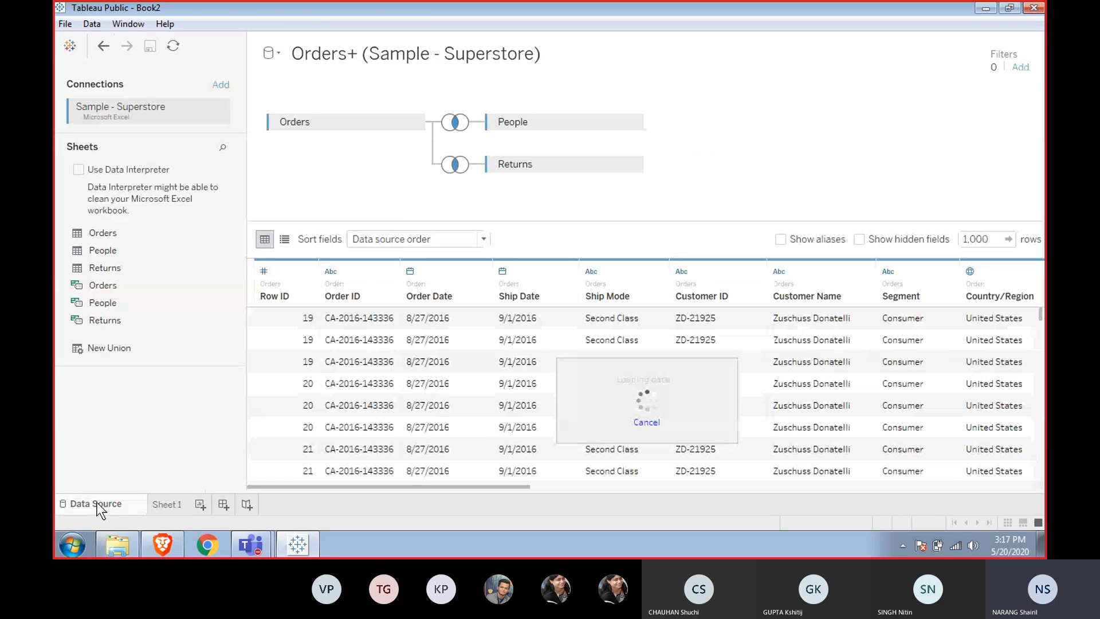
click(692, 316)
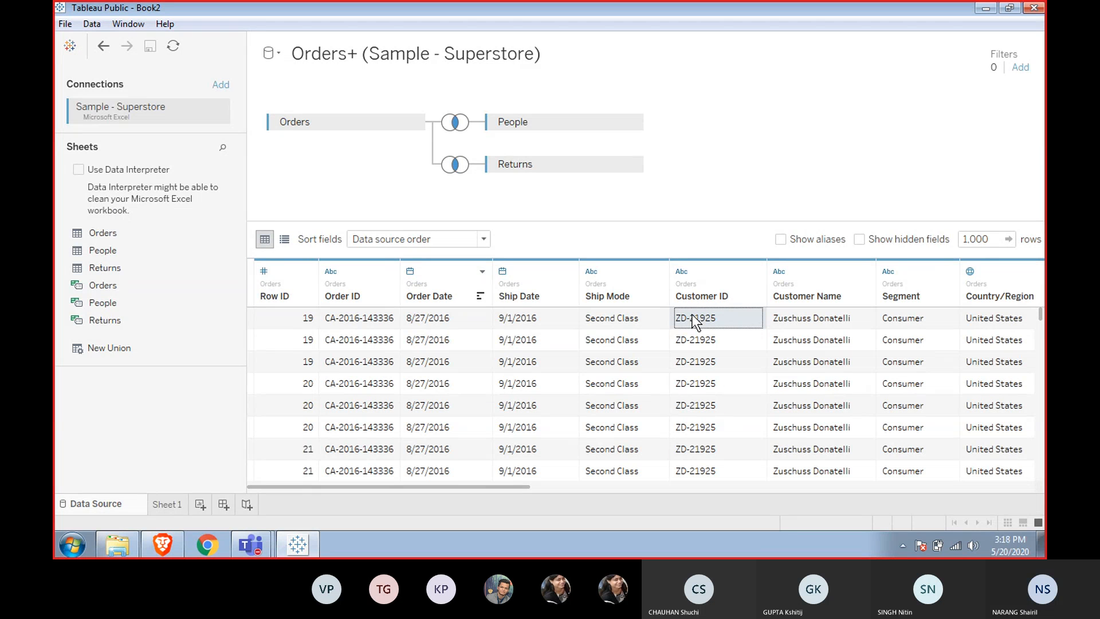
key(Right)
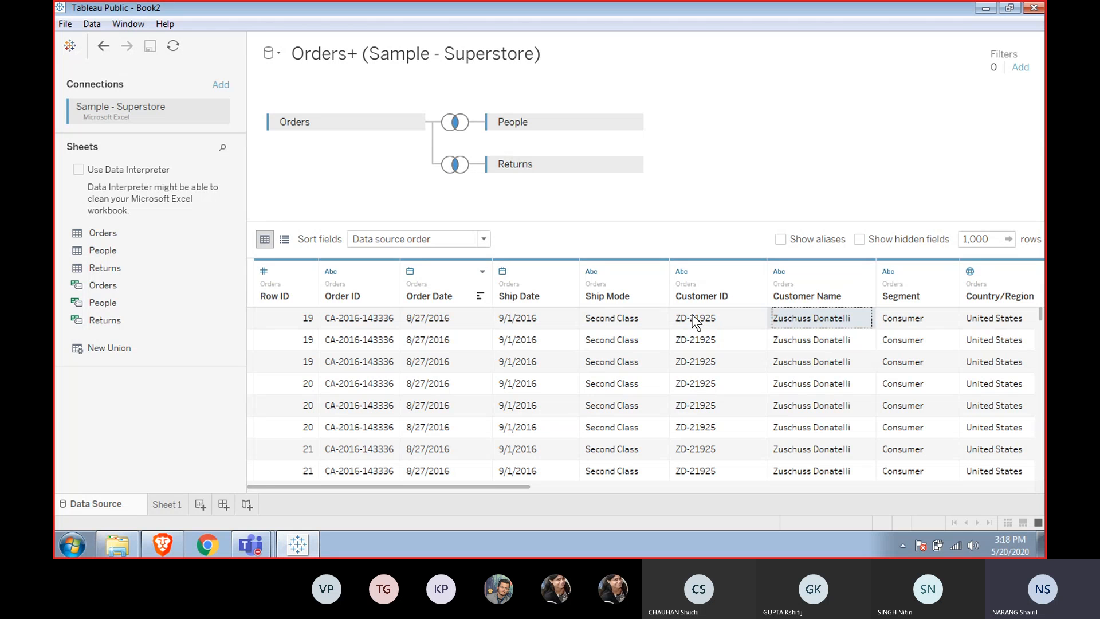
key(Right)
key(Right)
key(Right)
key(Right)
key(Right)
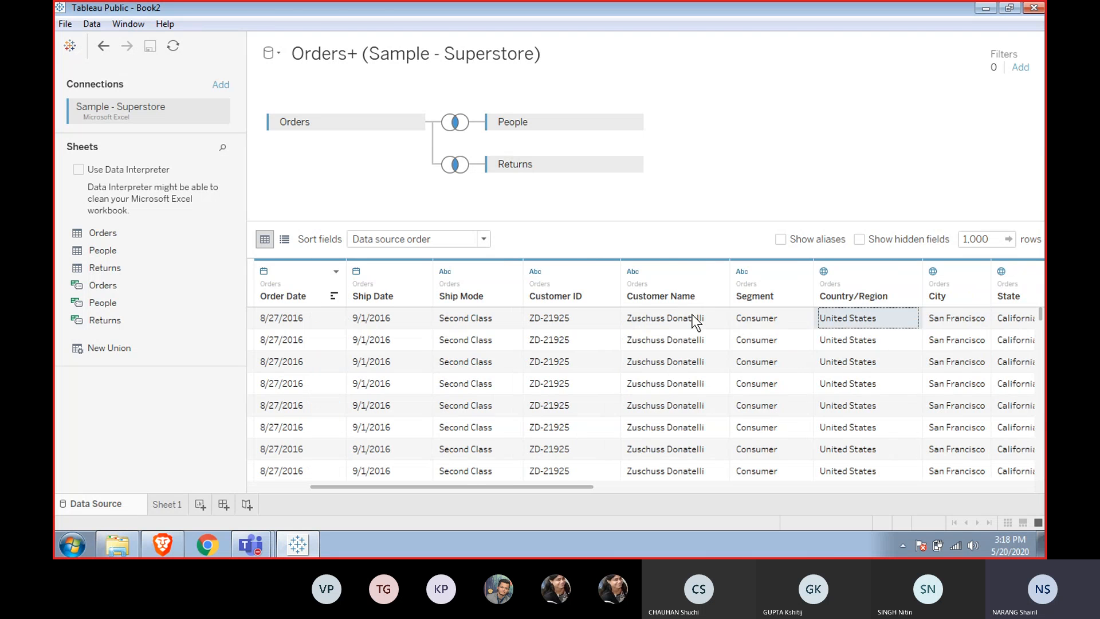
key(Left)
key(Left)
key(Left)
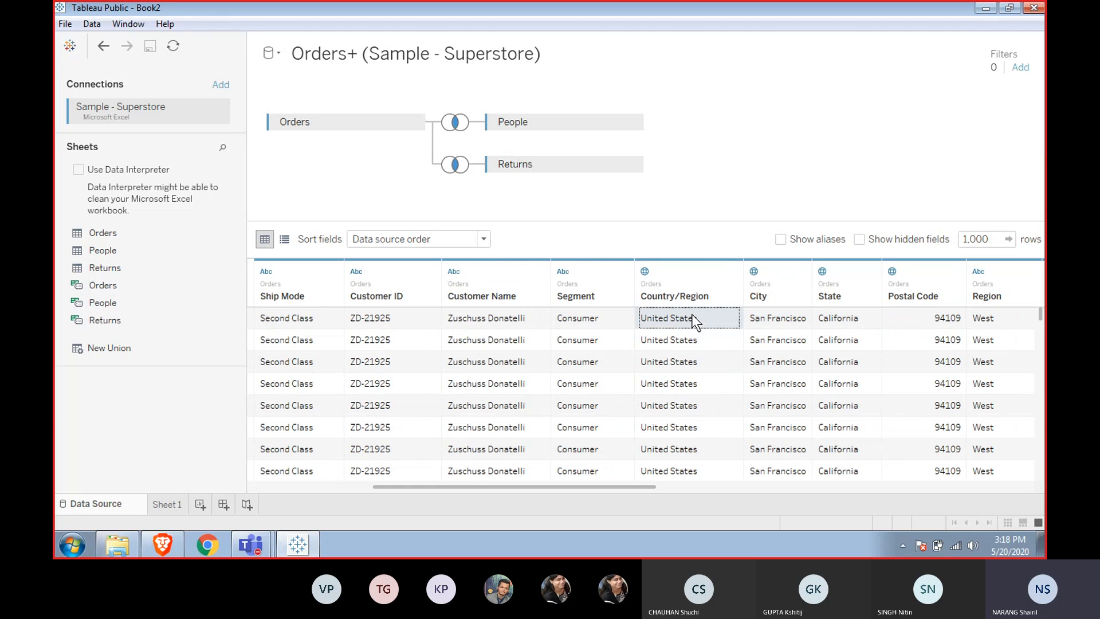
key(Right)
key(Right)
key(Left)
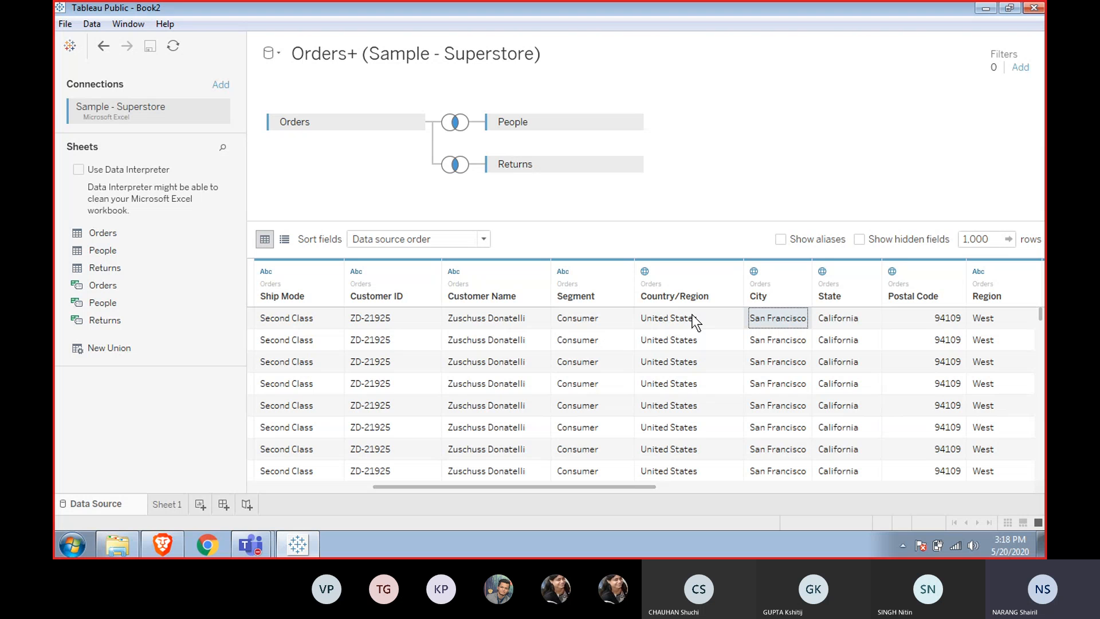
Examine the data type and geographic role options of the Country/Region, City and State fields.
click(643, 273)
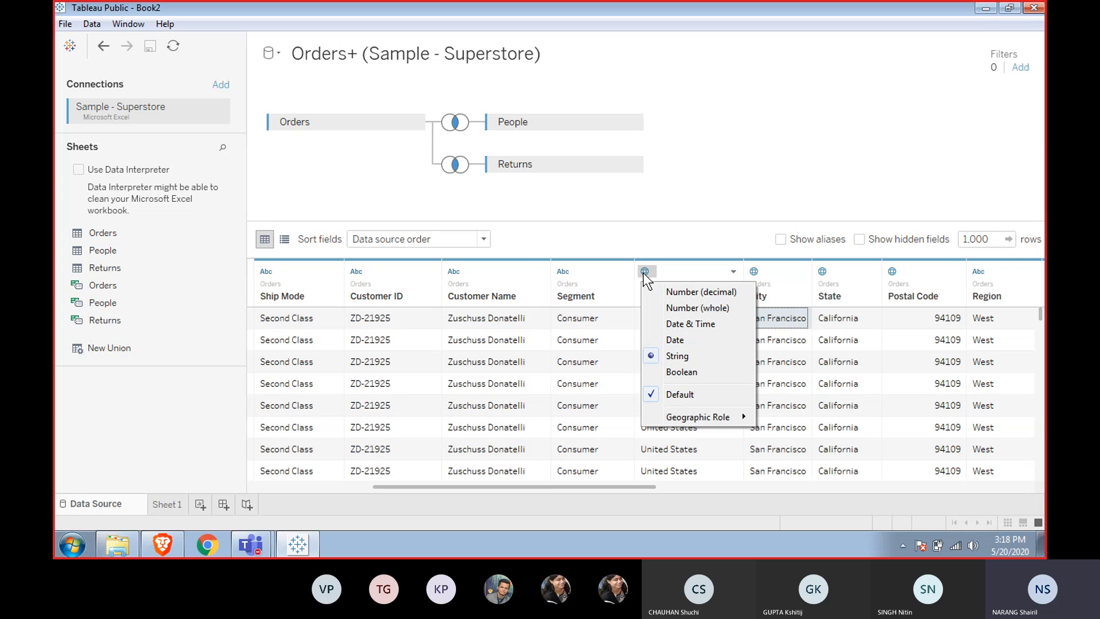
click(643, 273)
click(643, 273)
mouse_move(699, 412)
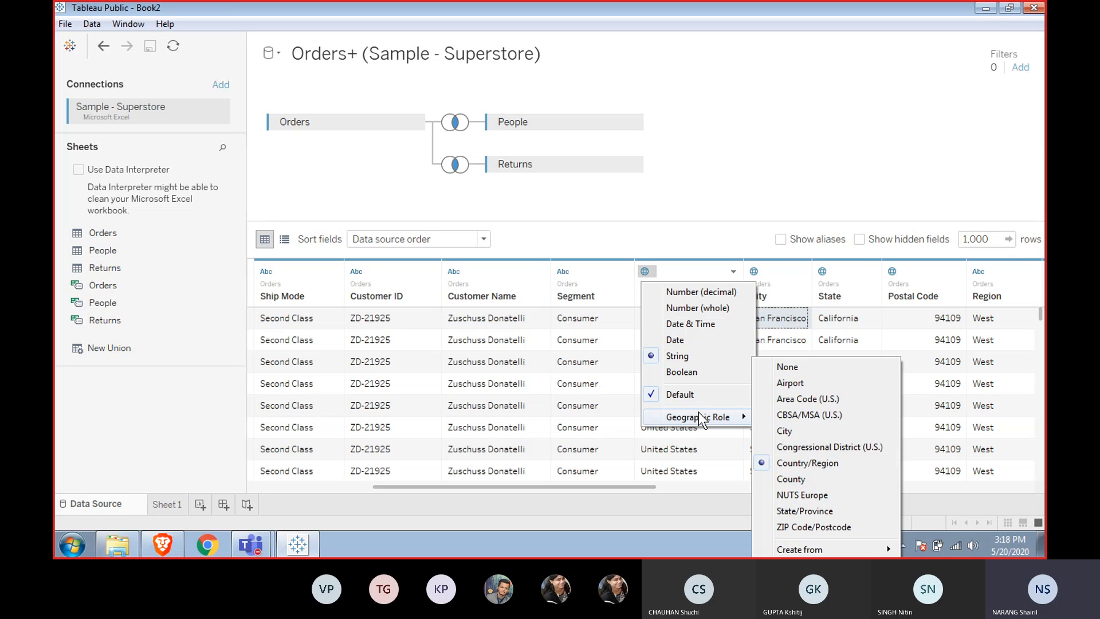
click(774, 268)
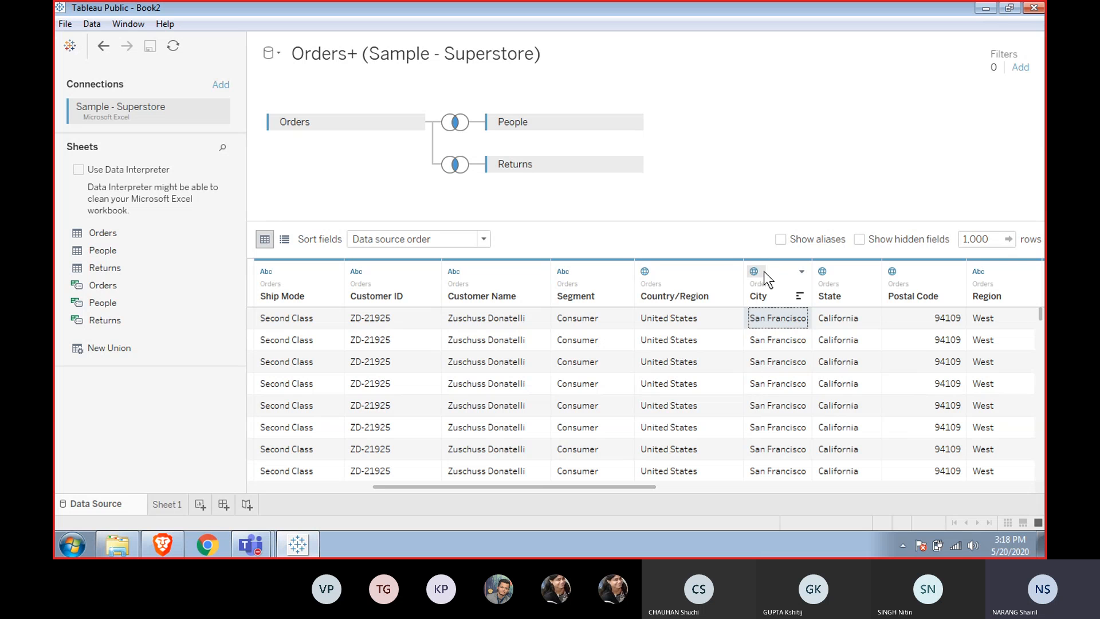
click(754, 272)
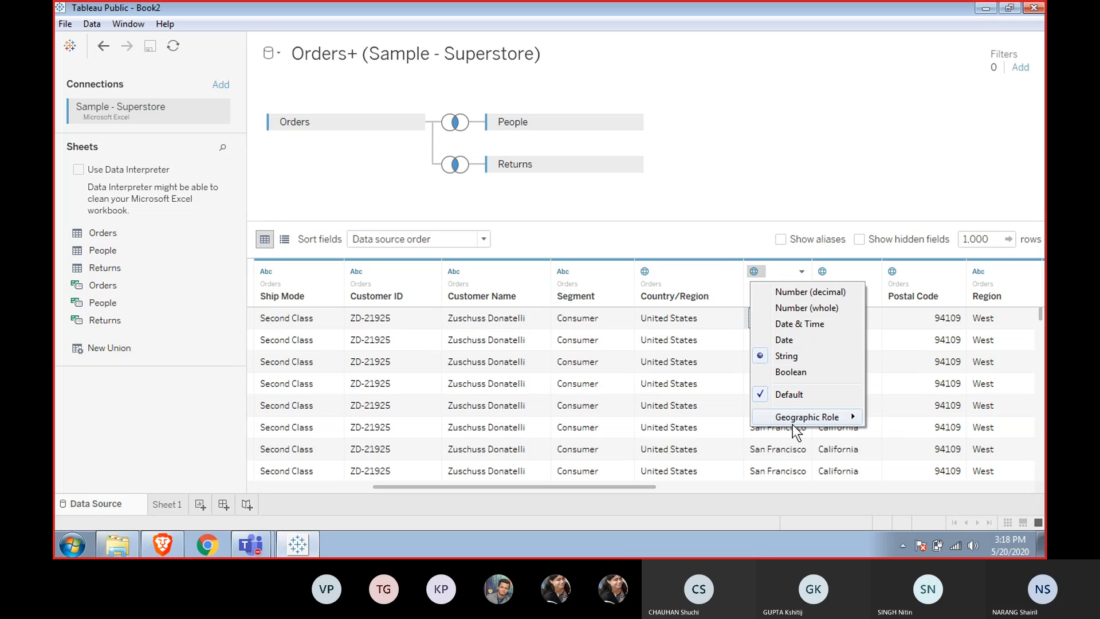
mouse_move(794, 424)
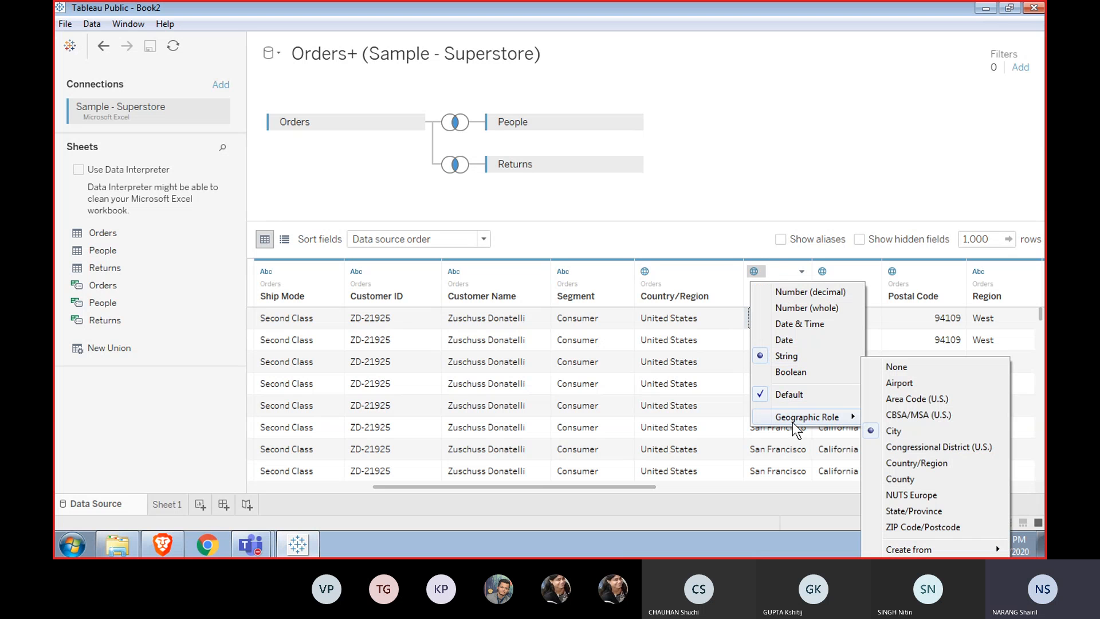
click(820, 273)
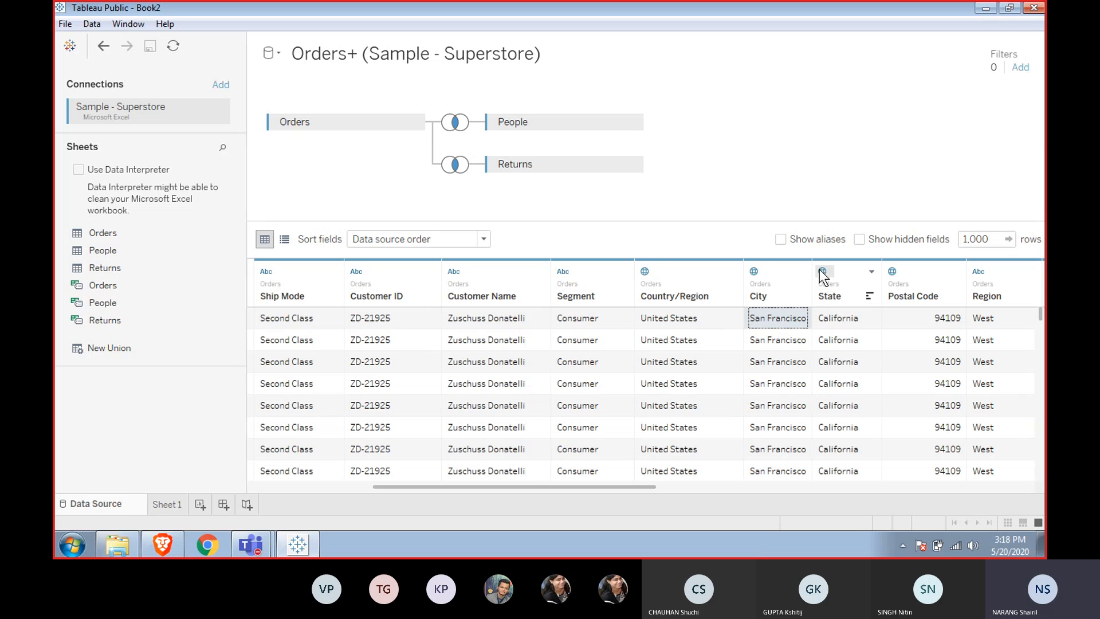
click(821, 271)
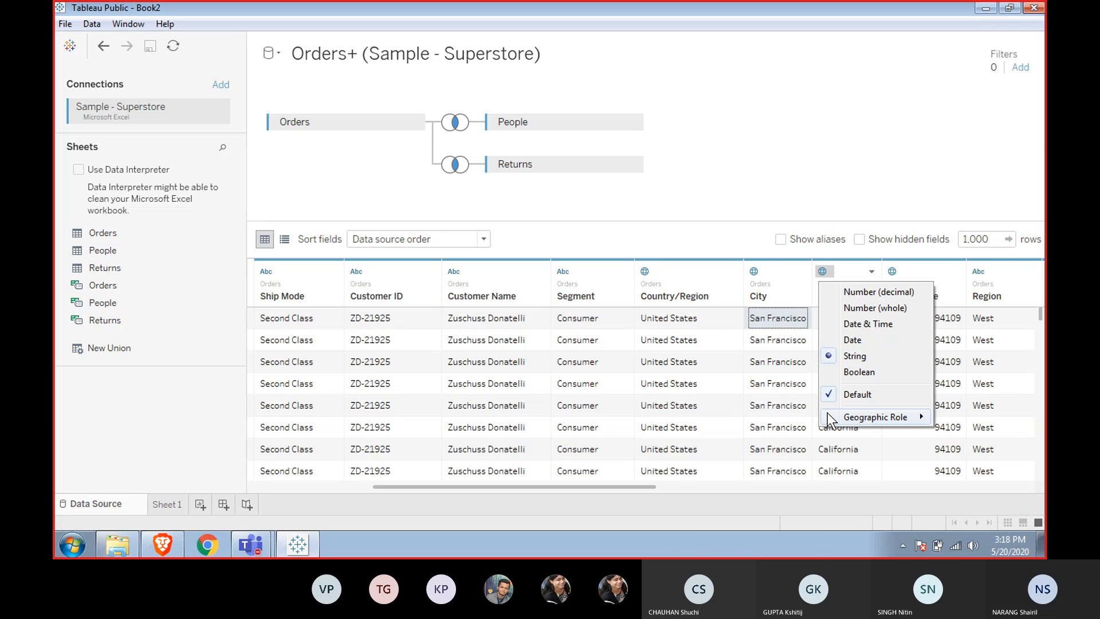
mouse_move(827, 412)
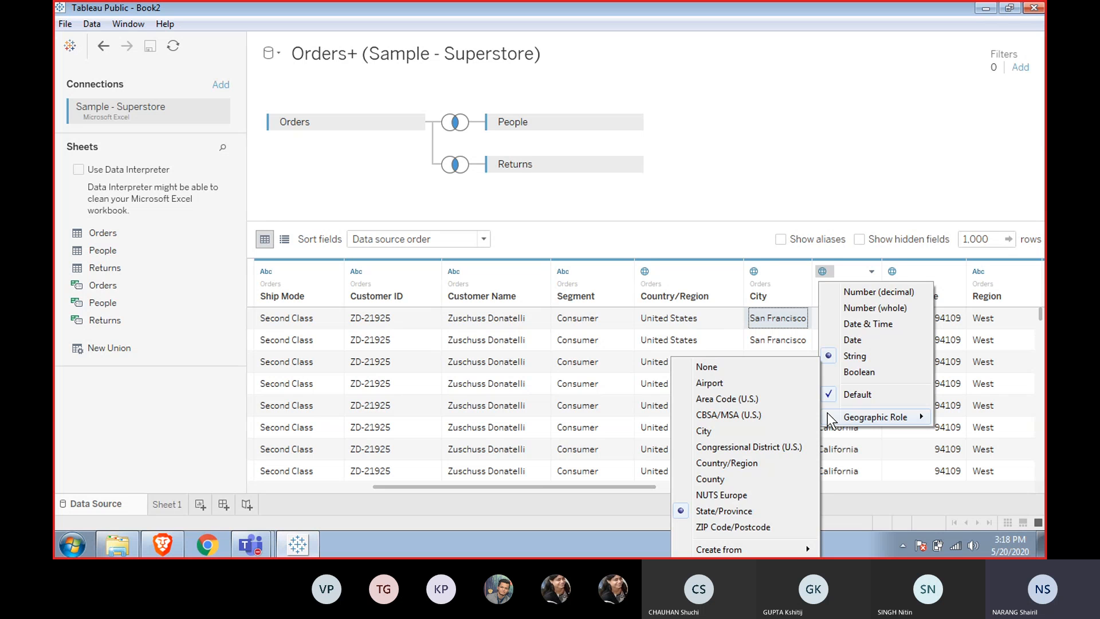
click(788, 297)
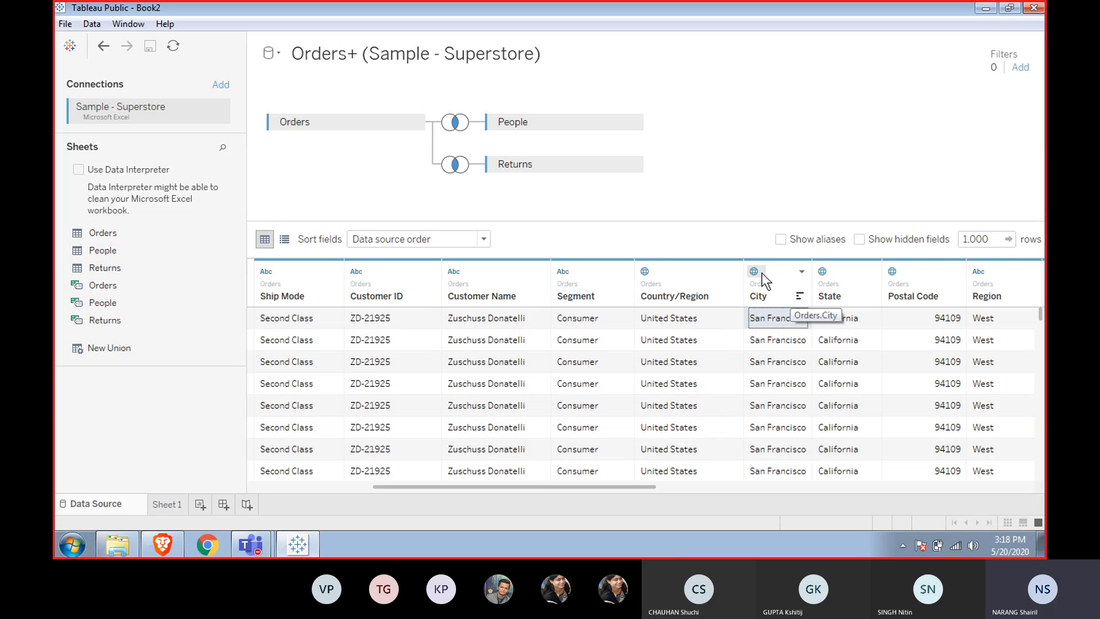
Rename the City field to kldj.
double_click(758, 294)
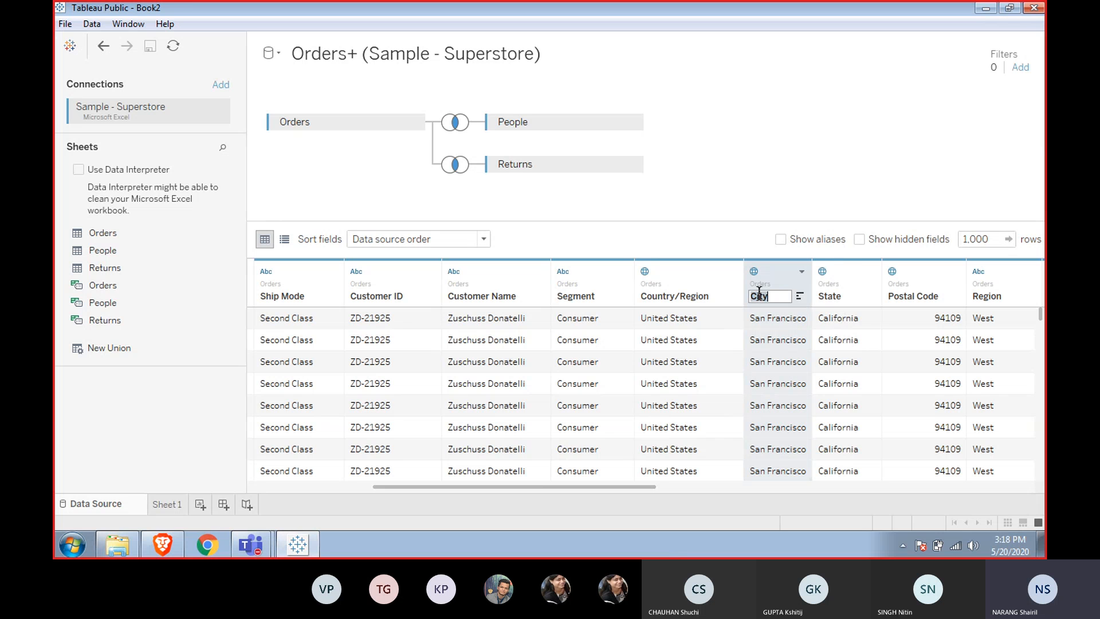
key(BackSpace)
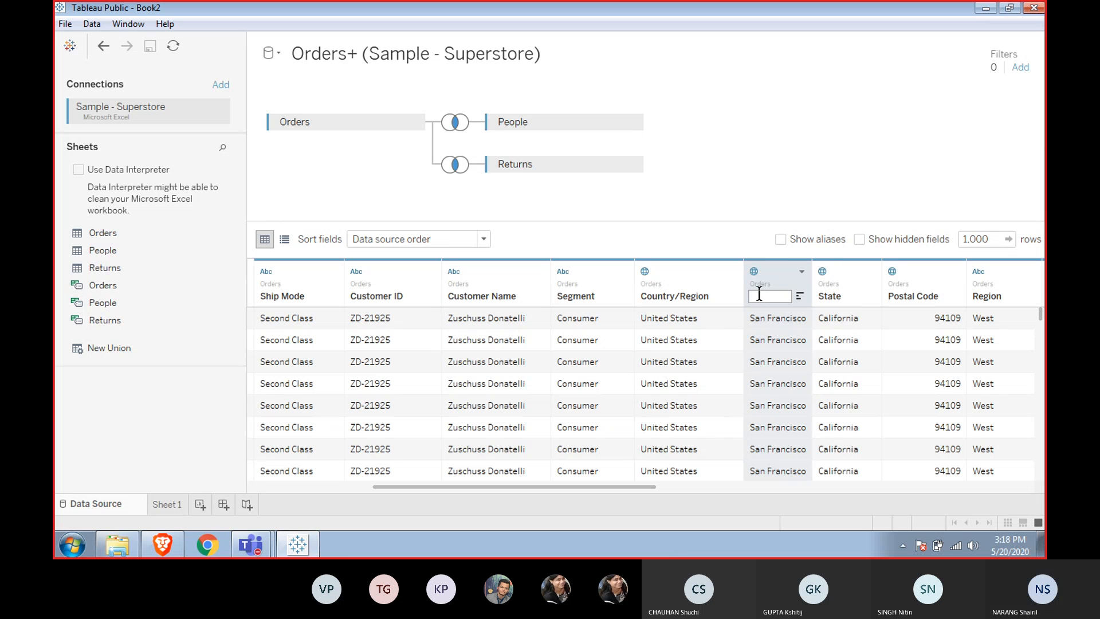
text(kldj)
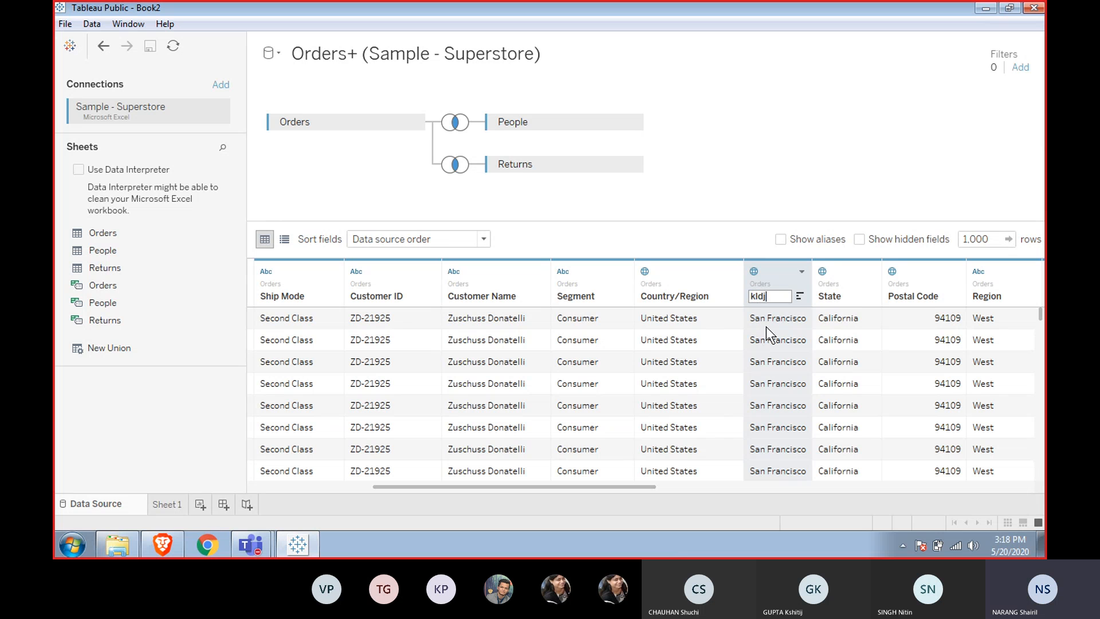
key(Return)
Open the renamed field's data type options and close them again.
click(755, 271)
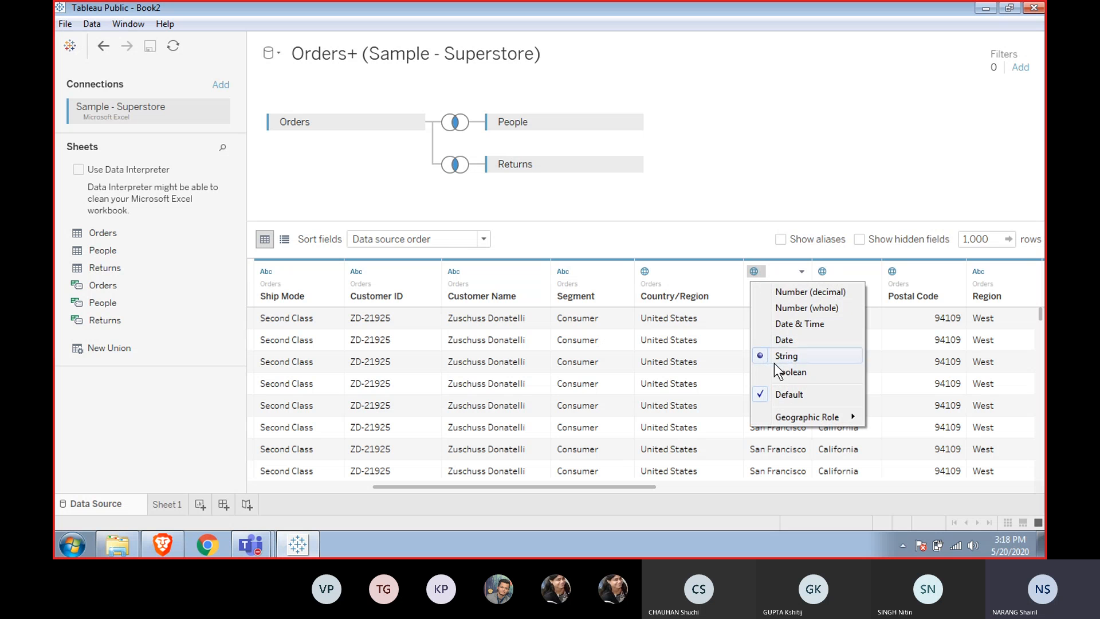
mouse_move(818, 424)
click(696, 320)
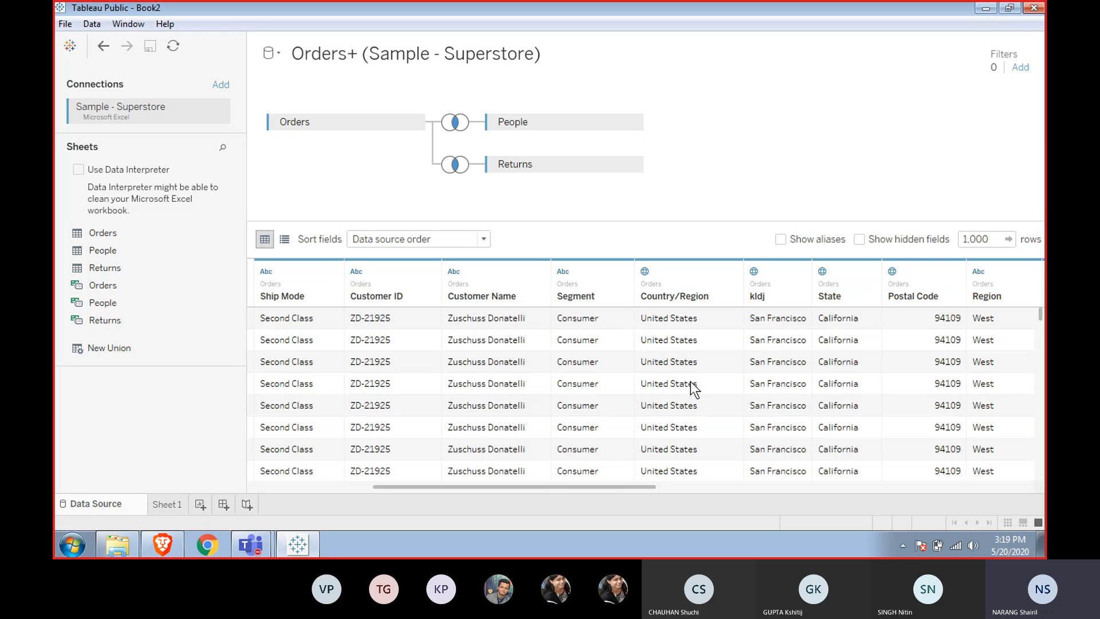
Step down through the Country/Region rows of the data grid.
click(669, 318)
key(Down)
key(Down)
key(Down)
key(Down)
key(Down)
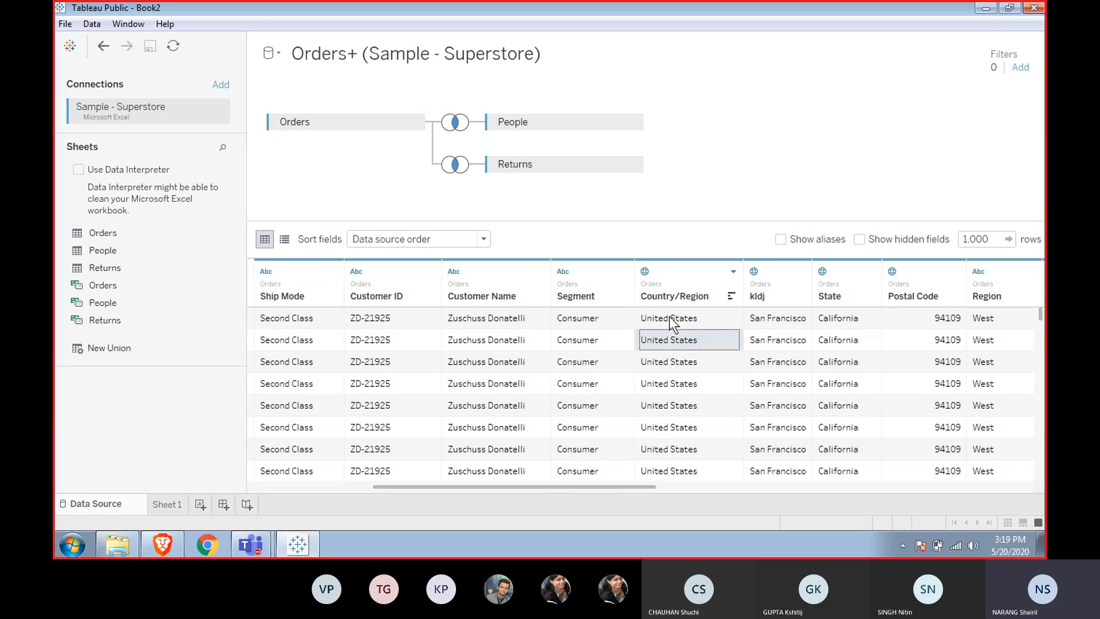
key(Down)
key(Down)
key(Down)
key(Down)
key(Down)
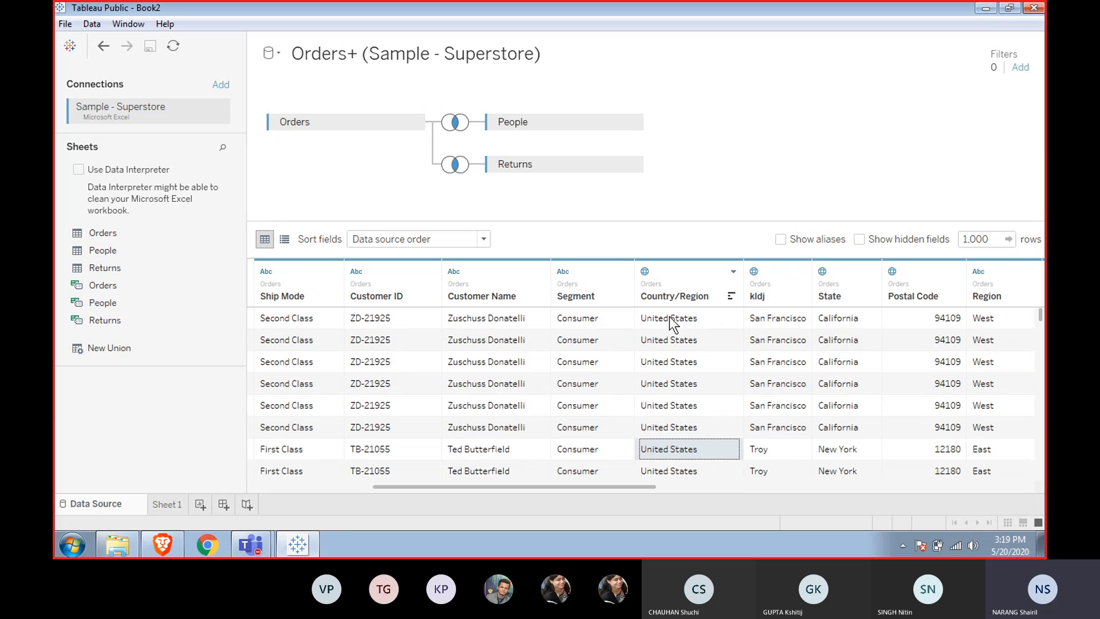
key(Down)
key(Up)
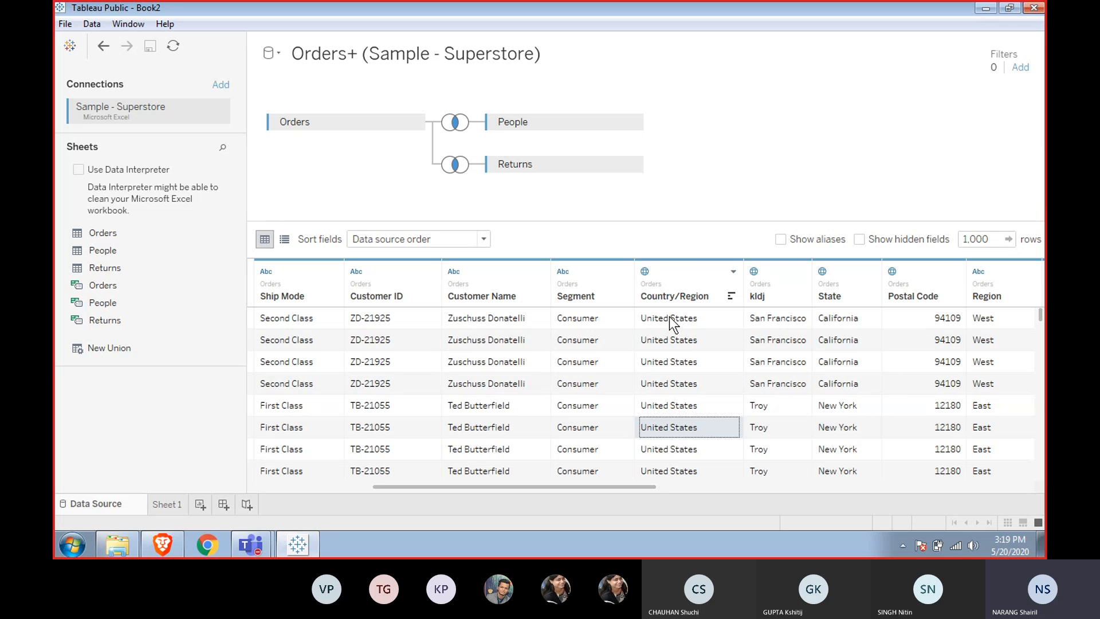
Move through the cells of the Country/Region, kldj and State columns of the data grid.
key(Left)
key(Right)
key(Left)
key(Right)
key(Up)
key(Up)
key(Up)
key(Up)
key(Up)
key(Up)
key(Up)
key(Up)
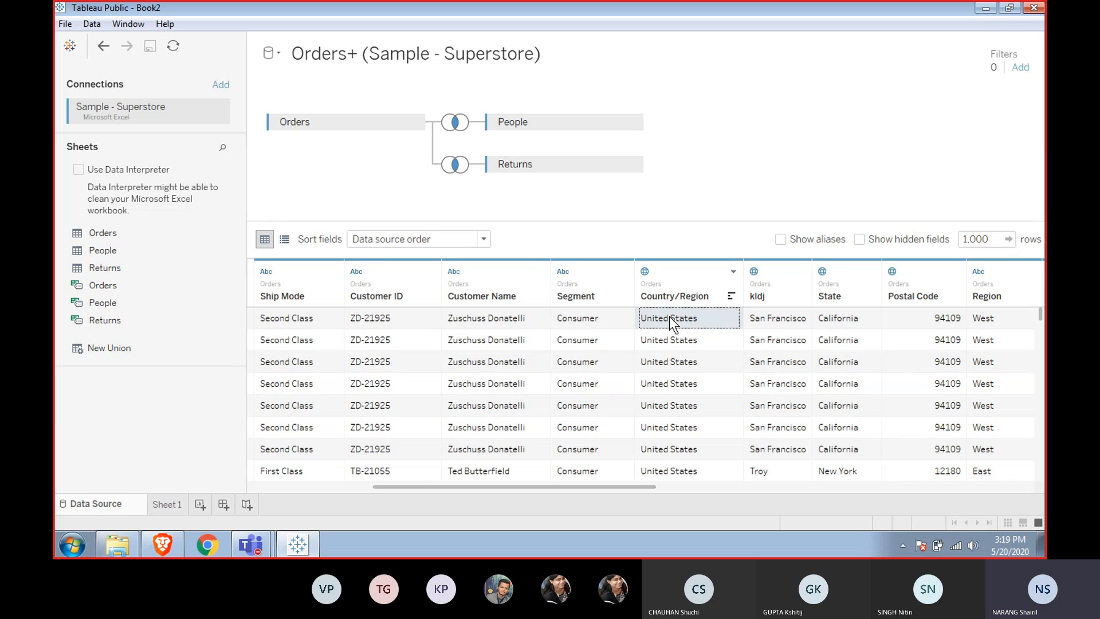
key(Down)
key(Down)
key(Down)
key(Down)
key(Down)
key(Down)
key(Down)
key(Down)
key(Down)
key(Down)
key(Down)
key(Down)
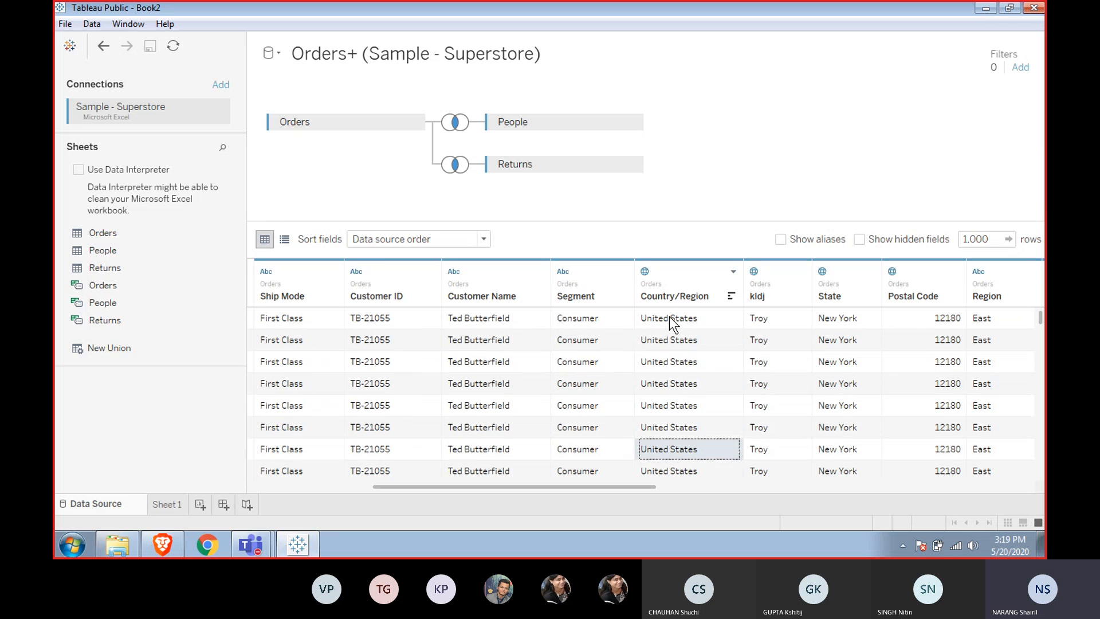
key(Up)
key(Up)
key(Up)
key(Up)
key(Up)
key(Right)
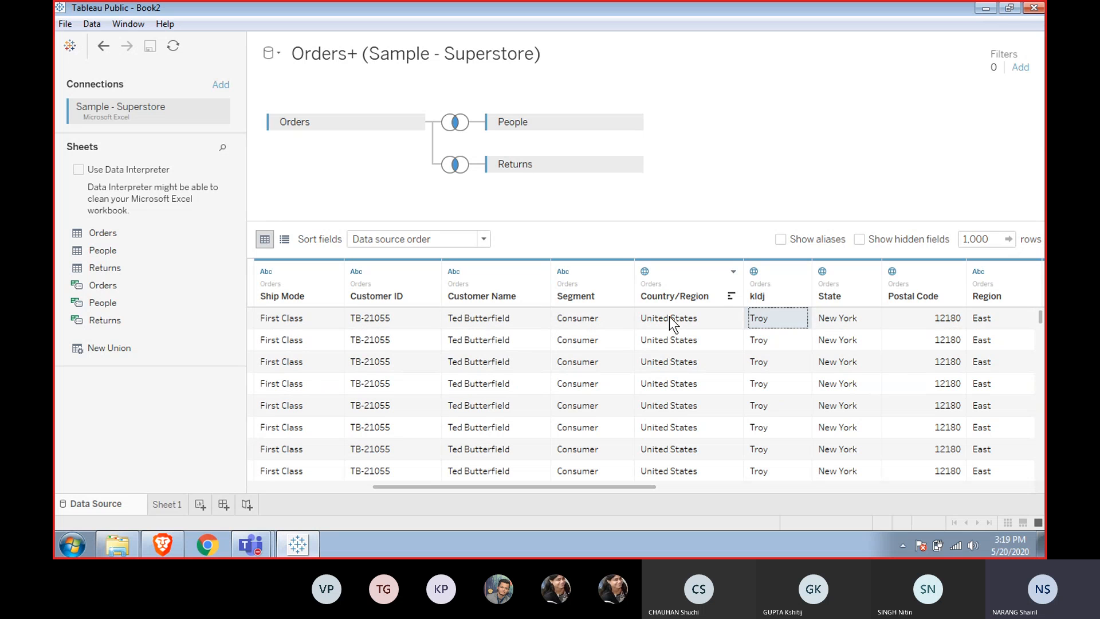
key(Up)
key(Down)
key(Up)
key(Down)
key(Up)
key(Down)
key(Down)
key(Up)
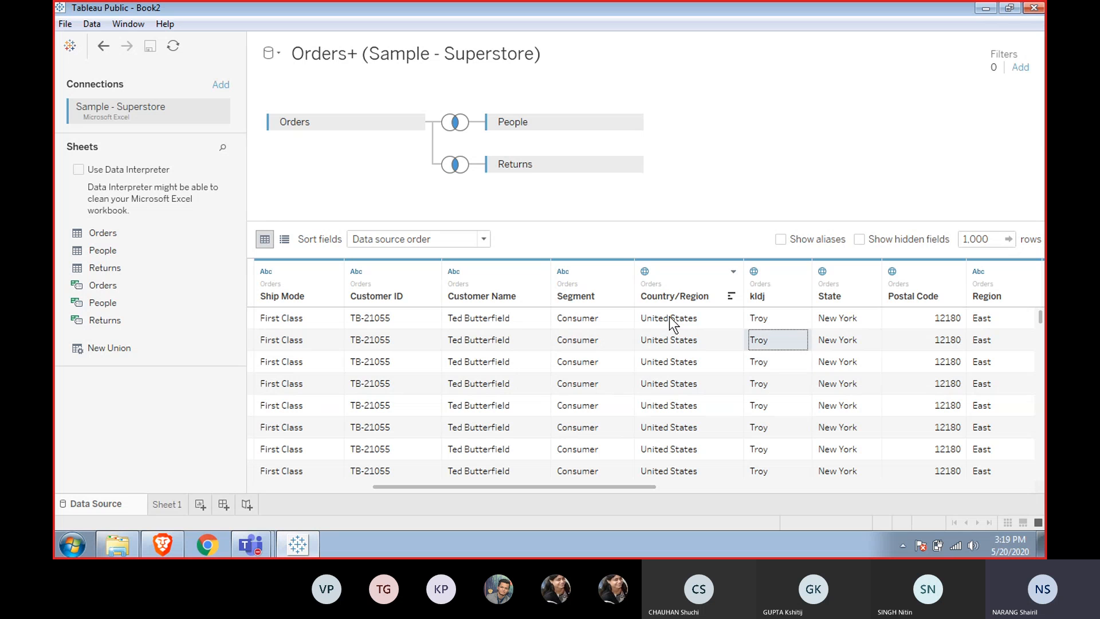
key(Right)
key(Up)
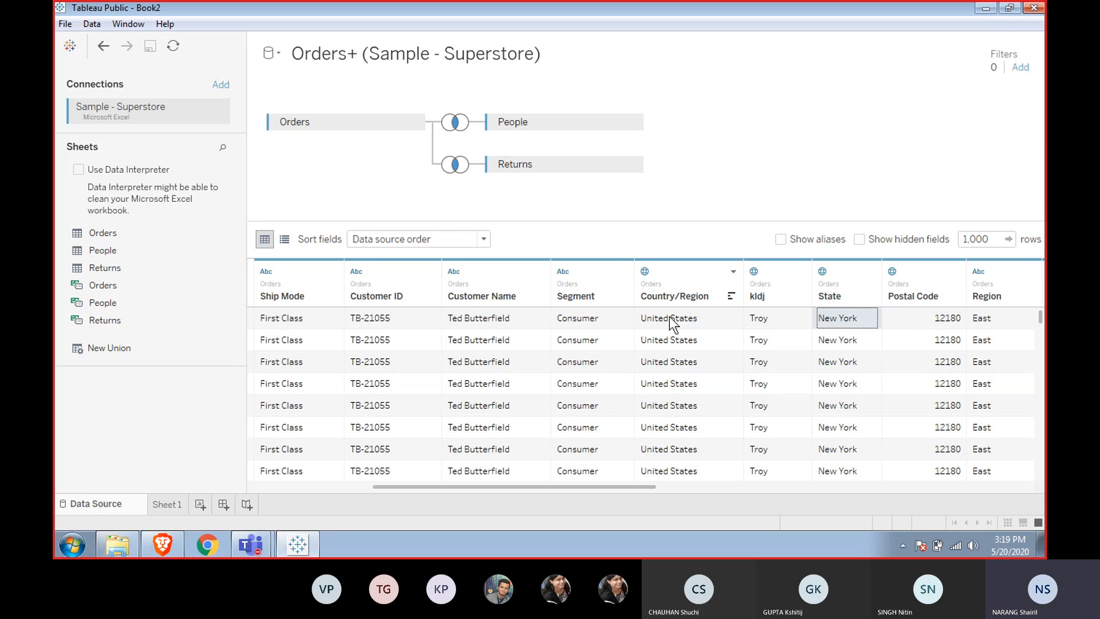
key(Down)
key(Down)
key(Down)
key(Down)
key(Down)
key(Down)
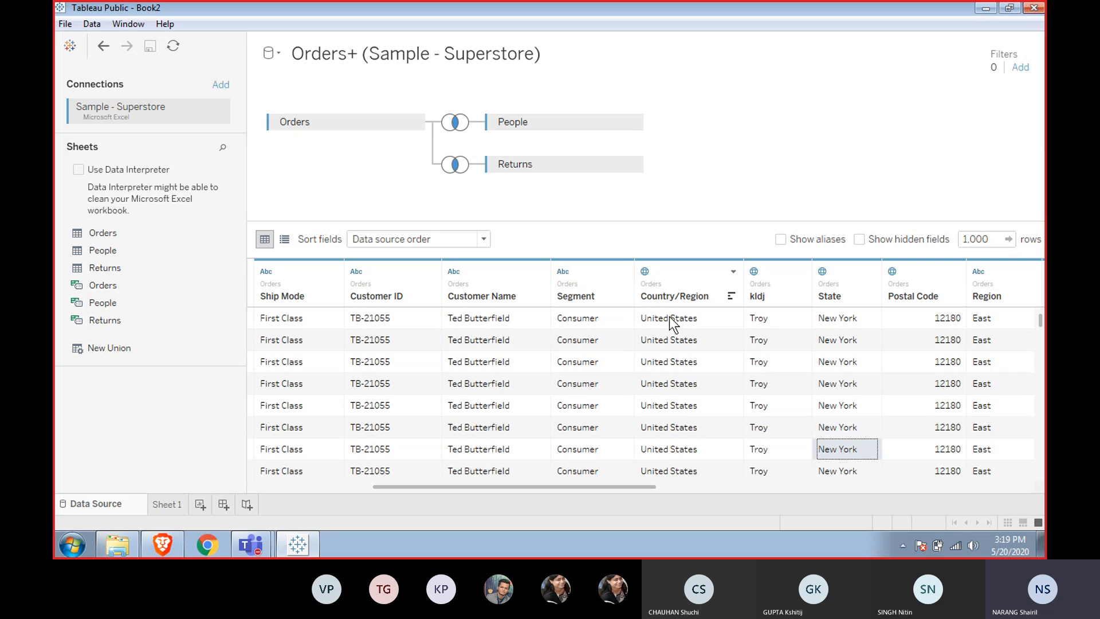
key(Up)
key(ctrl+Up)
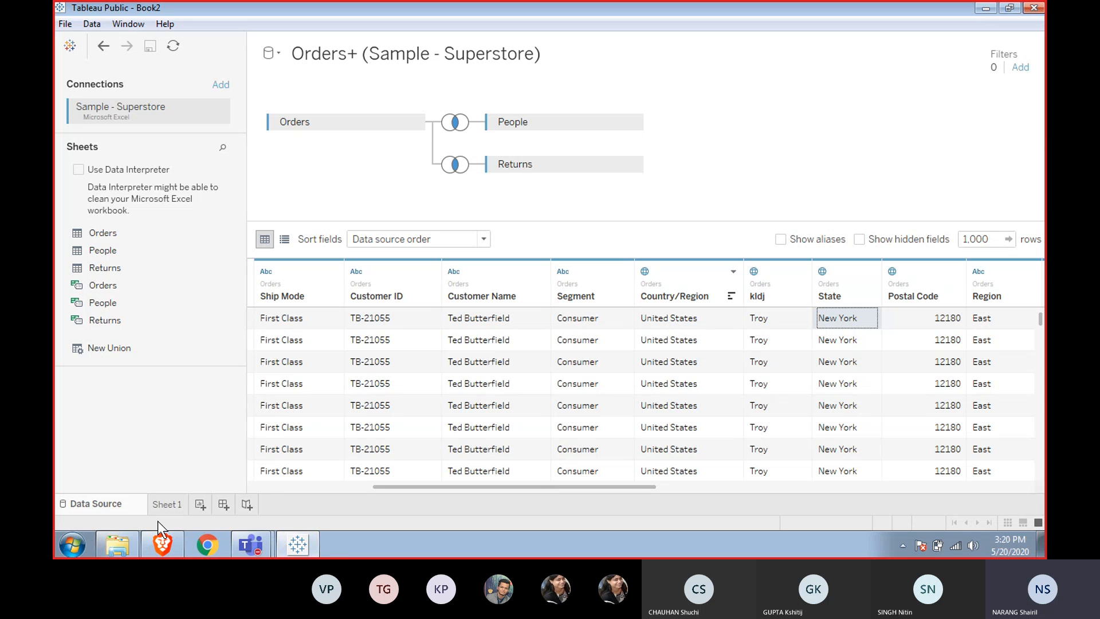
Switch to Sheet 1 and browse the dimension fields listed in the Data pane.
click(168, 504)
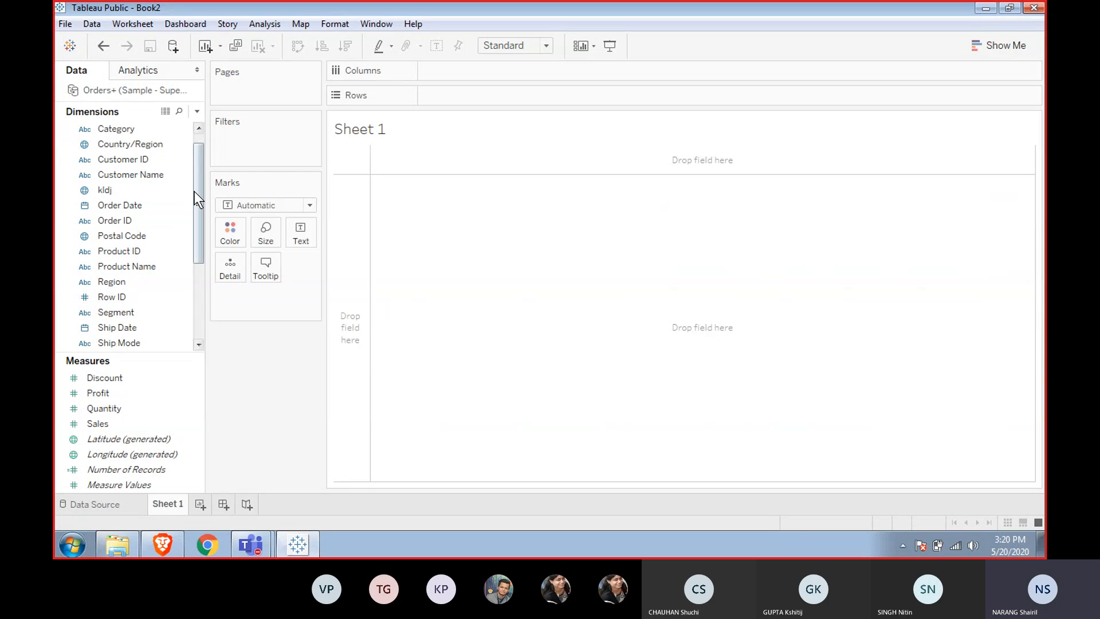
mouse_move(194, 191)
mouse_down()
mouse_move(201, 286)
mouse_move(200, 195)
mouse_up()
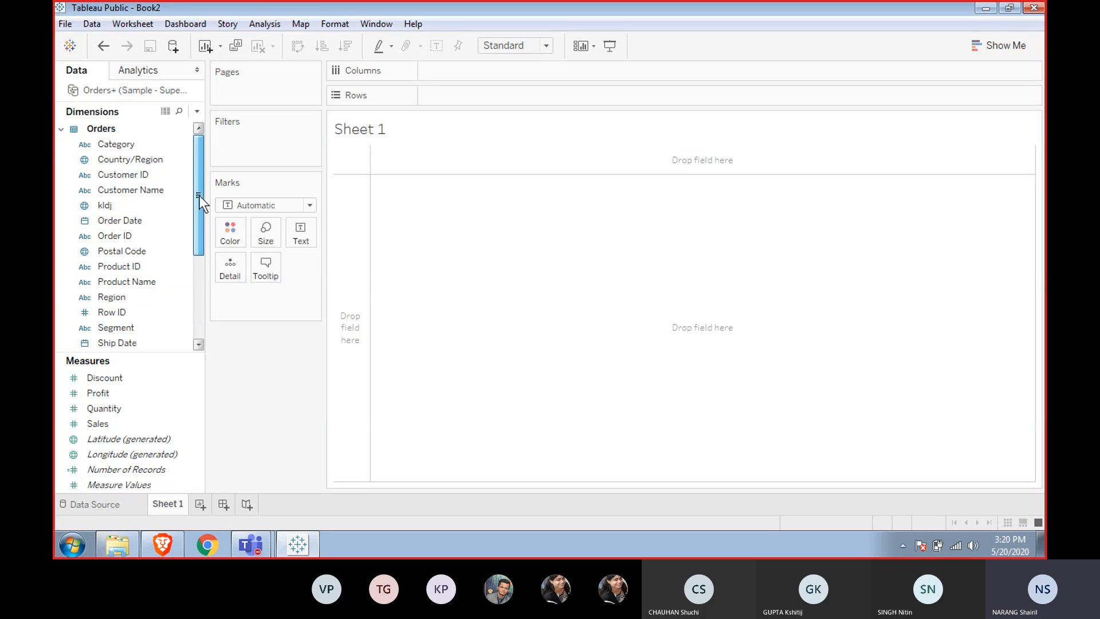
click(83, 174)
click(97, 159)
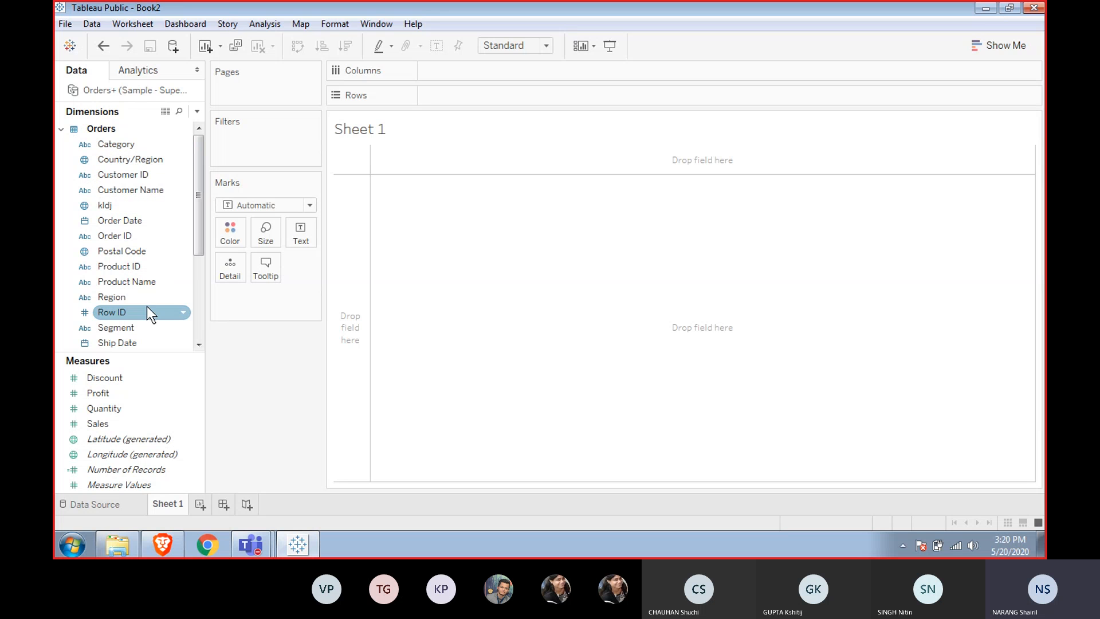
click(111, 154)
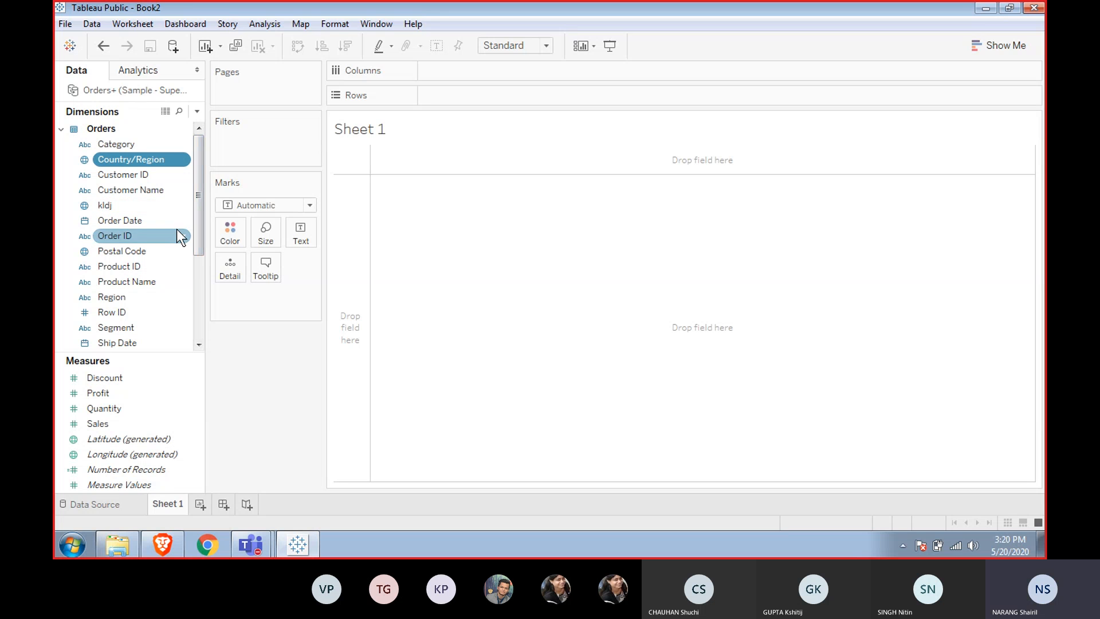
click(146, 204)
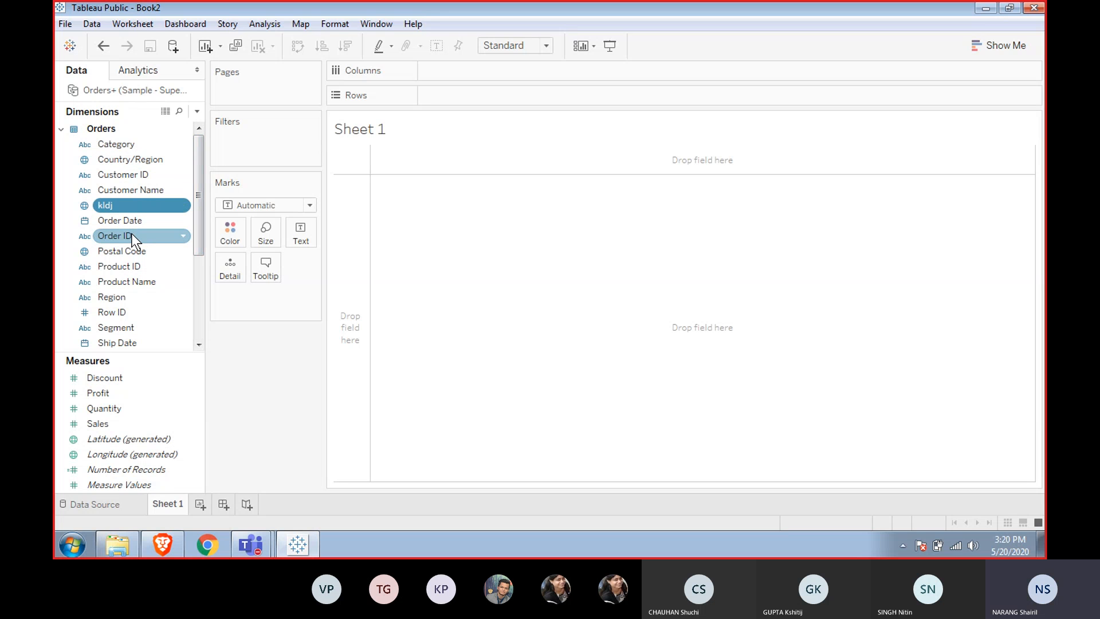
click(139, 252)
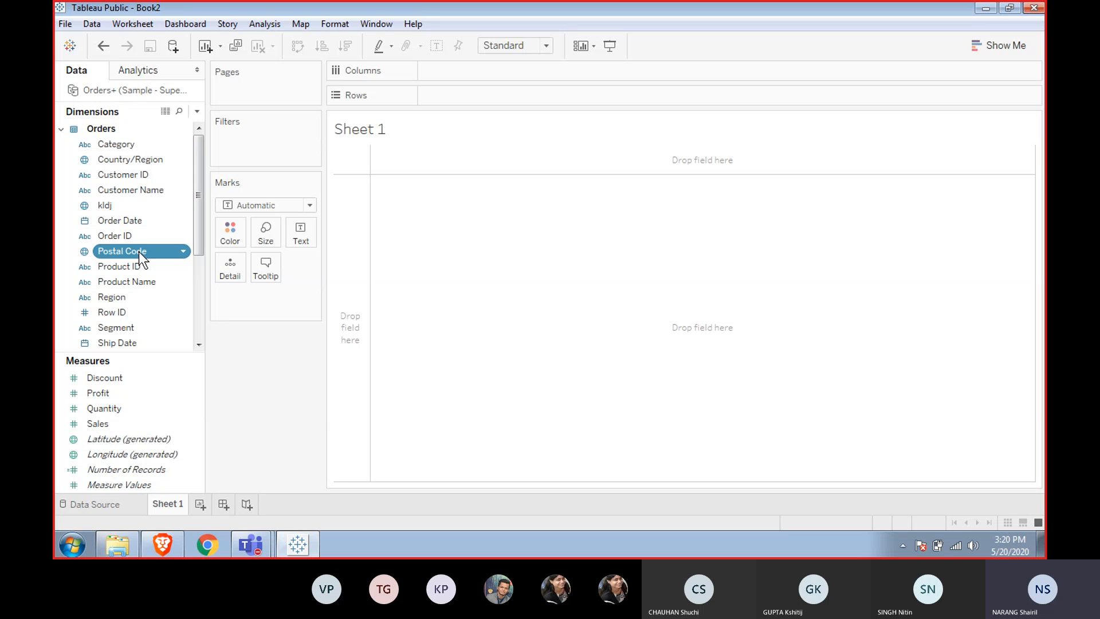
drag(197, 238, 197, 329)
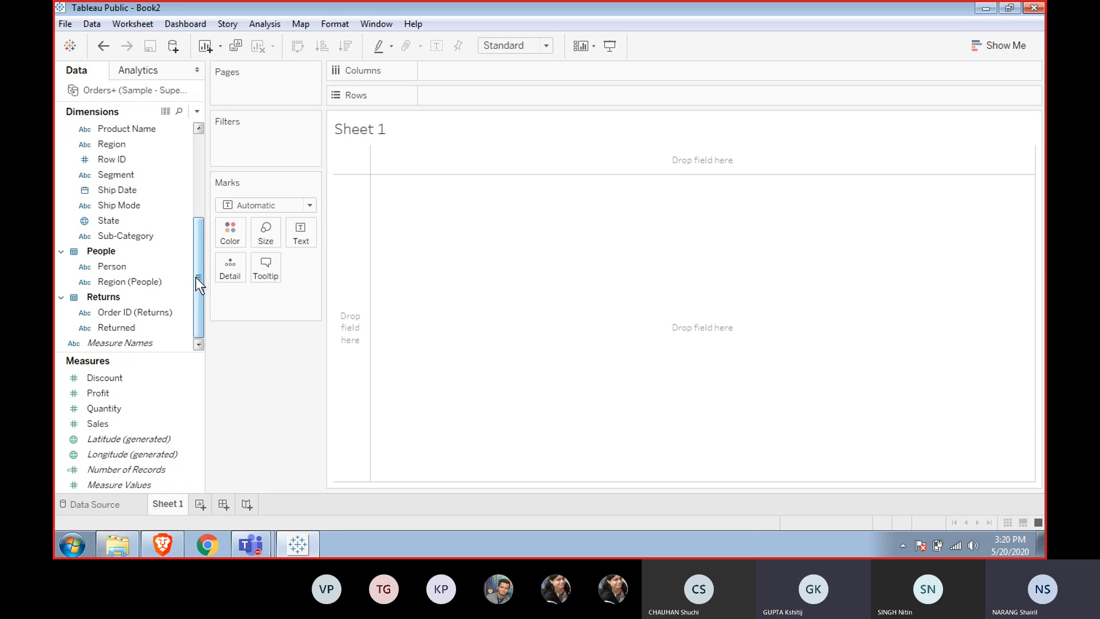
drag(198, 276, 201, 228)
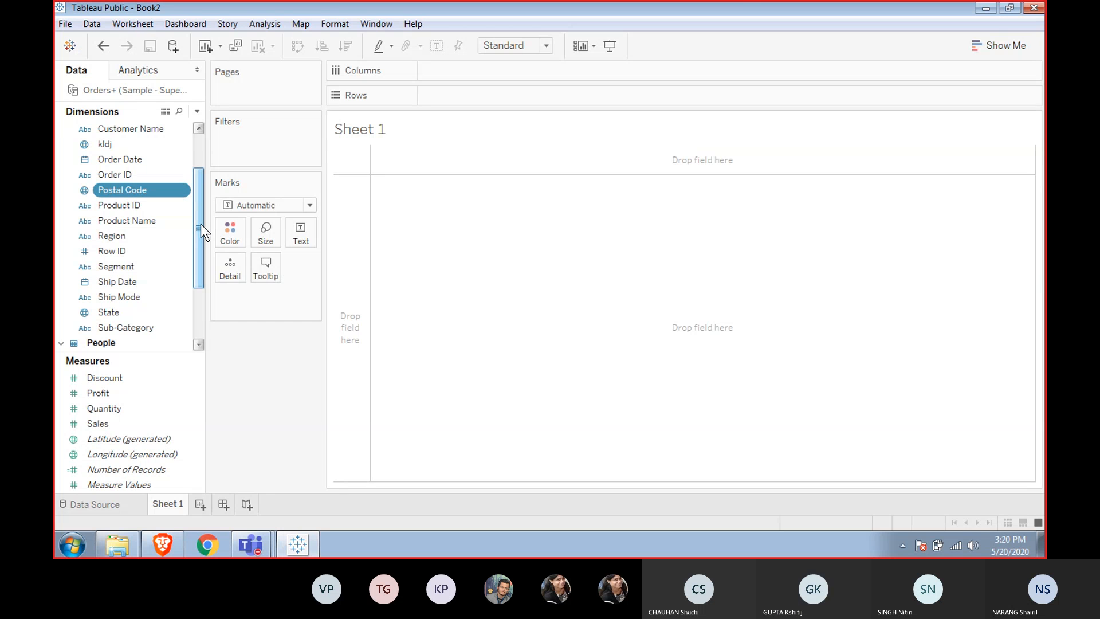
Create a hierarchy named Country from the Postal Code field, then drag Postal Code back out of it.
right_click(135, 190)
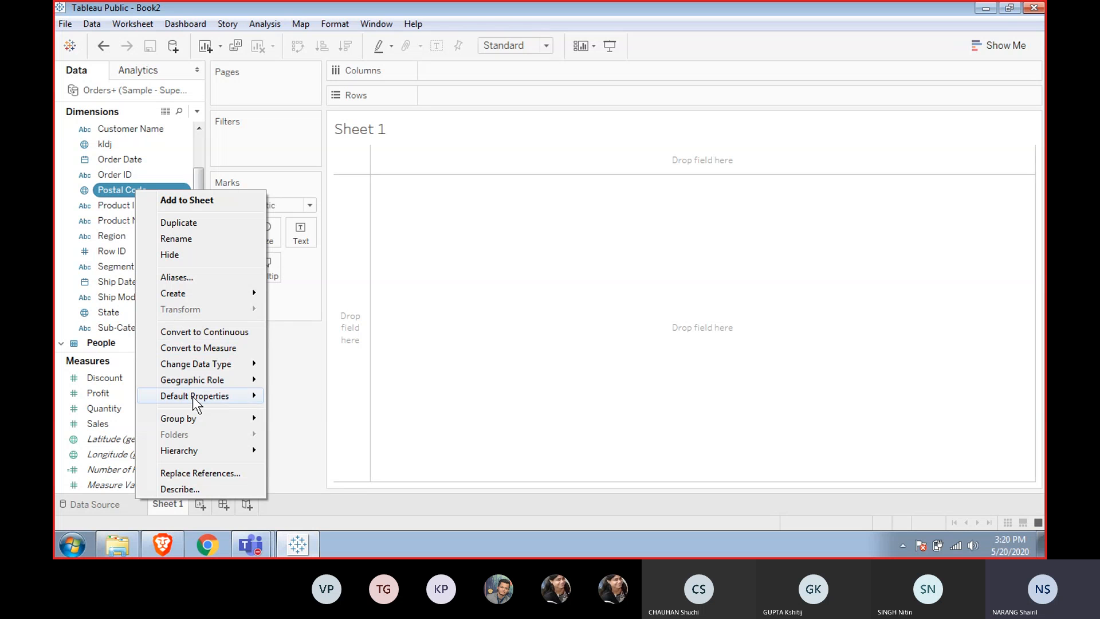
mouse_move(215, 452)
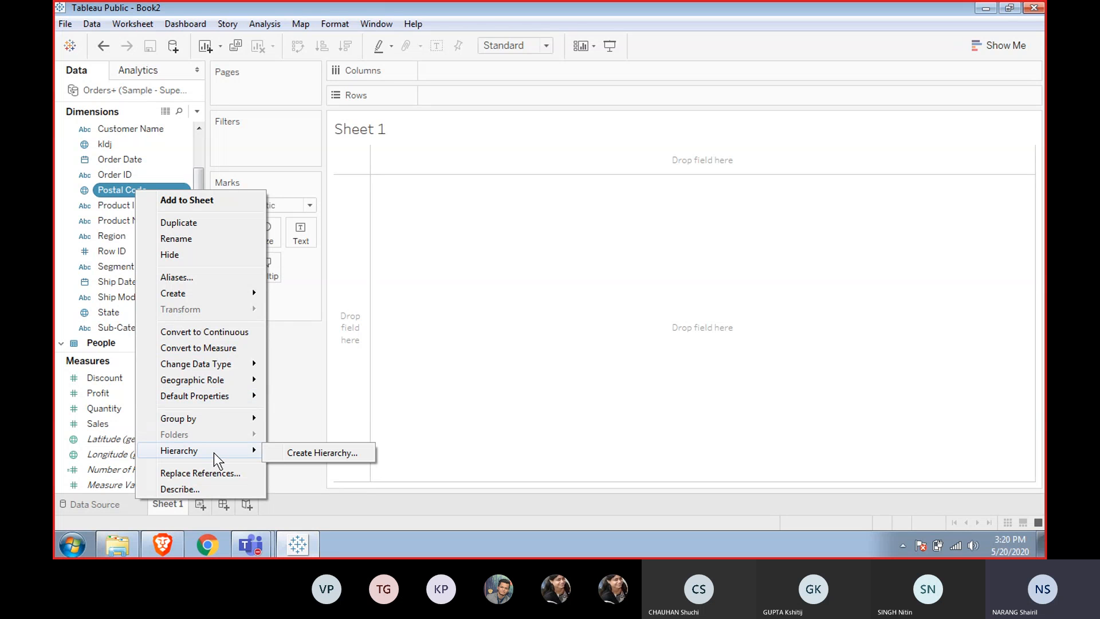
click(284, 450)
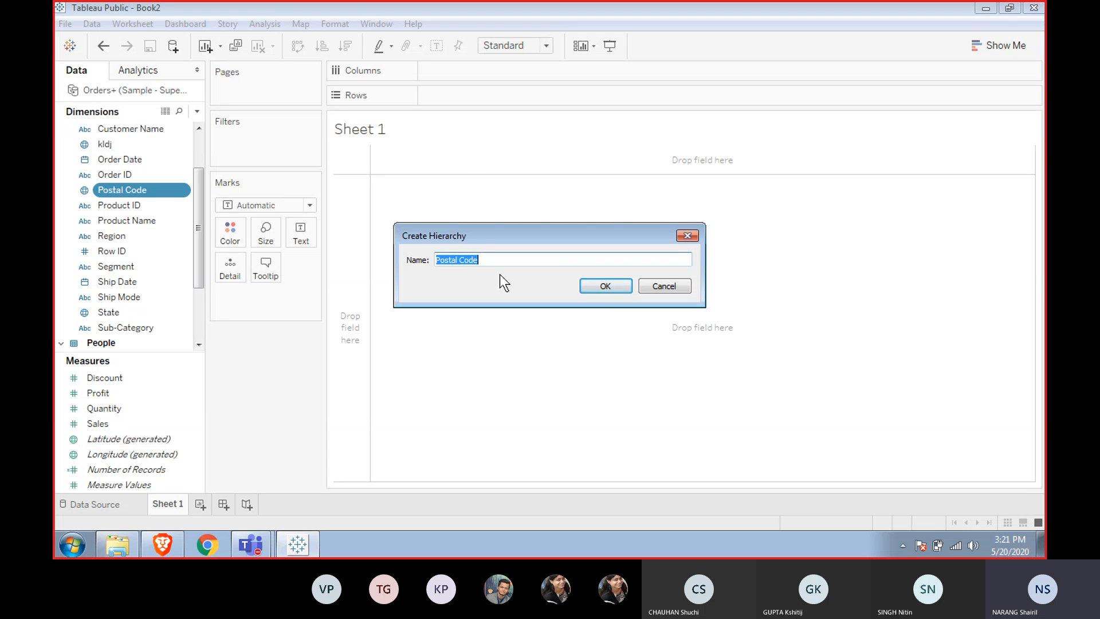
key(BackSpace)
text(Count)
key(BackSpace)
key(BackSpace)
text(ntry)
click(591, 287)
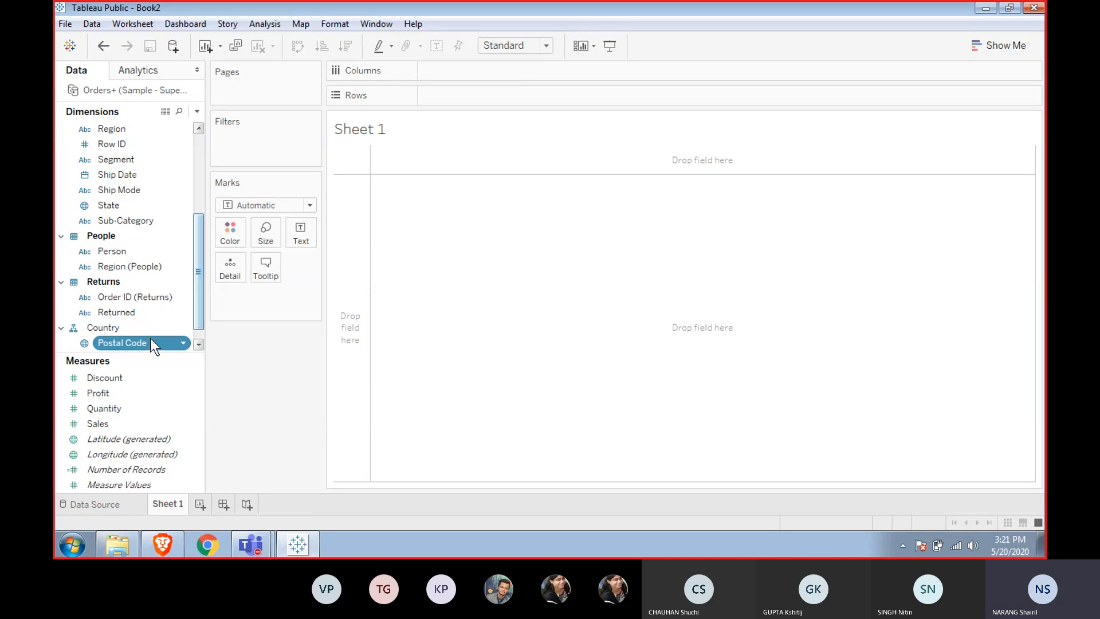
drag(133, 344, 135, 315)
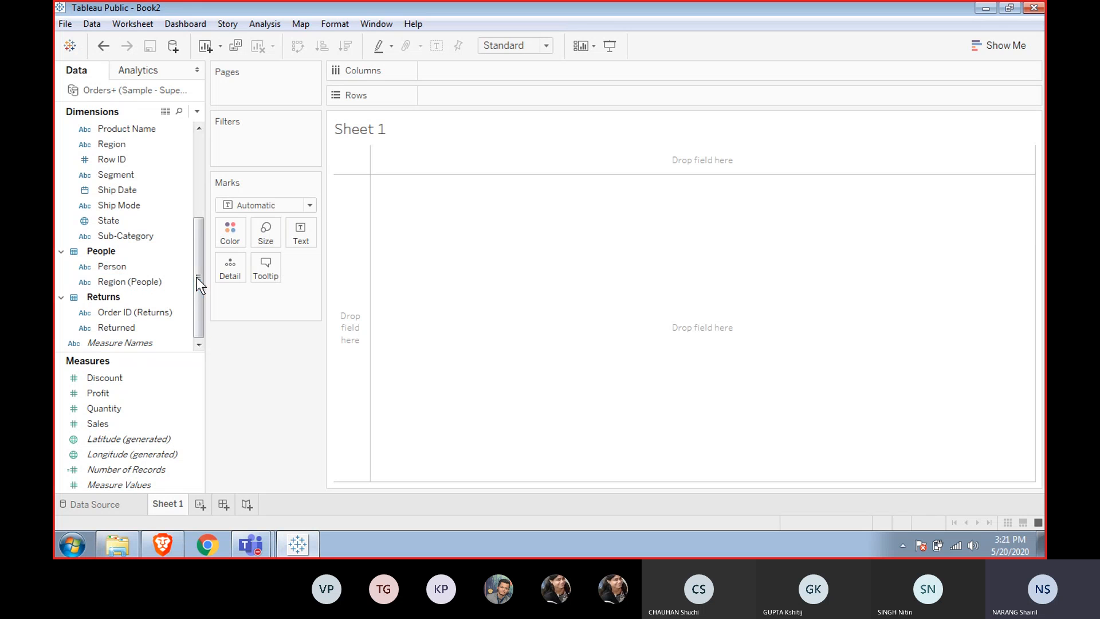
Create a hierarchy from the Country/Region field, keeping the default name.
scroll(198, 283, up, 1)
drag(208, 272, 197, 187)
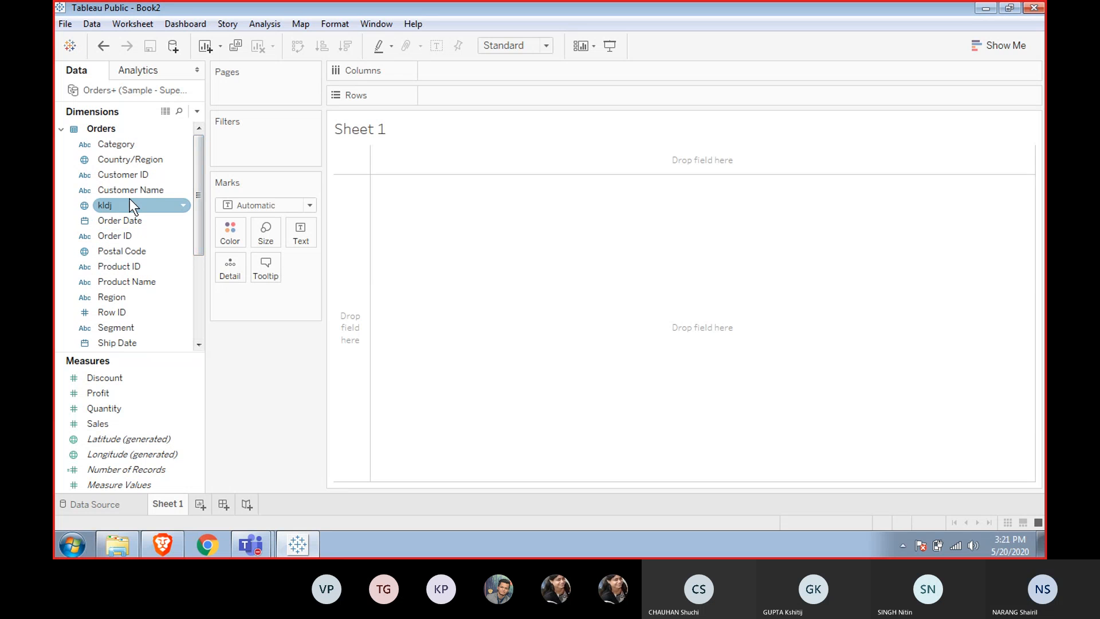
right_click(129, 156)
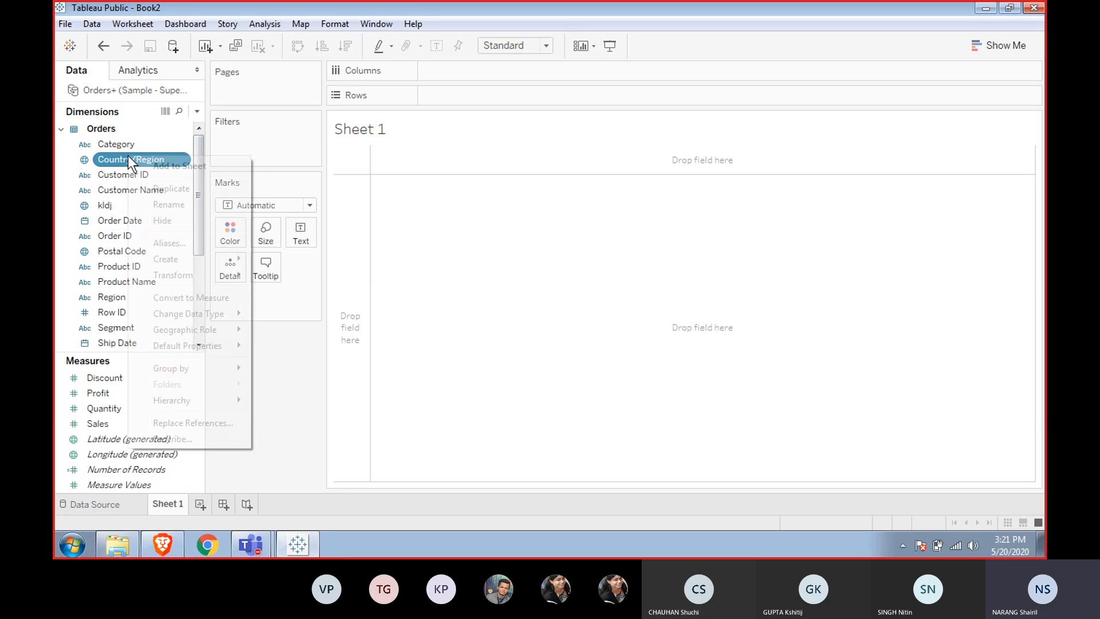
mouse_move(230, 403)
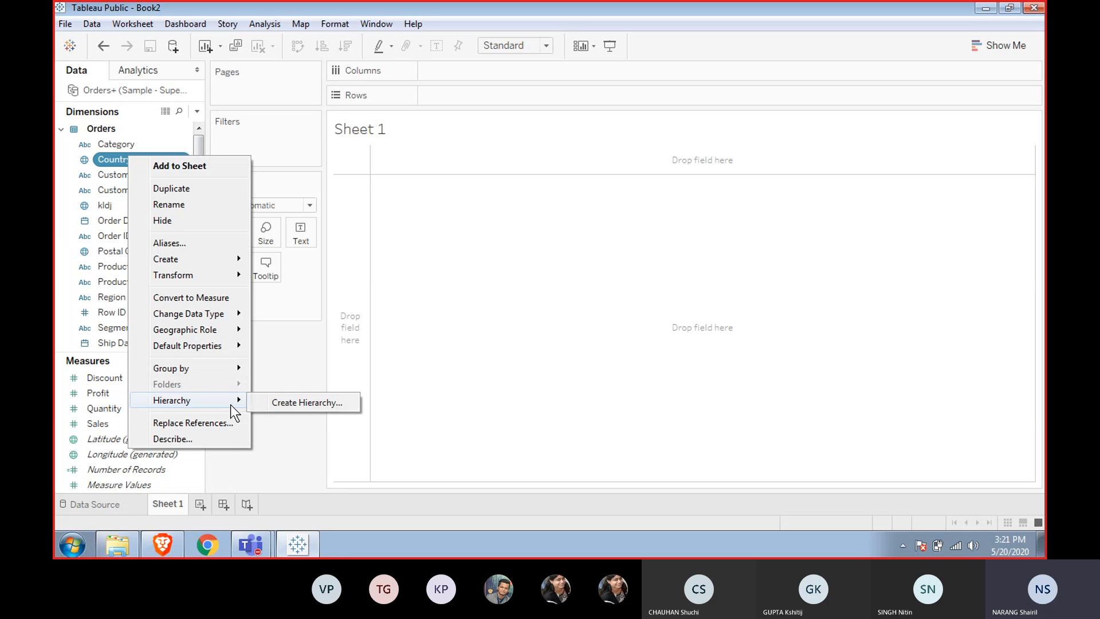
click(278, 403)
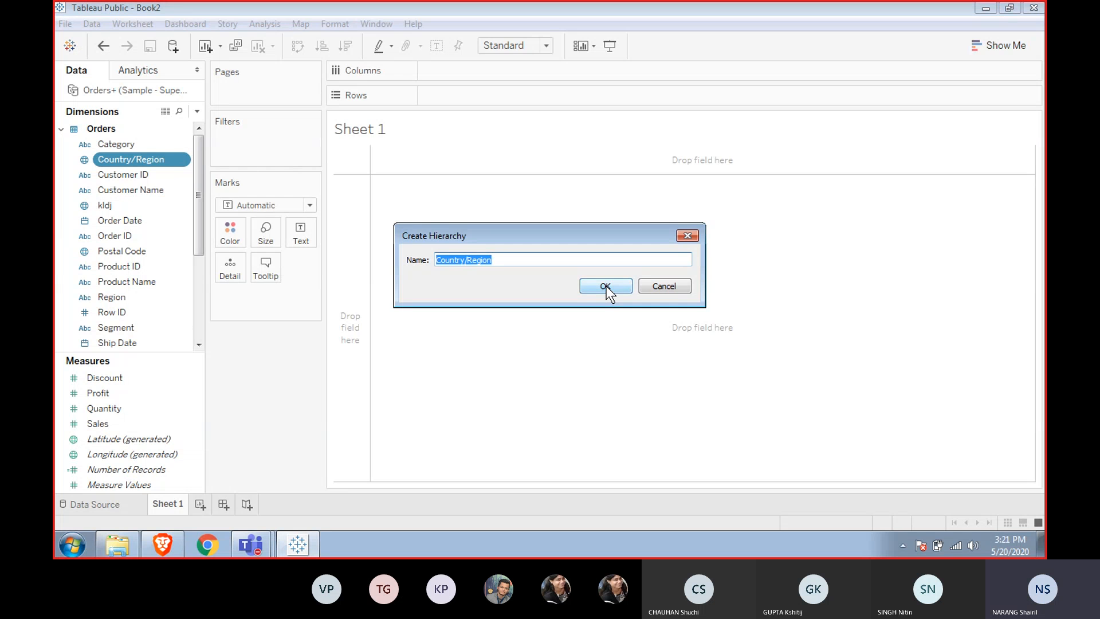
click(606, 286)
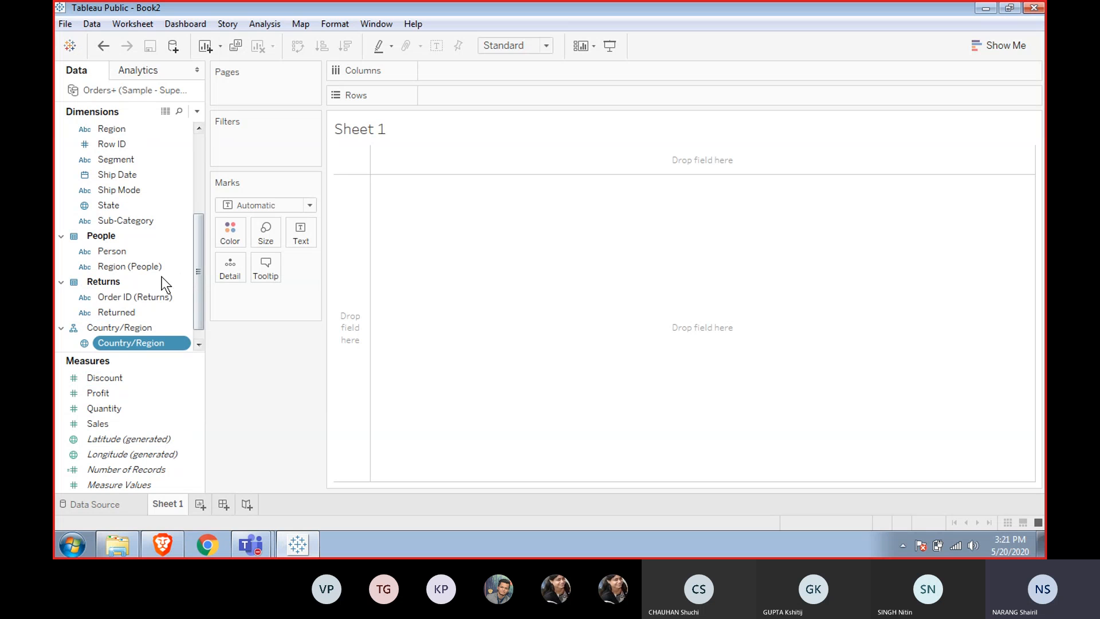
Try to create a hierarchy by dropping State onto Ship Mode.
drag(202, 304, 193, 219)
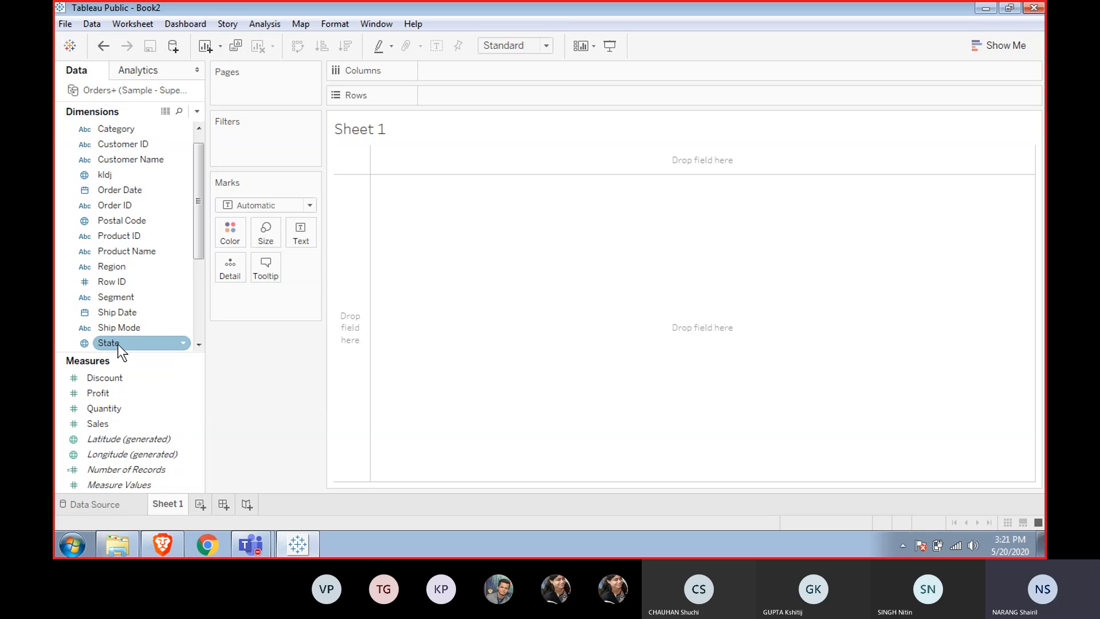
drag(118, 344, 139, 331)
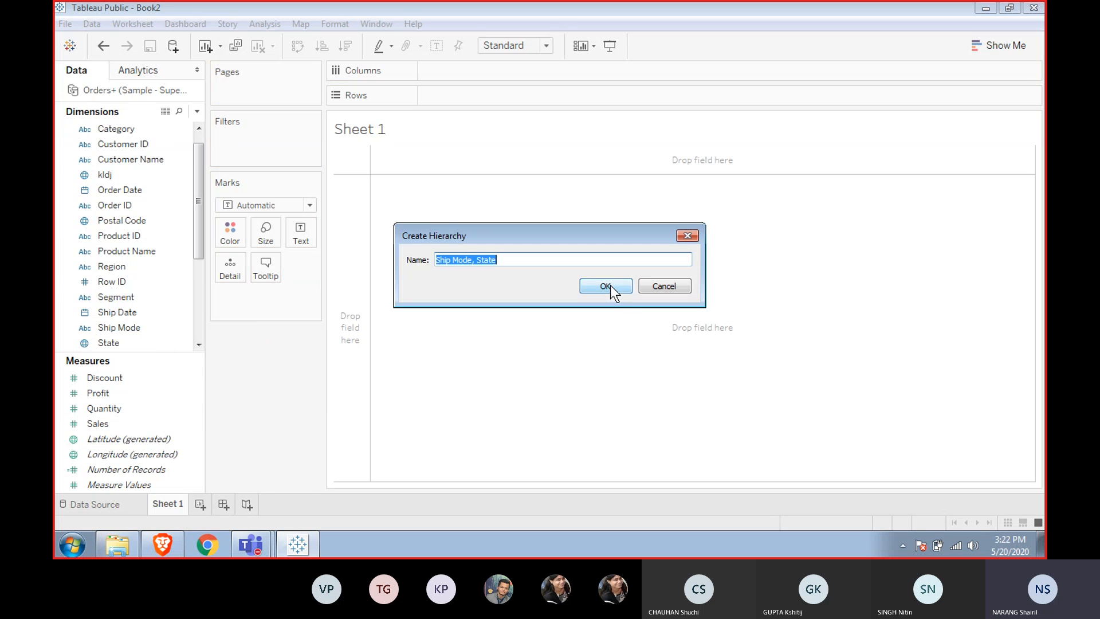
click(631, 290)
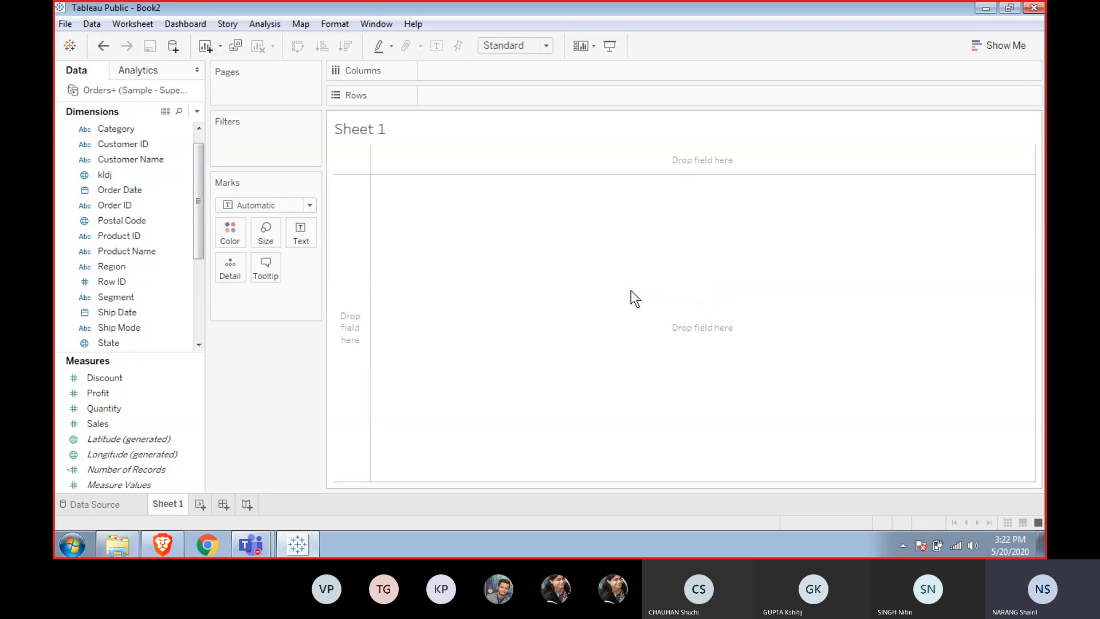
Add the State field to the Country/Region hierarchy below Country/Region.
click(198, 347)
click(198, 347)
click(198, 349)
click(199, 349)
click(199, 349)
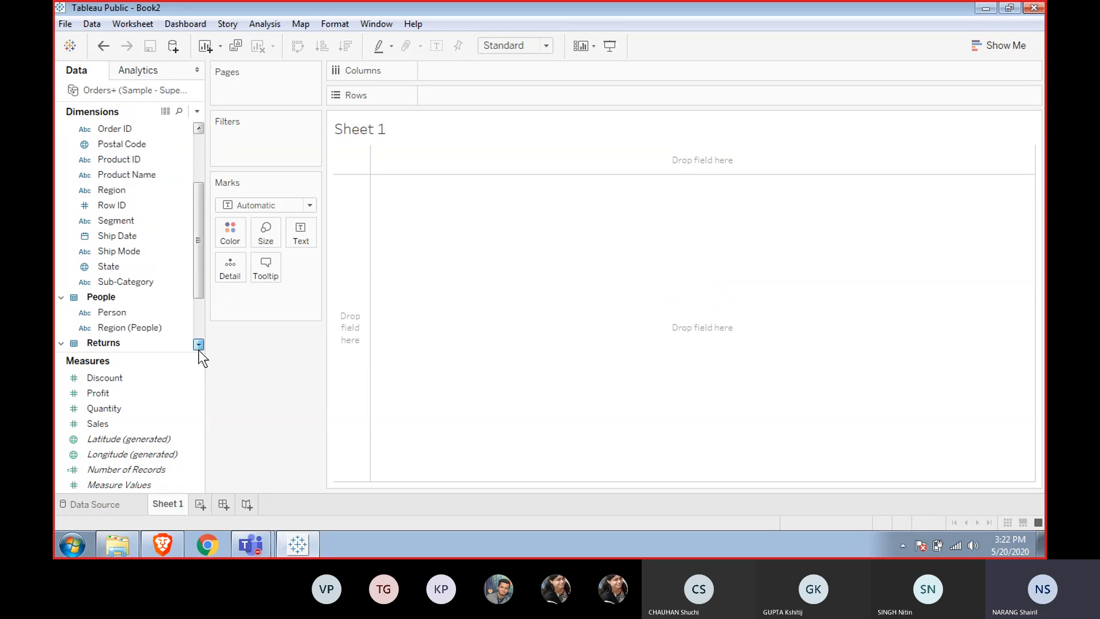
click(198, 349)
click(198, 350)
click(198, 350)
click(198, 349)
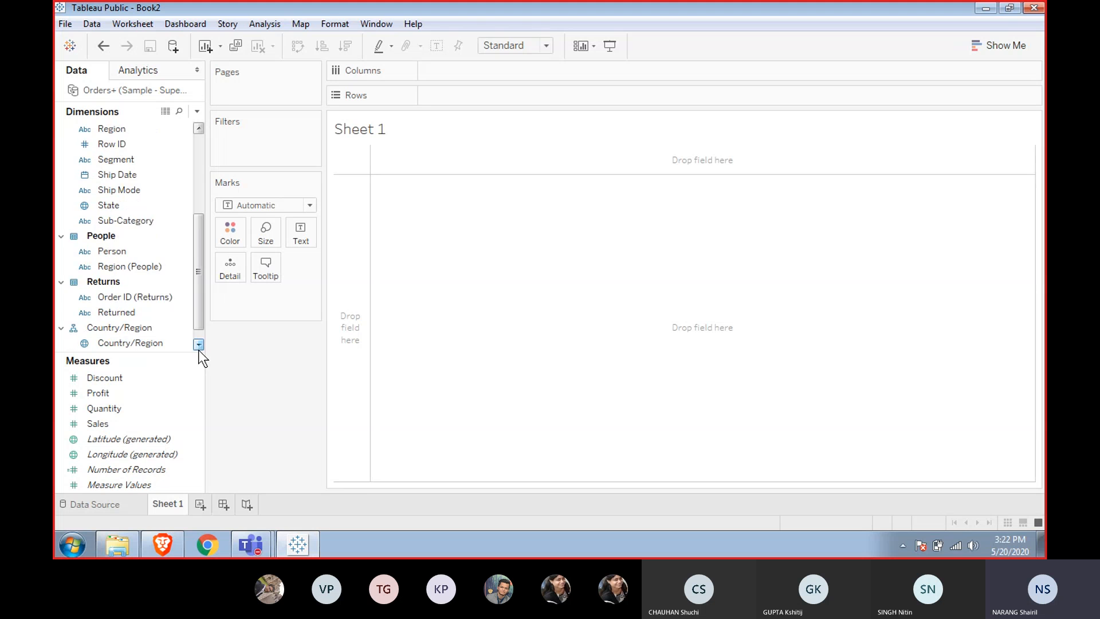
click(198, 349)
click(168, 327)
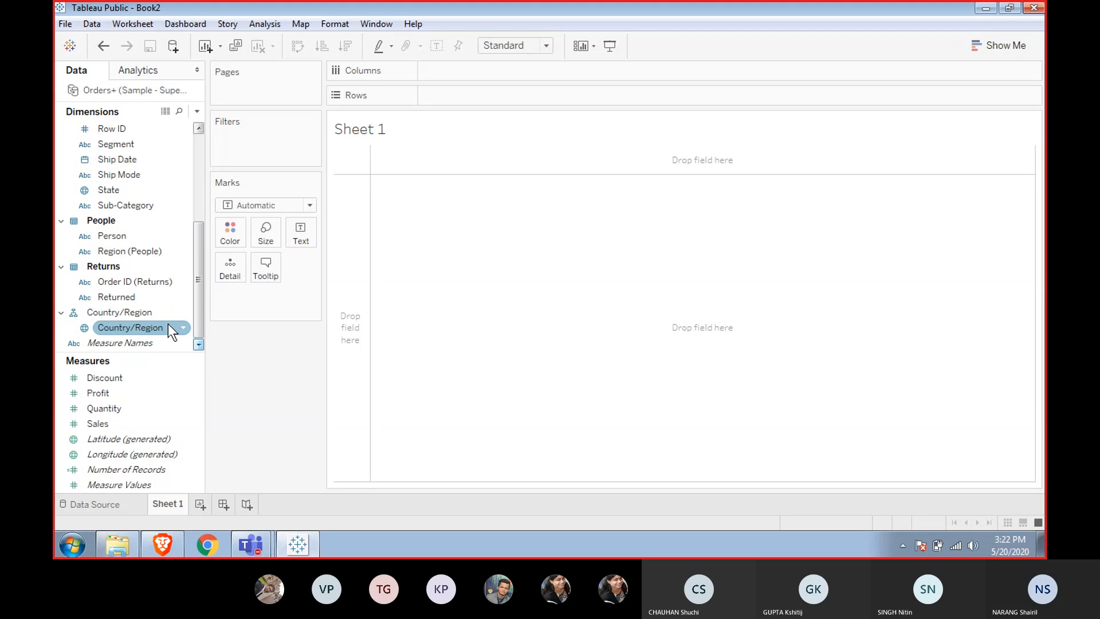
click(109, 188)
drag(109, 189, 140, 329)
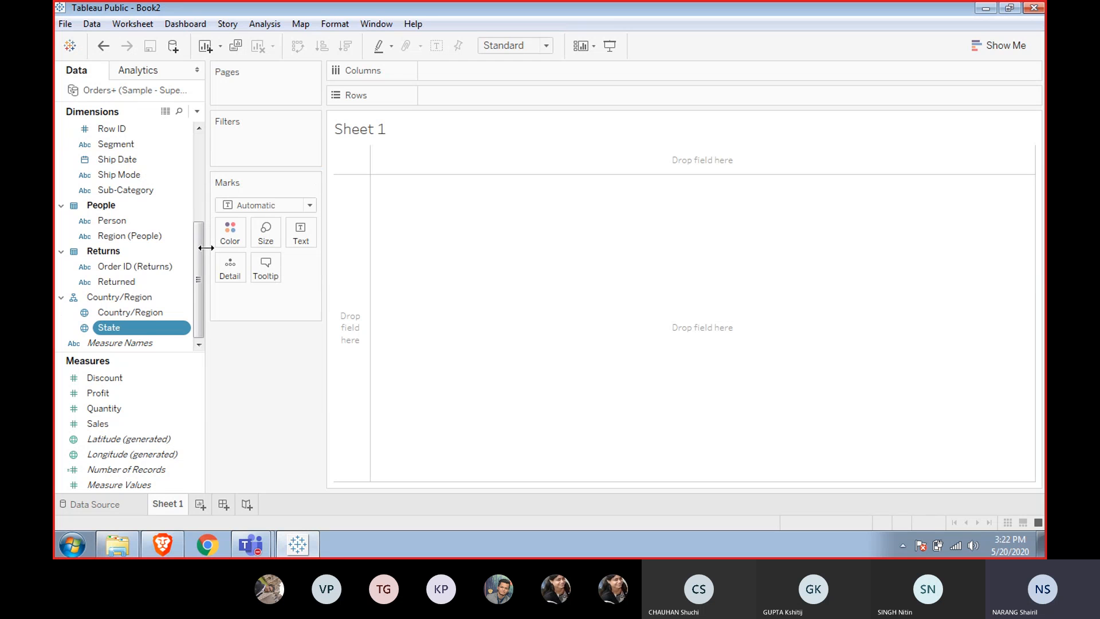
Add the kldj field to the Country/Region hierarchy below State.
drag(199, 247, 200, 171)
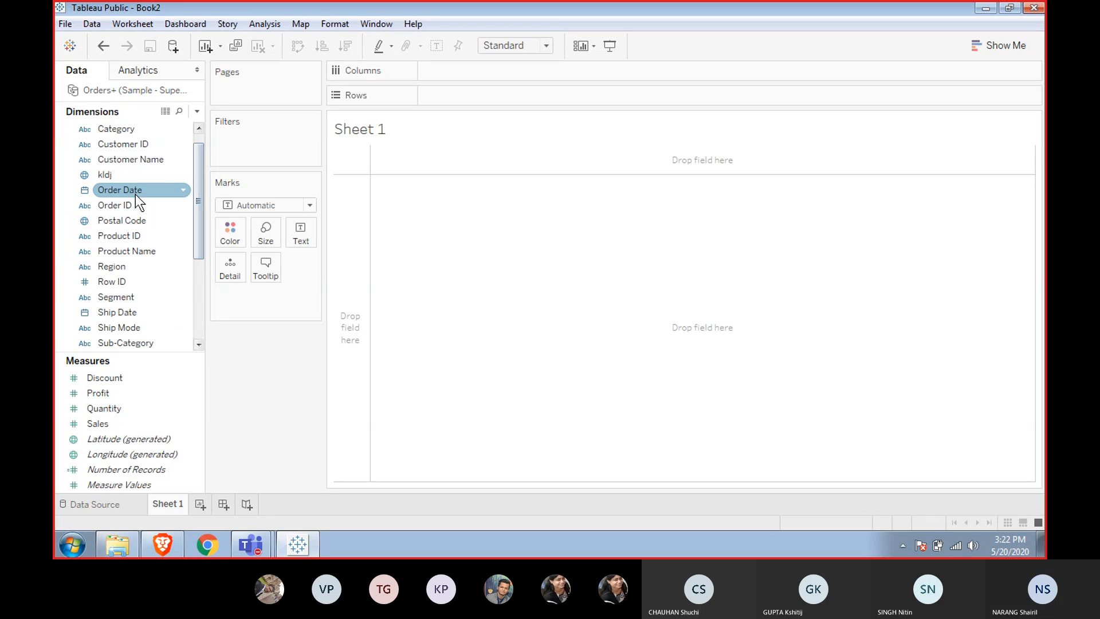
click(130, 175)
drag(129, 173, 139, 332)
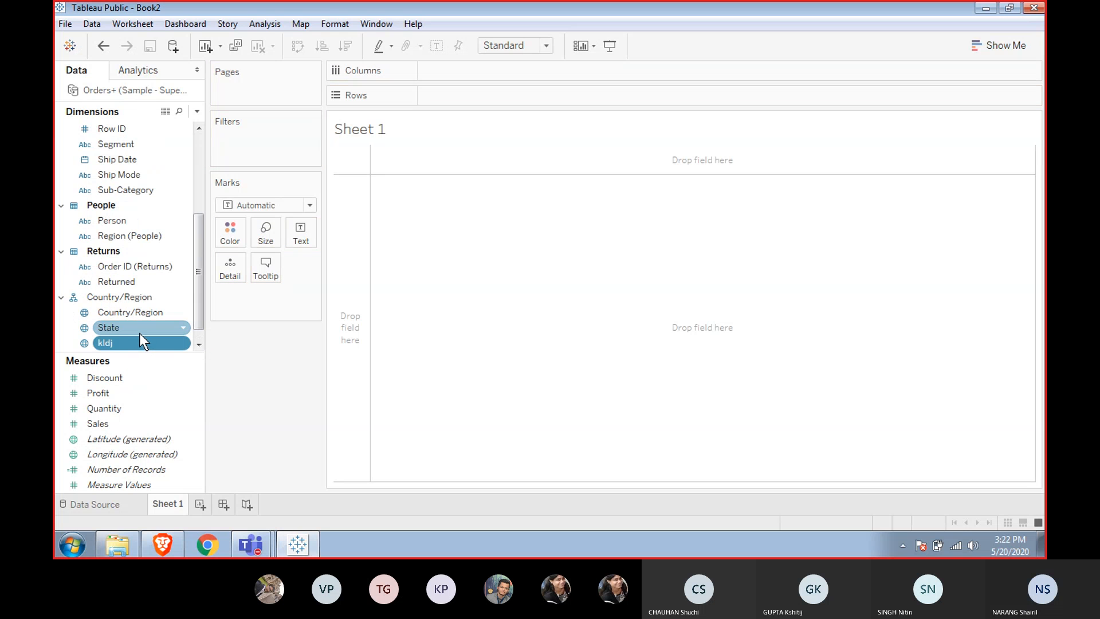
right_click(119, 296)
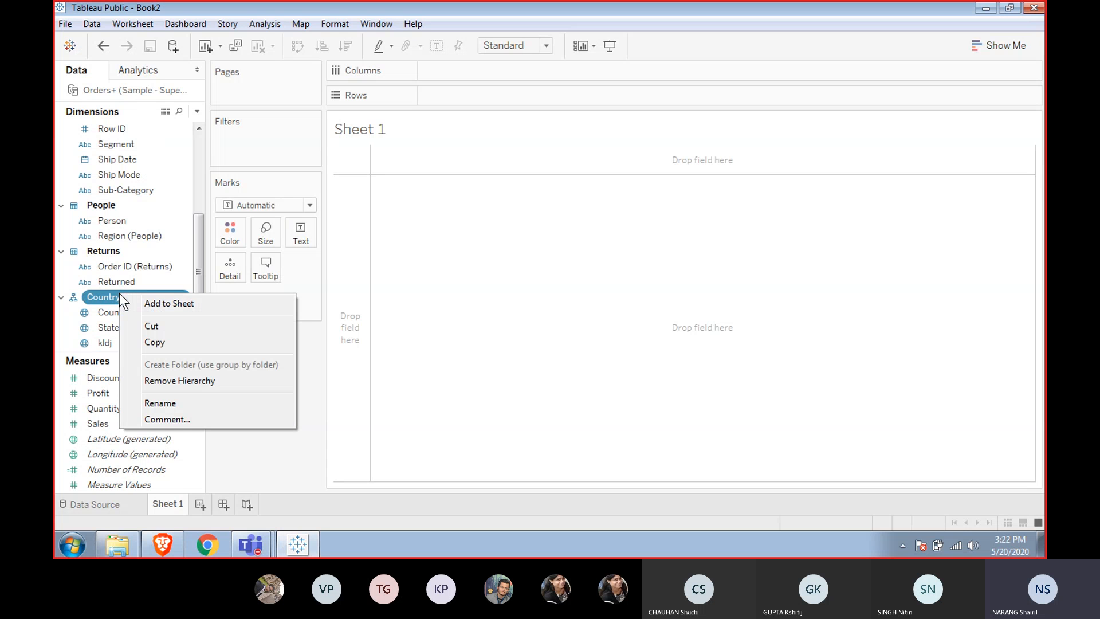
click(99, 270)
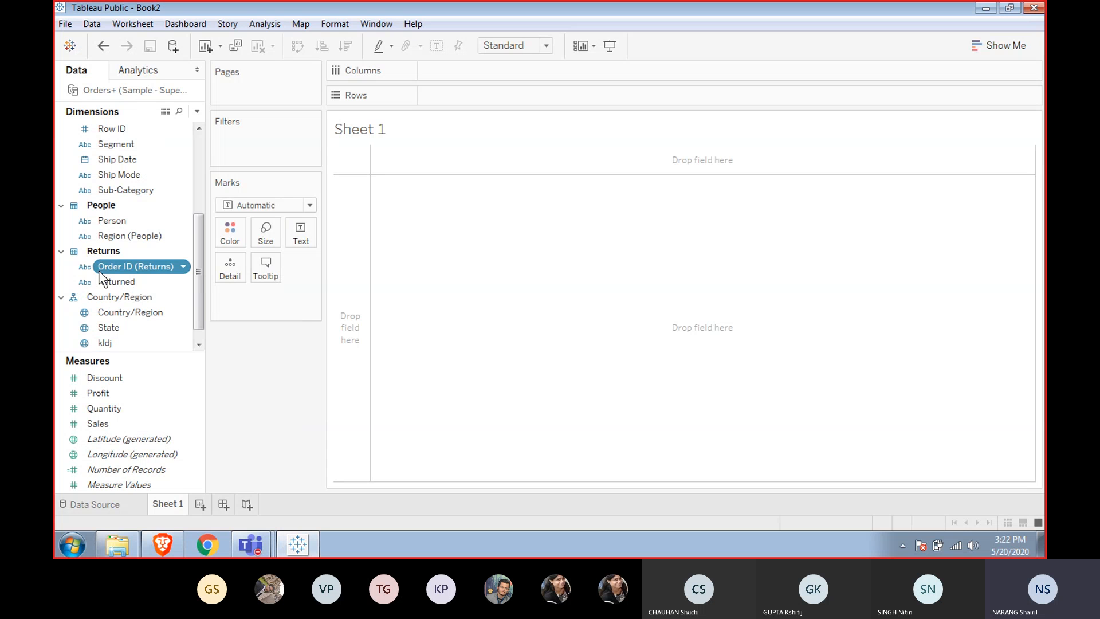
drag(119, 310, 109, 223)
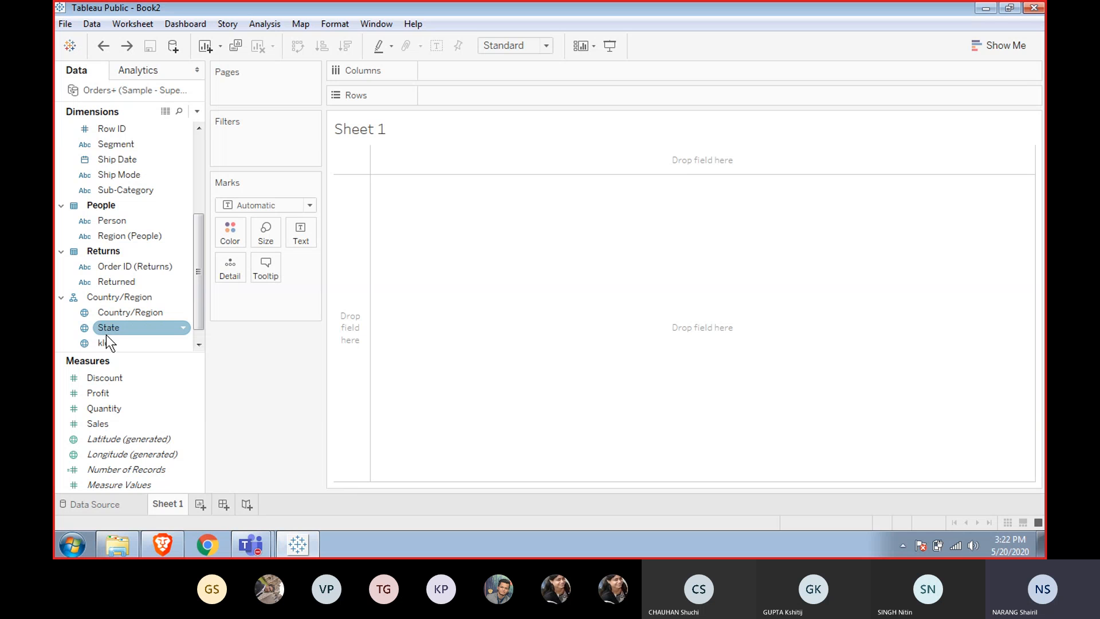
Add Sales to the empty view as a bar, then undo it.
click(106, 425)
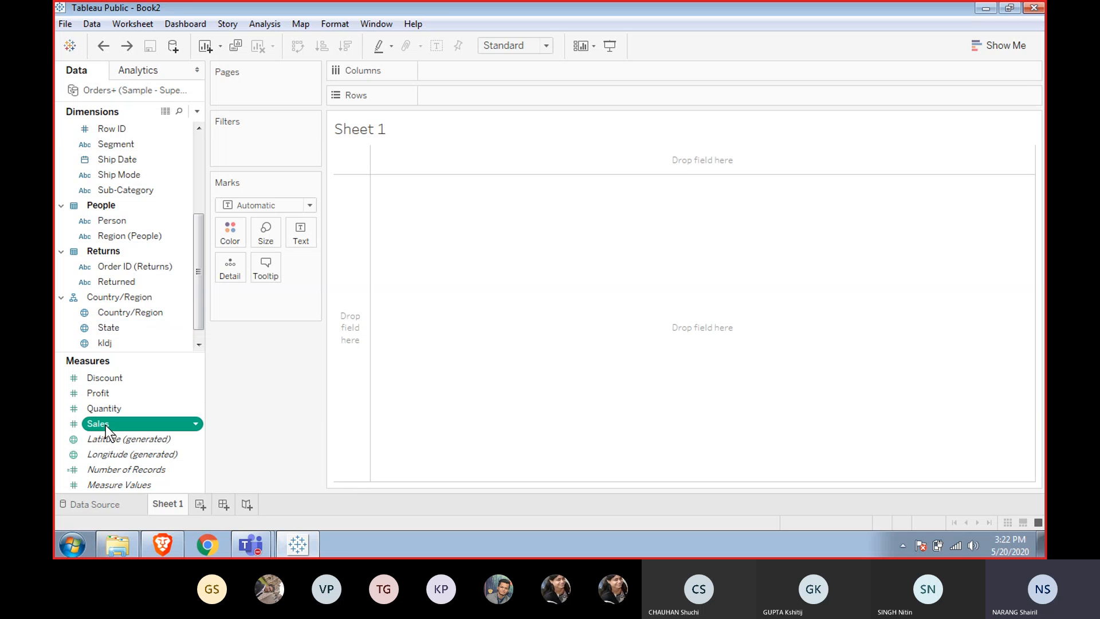
double_click(105, 425)
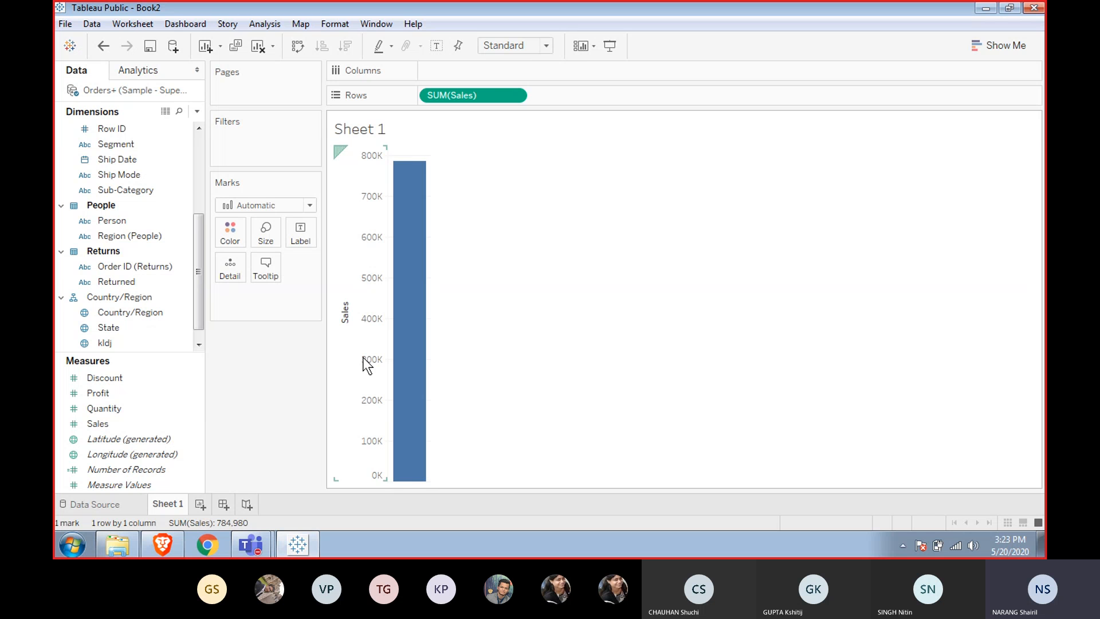
mouse_move(407, 317)
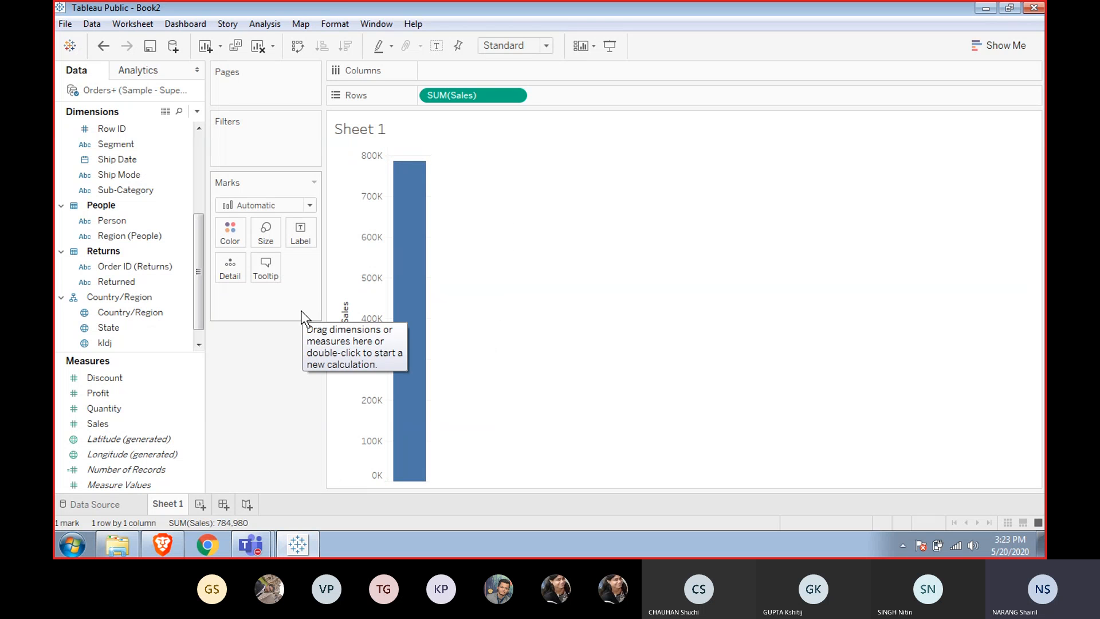
key(ctrl+z)
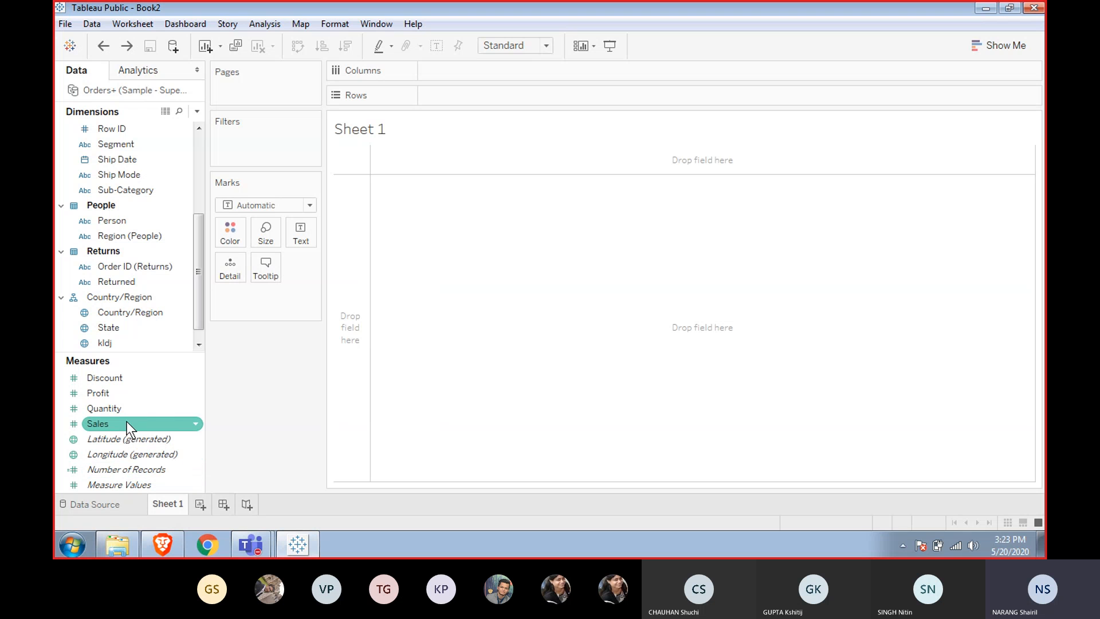
Add the Country/Region hierarchy to the view to create a map.
click(119, 312)
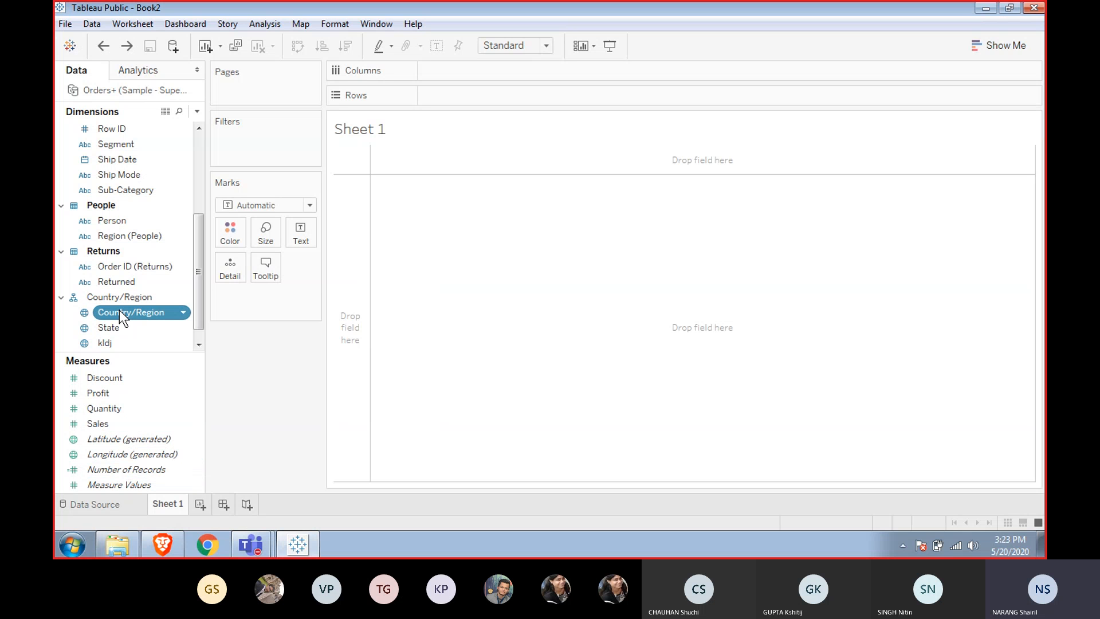
double_click(119, 311)
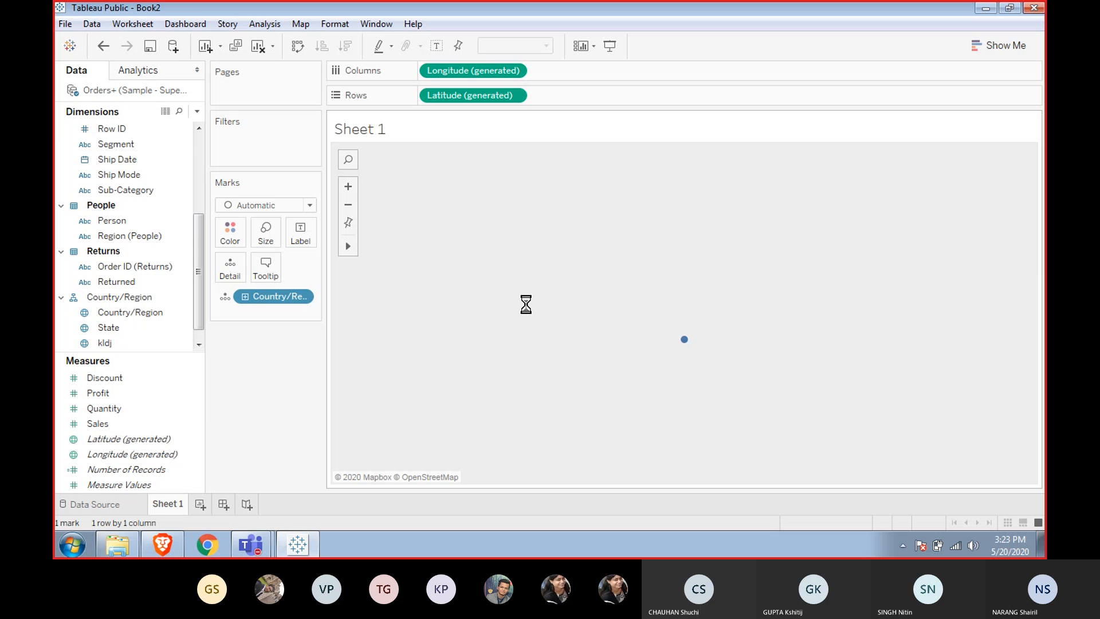
mouse_move(685, 344)
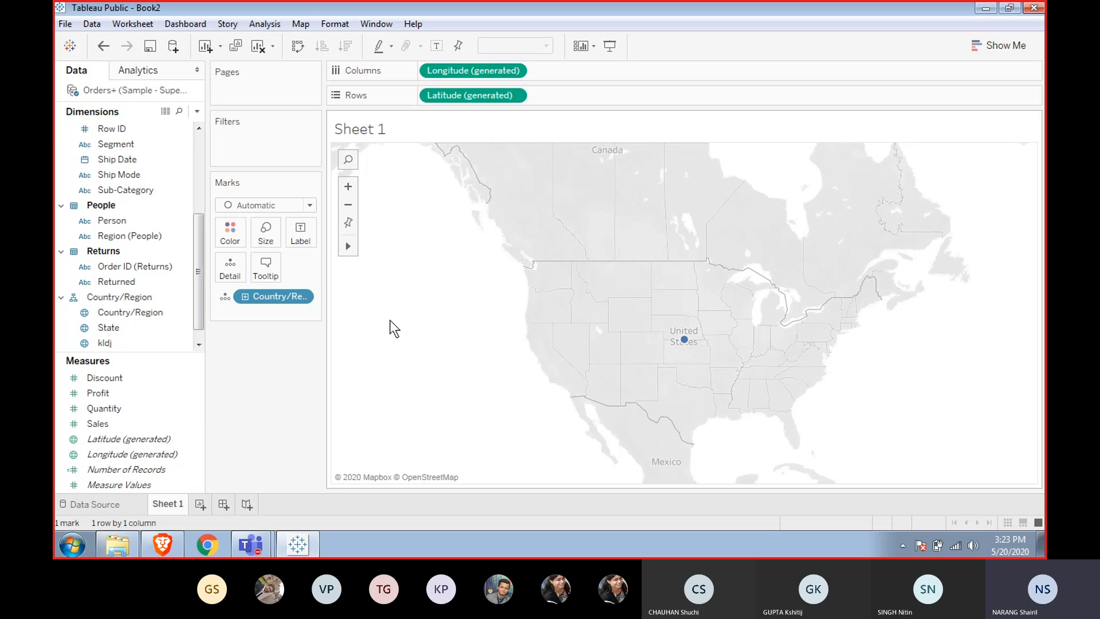
Drill down the Country/Region hierarchy on the map through State to kldj.
click(242, 295)
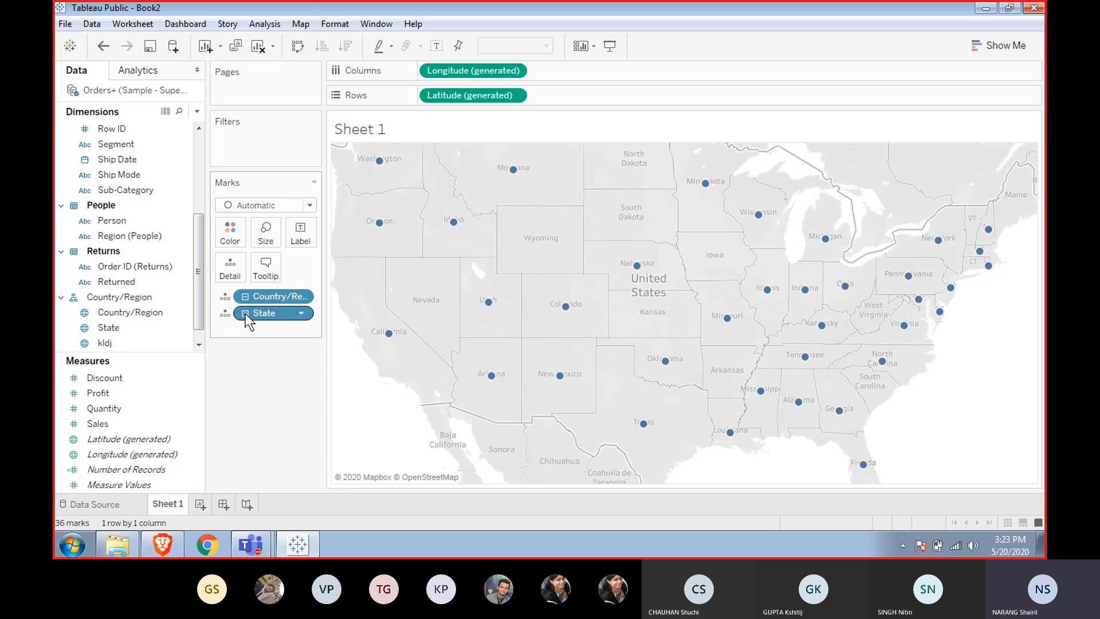
click(246, 313)
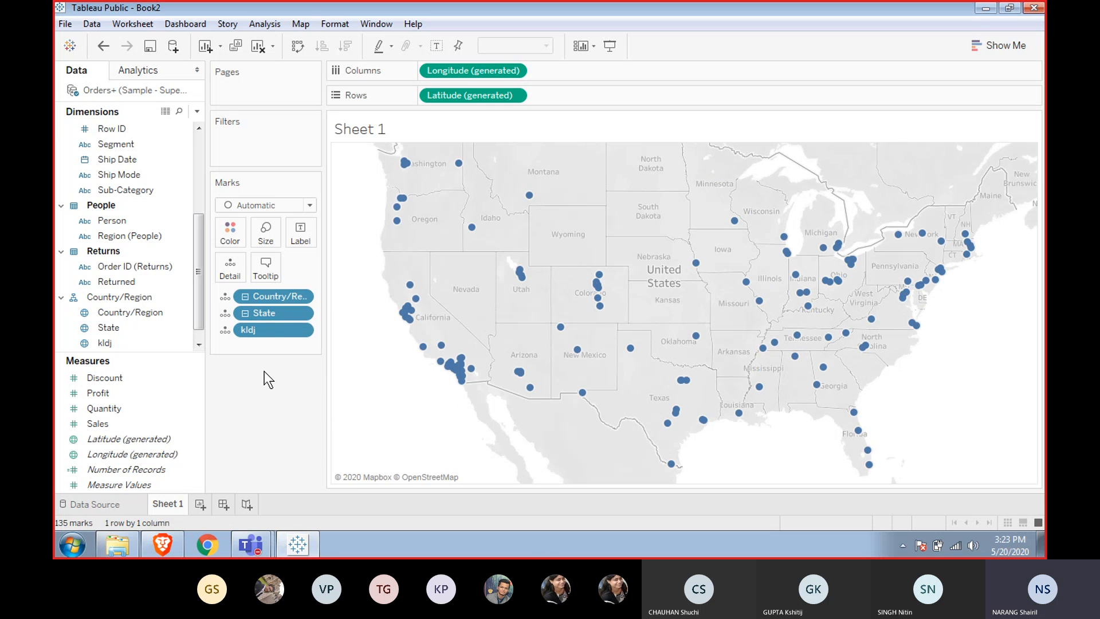
mouse_move(520, 374)
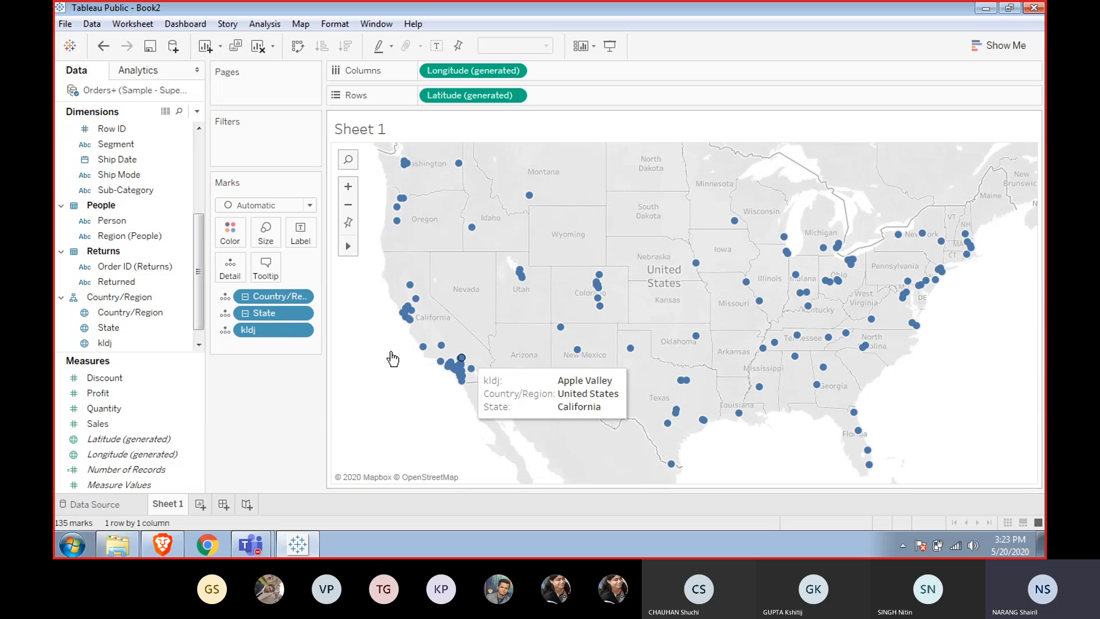
Size the map marks by Sales and enlarge them with the Size slider.
click(104, 408)
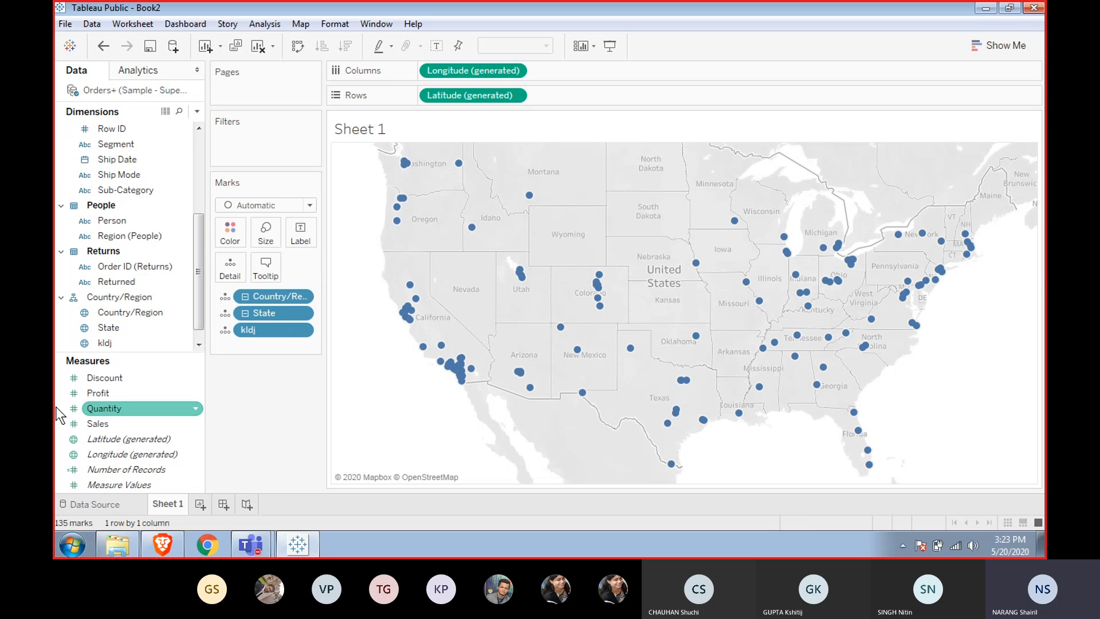
double_click(102, 418)
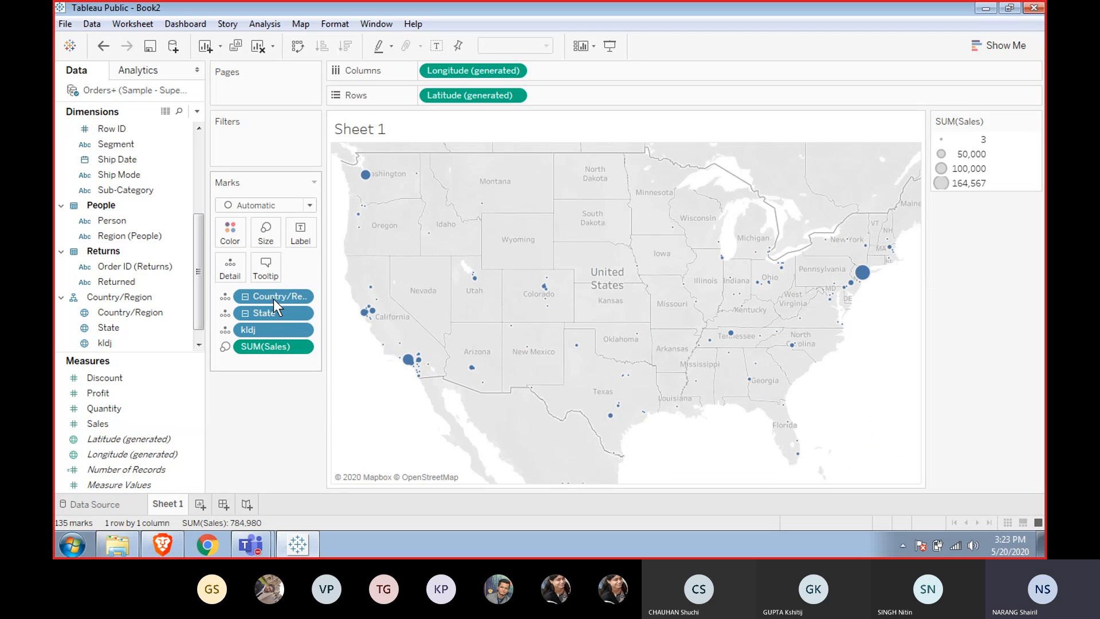
click(268, 235)
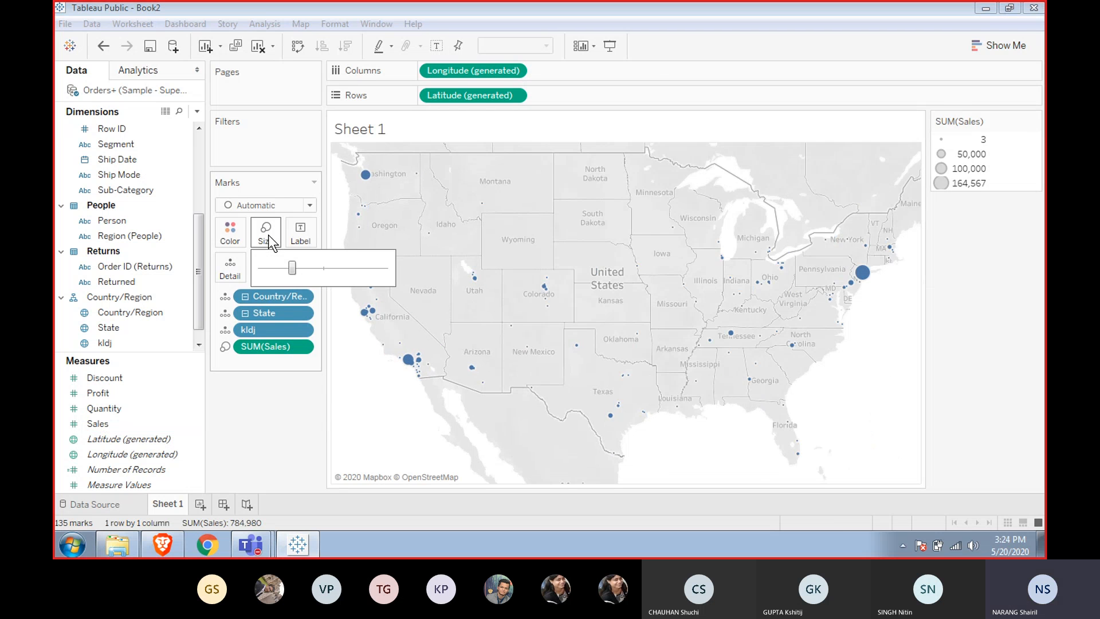
click(322, 270)
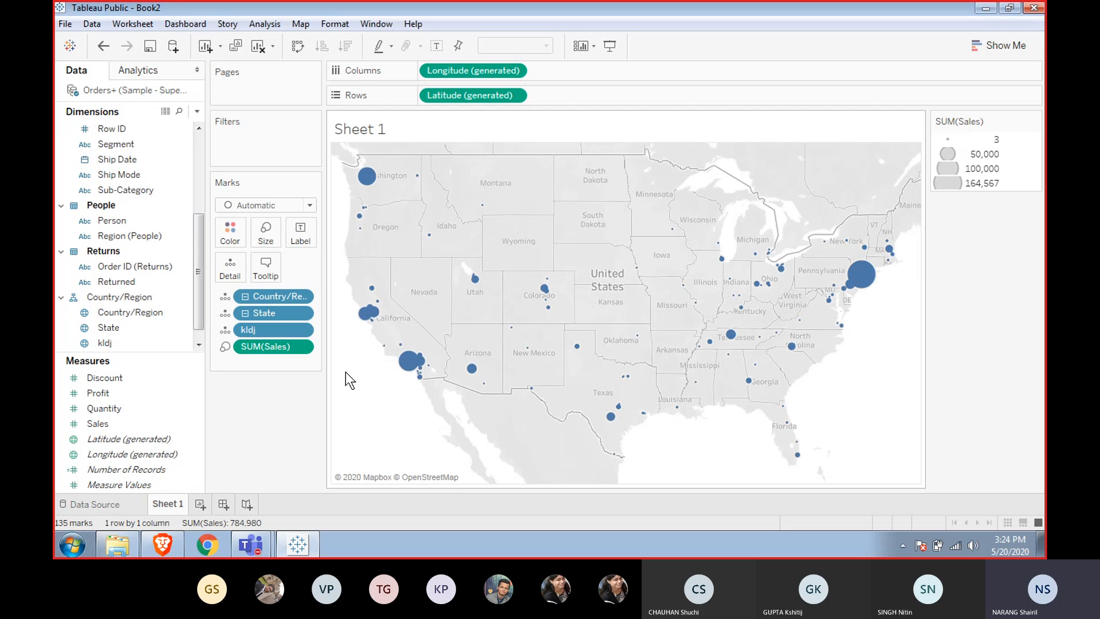
mouse_move(414, 366)
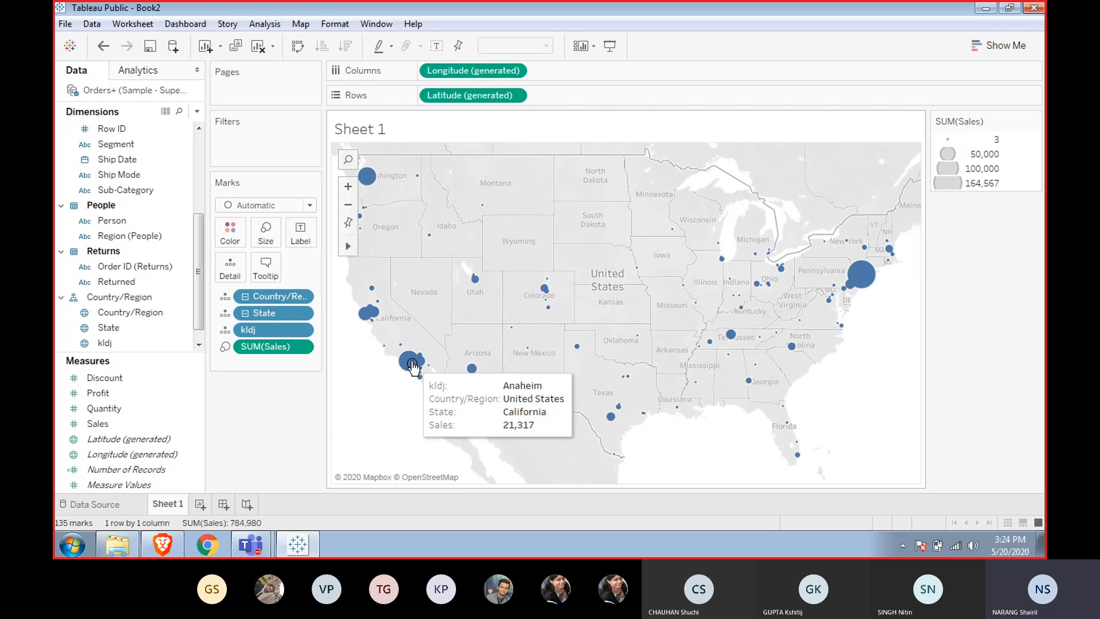
mouse_move(365, 324)
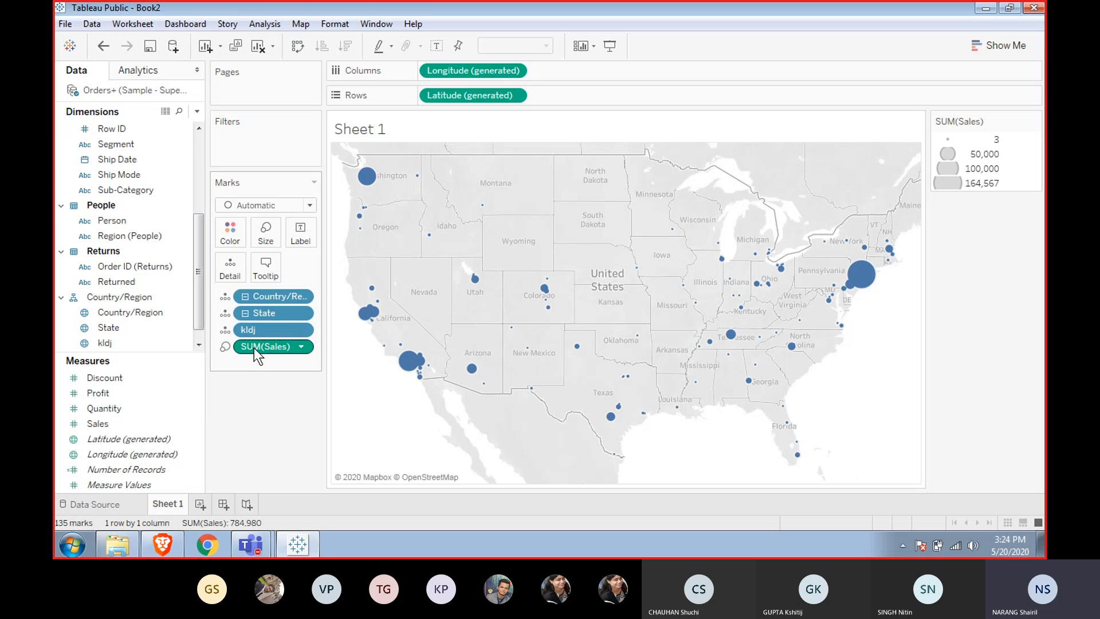
mouse_move(255, 346)
mouse_down()
mouse_move(226, 185)
mouse_move(229, 233)
mouse_up()
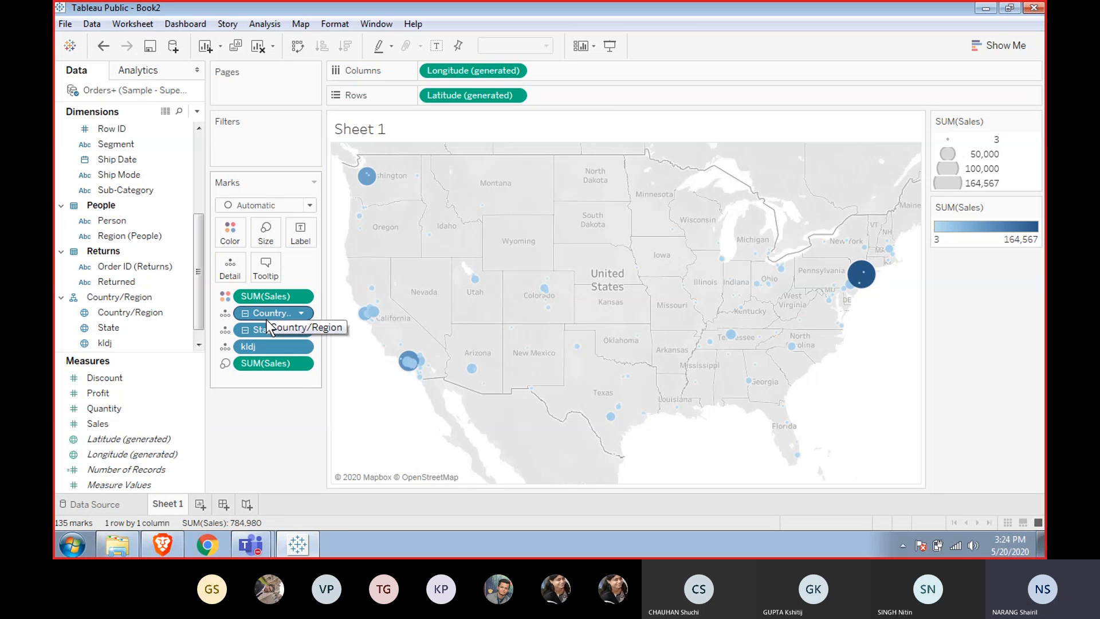
key(ctrl+z)
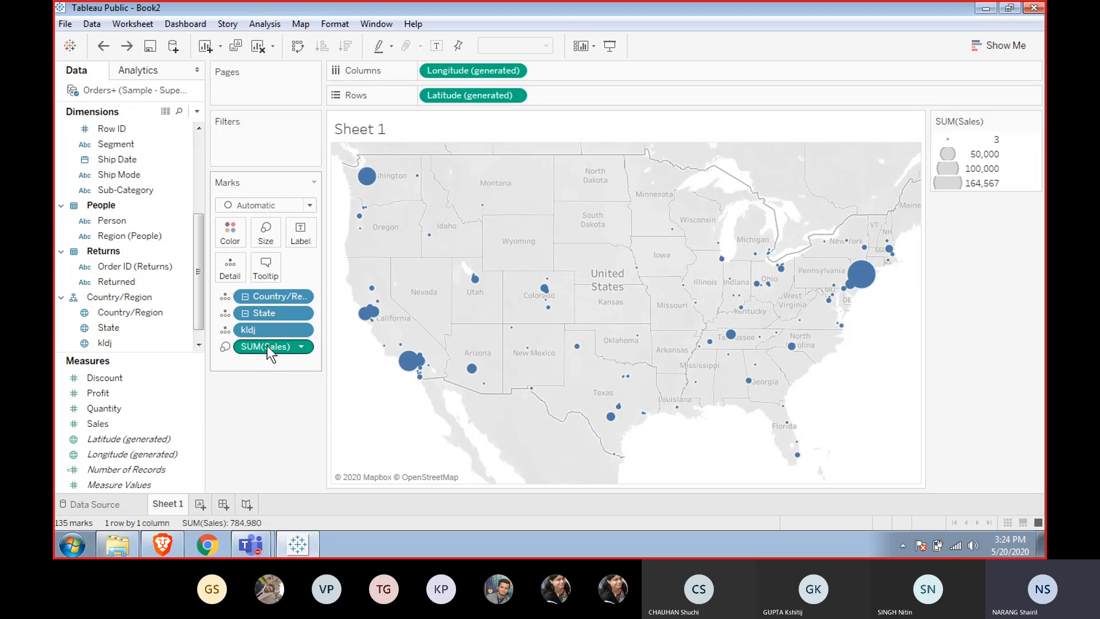
drag(267, 345, 229, 235)
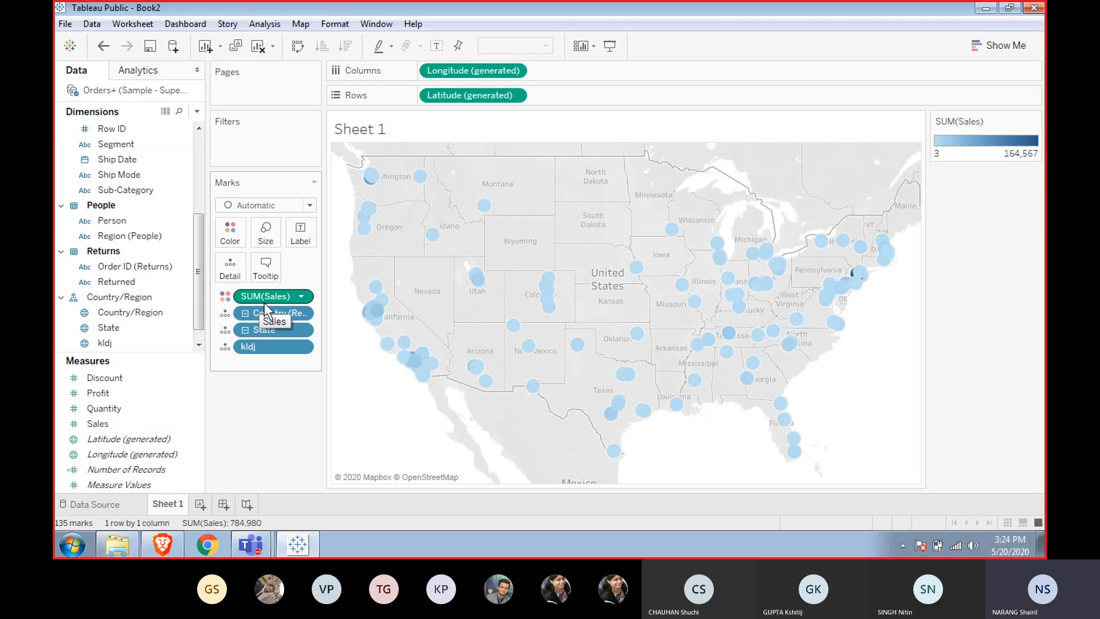
drag(264, 303, 265, 232)
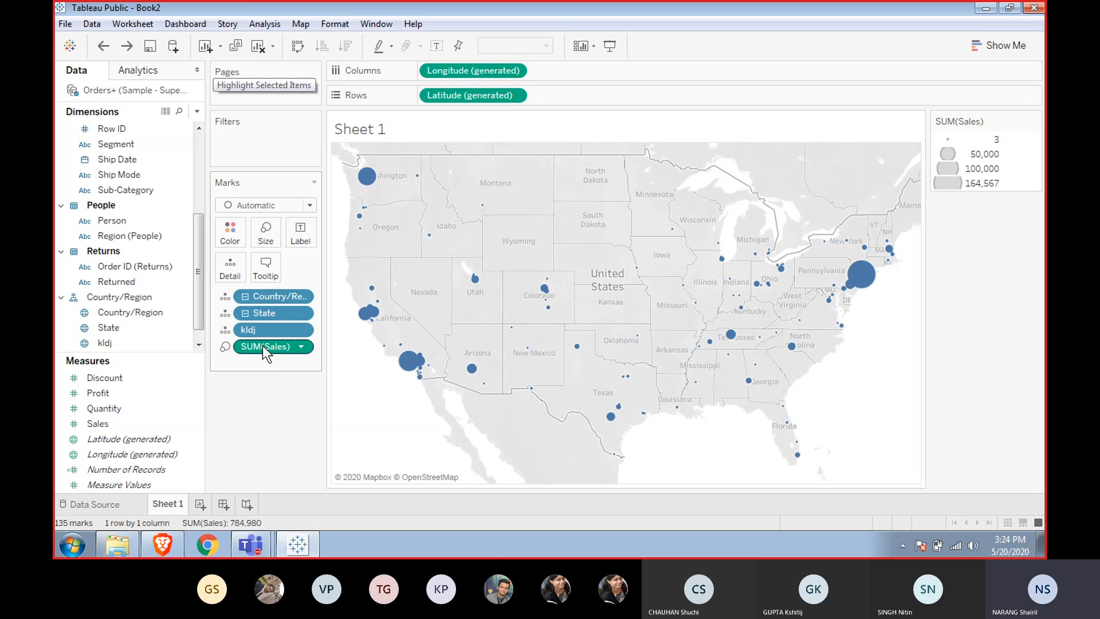
Copy the Sales field onto Color so marks are both coloured and sized by Sales.
drag(263, 345, 235, 233)
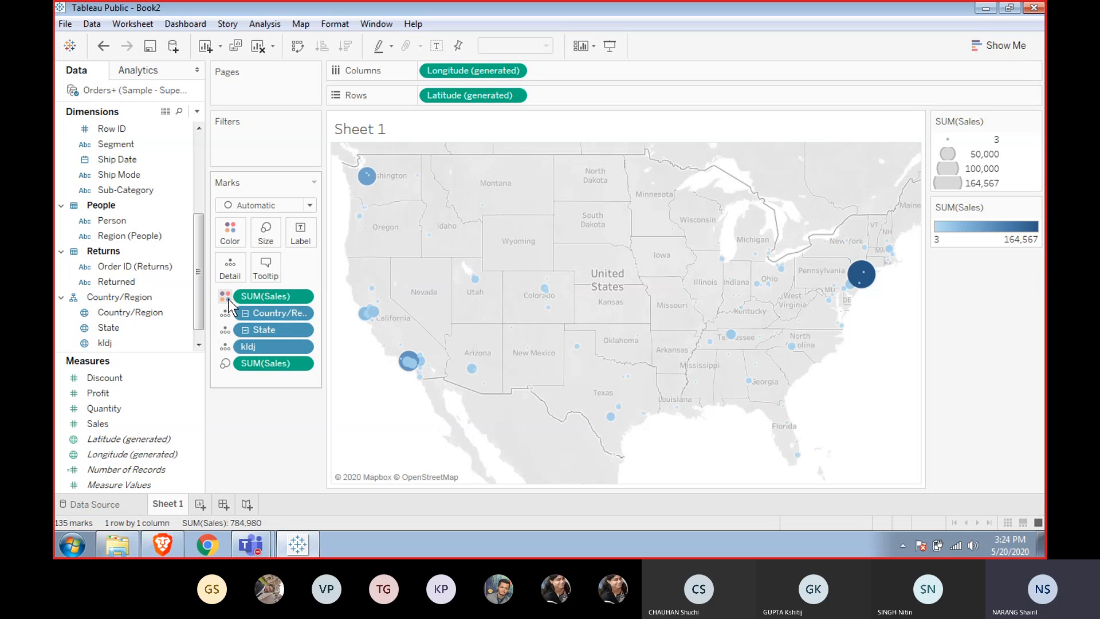
click(224, 365)
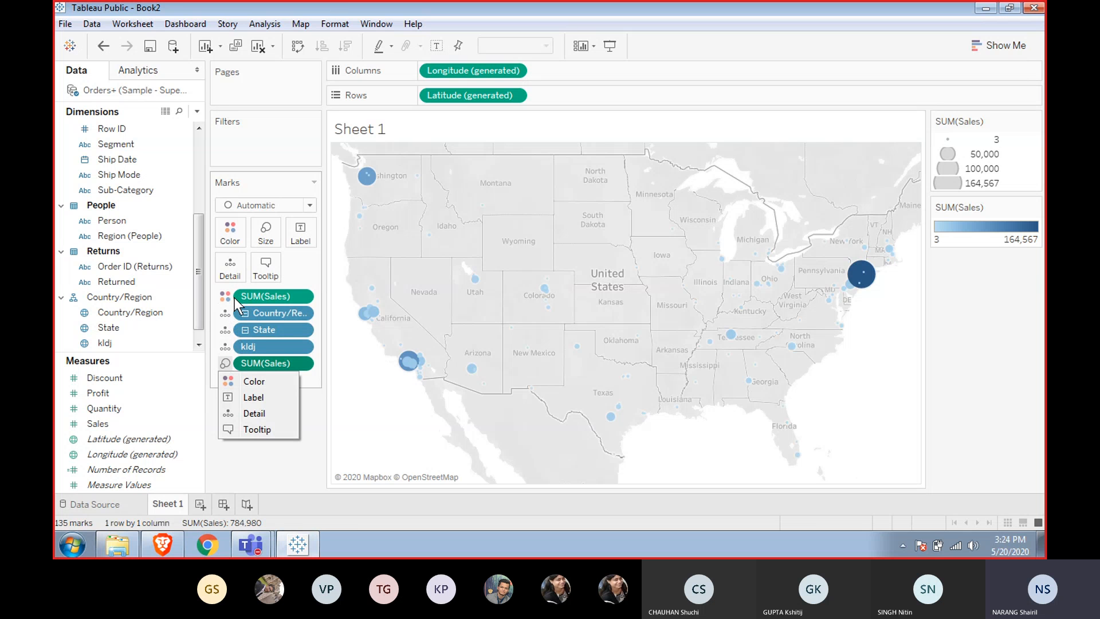
click(296, 223)
click(296, 227)
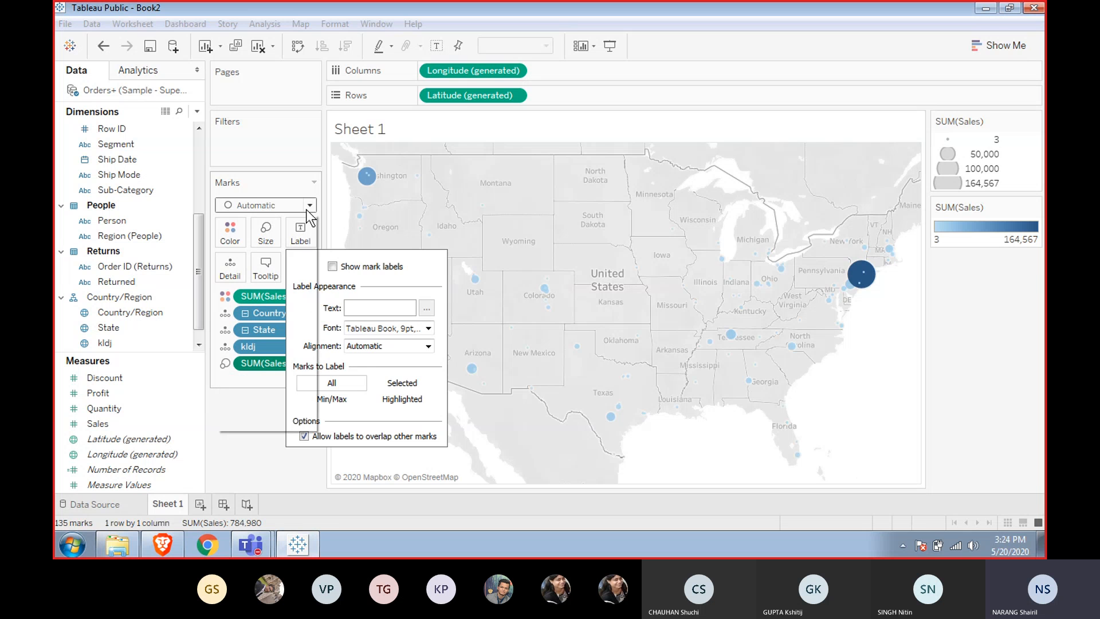
Change the mark type to Map.
click(309, 205)
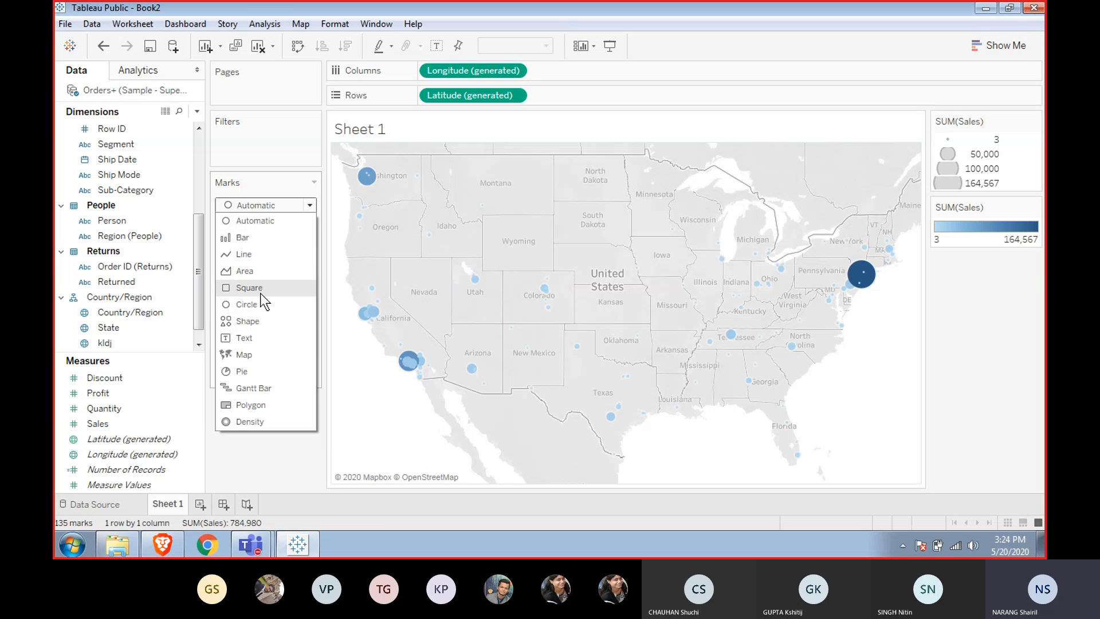
click(244, 355)
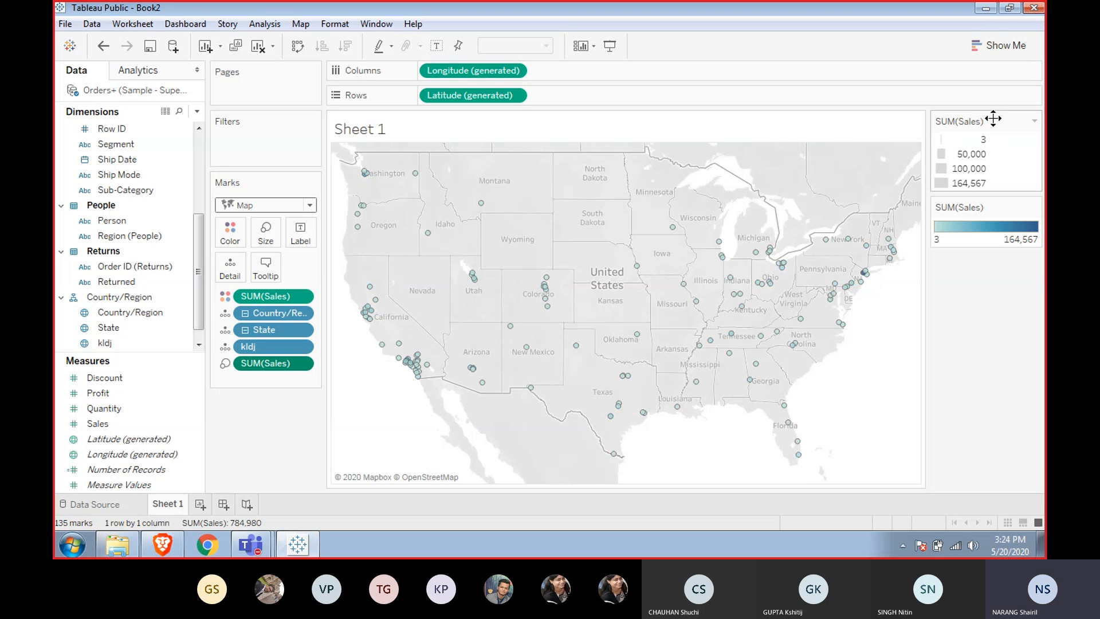
Switch the view to a symbol map using Show Me.
click(999, 45)
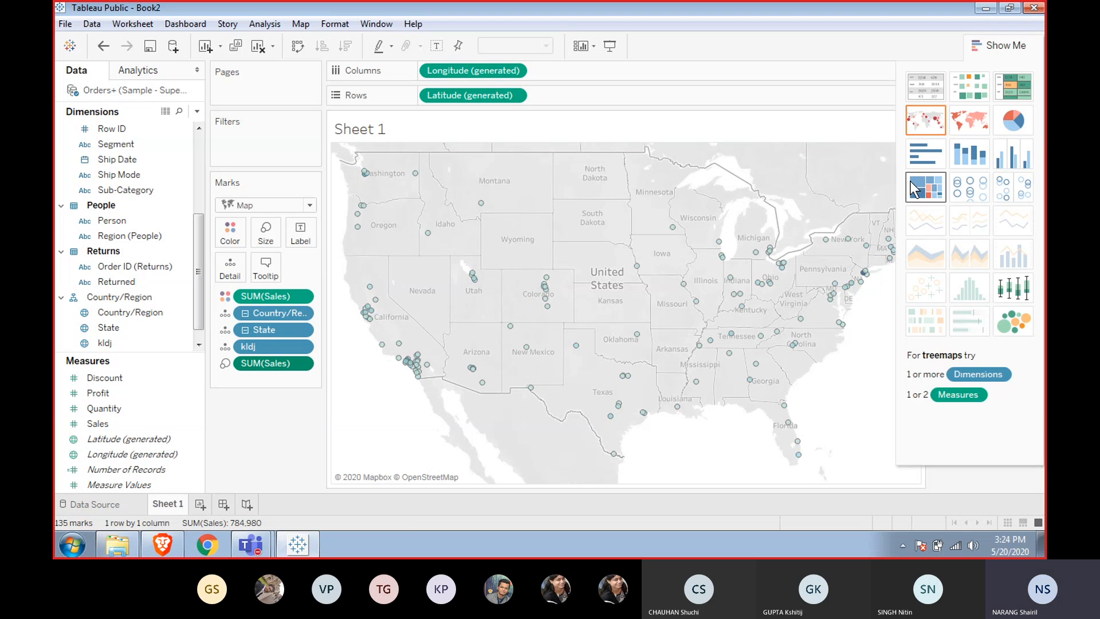
click(961, 130)
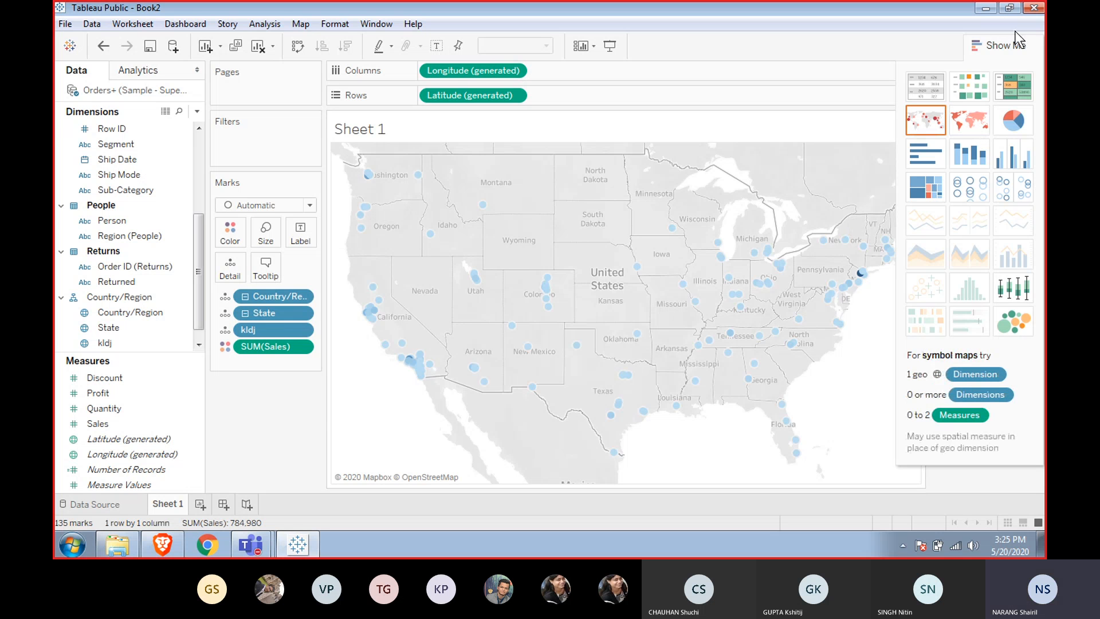
click(1002, 43)
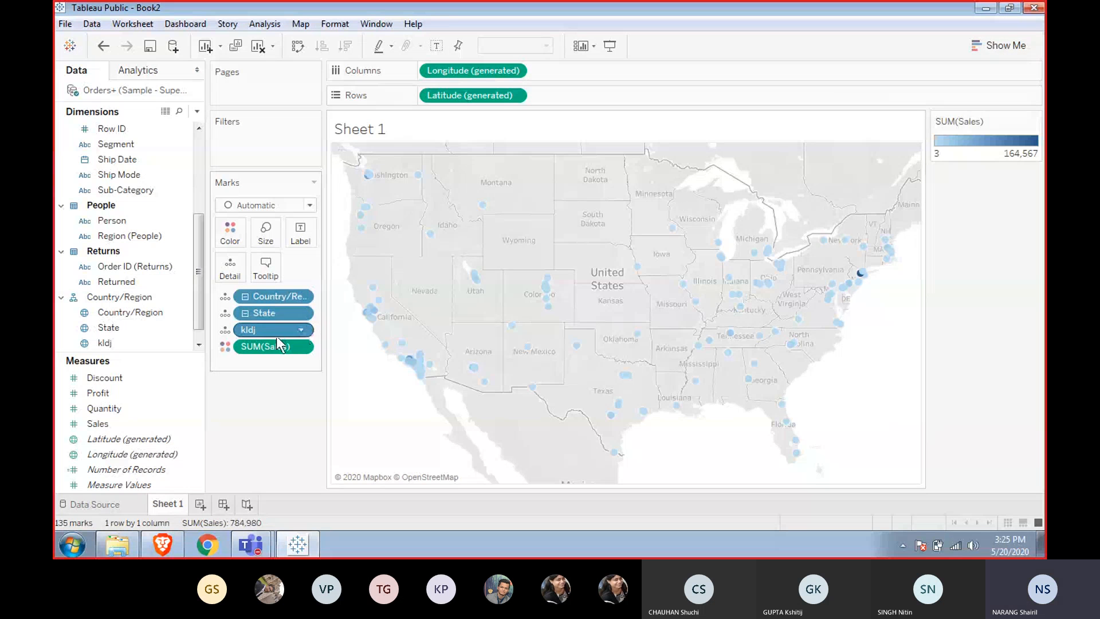
Colour the map marks by Region and highlight the Central region from the legend.
click(236, 295)
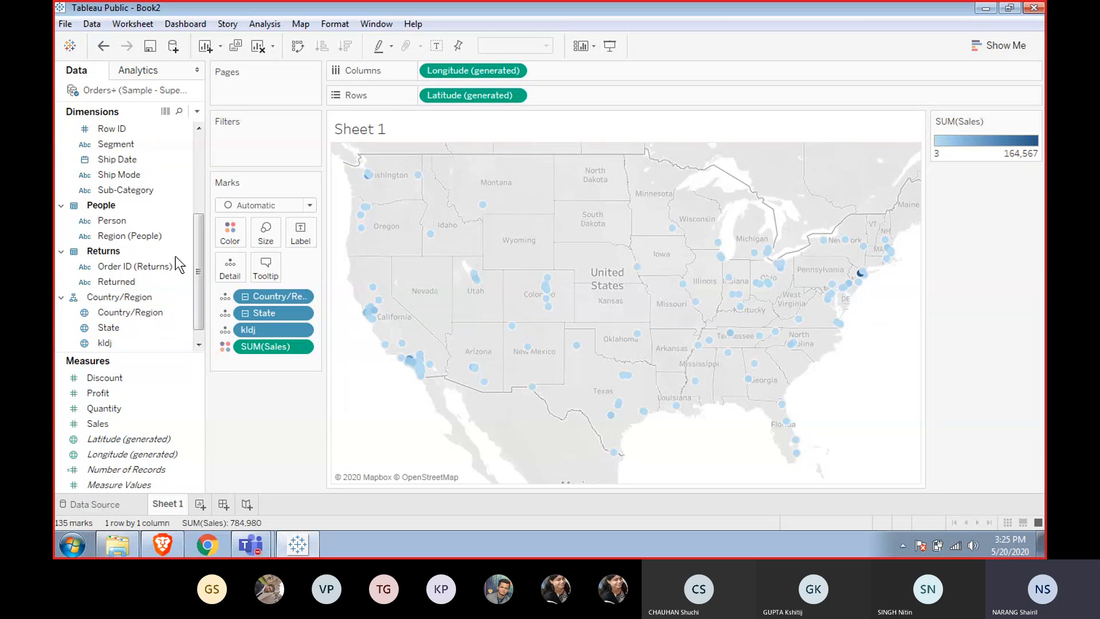
drag(200, 246, 197, 205)
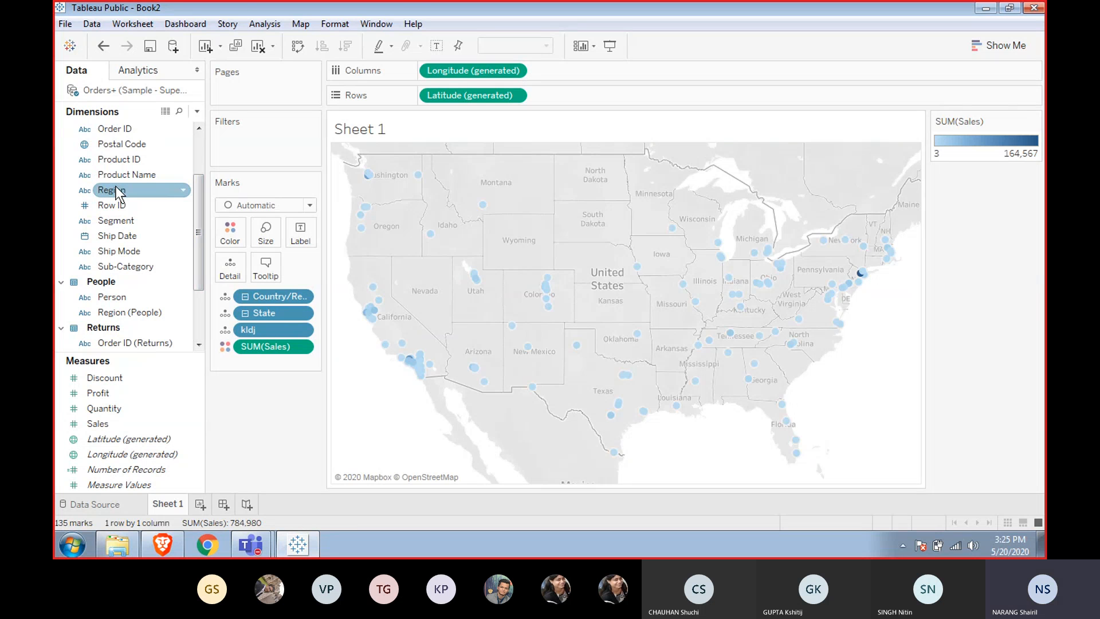
drag(116, 189, 233, 233)
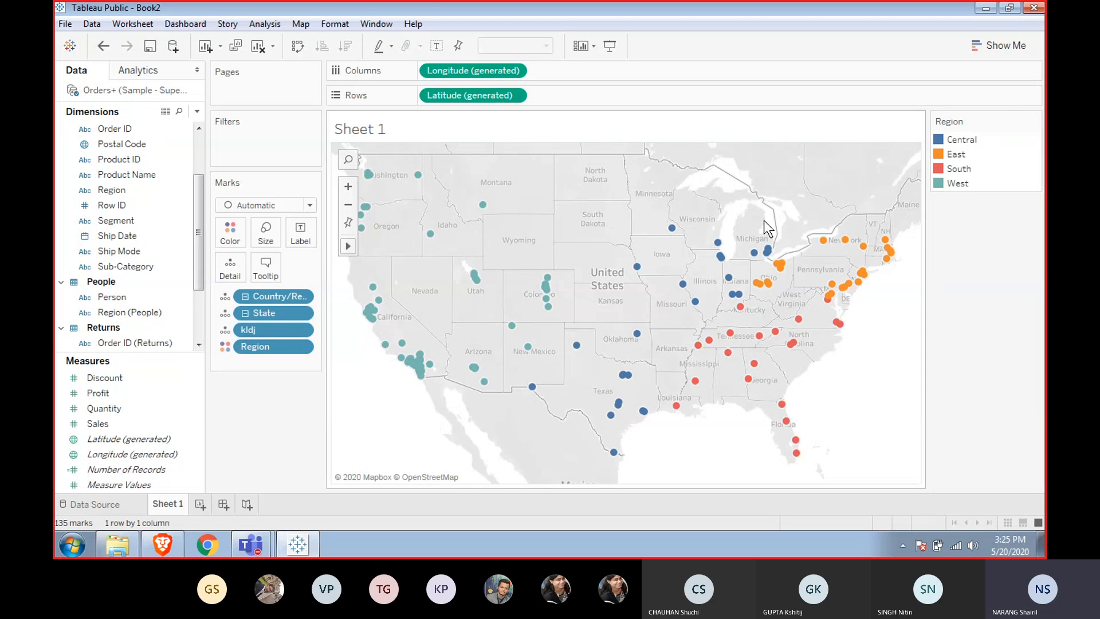
mouse_move(627, 376)
click(957, 140)
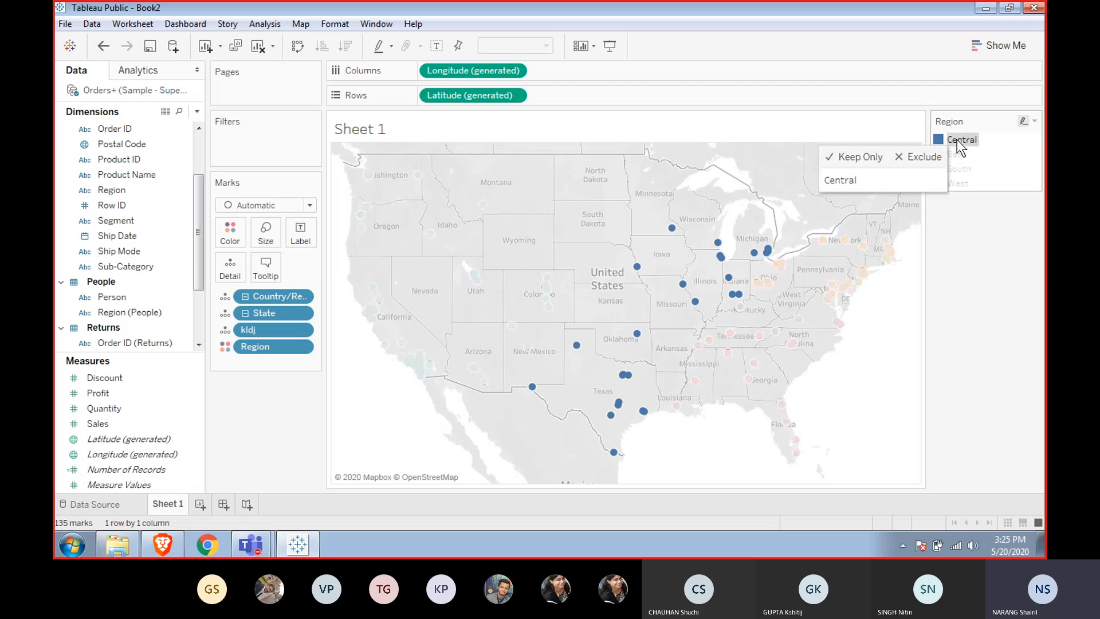
Highlight each region in turn from the colour legend, then clear the highlight.
click(957, 154)
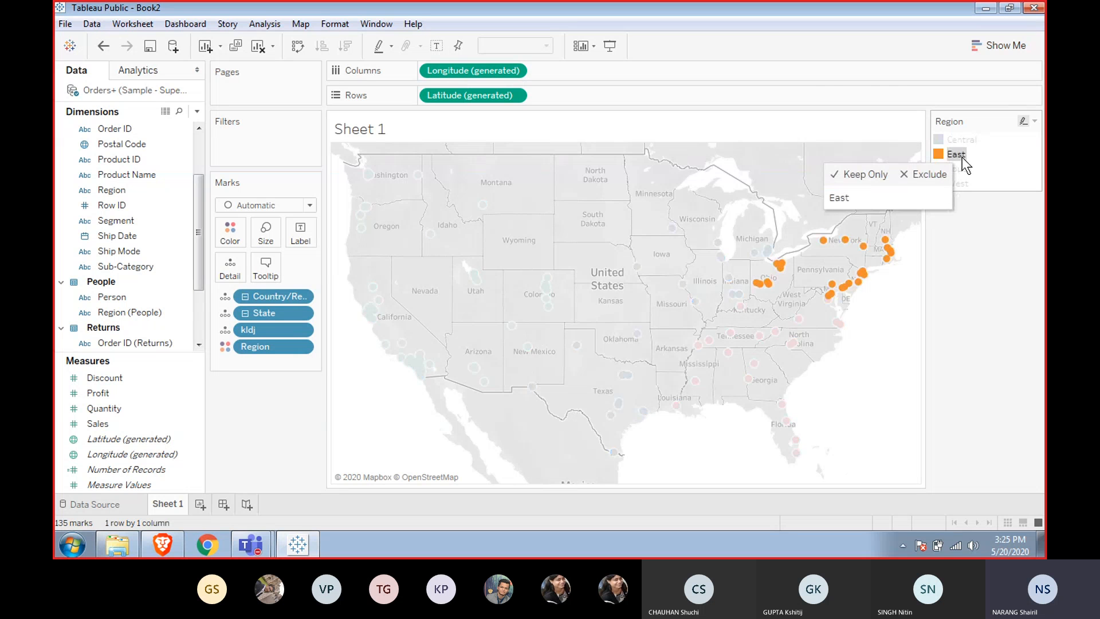
click(960, 249)
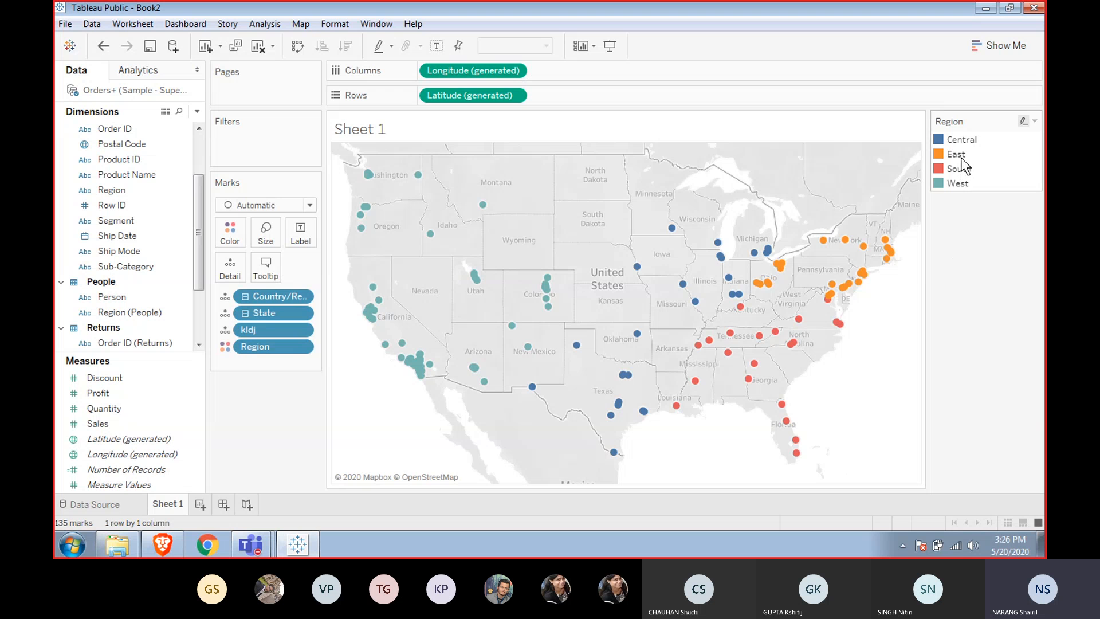
click(962, 139)
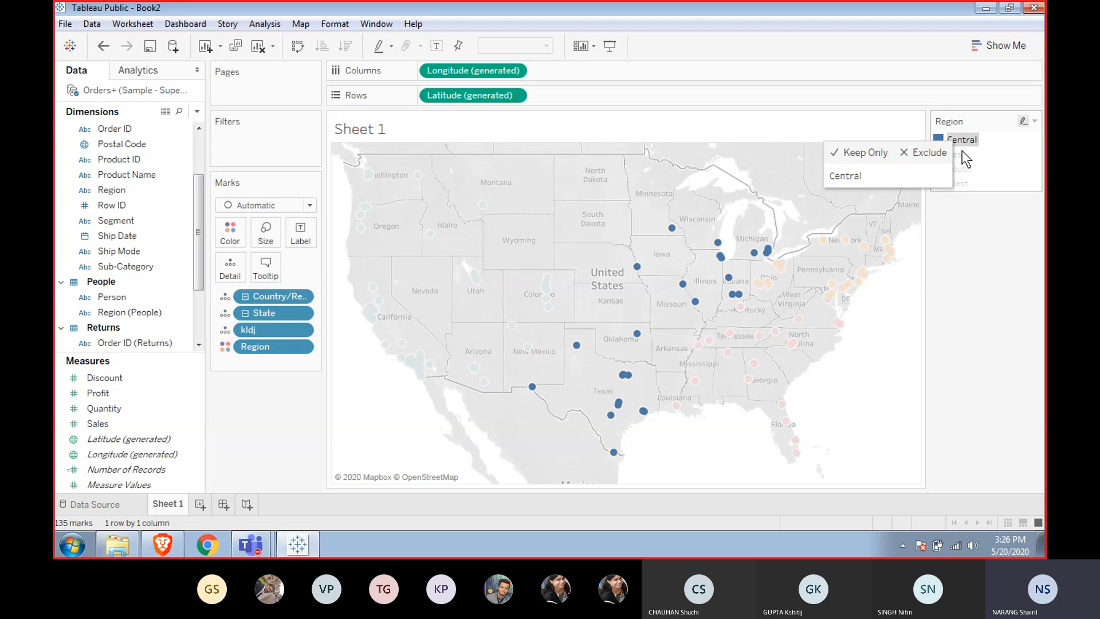
click(963, 153)
click(967, 169)
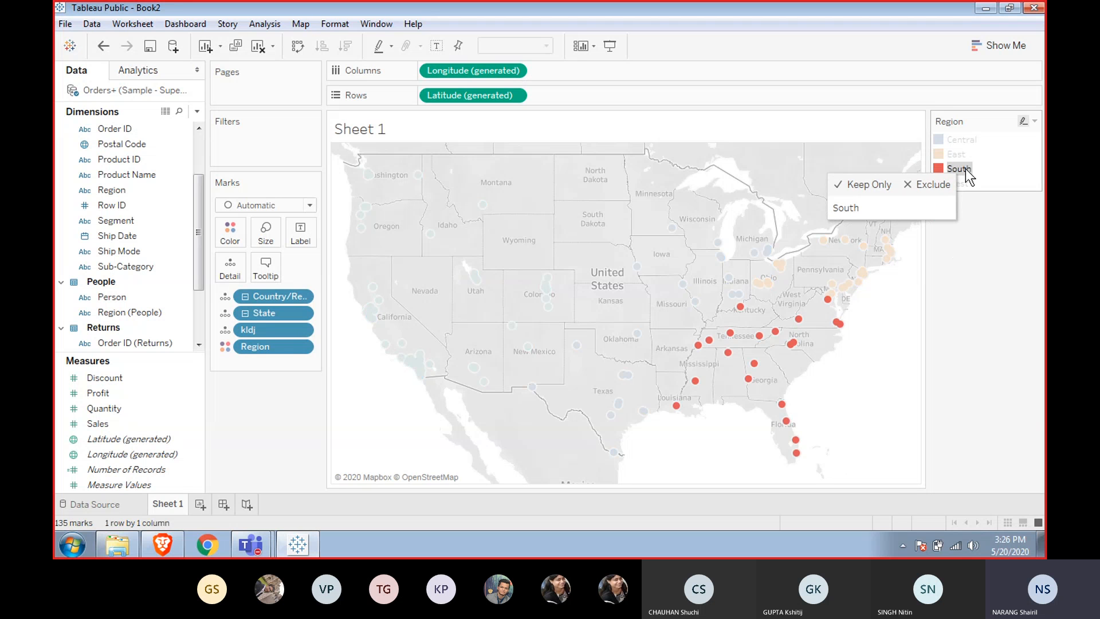
click(965, 183)
click(967, 235)
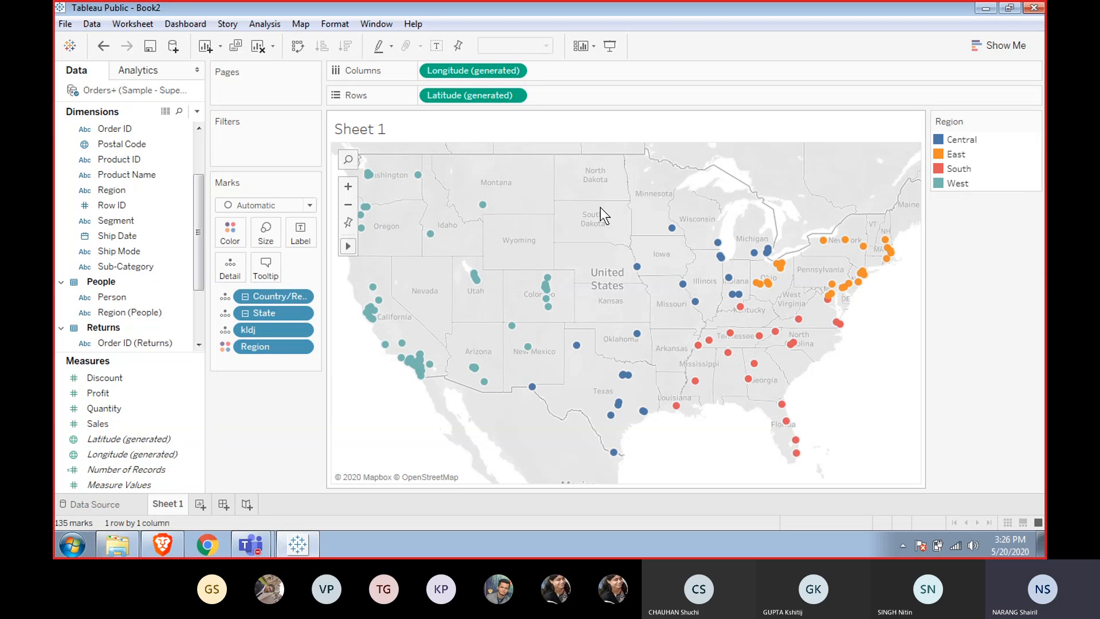
Select the marks across the central and south-eastern states on the map and create a set from them.
mouse_move(404, 379)
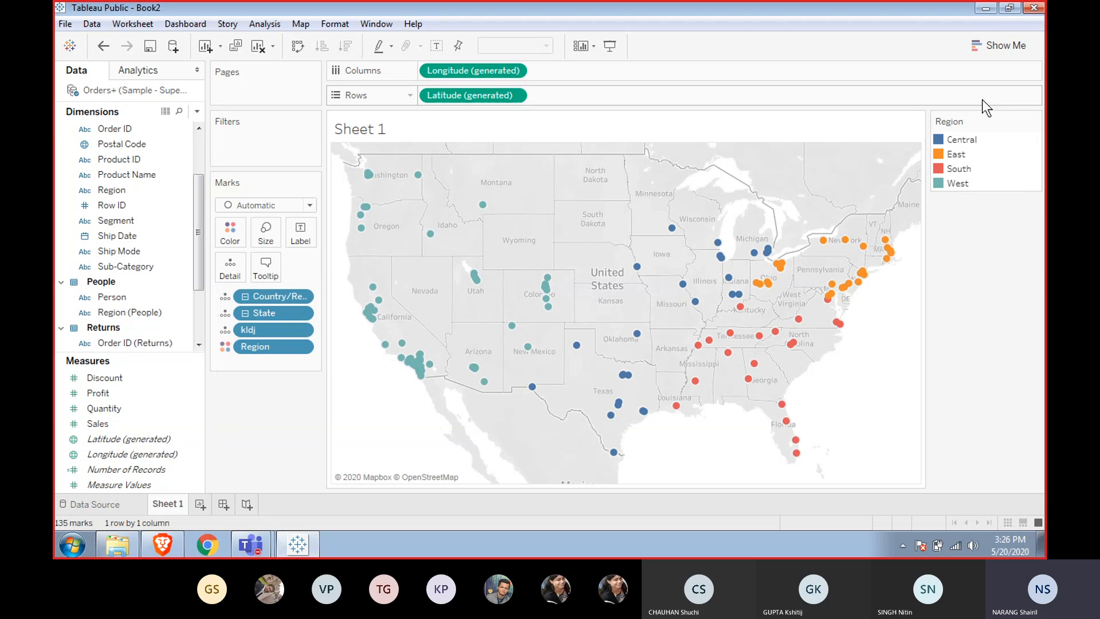
click(966, 144)
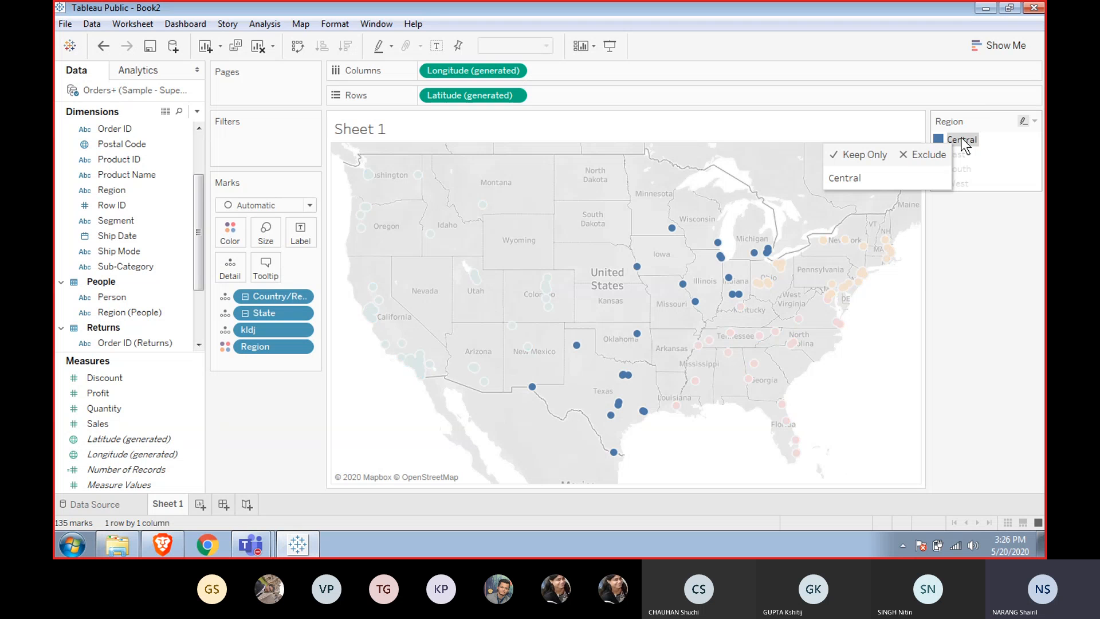
click(857, 362)
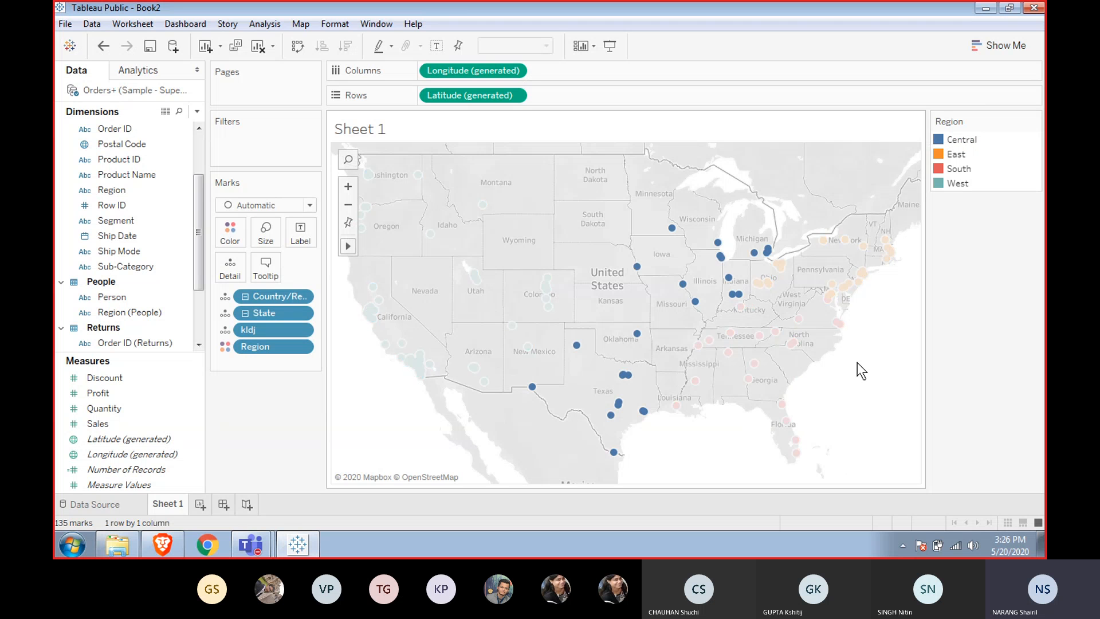
drag(789, 227, 565, 402)
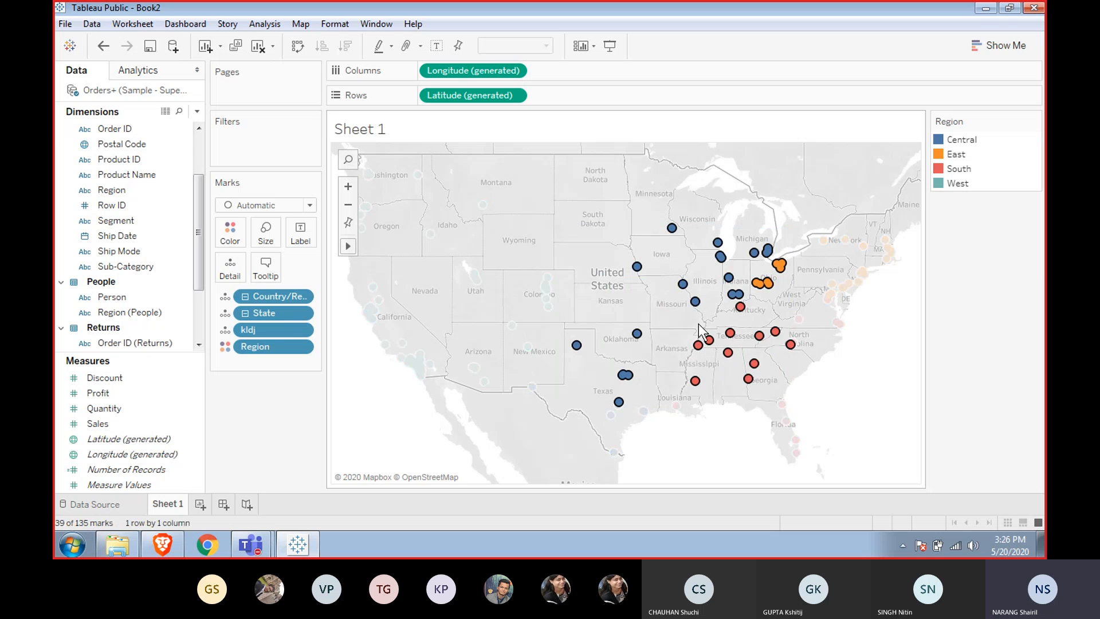
mouse_move(728, 337)
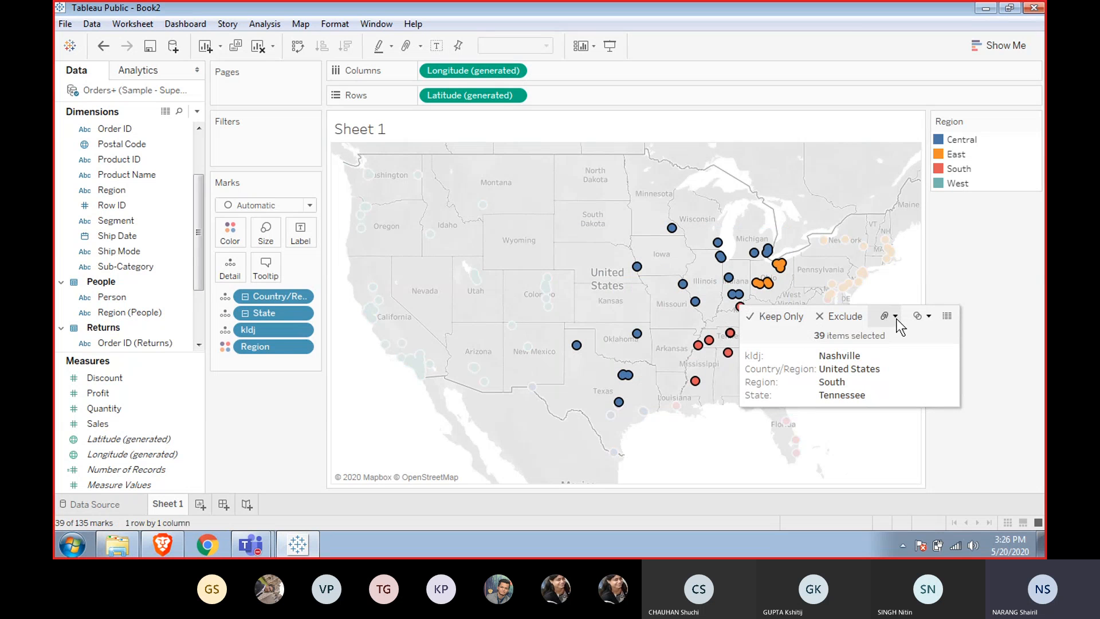
click(929, 321)
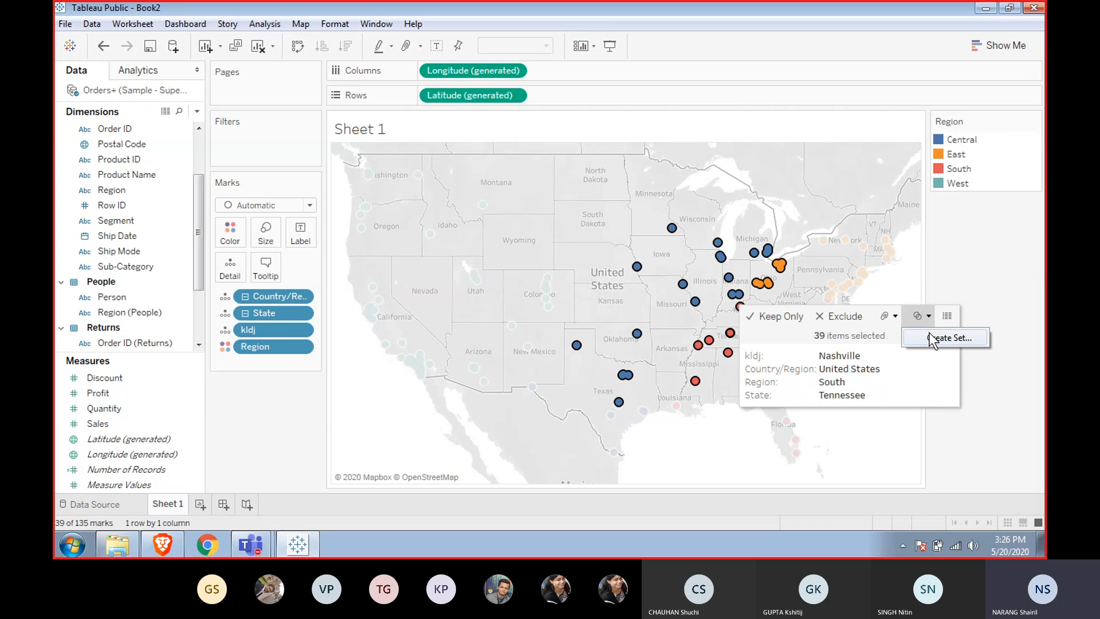
click(928, 334)
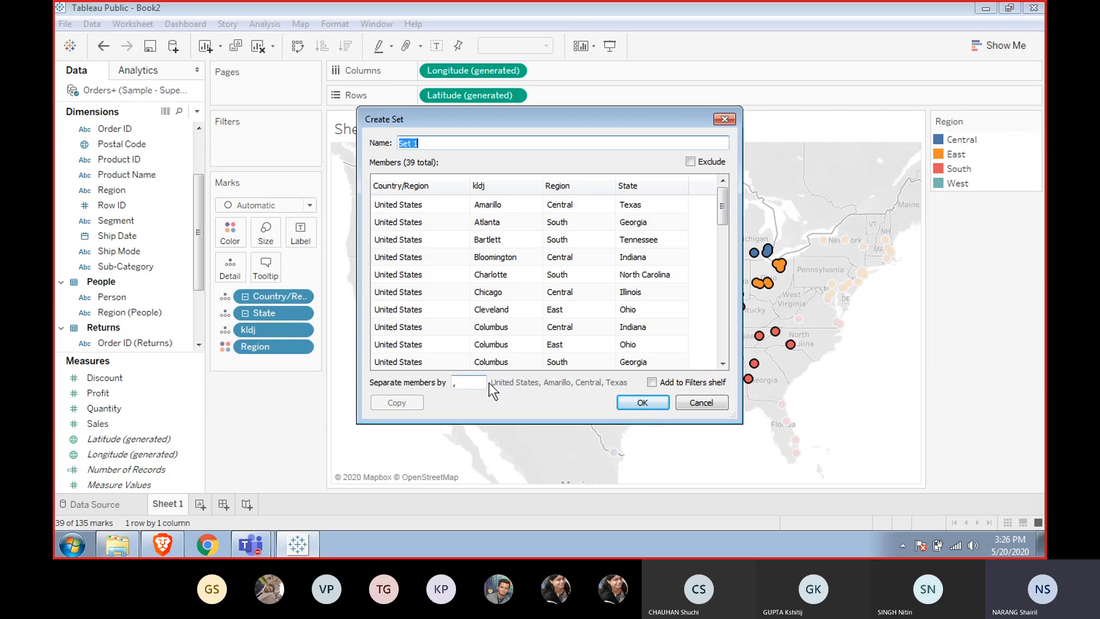
click(642, 403)
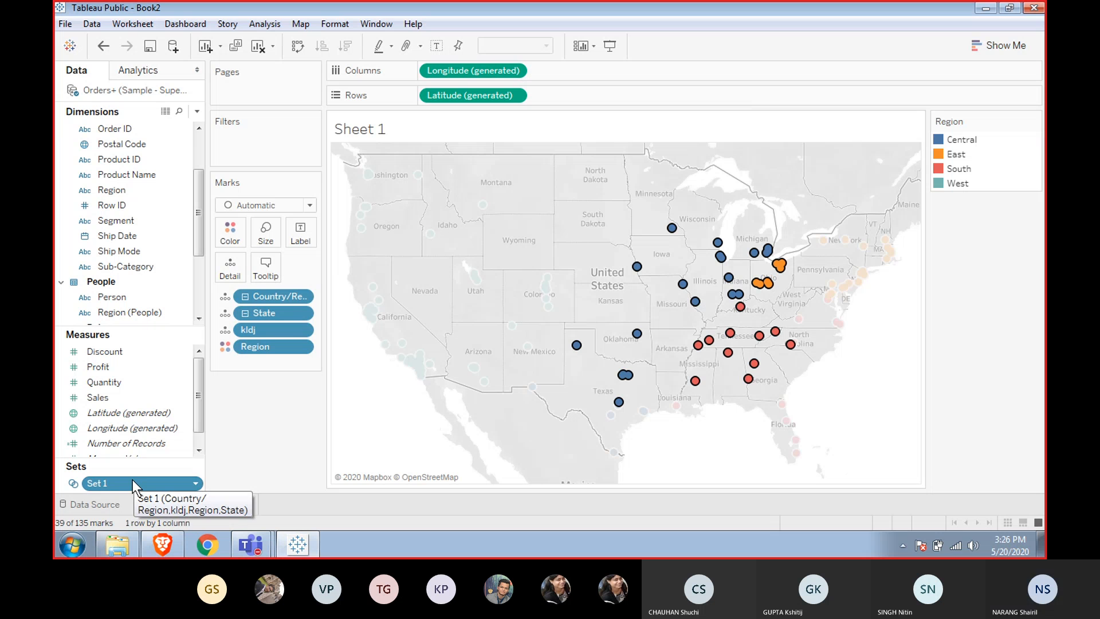
Colour the map marks by the new set to show in/out membership.
drag(133, 478, 237, 232)
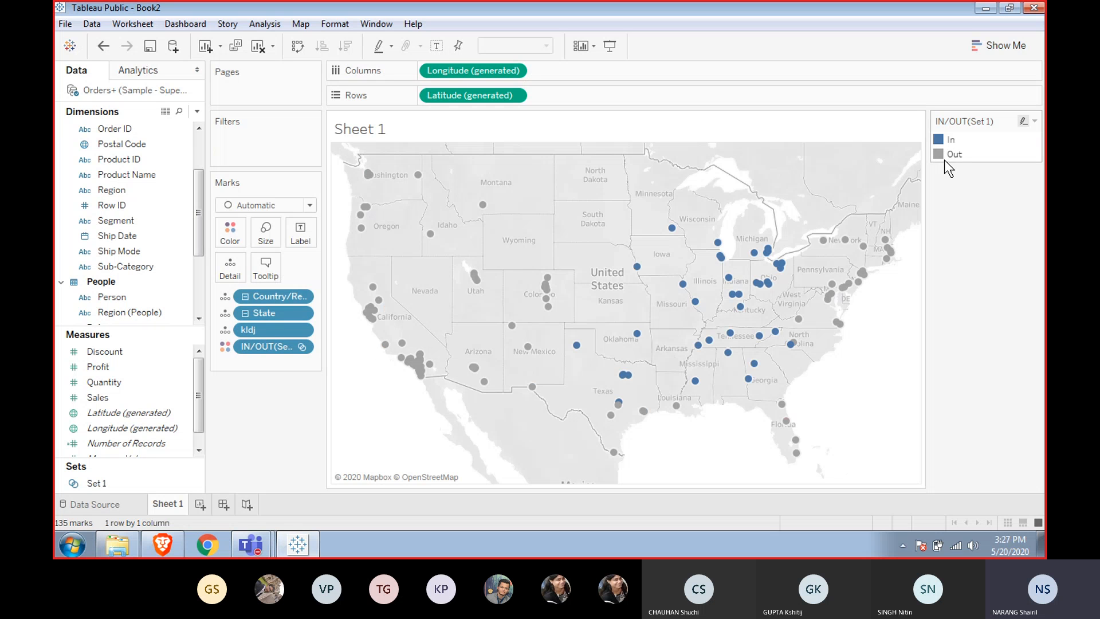
drag(851, 204, 791, 338)
click(589, 325)
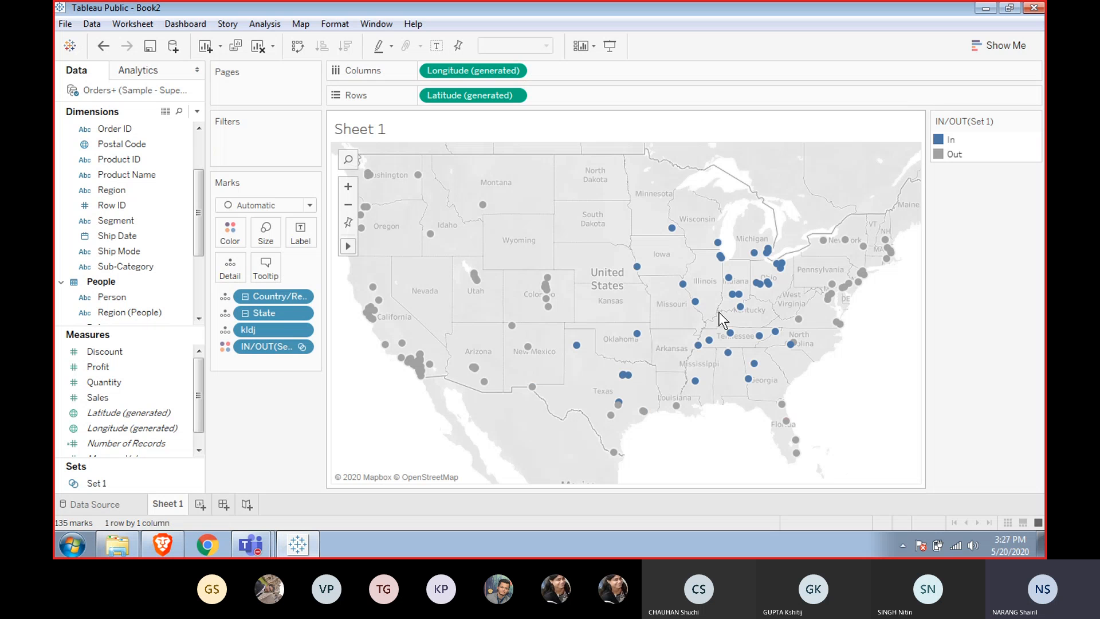
Switch the set colouring to show members in the set instead of in/out.
right_click(291, 352)
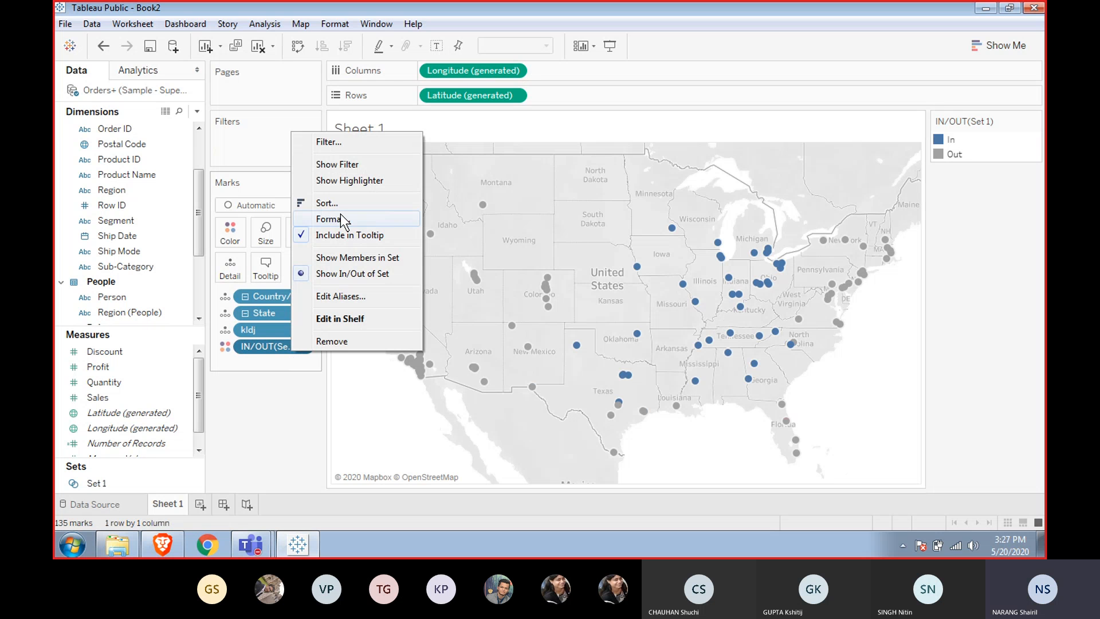
click(281, 370)
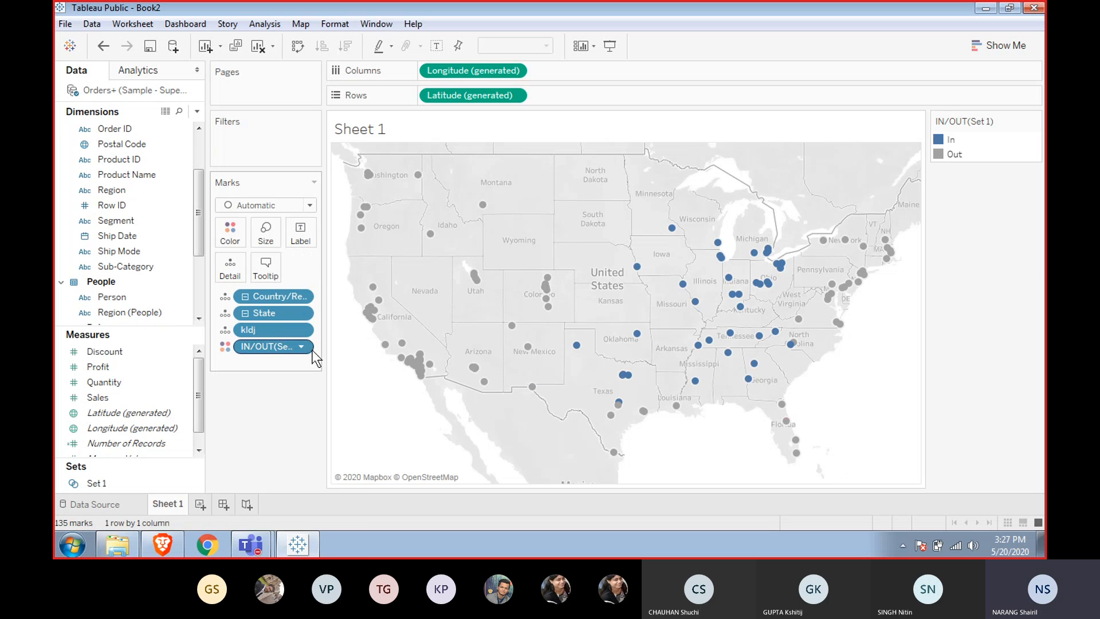
click(303, 345)
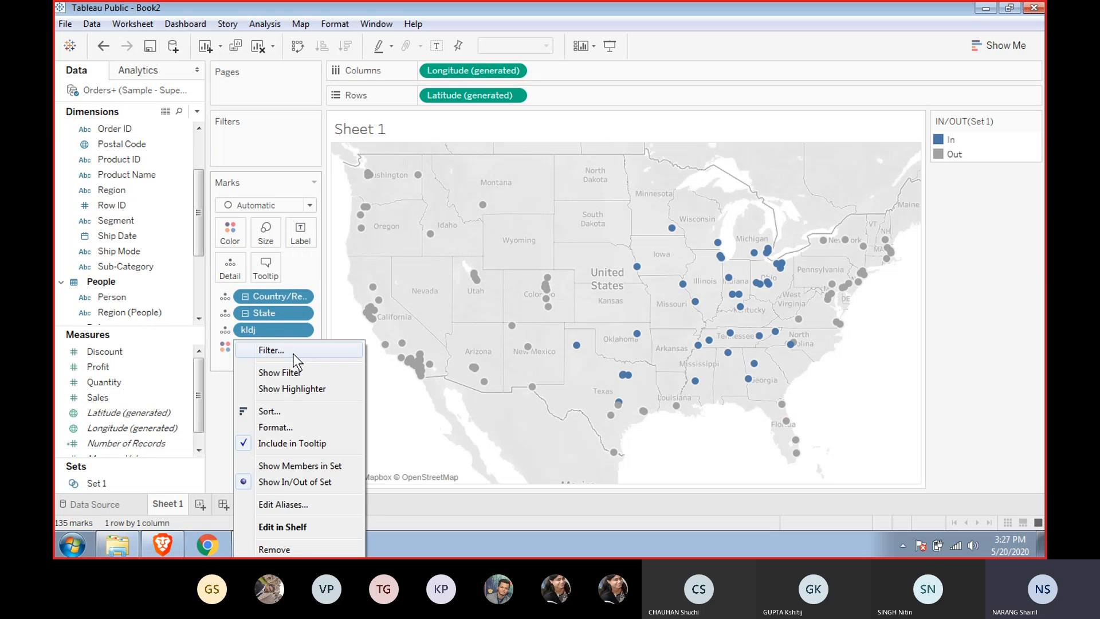
click(280, 466)
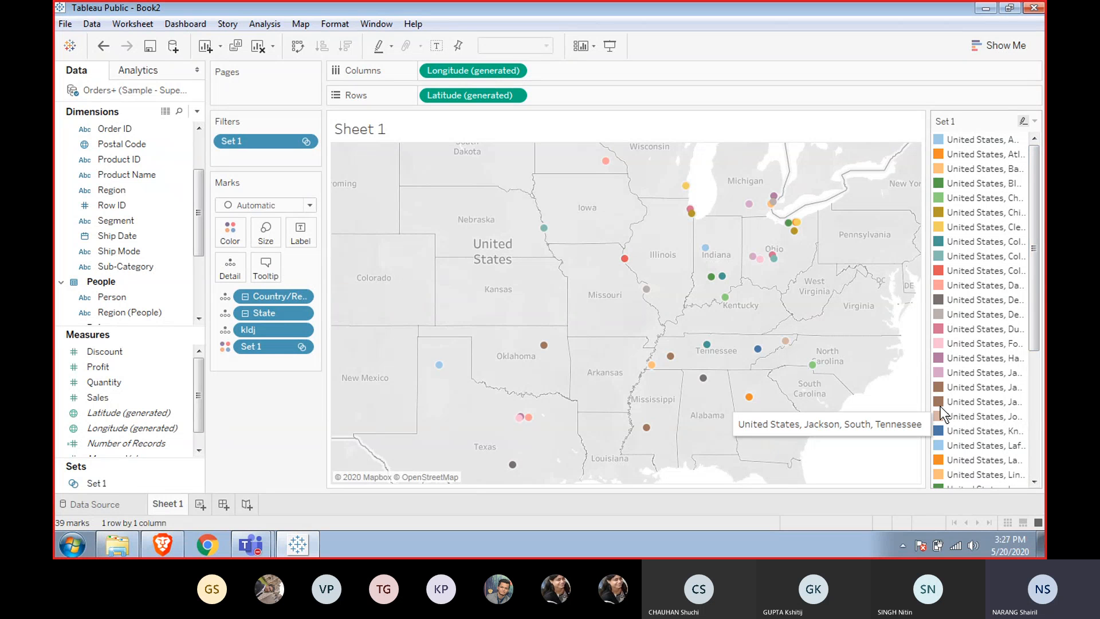
Colour the marks by Region (People).
mouse_move(717, 297)
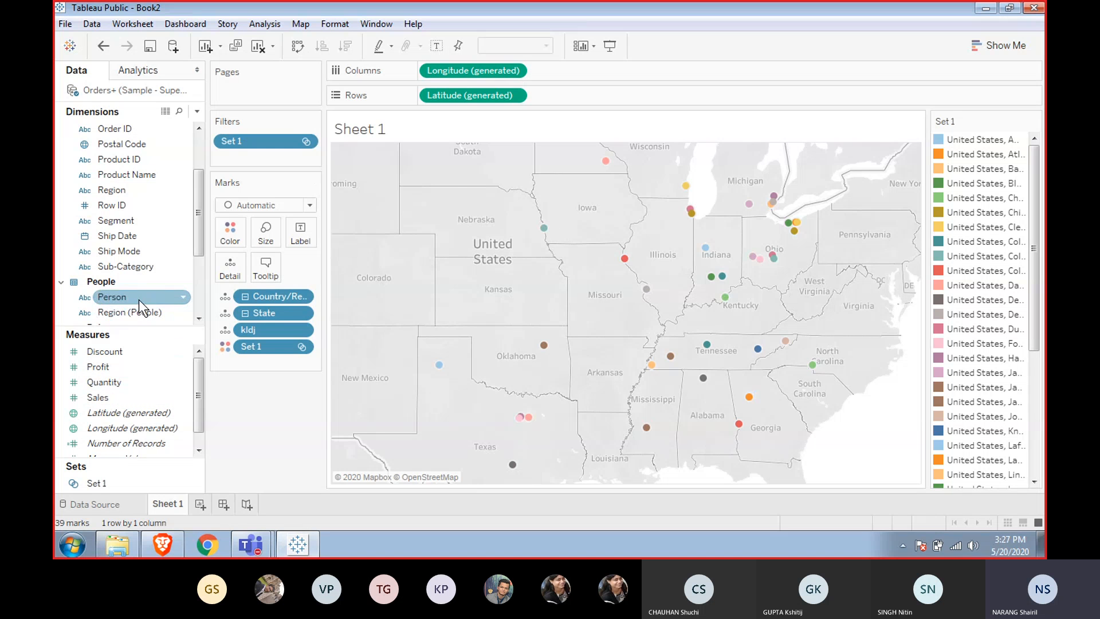
drag(123, 311, 233, 231)
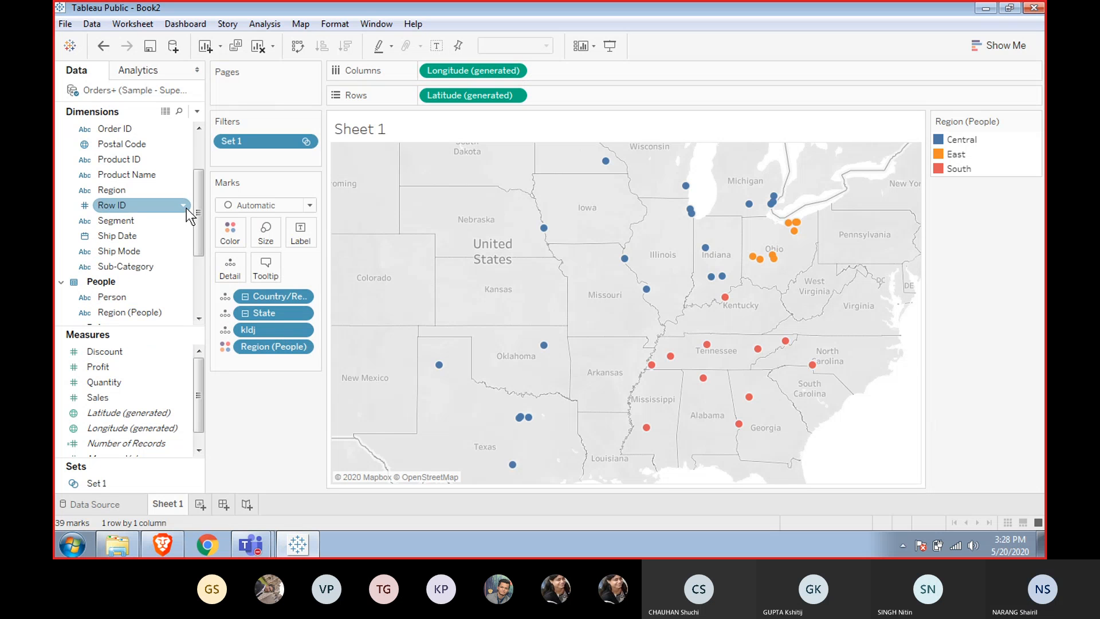
mouse_move(198, 211)
mouse_down()
mouse_move(191, 229)
mouse_move(196, 215)
mouse_up()
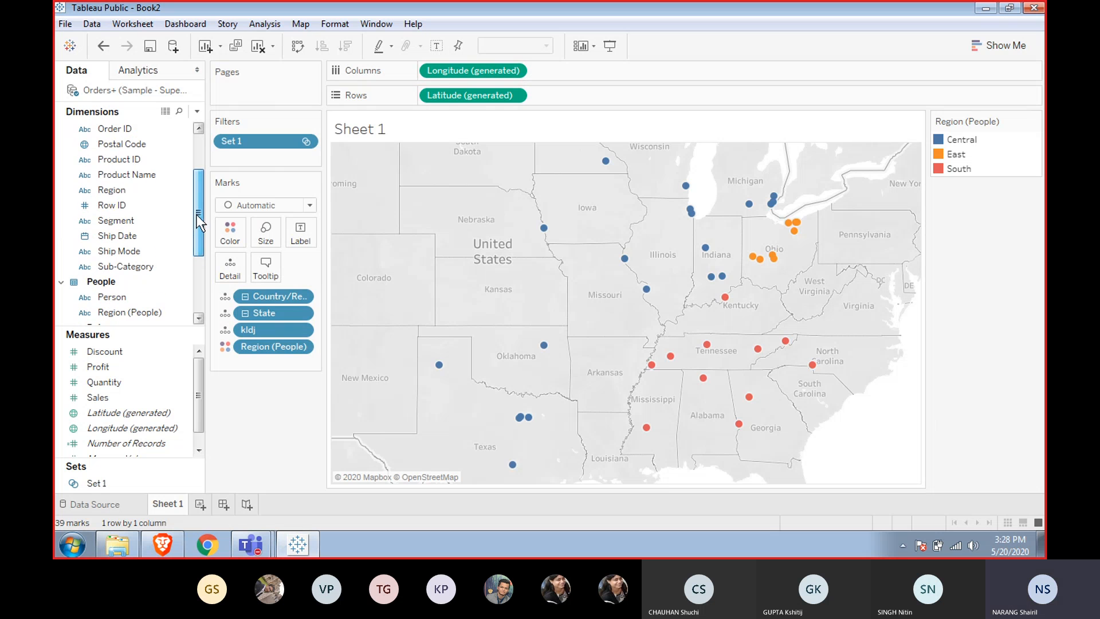
Colour the marks by Region and remove the Set 1 filter from the view.
drag(108, 192, 231, 232)
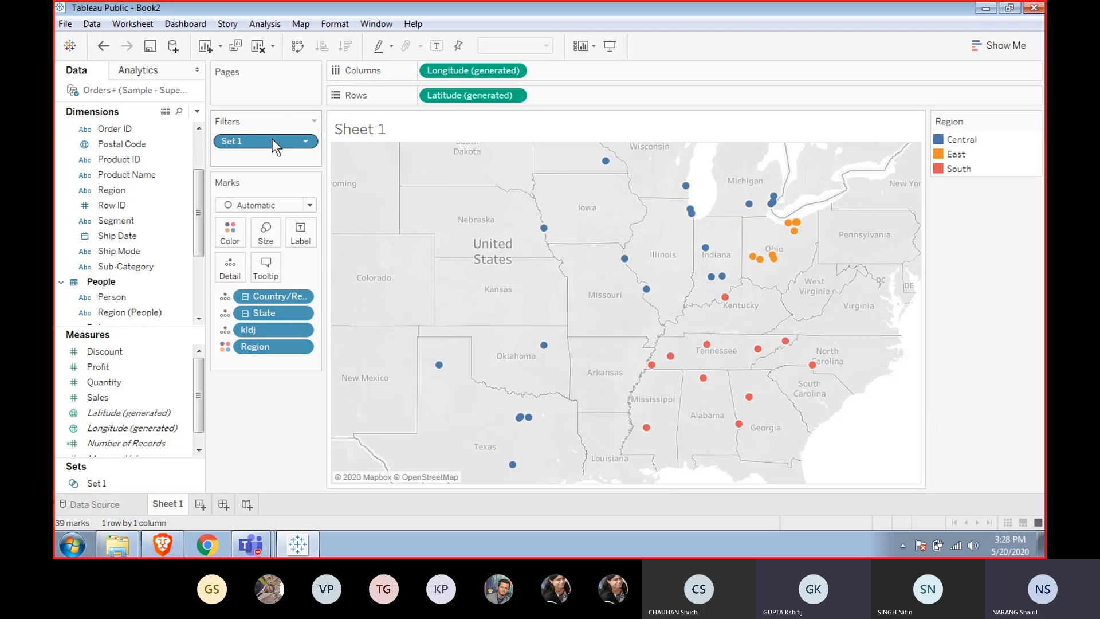
drag(273, 142, 278, 442)
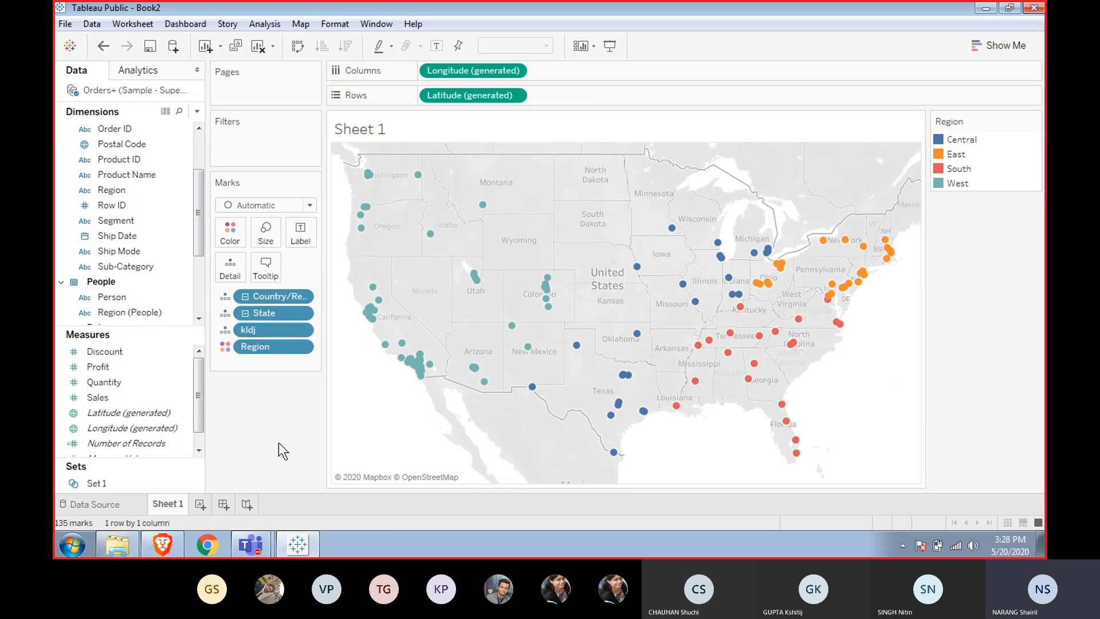
Drill the Country/Region hierarchy up and down, leaving the map showing one mark per State.
drag(270, 345, 326, 236)
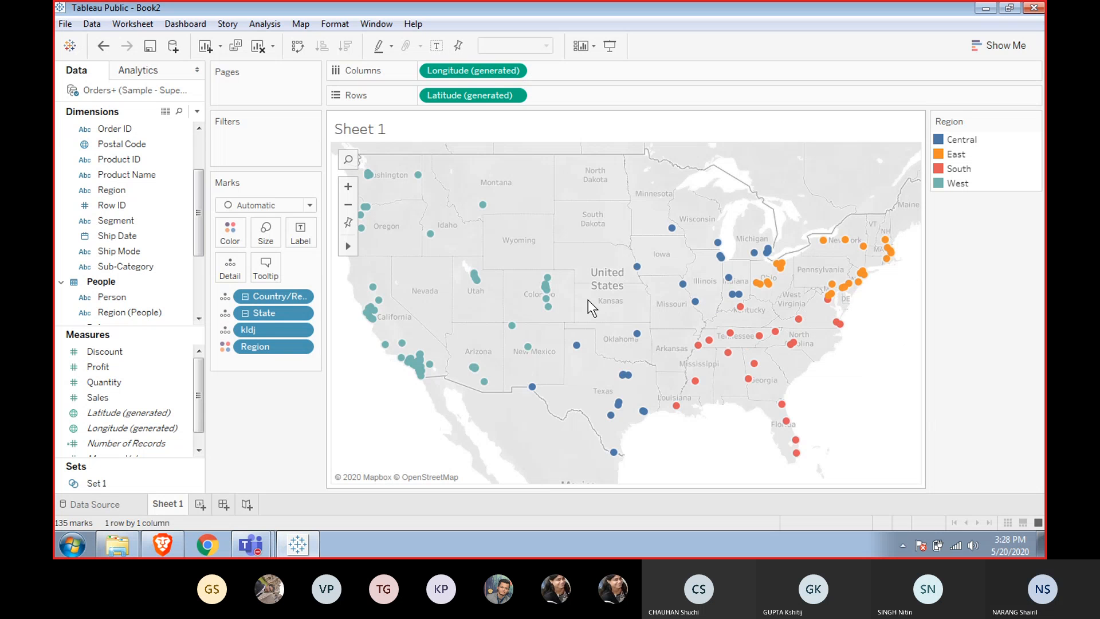
click(244, 296)
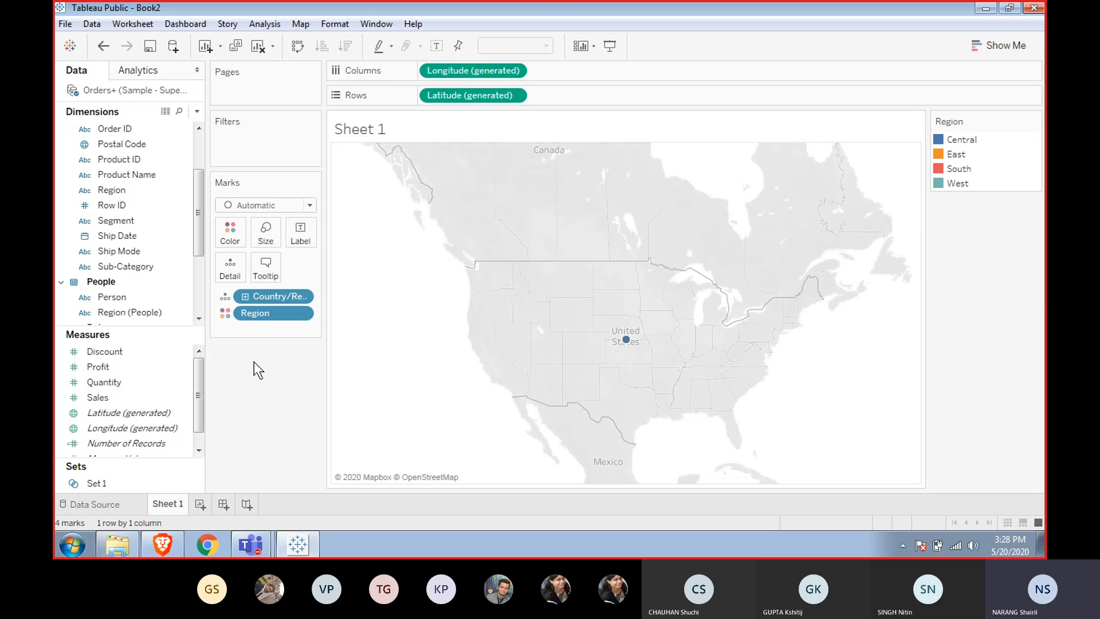
click(245, 297)
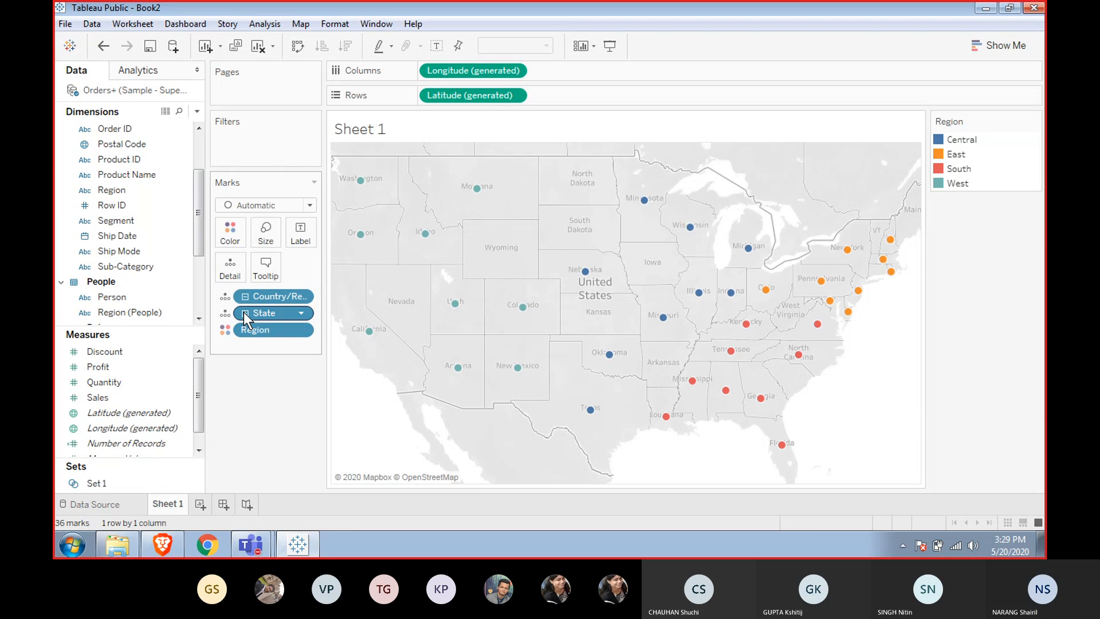
click(245, 313)
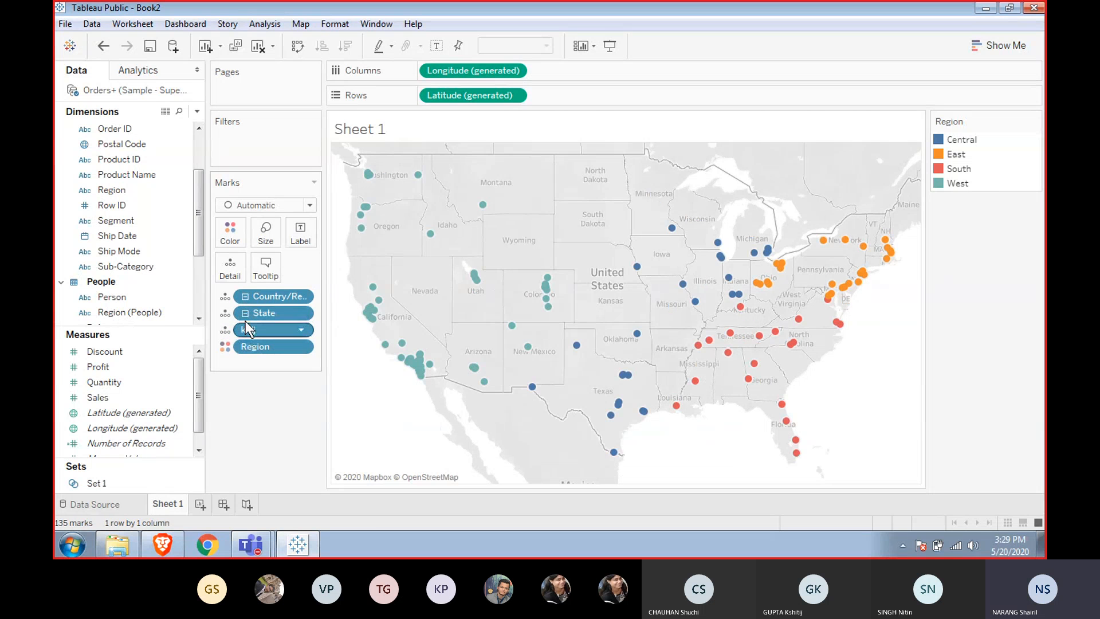
mouse_move(553, 299)
click(245, 313)
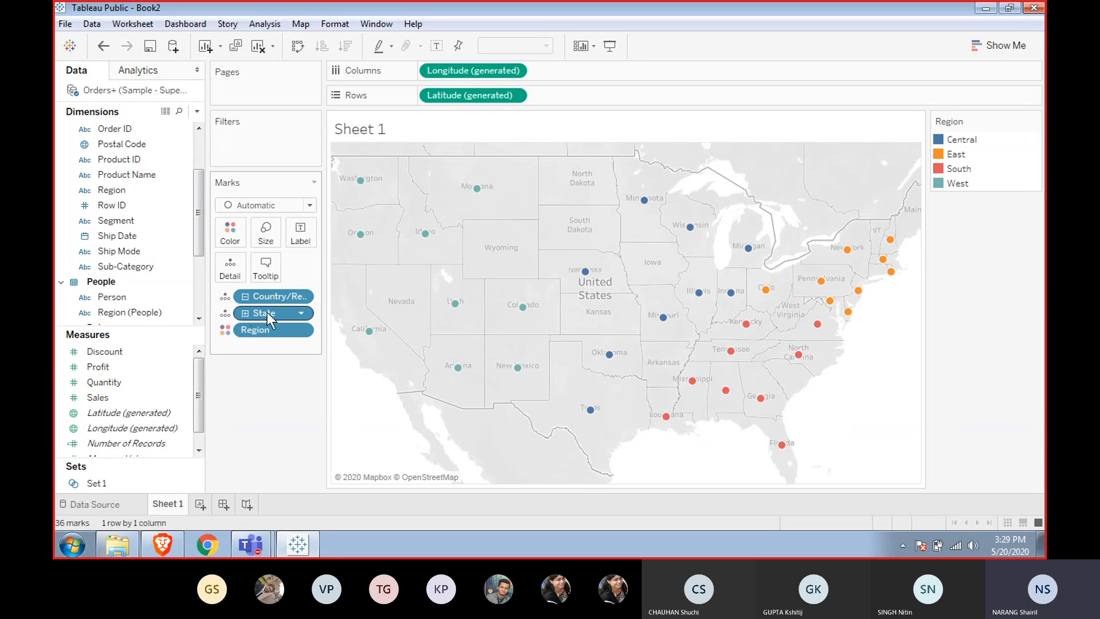
Add Sales to the marks as detail so each state shows its sales in the tooltip.
mouse_move(588, 277)
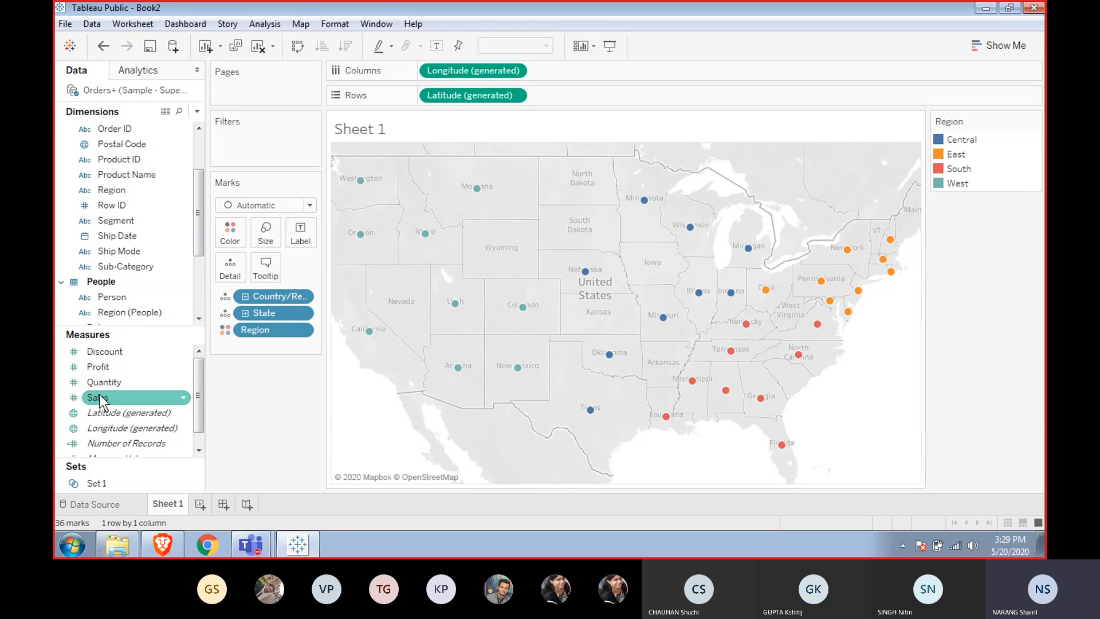
drag(101, 401, 227, 267)
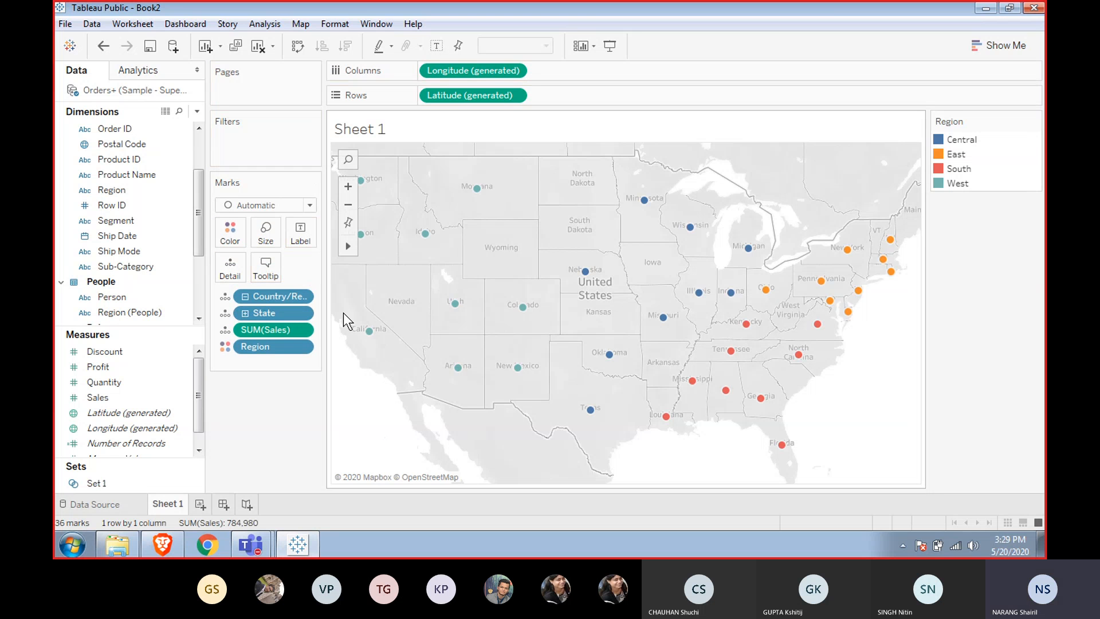
mouse_move(523, 310)
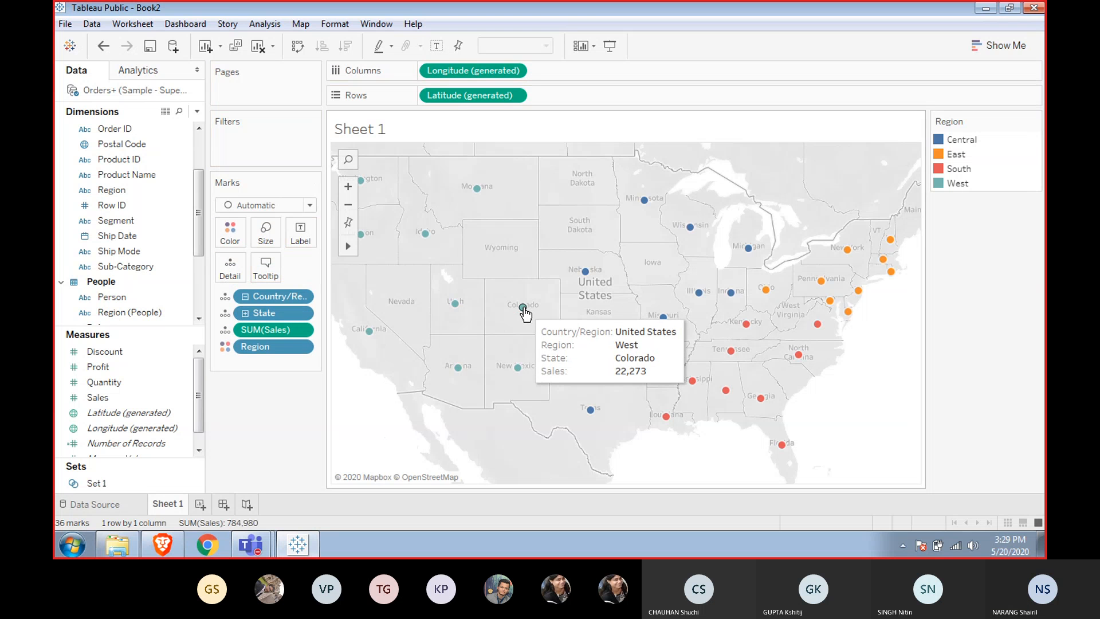
Label each state mark with its sum of Sales.
click(438, 47)
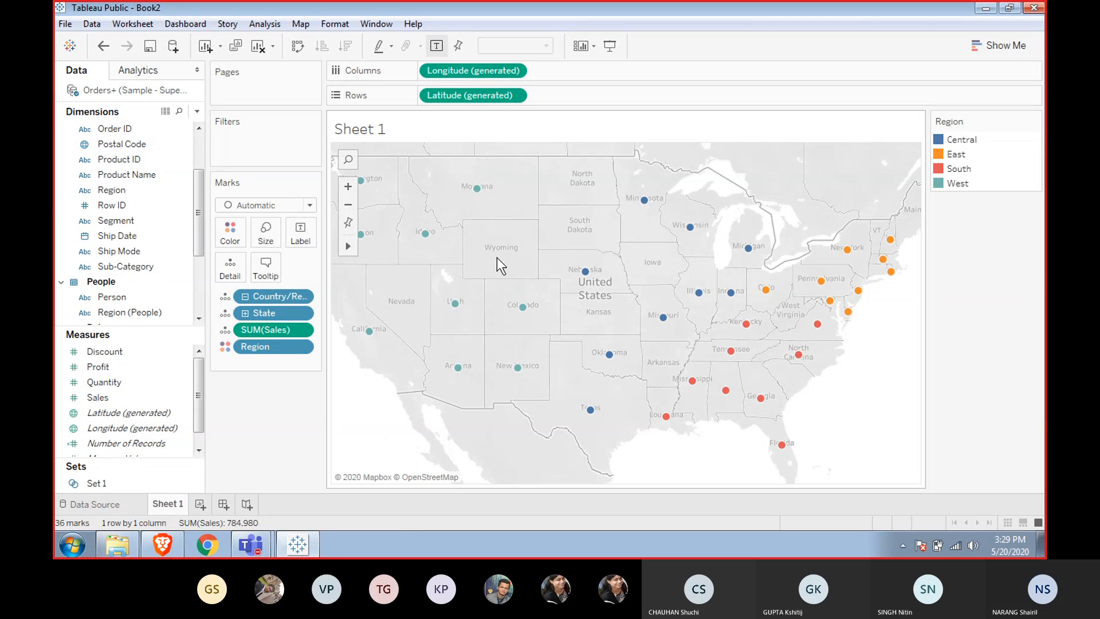
mouse_move(523, 306)
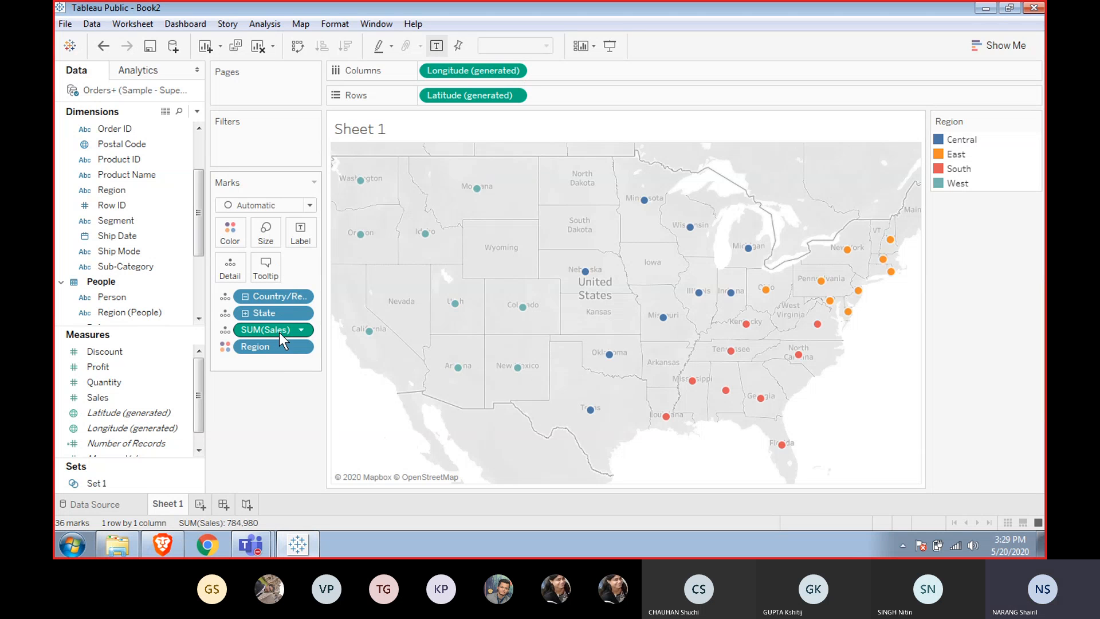
drag(271, 331, 301, 235)
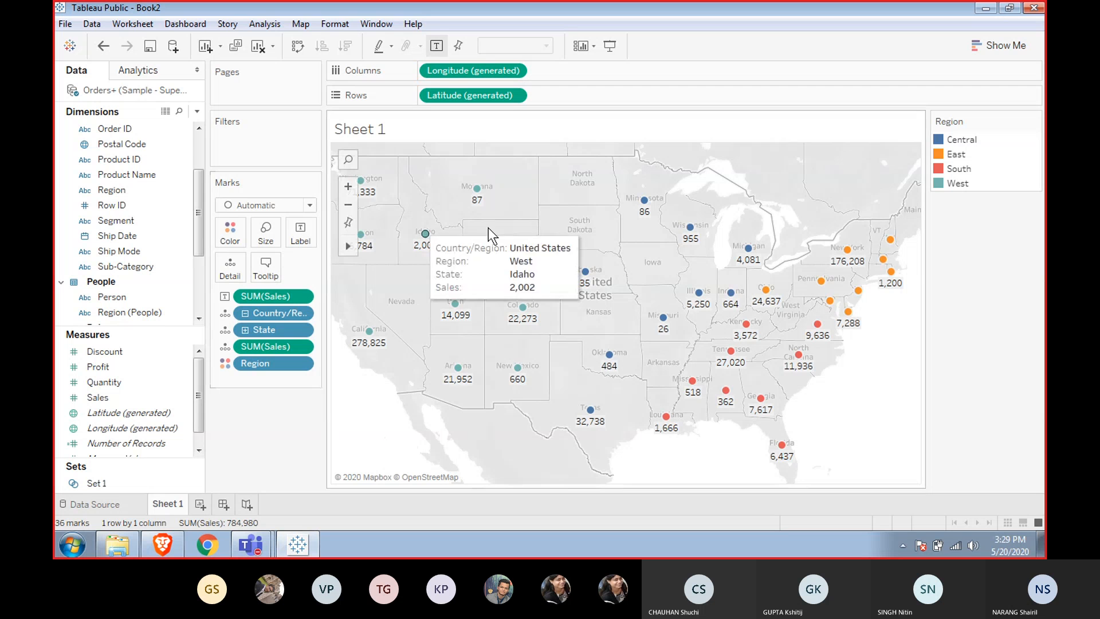
Collapse the Country/Region hierarchy to country level, then expand it back through State down to its lowest level.
mouse_move(520, 324)
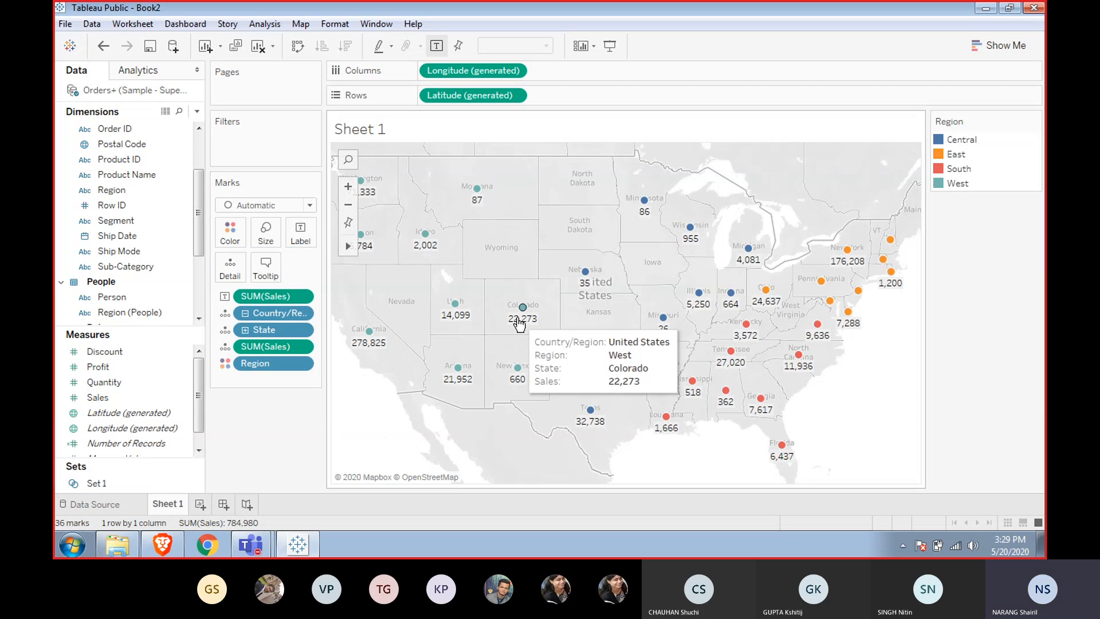
click(244, 313)
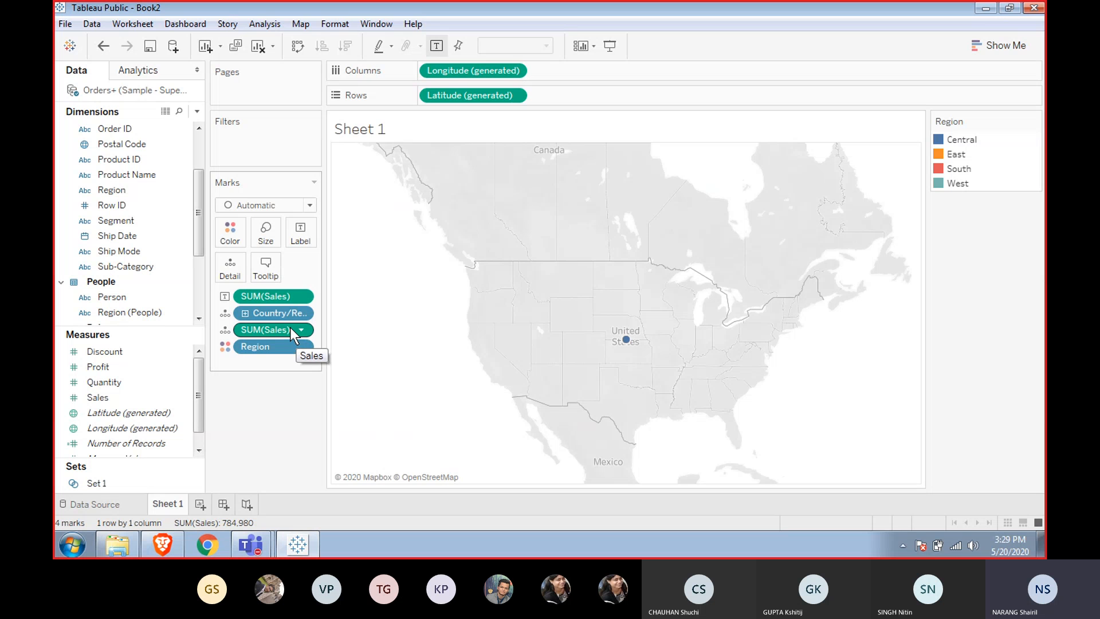
drag(293, 335, 314, 234)
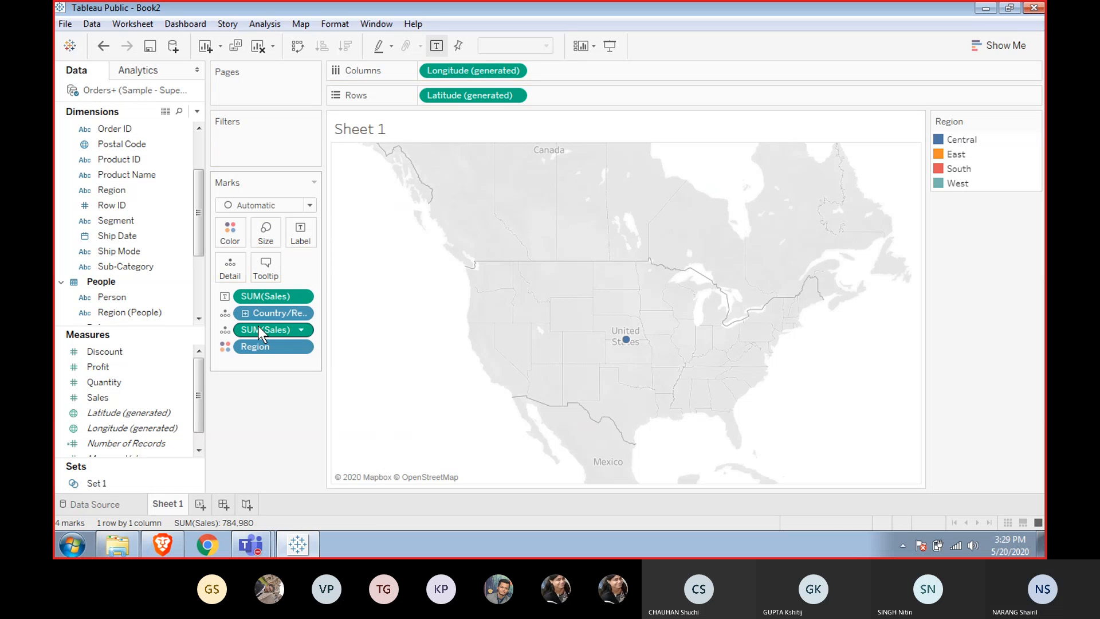
drag(261, 333, 302, 238)
mouse_move(627, 340)
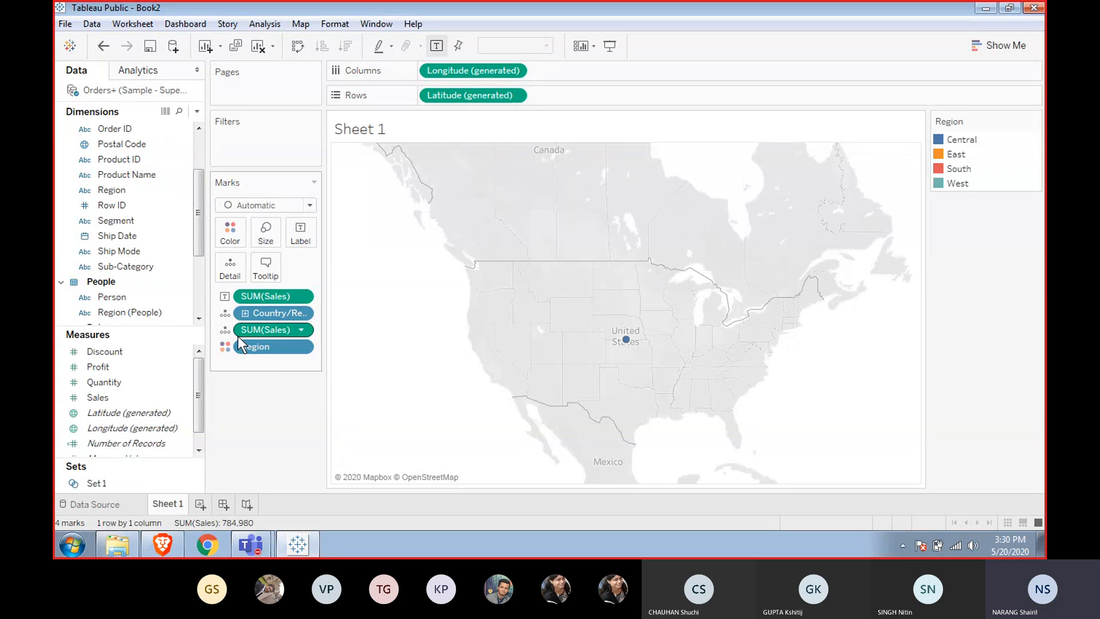
click(245, 314)
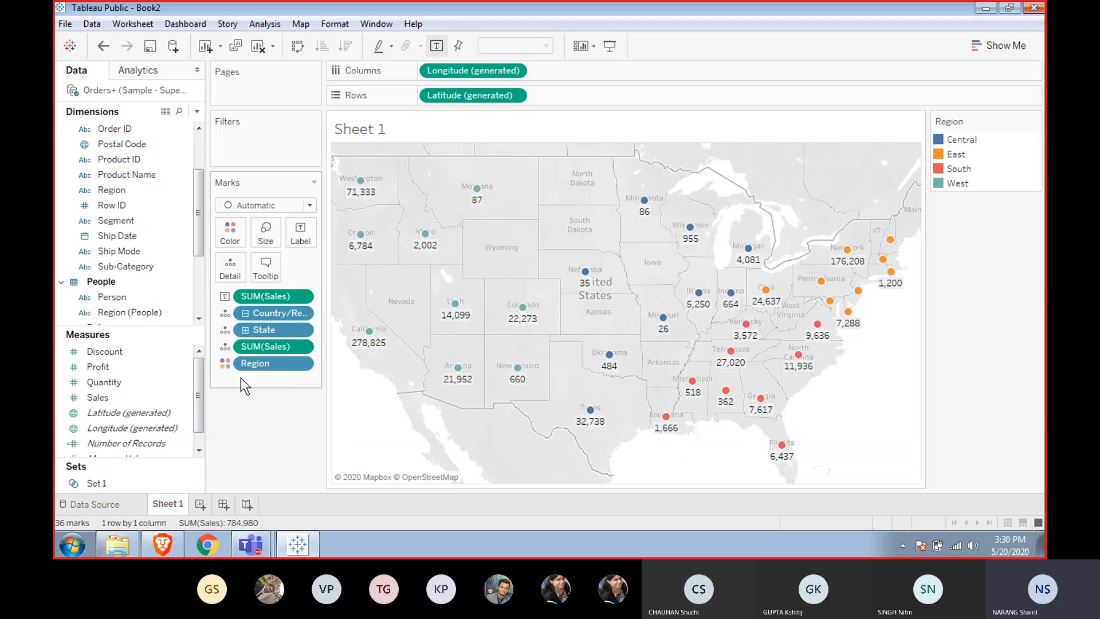
click(245, 328)
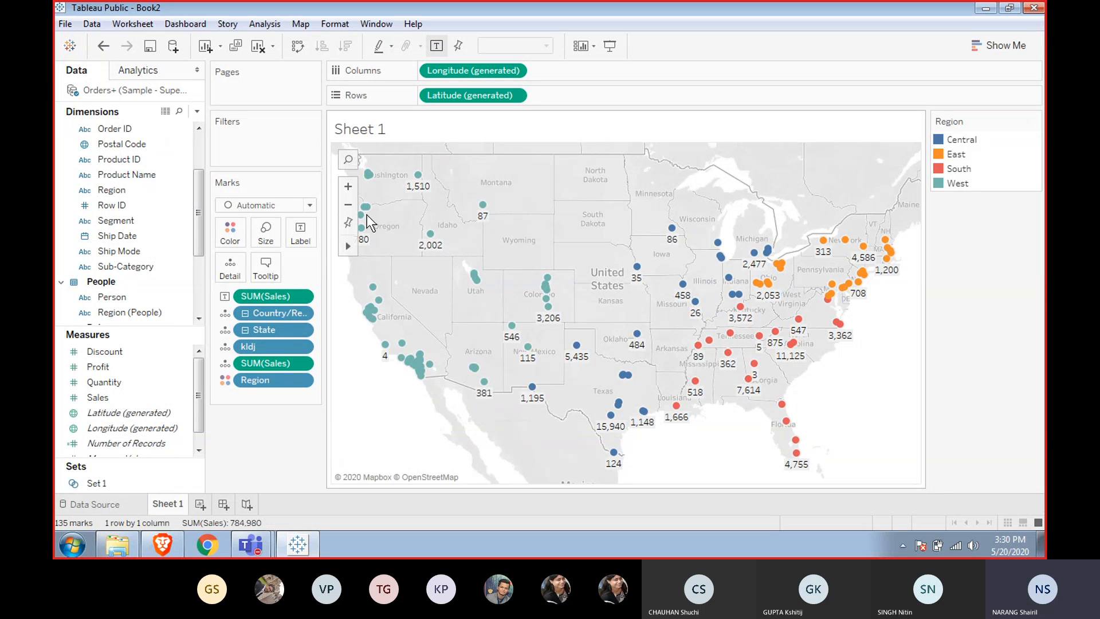
Drill the Country/Region hierarchy up to country and back down to its lowest level again.
mouse_move(386, 355)
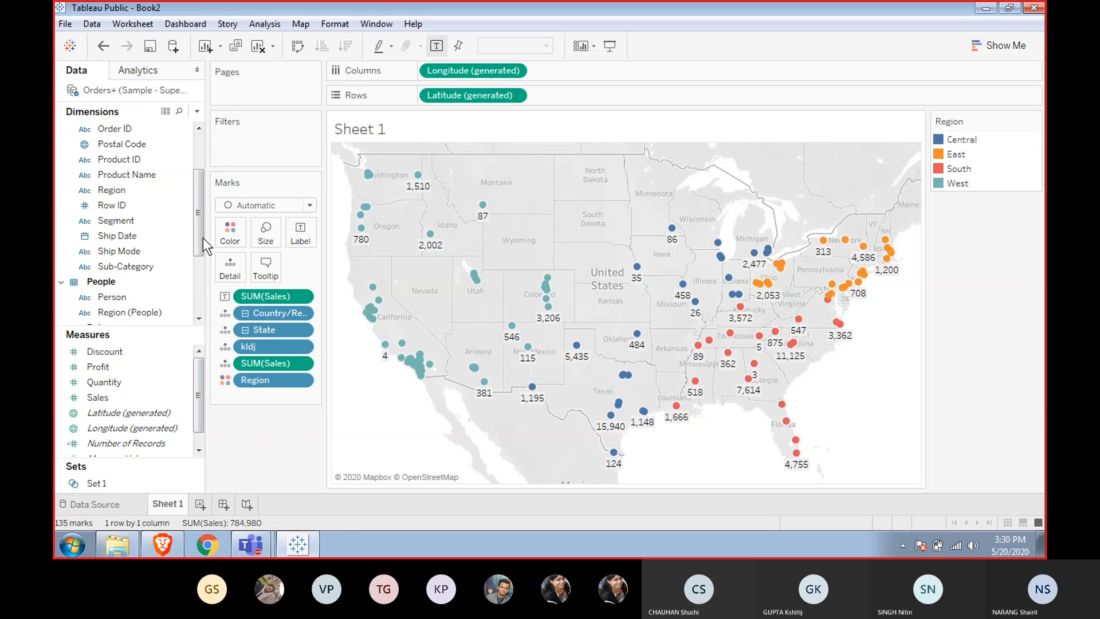
drag(199, 235, 198, 170)
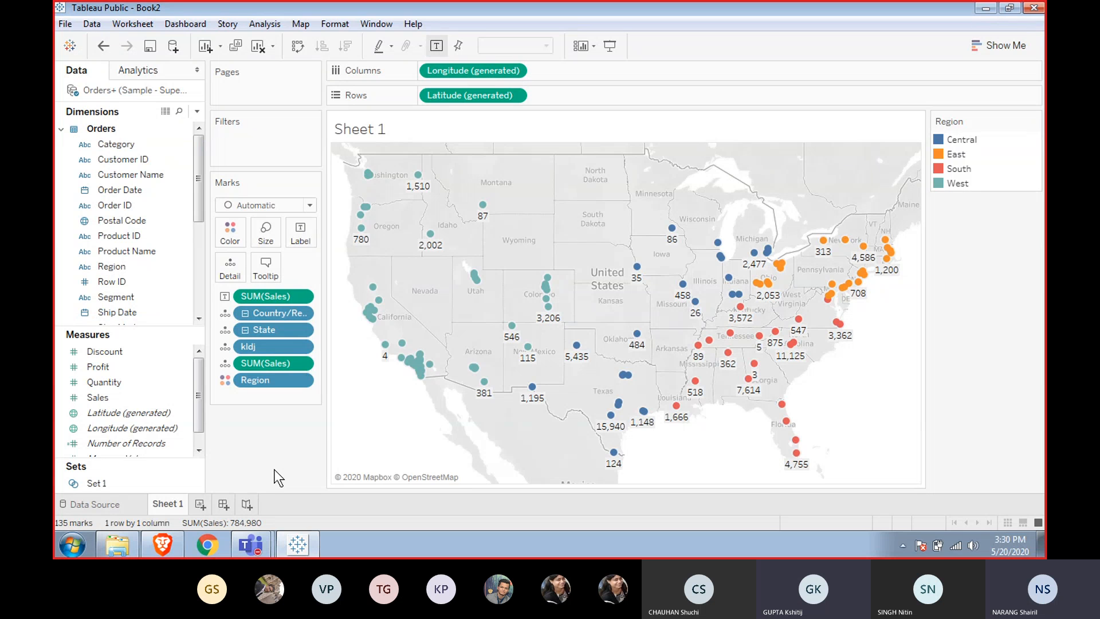
click(246, 313)
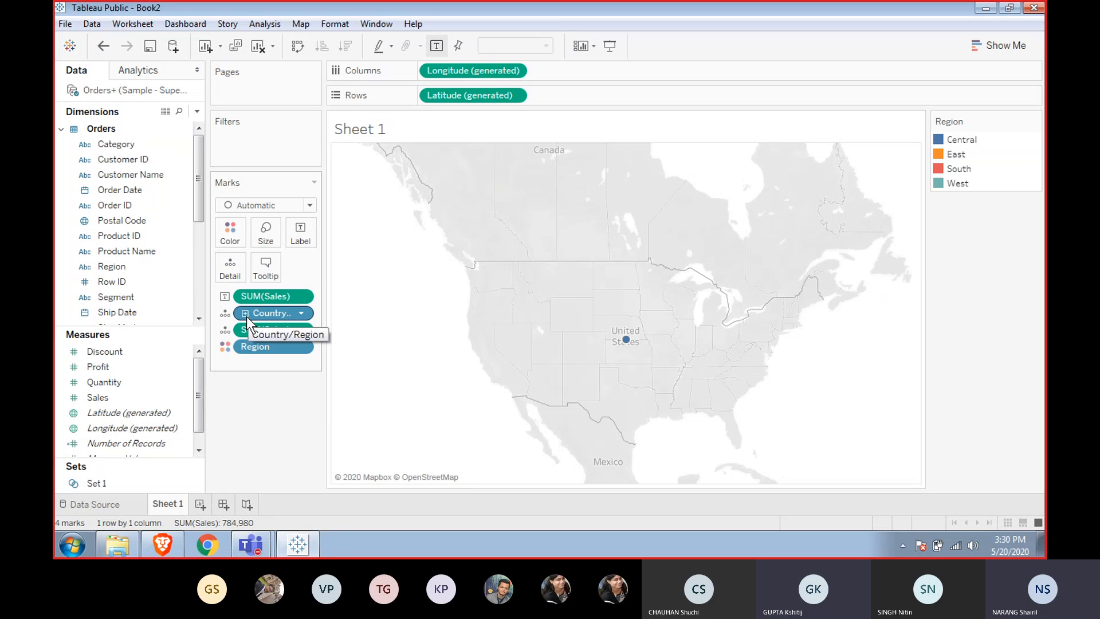
click(245, 314)
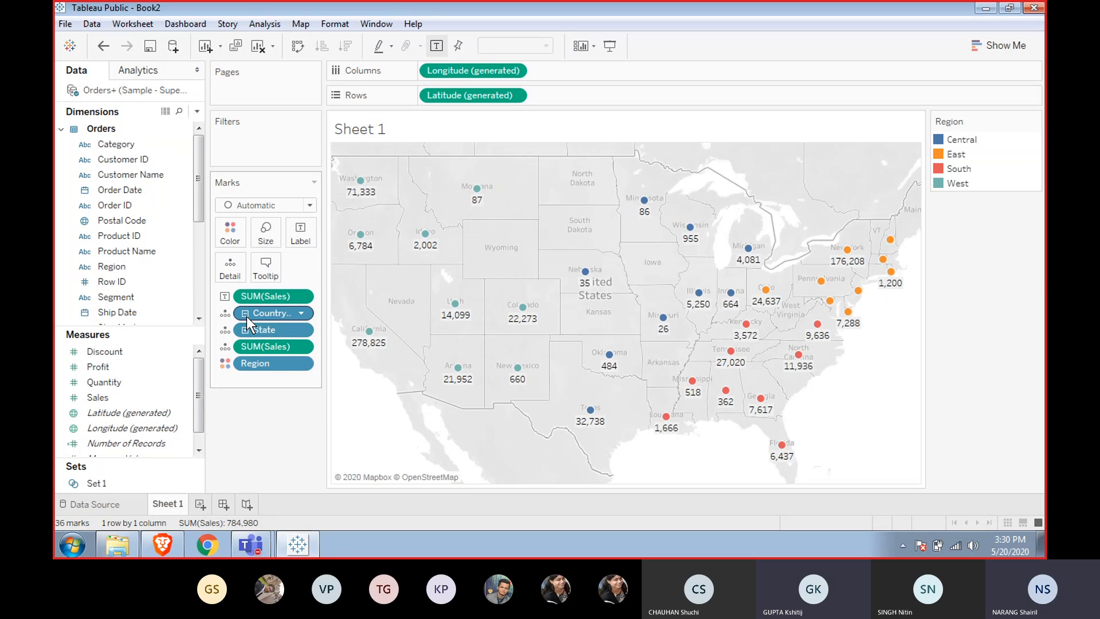
click(246, 316)
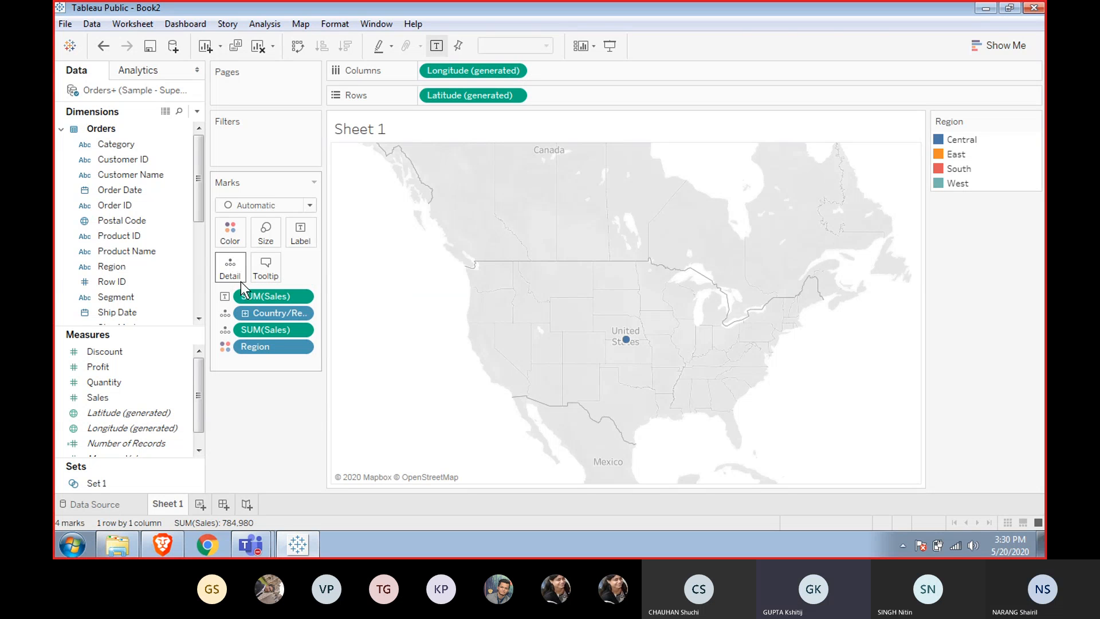
drag(252, 313, 236, 267)
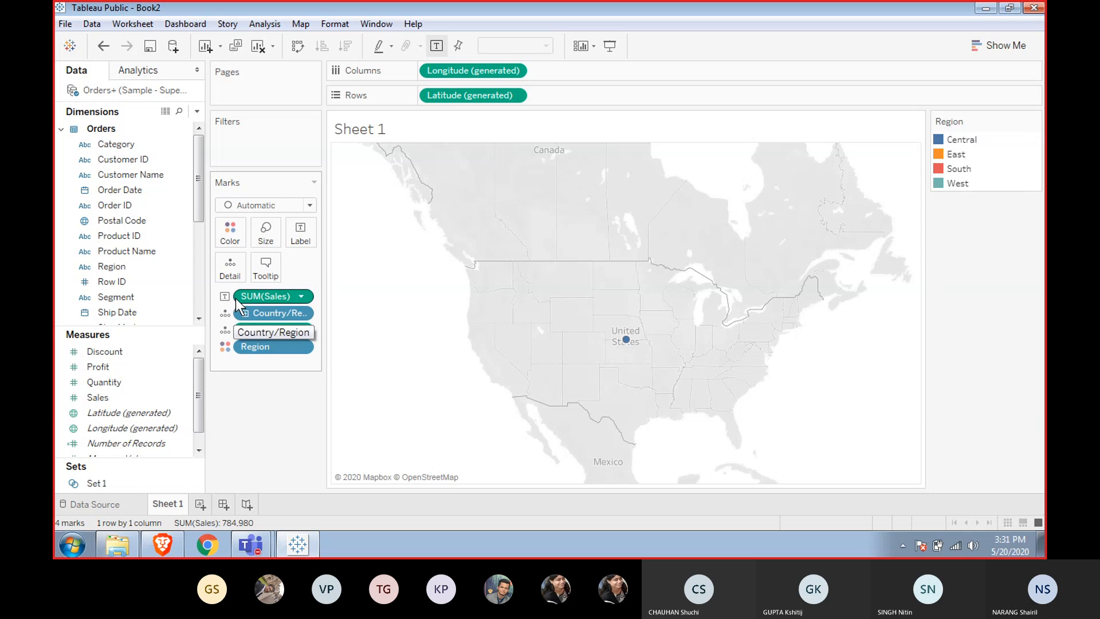
click(244, 315)
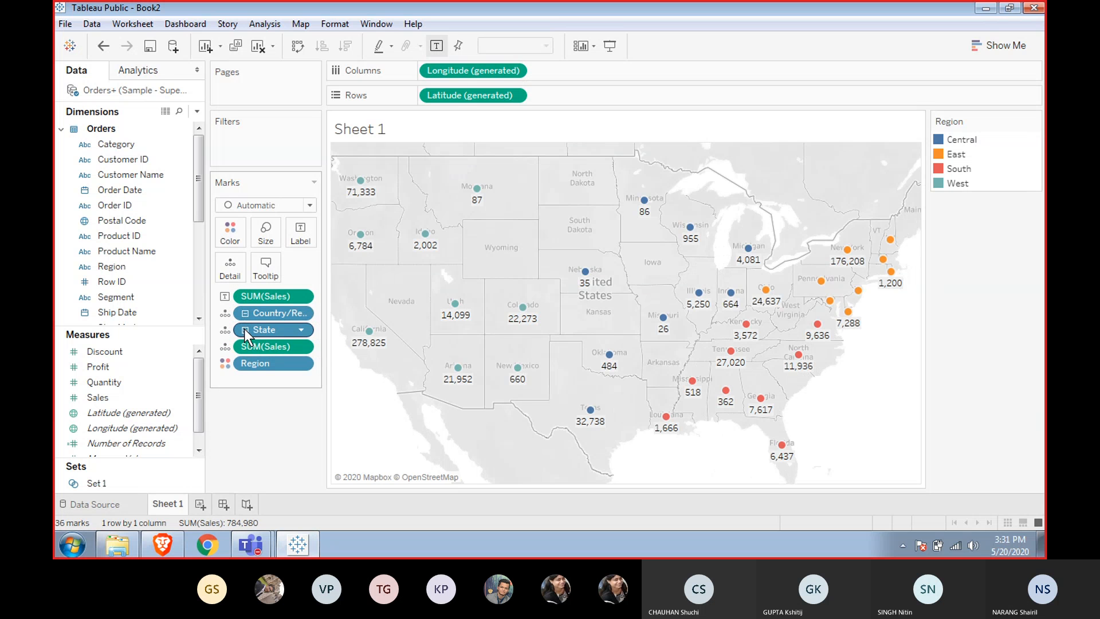
click(245, 329)
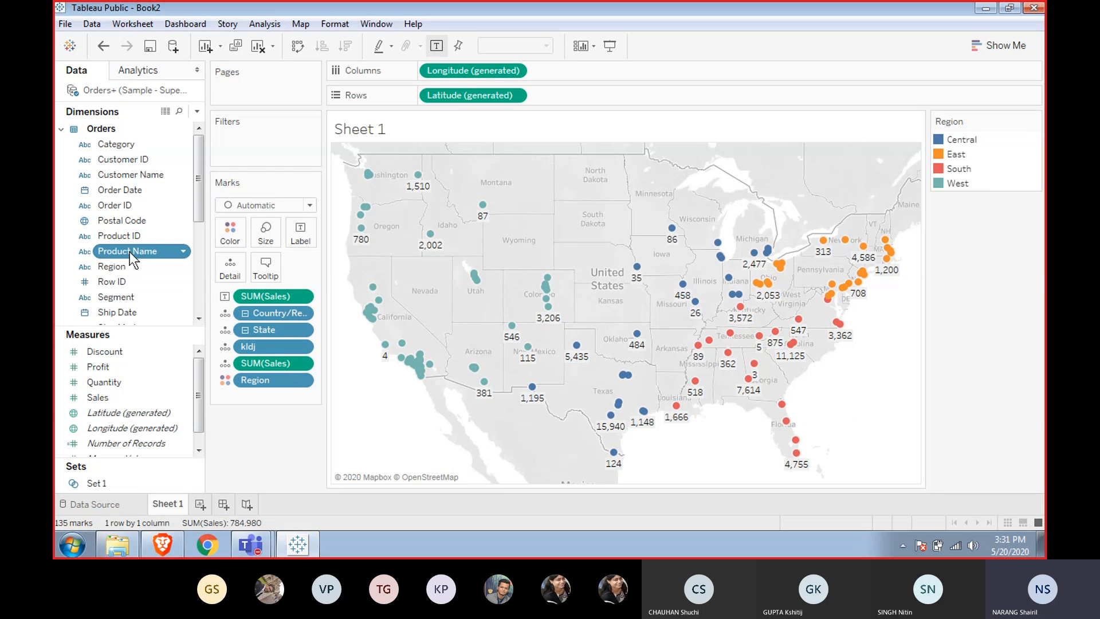
Create a hierarchy by combining Product ID with Product Name, keeping the name Product Name, Product ID.
click(125, 233)
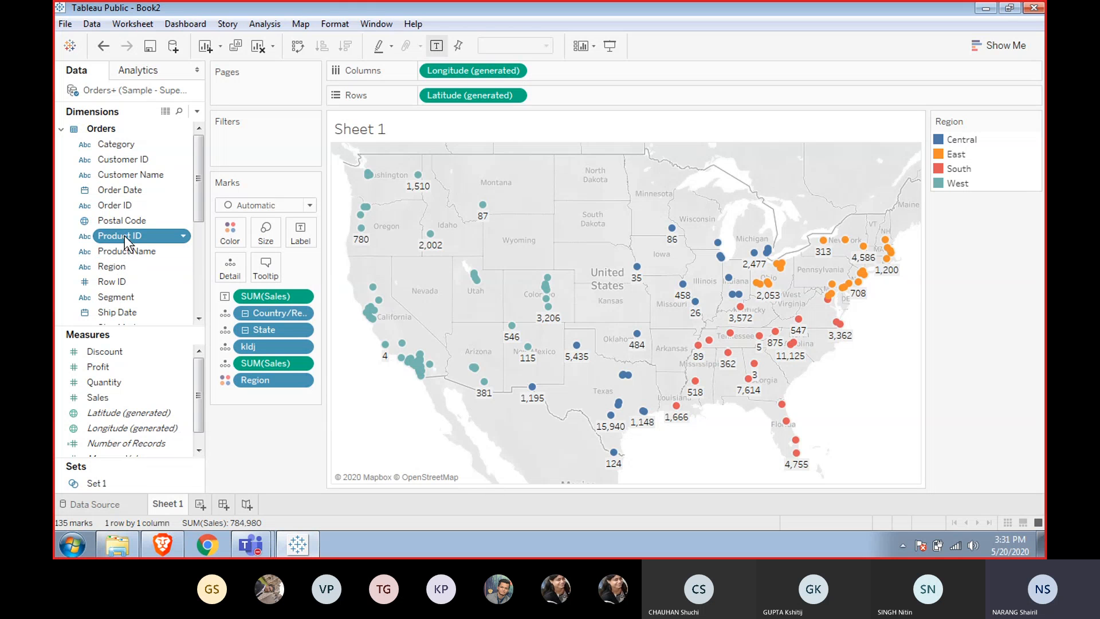
mouse_move(127, 241)
mouse_down()
mouse_move(135, 253)
mouse_move(126, 251)
mouse_up()
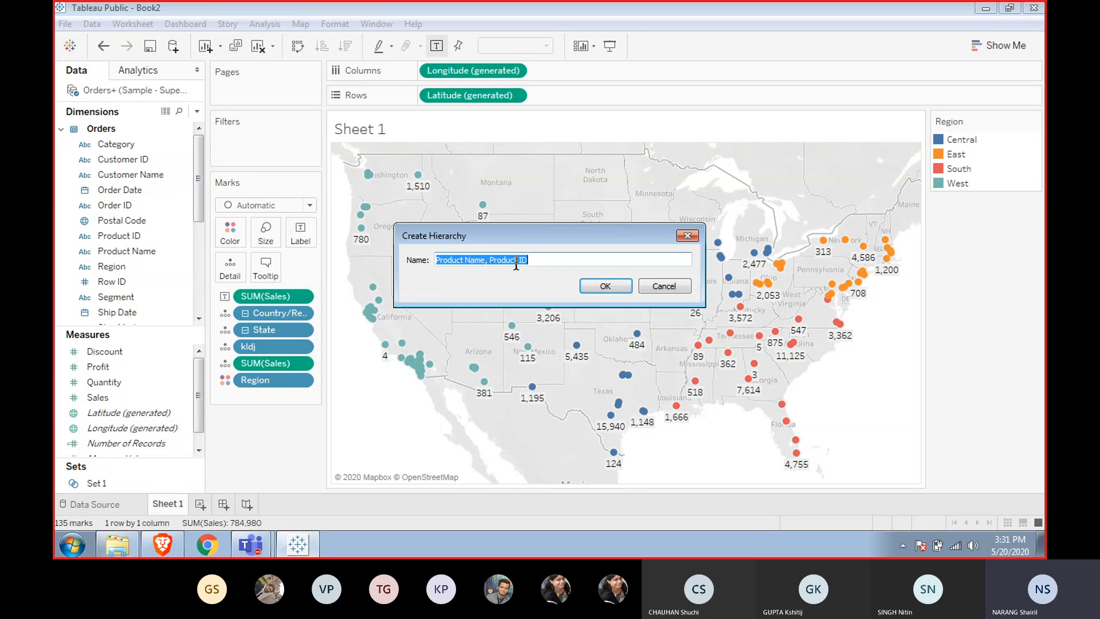
click(598, 286)
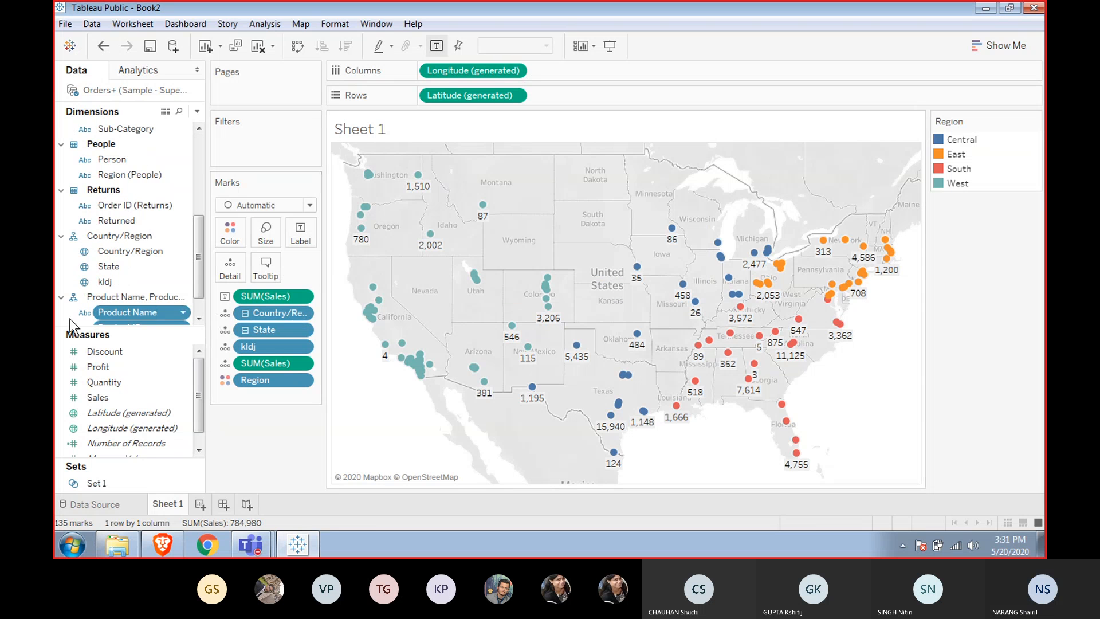
scroll(194, 308, down, 2)
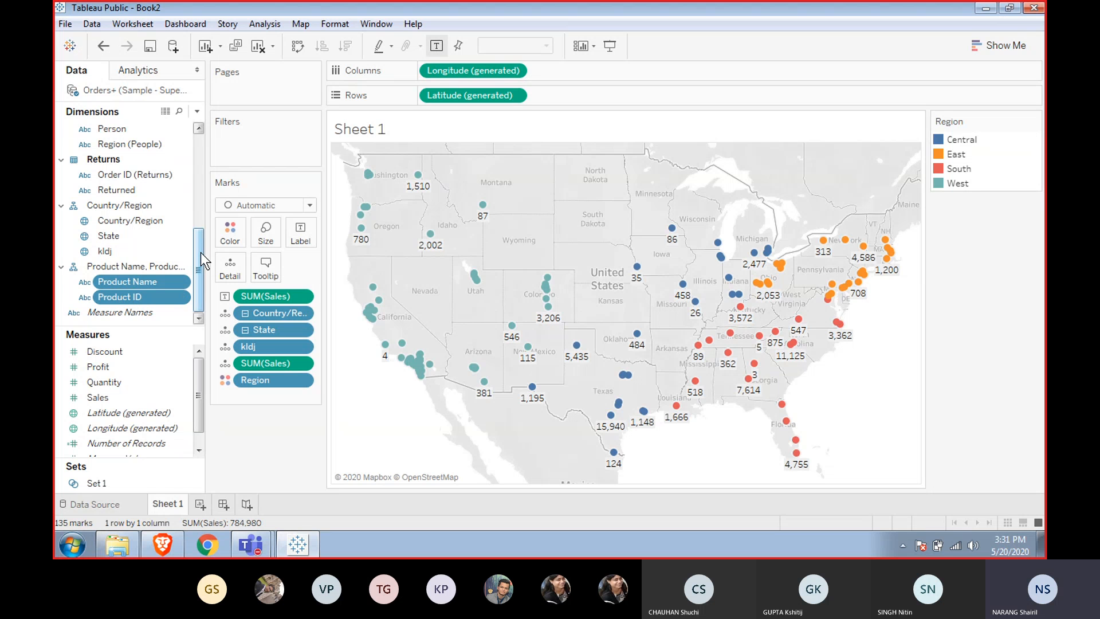
drag(201, 252, 207, 185)
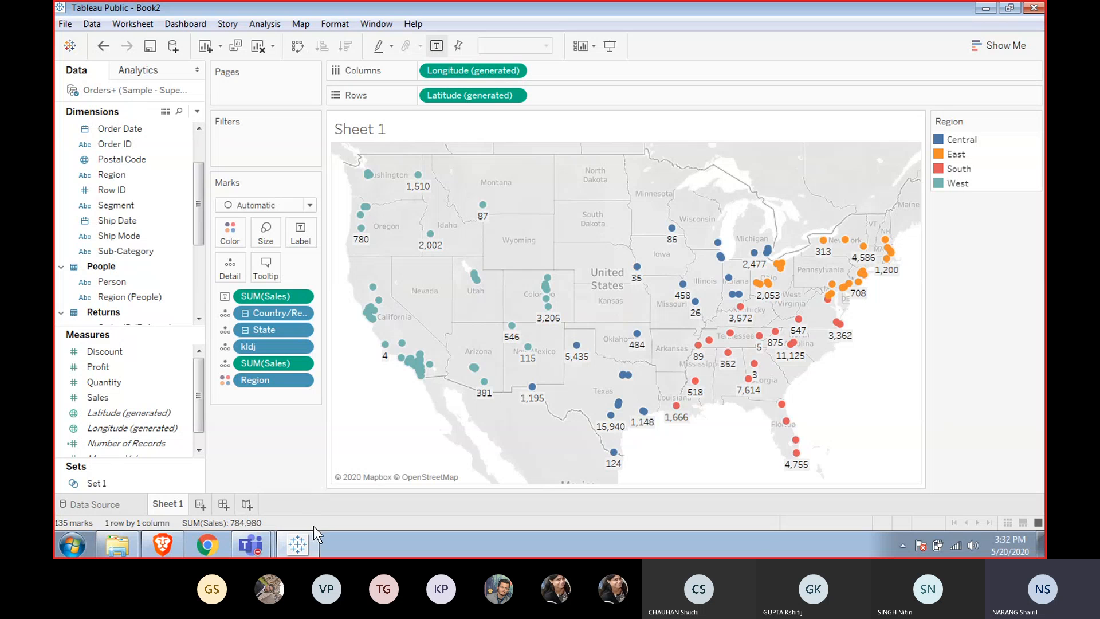
Switch to the browser and page through the Tableau Public slides about levels of detail.
mouse_move(233, 540)
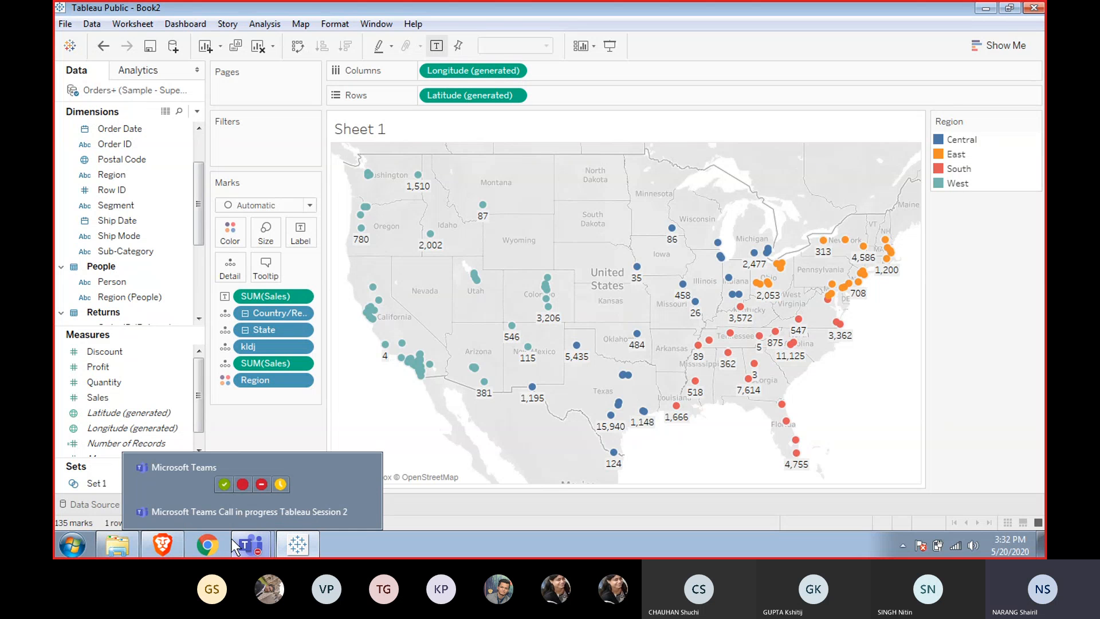
mouse_move(167, 542)
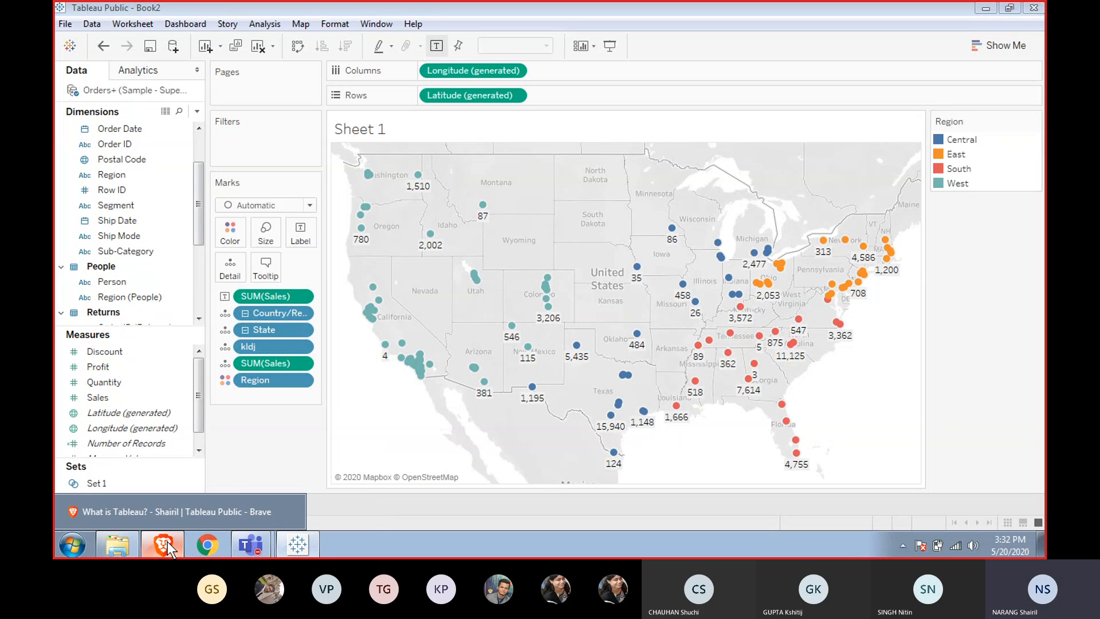
click(167, 542)
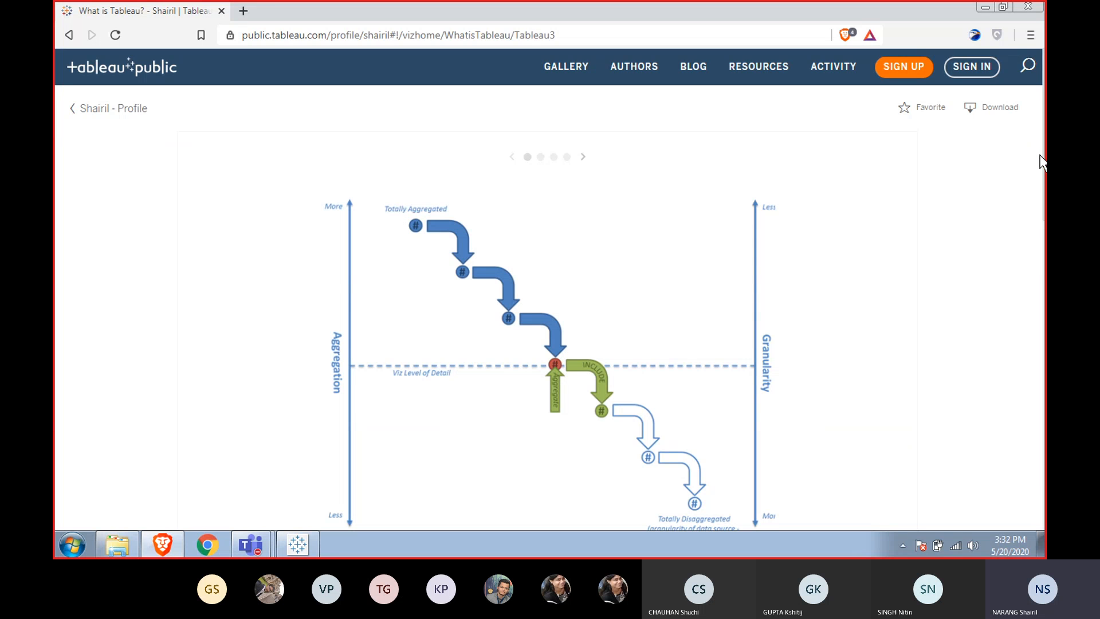
scroll(990, 243, down, 1)
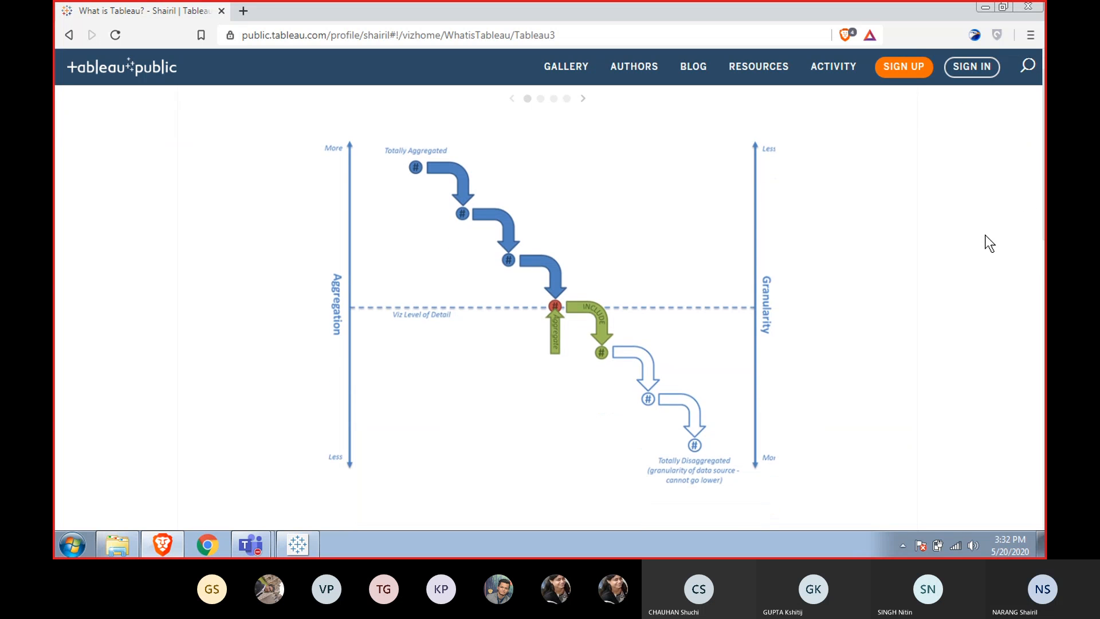
scroll(984, 235, up, 1)
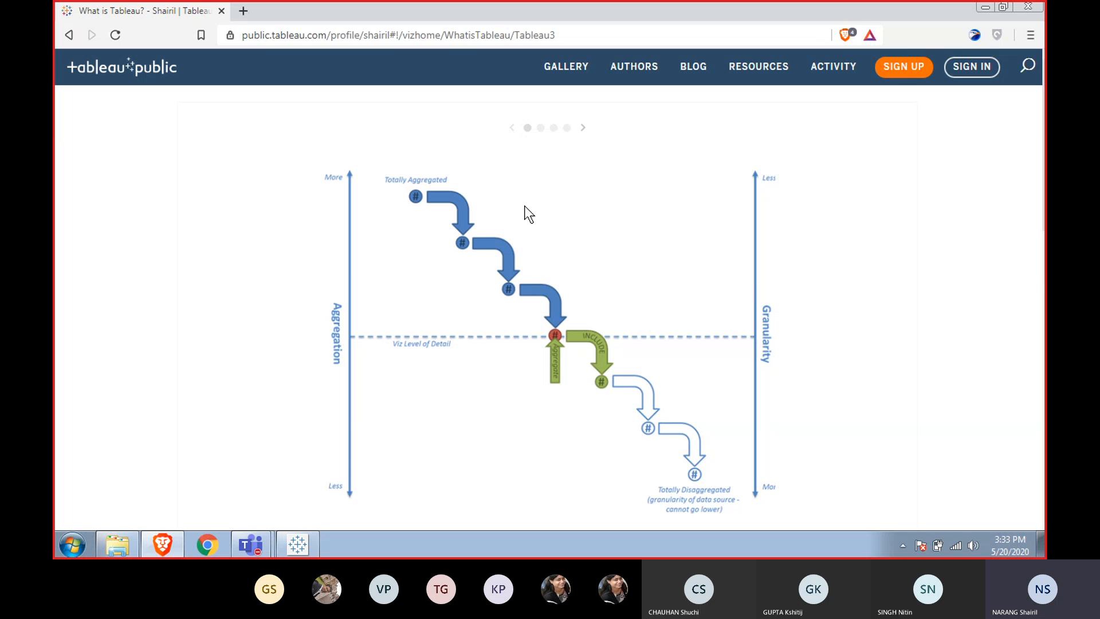
click(583, 129)
click(582, 129)
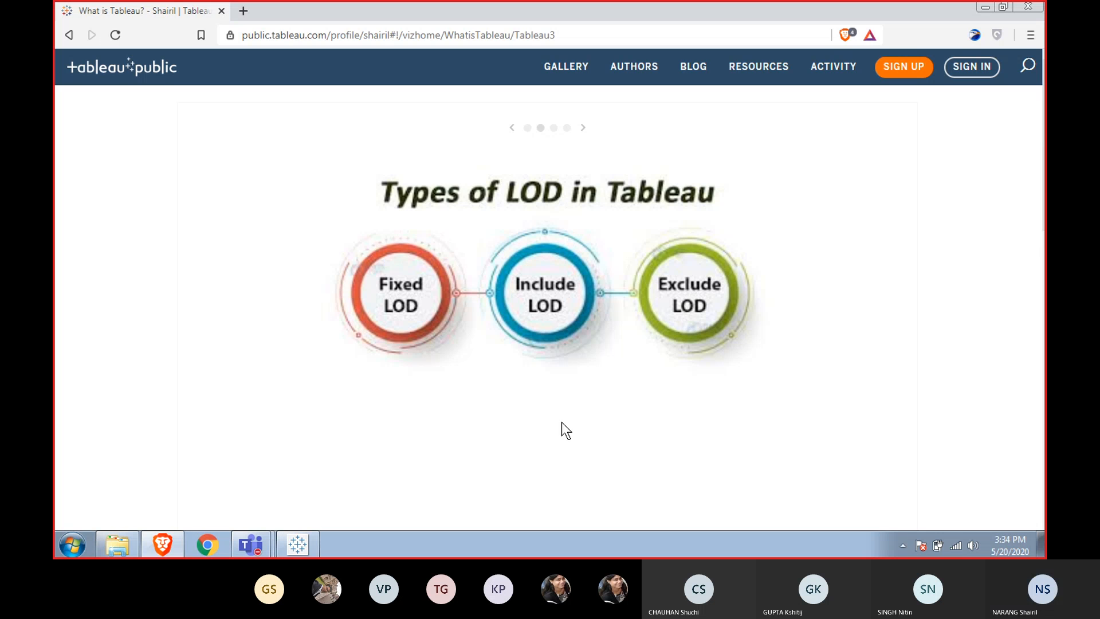
click(583, 127)
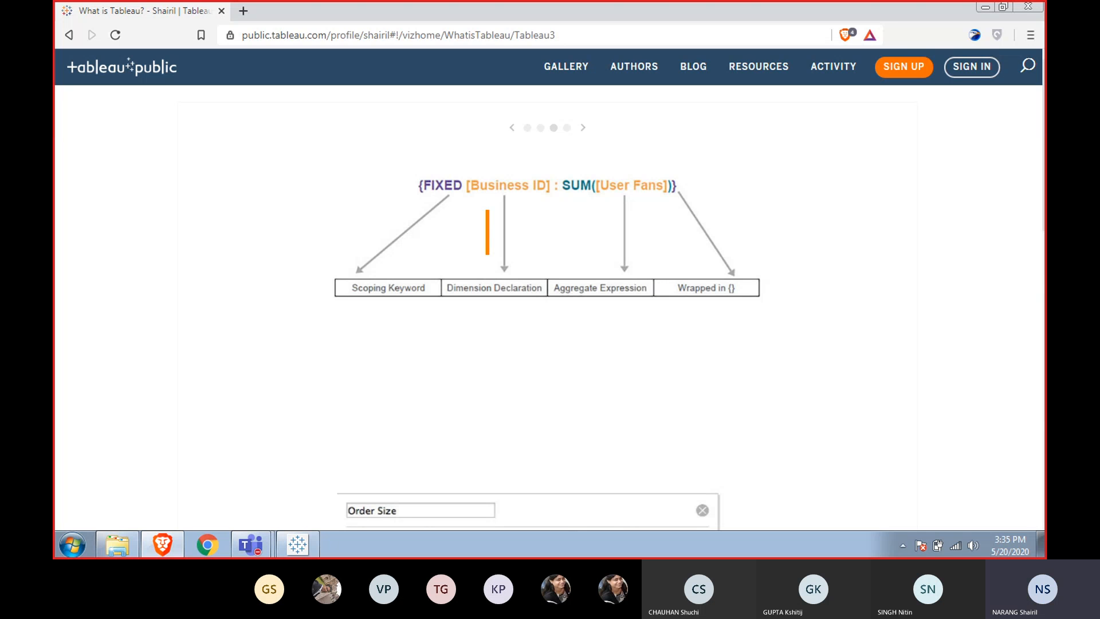
text(G)
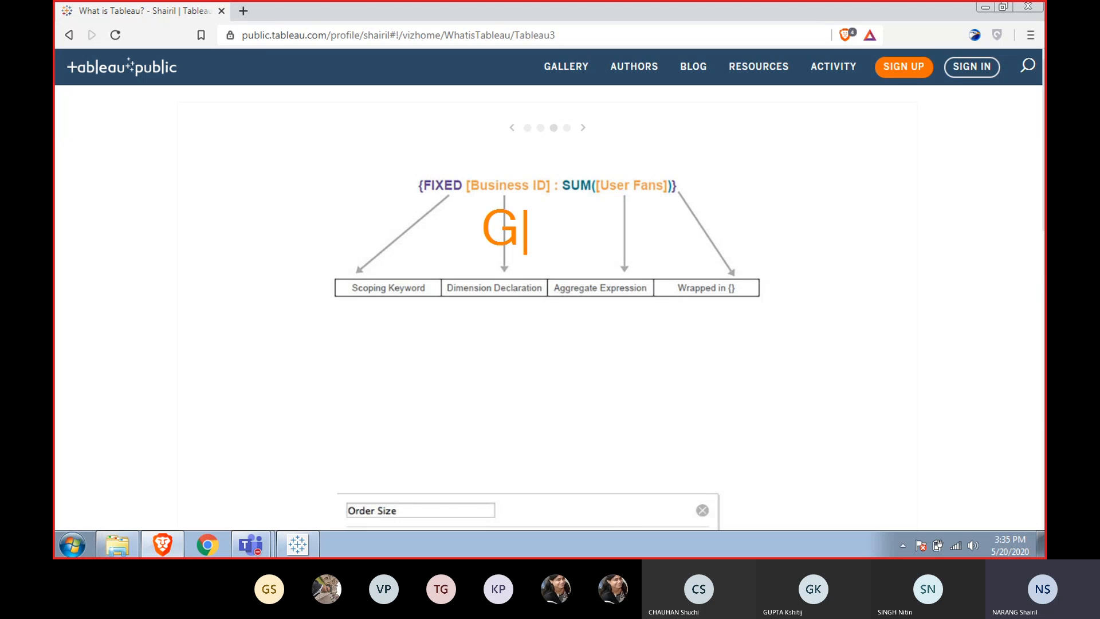
text(roup by)
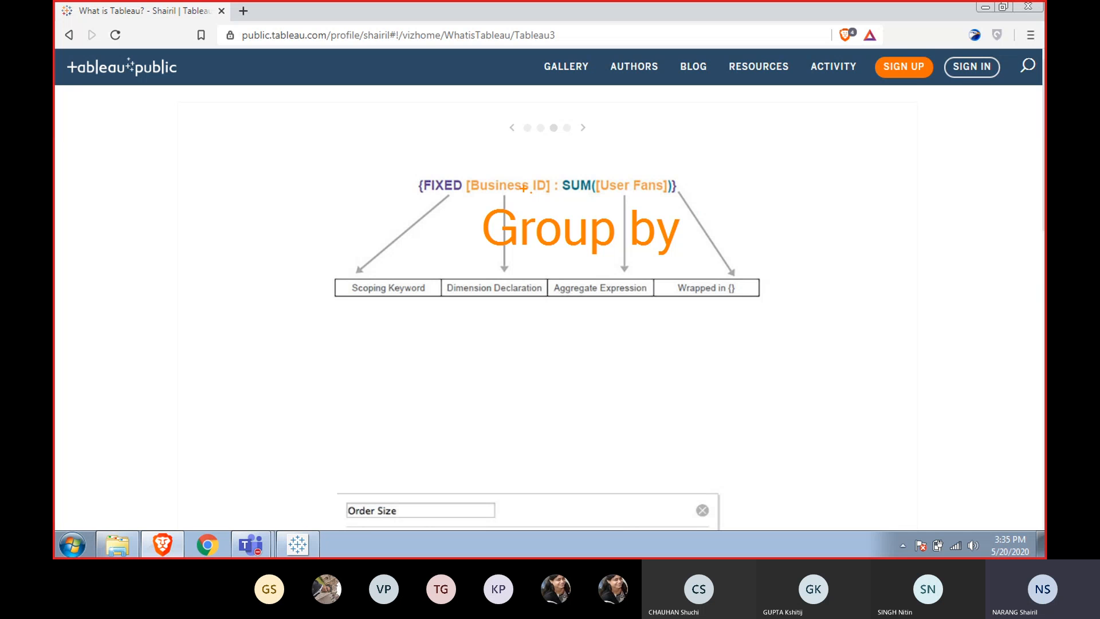
key(Escape)
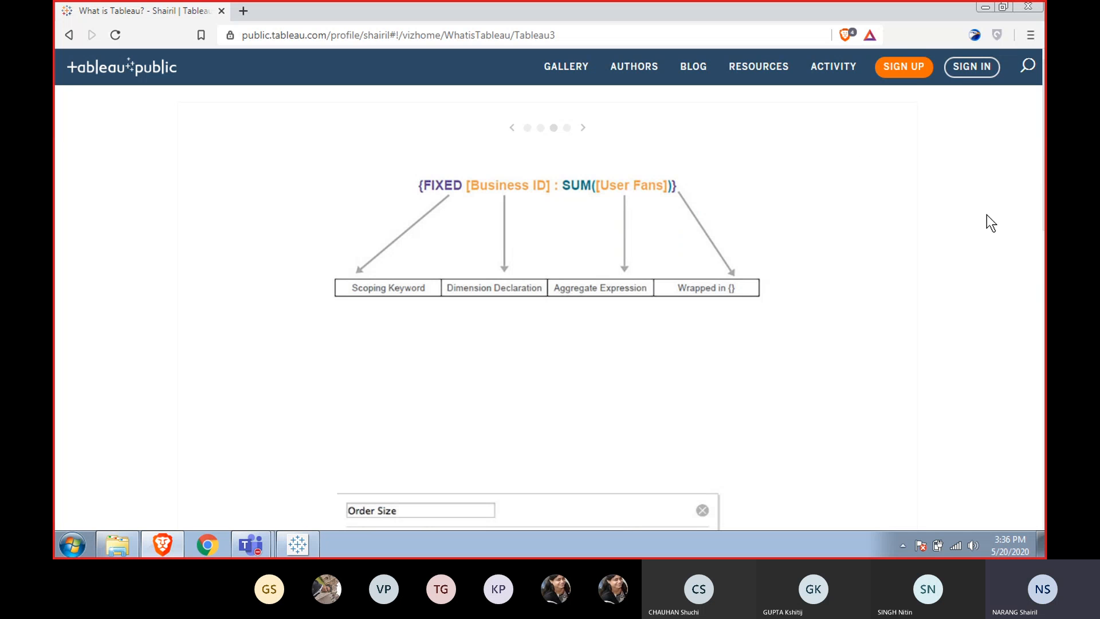
Scroll down to read the INCLUDE level-of-detail calculation slide.
scroll(987, 214, down, 5)
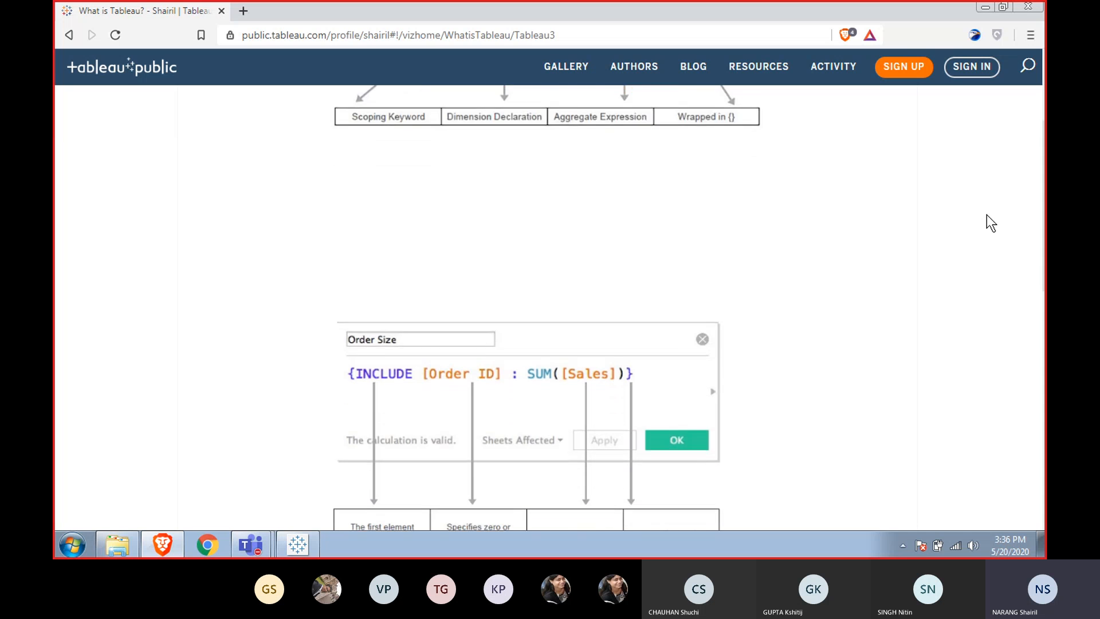
scroll(987, 214, down, 3)
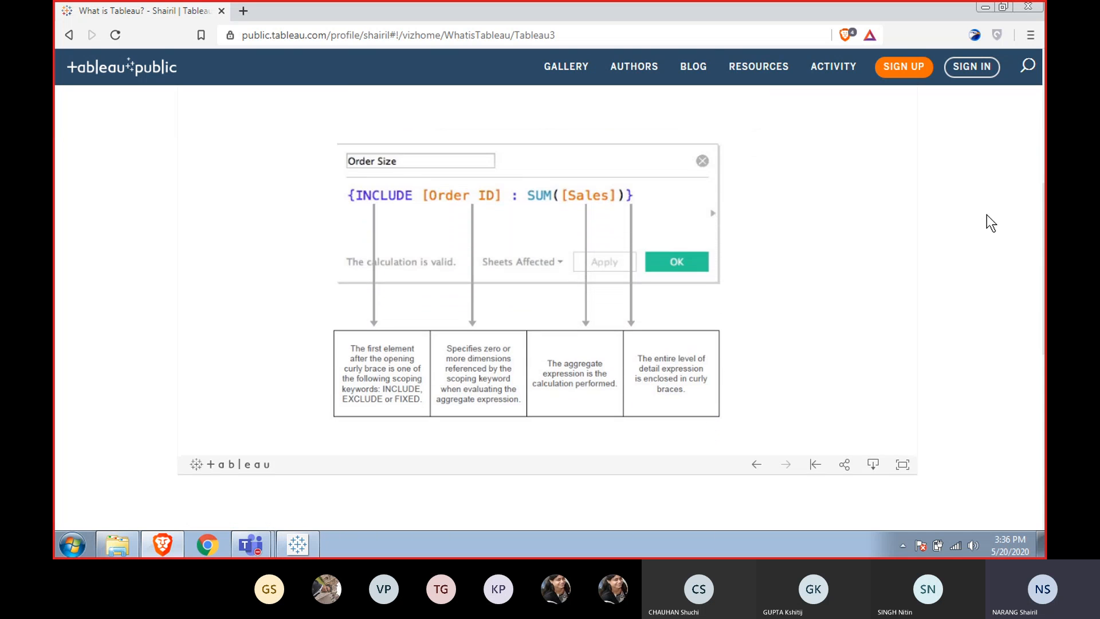
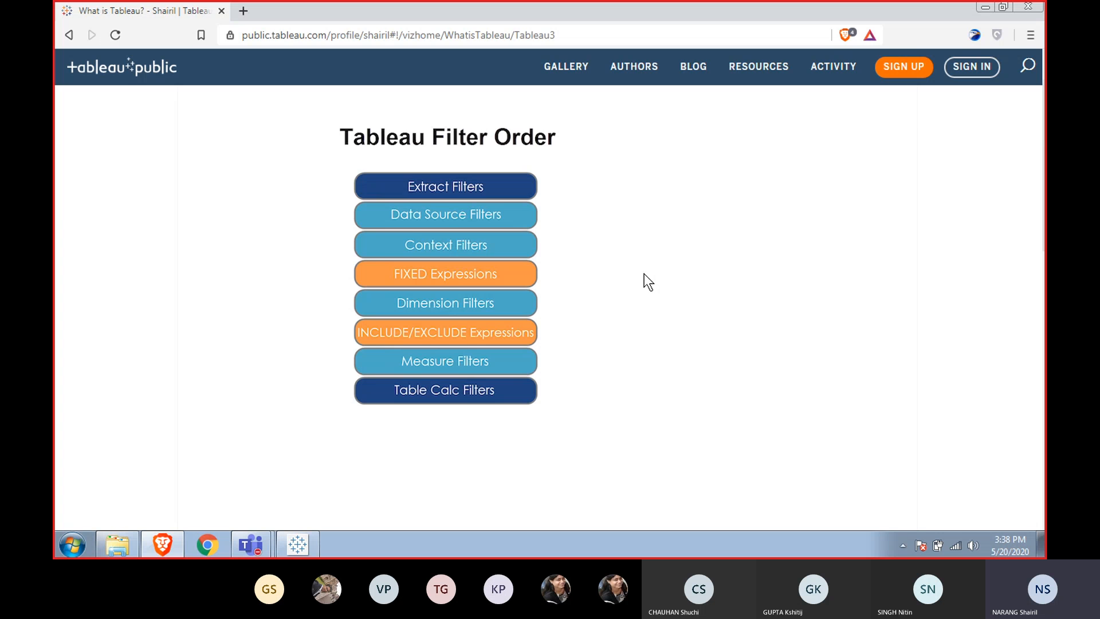
Page back through the level-of-detail slides to the first one in the browser.
scroll(644, 273, up, 3)
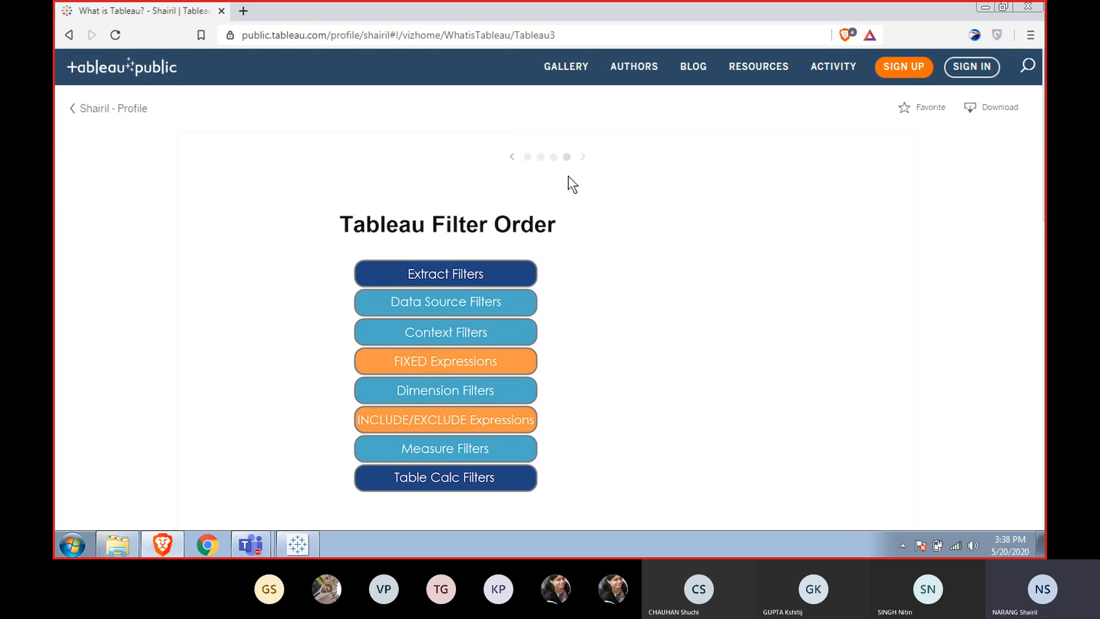
click(540, 157)
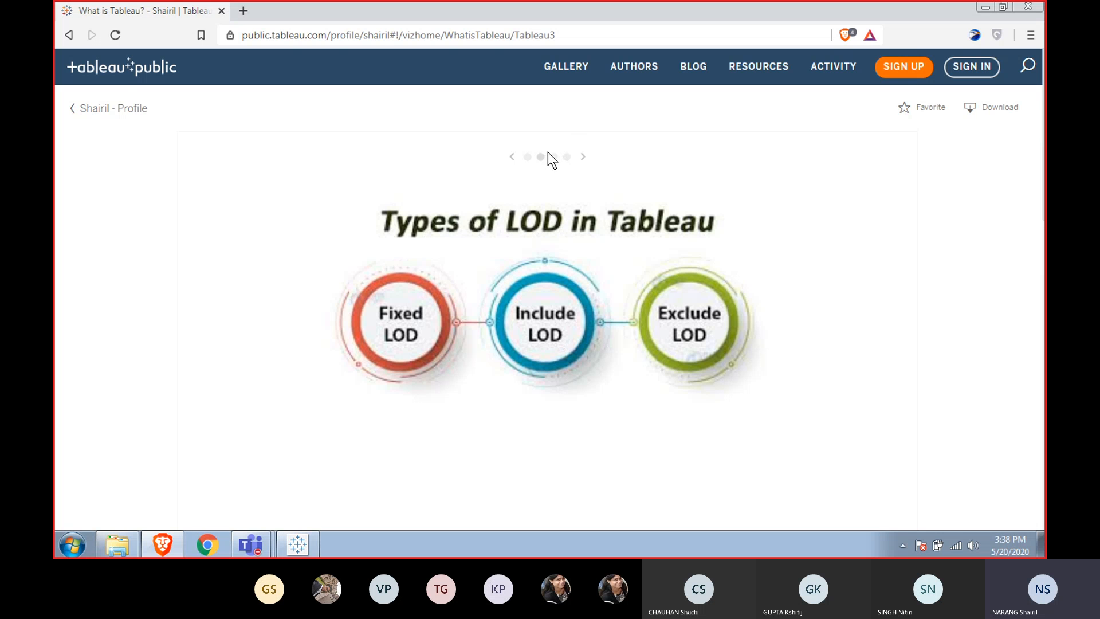
click(527, 157)
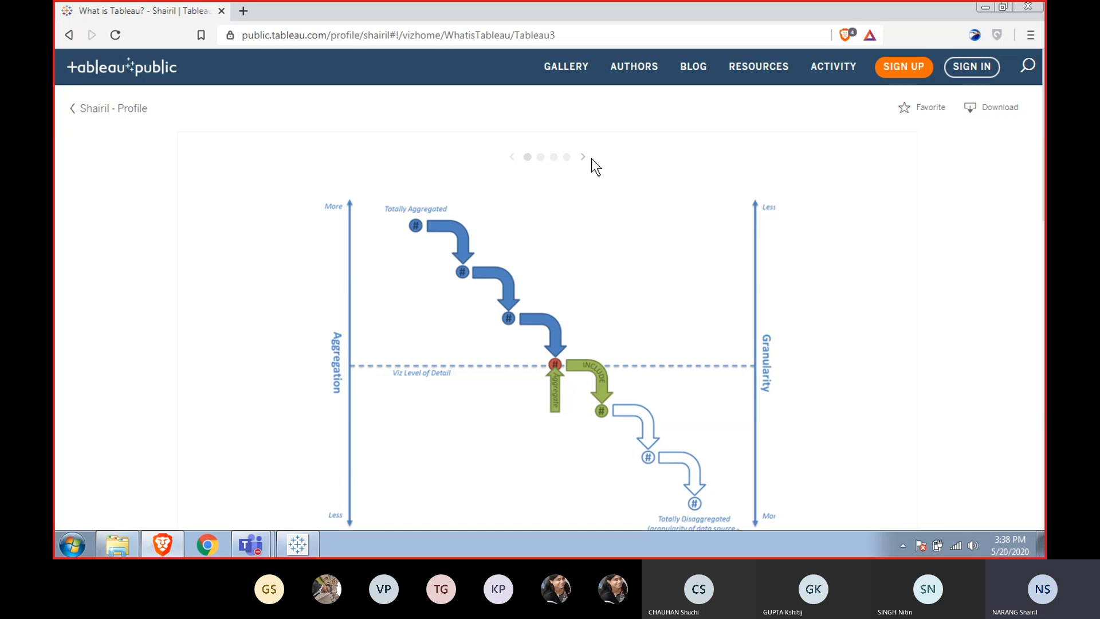
Return to Tableau, open a new worksheet and build a bar chart of SUM(Sales) by Region.
click(308, 539)
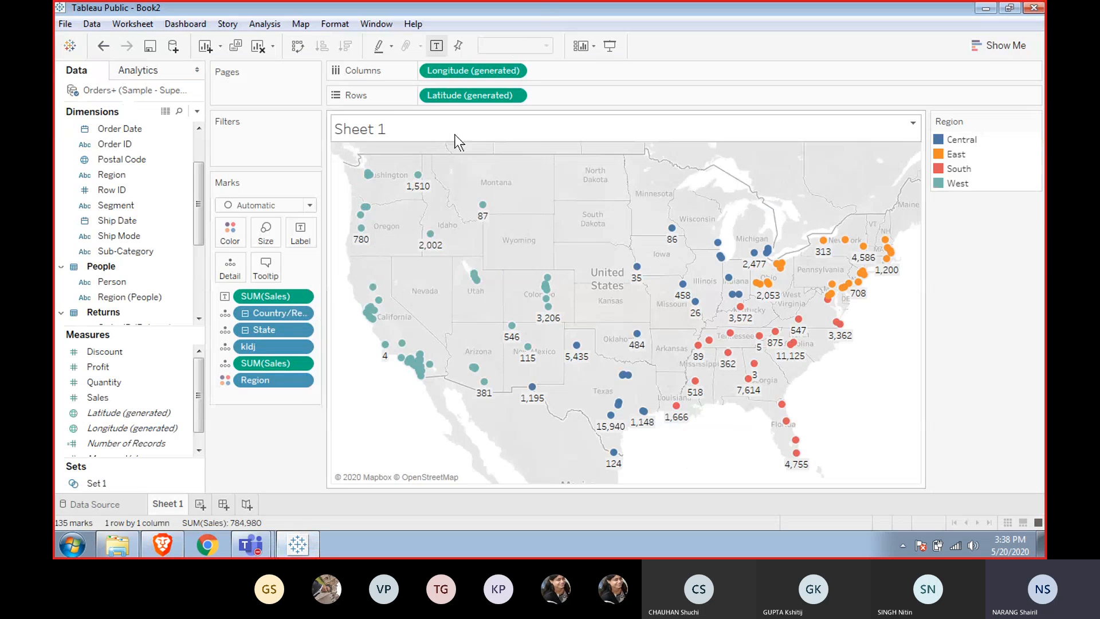
click(199, 506)
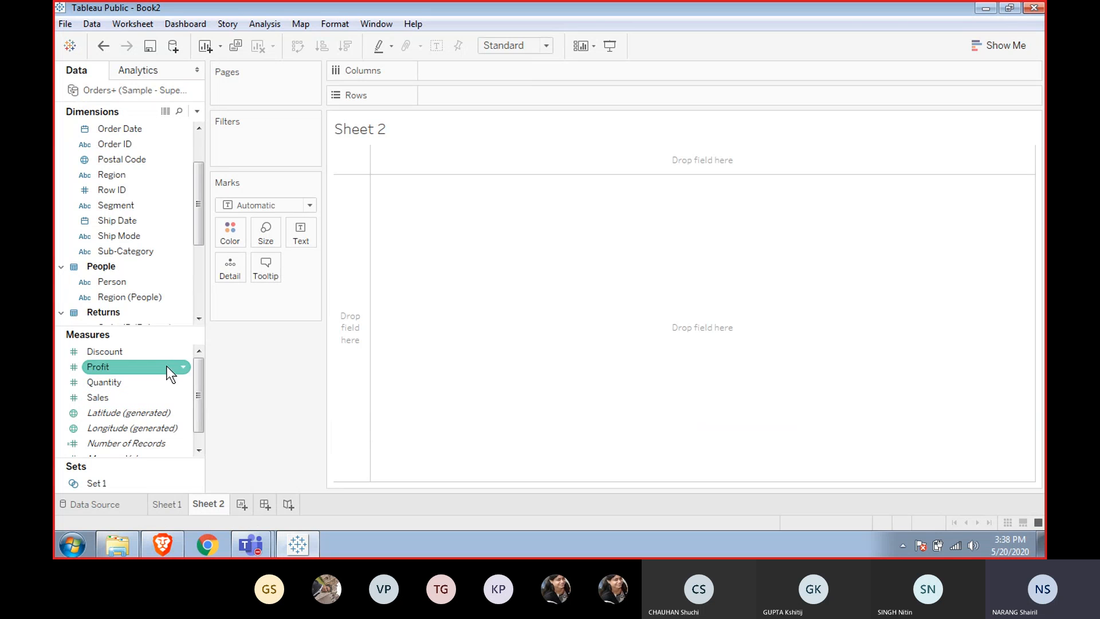
double_click(95, 396)
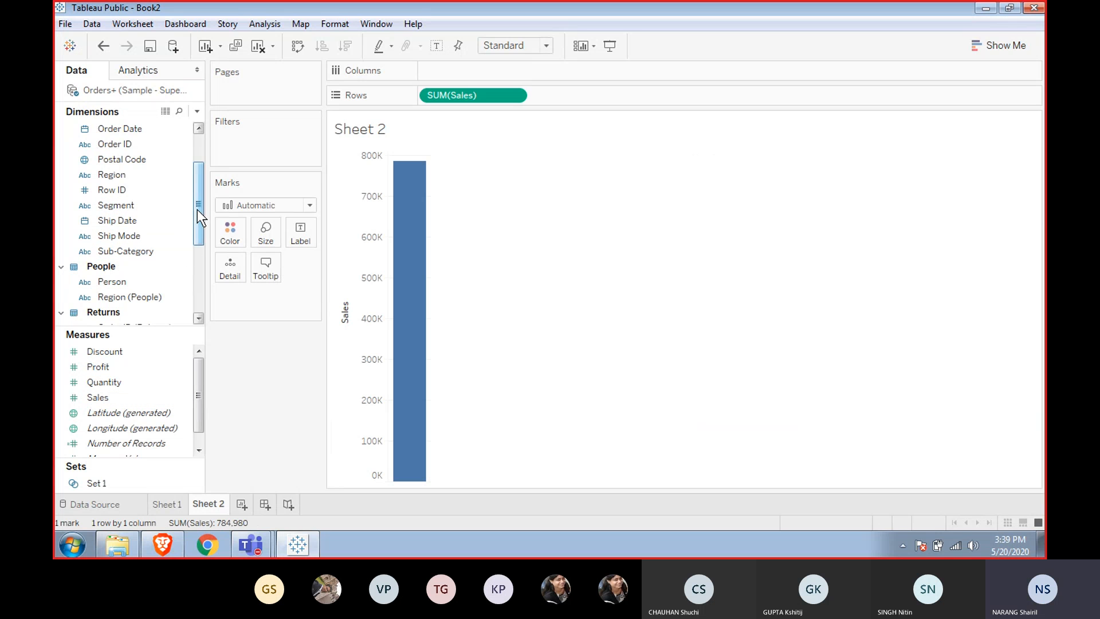
drag(198, 208, 202, 164)
click(117, 235)
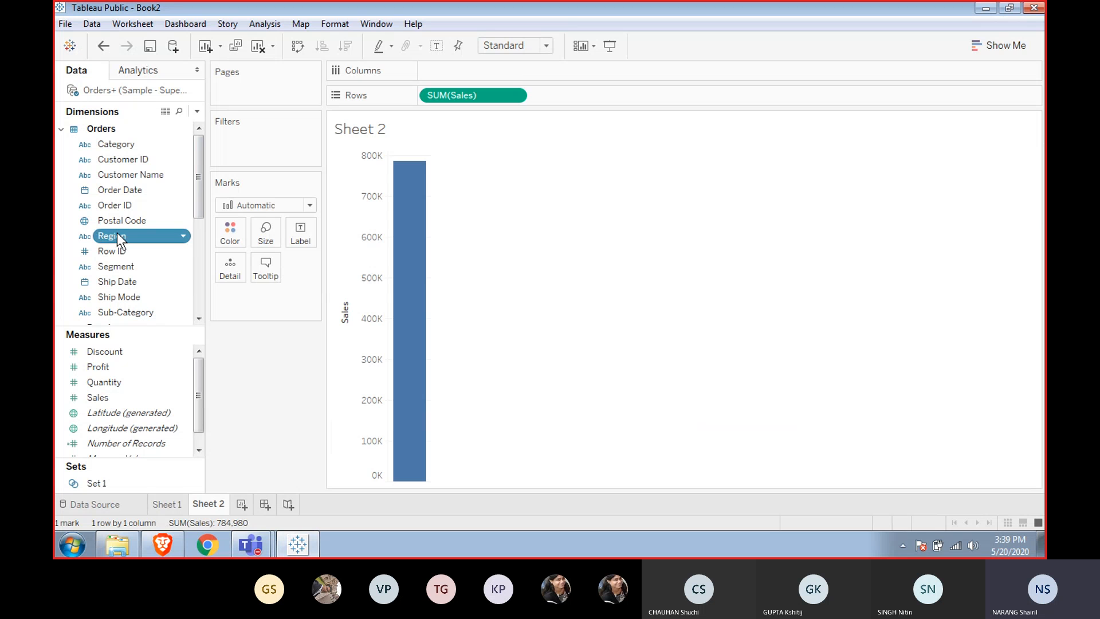
double_click(117, 235)
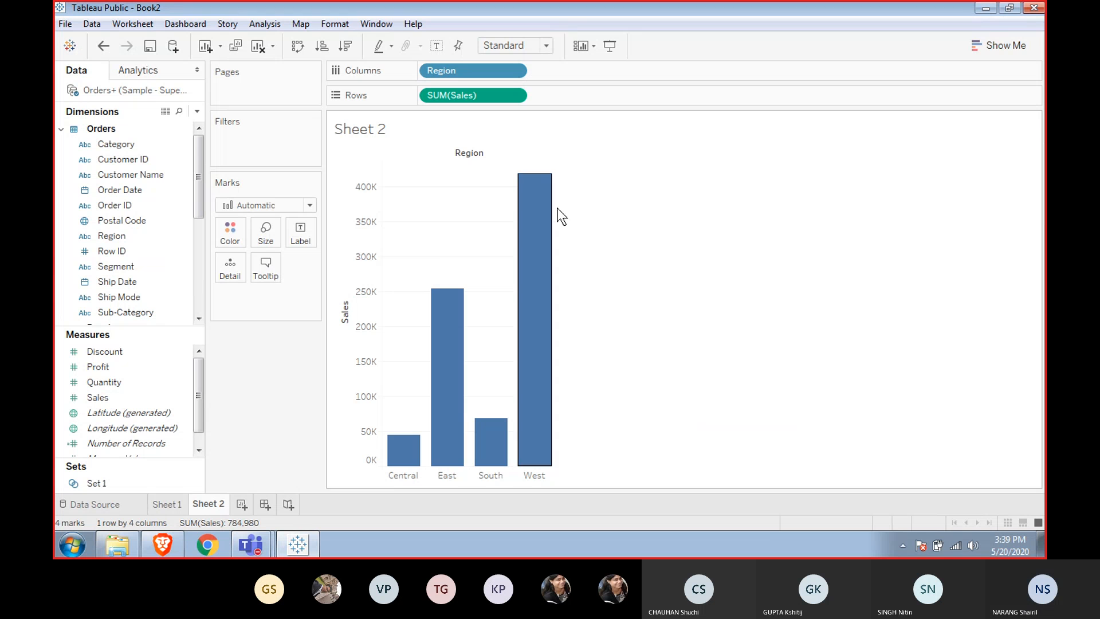
mouse_move(528, 219)
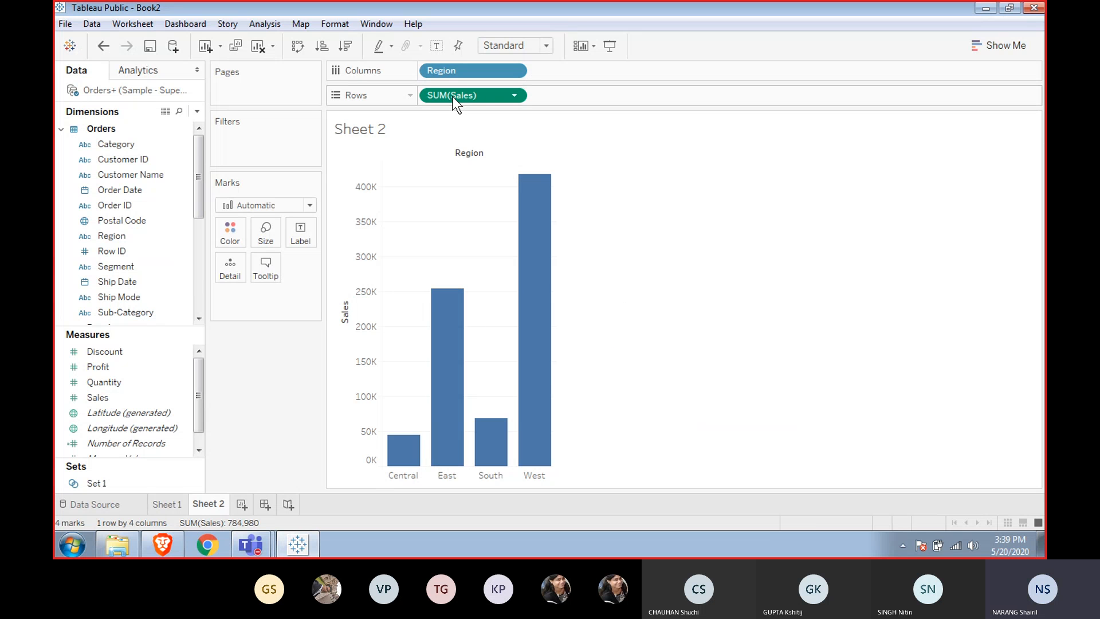
Switch to the browser to view the FIXED expression syntax slide, then return to Tableau.
mouse_move(455, 327)
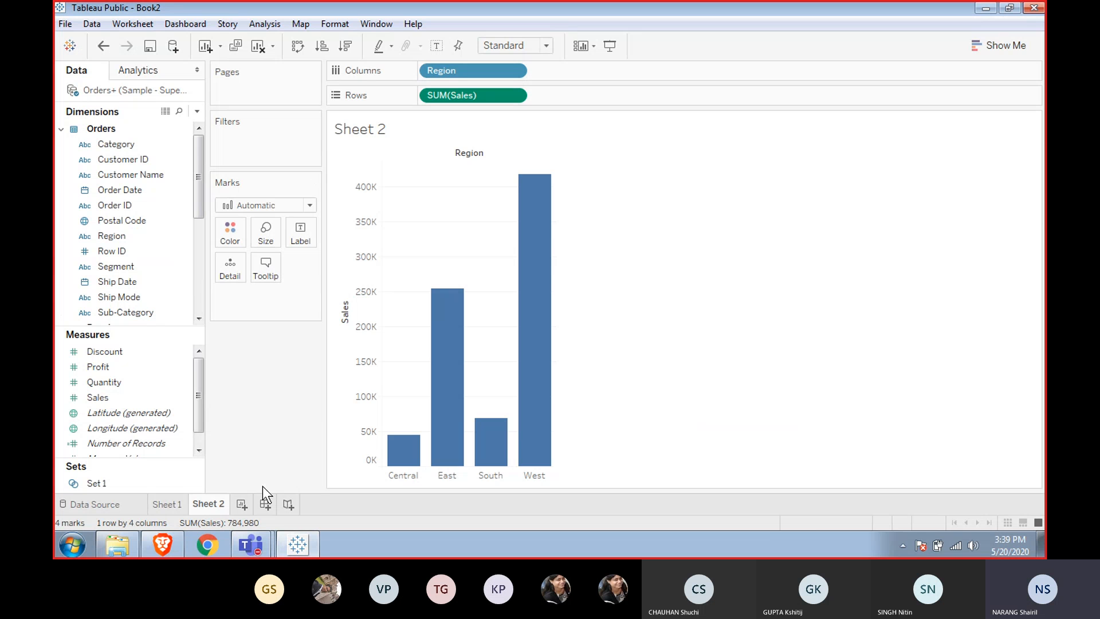
click(150, 537)
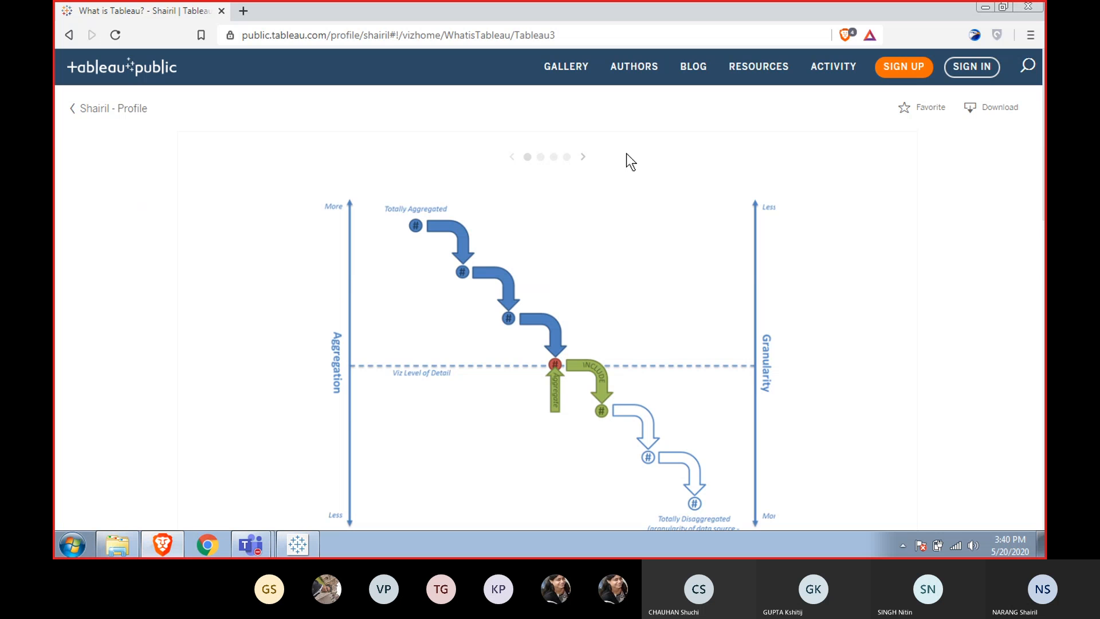
click(555, 157)
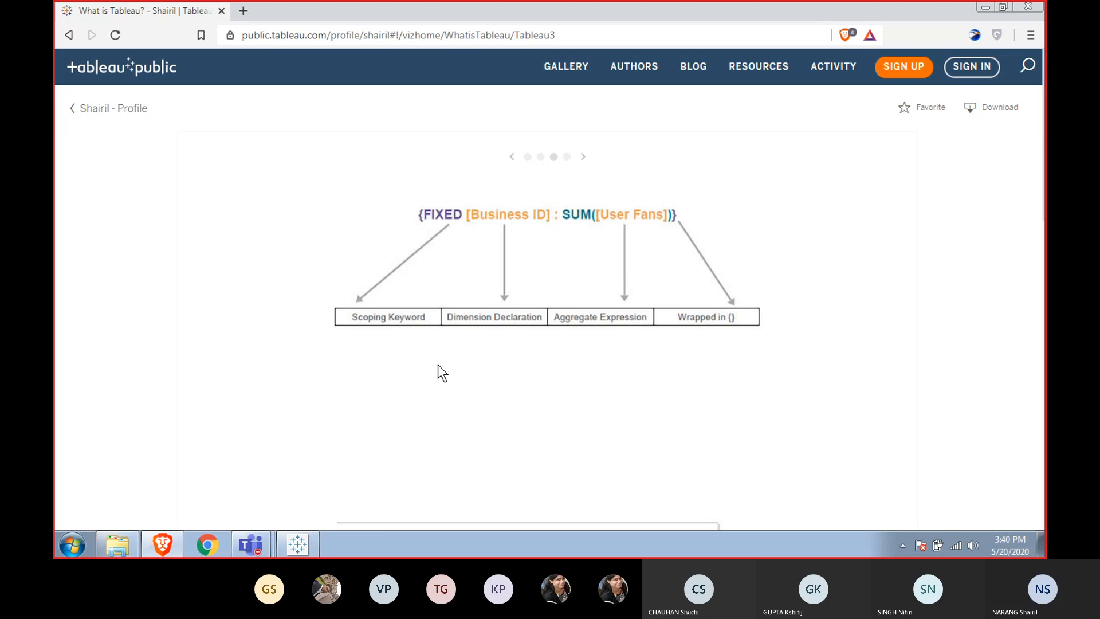
mouse_move(254, 548)
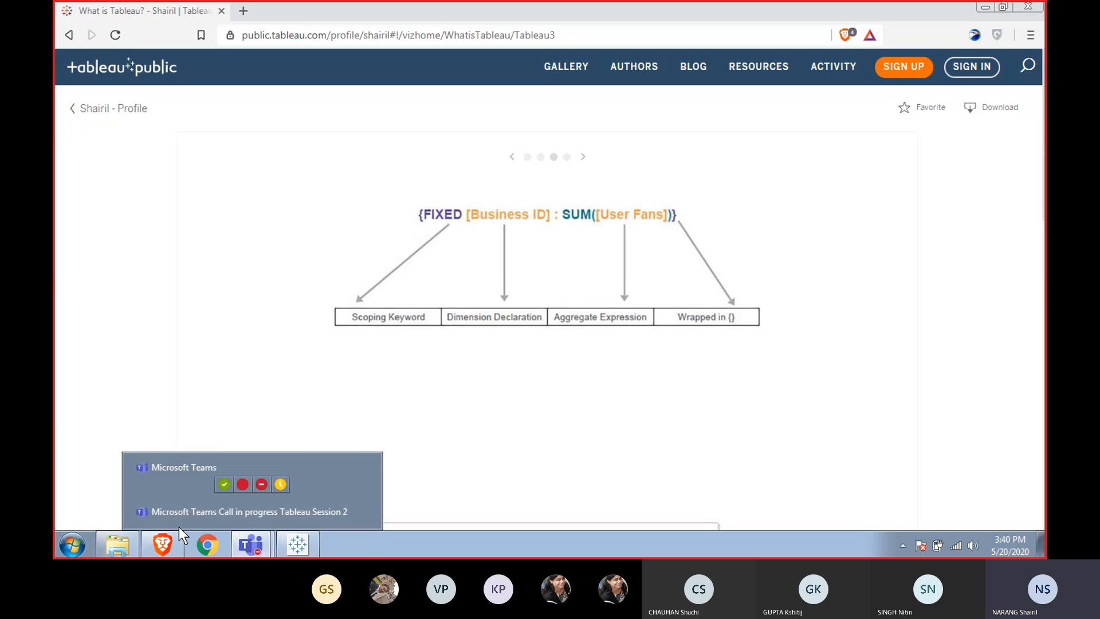
click(181, 511)
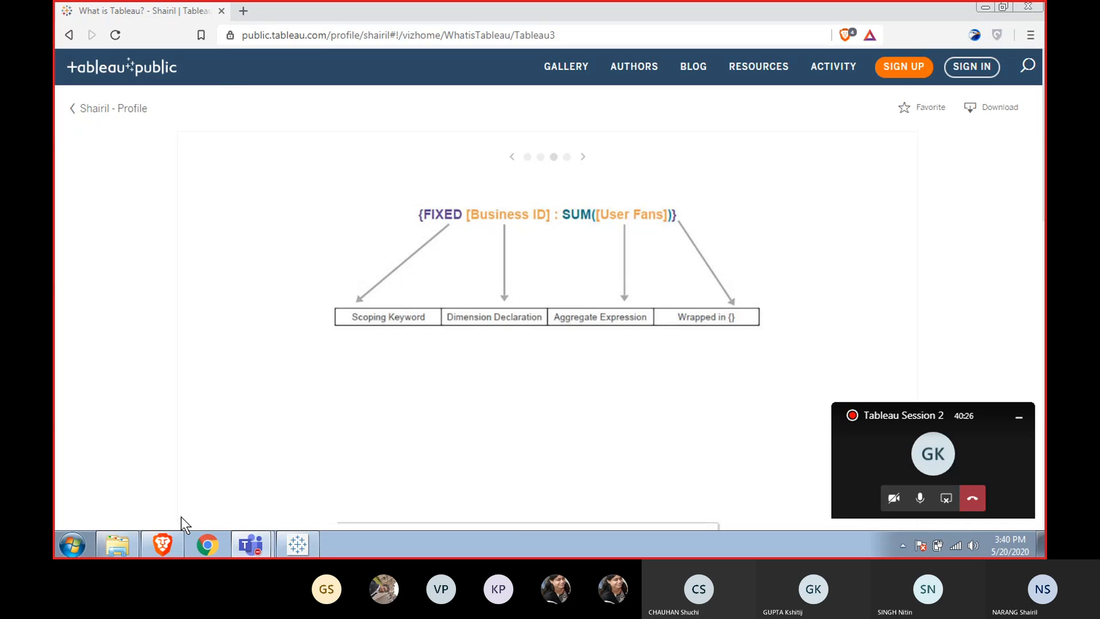
click(286, 537)
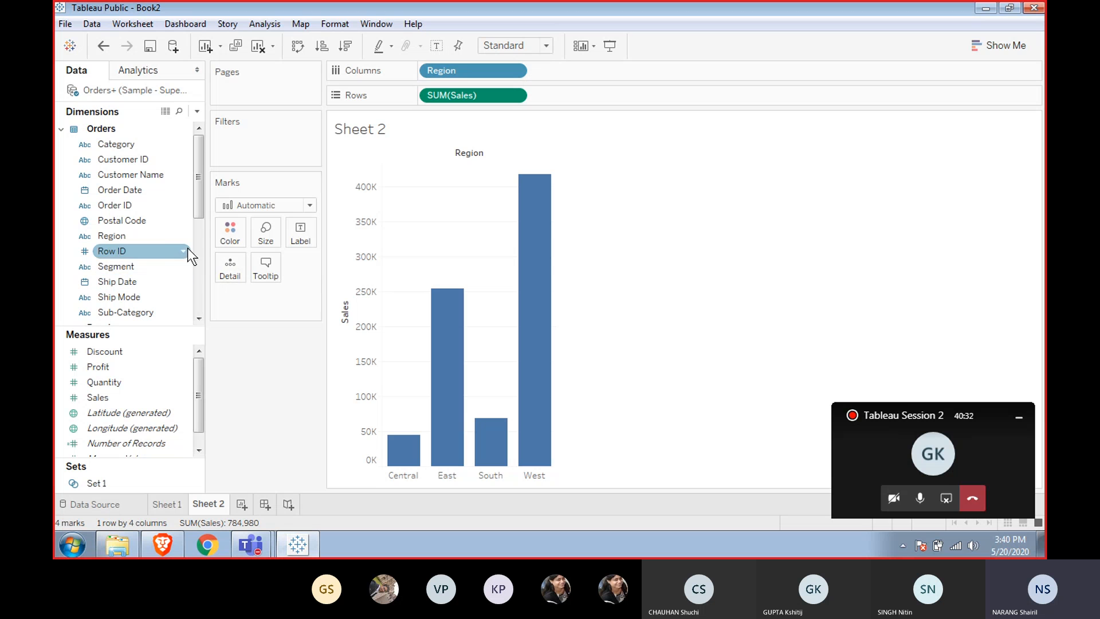
Create a new calculated field from Order Date and name it Fixed.
right_click(149, 190)
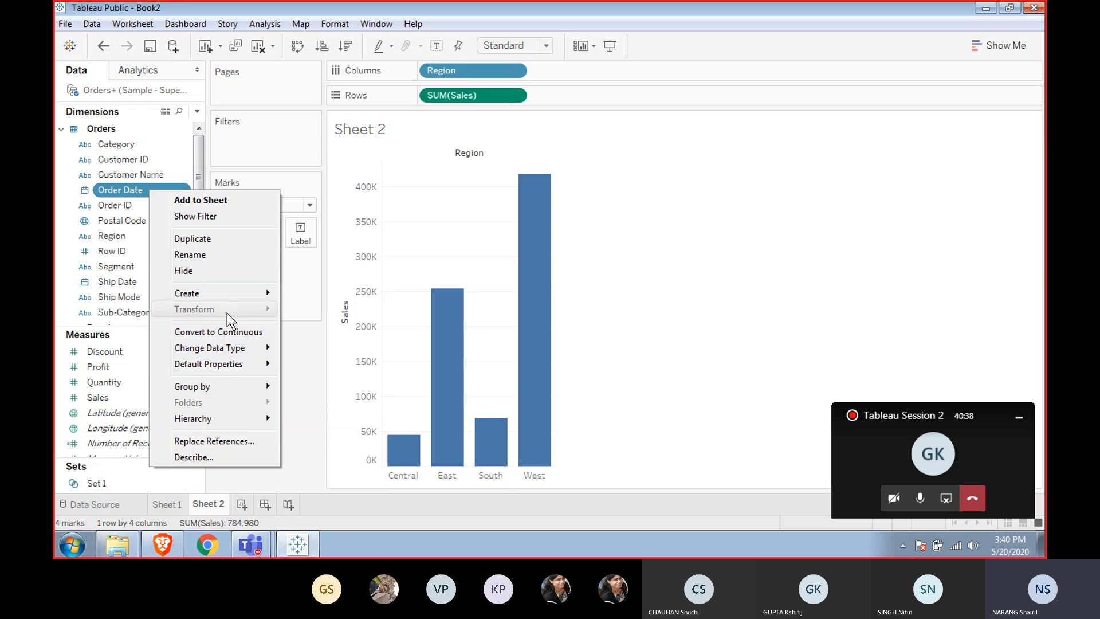
mouse_move(229, 294)
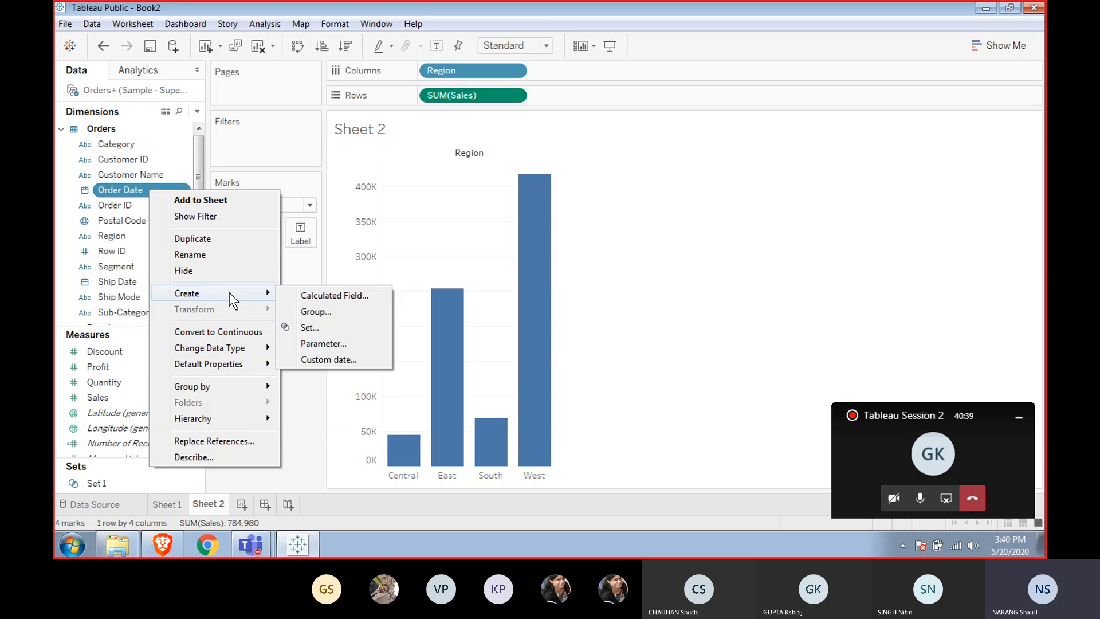
click(341, 292)
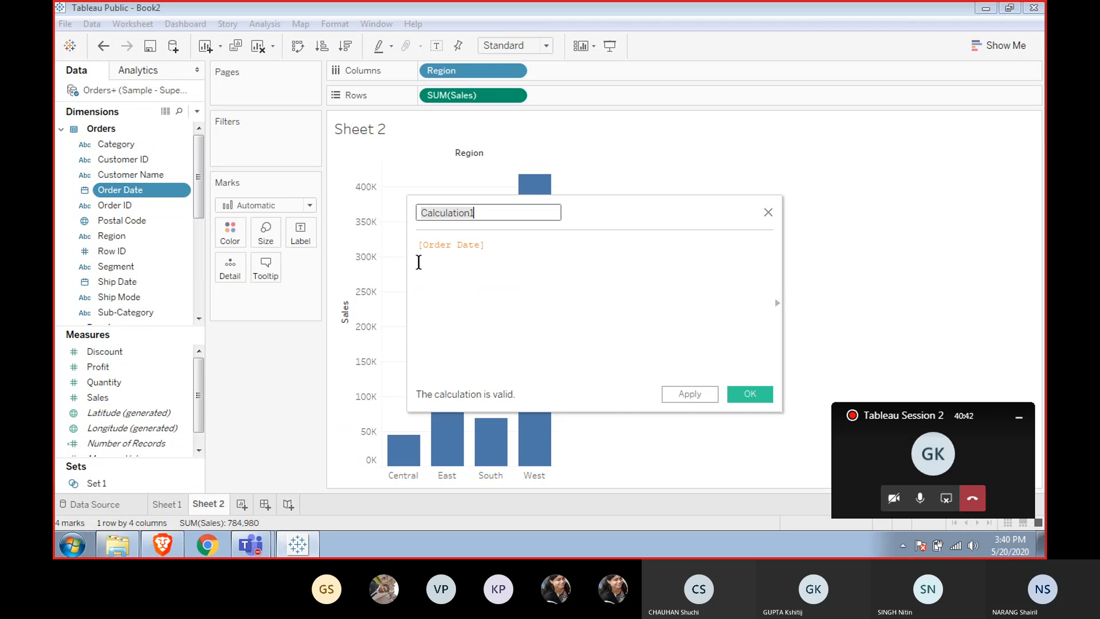
text(Fixeded)
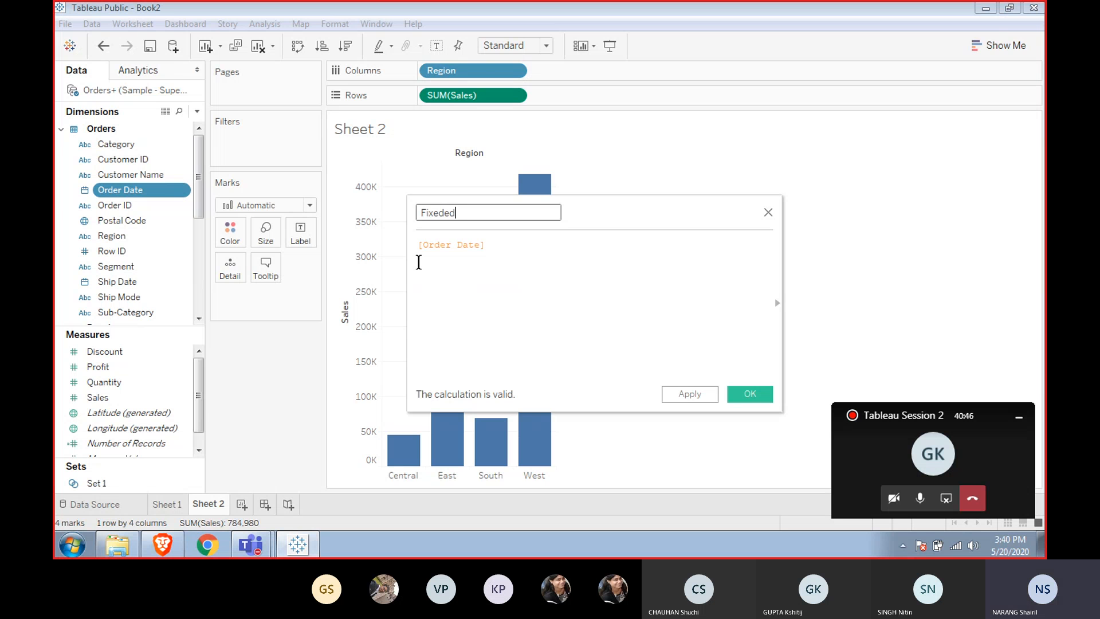
key(BackSpace)
key(Tab)
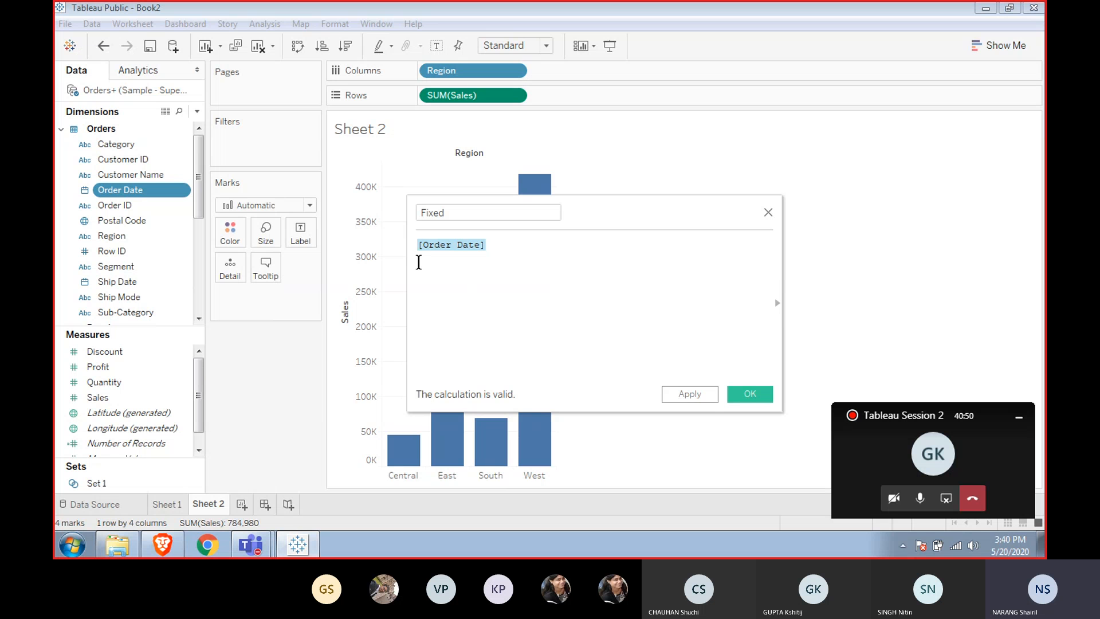
Enter the formula { FIXED [Region]:SUM([Sales])} and save the calculated field.
text(fix)
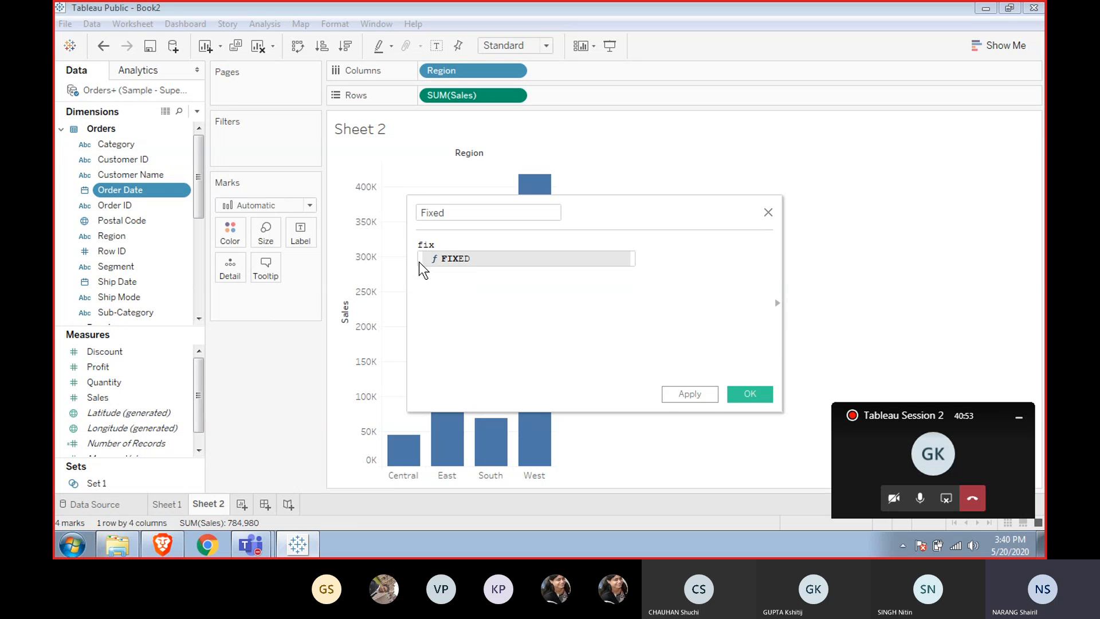
click(419, 263)
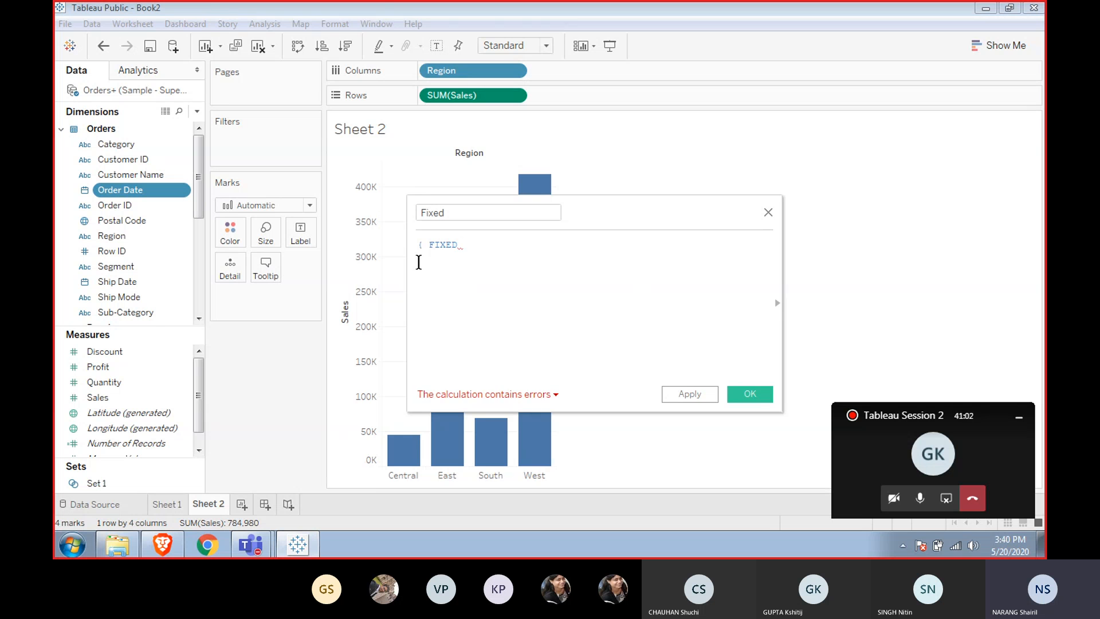
text(re)
text(gi)
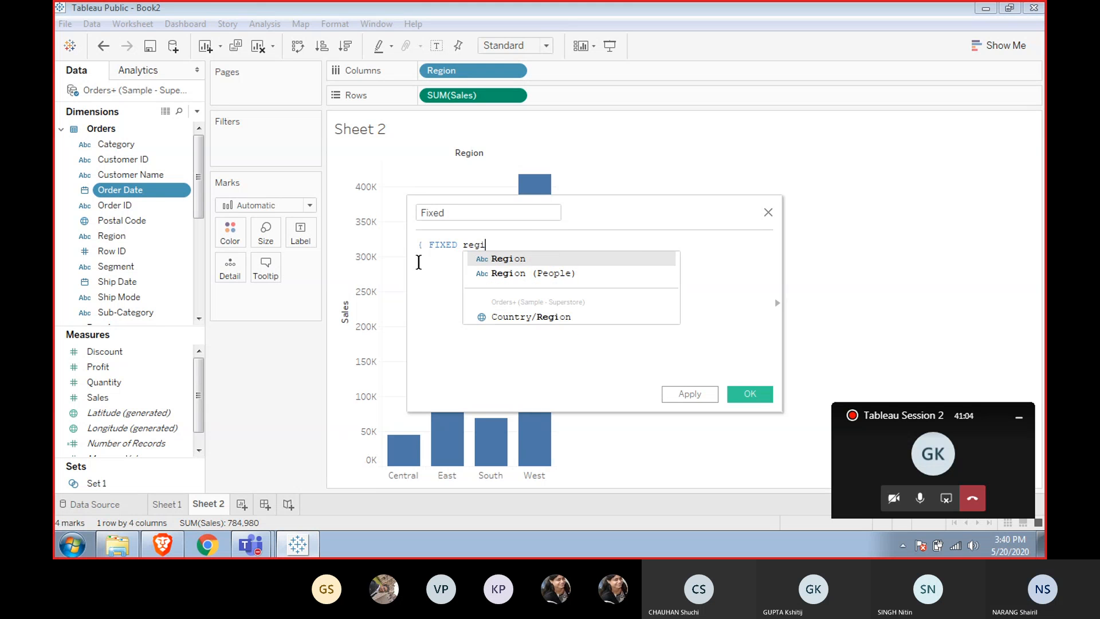
text(o)
key(Return)
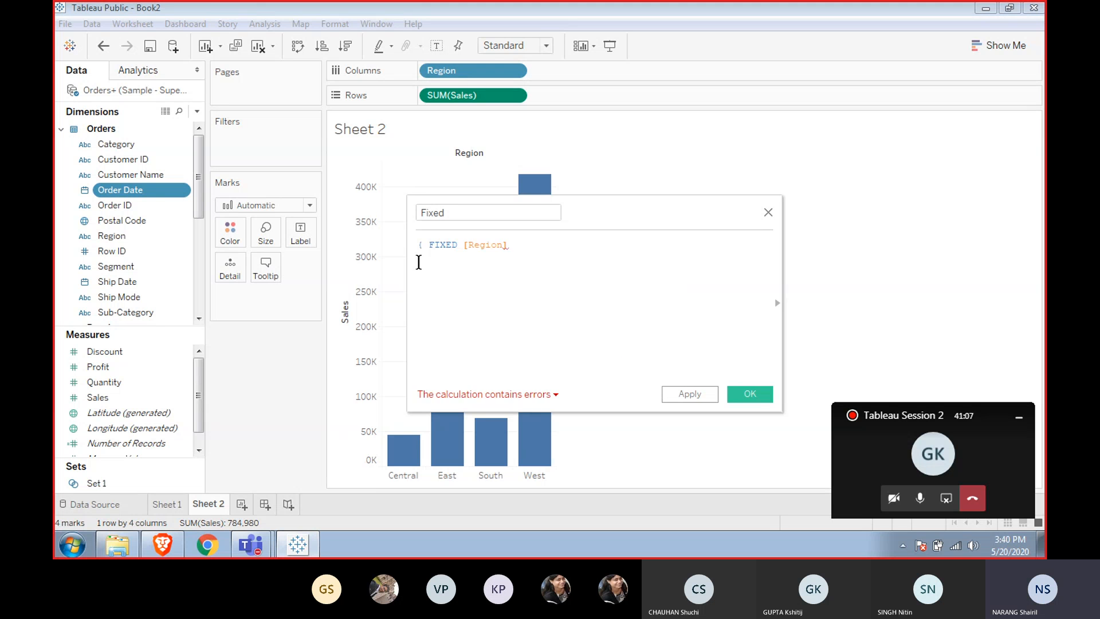
text(:sum)
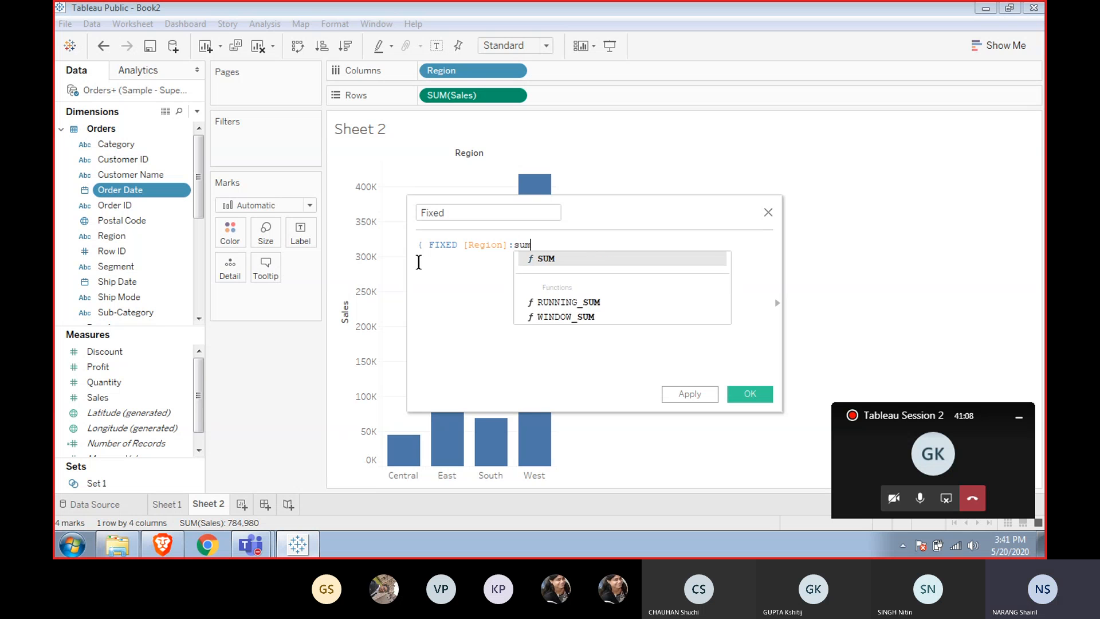
key(Return)
text(sa)
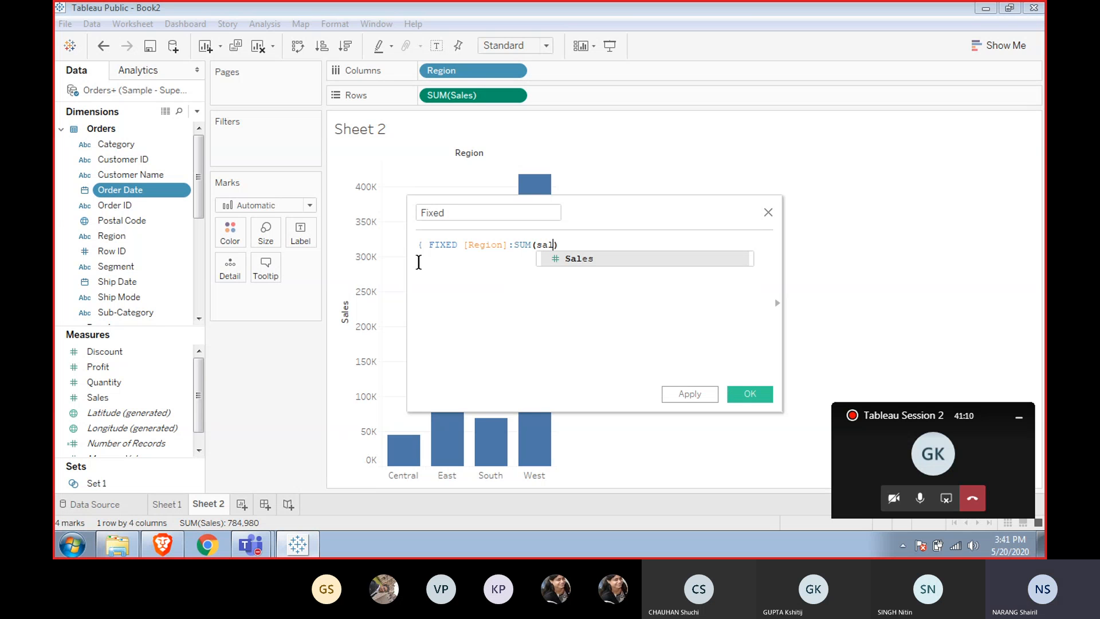
text(l)
key(Return)
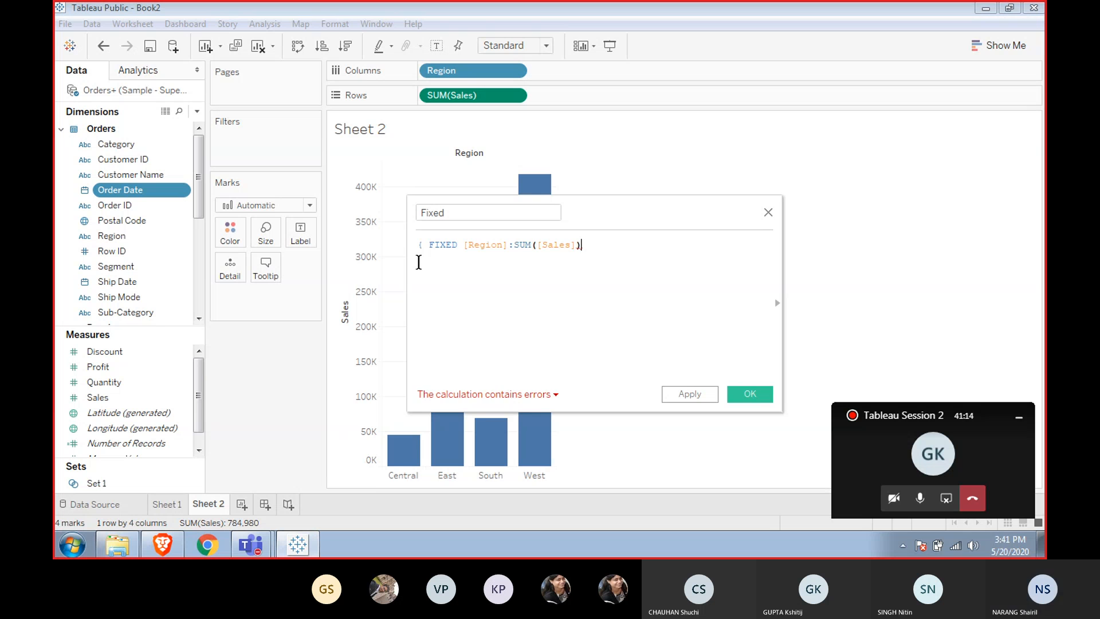
text(})
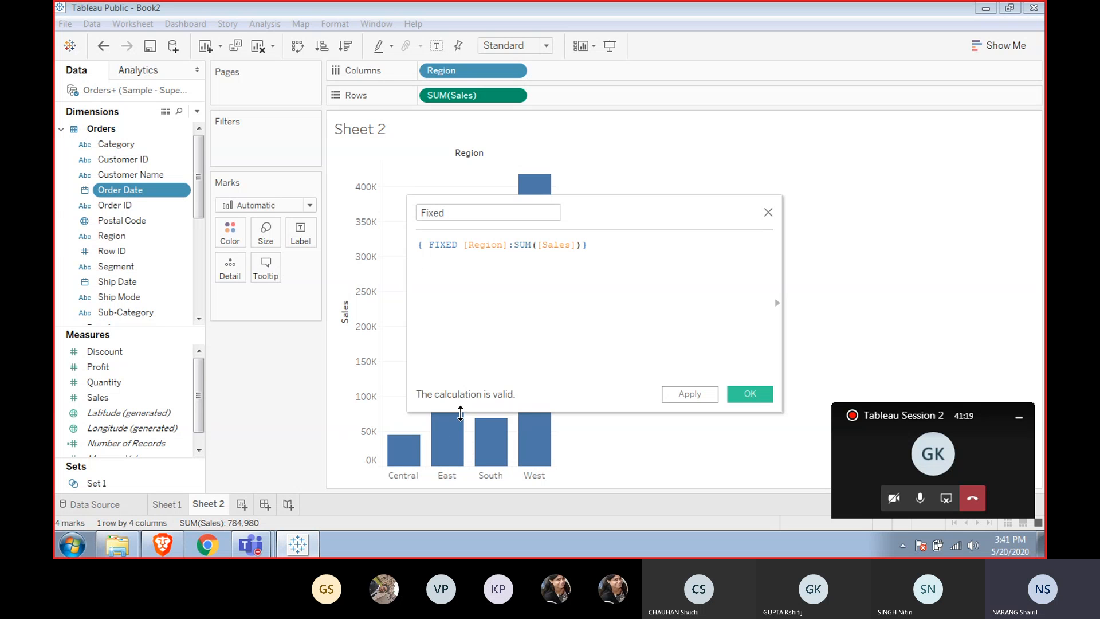
click(739, 398)
mouse_move(522, 270)
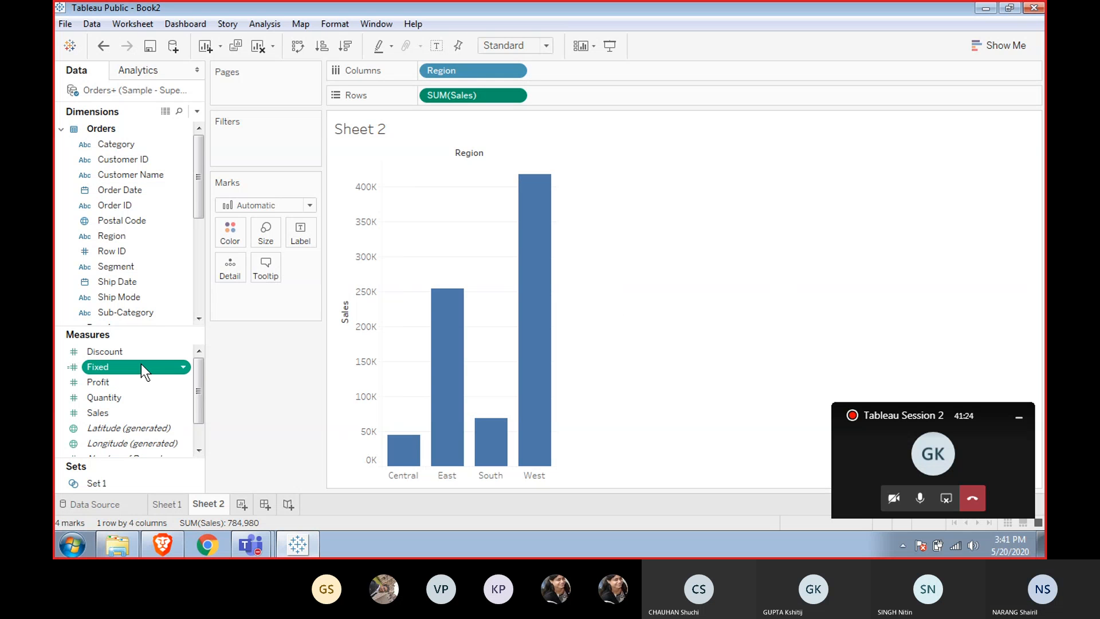
Add the Fixed field to Rows beside SUM(Sales) and inspect the South bar's values.
mouse_move(141, 365)
mouse_down()
mouse_move(500, 163)
mouse_move(580, 77)
mouse_move(613, 91)
mouse_up()
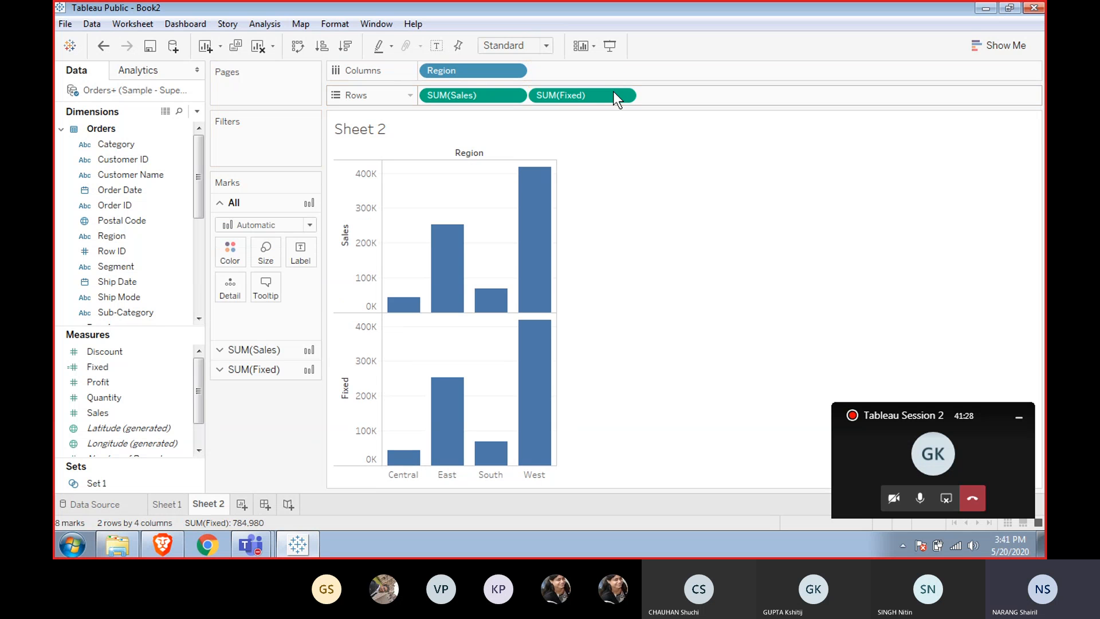
click(484, 454)
click(580, 297)
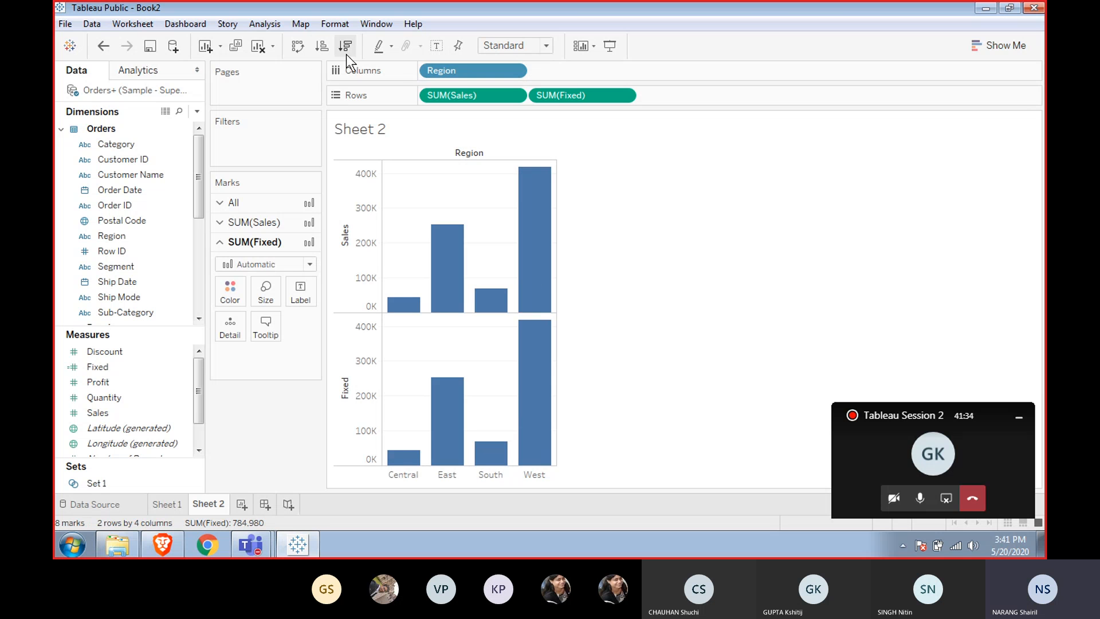
Swap rows and columns so Sales and Fixed show as horizontal bars per region.
click(298, 46)
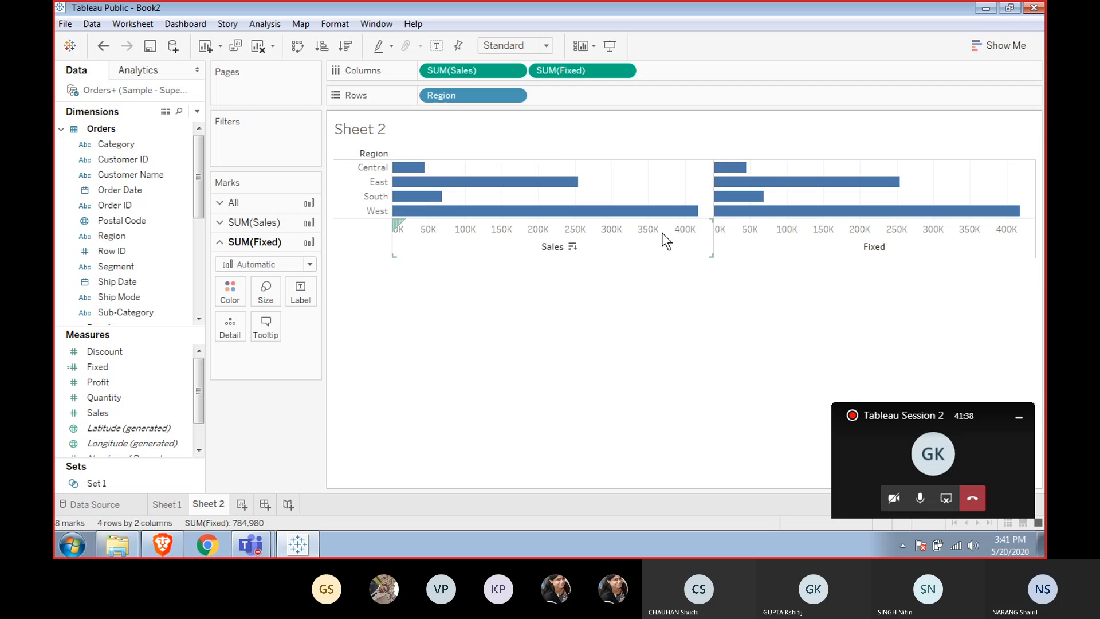
mouse_move(682, 214)
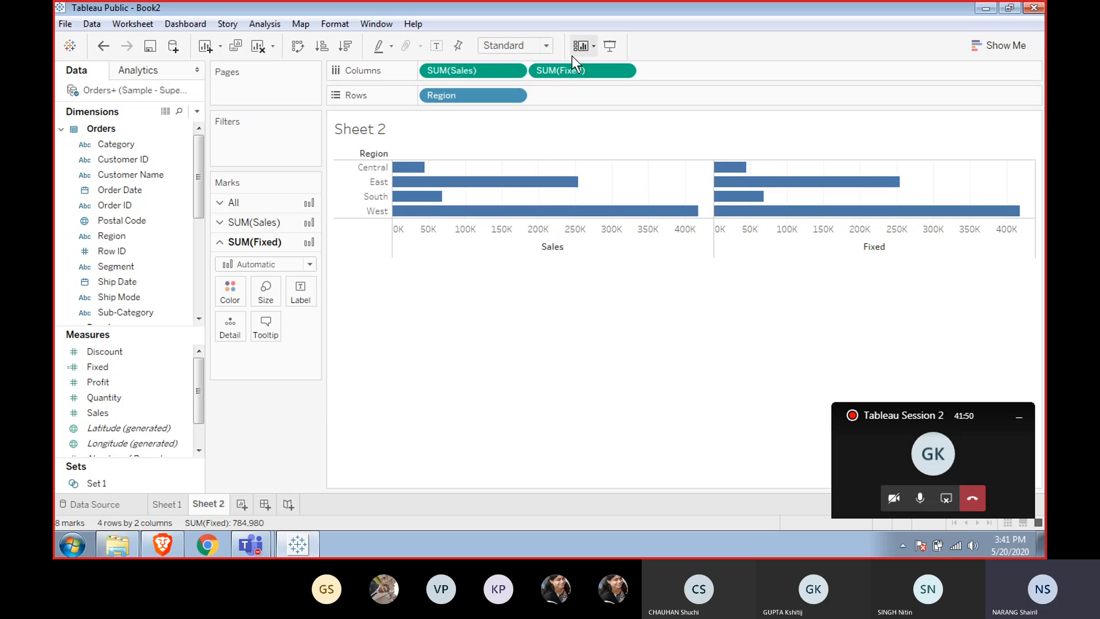
right_click(562, 70)
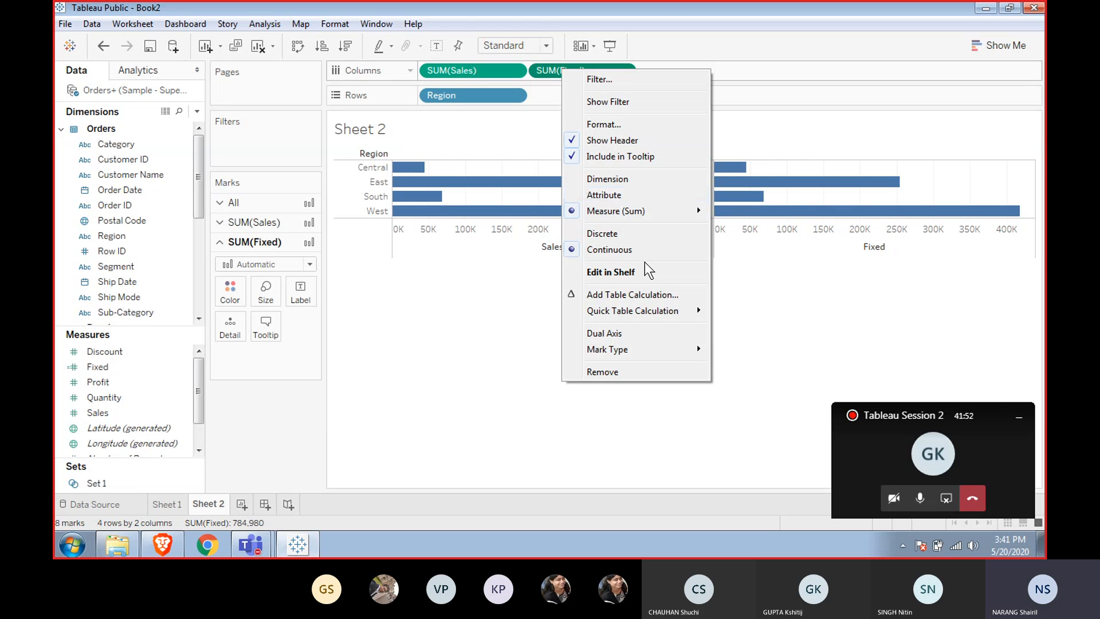
click(480, 345)
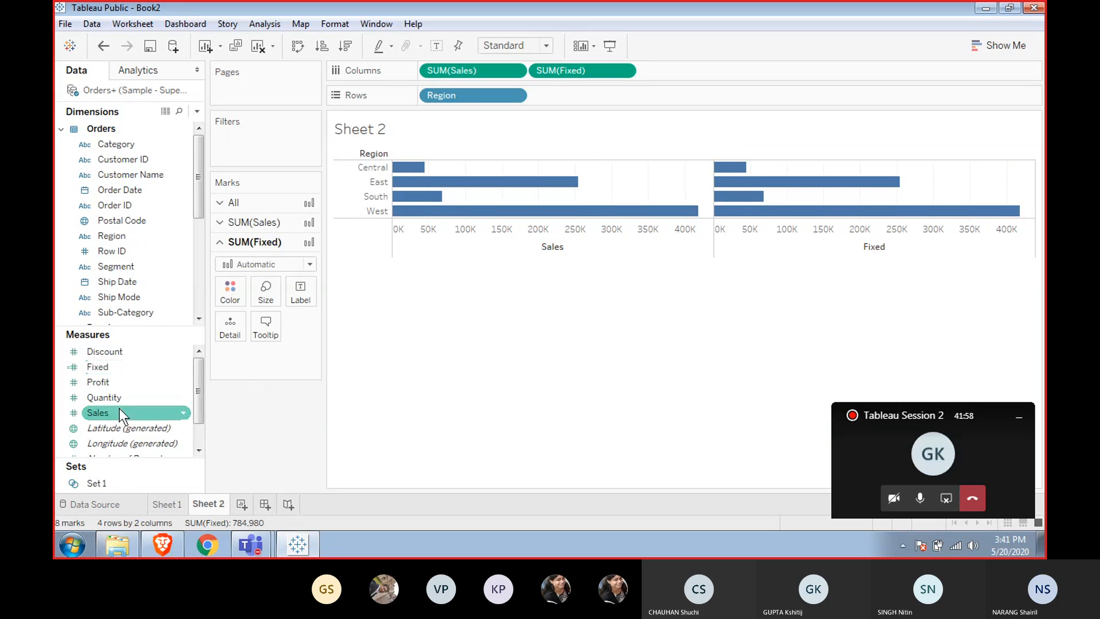
right_click(116, 366)
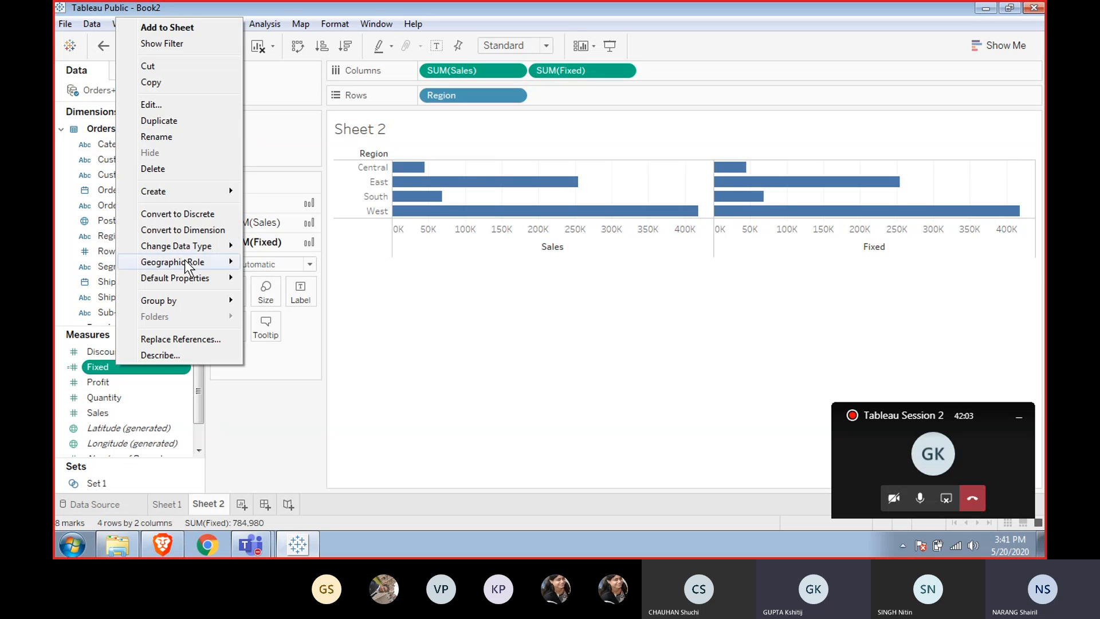
mouse_move(186, 245)
click(455, 324)
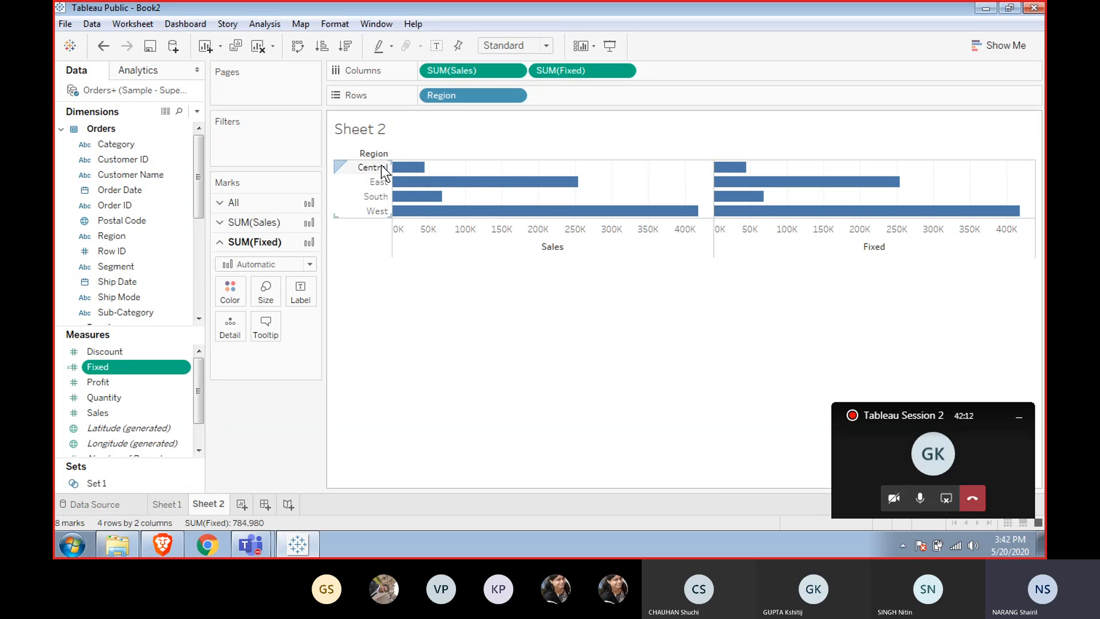
Remove Region and SUM(Sales) from the view, leaving only SUM(Fixed) on Columns.
drag(450, 91, 460, 120)
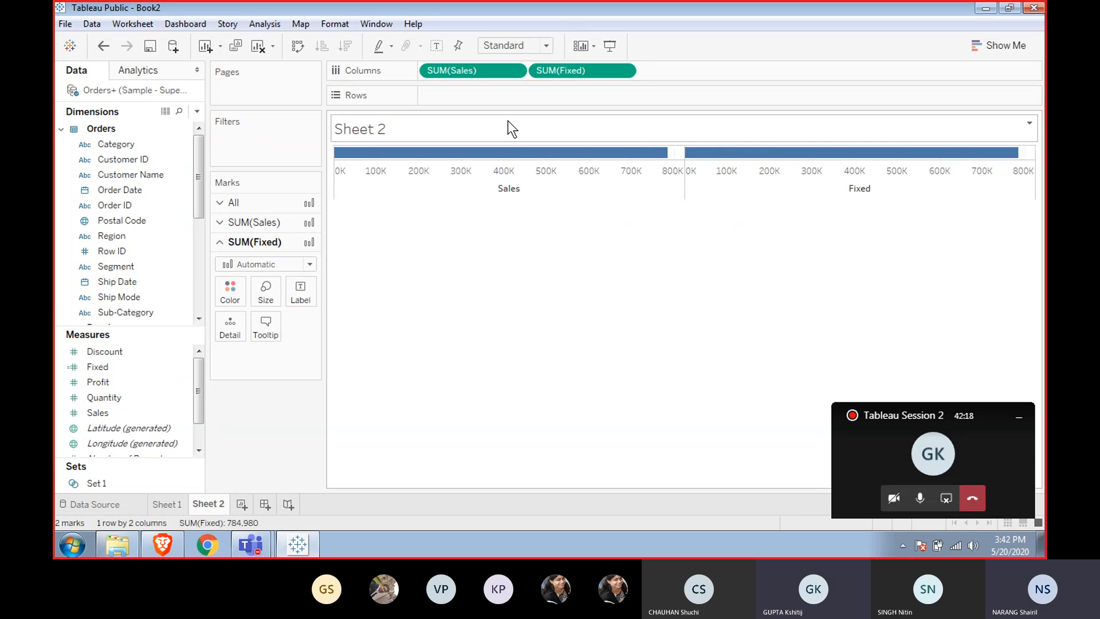
drag(494, 72, 507, 122)
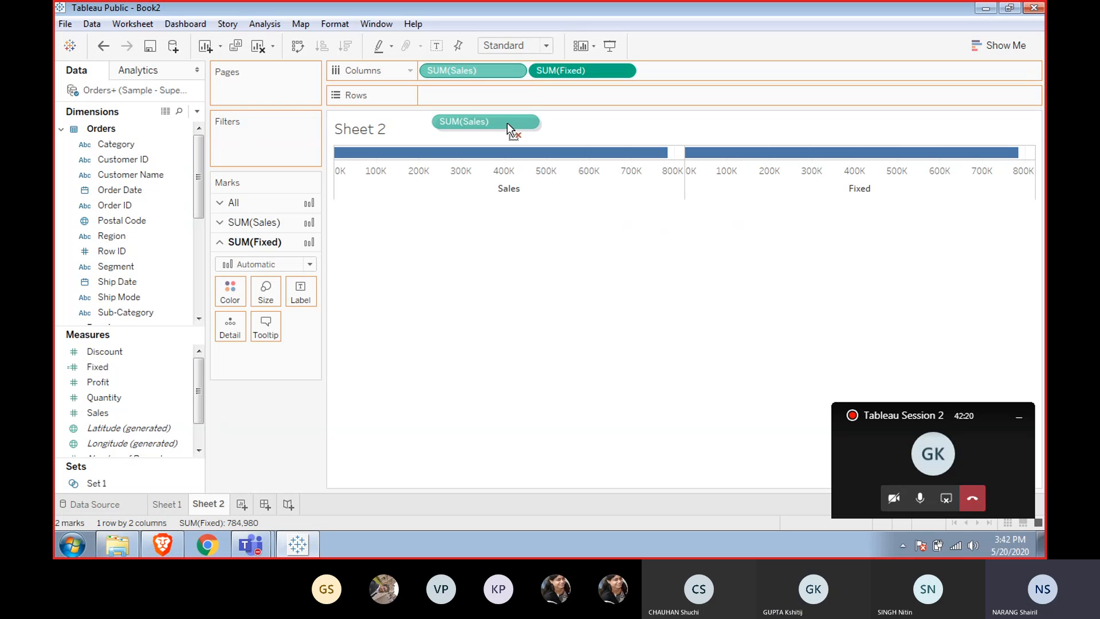
mouse_move(500, 157)
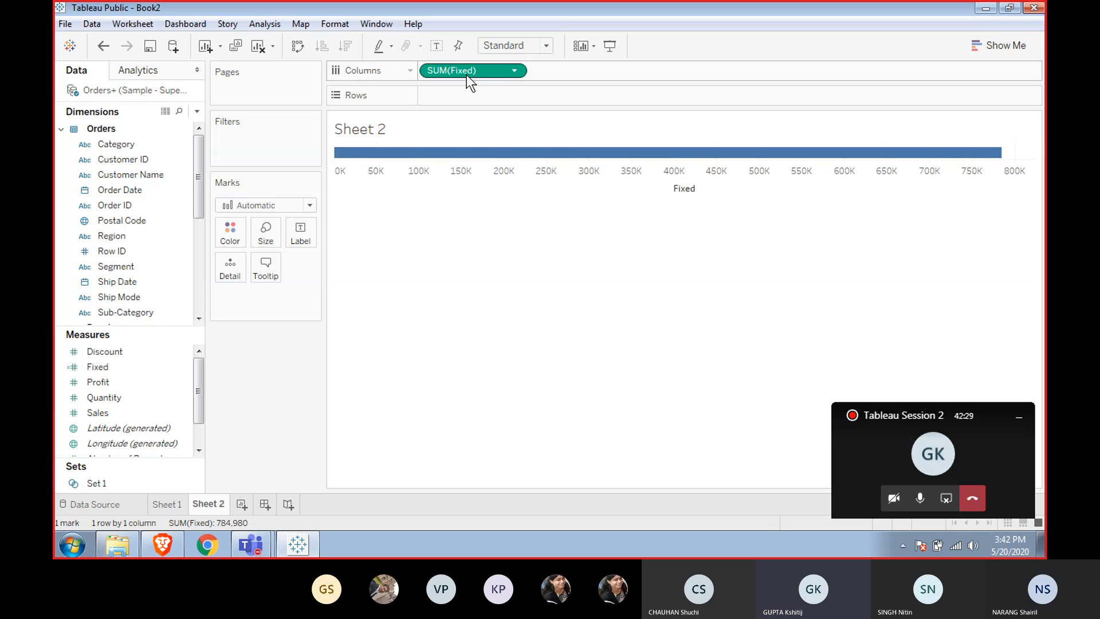
Move SUM(Fixed) from Columns to Rows to show a single vertical bar and inspect its value.
drag(466, 71, 465, 99)
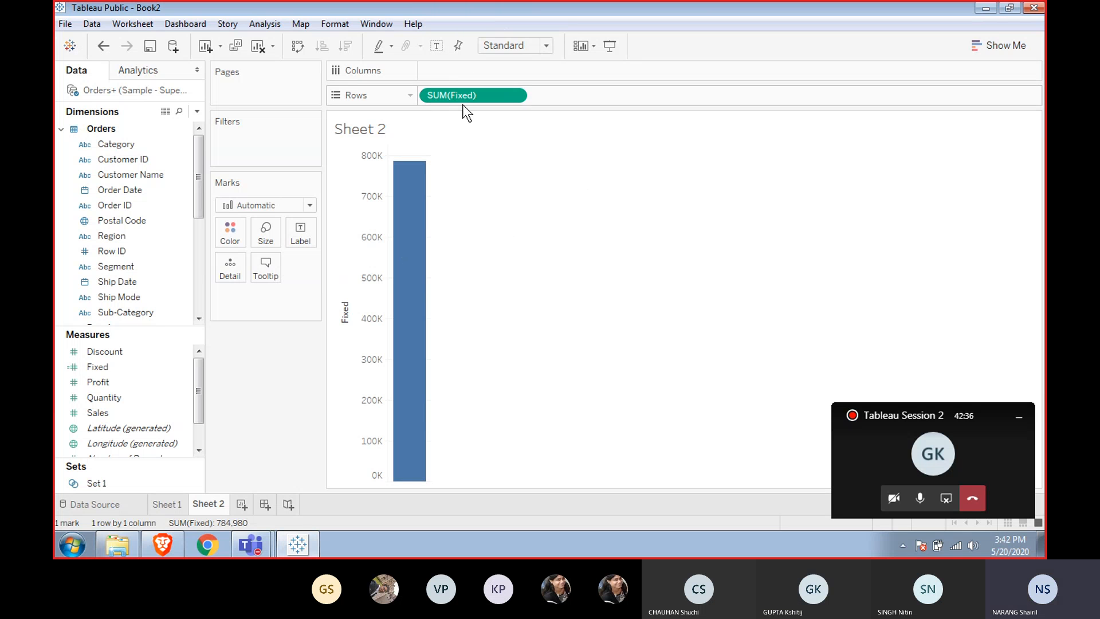
mouse_move(413, 251)
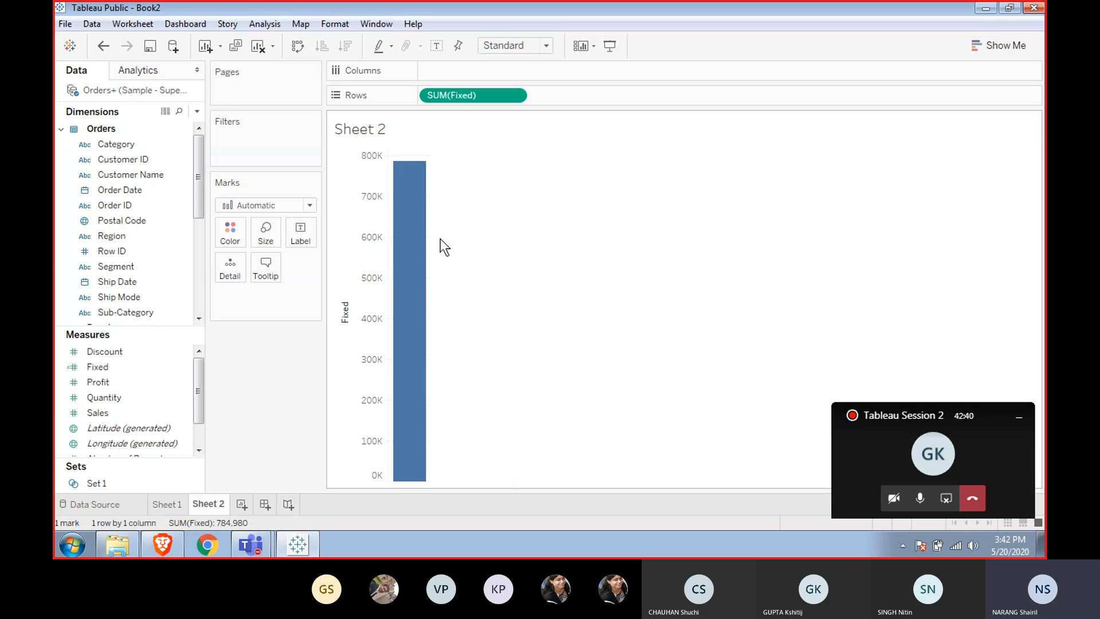
mouse_move(416, 204)
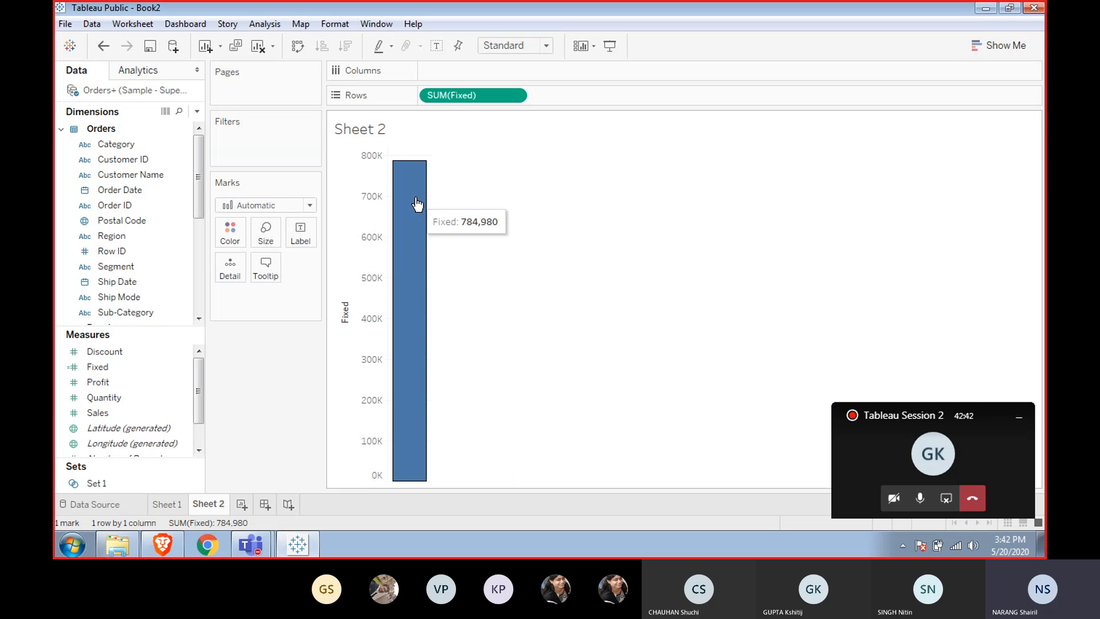
right_click(146, 382)
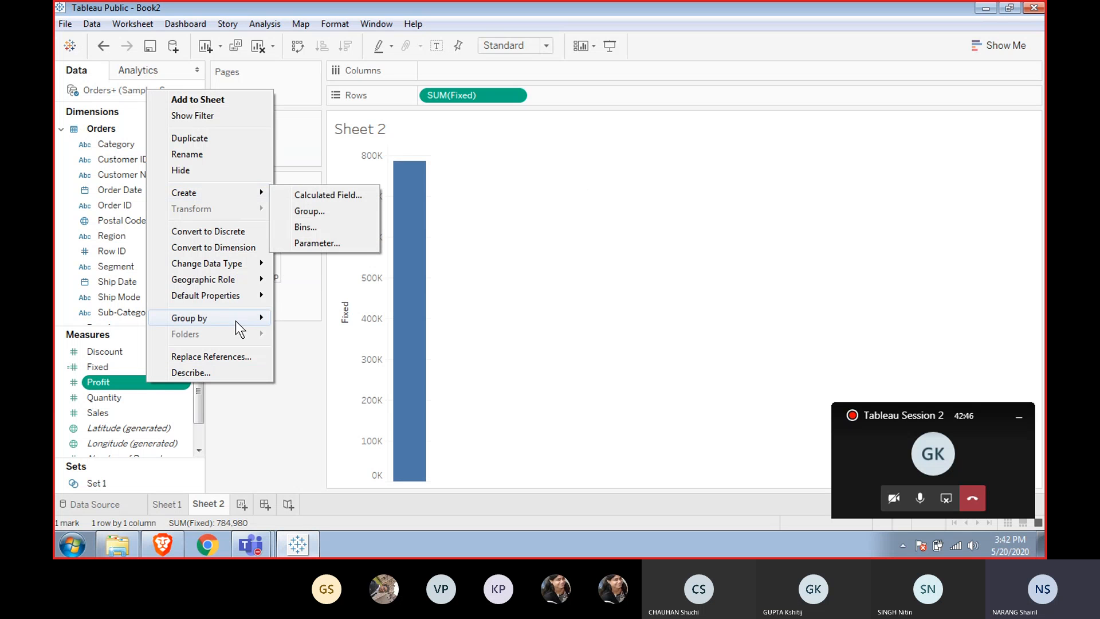
mouse_move(232, 318)
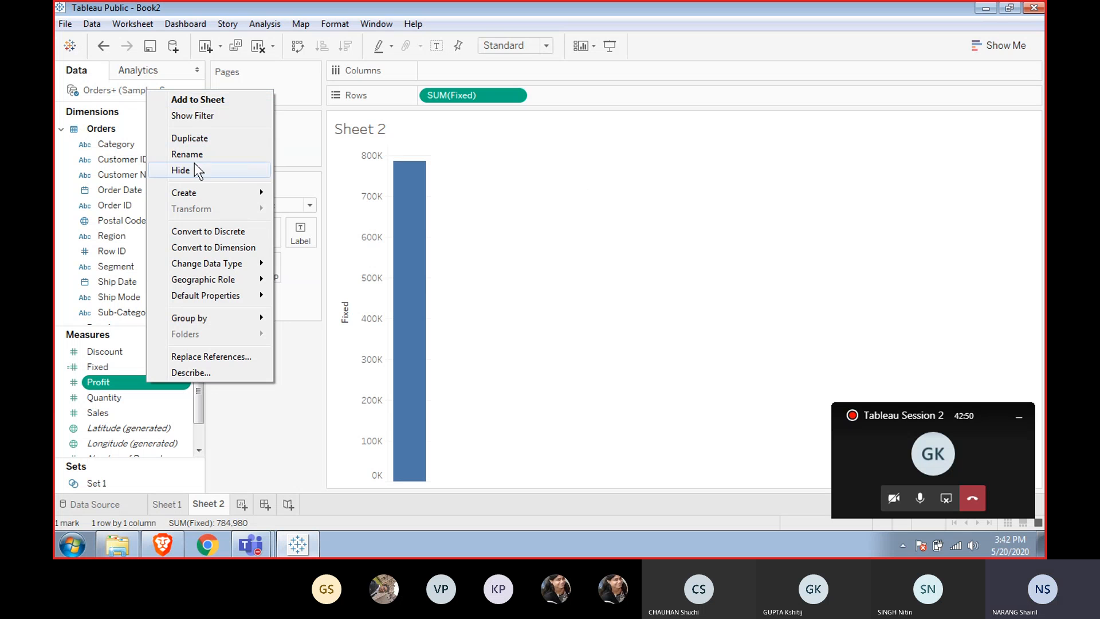
mouse_move(193, 192)
right_click(112, 389)
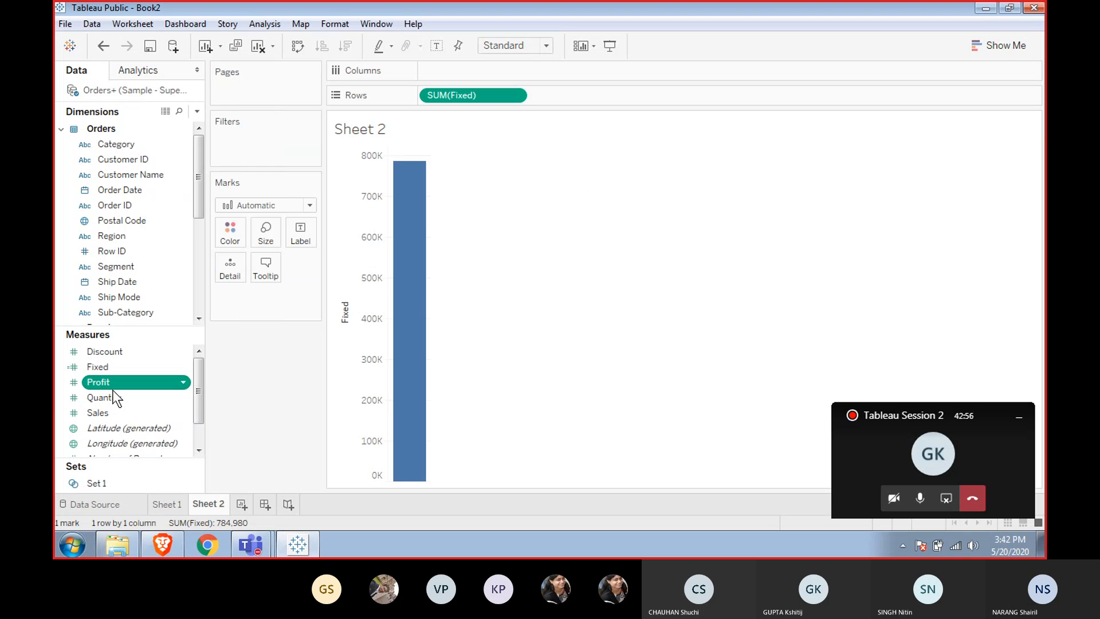
right_click(103, 387)
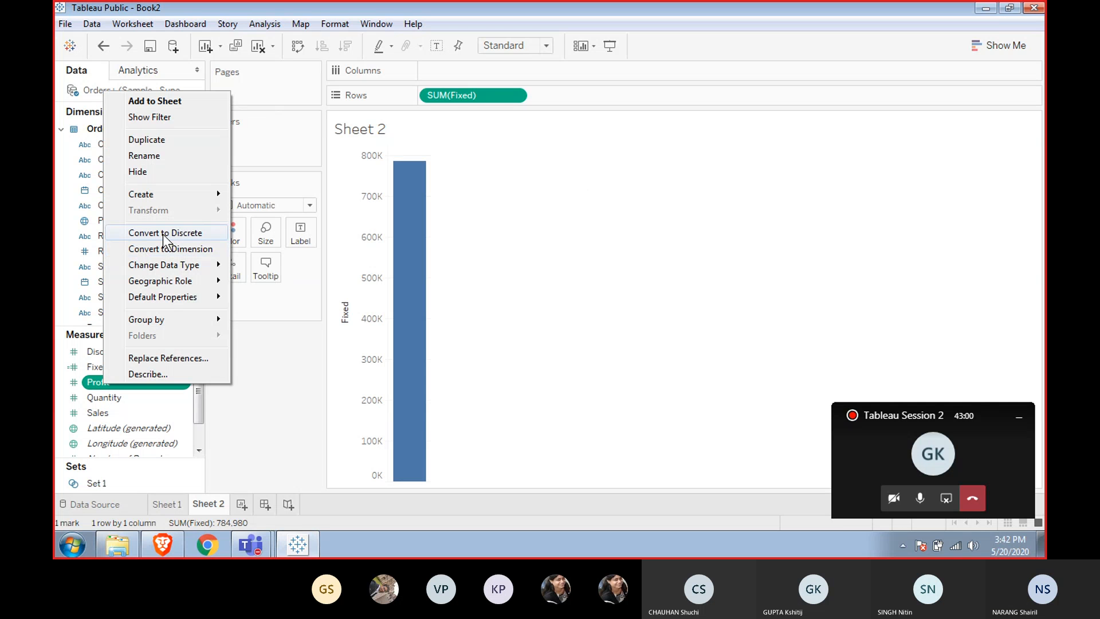
click(75, 367)
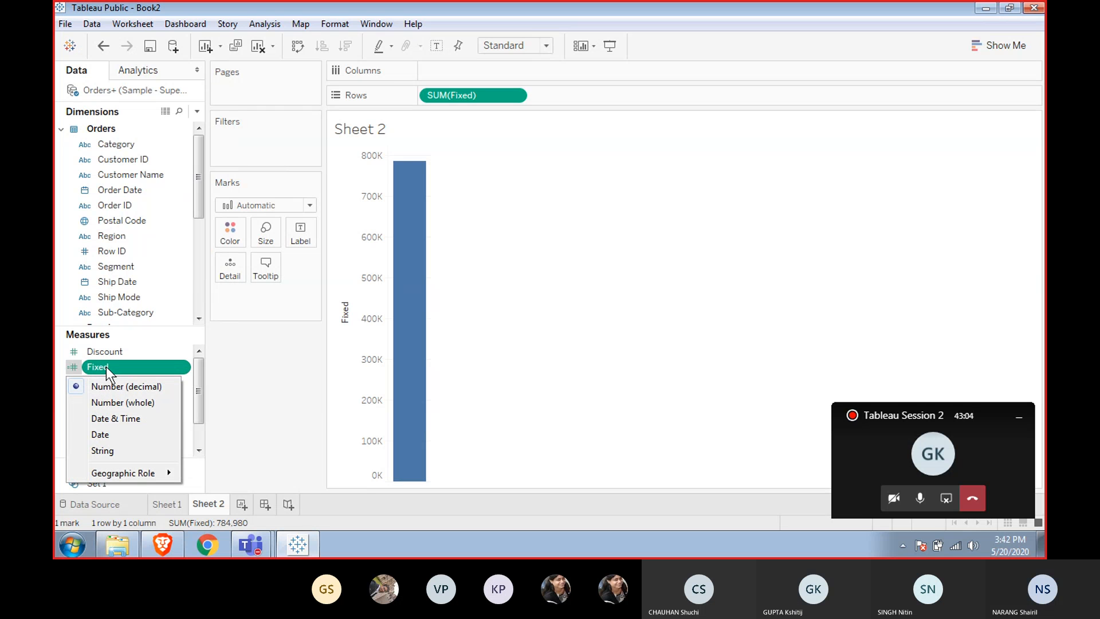
Open the Fixed calculated field for editing and insert an if [Region] condition inside the SUM.
right_click(106, 367)
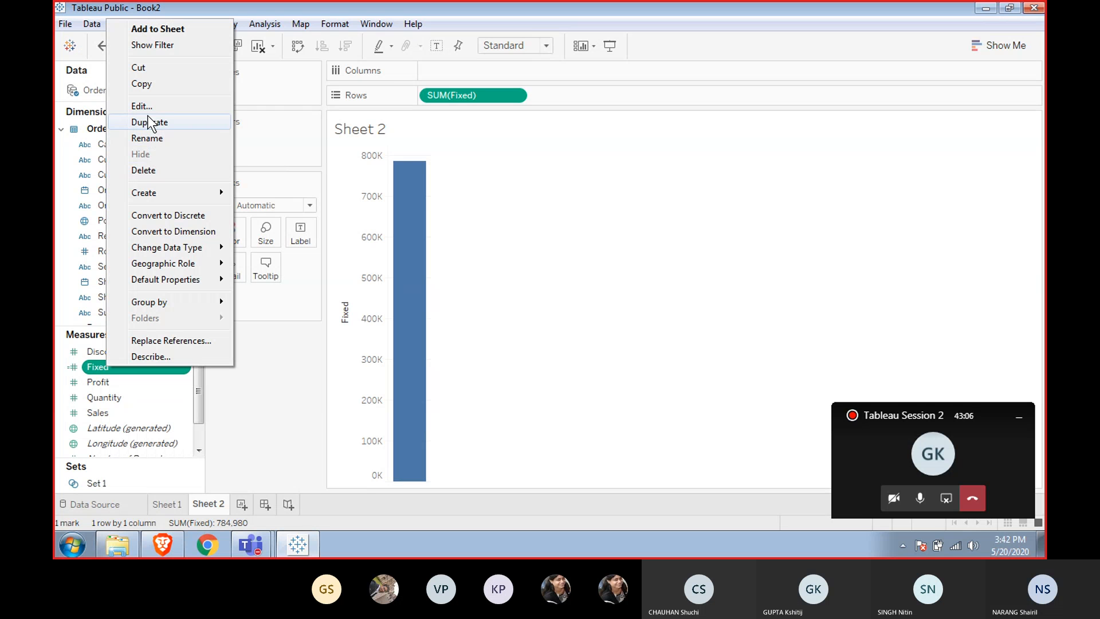
click(152, 106)
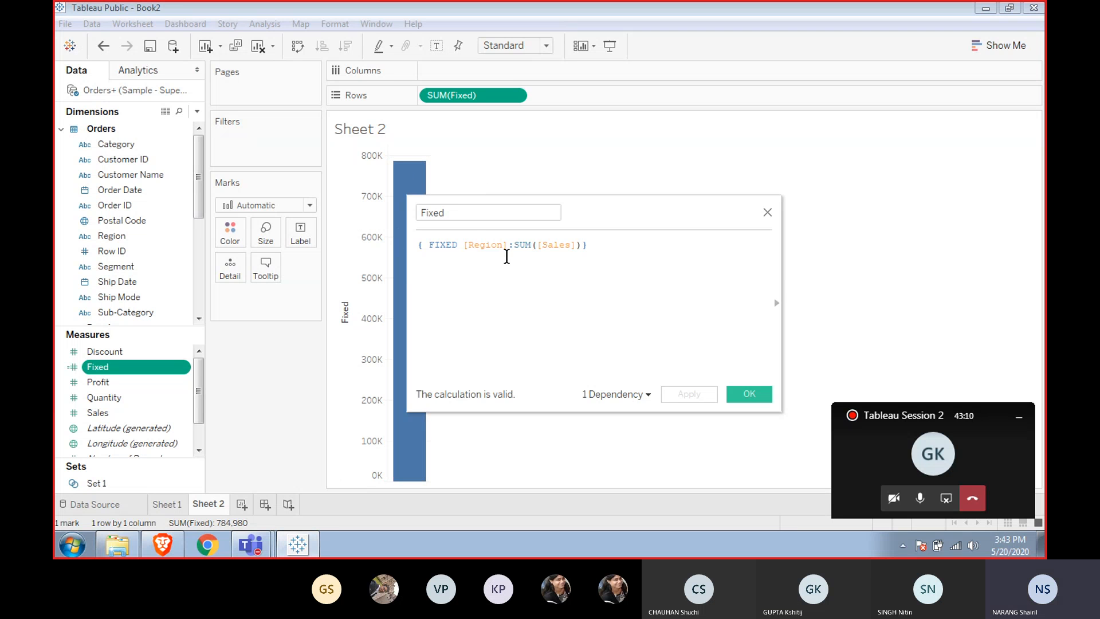
drag(516, 248, 553, 246)
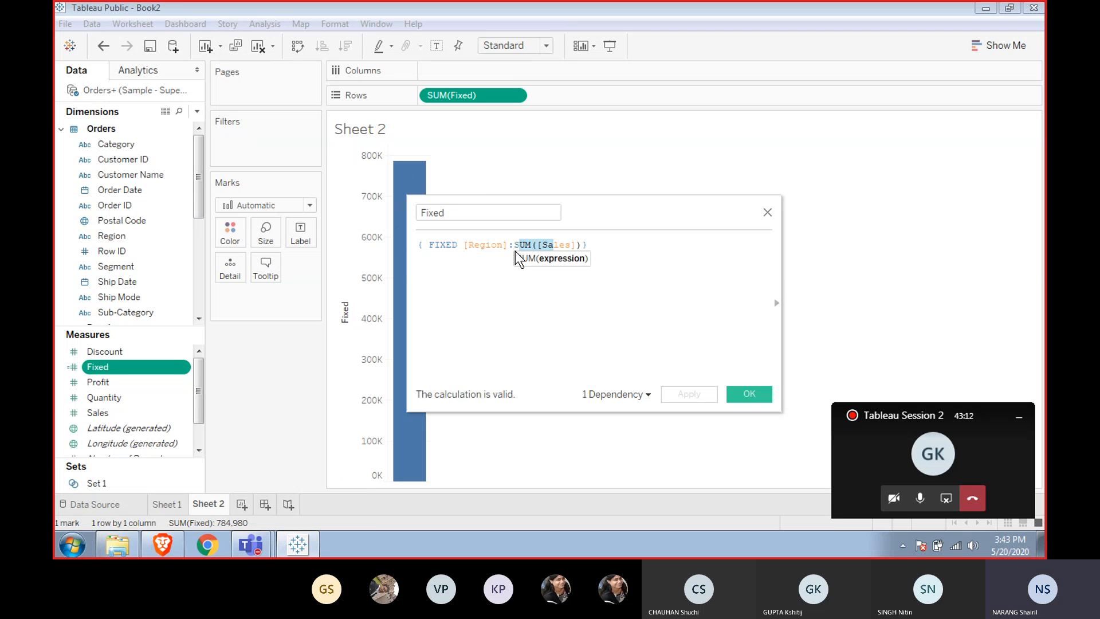
drag(466, 248, 587, 247)
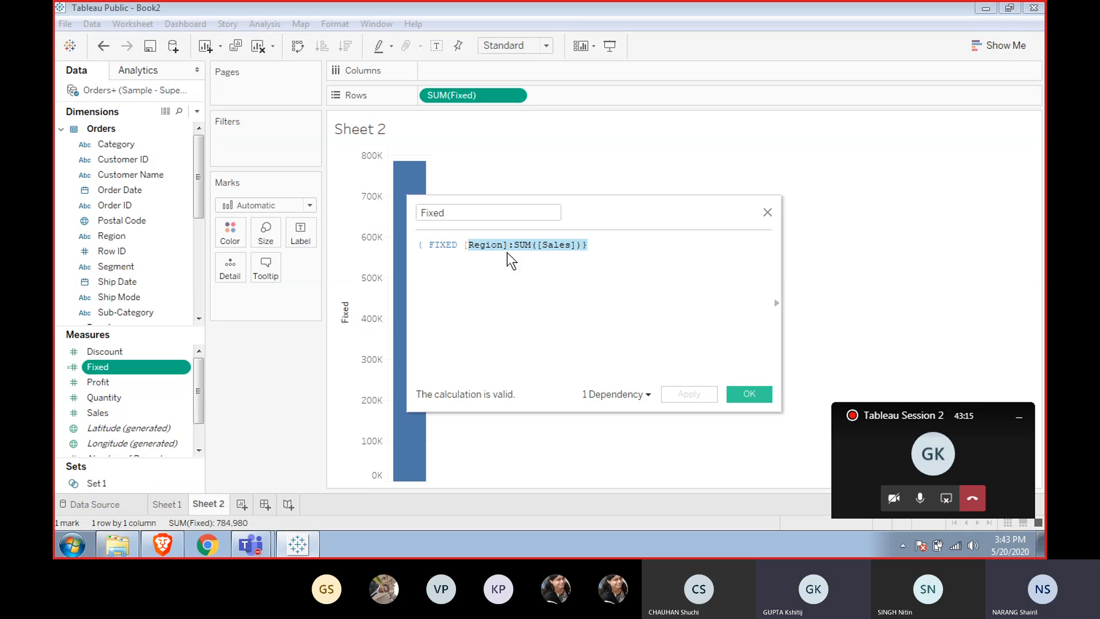
click(508, 257)
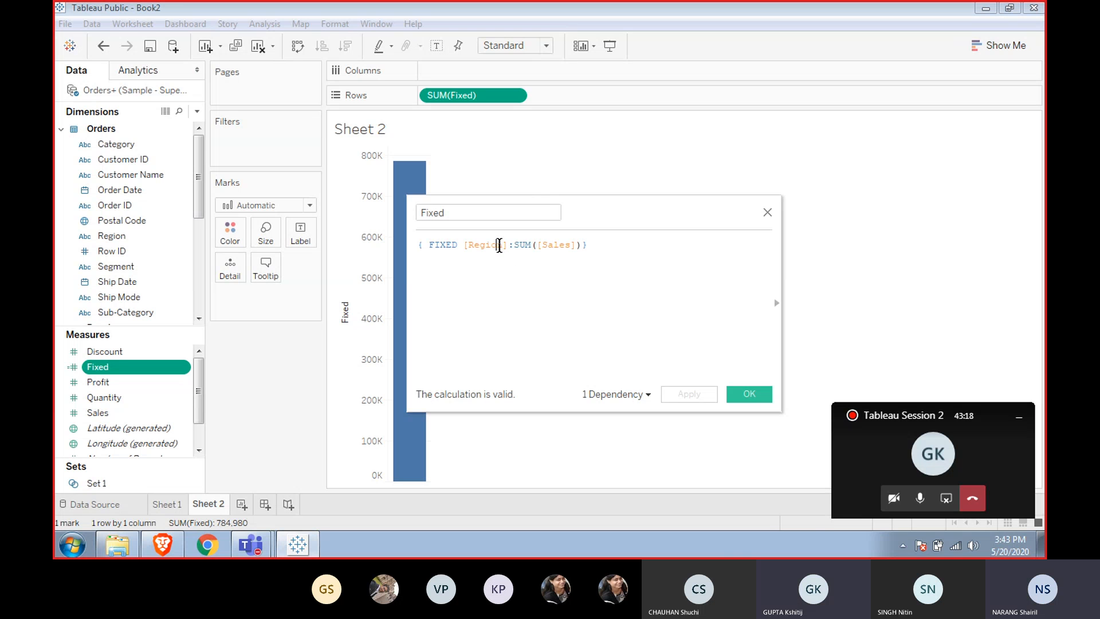
click(495, 245)
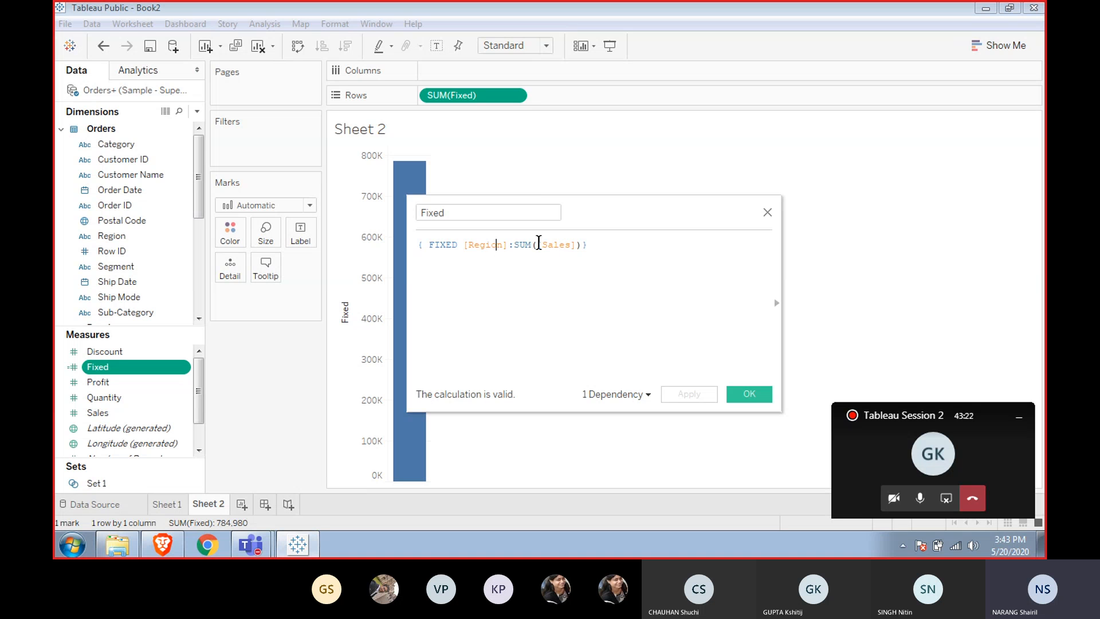
click(539, 244)
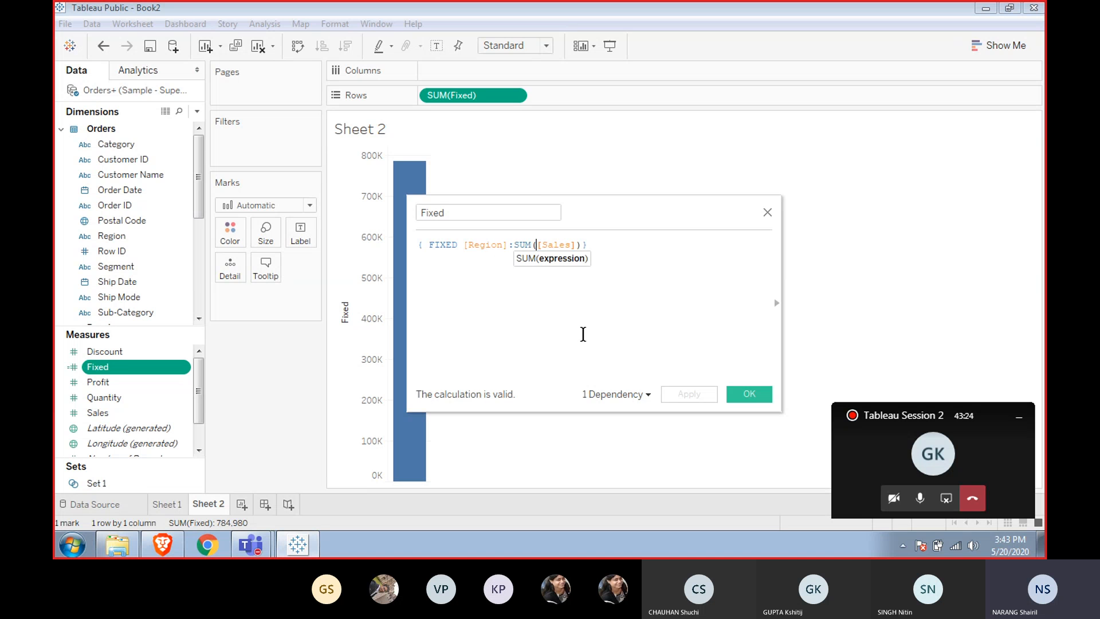
text(if )
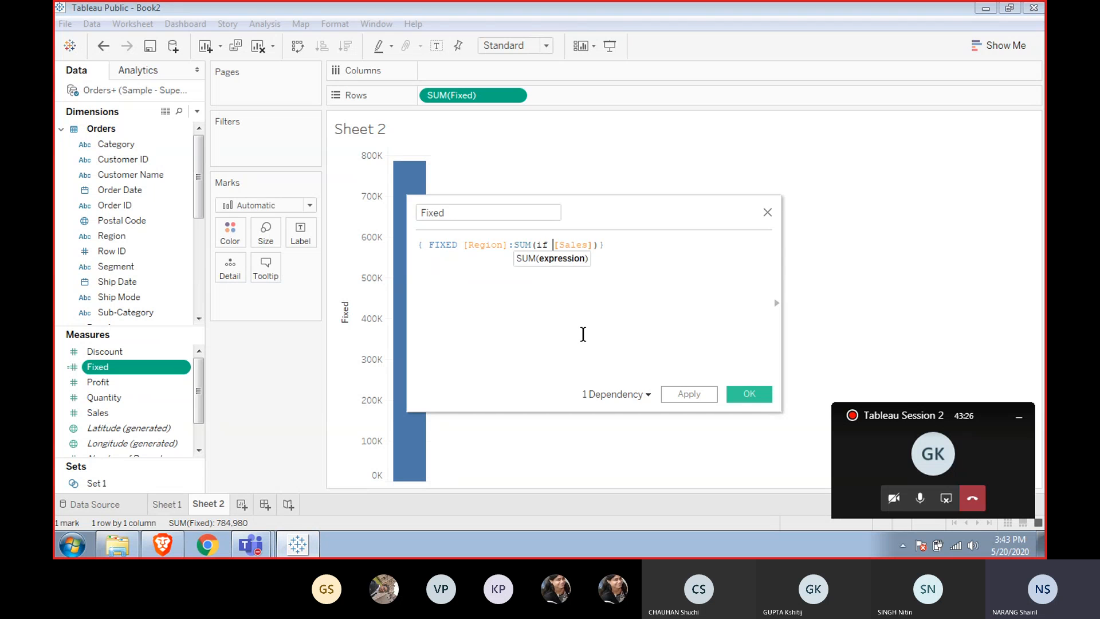
text(re)
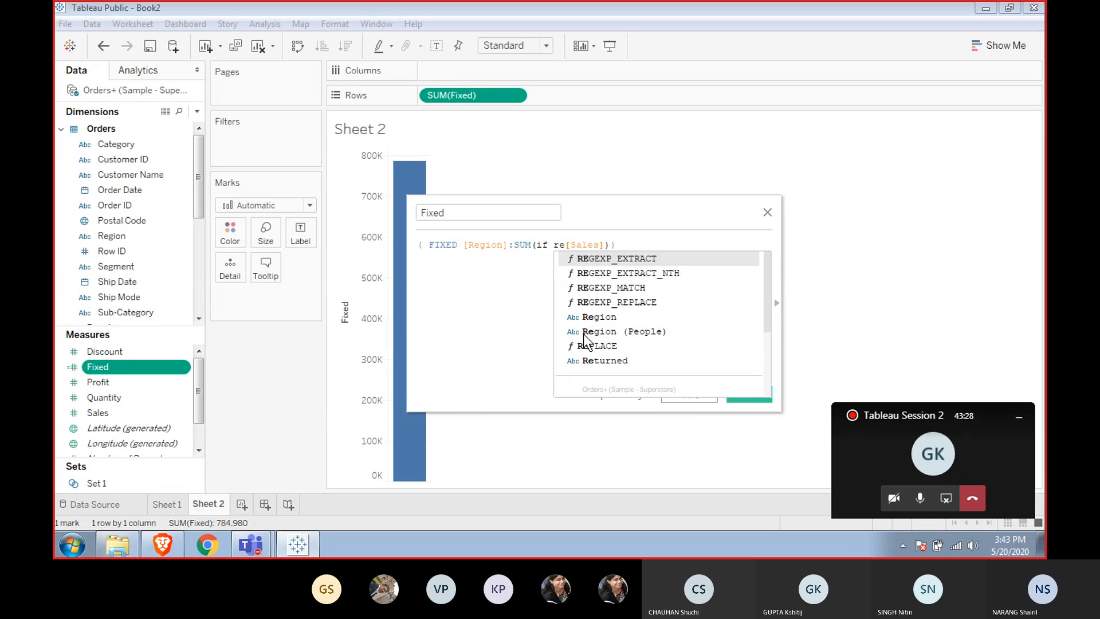
key(Down)
key(Down)
key(Down)
key(Down)
key(Return)
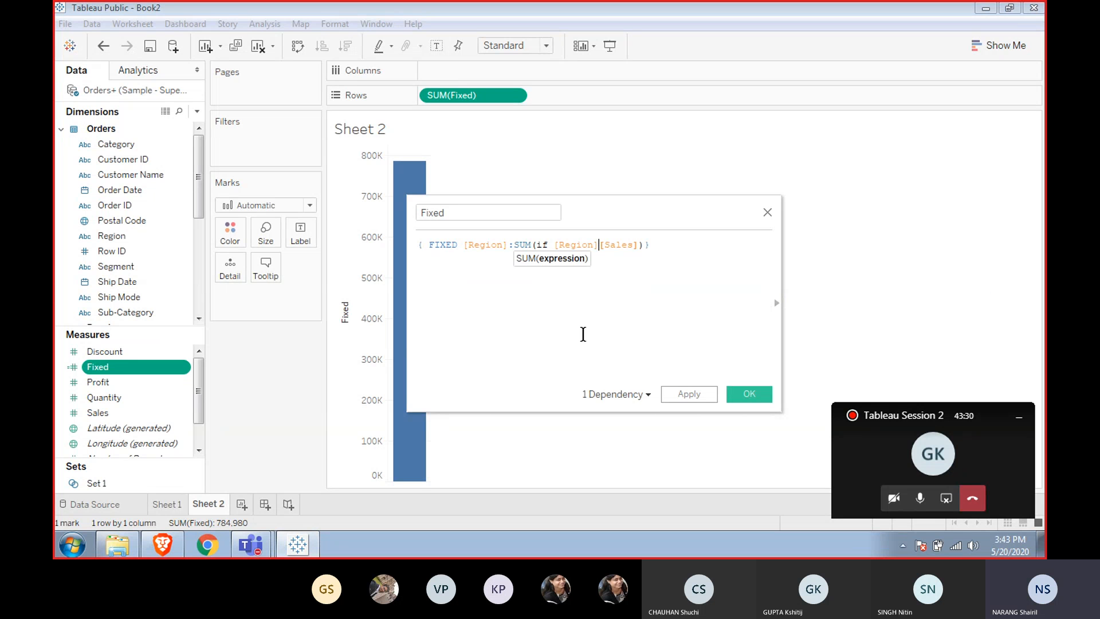
Complete the formula as { FIXED [Region]:SUM(if [Region]="Central" THEN [Sales] END)}.
text(=)
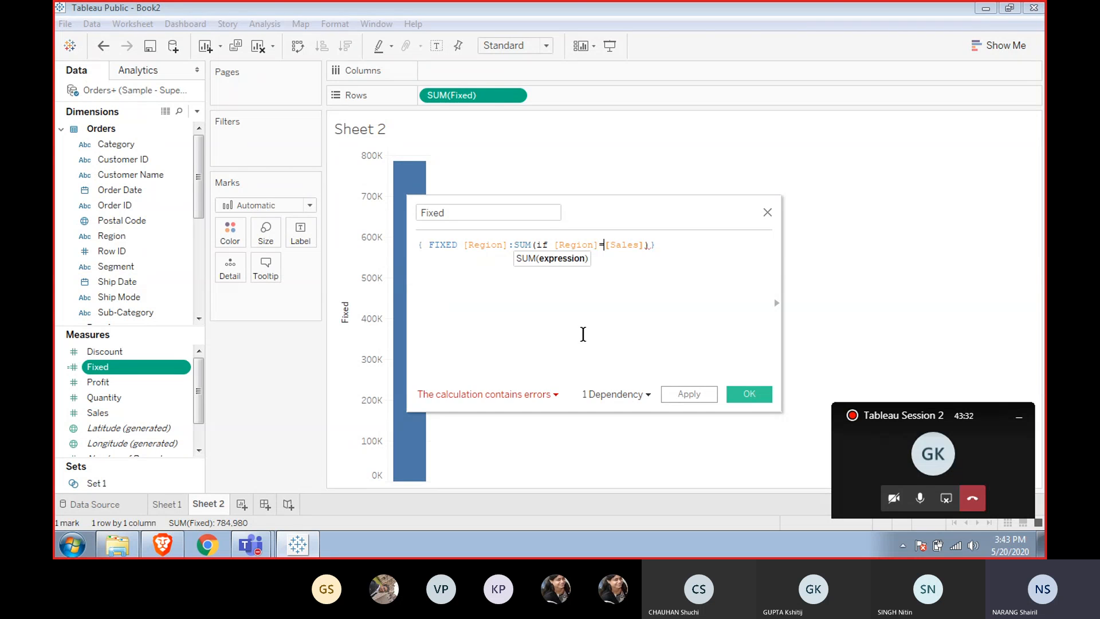
text("C)
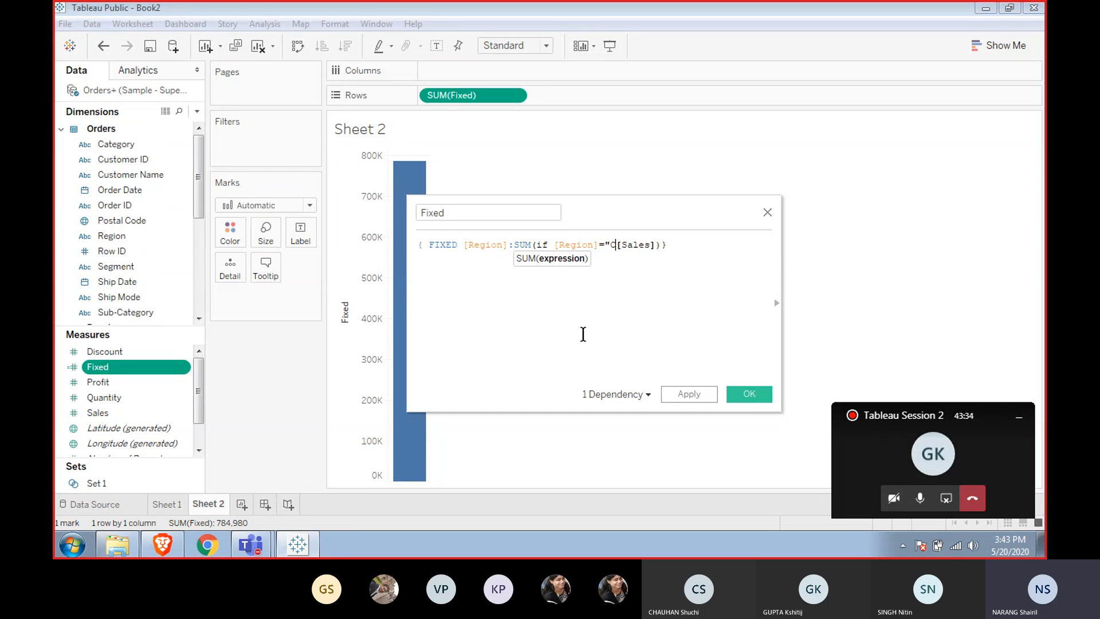
text(ente)
text(a)
text(l)
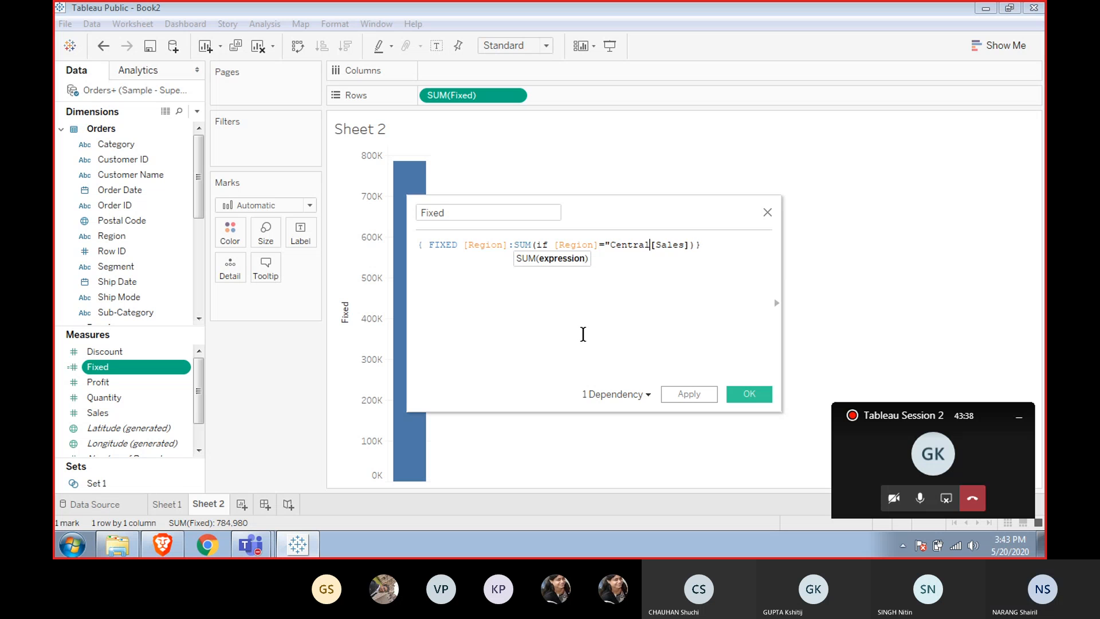
text(" the)
key(Return)
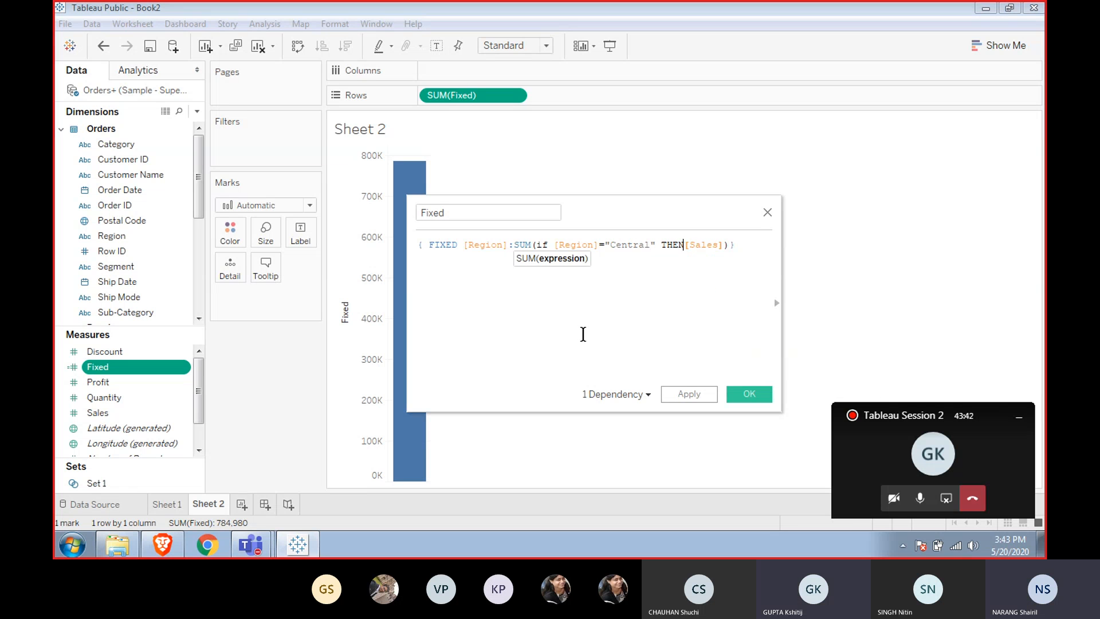
key(Right)
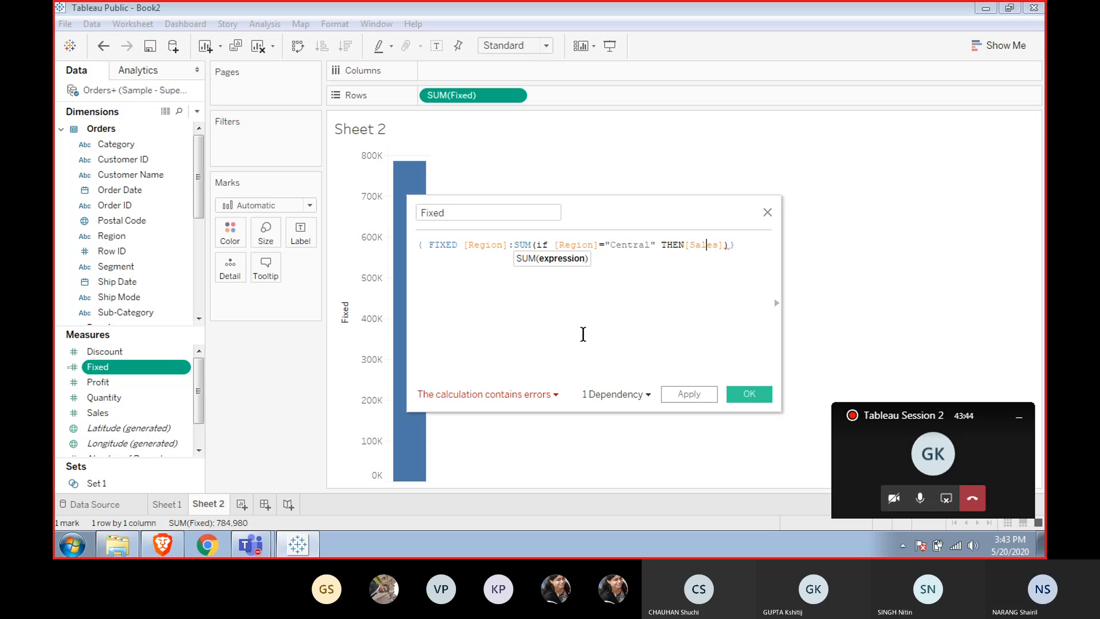
key(Right)
key(Right)
key(Right)
text(end)
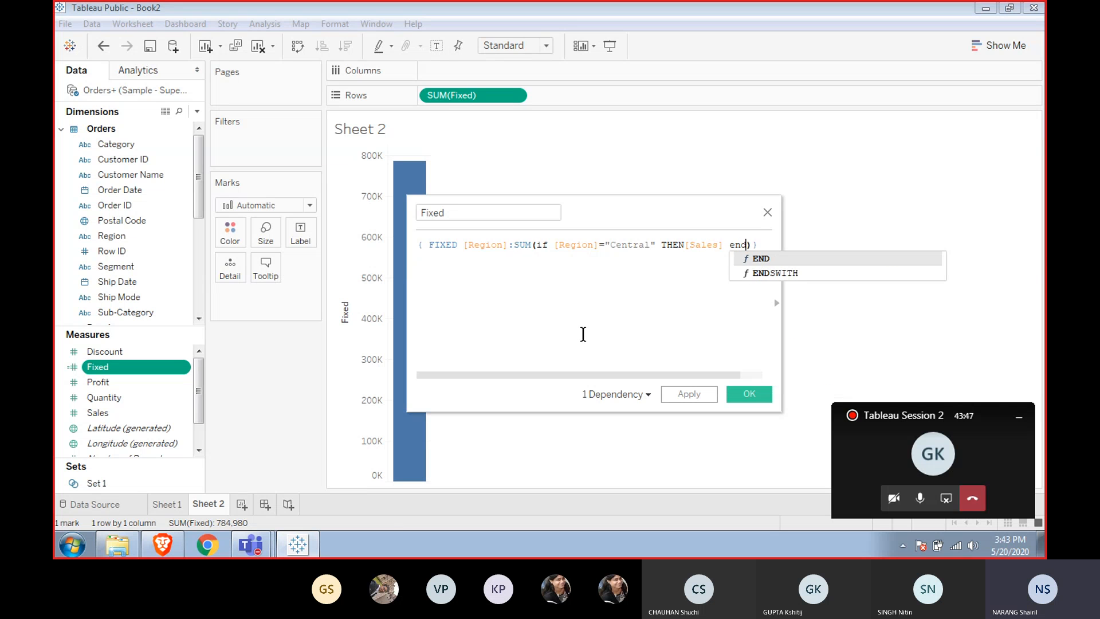
key(Return)
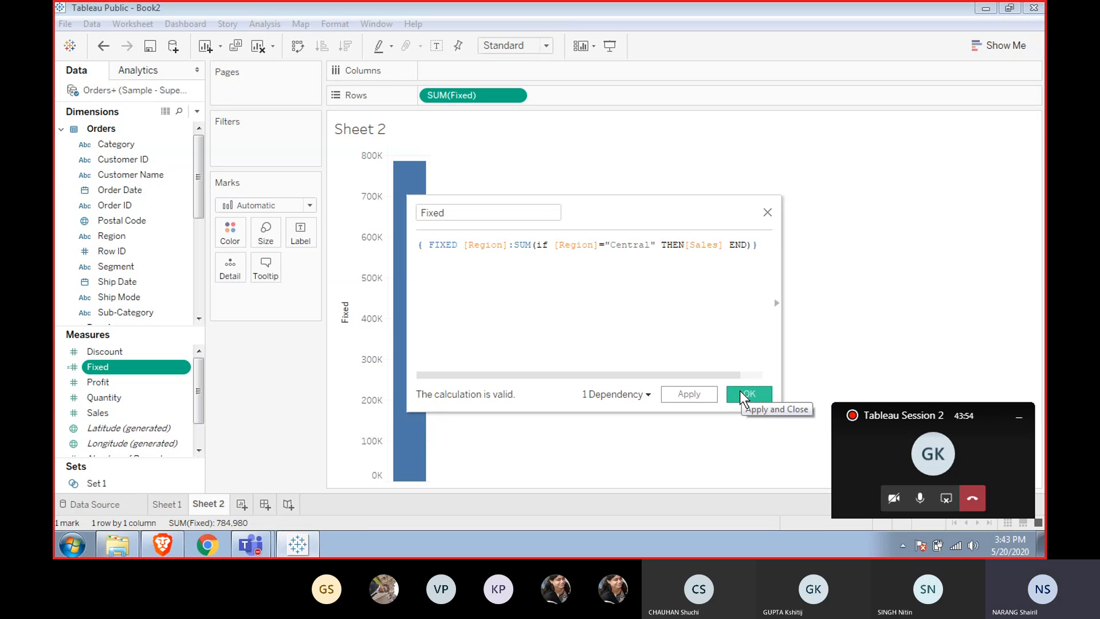
Apply the edited Fixed calculation and inspect the resulting bar's value.
drag(680, 216, 866, 184)
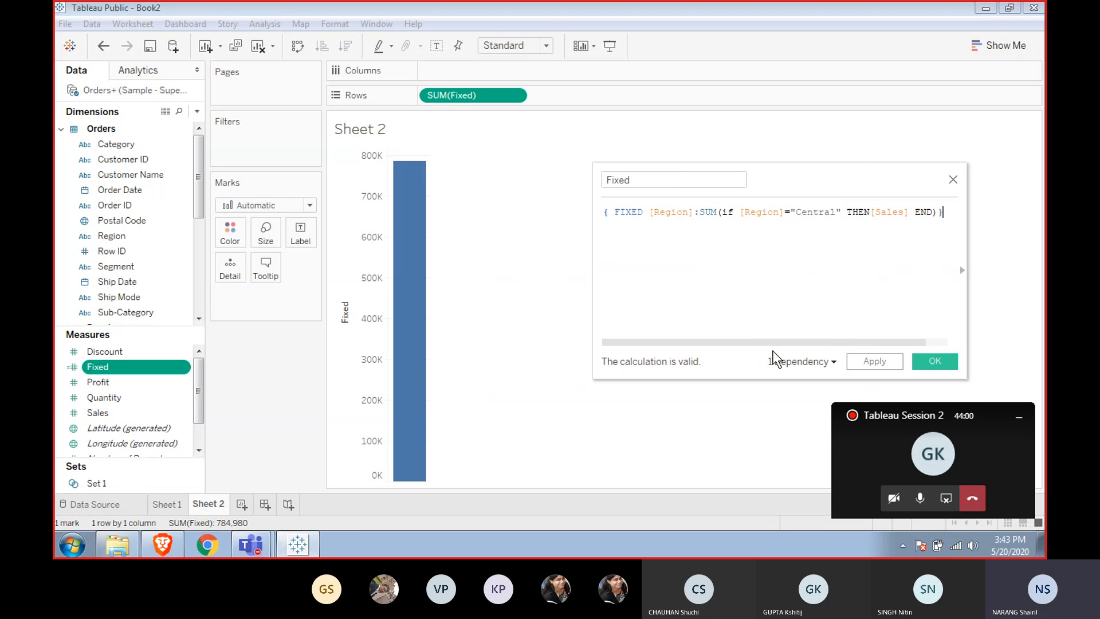
click(874, 362)
mouse_move(384, 228)
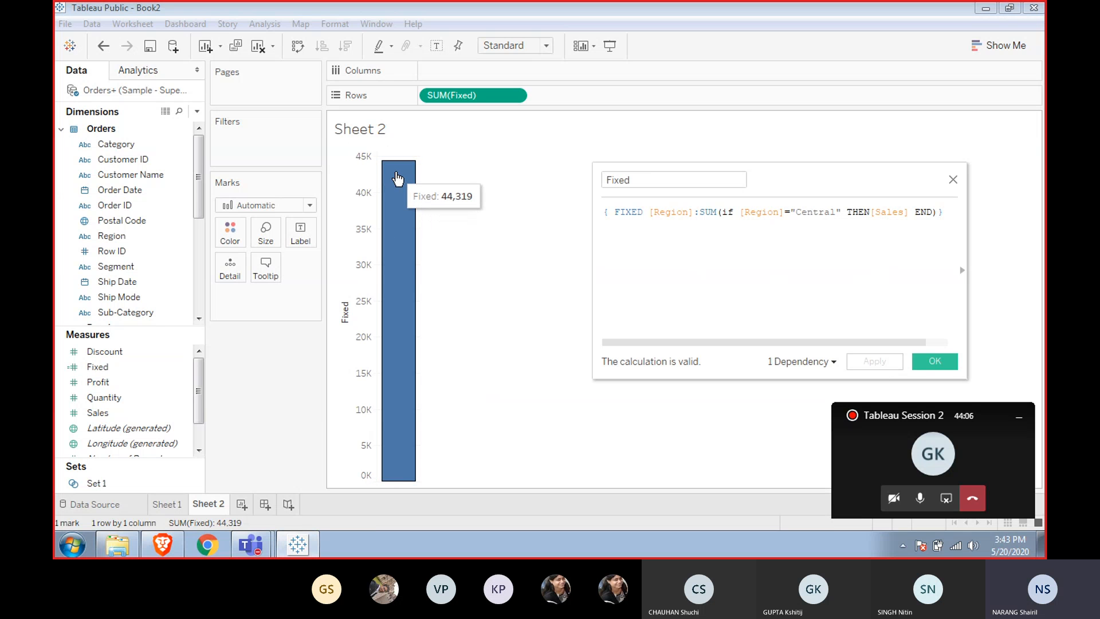
click(397, 179)
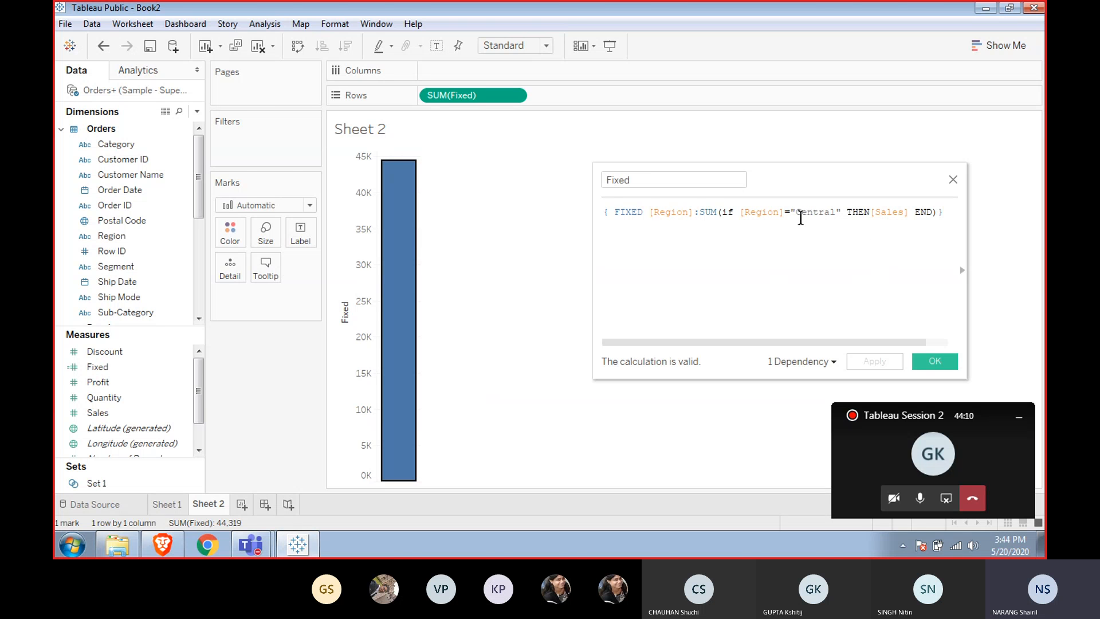
Remove the Central-only IF condition so the Fixed formula reads { FIXED [Region]:SUM([Sales])}, and save it.
mouse_move(394, 217)
drag(724, 212, 855, 212)
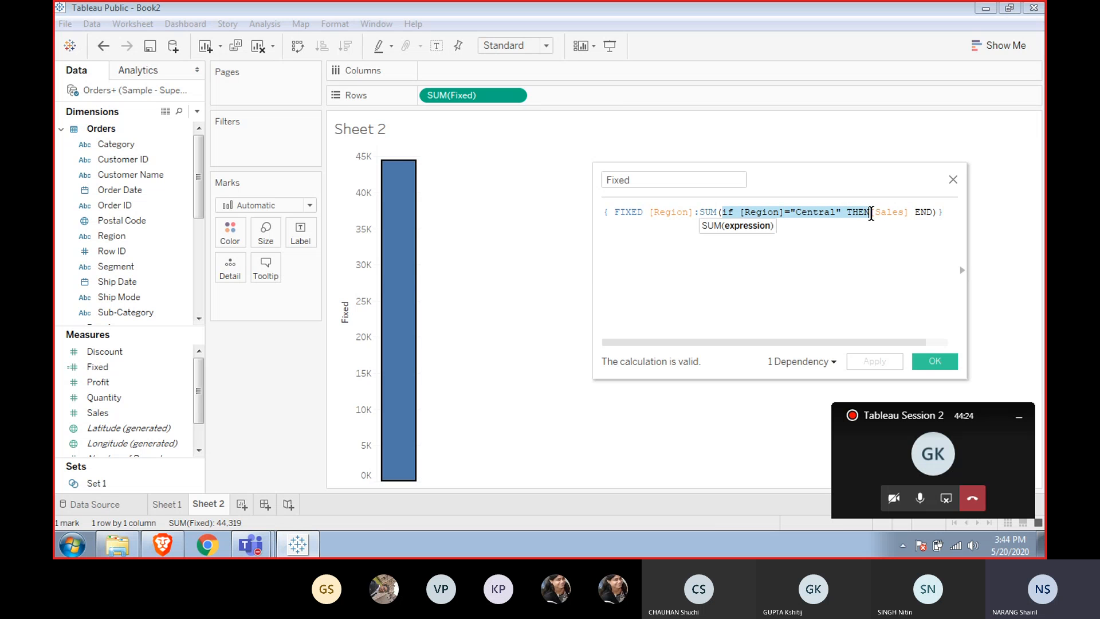
key(Delete)
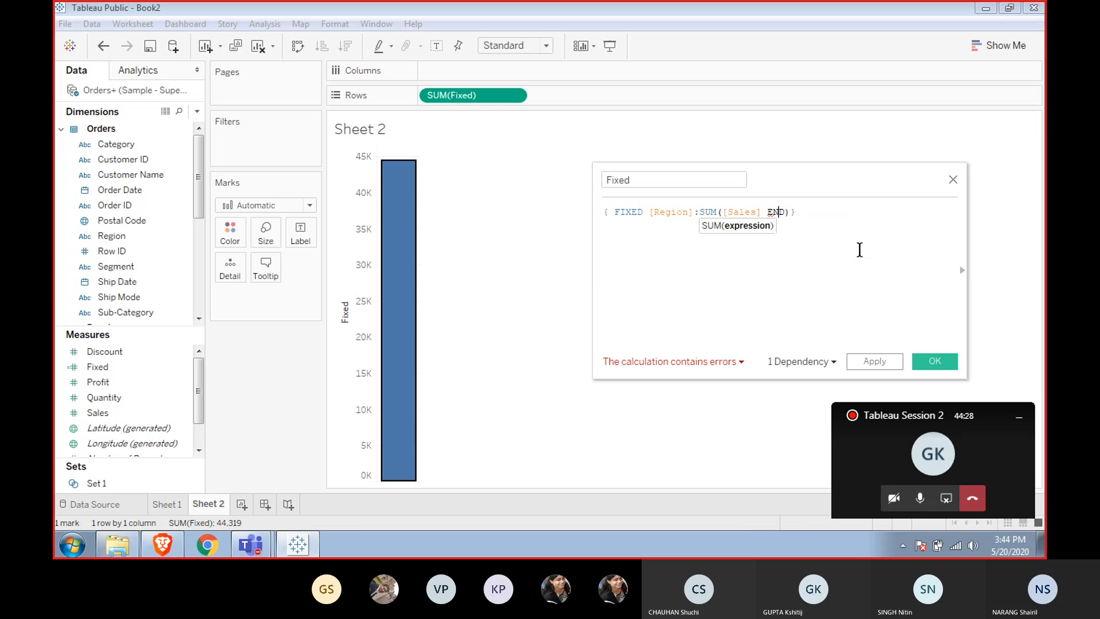
key(BackSpace)
key(BackSpace)
key(Delete)
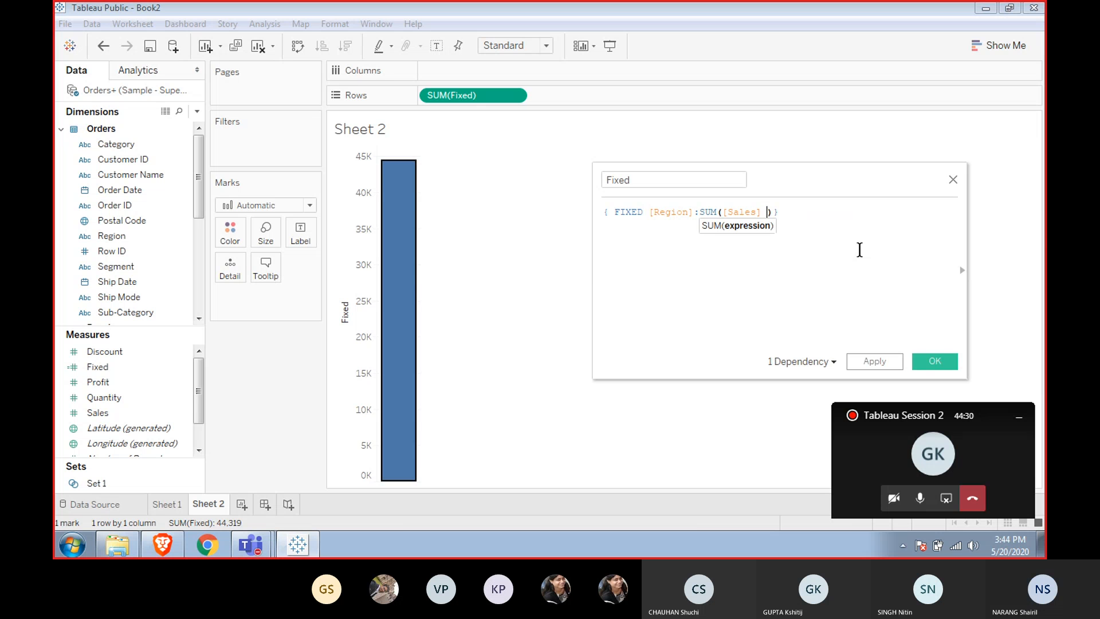
key(BackSpace)
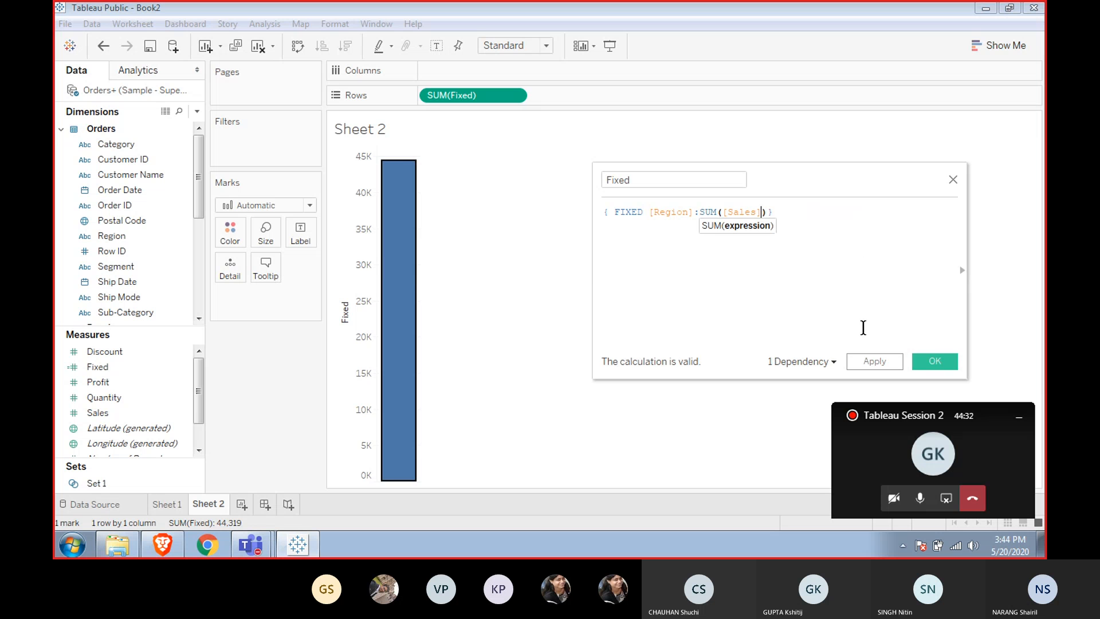
click(946, 366)
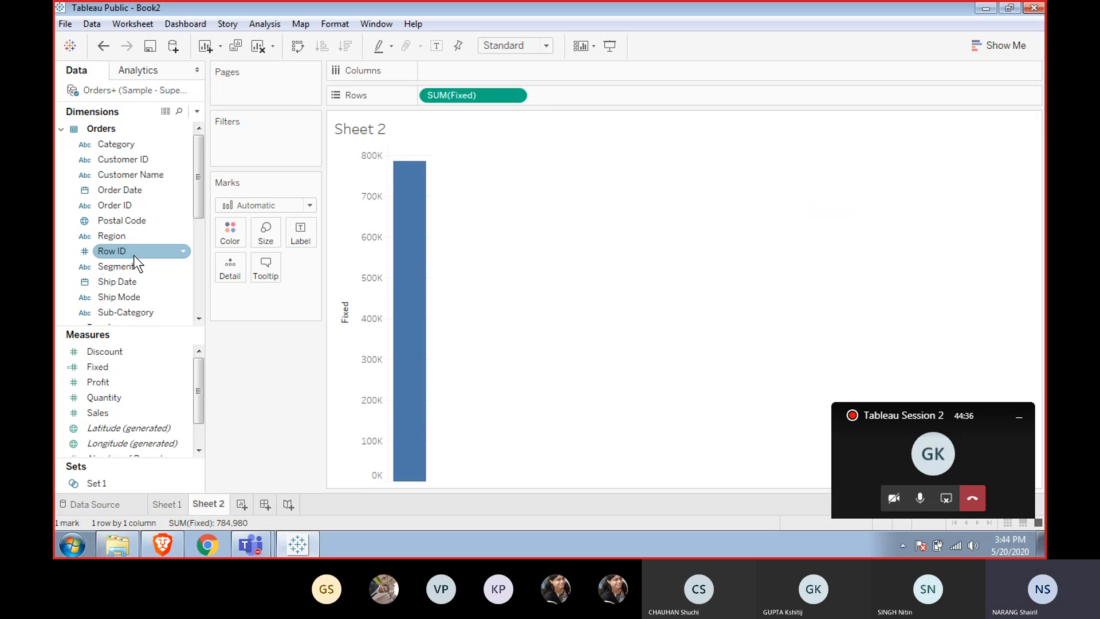
Add a Region filter to the view keeping only Central.
drag(110, 236, 249, 150)
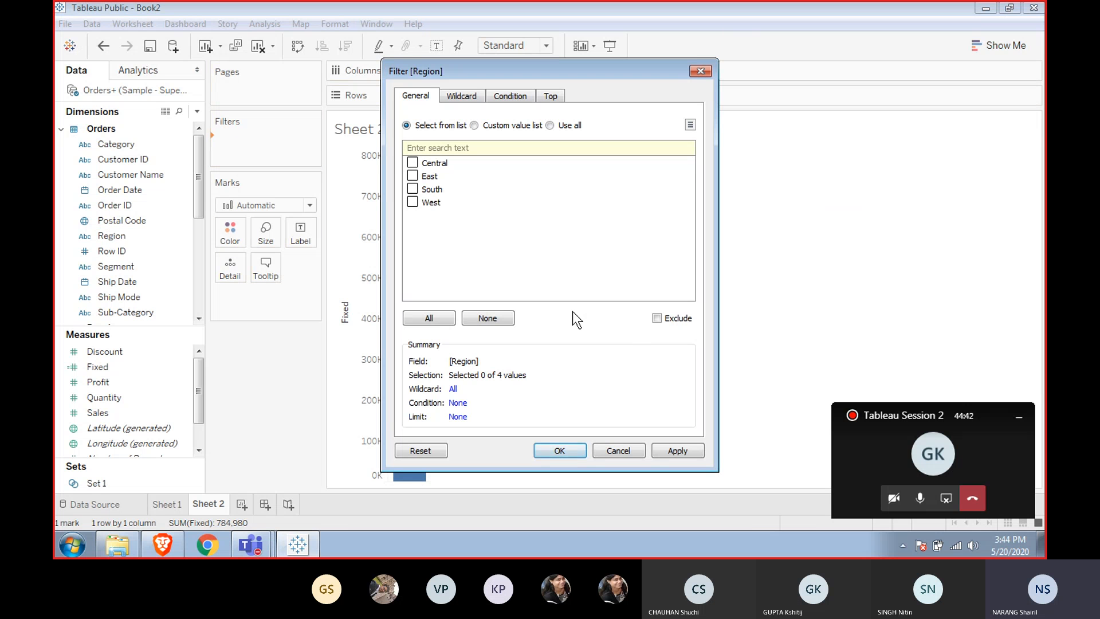
click(413, 163)
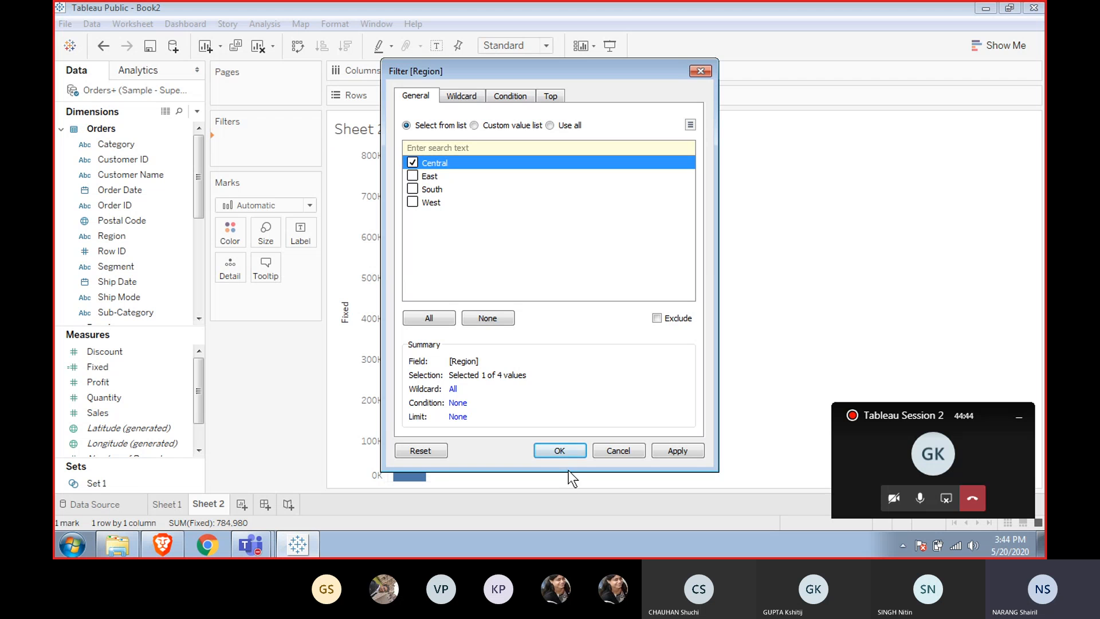
click(558, 451)
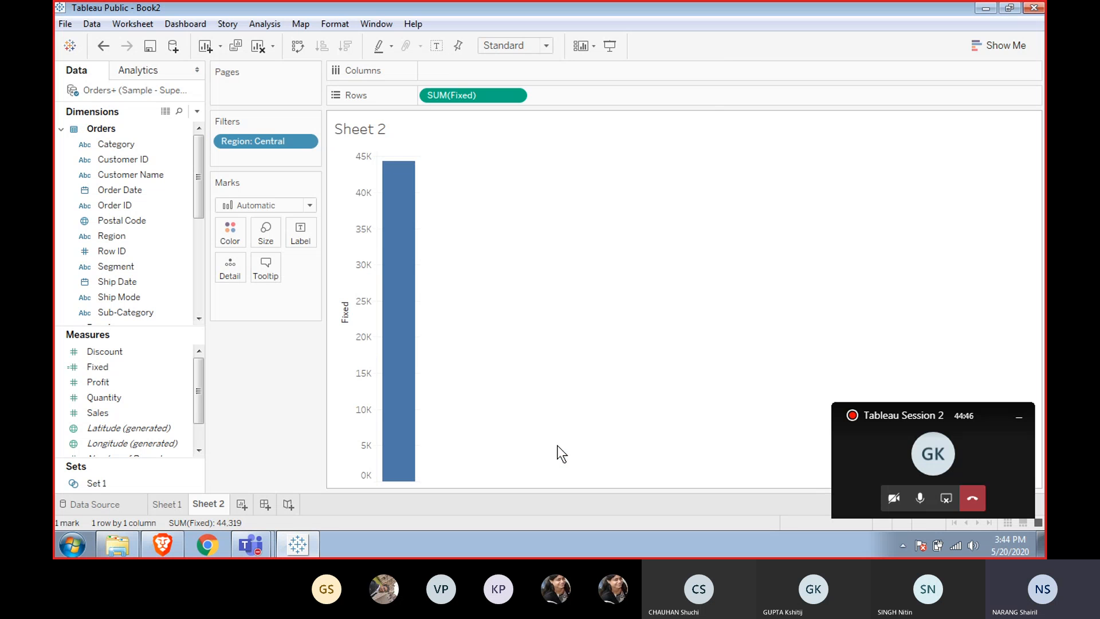
Clear the whole sheet of its fields and filter.
mouse_move(398, 222)
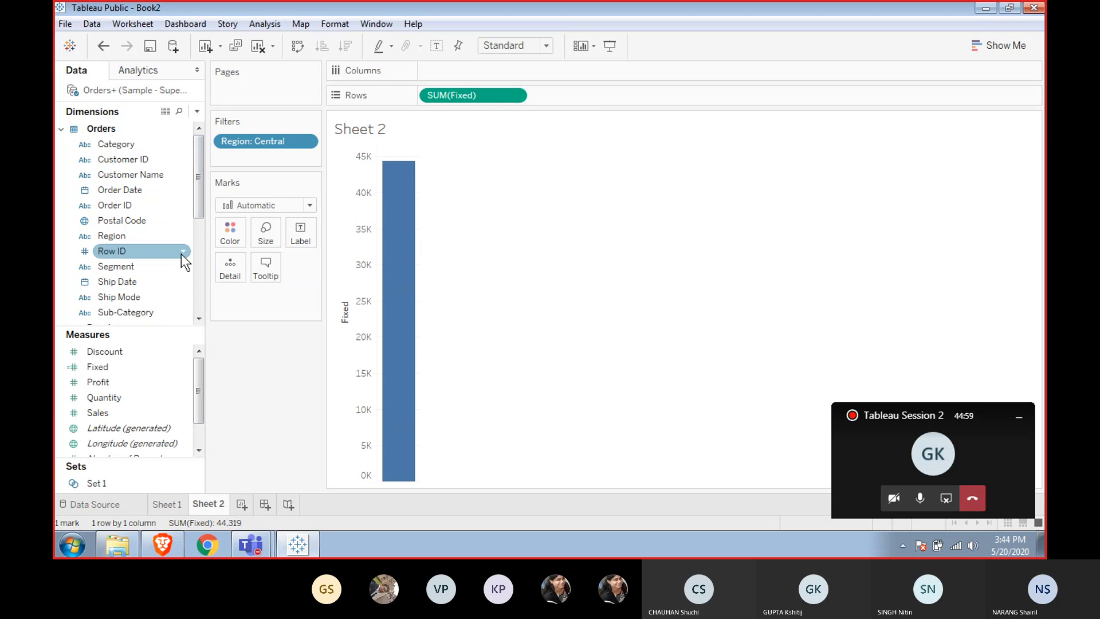
right_click(140, 366)
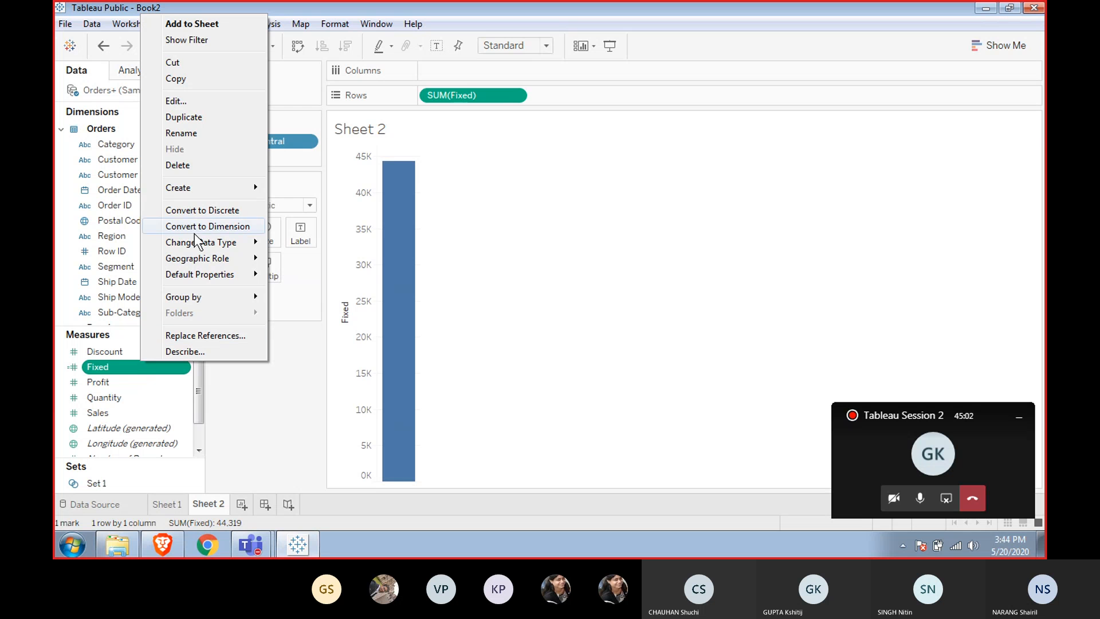
click(255, 403)
mouse_move(380, 246)
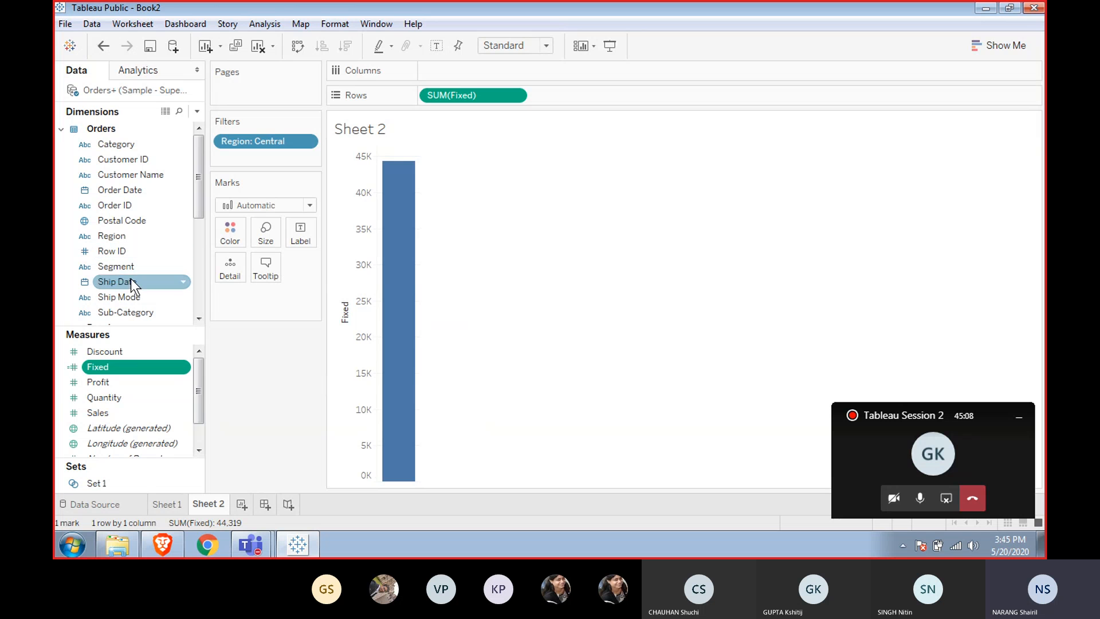
right_click(125, 365)
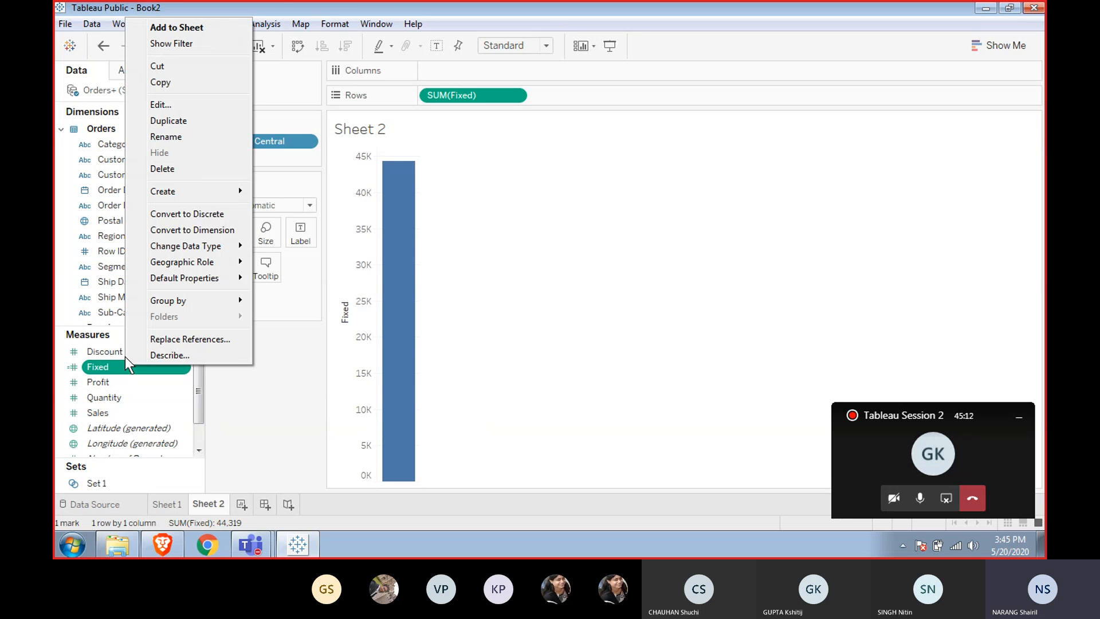
click(280, 424)
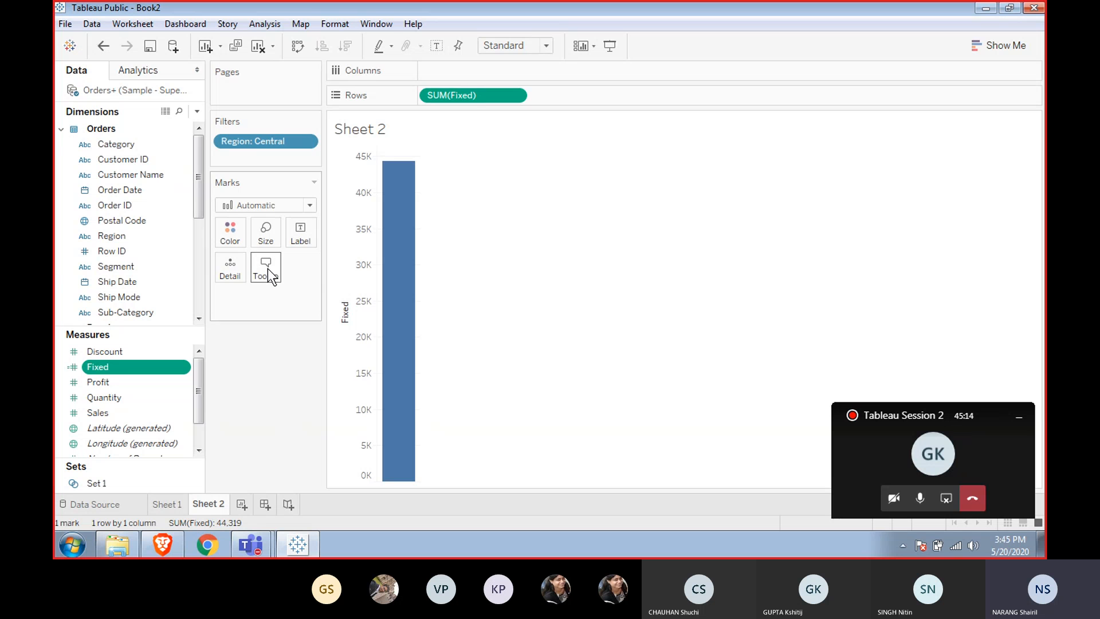
click(258, 48)
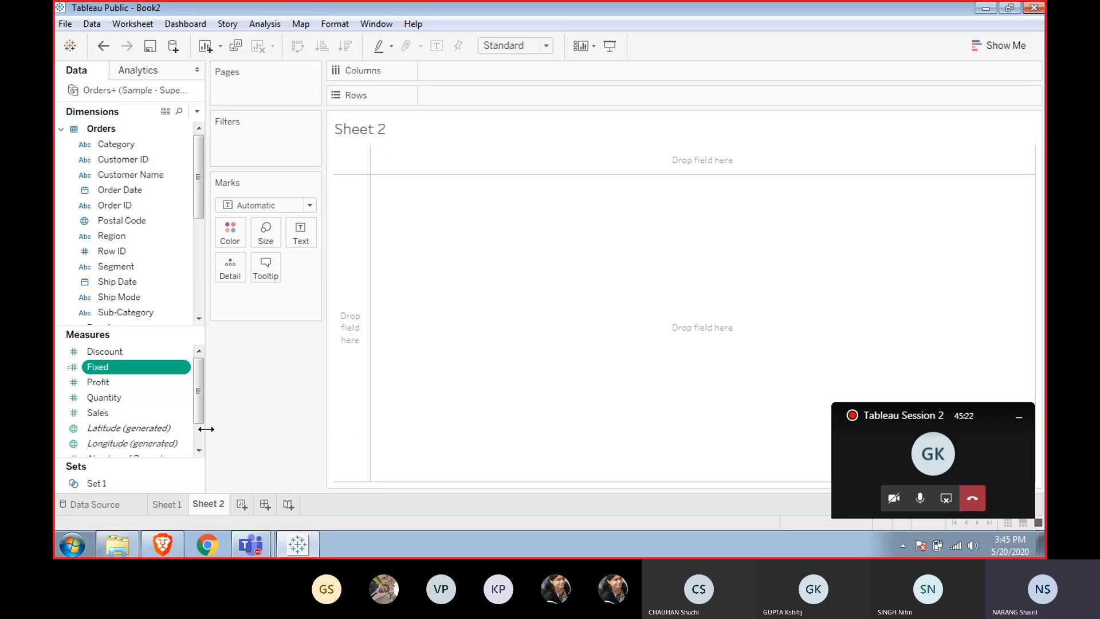
Build a text table with Region on rows showing Sales and Fixed side by side.
drag(200, 407, 197, 384)
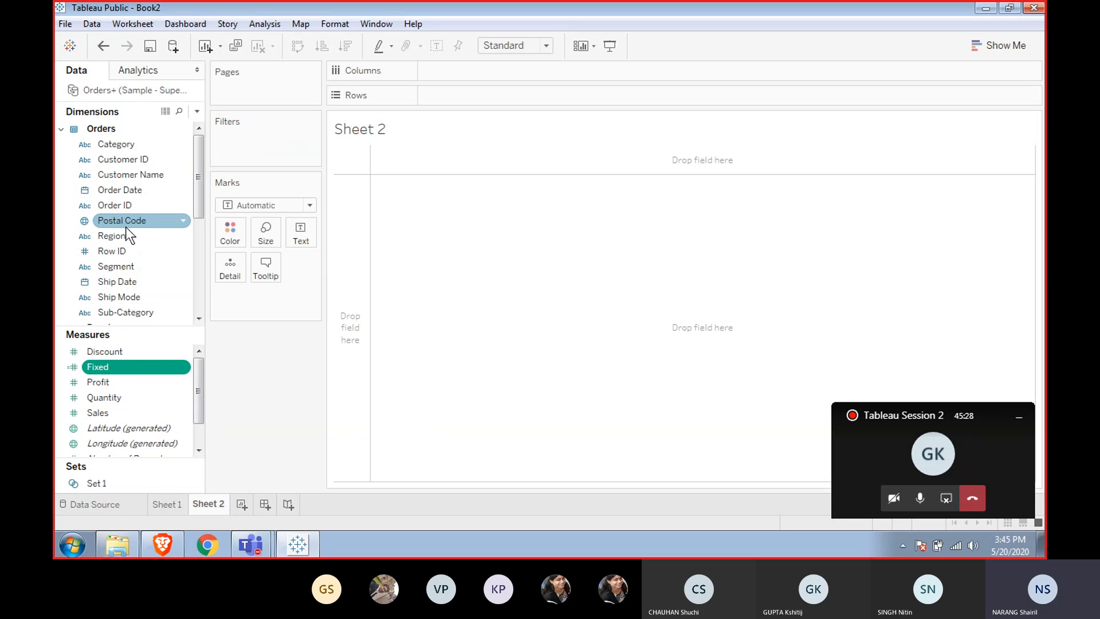
drag(108, 232, 349, 222)
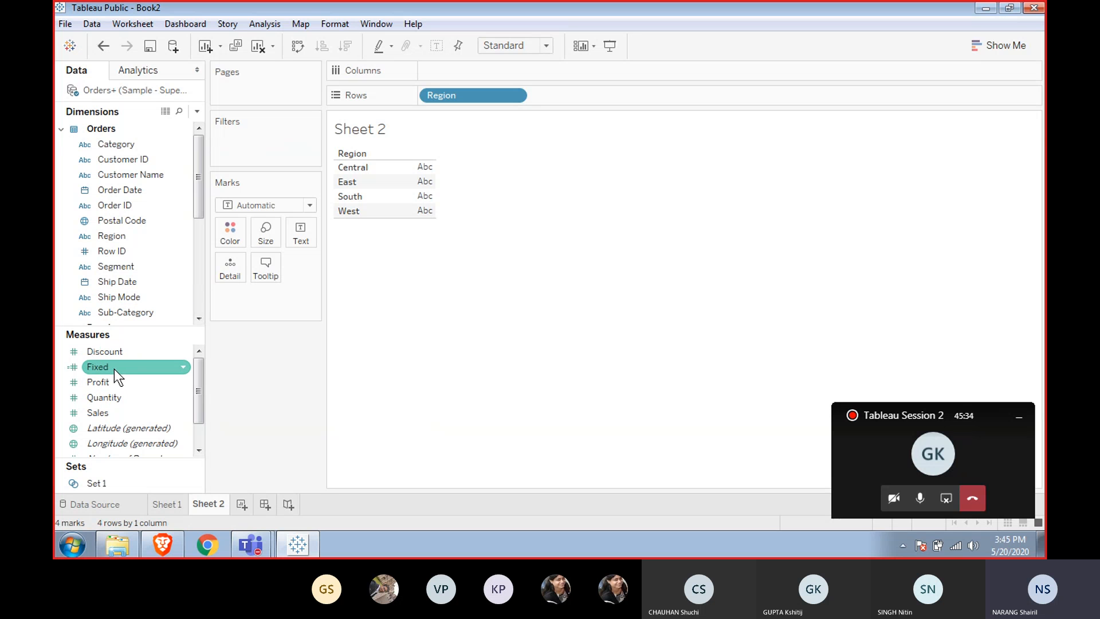
double_click(103, 409)
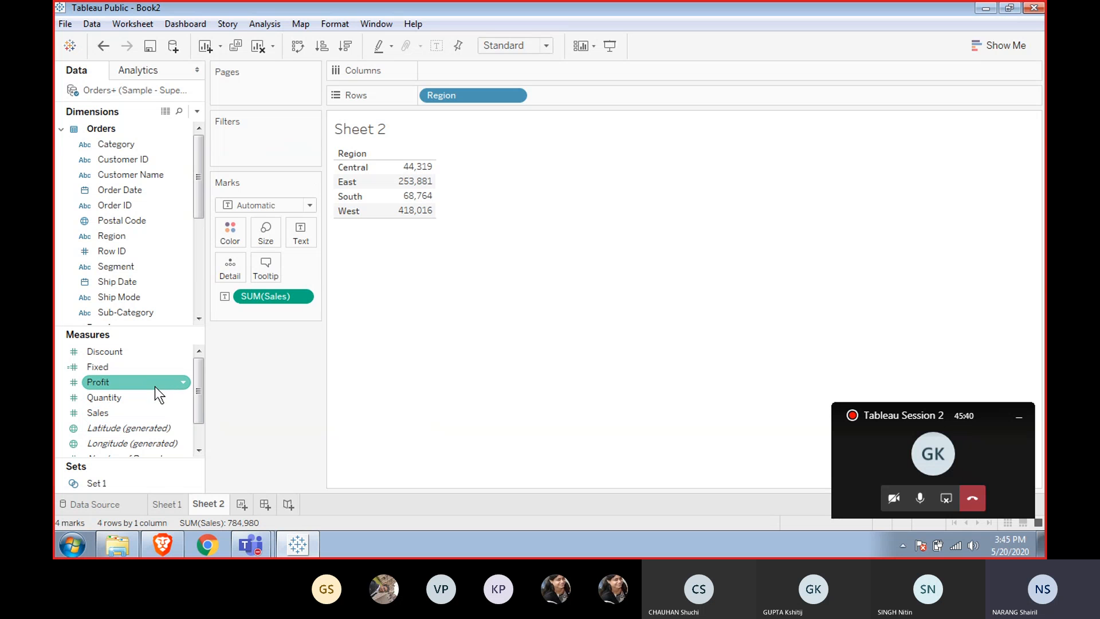
double_click(105, 367)
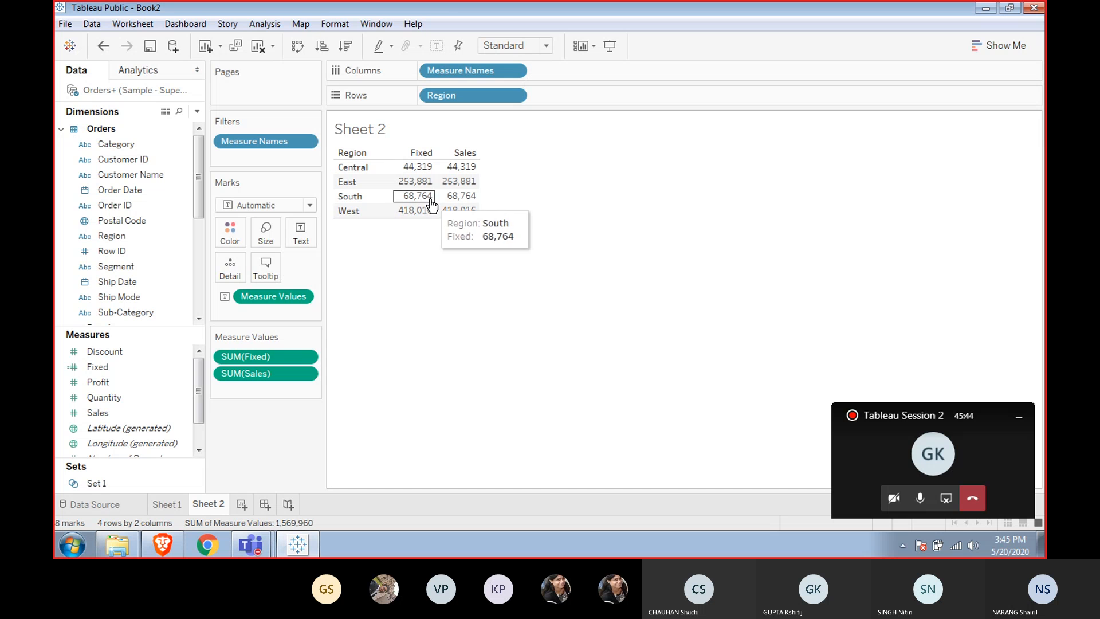
Create a new calculated field from Fixed and name it Include.
right_click(144, 370)
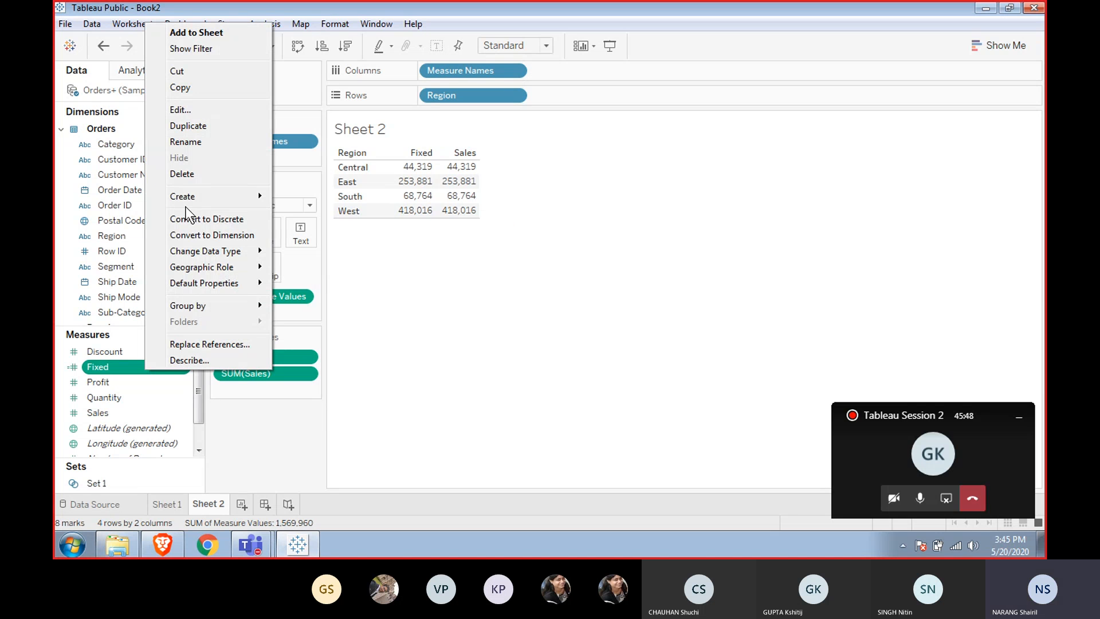
mouse_move(206, 199)
click(343, 195)
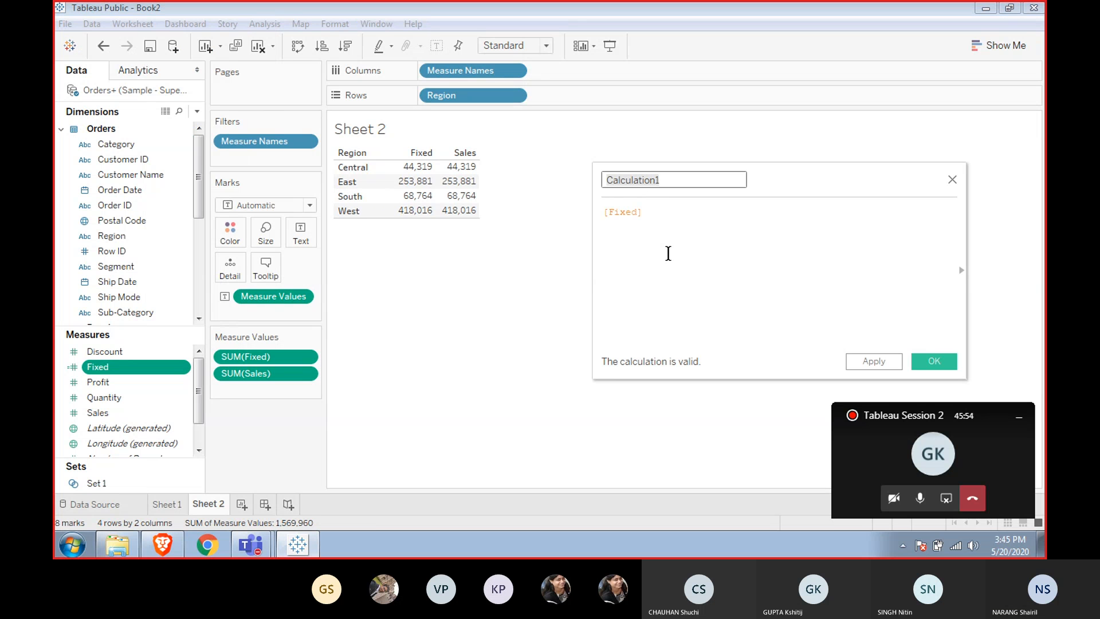
text(Include)
key(Tab)
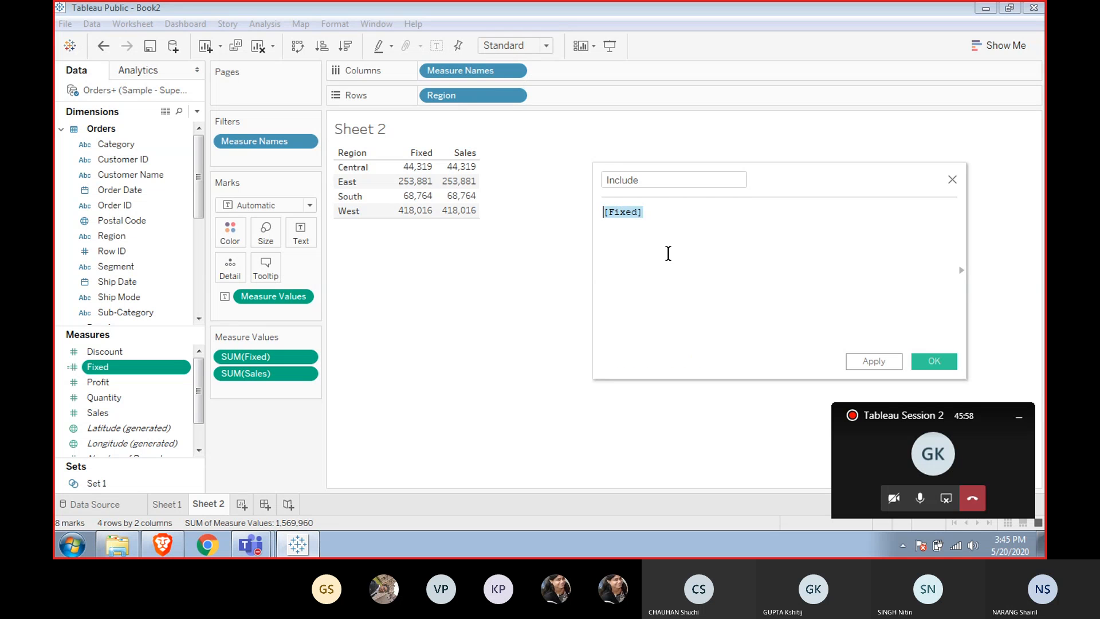
Write the Include formula as { INCLUDE [Segment]:SUM([Sales])}, apply it and close the editor.
text(i)
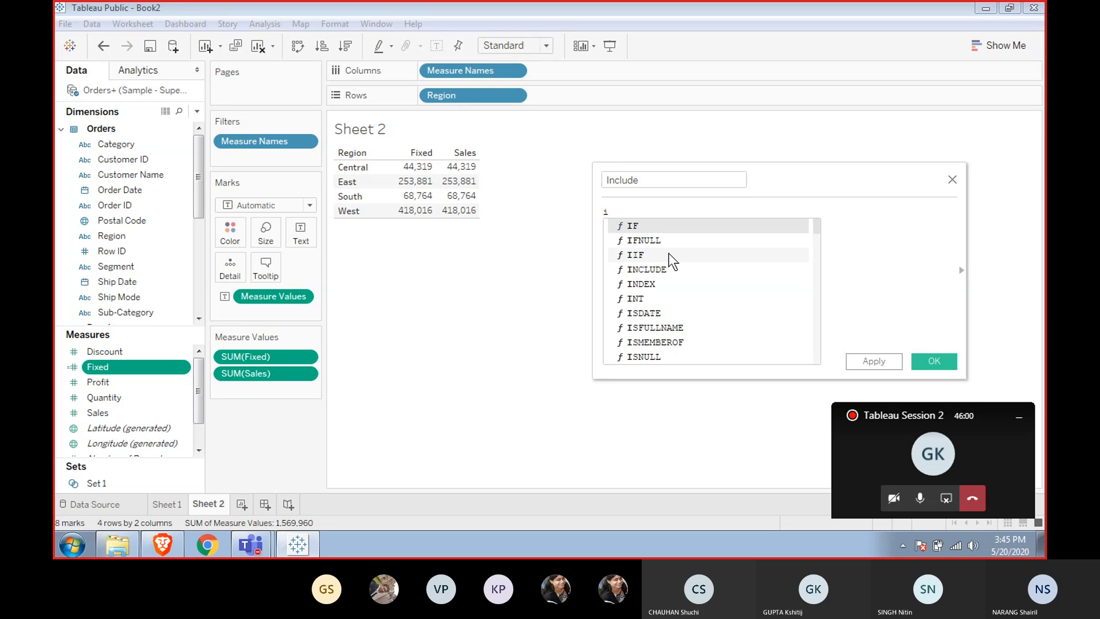
text(n)
key(Return)
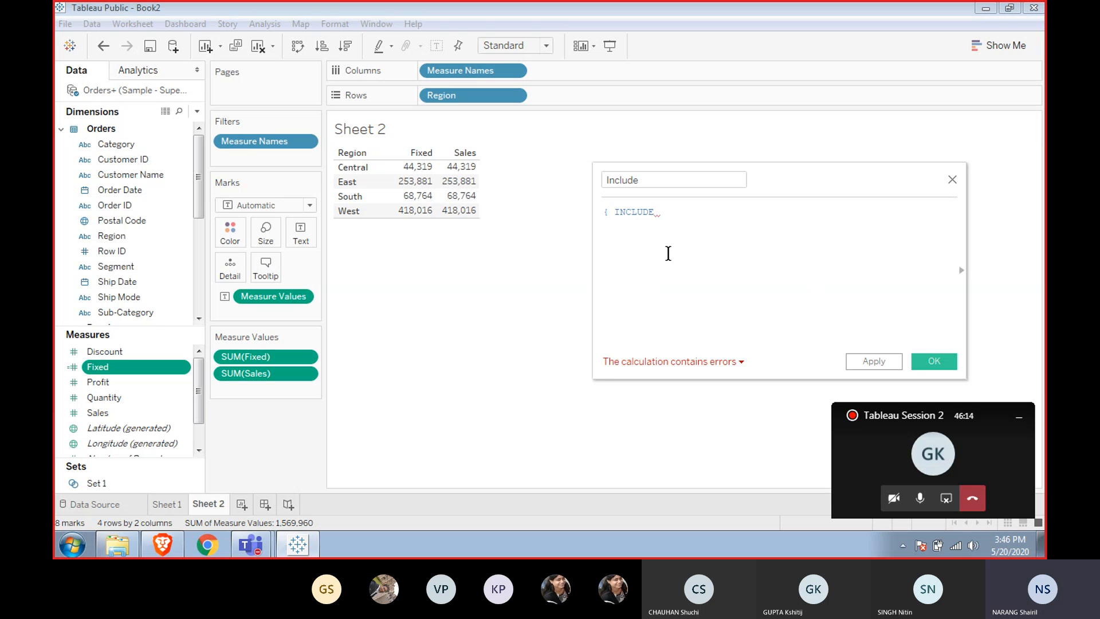
text(se)
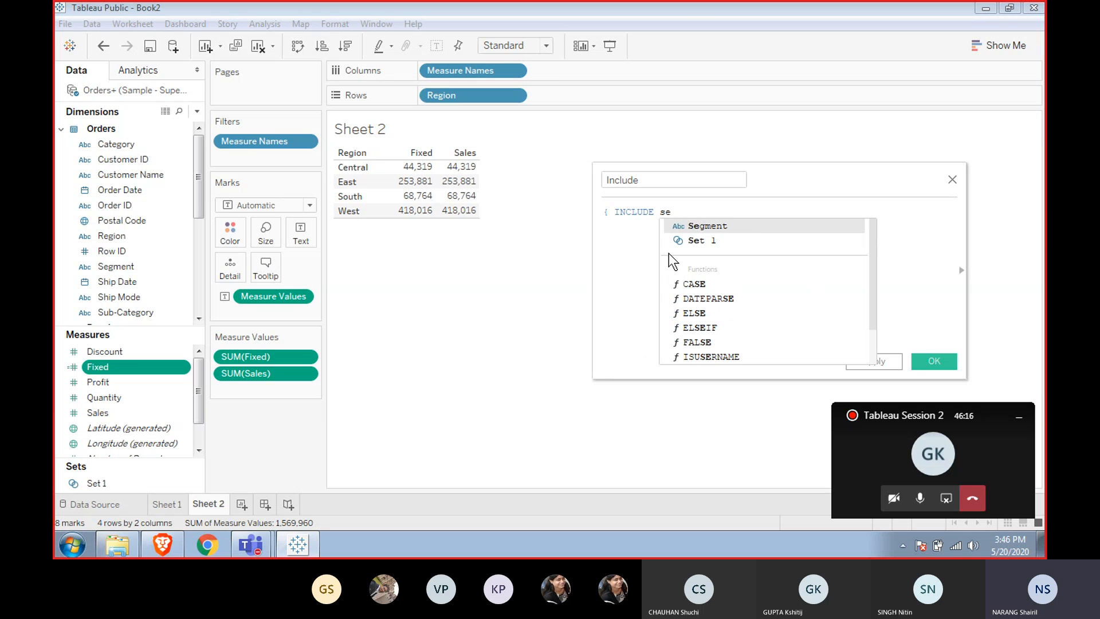
key(Return)
text(:)
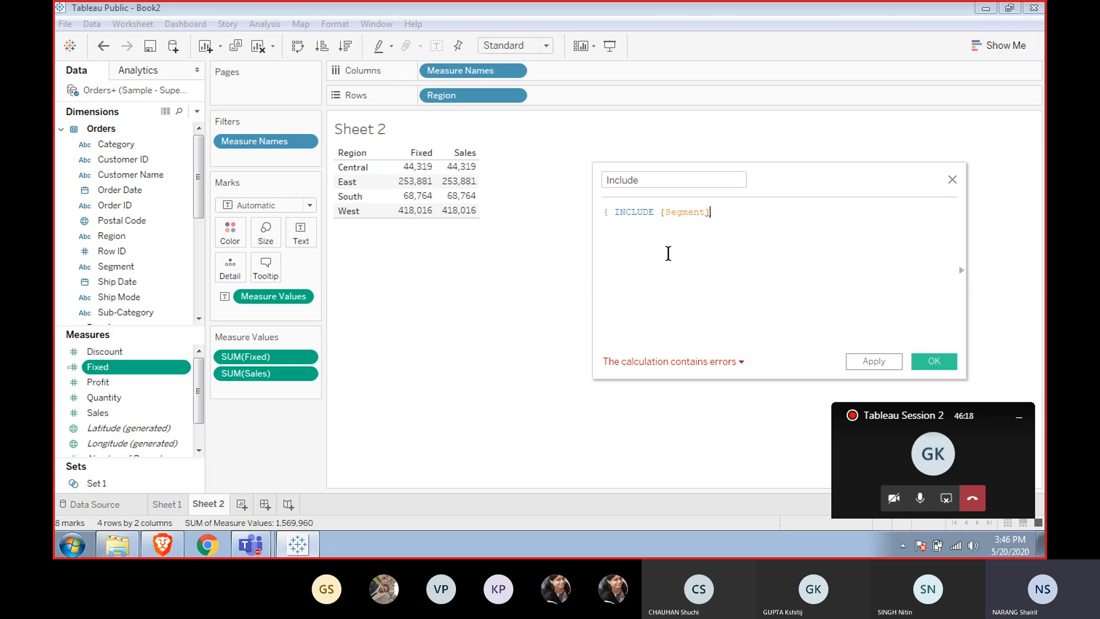
text(sum)
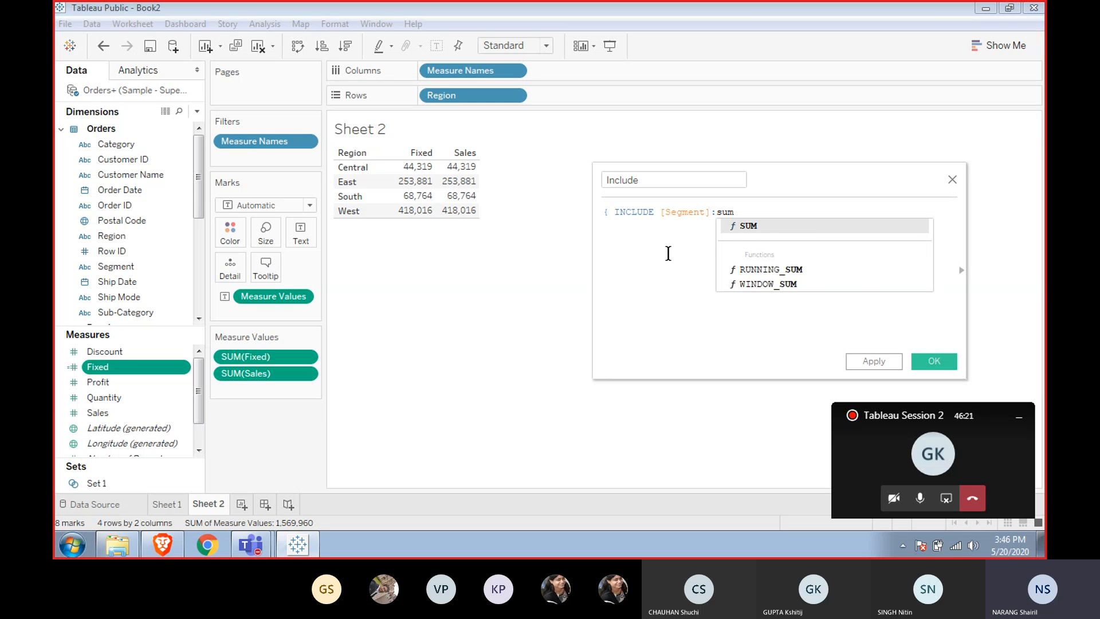
key(Return)
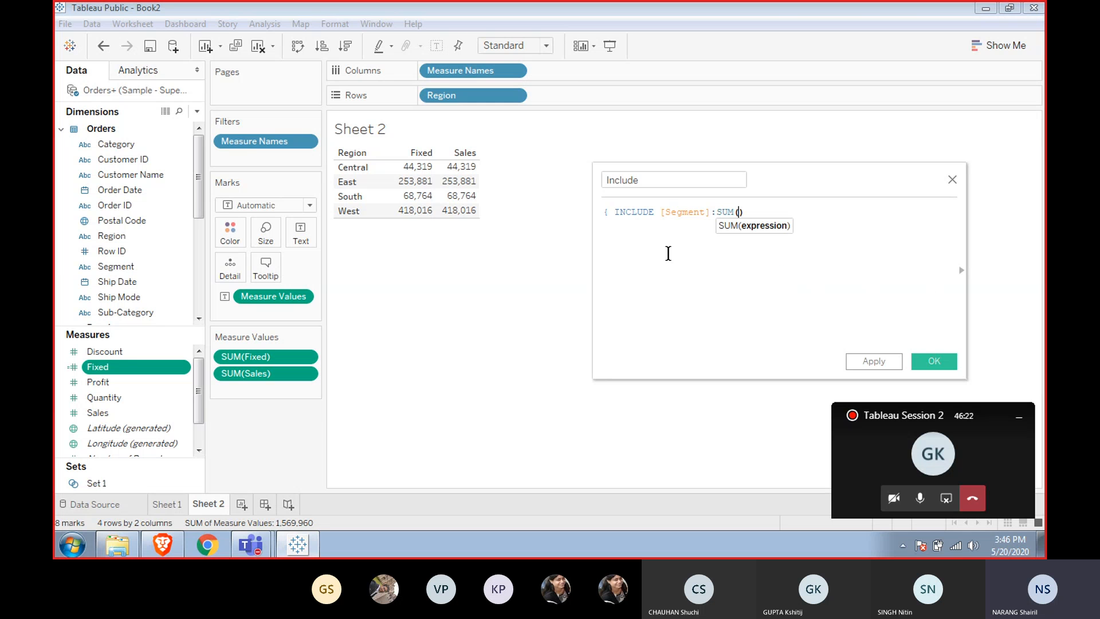
text(sales)
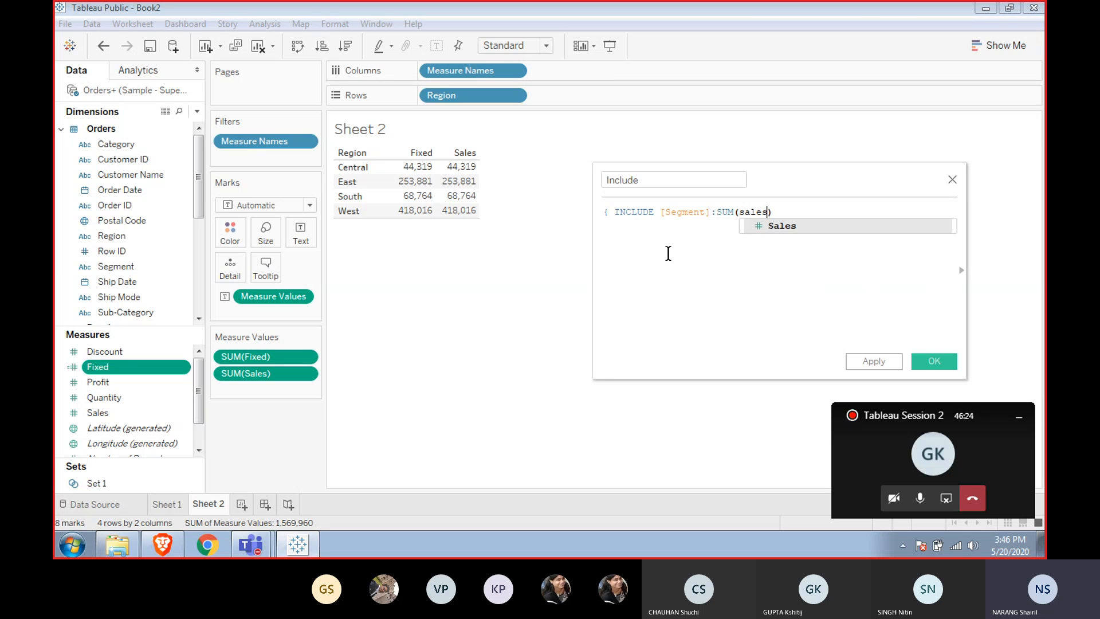
key(Return)
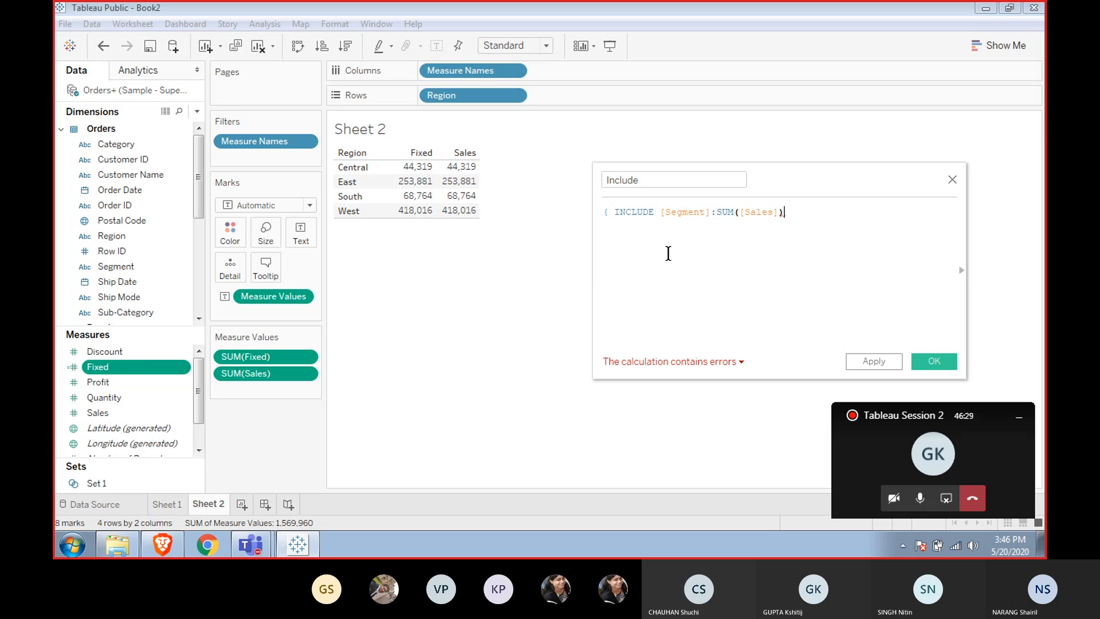
text(})
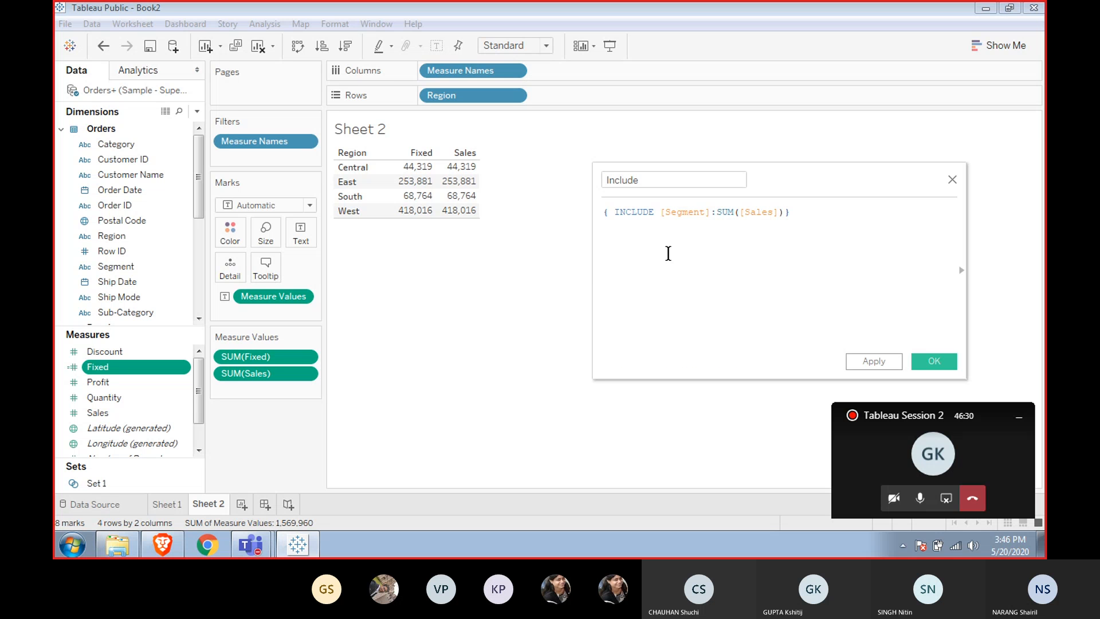
key(Return)
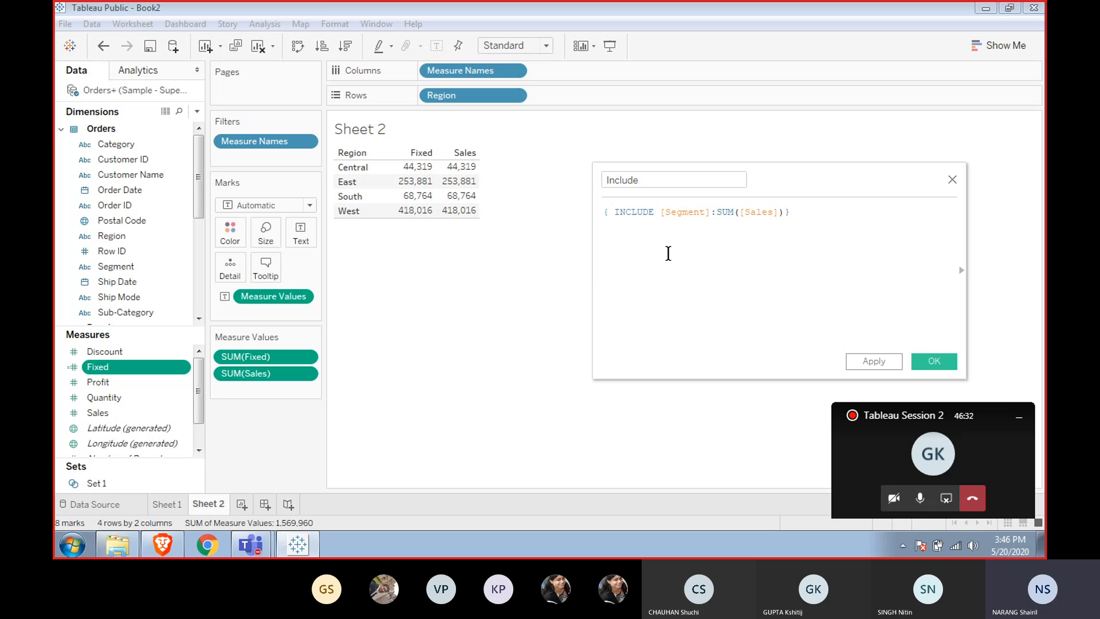
click(864, 356)
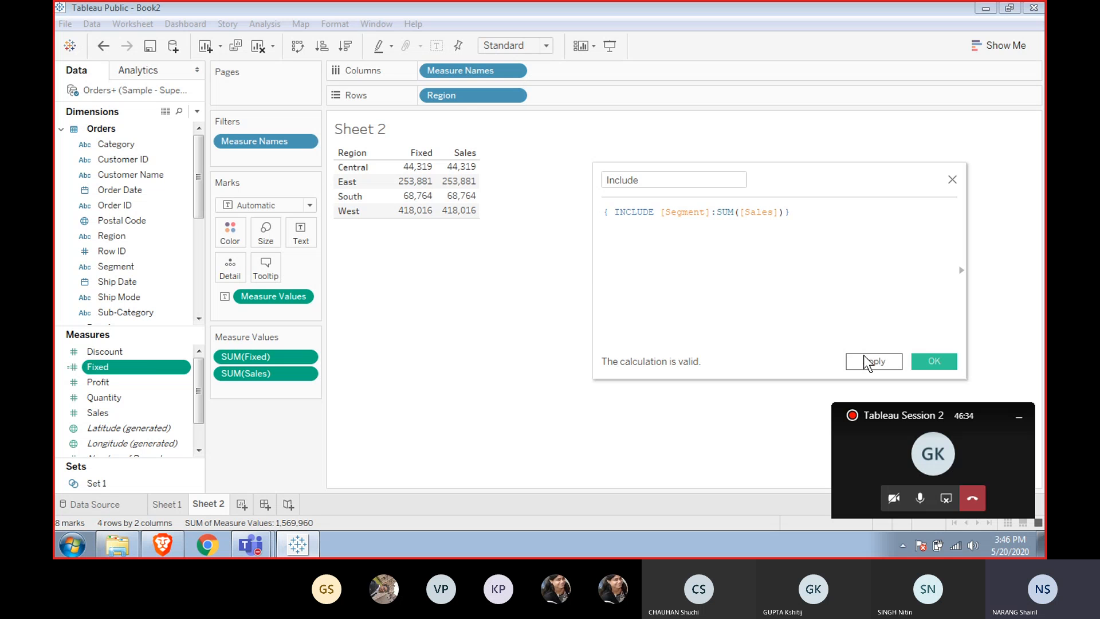
click(927, 361)
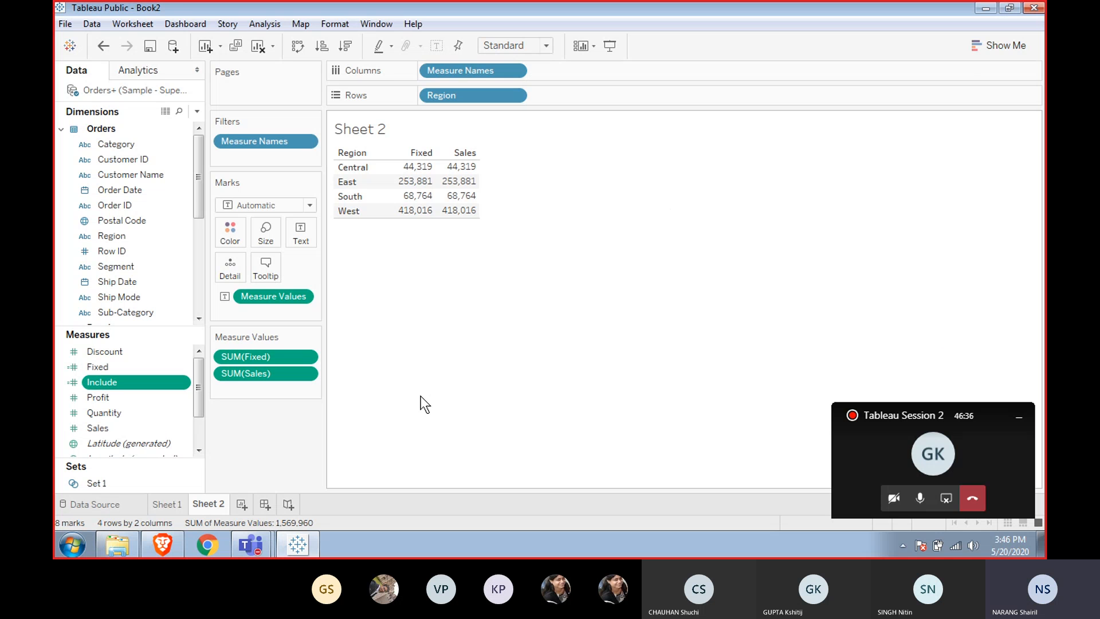
Create a new calculated field from Include and name it Exclude.
right_click(136, 386)
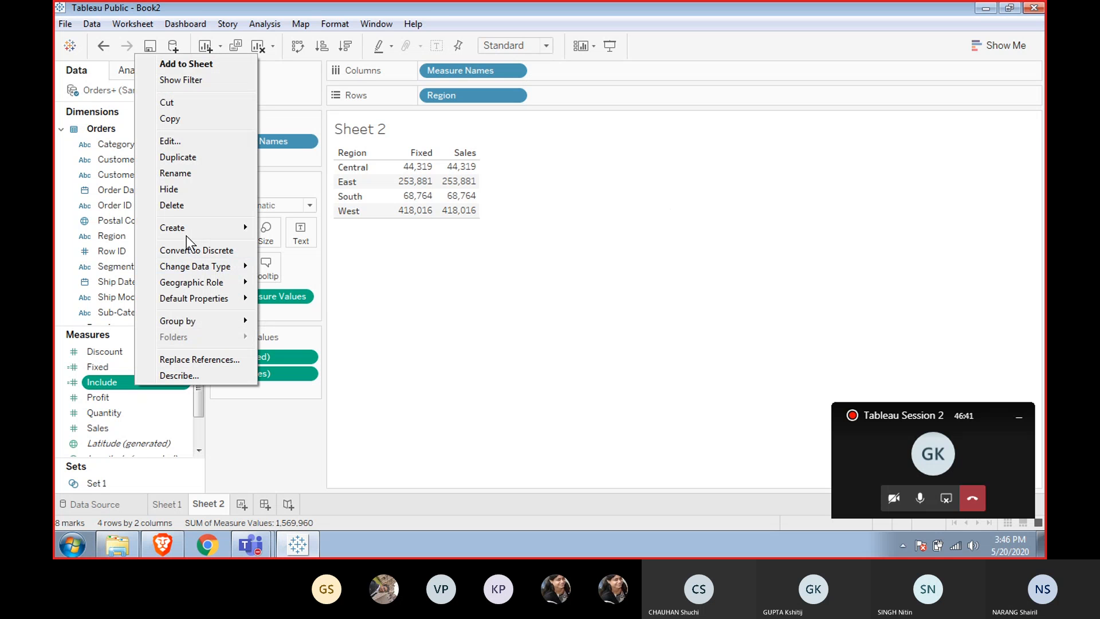
mouse_move(158, 231)
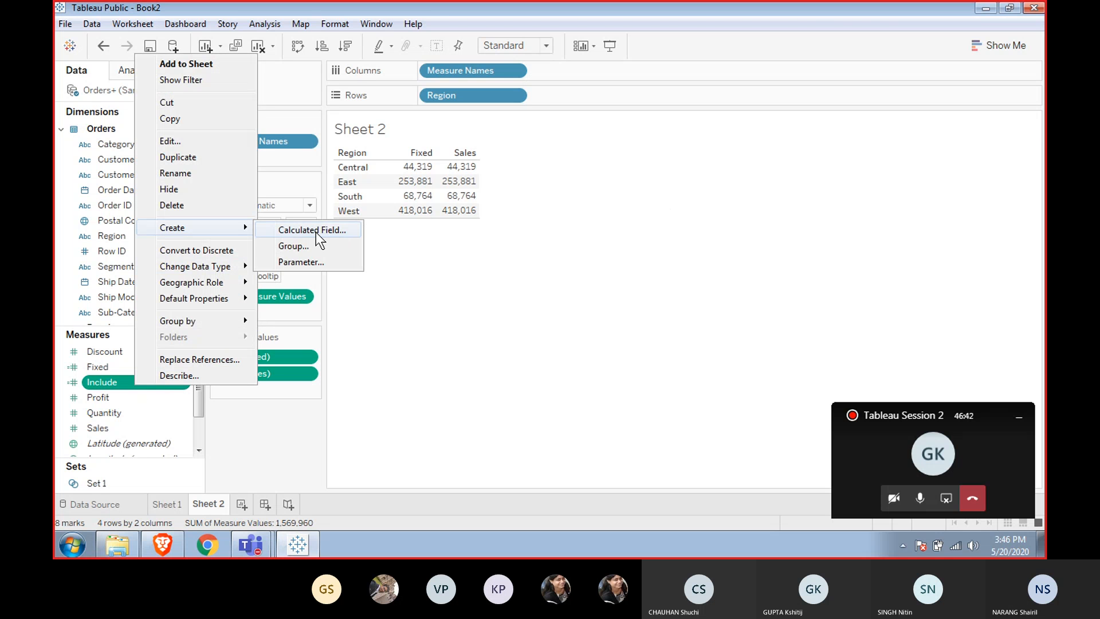
click(315, 232)
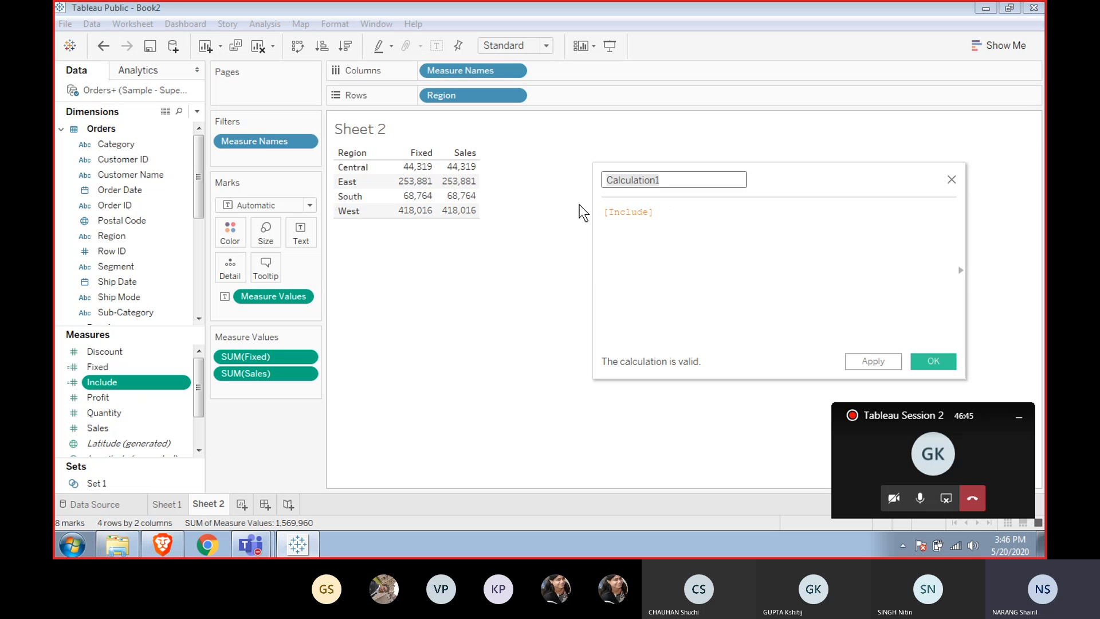
text(Exclude)
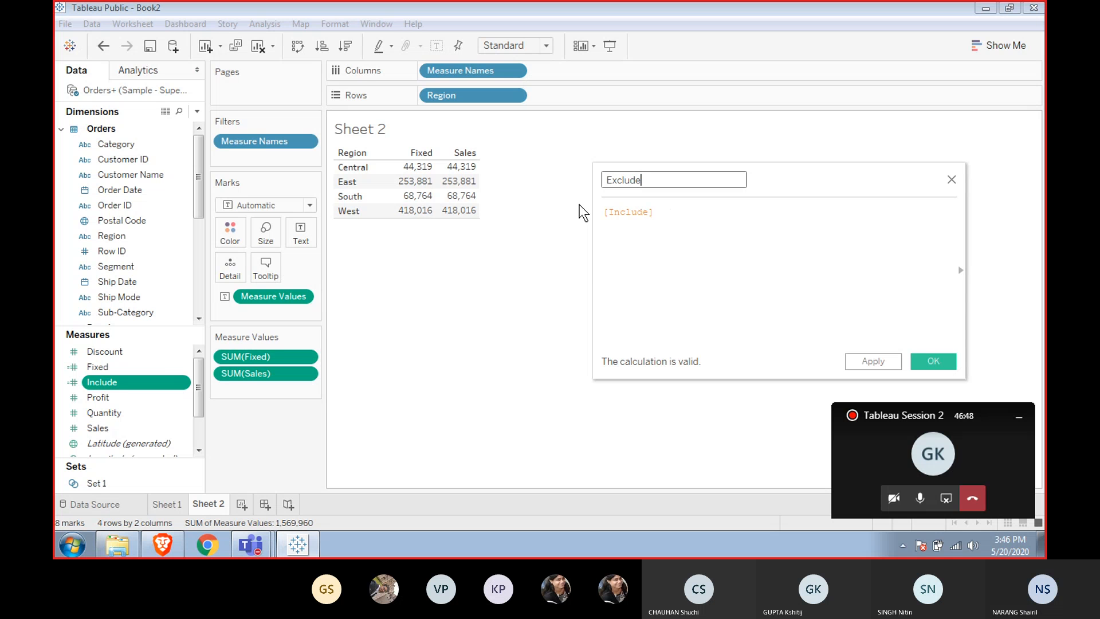
key(Tab)
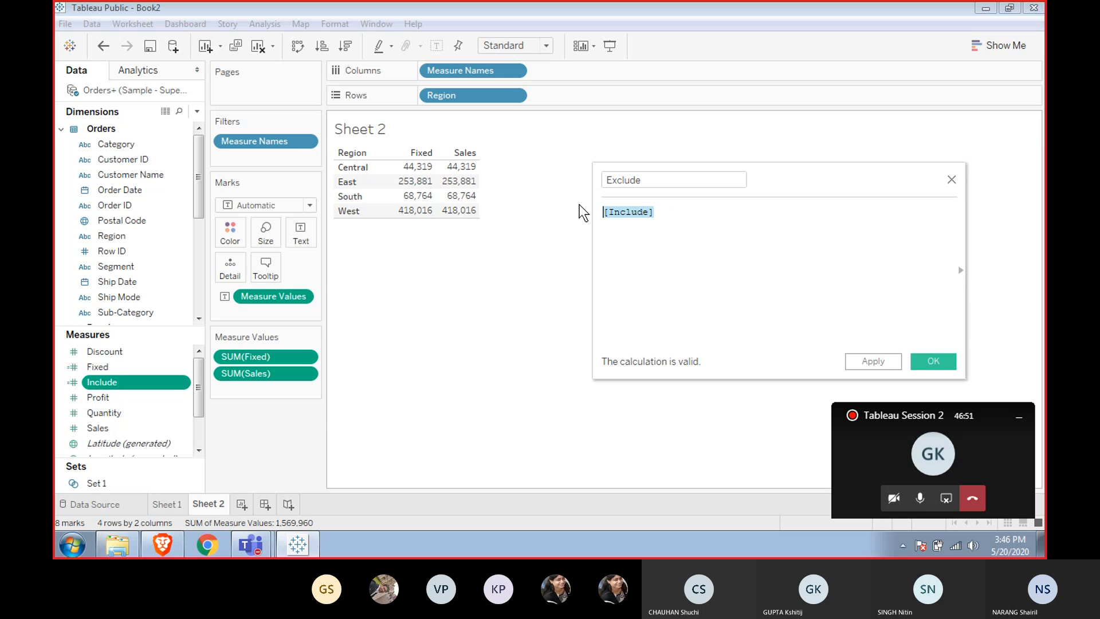
Write the Exclude formula as { EXCLUDE [Region]:SUM([Sales])} and close the editor with OK.
text({ EXCLUDE)
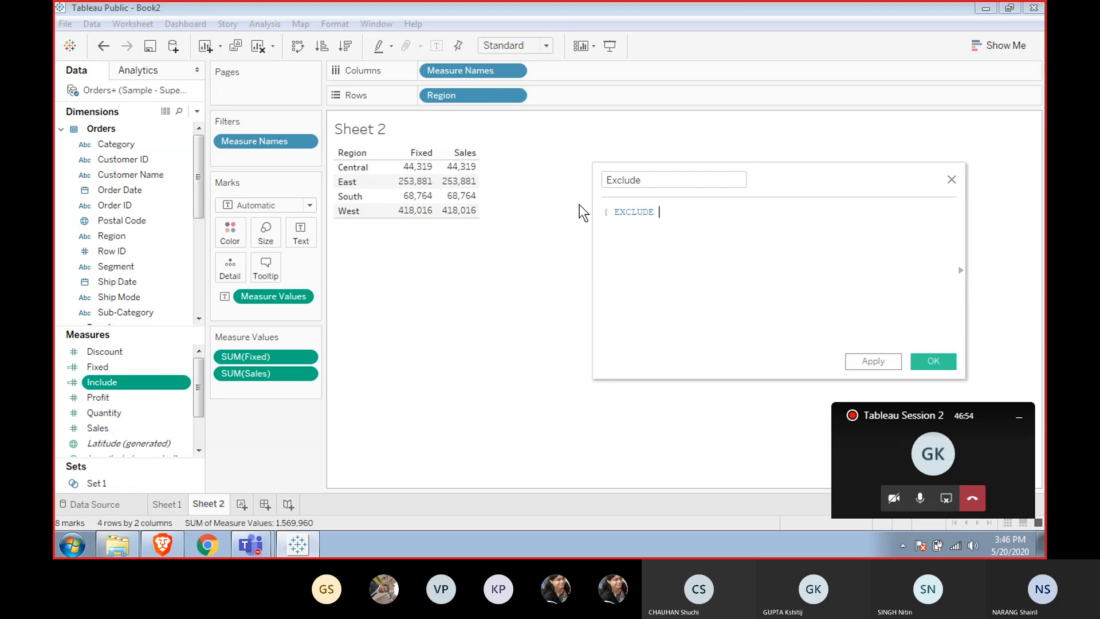
text( re)
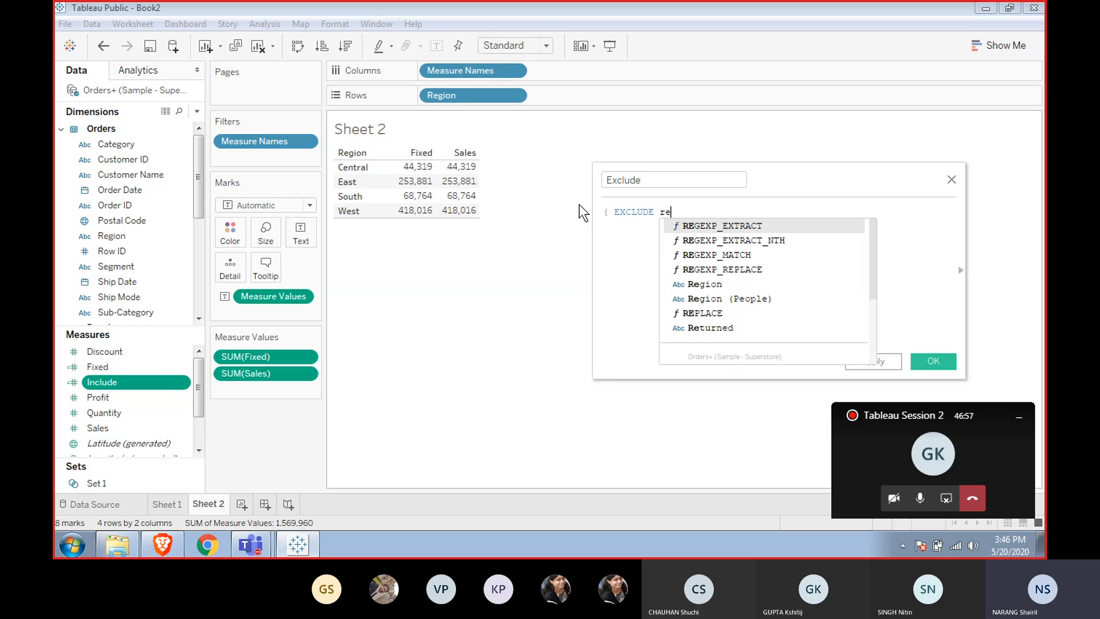
text(gi)
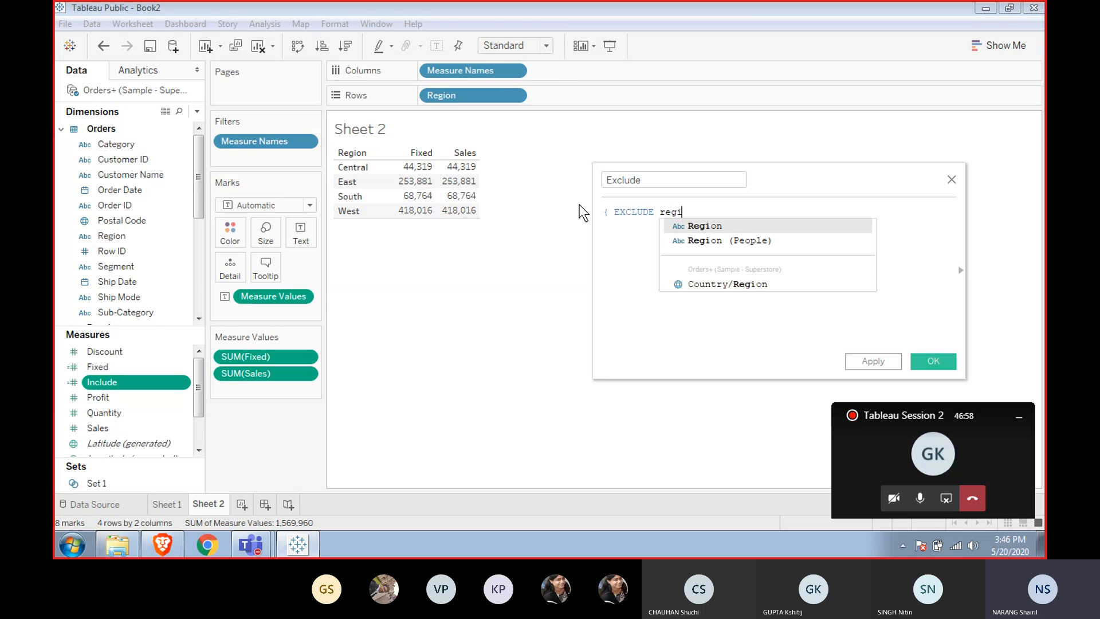
key(Return)
text(:sa)
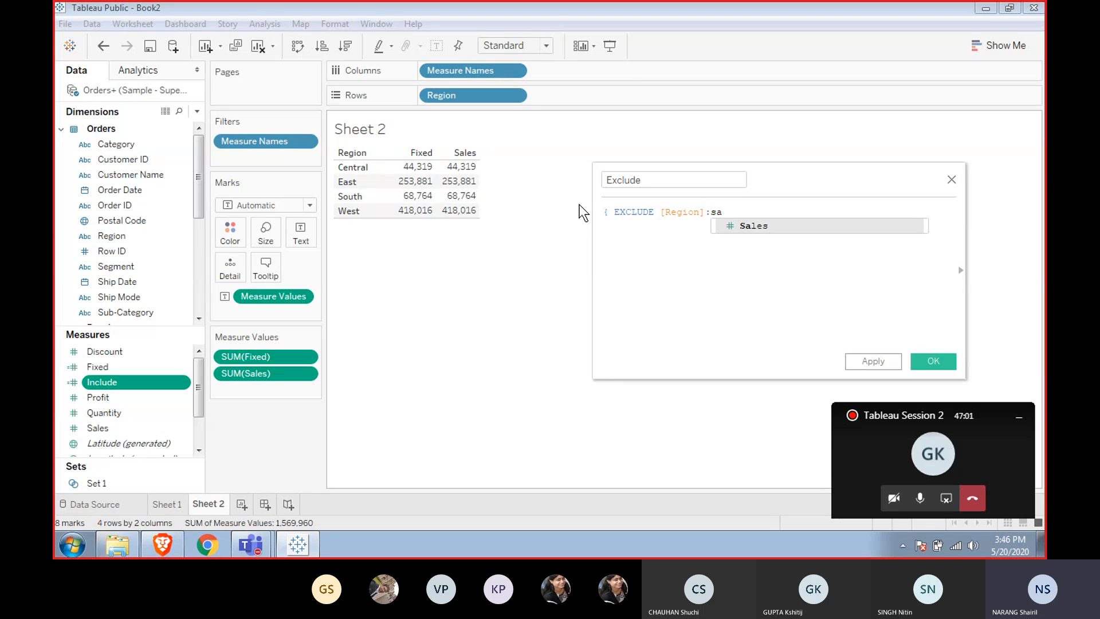
key(BackSpace)
text(um)
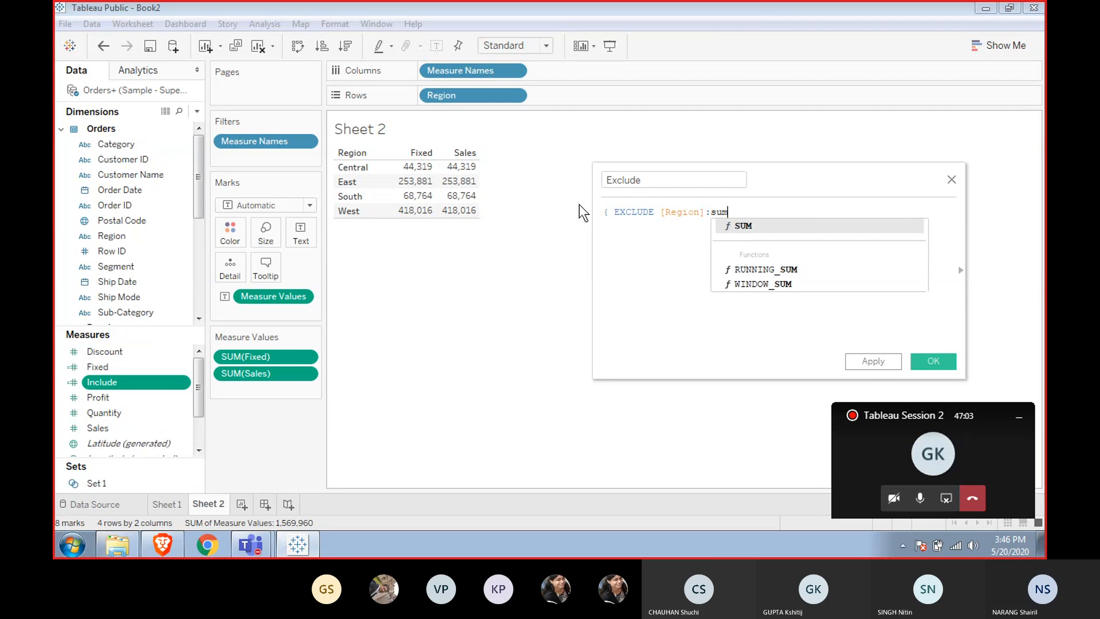
key(Return)
text(sales)
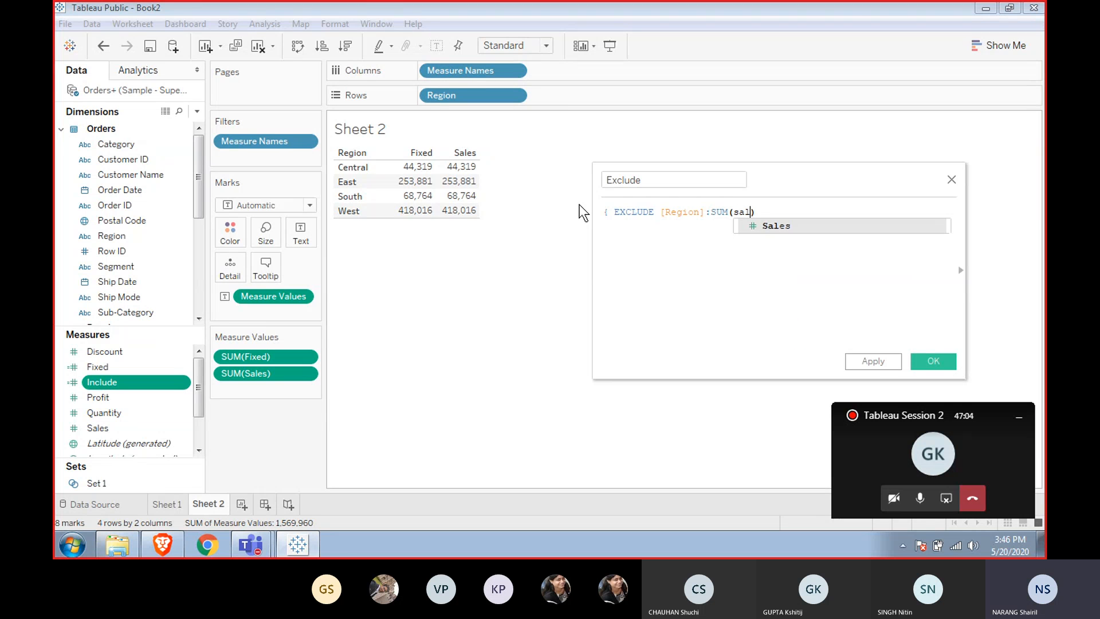
text() })
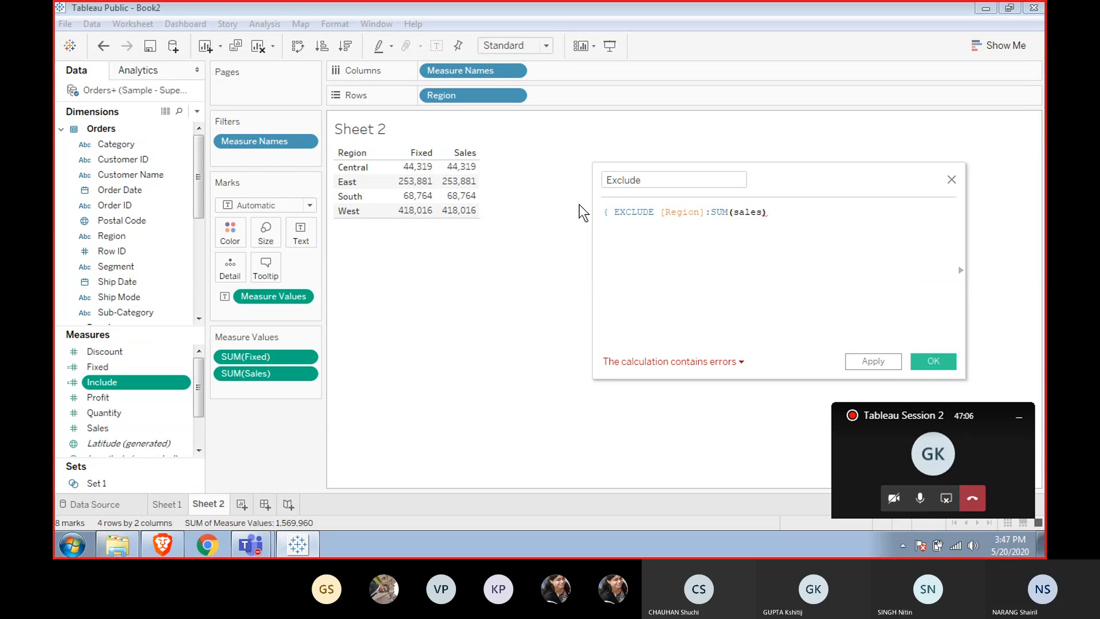
key(Return)
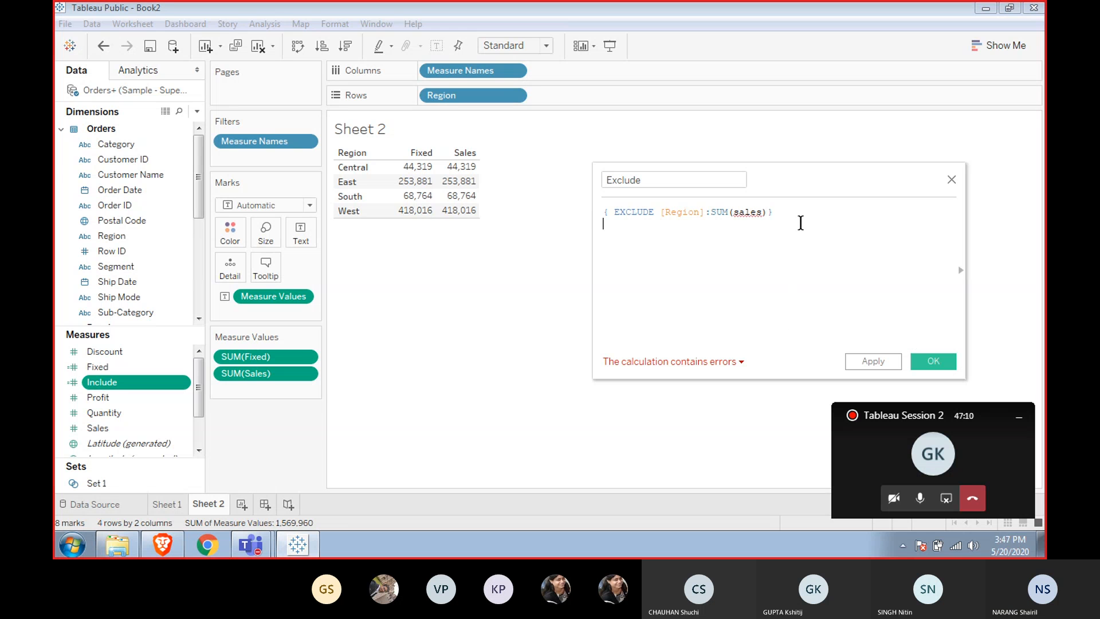
key(BackSpace)
key(Left)
key(Left)
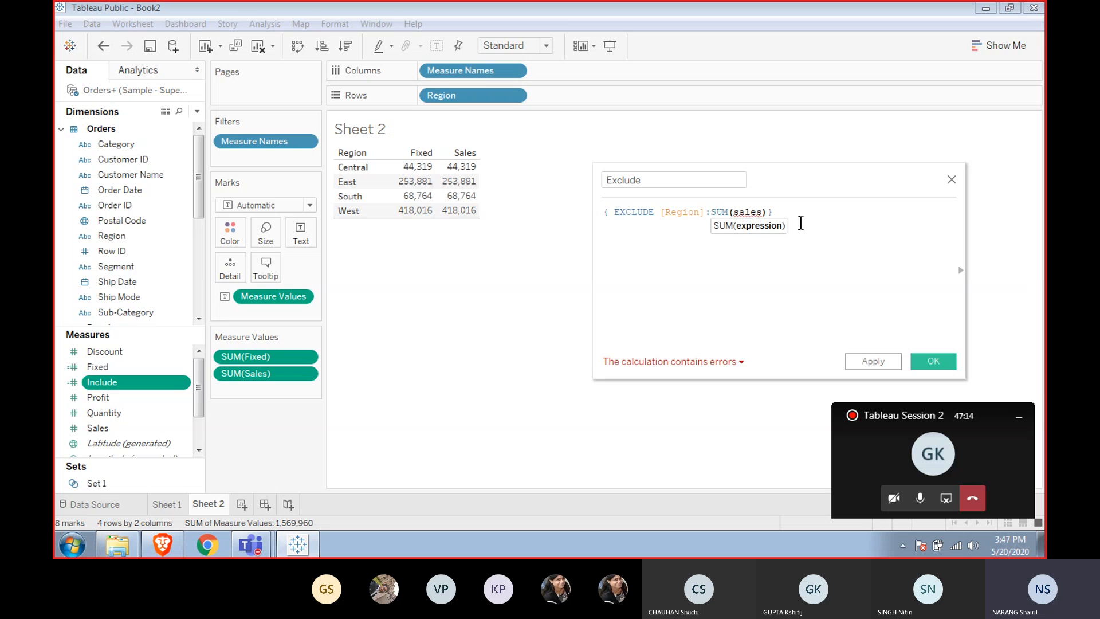
key(Return)
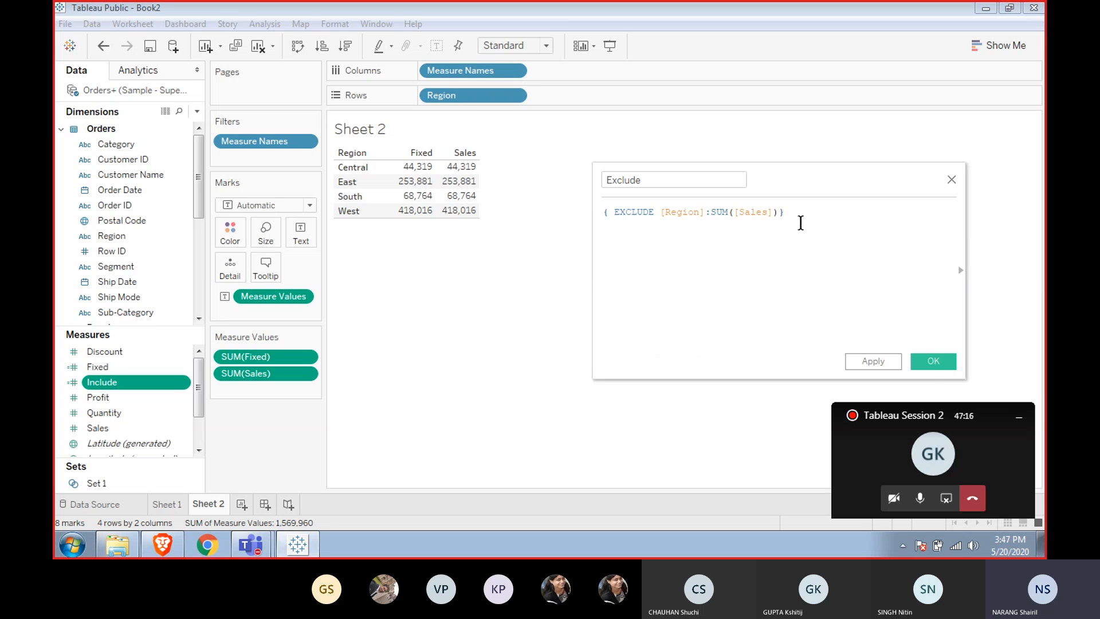
click(926, 362)
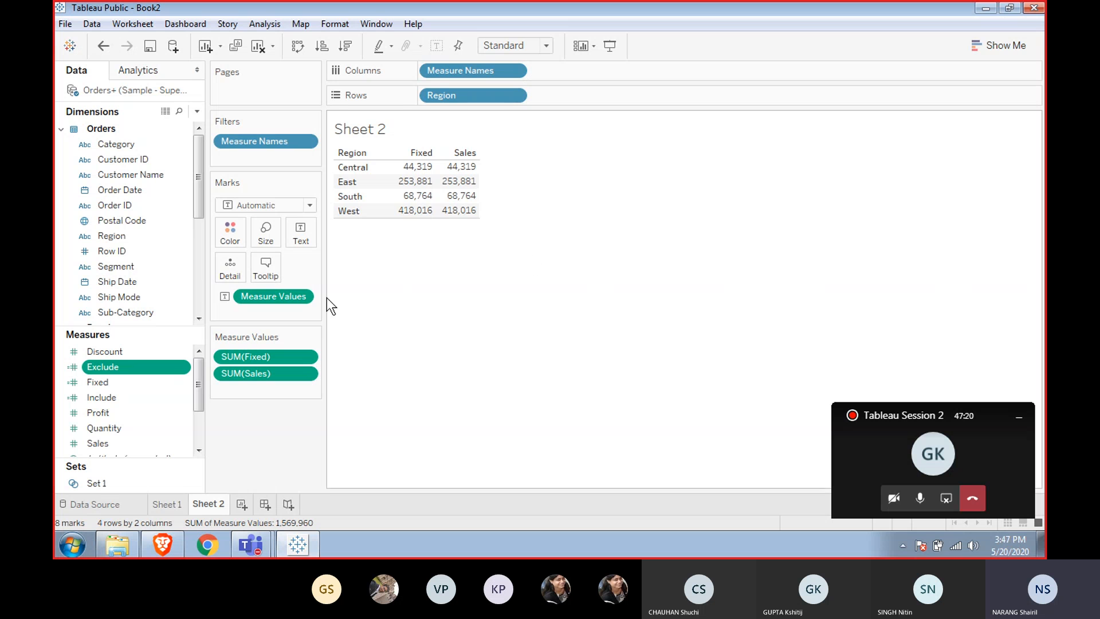
Add the Include and Exclude fields to the text table next to Fixed and Sales.
double_click(102, 397)
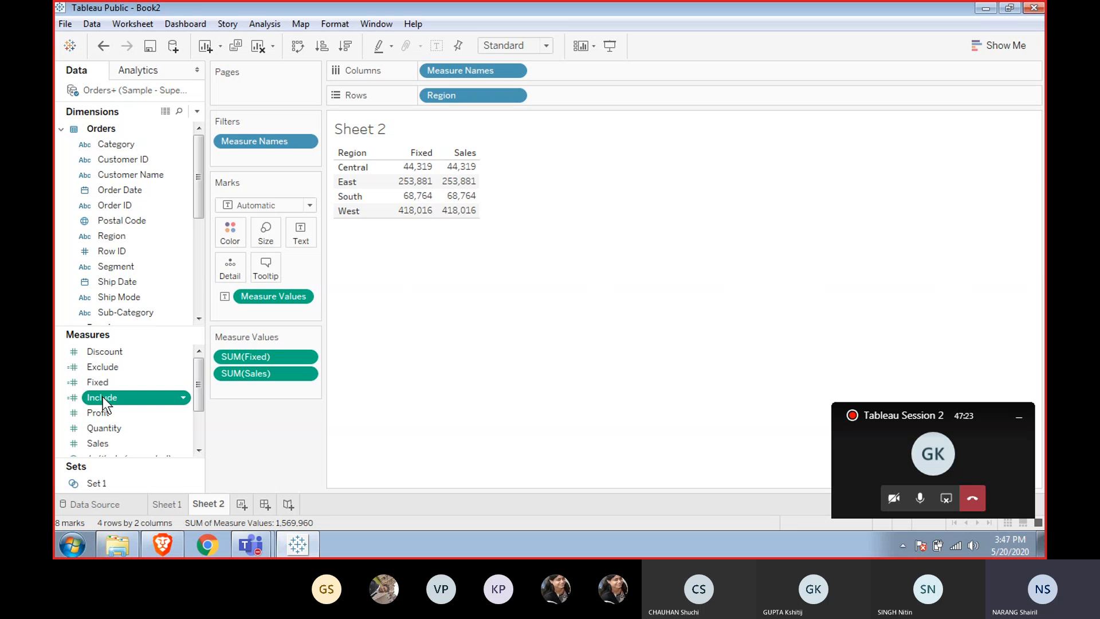
double_click(101, 367)
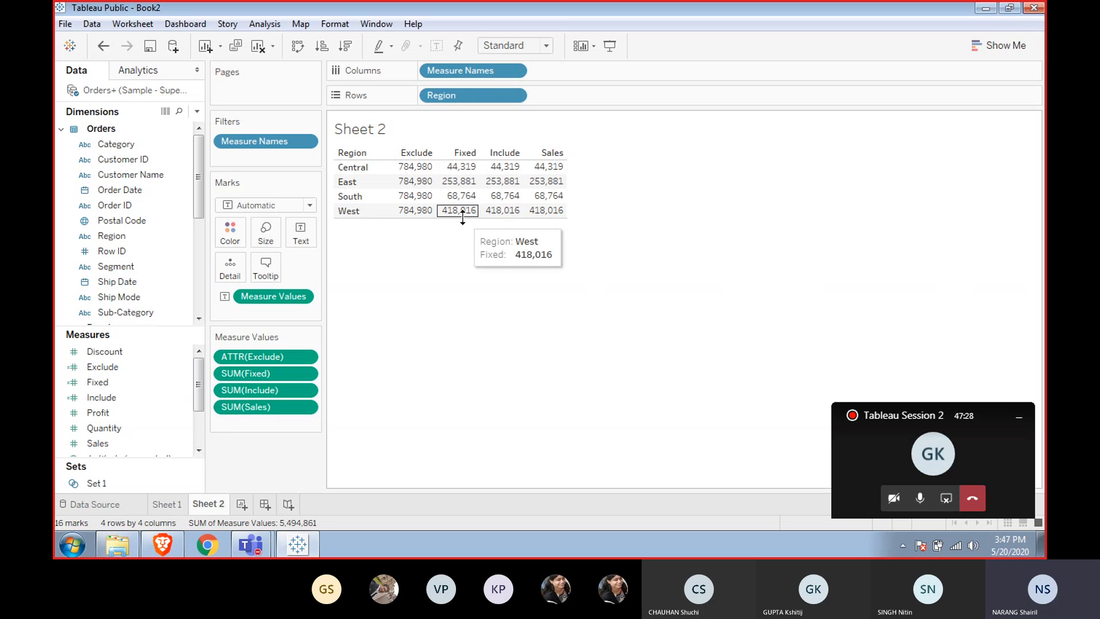
Inspect the Central row's Sales, Include, Fixed and Exclude values by selecting each cell.
click(549, 166)
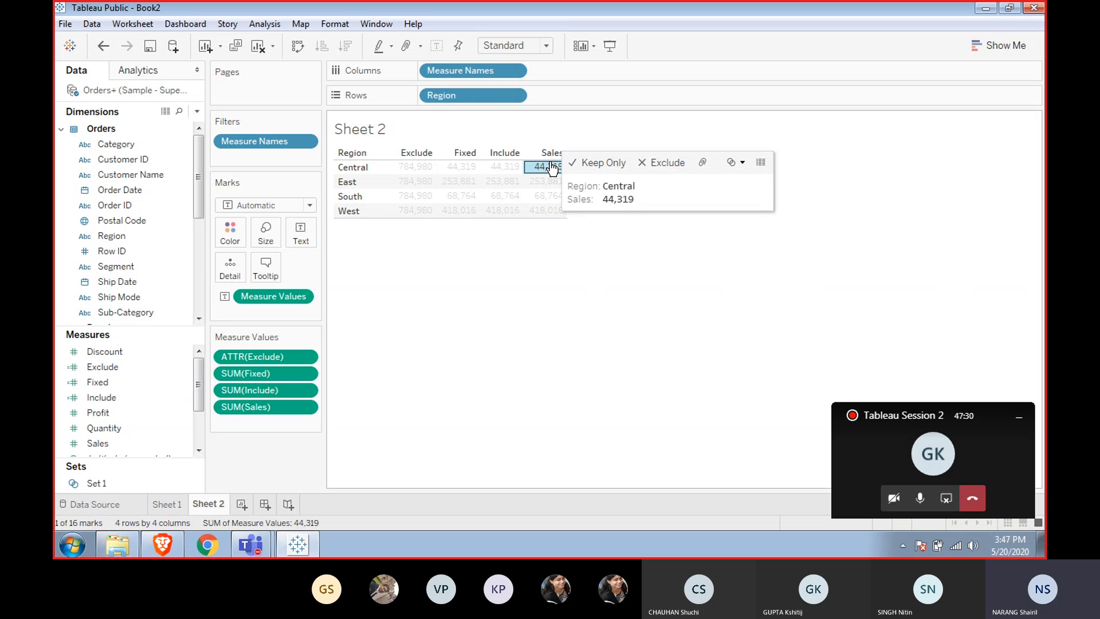
click(518, 247)
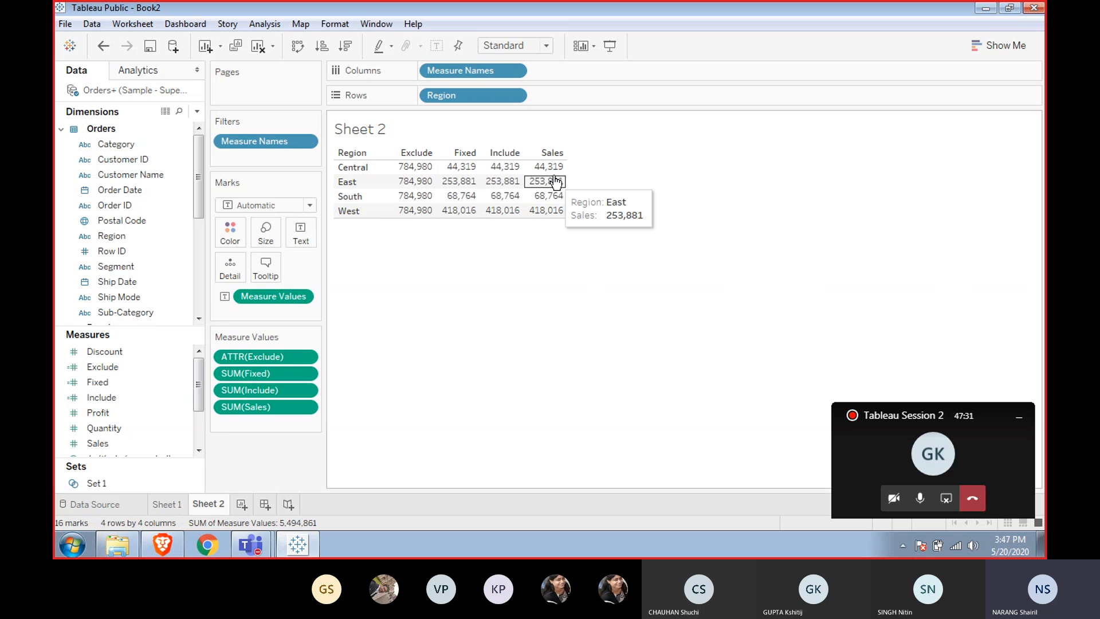
click(502, 168)
click(504, 267)
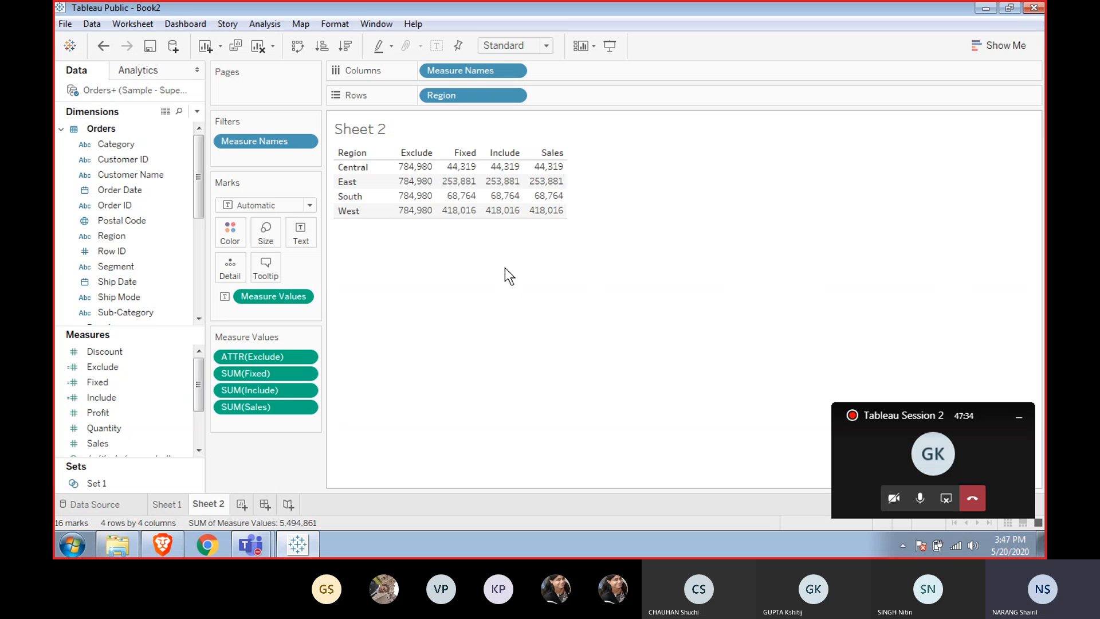
click(462, 168)
click(472, 256)
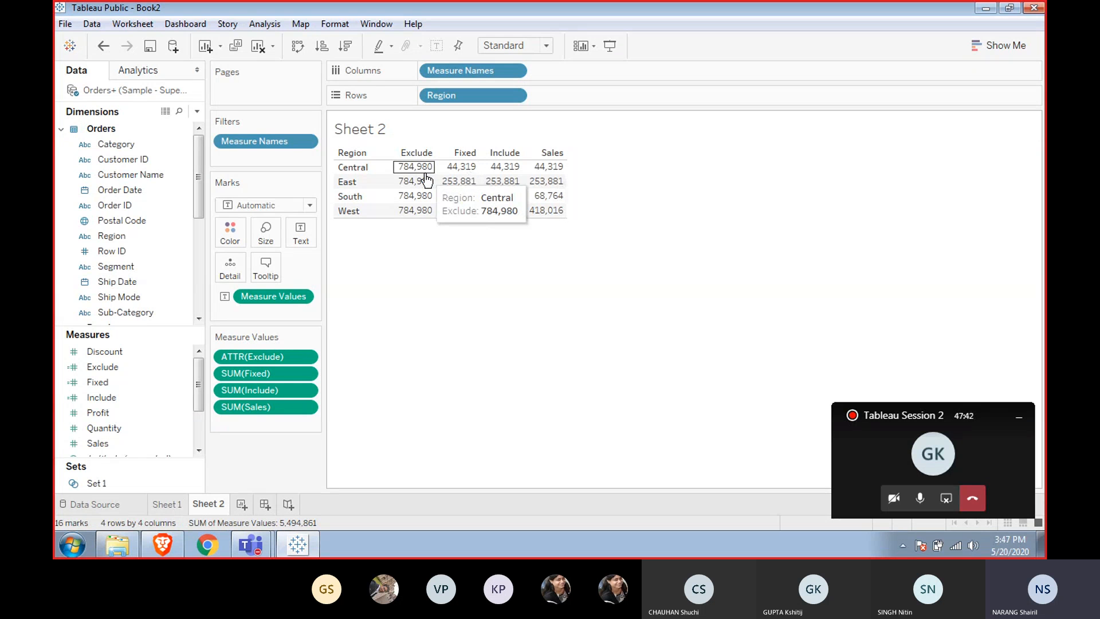
click(444, 258)
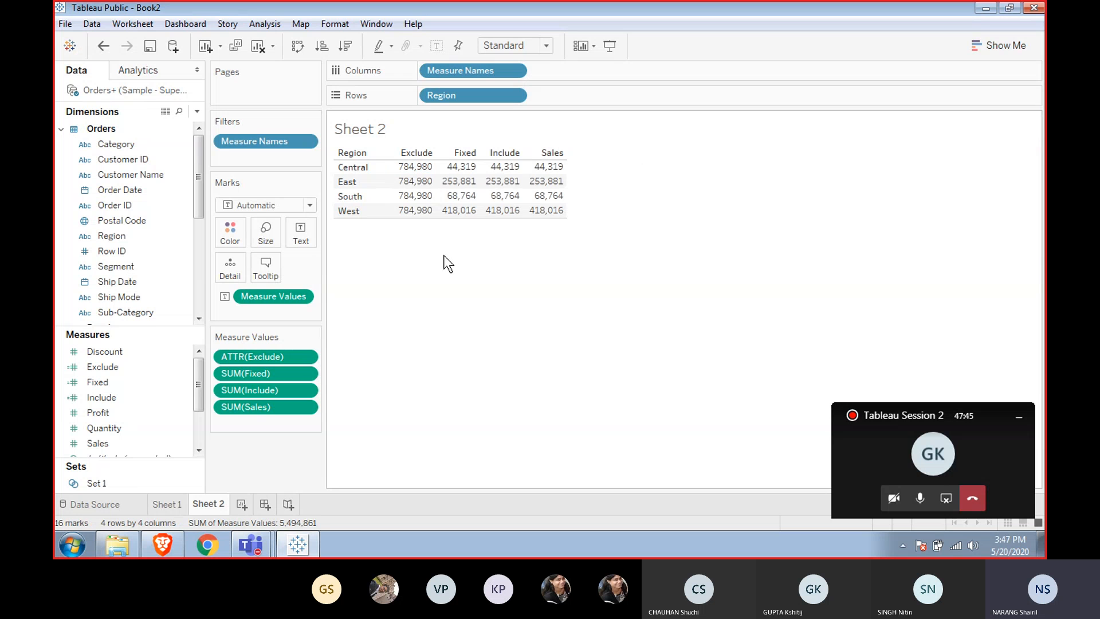
click(414, 171)
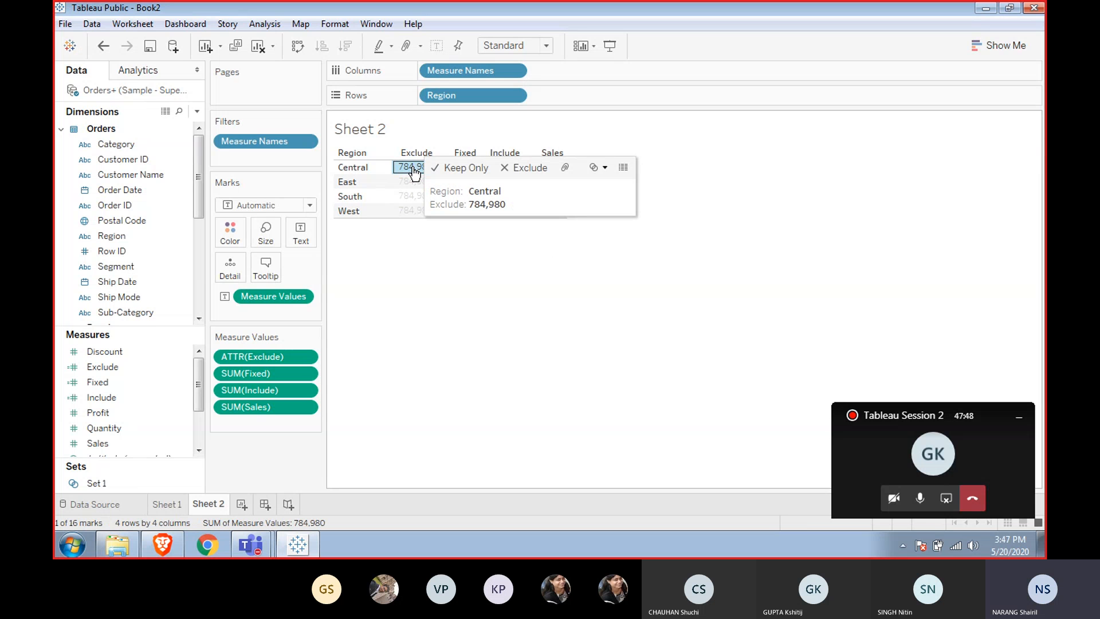
click(429, 253)
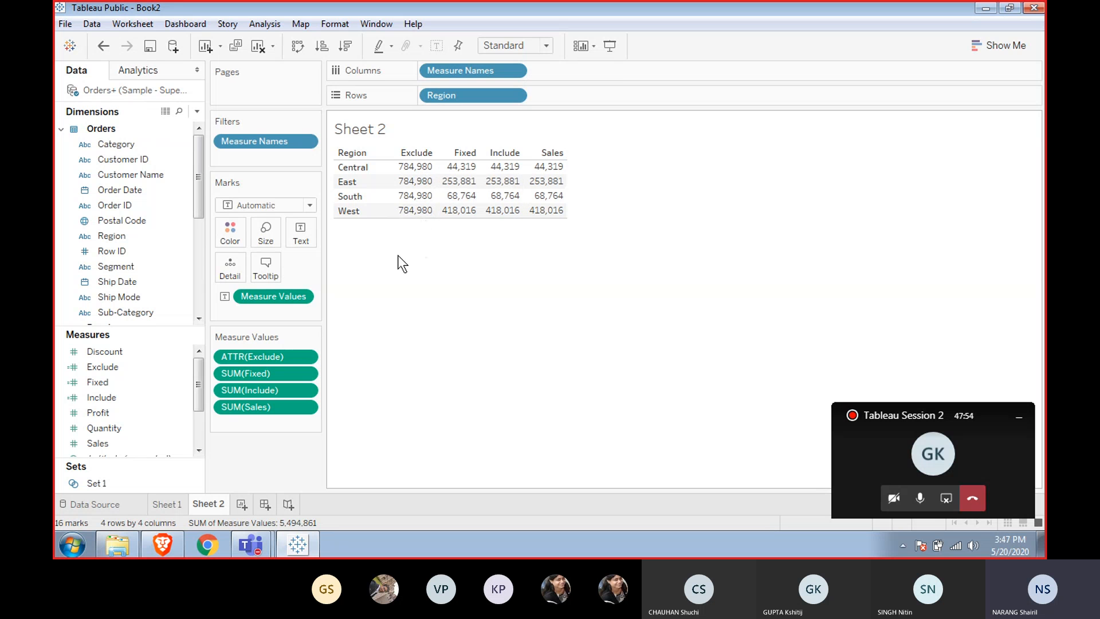
Add a new worksheet and place total Sales on its rows as a single bar.
click(181, 503)
click(207, 504)
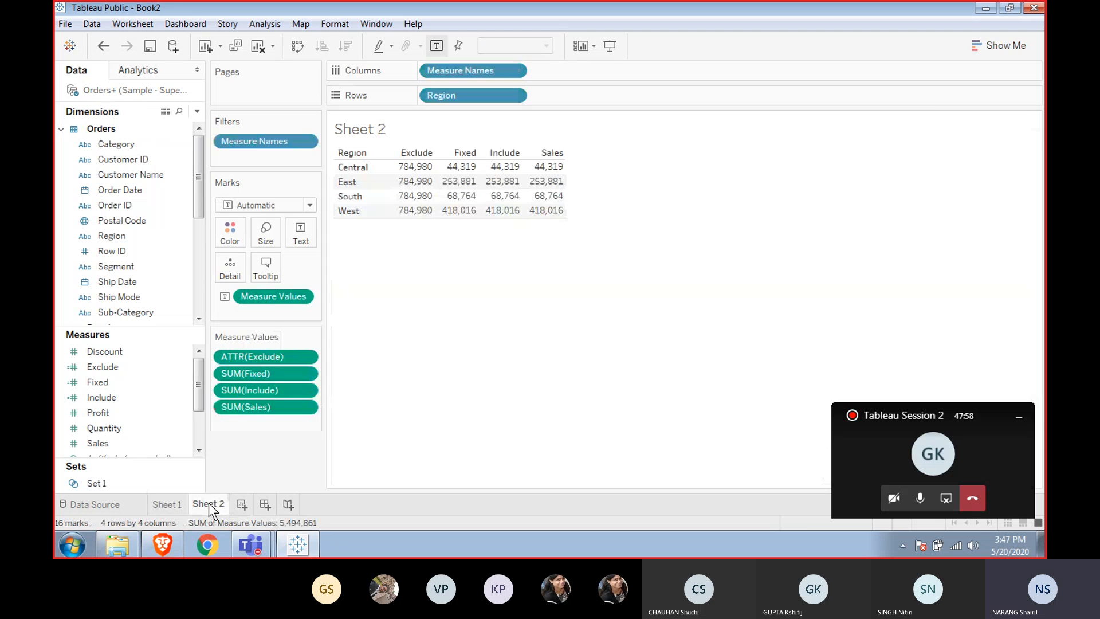
click(241, 503)
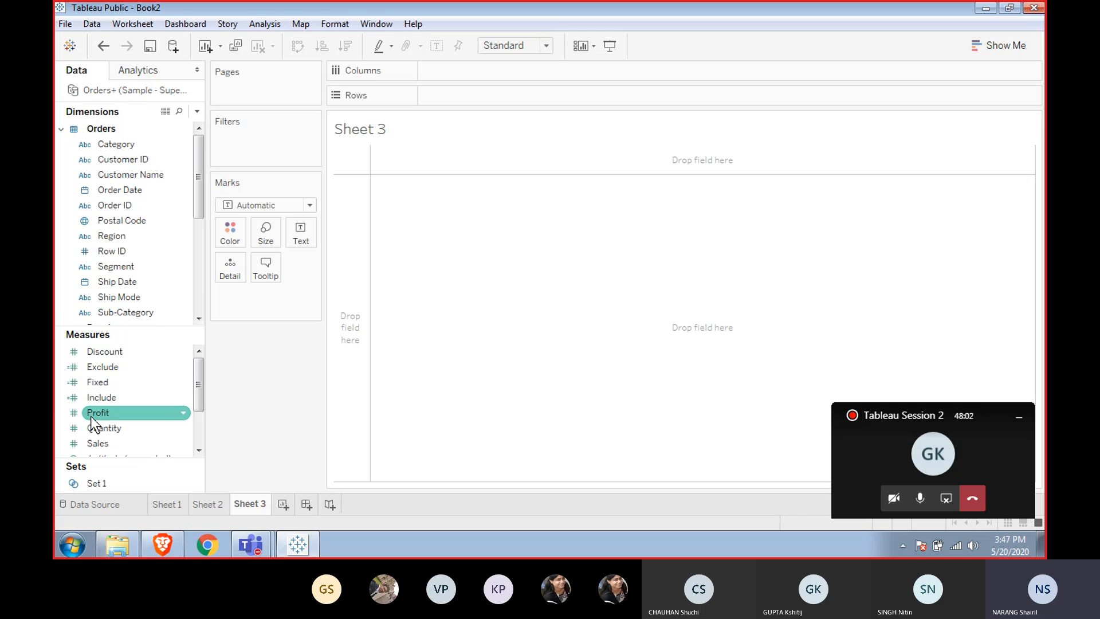
double_click(106, 442)
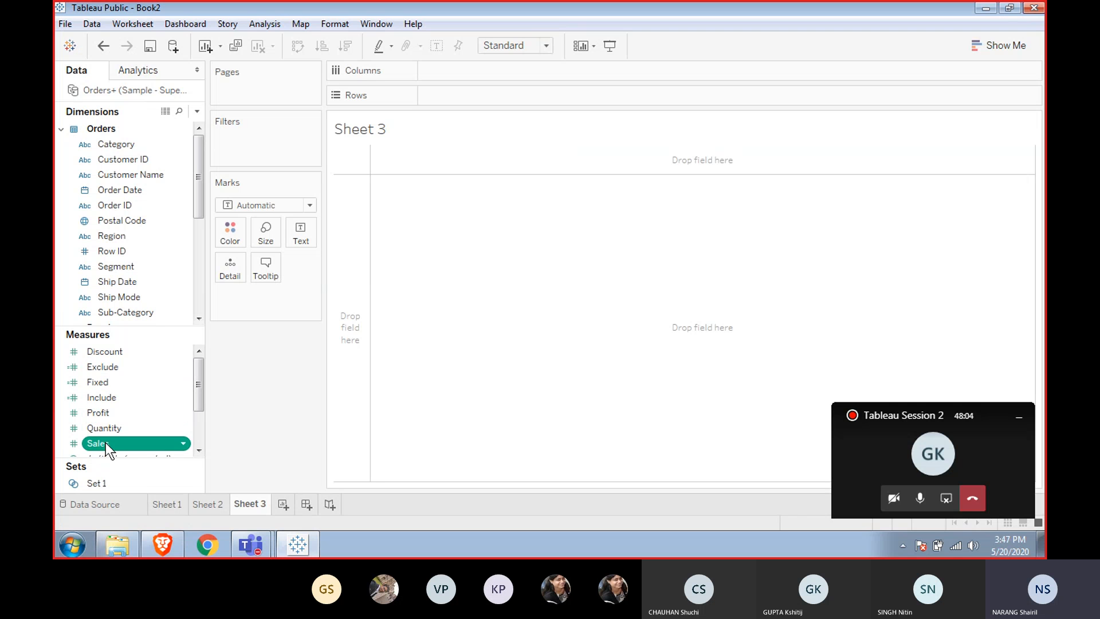
mouse_move(429, 195)
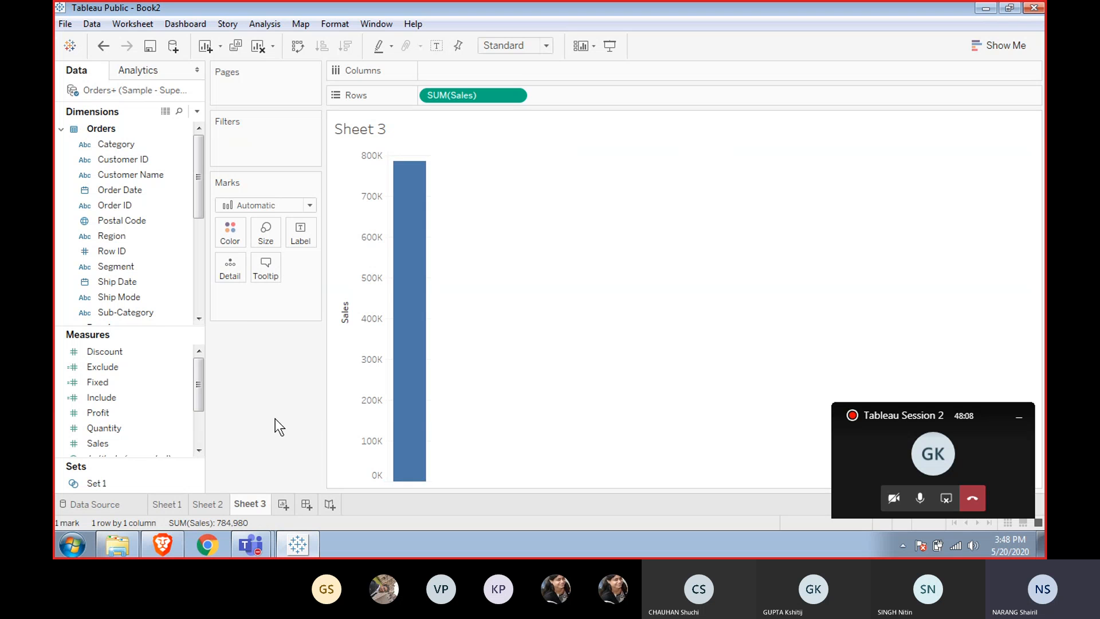
Return to Sheet 2 and compare the Exclude column against the Fixed values by selecting cells and headers.
click(209, 501)
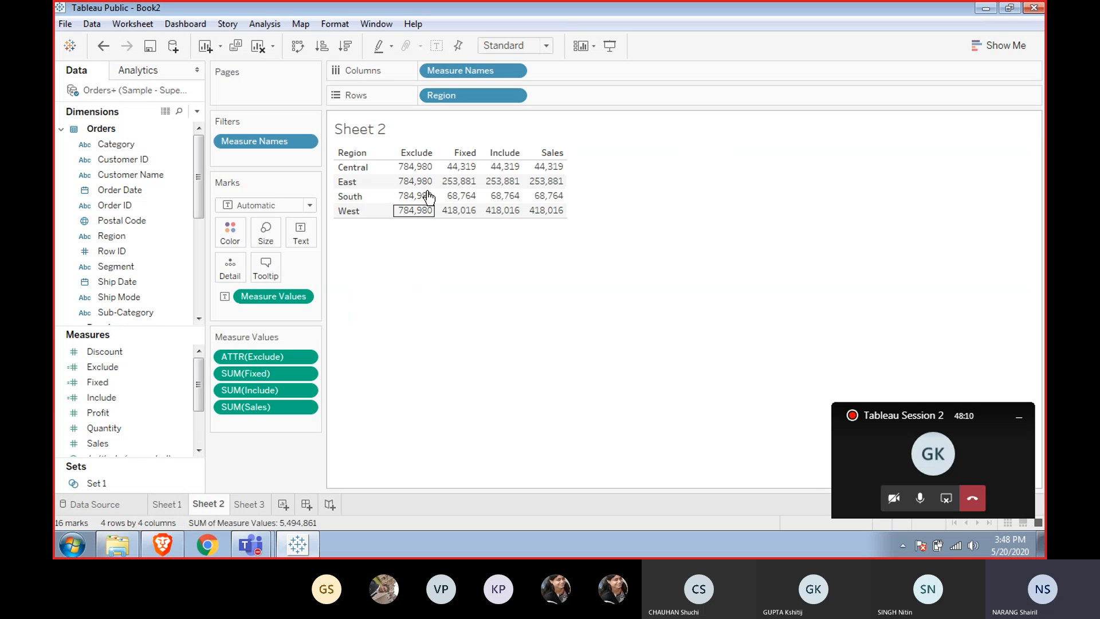
click(422, 168)
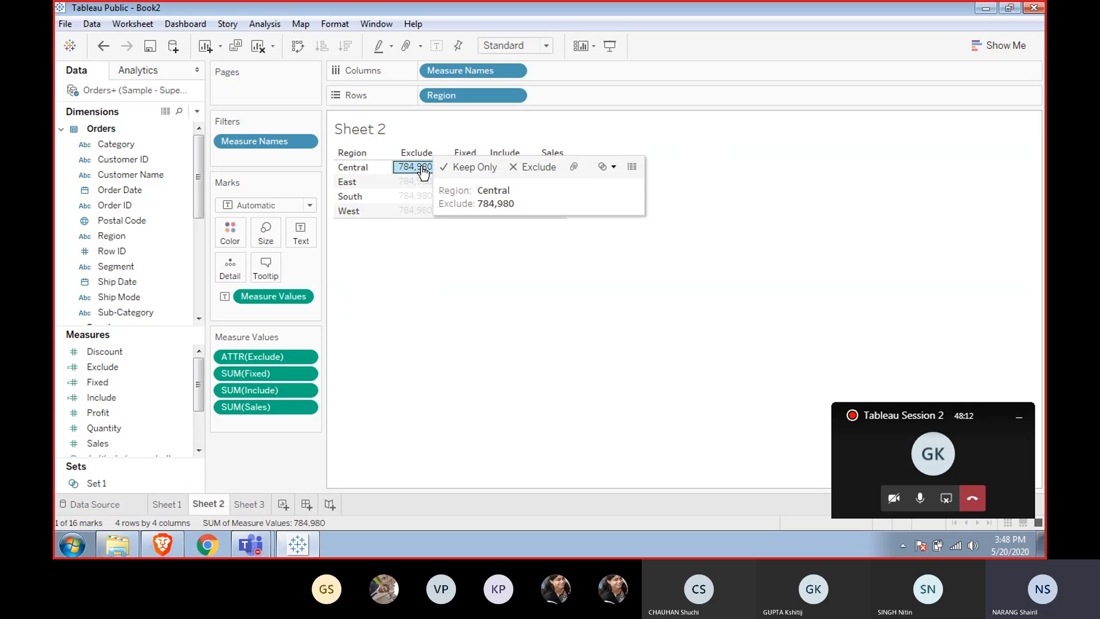
click(420, 248)
click(416, 152)
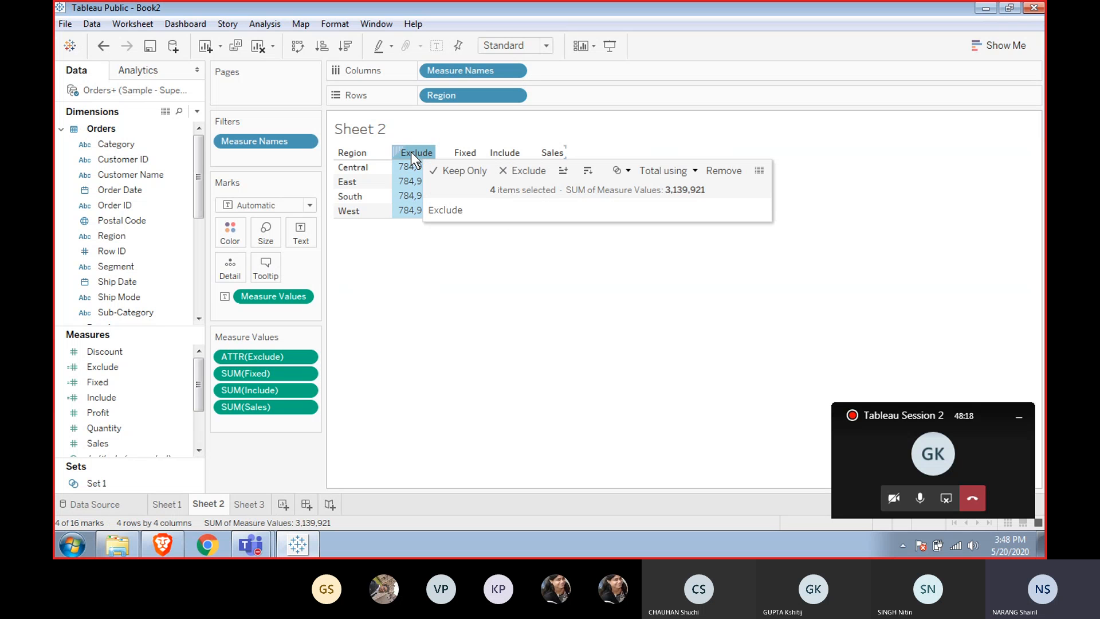
click(408, 309)
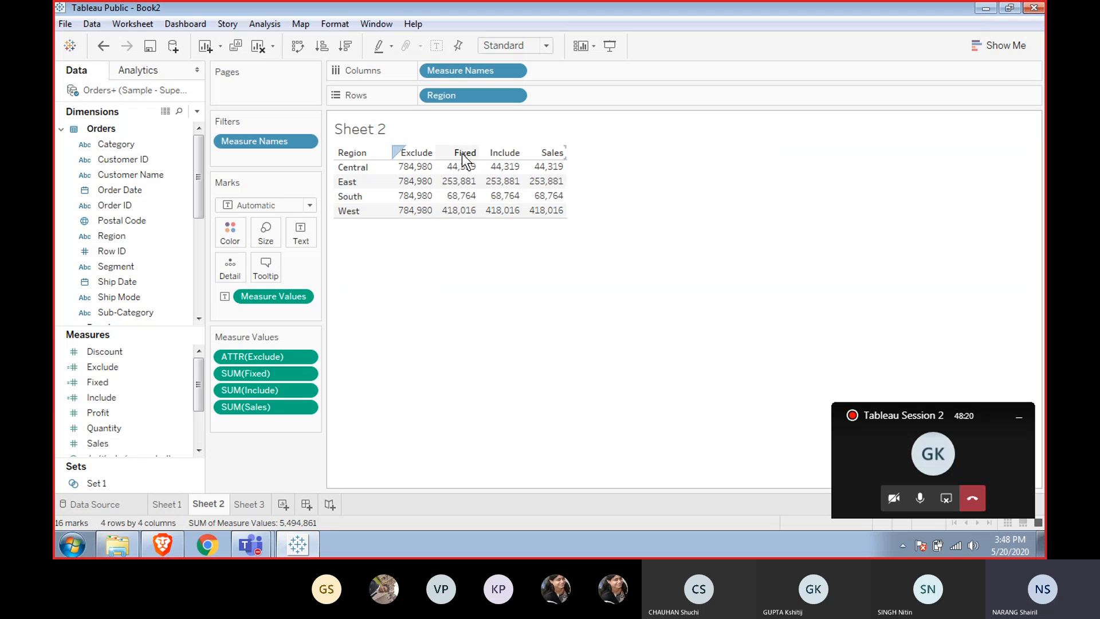
click(468, 169)
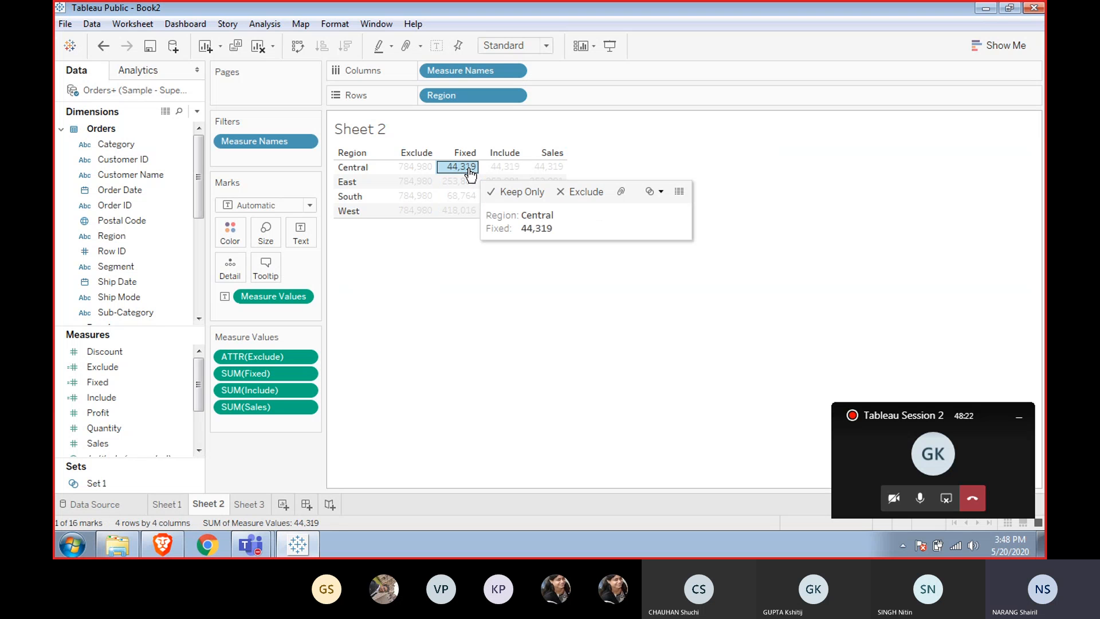
click(472, 289)
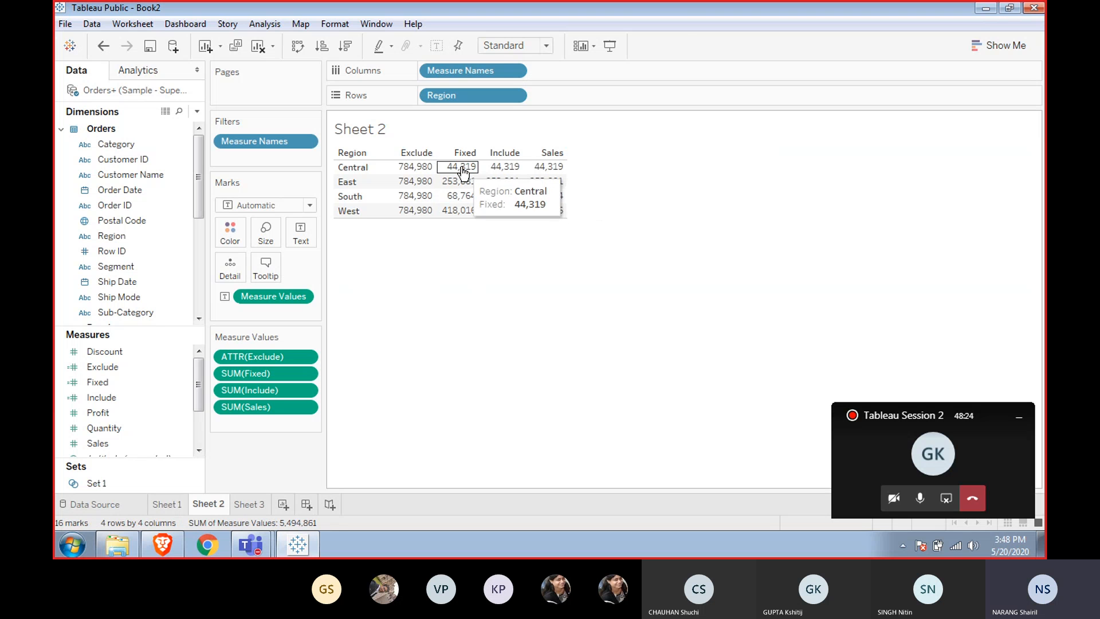
mouse_move(496, 173)
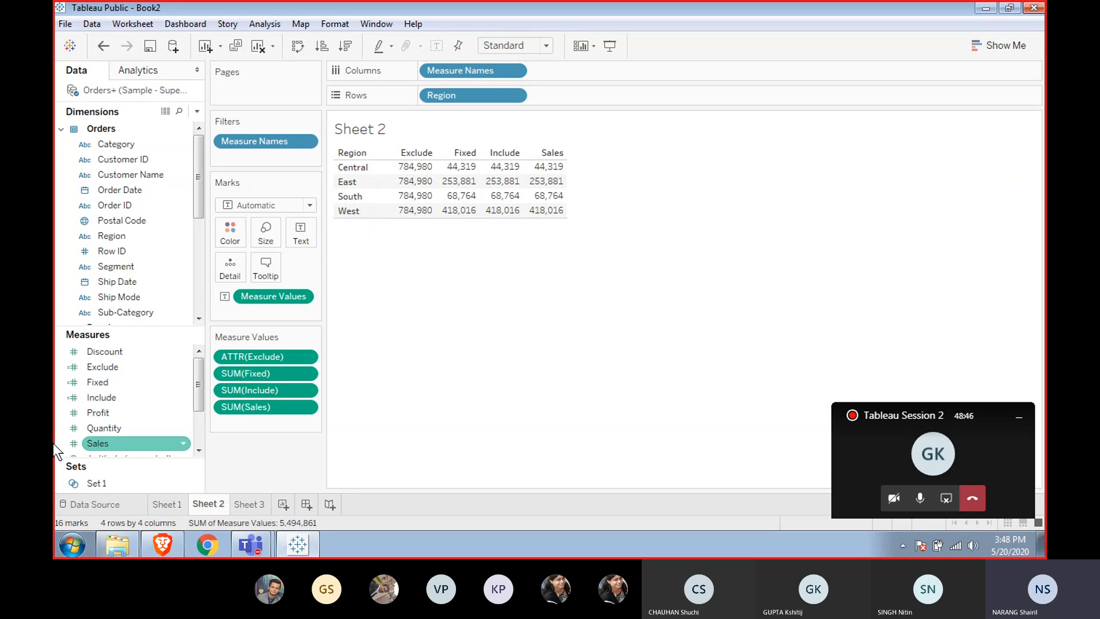
right_click(121, 267)
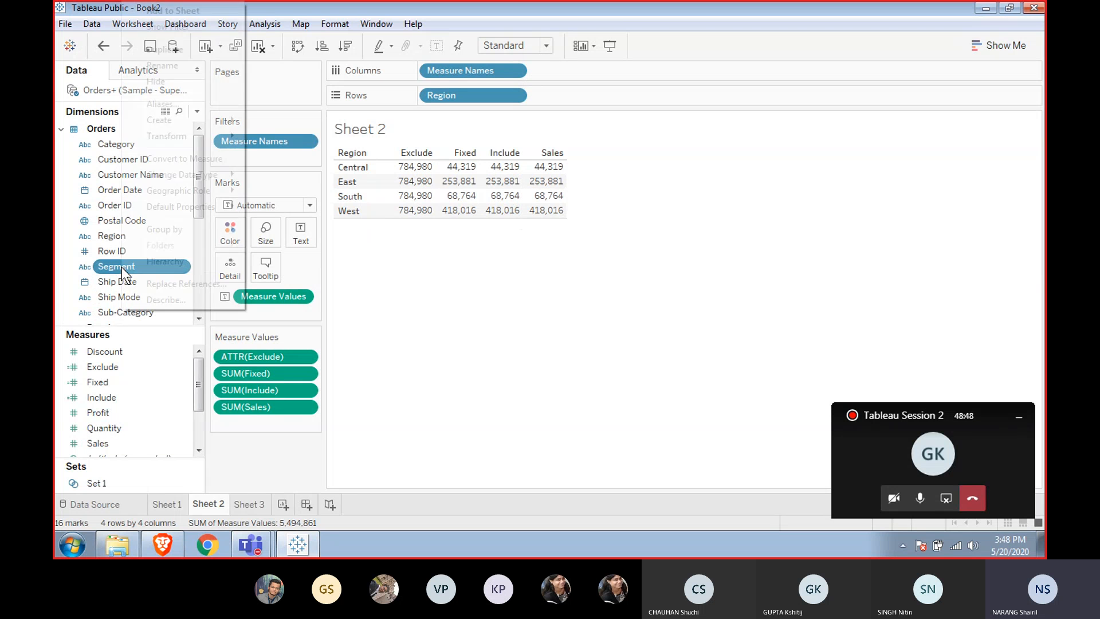
mouse_move(170, 118)
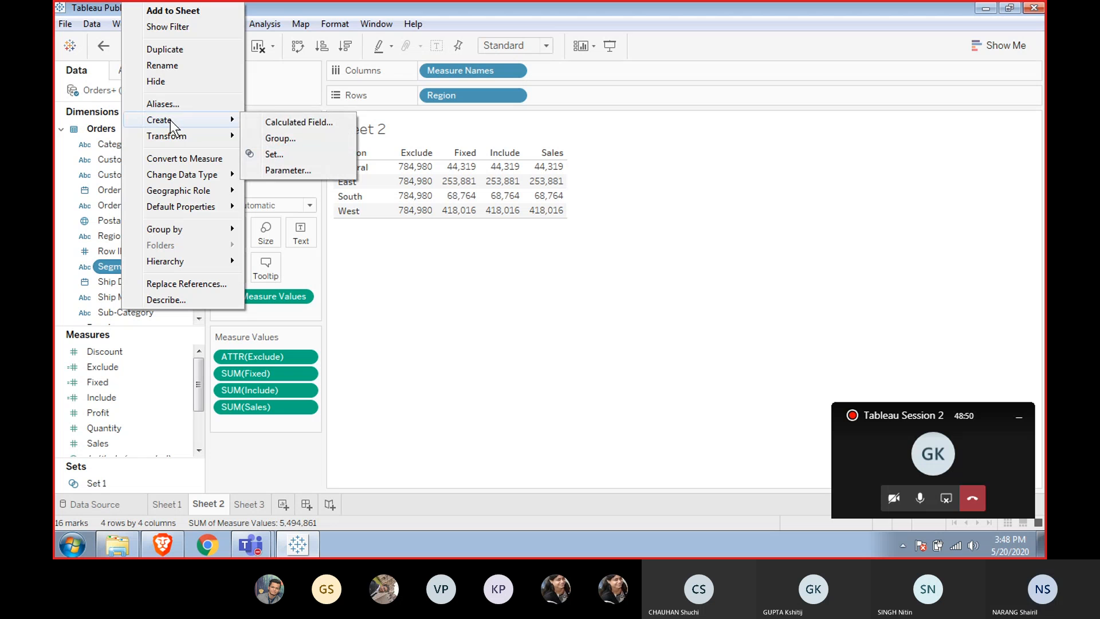
click(378, 276)
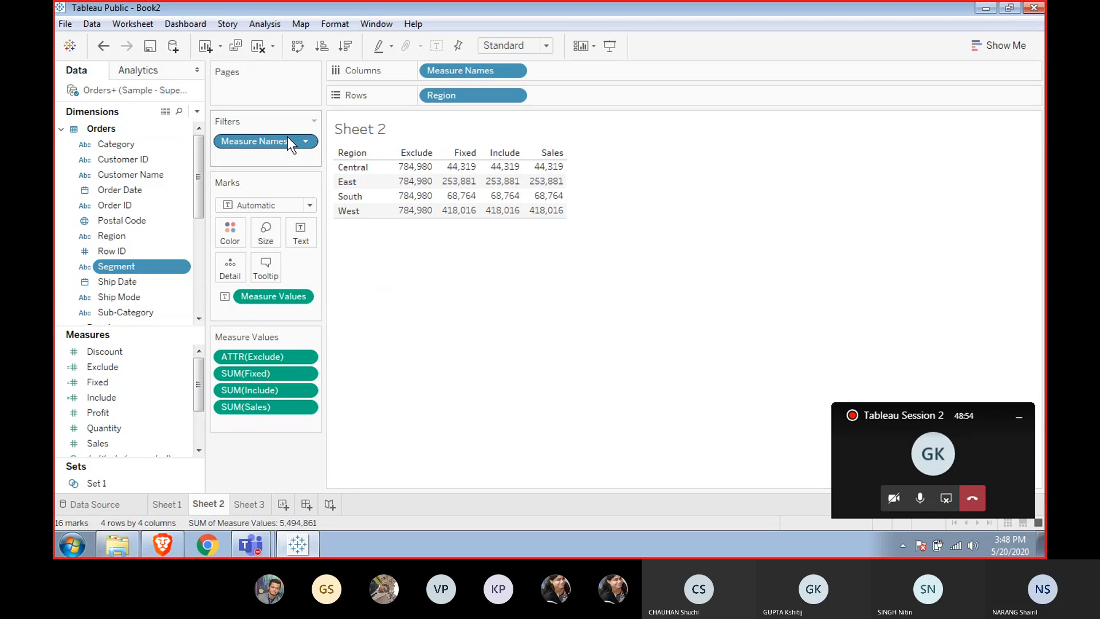
Remove the Measure Names filter to show all measures, then filter Region to Central, East and West only.
drag(287, 139, 287, 452)
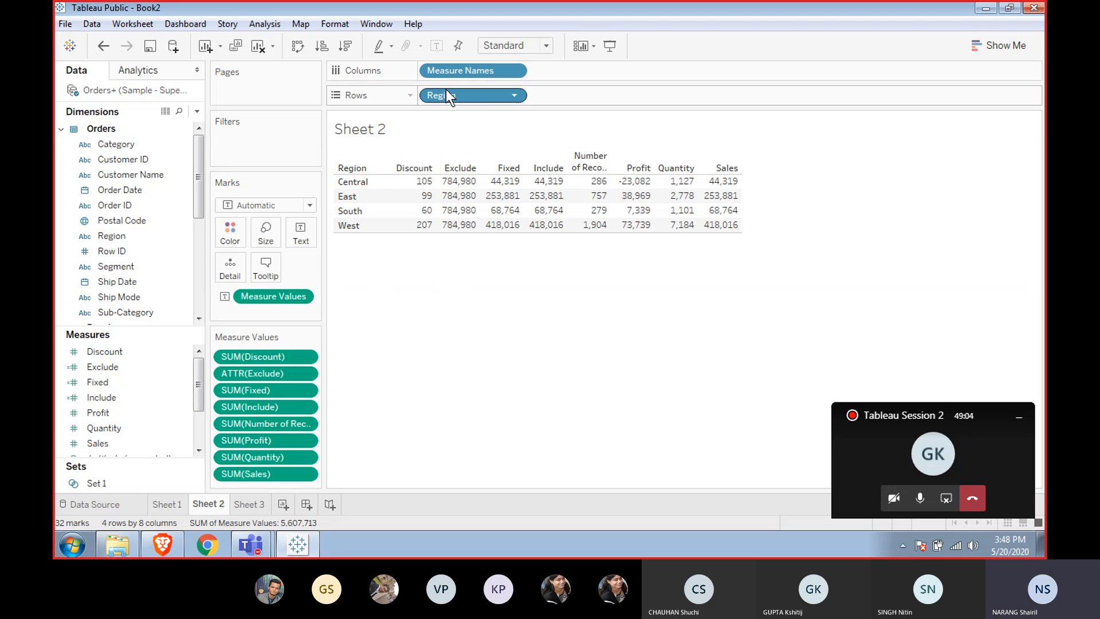
drag(446, 94, 245, 139)
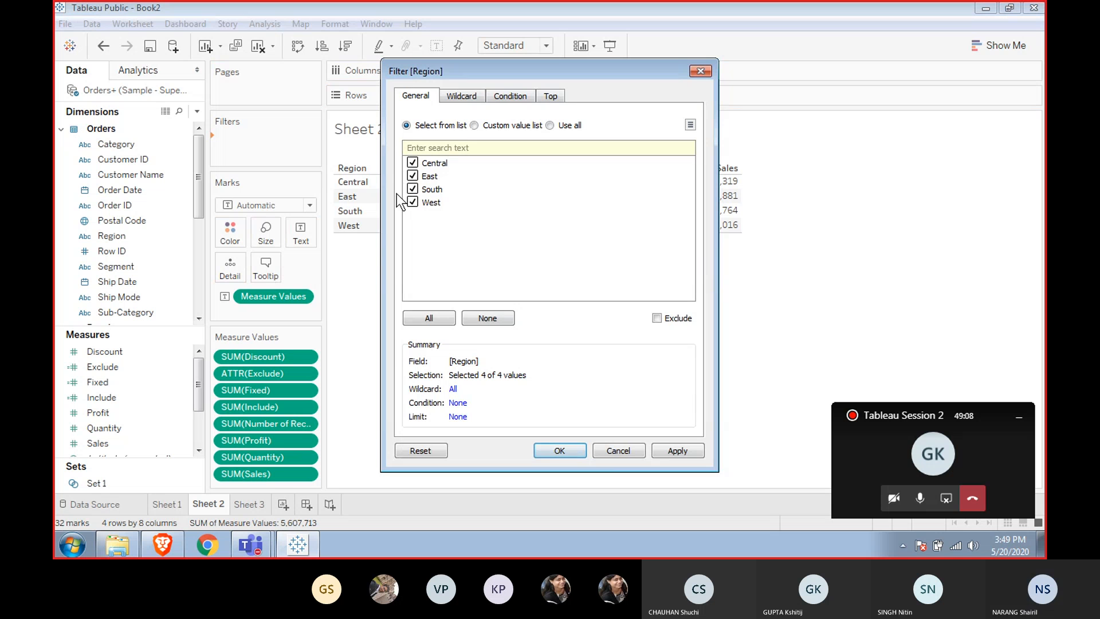
click(412, 189)
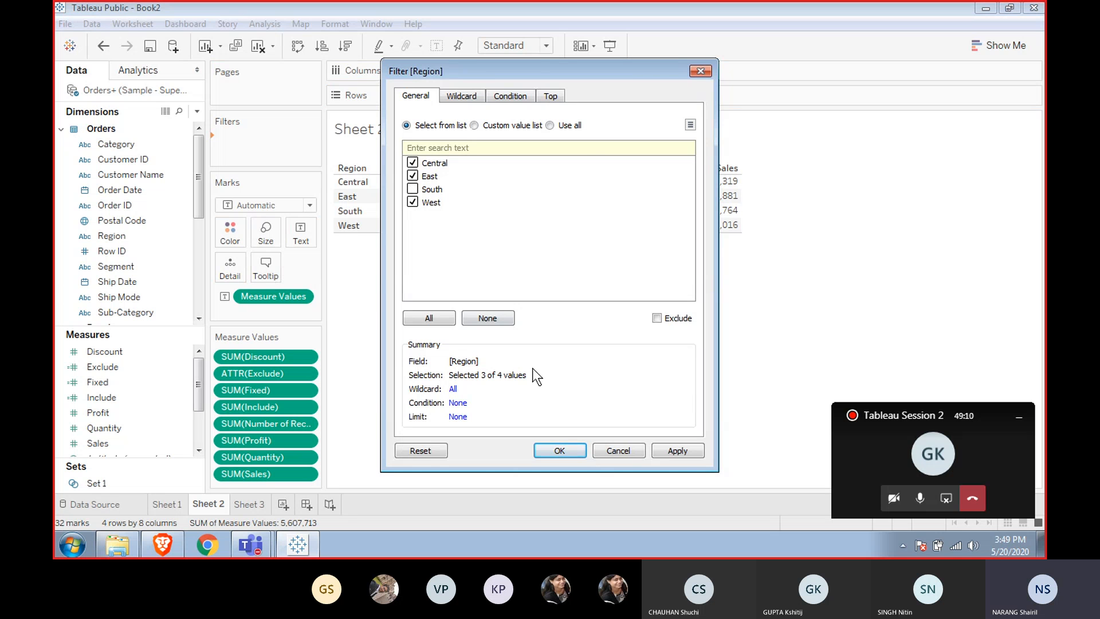
click(559, 450)
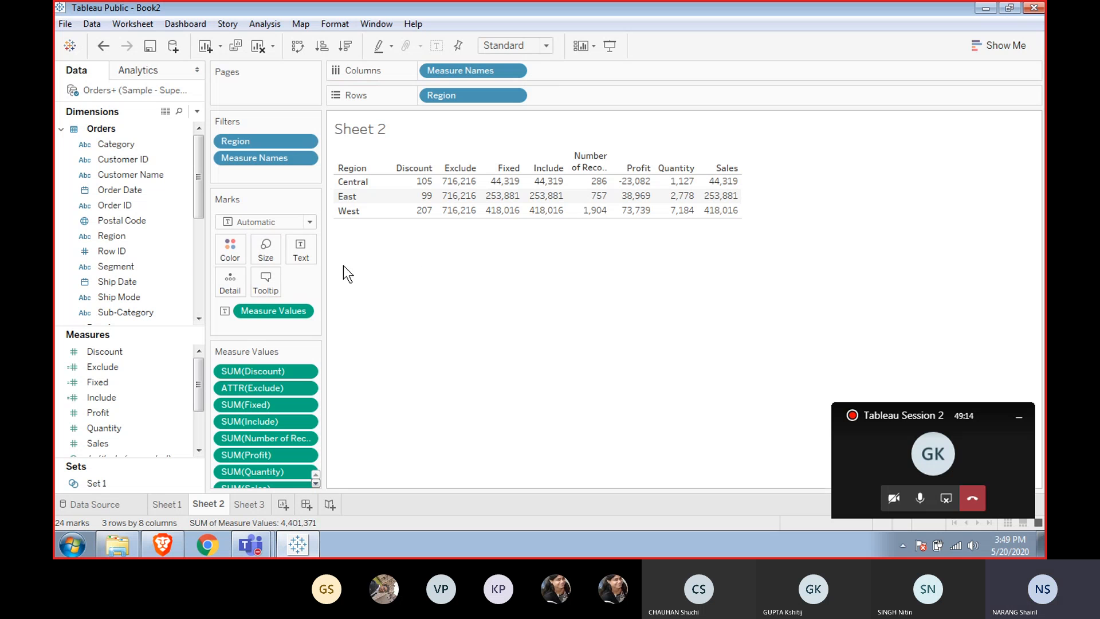
Add Segment as a filter keeping only Corporate.
click(114, 266)
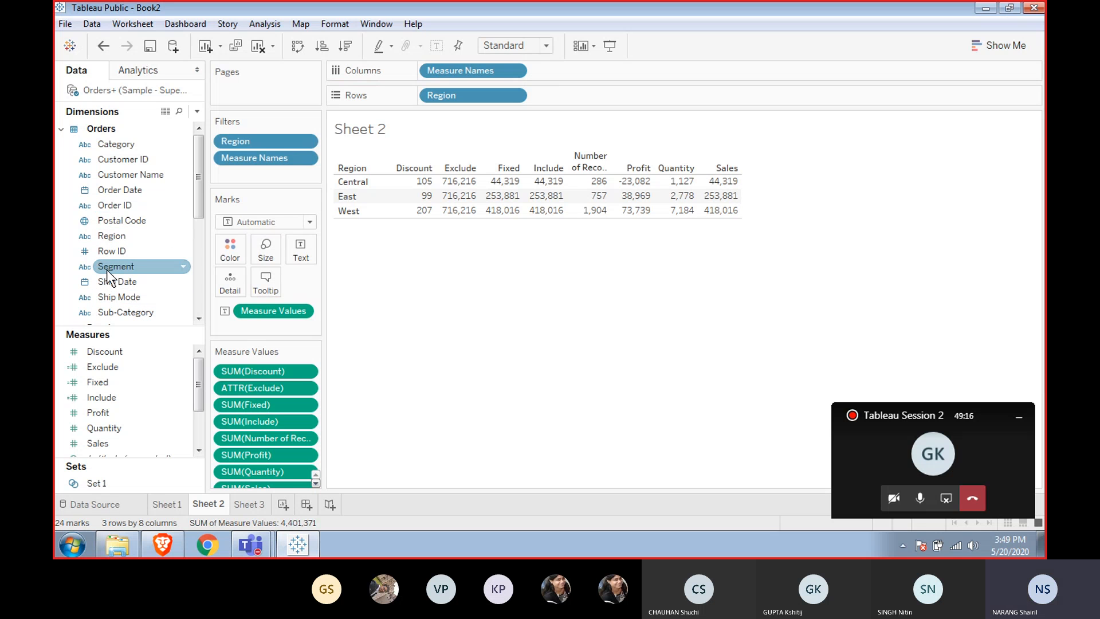
drag(106, 270, 224, 175)
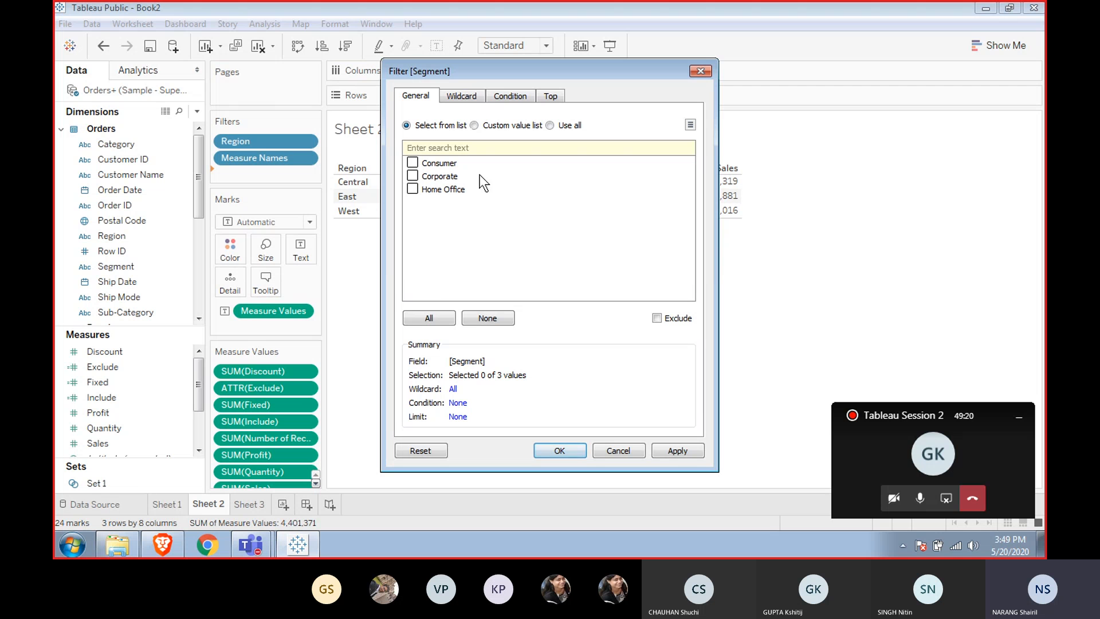
click(550, 452)
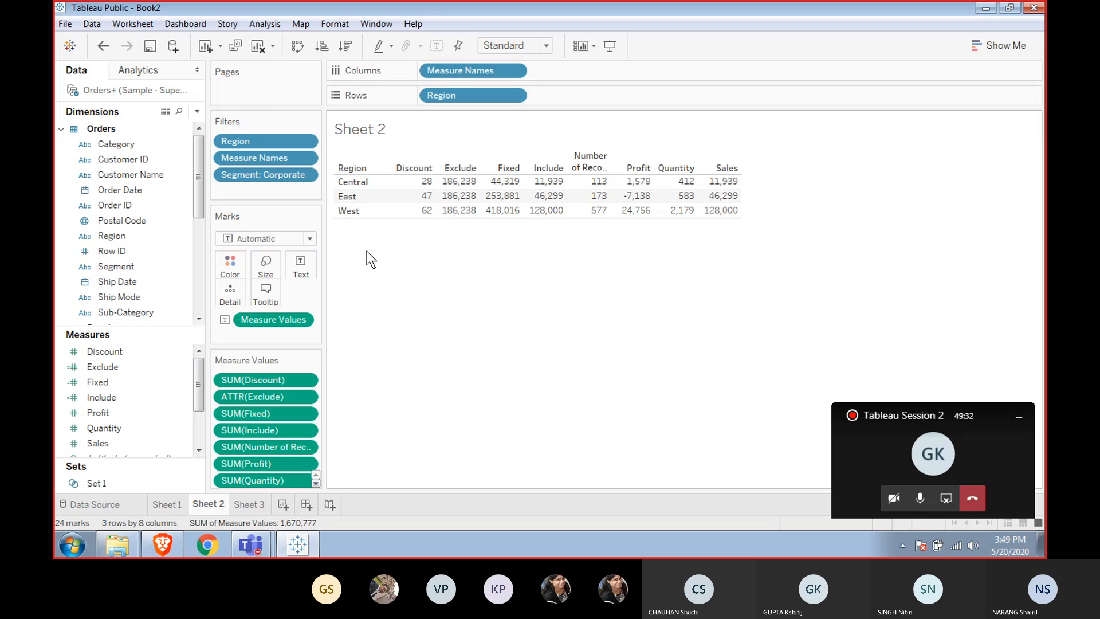
Show the Segment filter as a quick filter card beside the view.
right_click(284, 159)
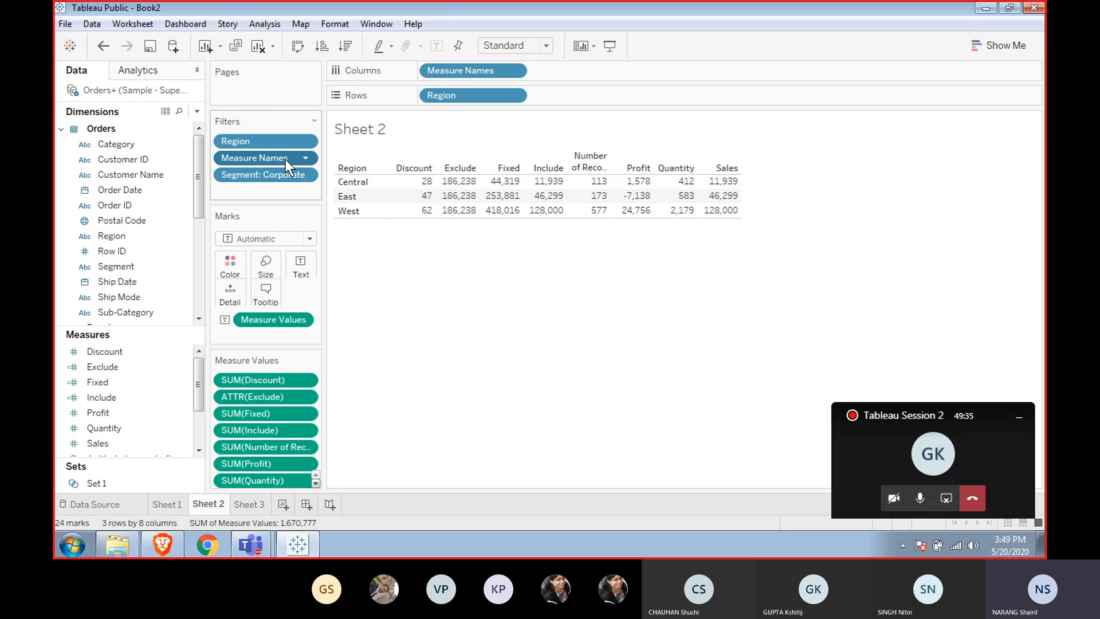
right_click(232, 170)
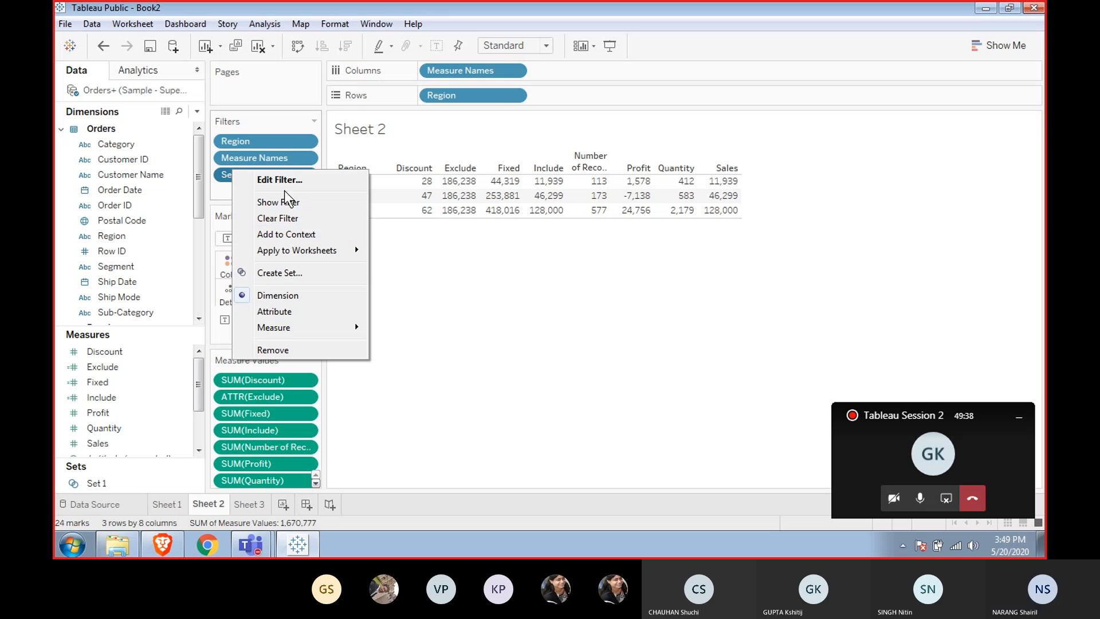
click(277, 201)
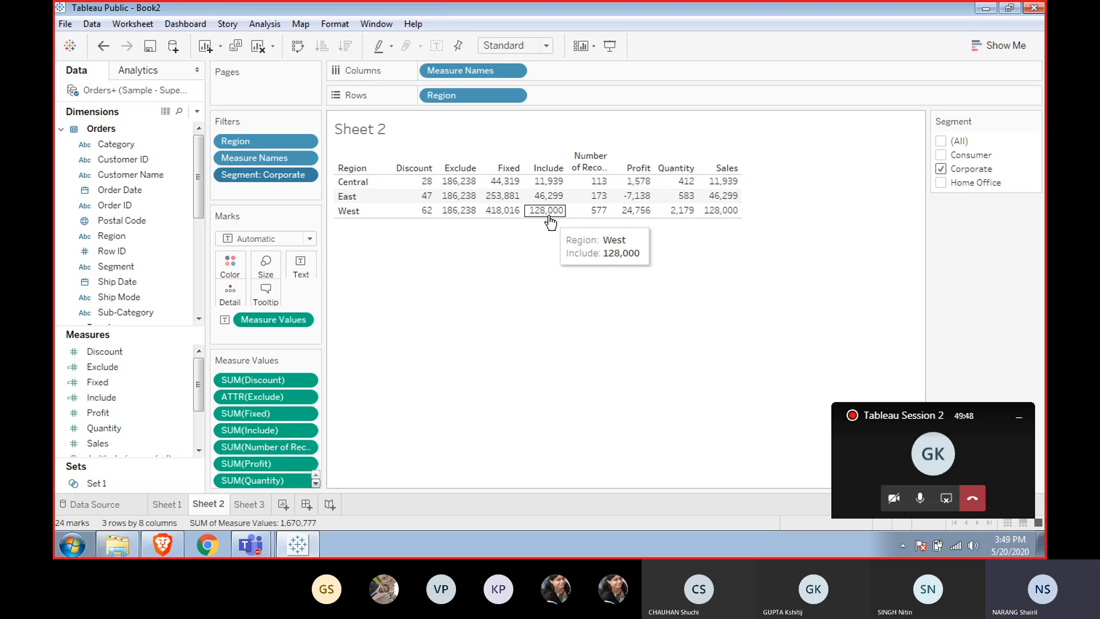
Inspect the Central row's Fixed, Exclude and Include values under the Corporate segment by selecting cells.
click(503, 181)
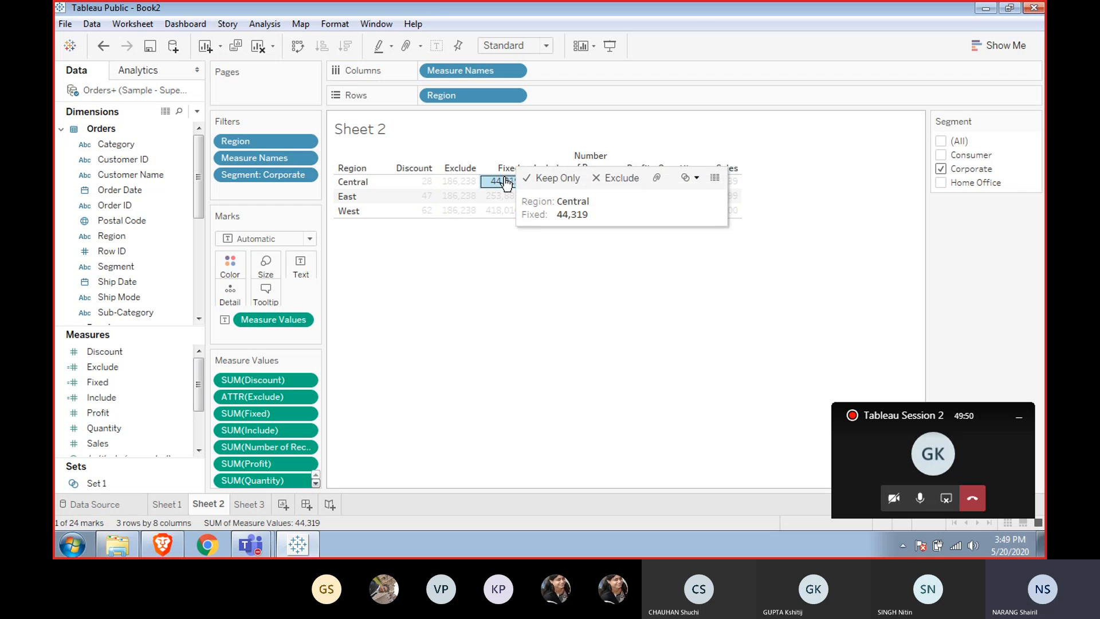
click(494, 226)
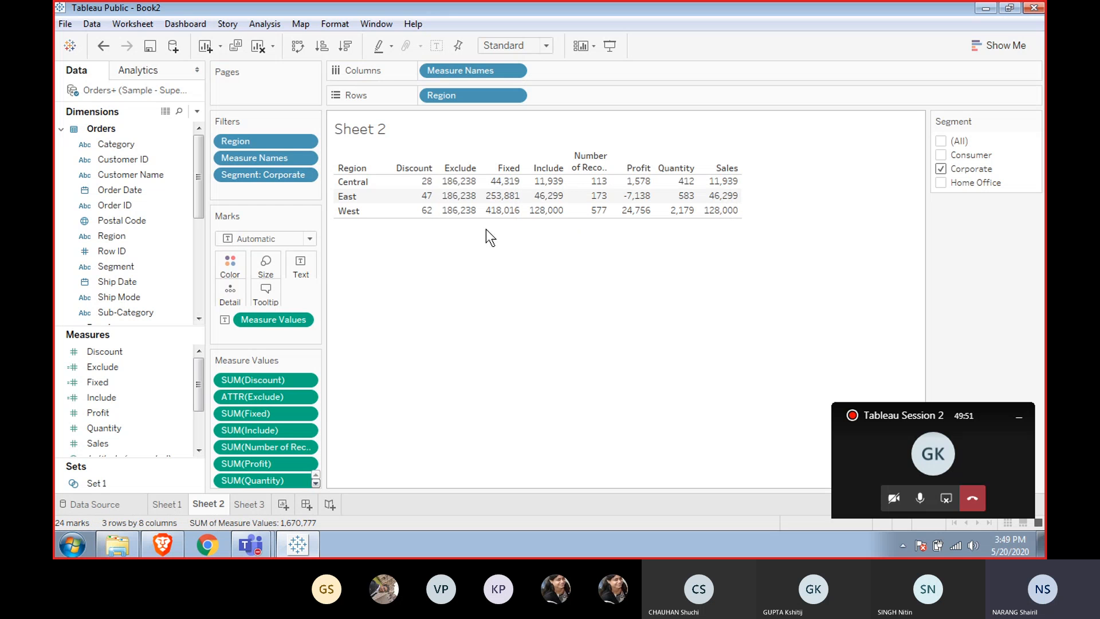
click(462, 182)
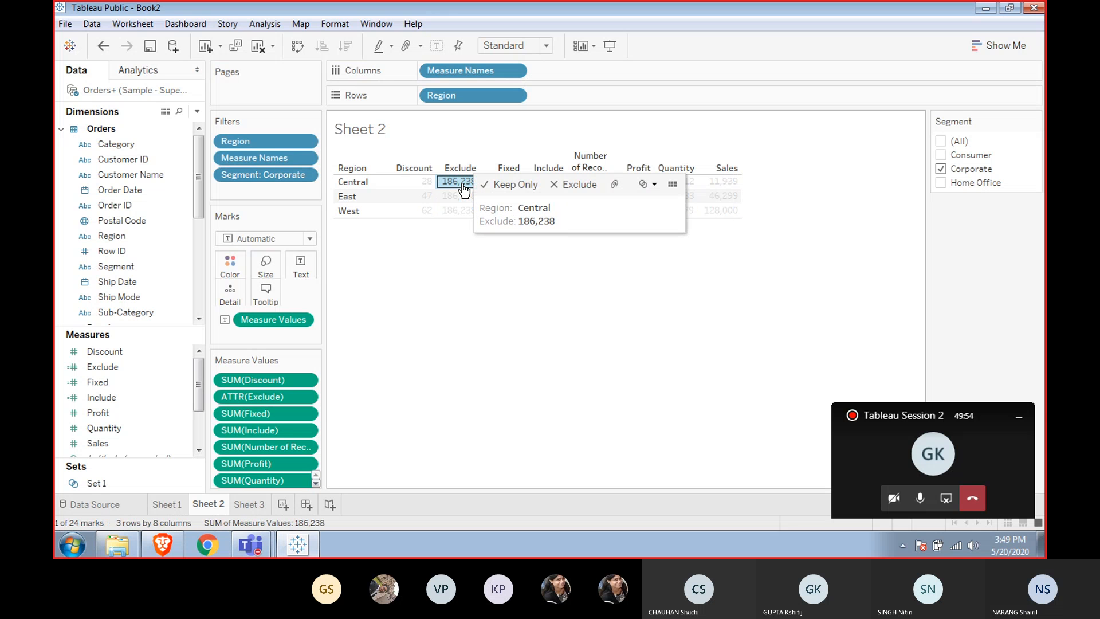
click(442, 281)
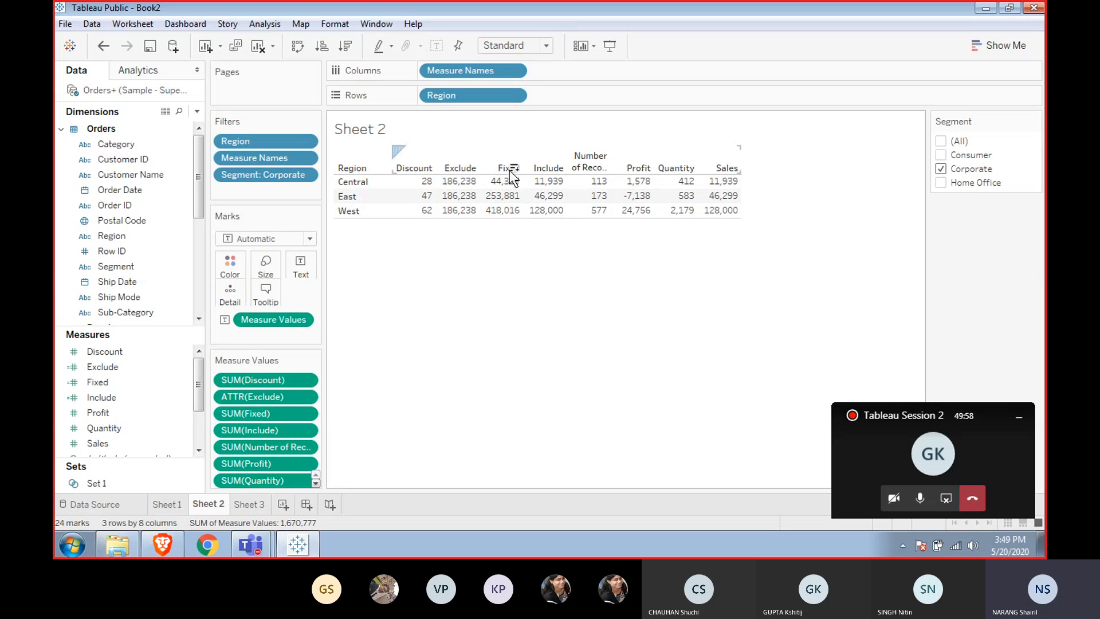
click(551, 183)
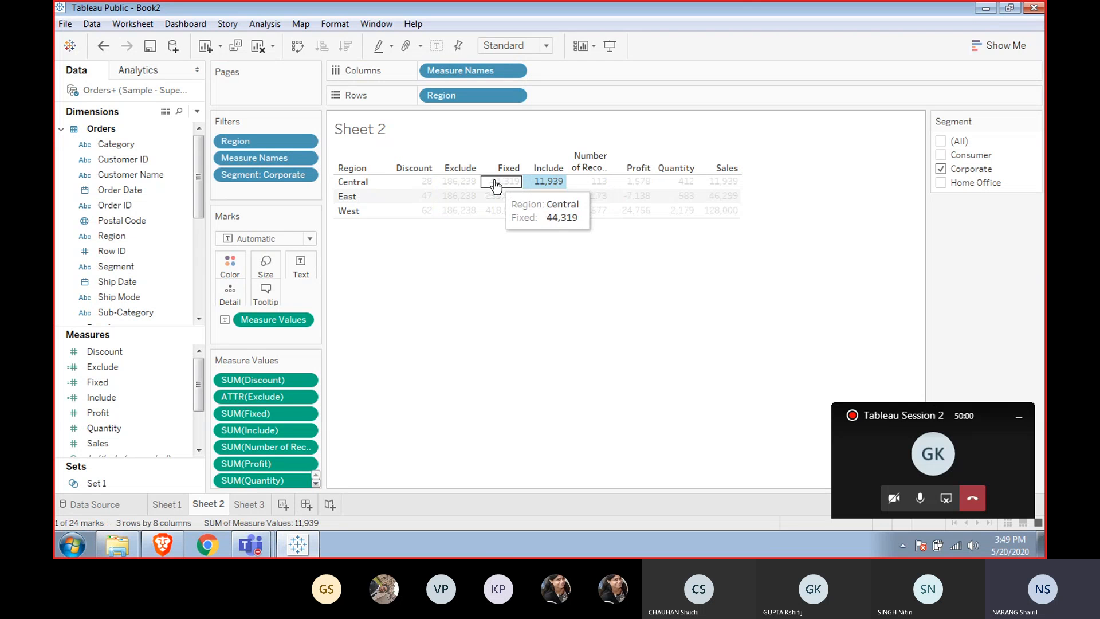
click(461, 185)
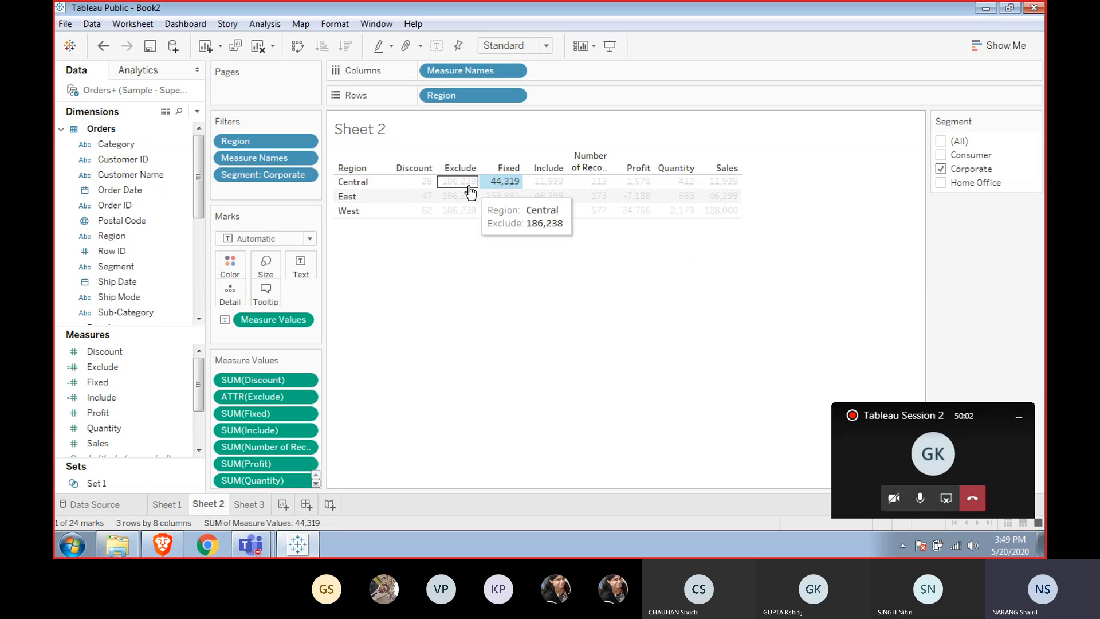
click(489, 265)
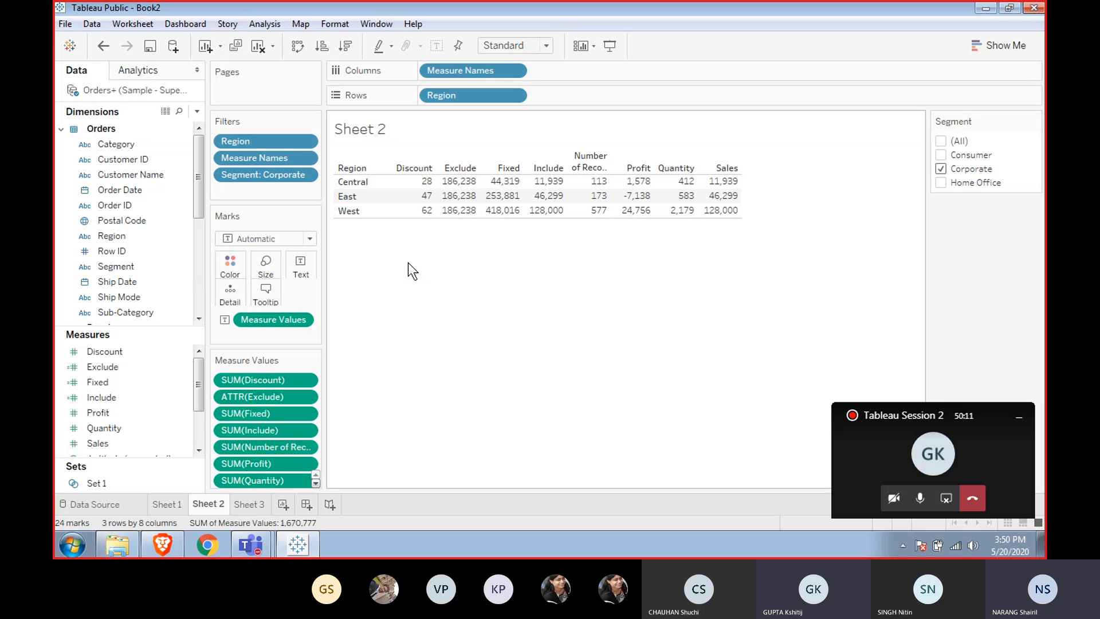
mouse_move(455, 184)
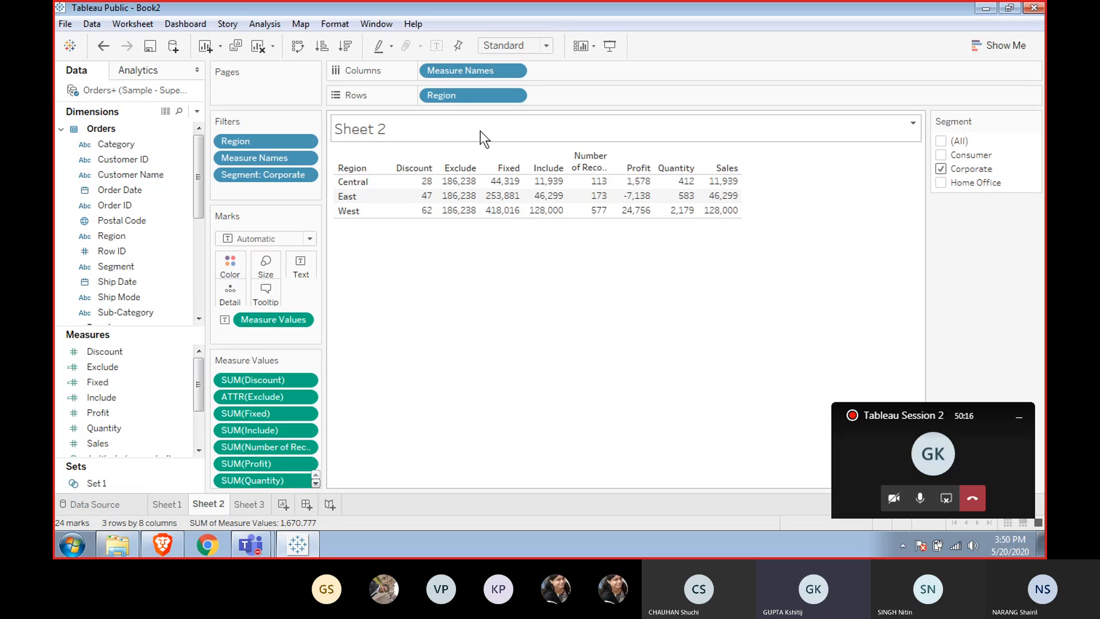
mouse_move(471, 217)
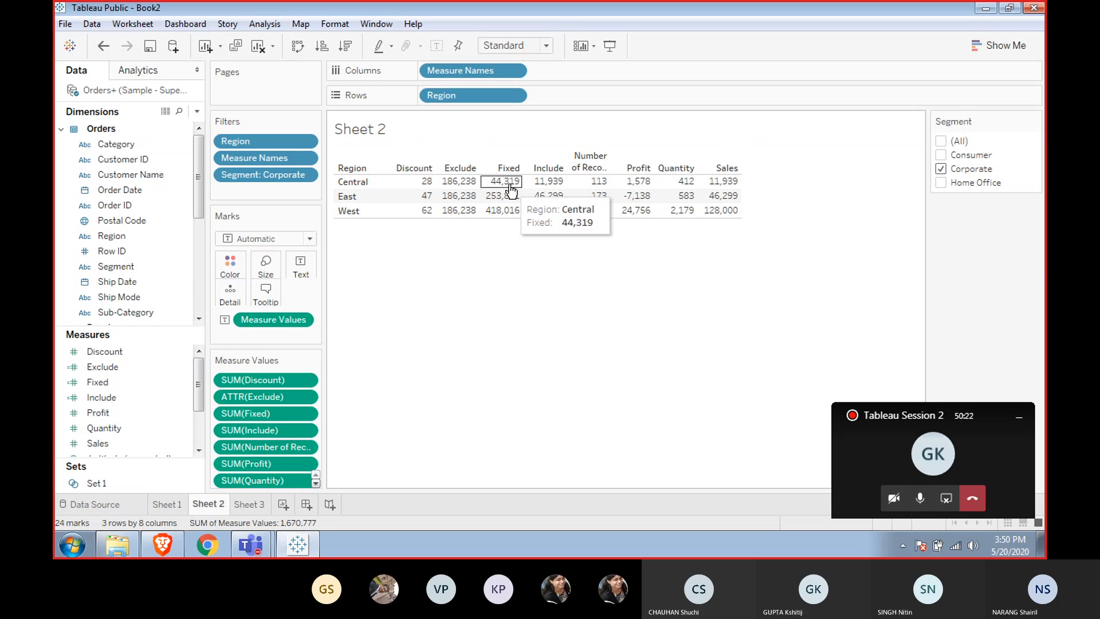
mouse_move(542, 189)
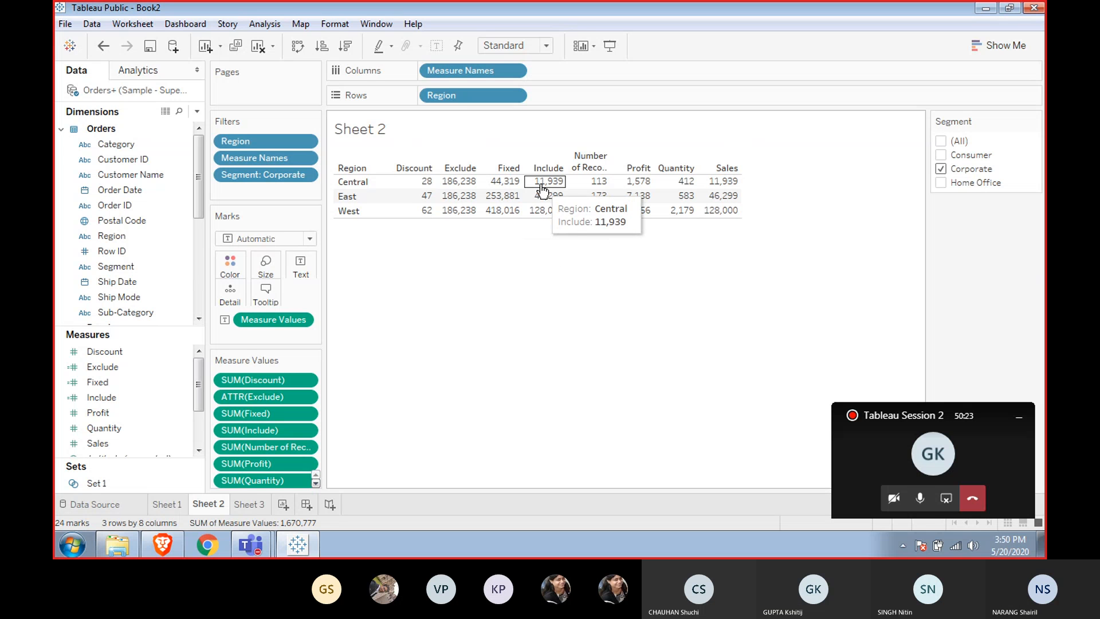
click(503, 182)
click(492, 232)
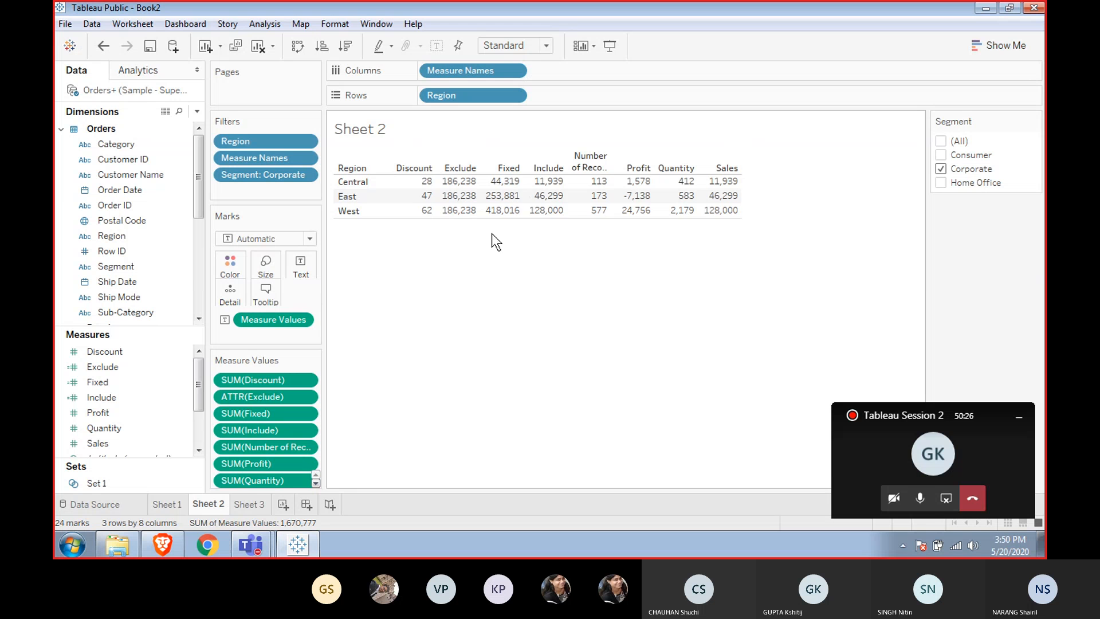
click(539, 182)
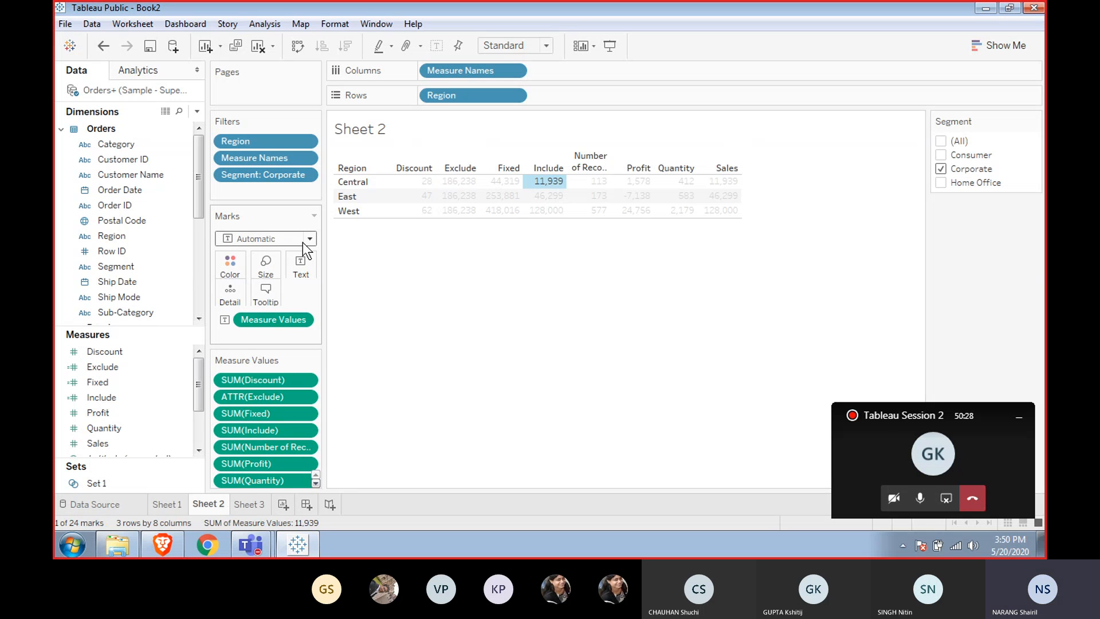
click(476, 267)
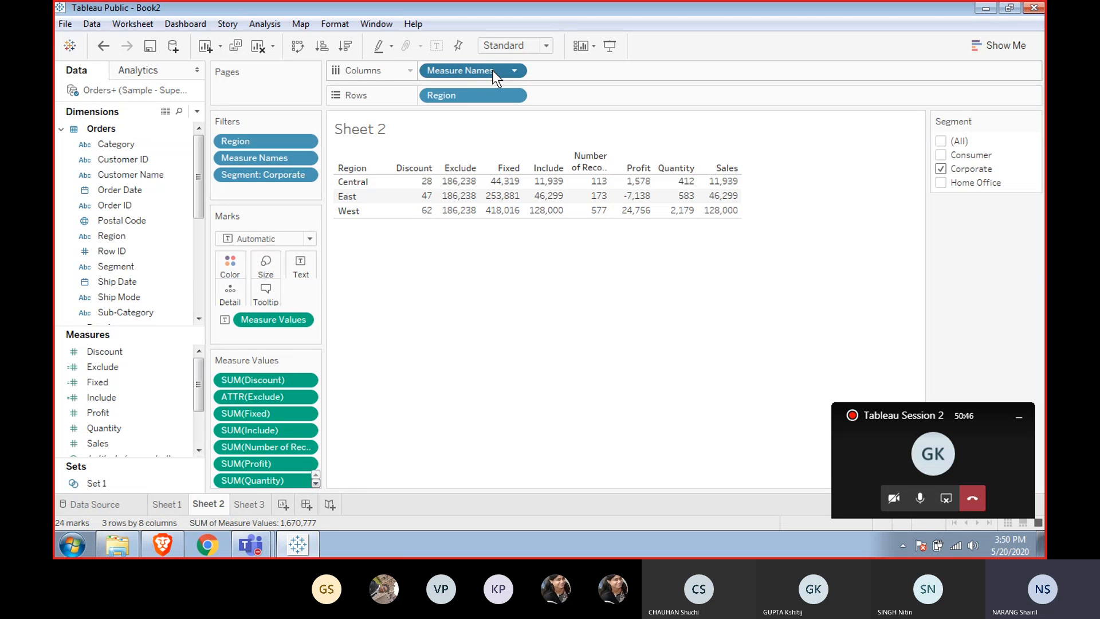
Undo the accidental removal of Measure Names from the columns.
drag(493, 70, 494, 64)
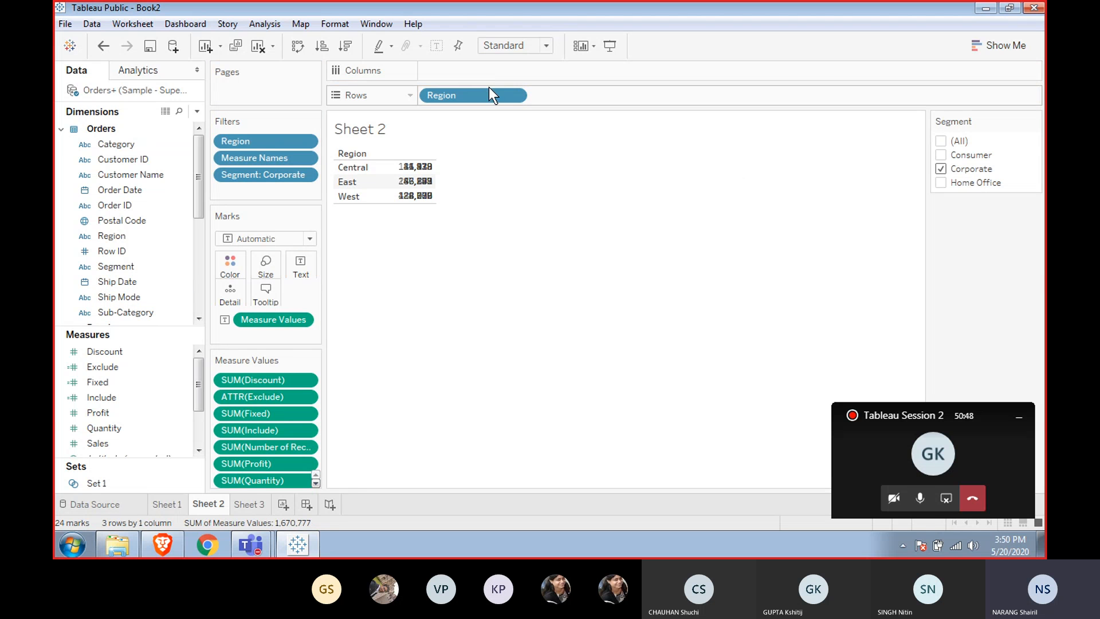
key(ctrl+z)
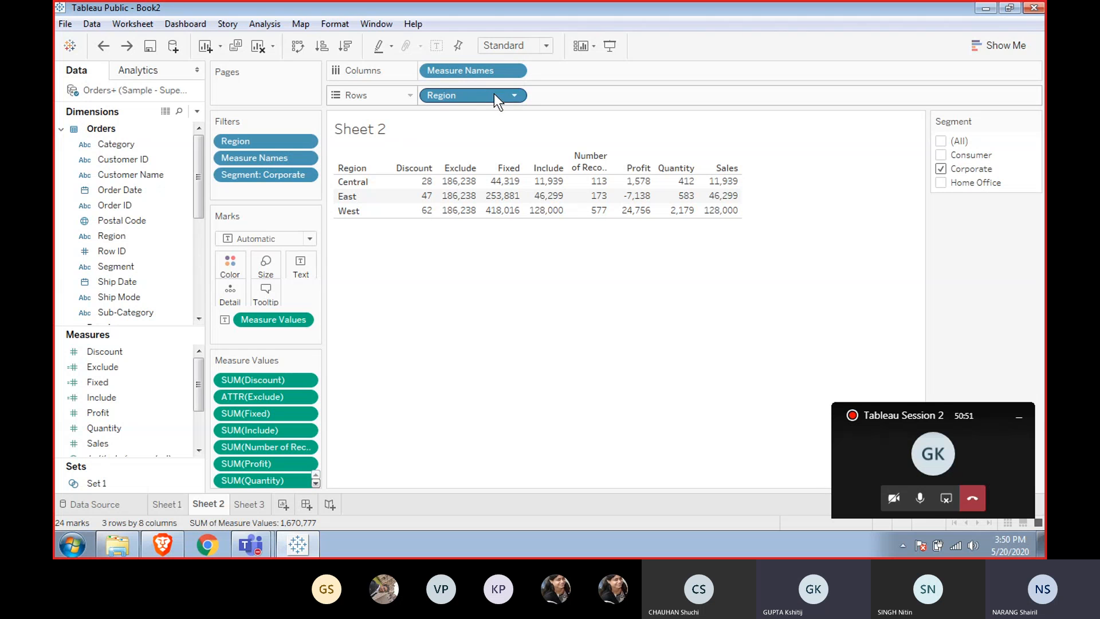
Sort the regions in descending order by the Fixed column.
click(513, 168)
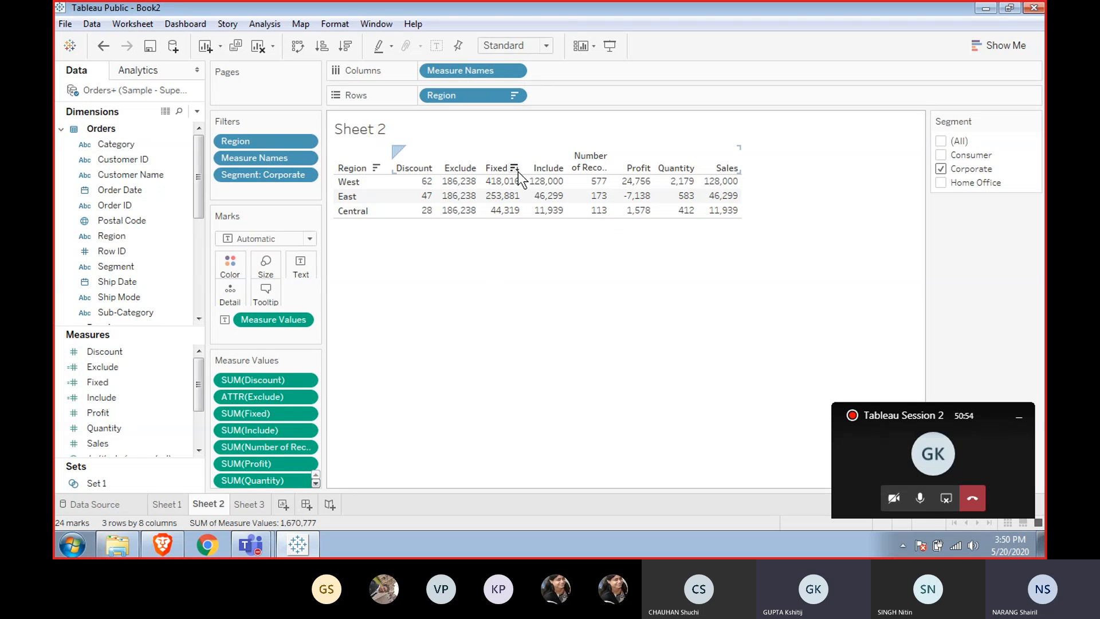
click(590, 160)
click(637, 157)
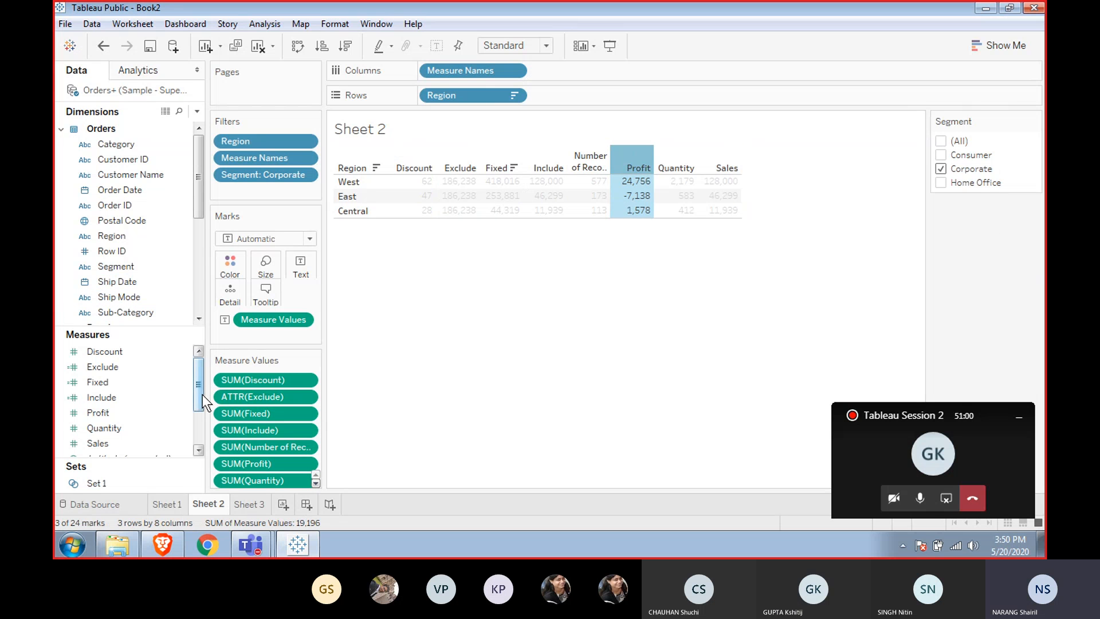
Add a new blank worksheet.
drag(201, 394, 197, 435)
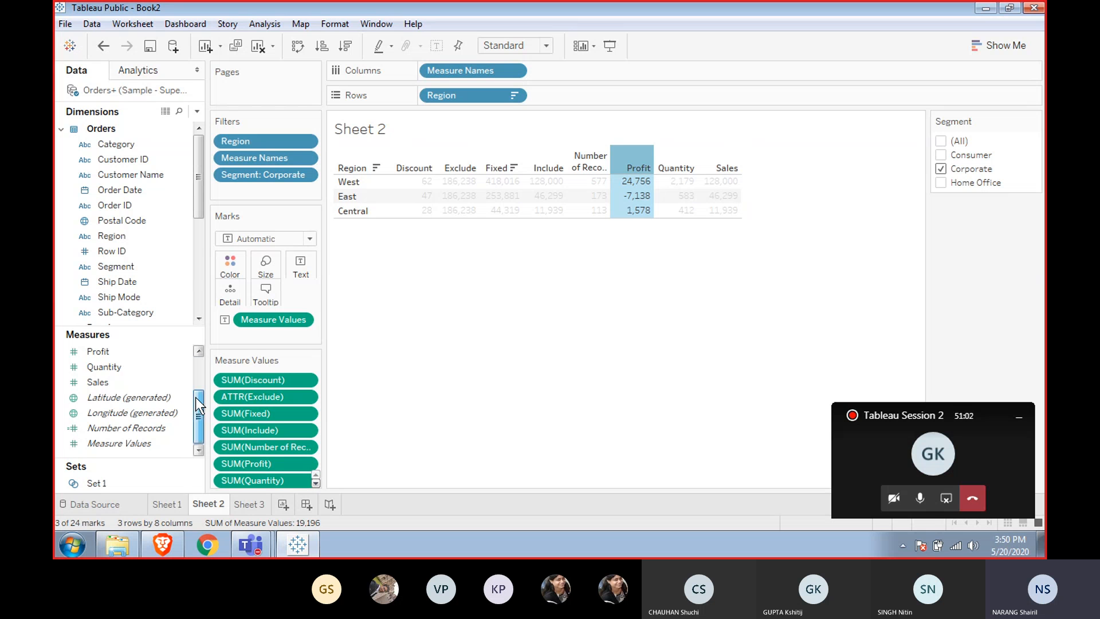
drag(195, 397, 197, 360)
click(132, 353)
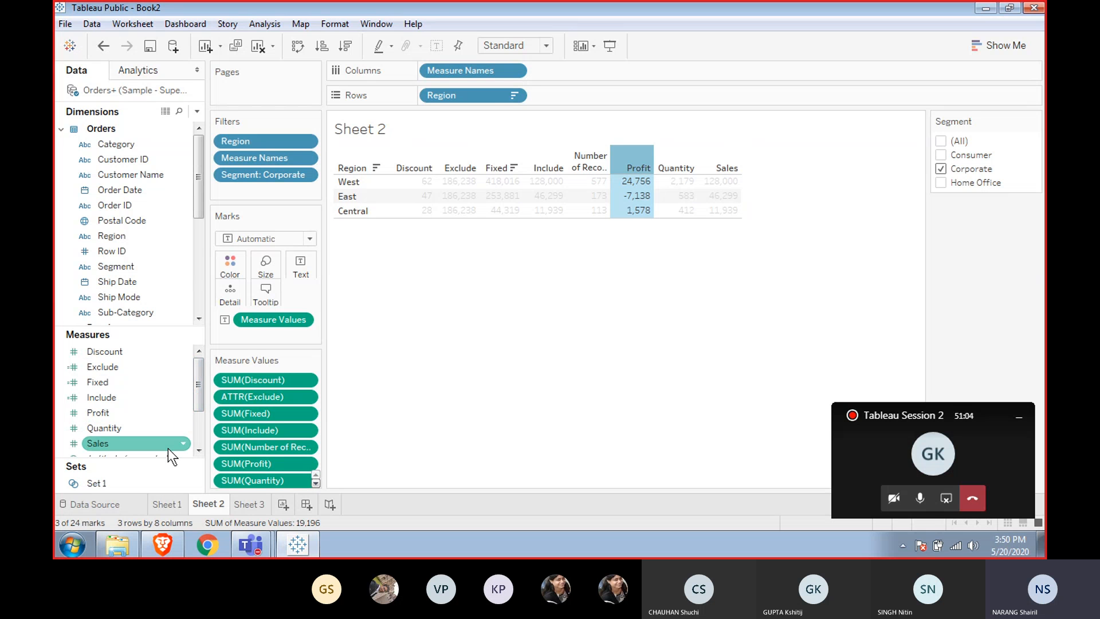
click(421, 283)
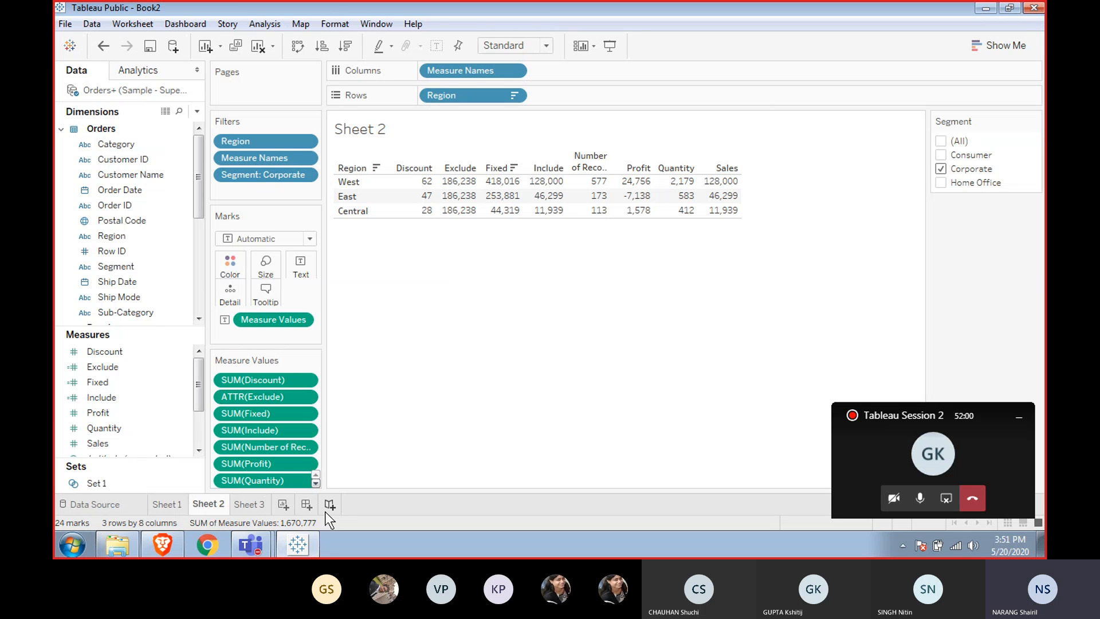
click(284, 501)
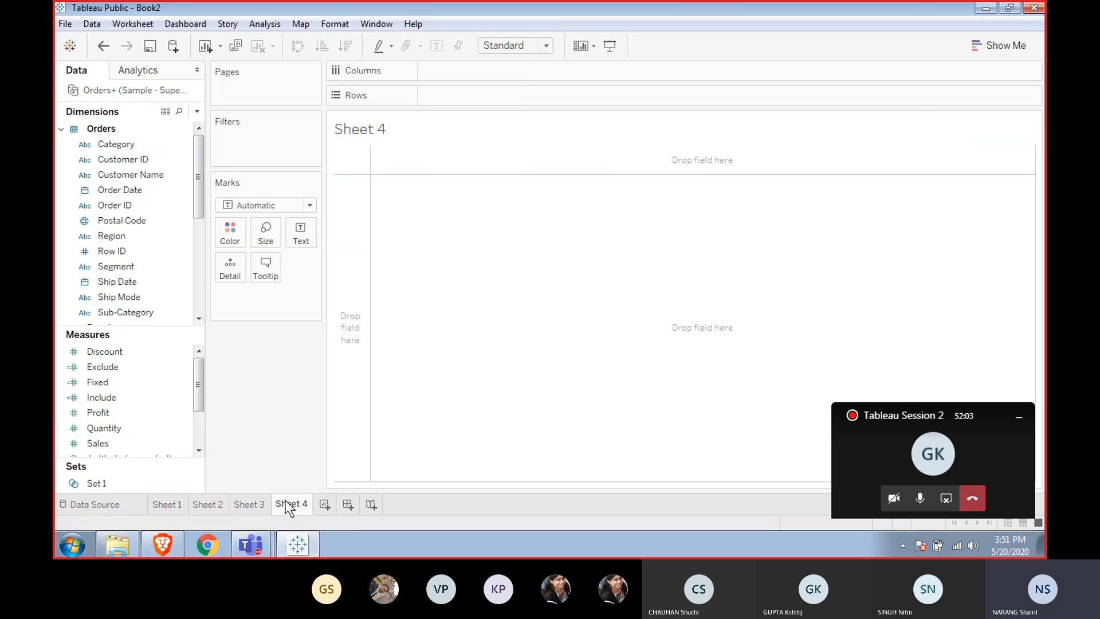
Add a new dashboard and return to the Sheet 3 sales bar chart.
click(349, 501)
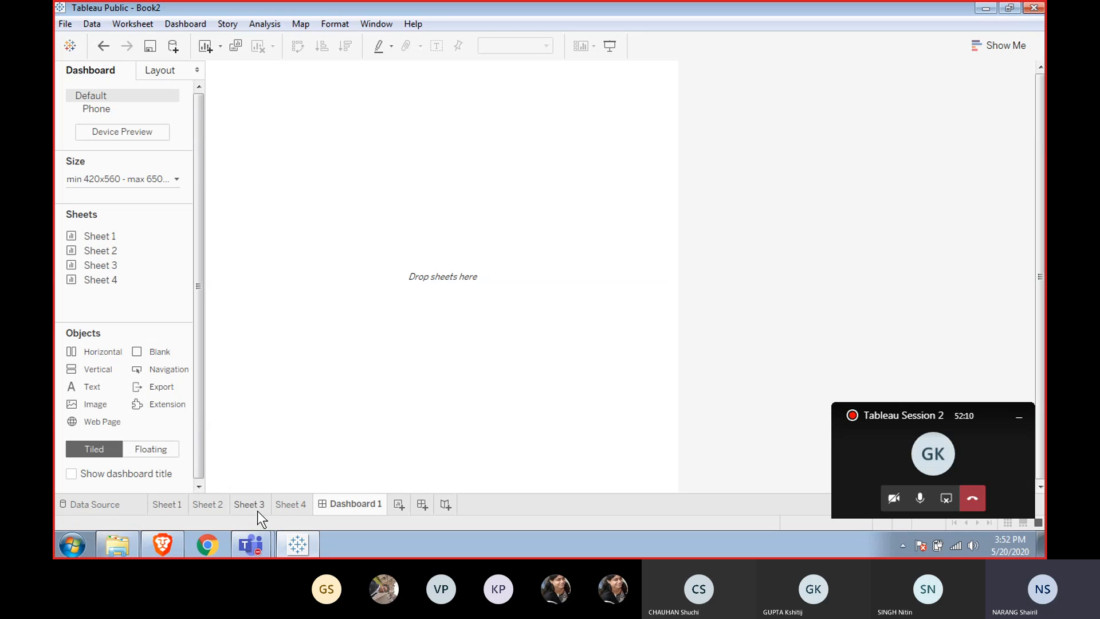
click(167, 505)
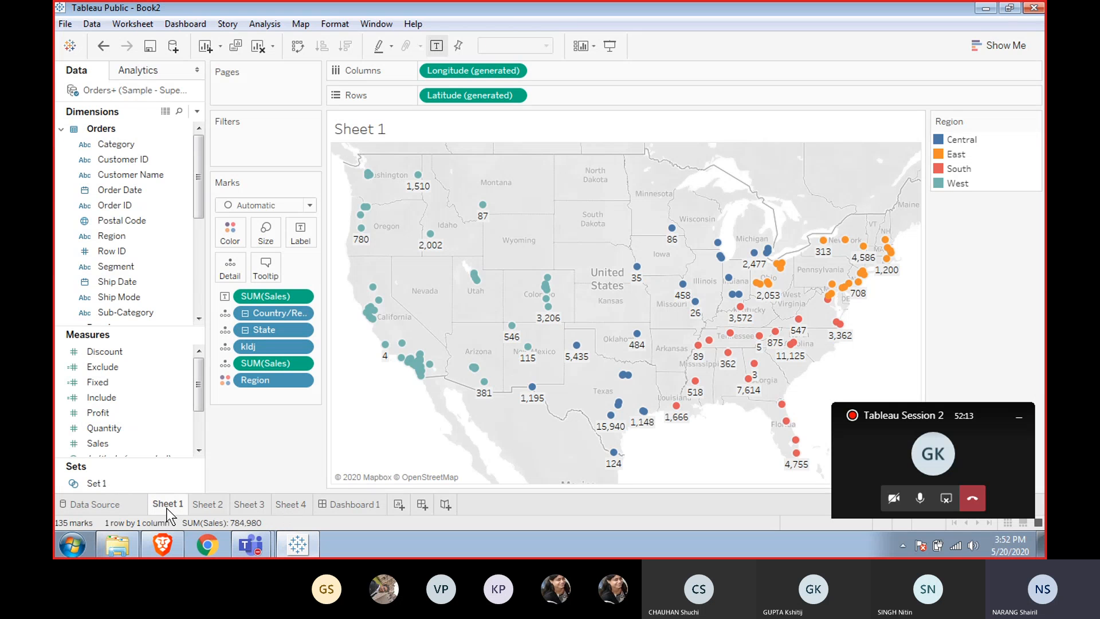
click(246, 504)
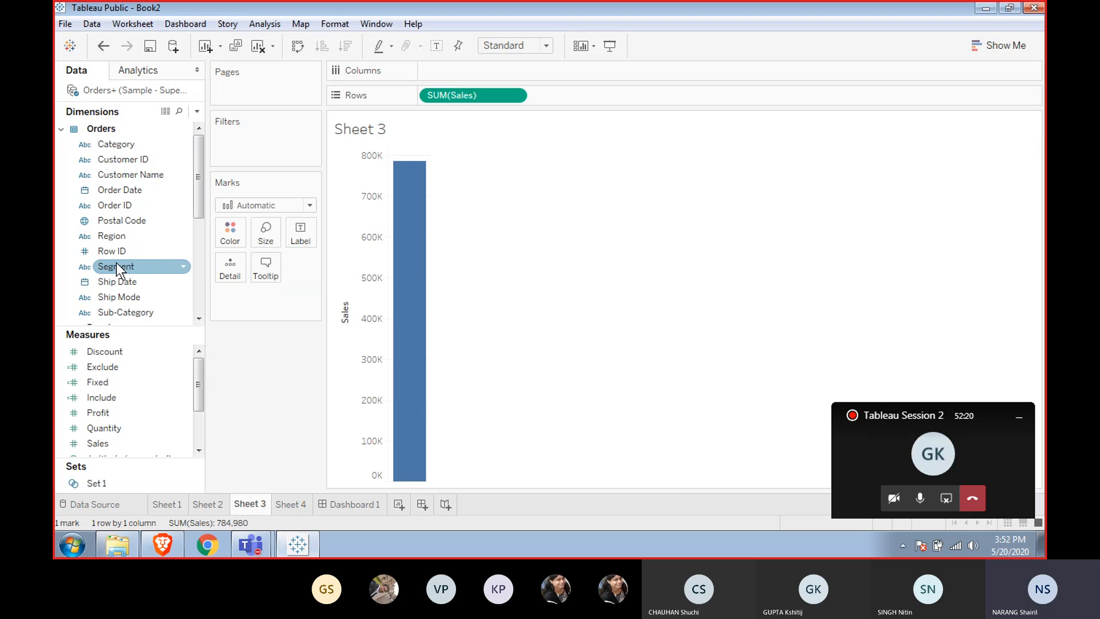
Break the Sales bars down by Region and filter the view to the Consumer segment only.
double_click(113, 238)
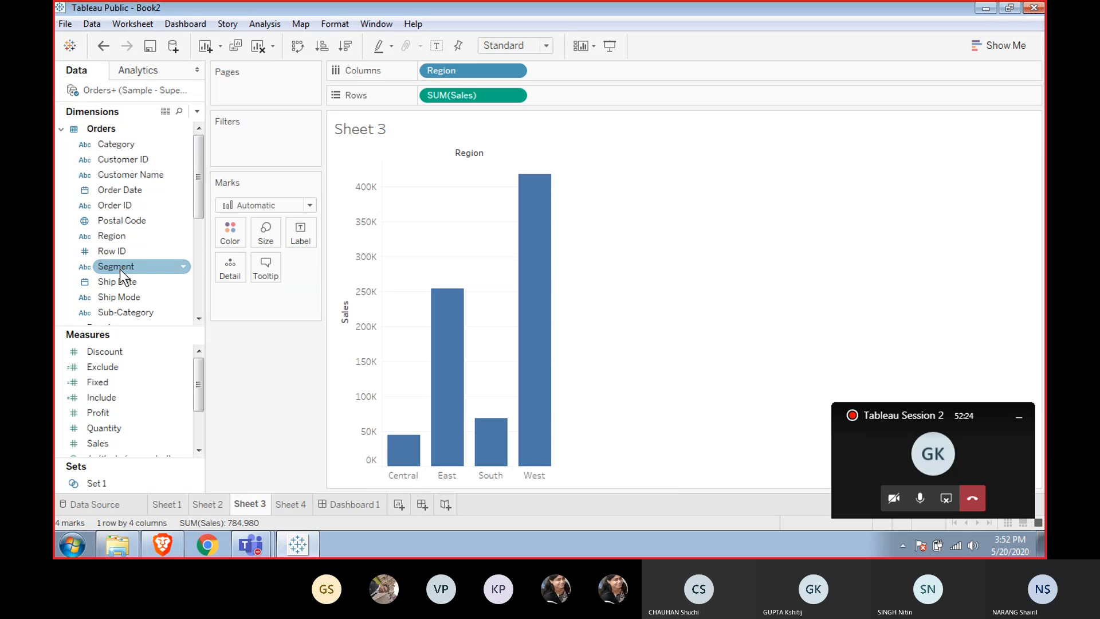
drag(119, 269, 252, 146)
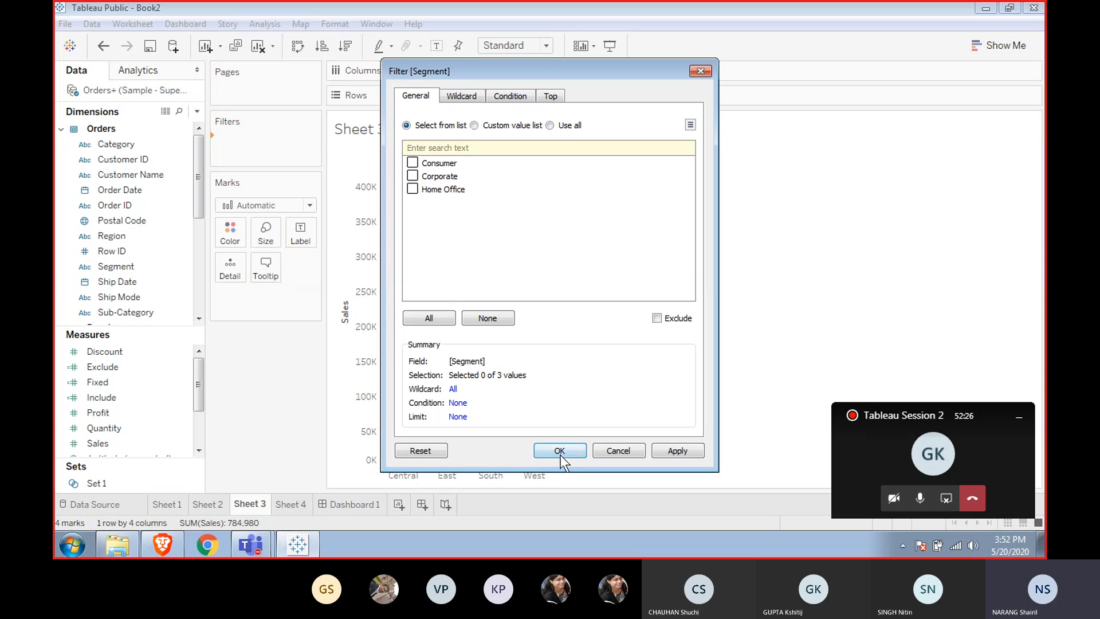
click(412, 163)
click(558, 452)
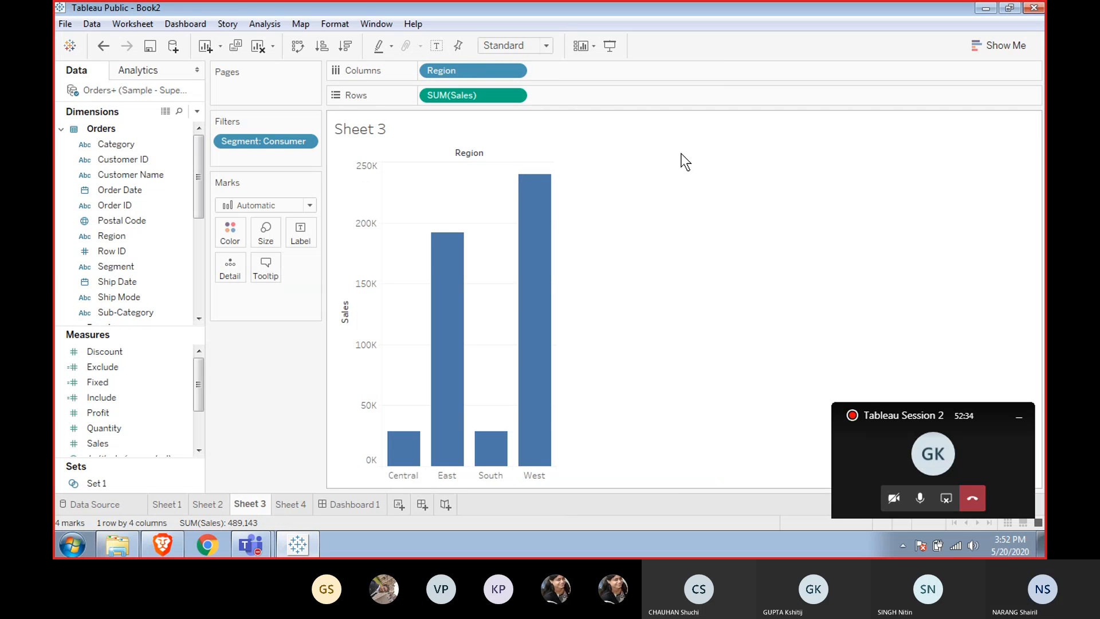
Color the bars by Region and hide the Region column headers.
mouse_move(553, 192)
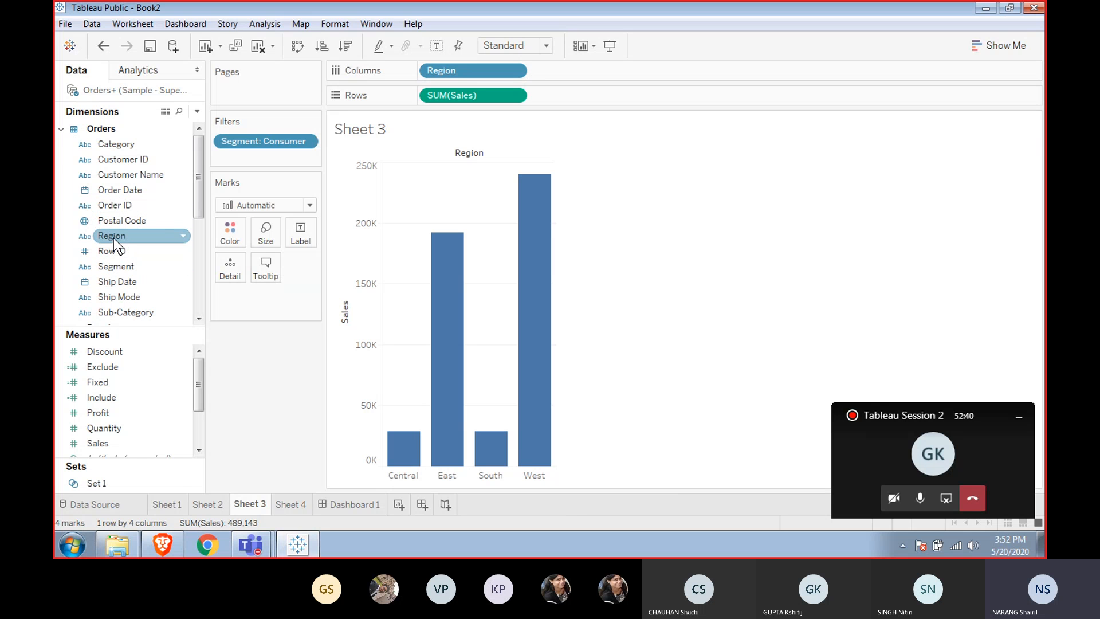
drag(112, 236, 238, 238)
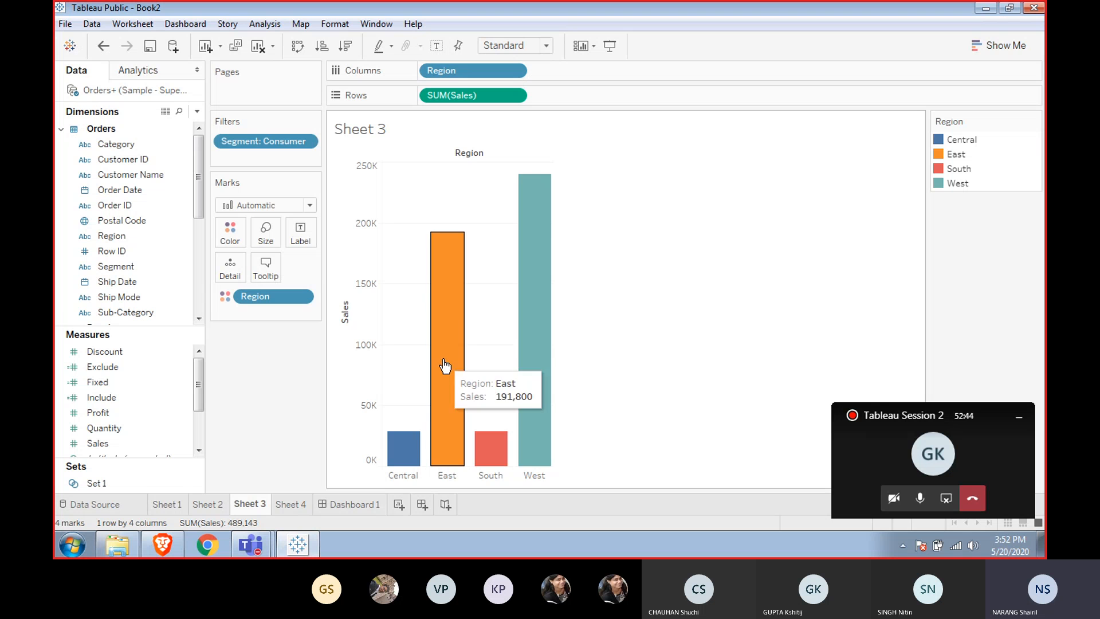
right_click(467, 480)
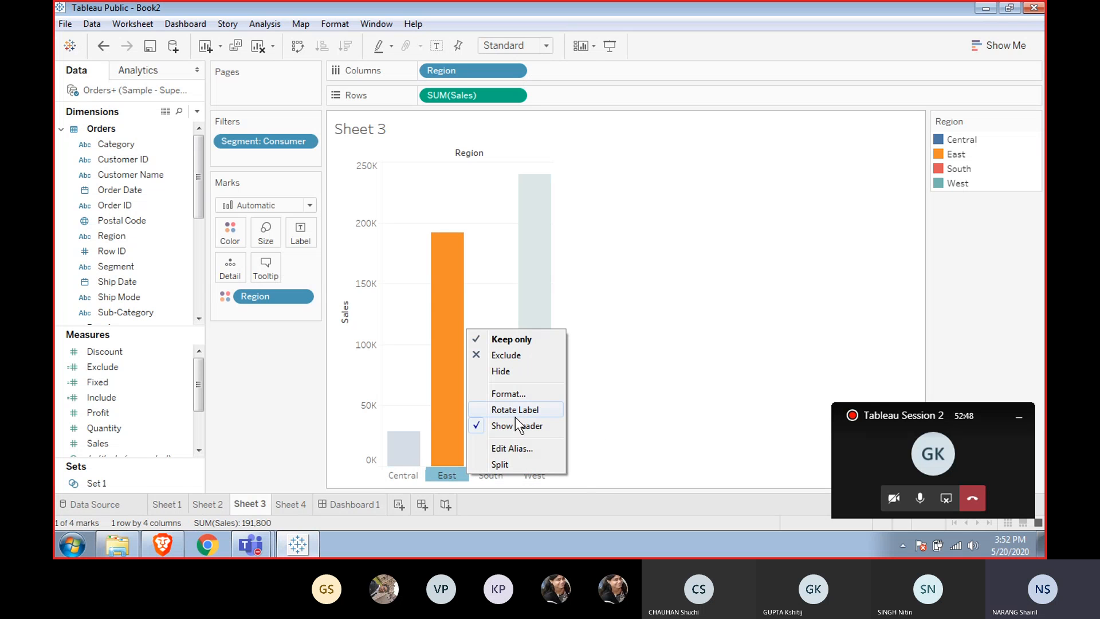
click(510, 426)
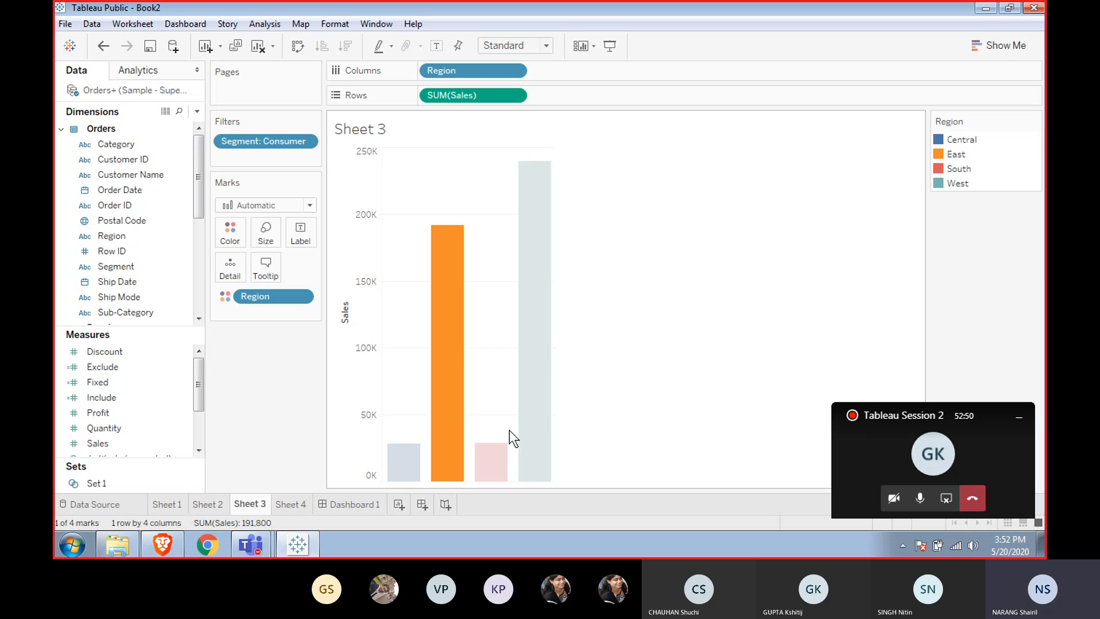
click(588, 396)
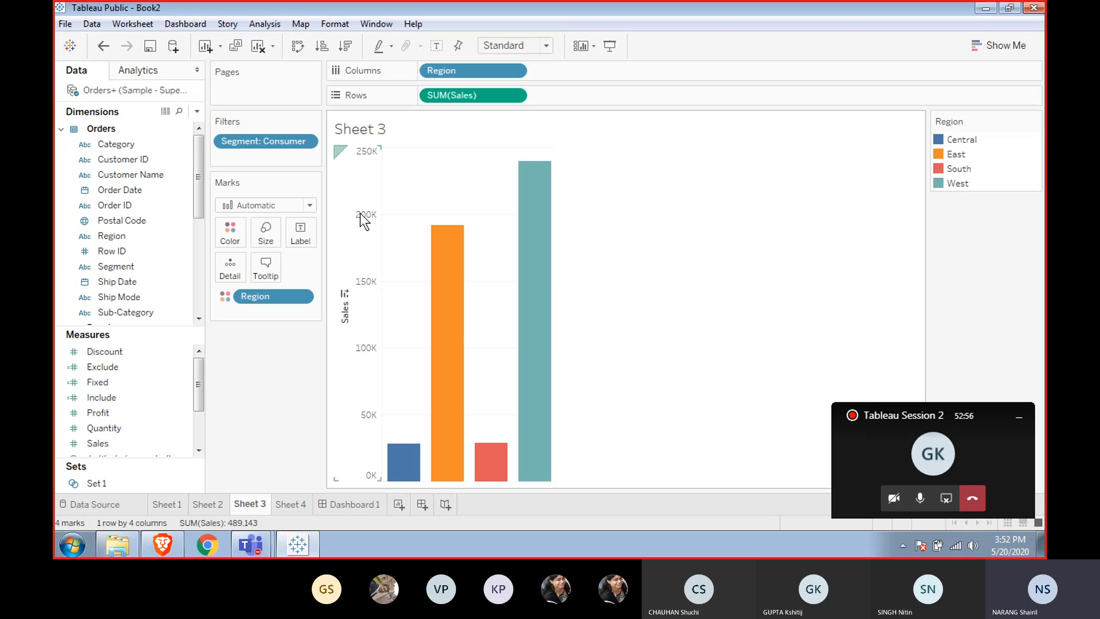
double_click(373, 133)
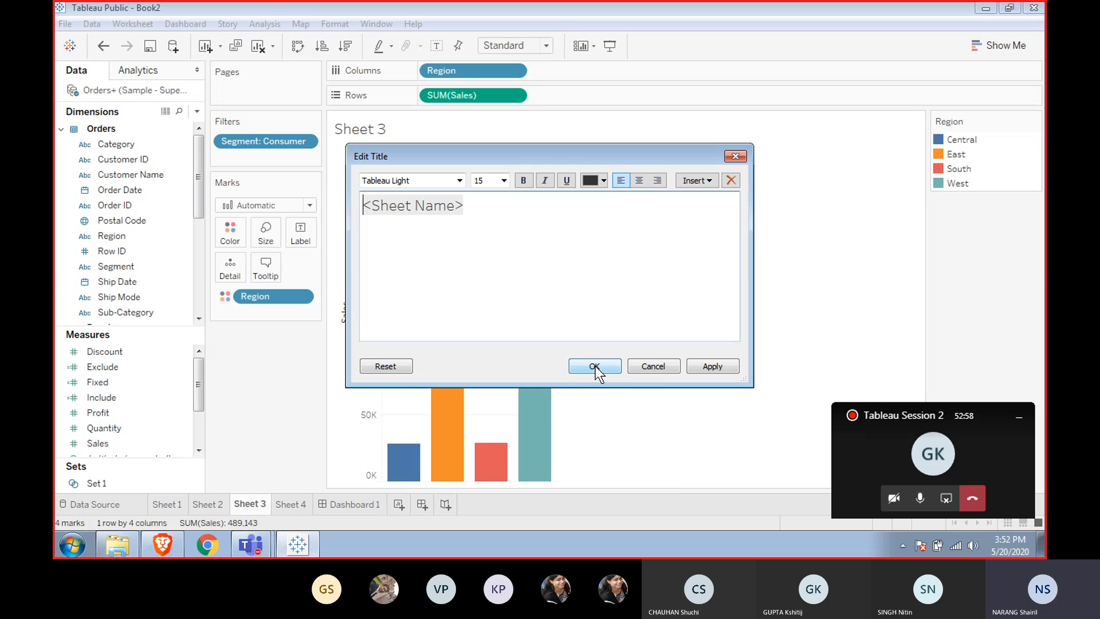
key(ctrl+a)
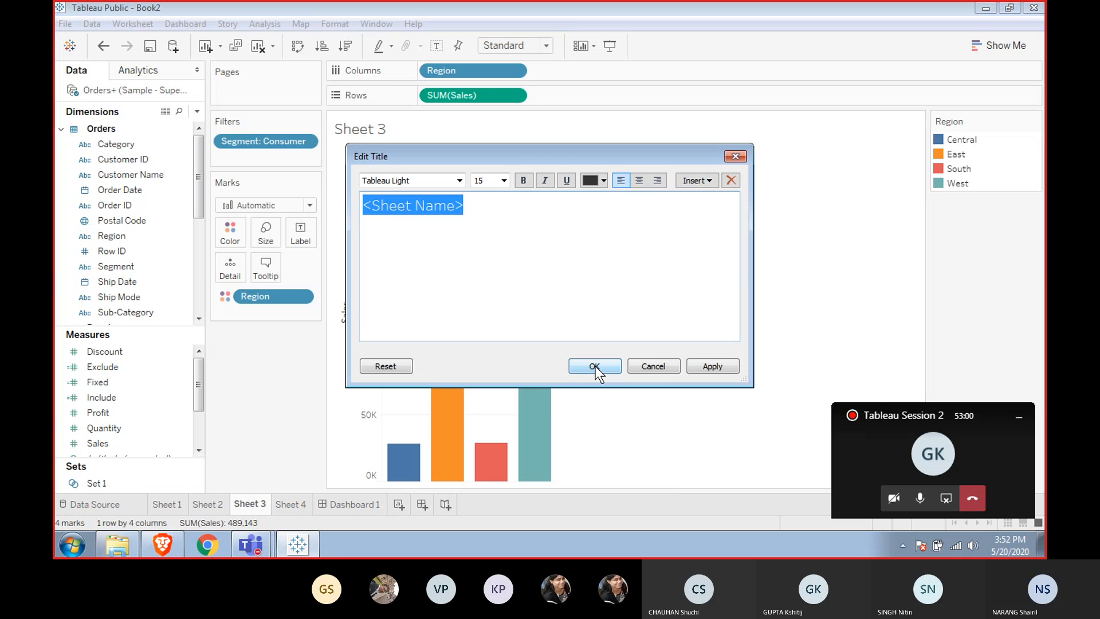
click(595, 367)
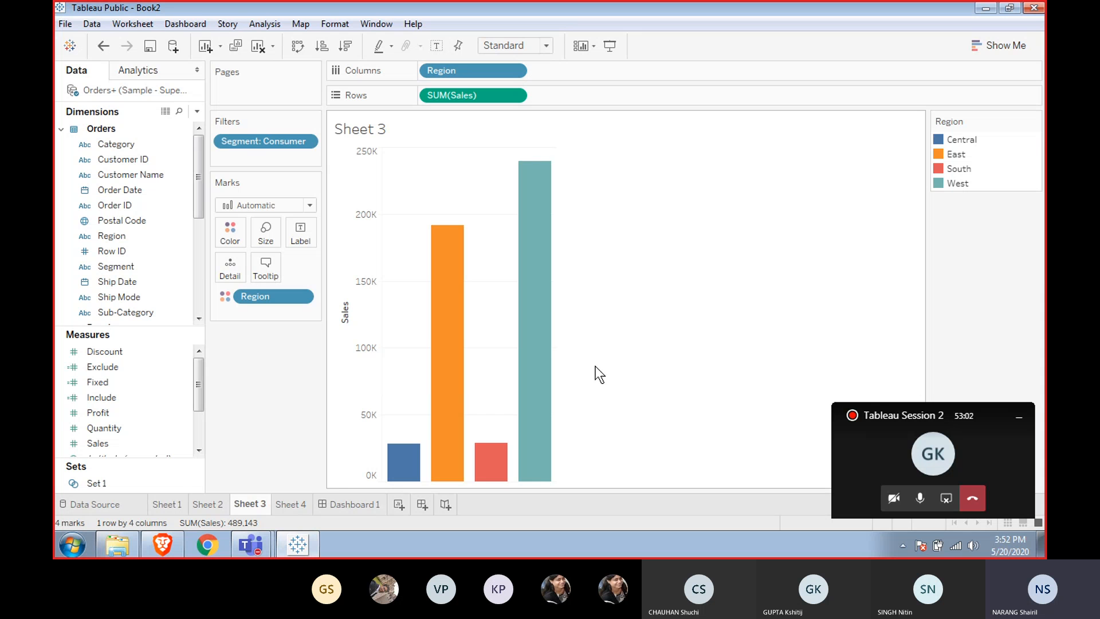
Rename the sheet to "Consumer sales by region".
click(257, 504)
text(Sal)
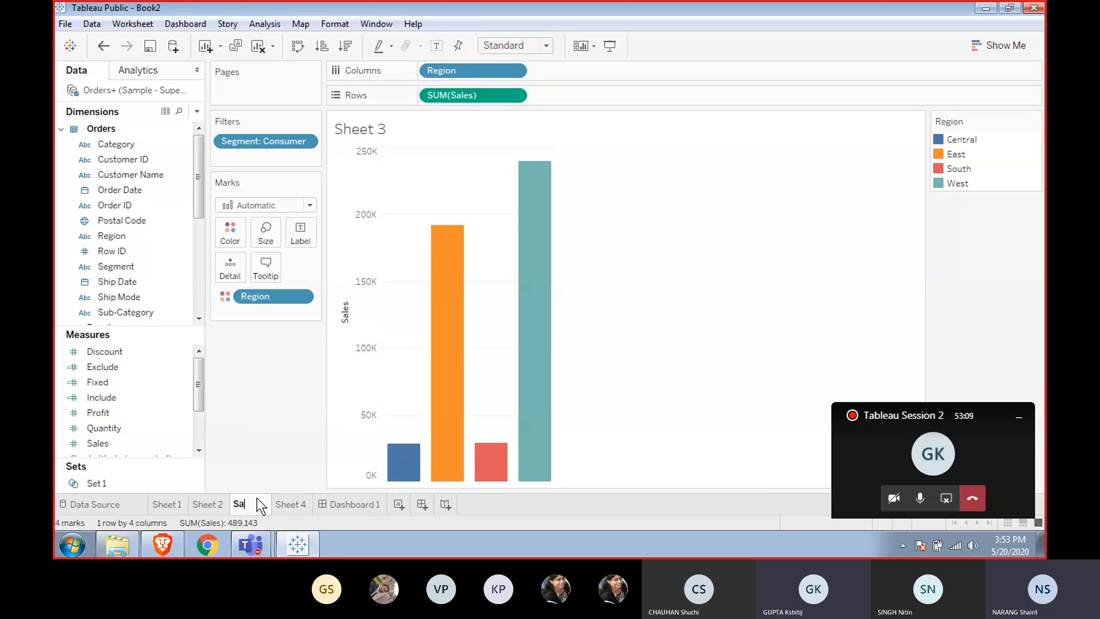
key(BackSpace)
key(BackSpace)
text(C)
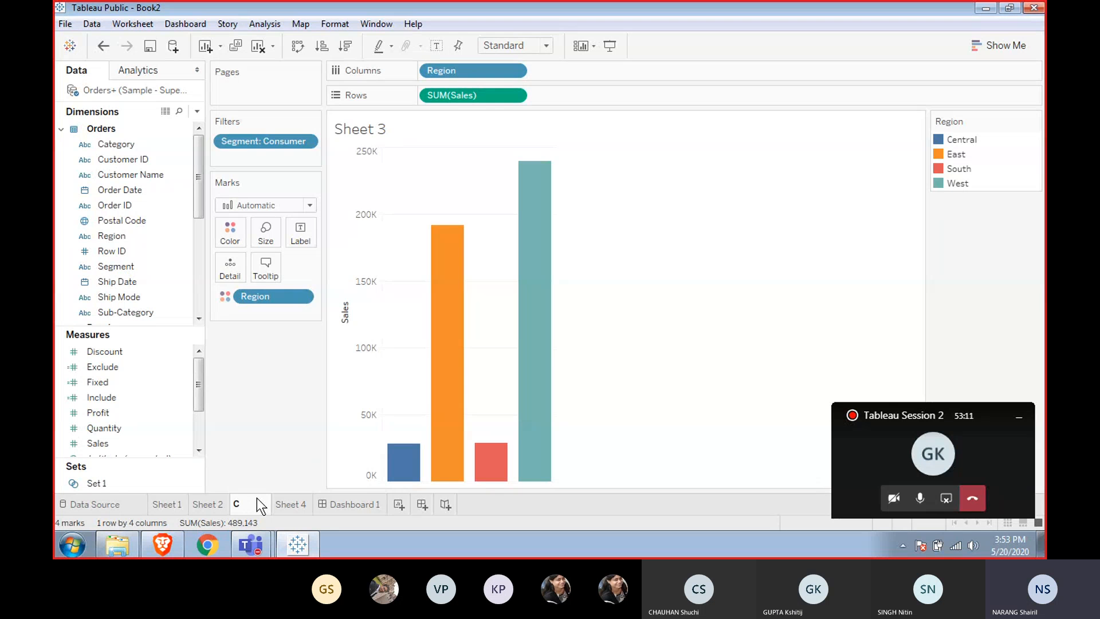
text(onsumer)
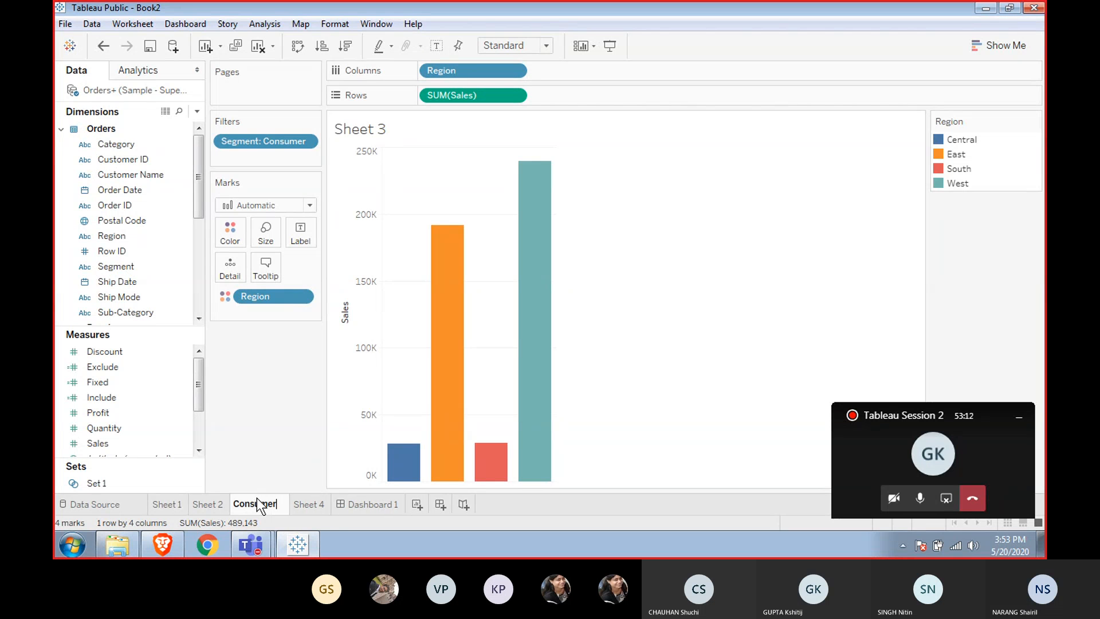
text( s)
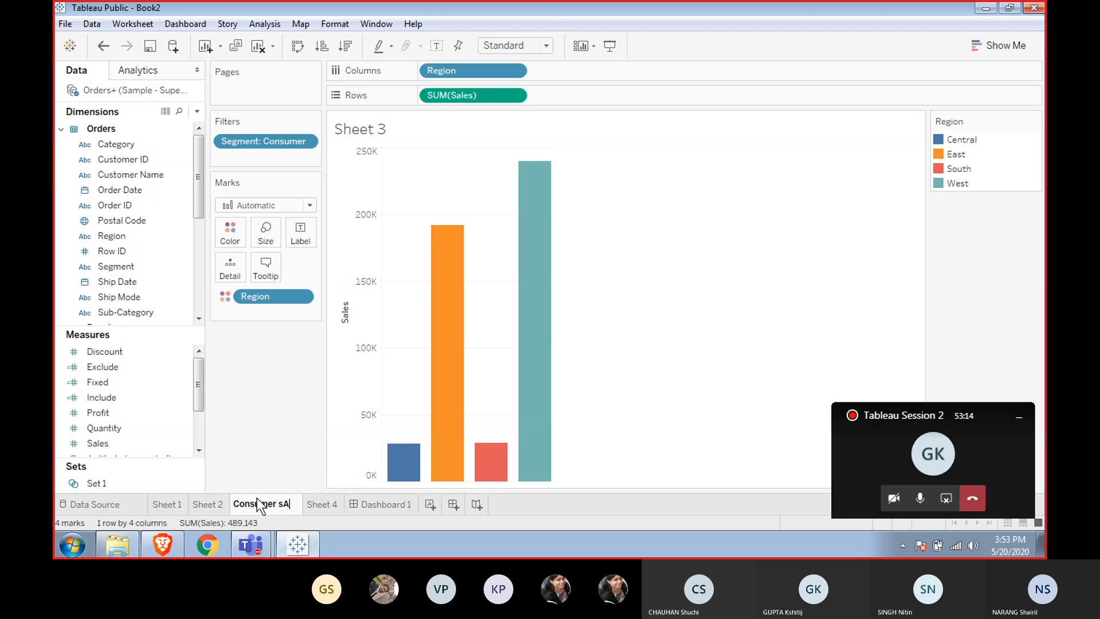
text(a)
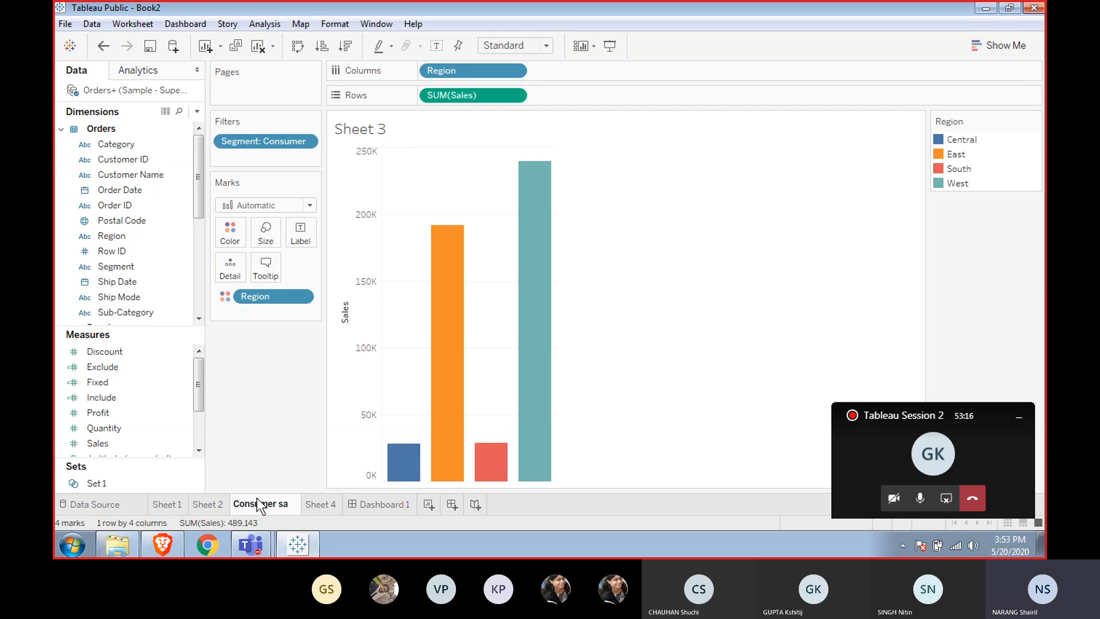
text(les )
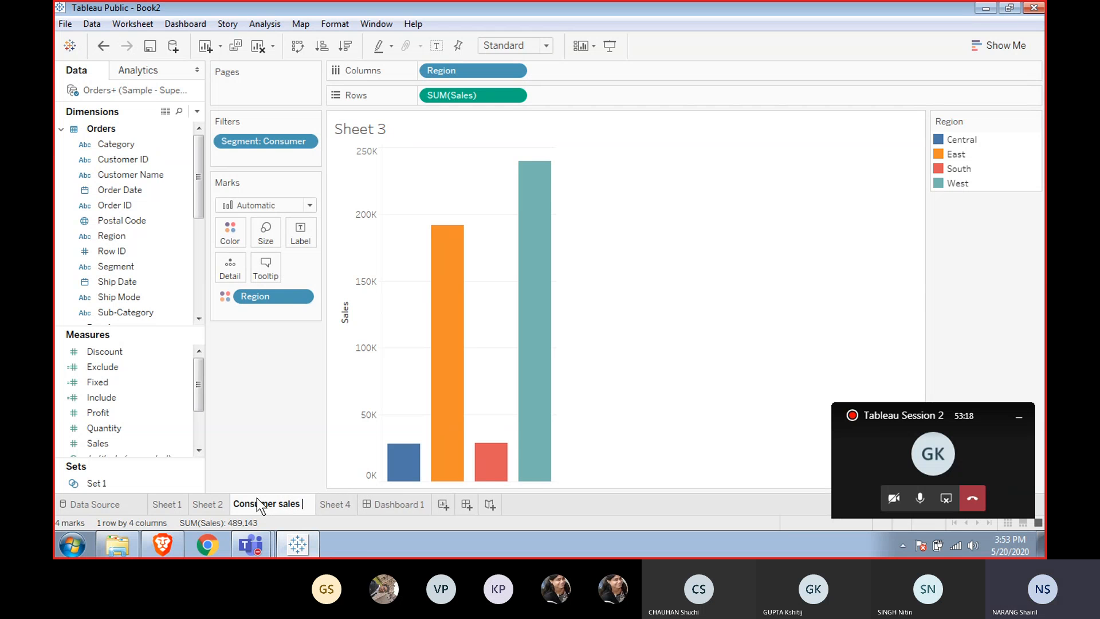
text(by re)
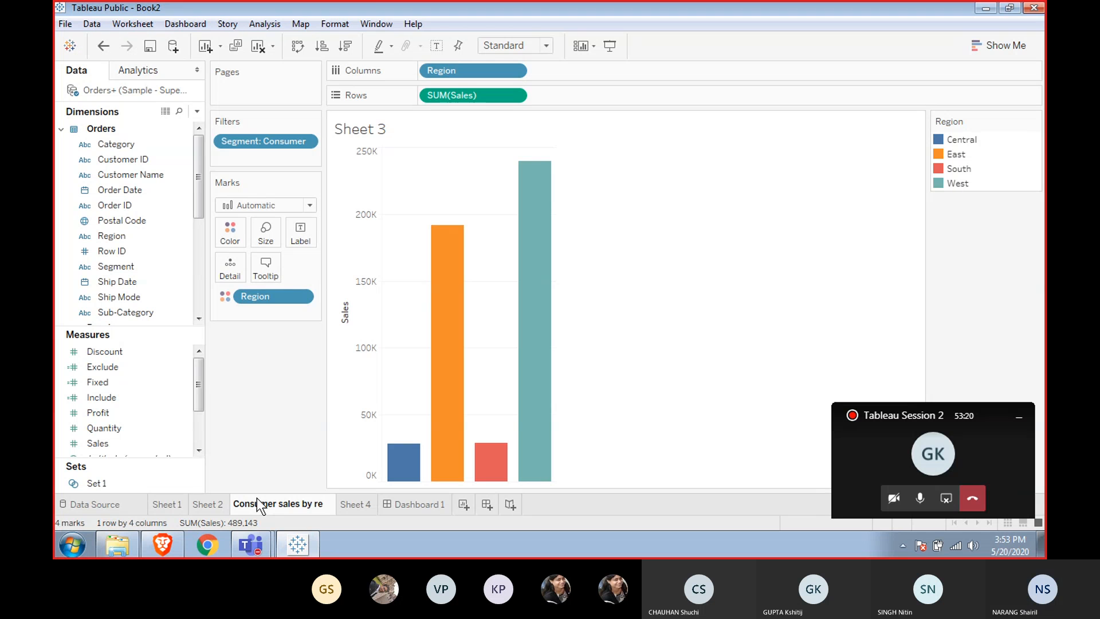
text(gion)
key(Return)
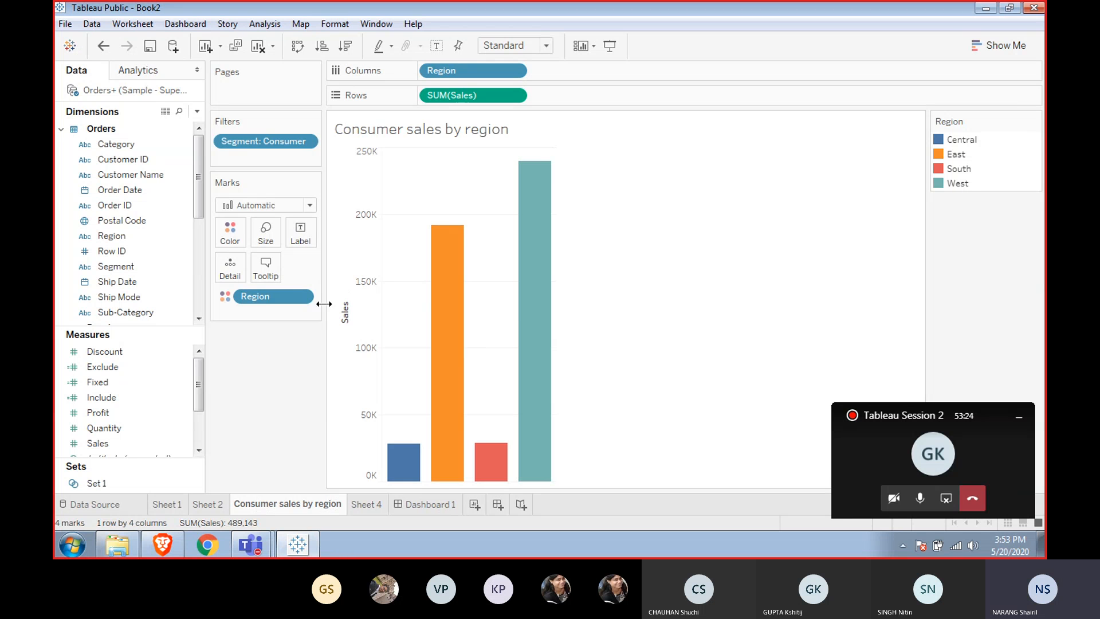
Show value labels on the bars and hide the Sales axis.
mouse_move(456, 273)
click(437, 45)
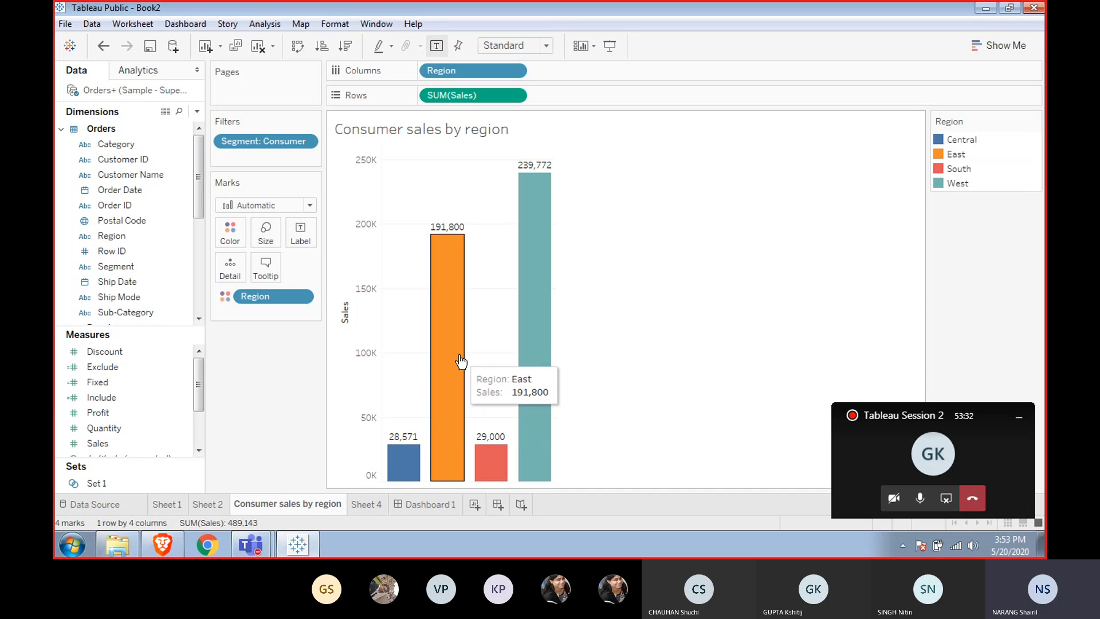
right_click(362, 339)
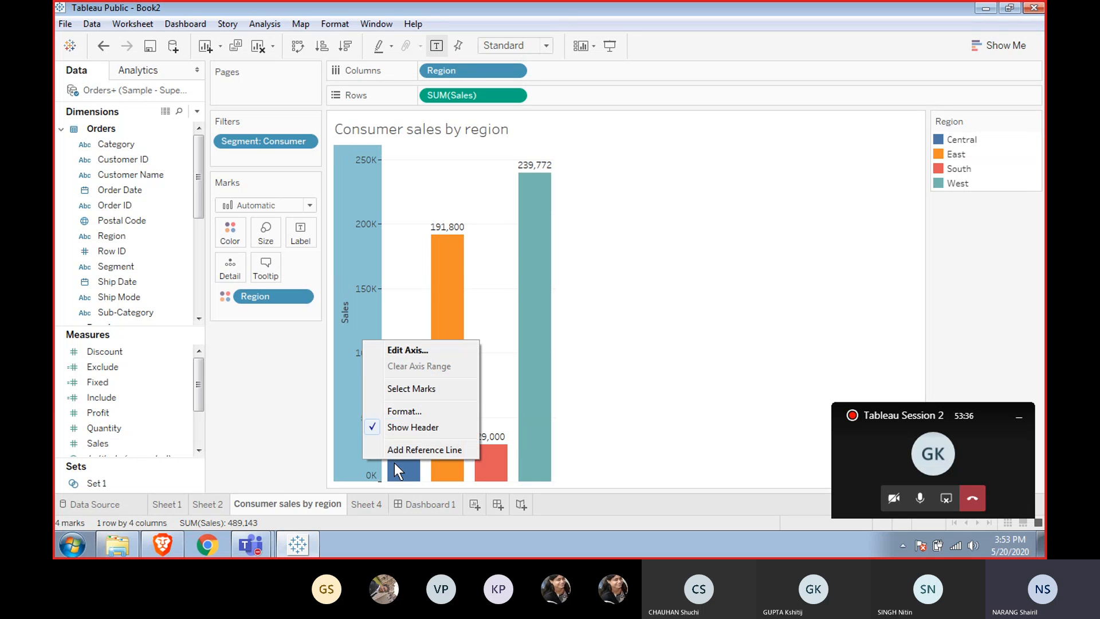
key(Escape)
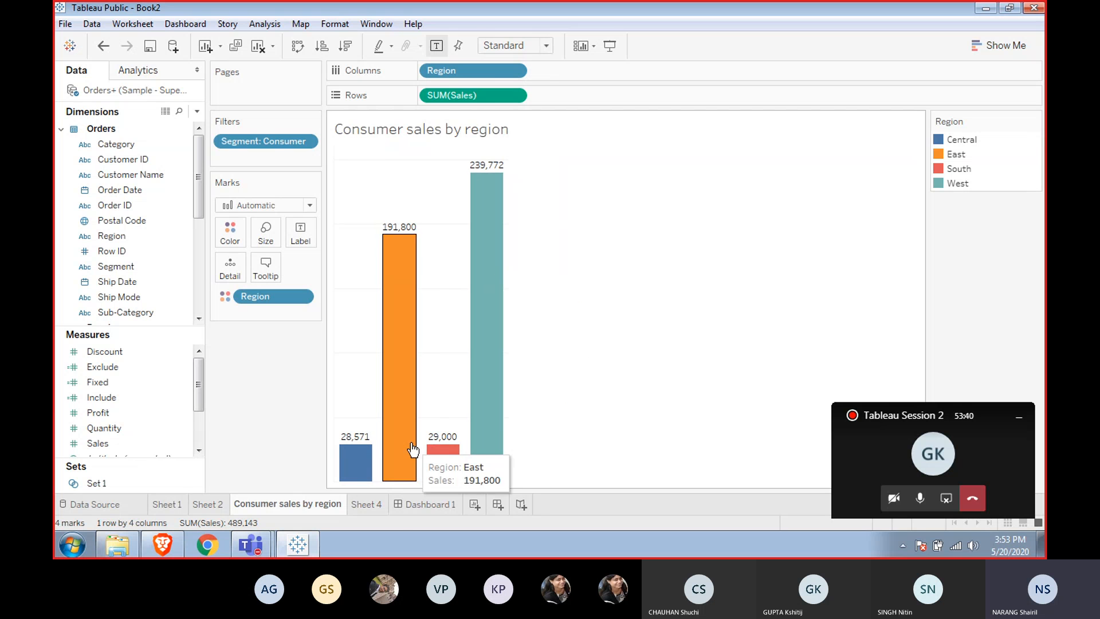
Open Dashboard 1 and place the Consumer sales by region sheet on it.
click(411, 507)
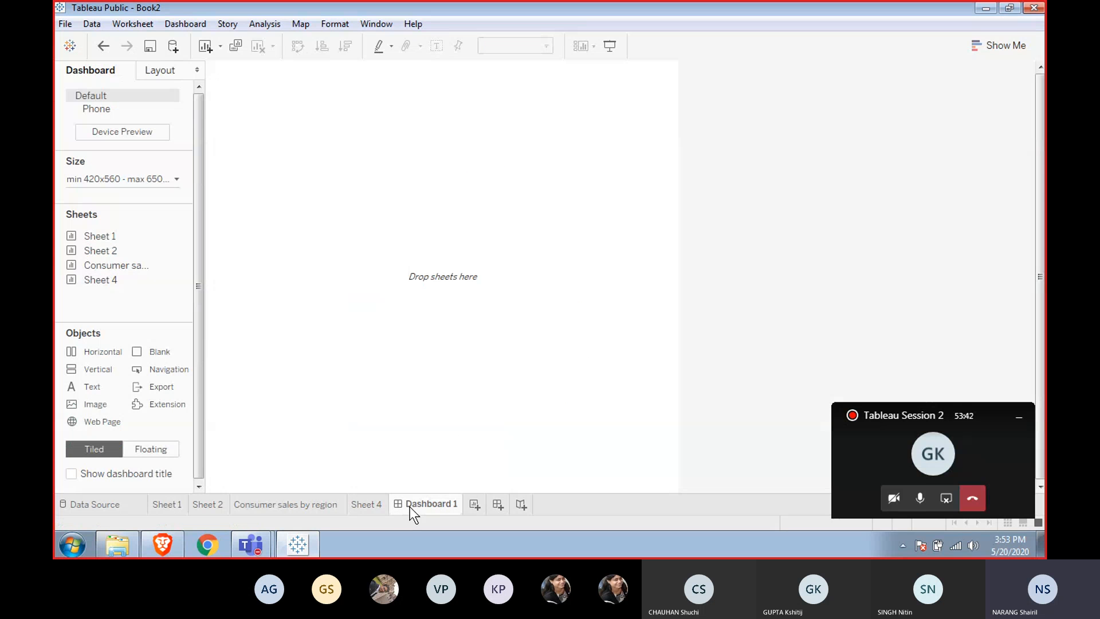
mouse_move(110, 235)
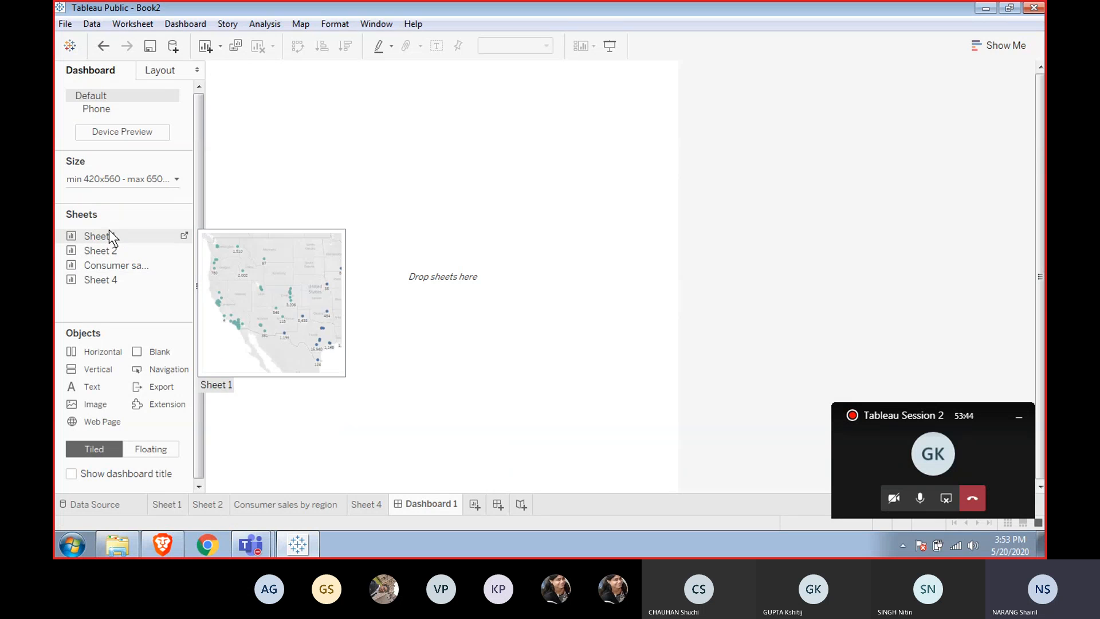
mouse_move(88, 267)
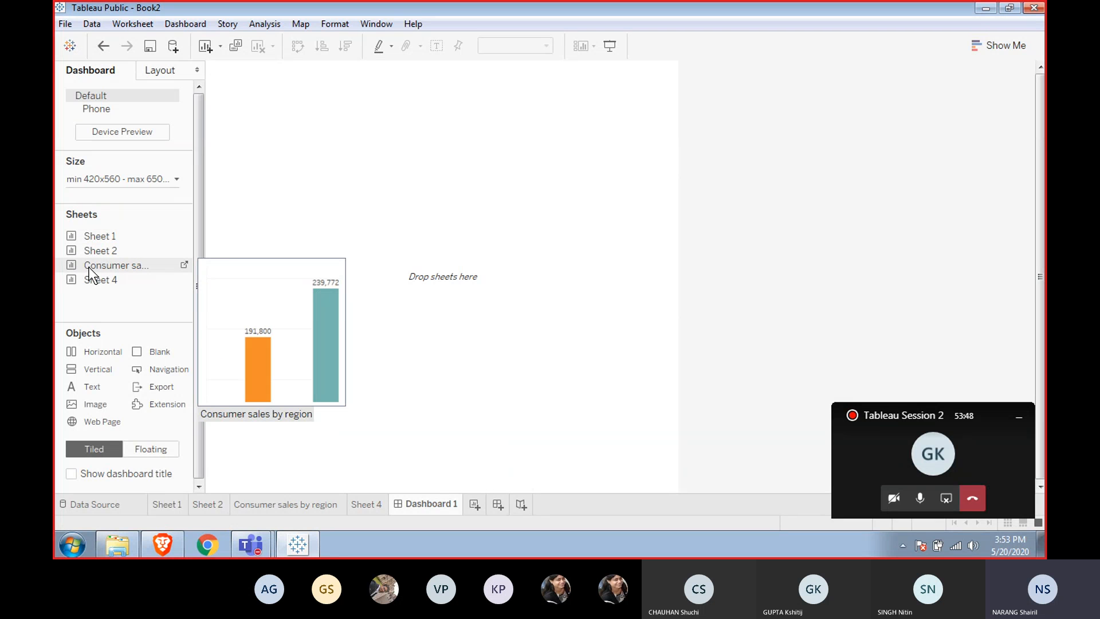
drag(88, 267, 307, 201)
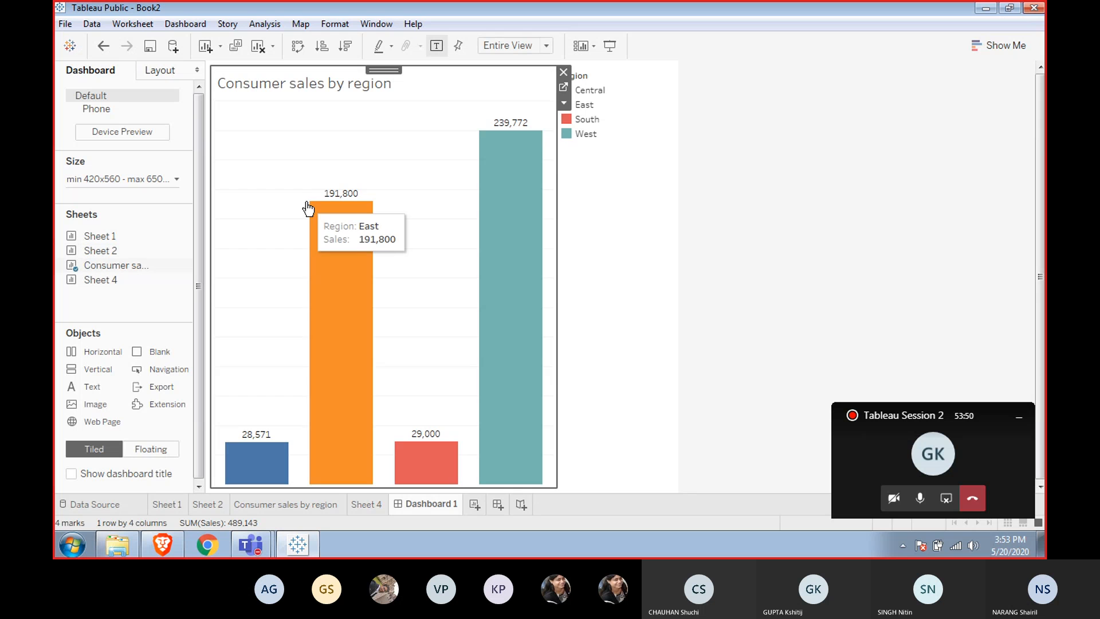
Hide the title of the Region color legend on the dashboard.
click(627, 104)
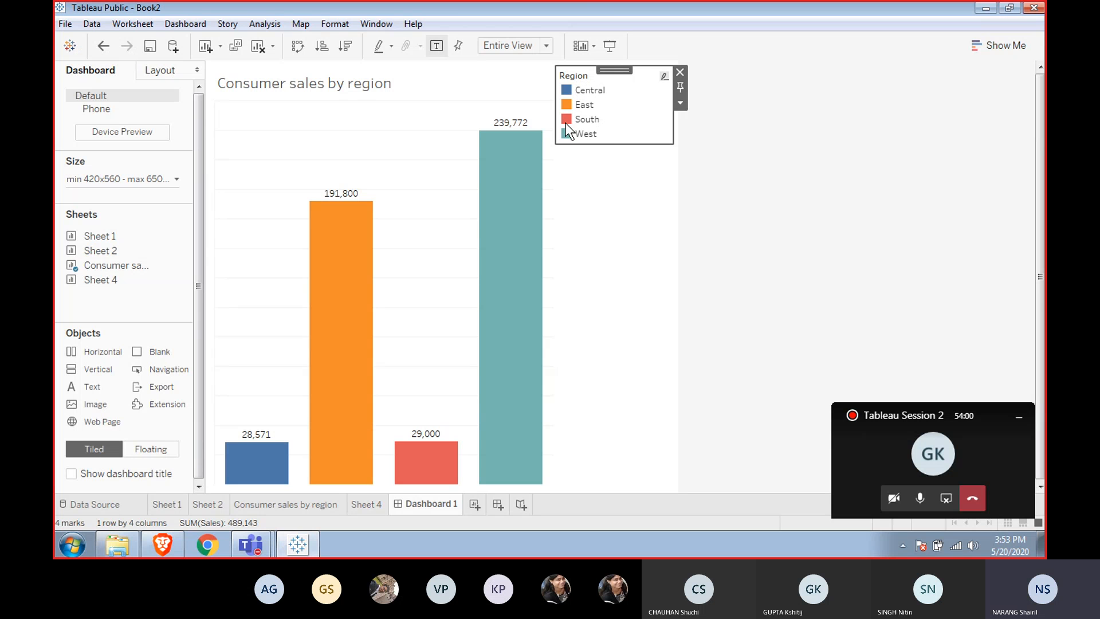
click(377, 92)
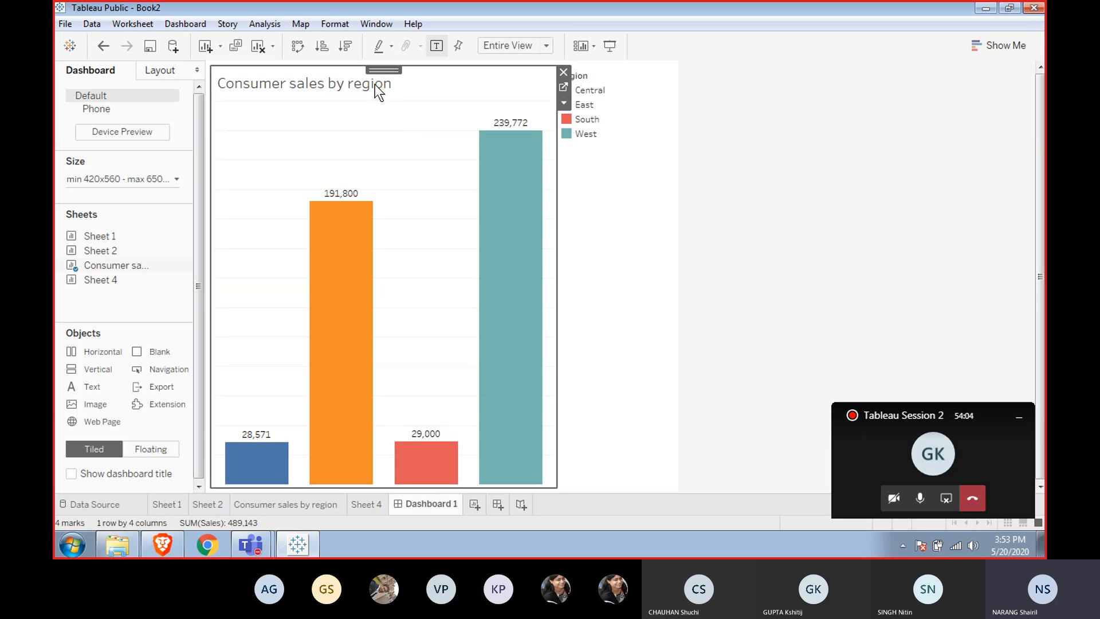
click(605, 99)
right_click(604, 98)
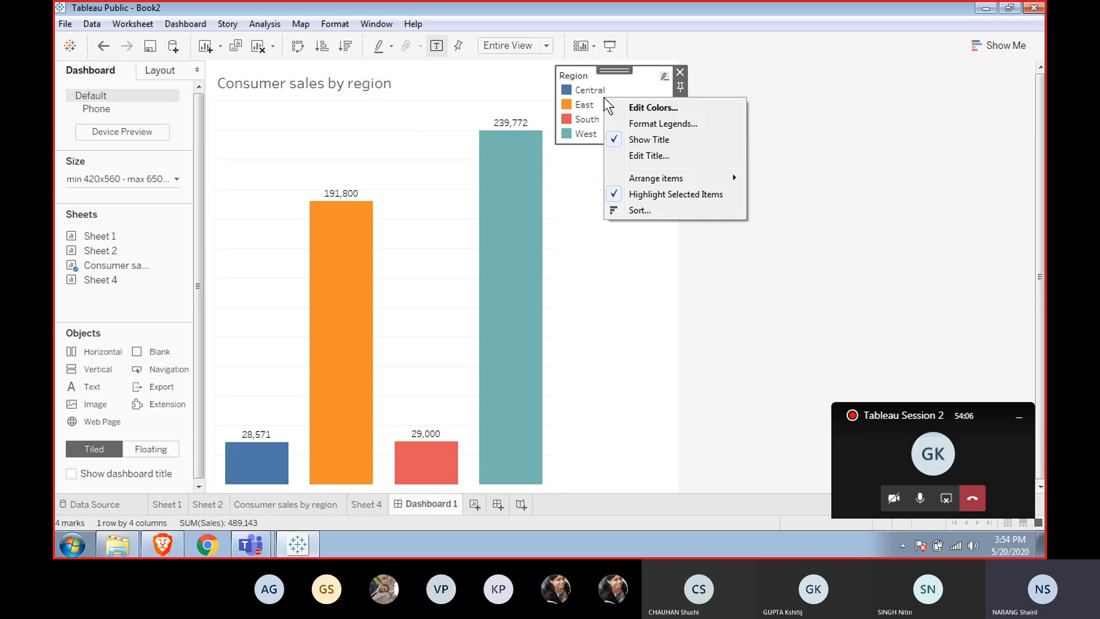
click(641, 140)
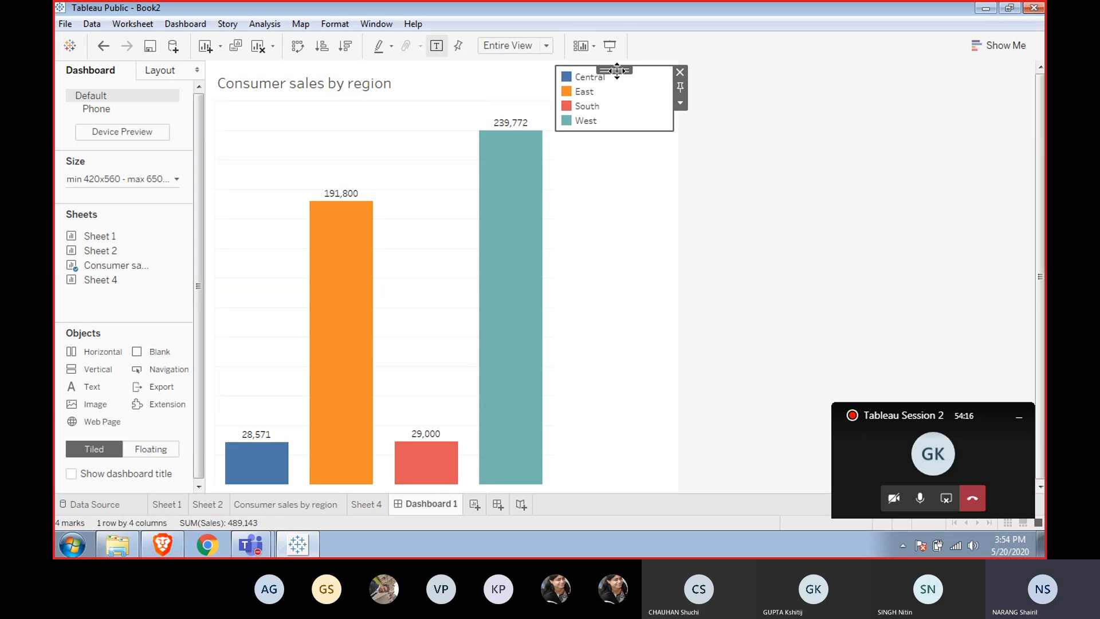
Move the Region legend onto the chart area just below the sheet title.
drag(617, 70, 464, 69)
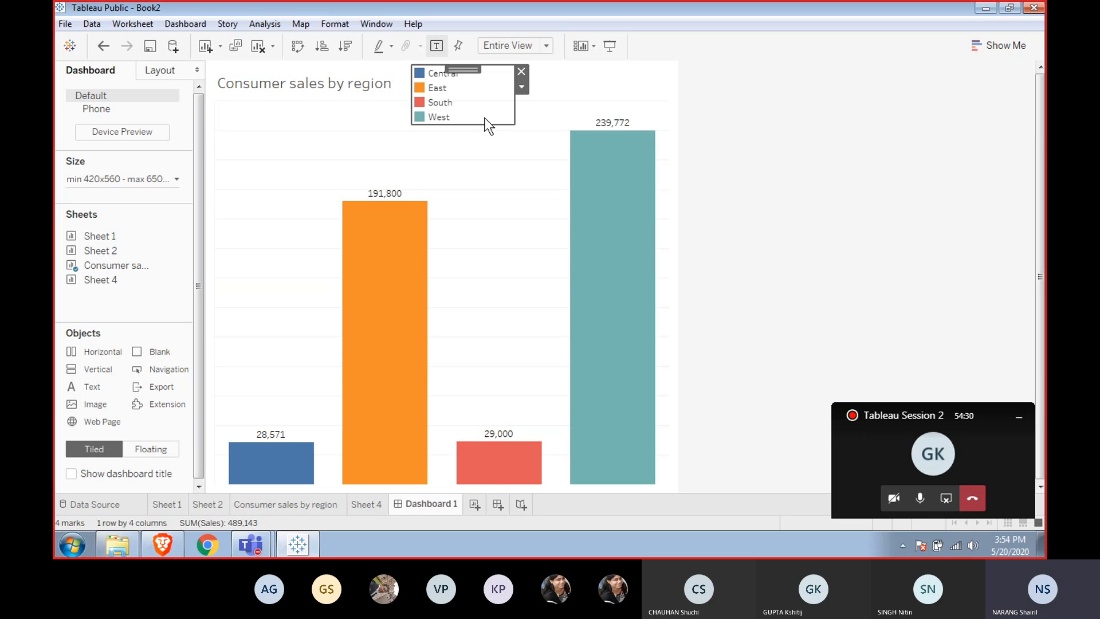
drag(457, 70, 488, 89)
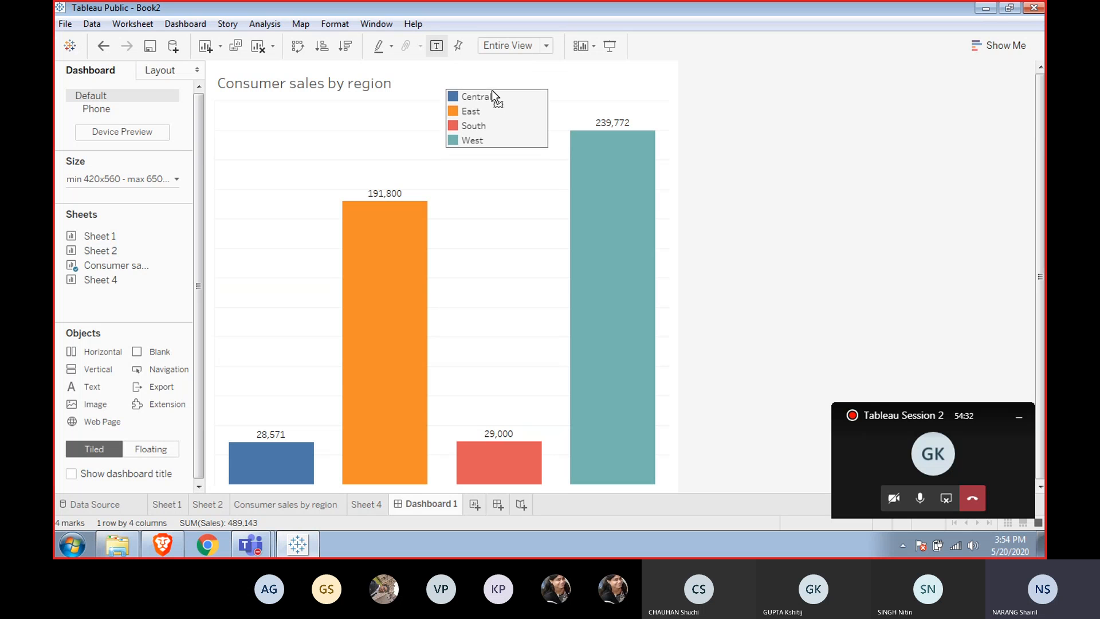
Arrange the Region legend's items in a single row.
right_click(504, 109)
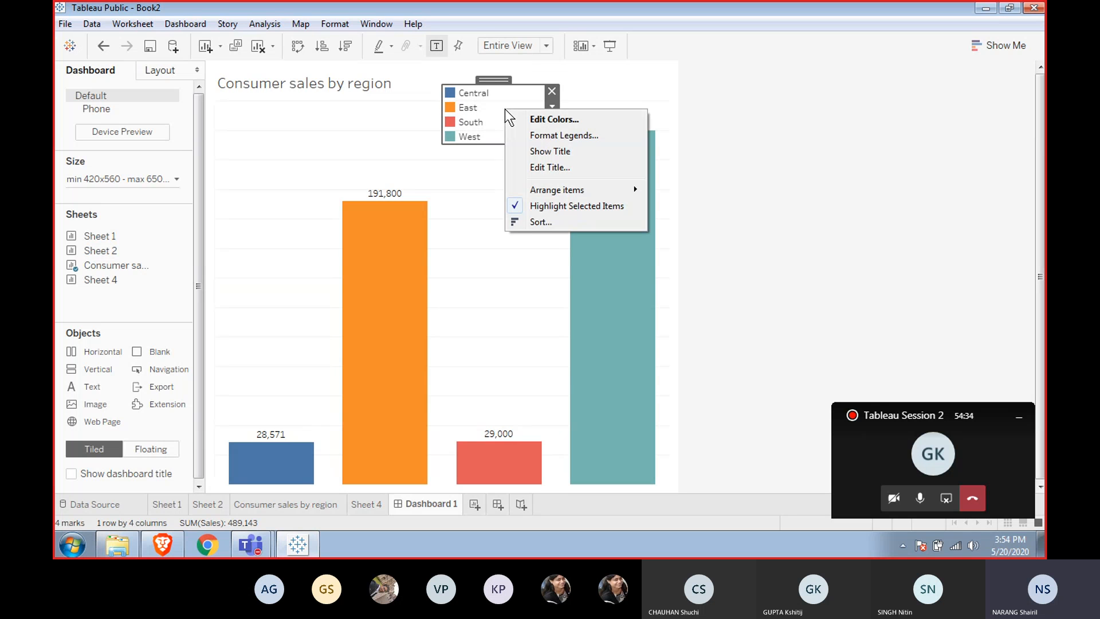
mouse_move(570, 194)
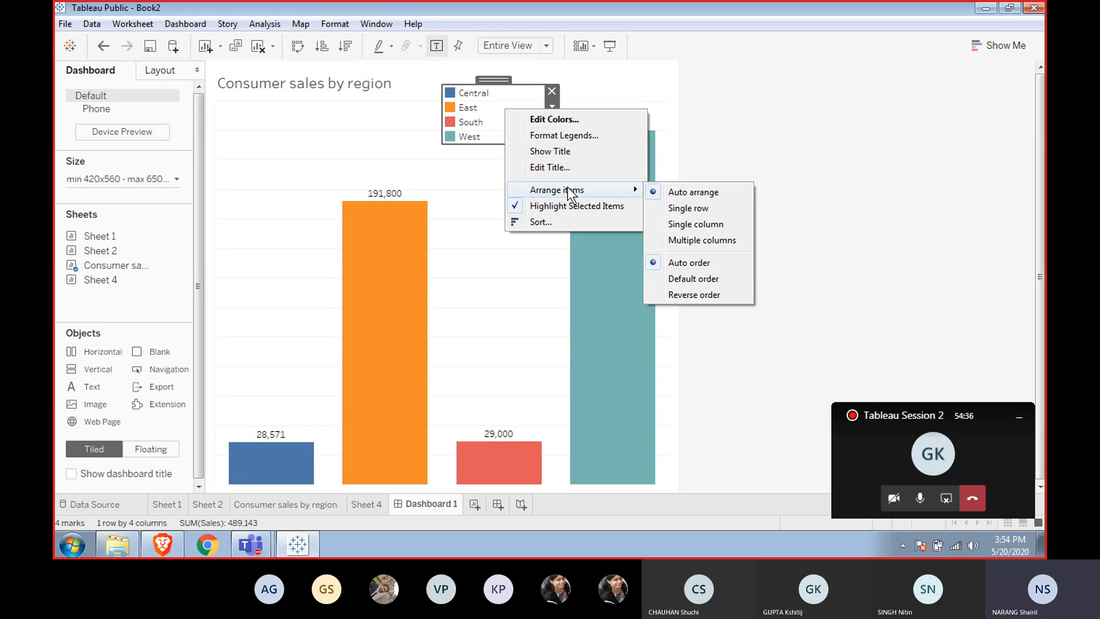
click(707, 210)
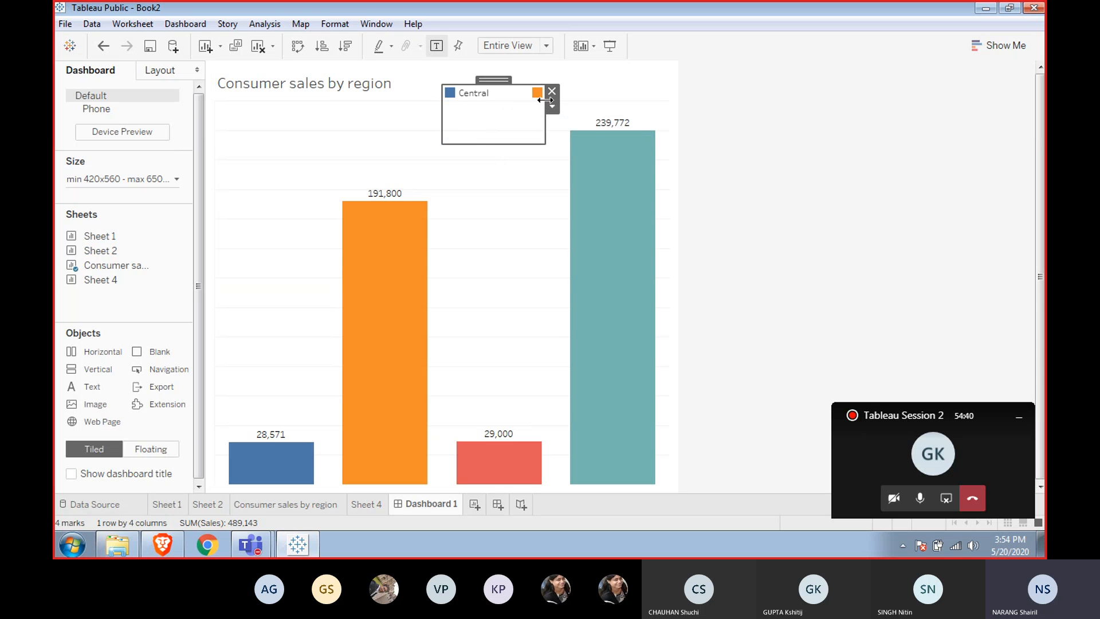
Resize the Region legend into a wide, short strip and position it beside the sheet title above the bars.
drag(544, 100, 719, 72)
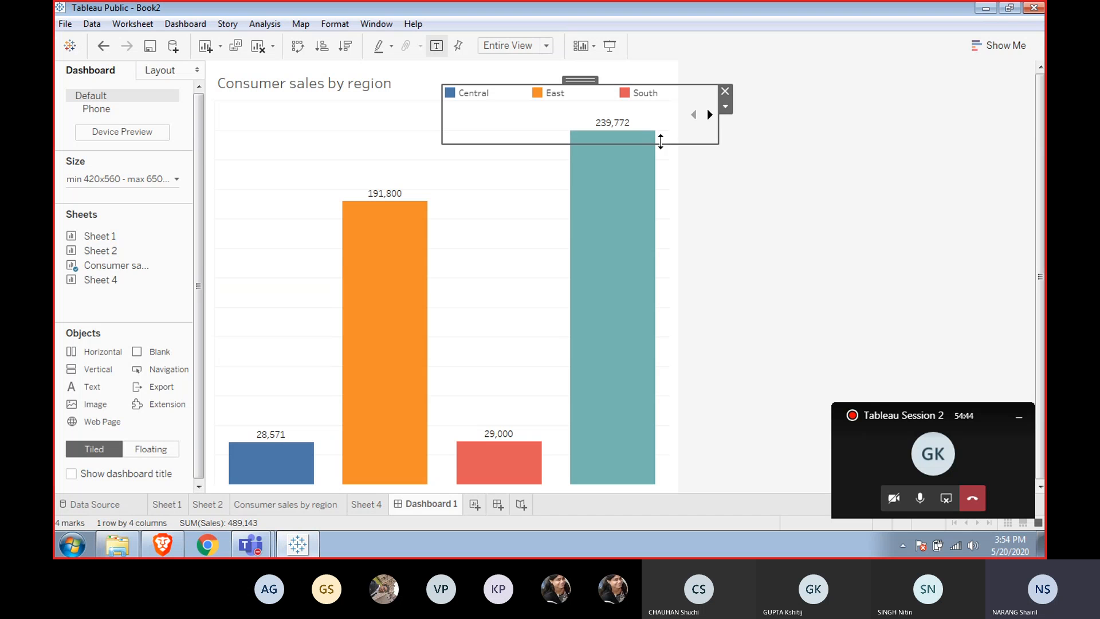
drag(662, 140, 658, 110)
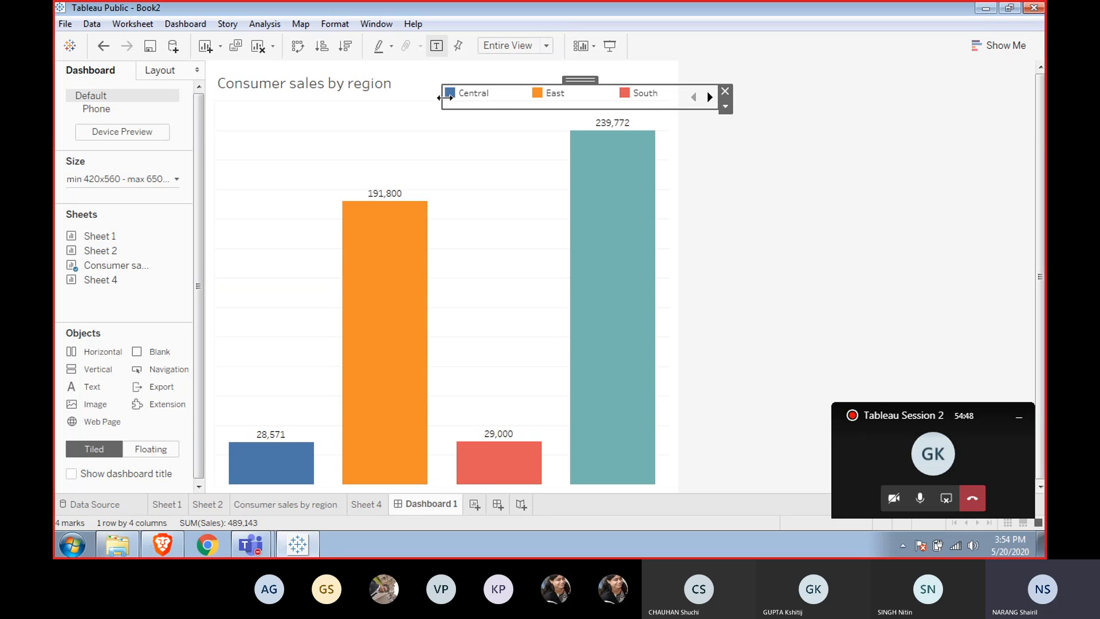
drag(441, 103, 383, 115)
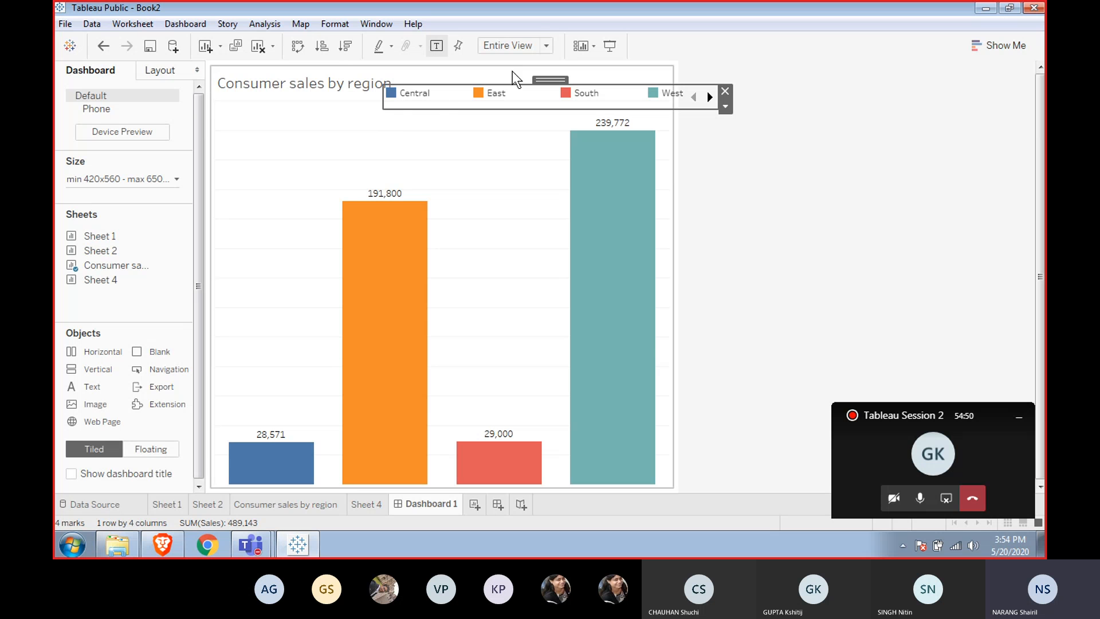
drag(544, 76, 560, 67)
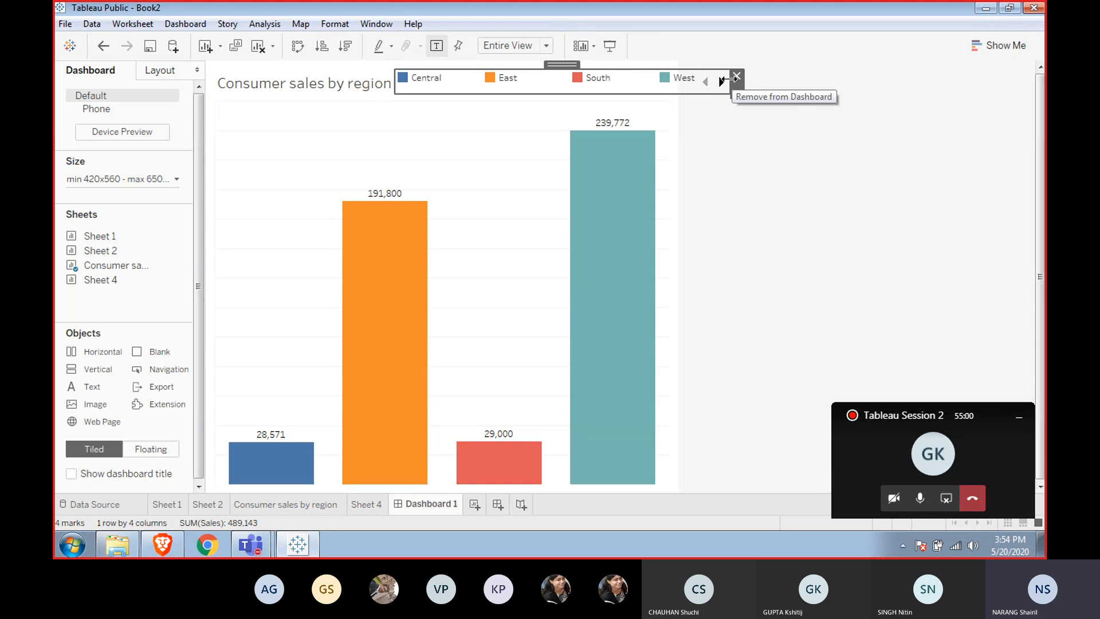
drag(729, 77, 761, 77)
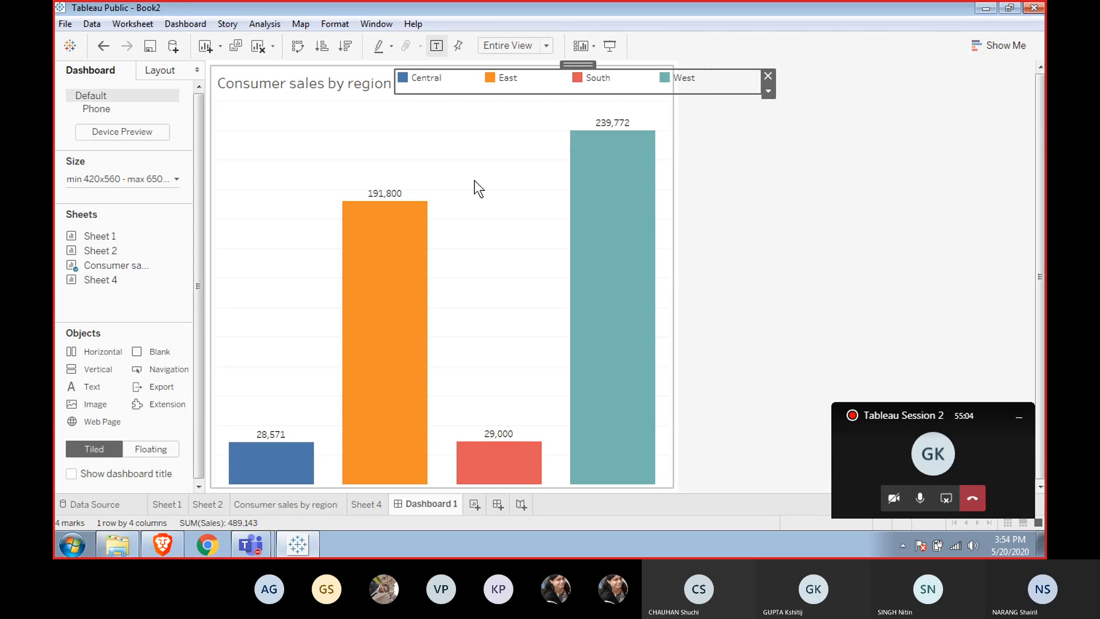
click(461, 146)
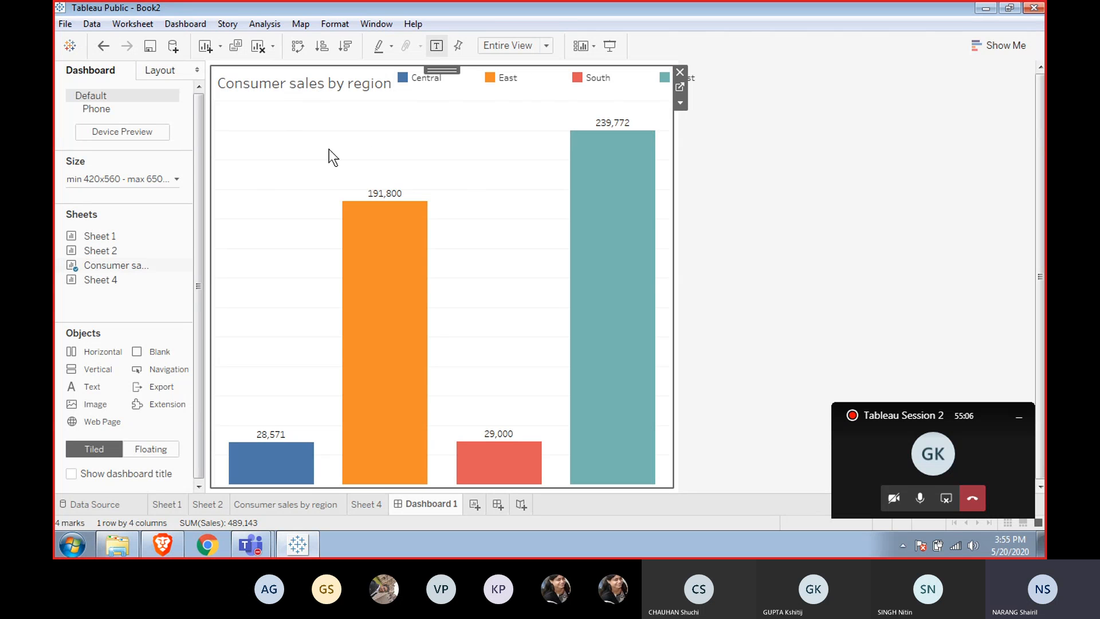
click(544, 71)
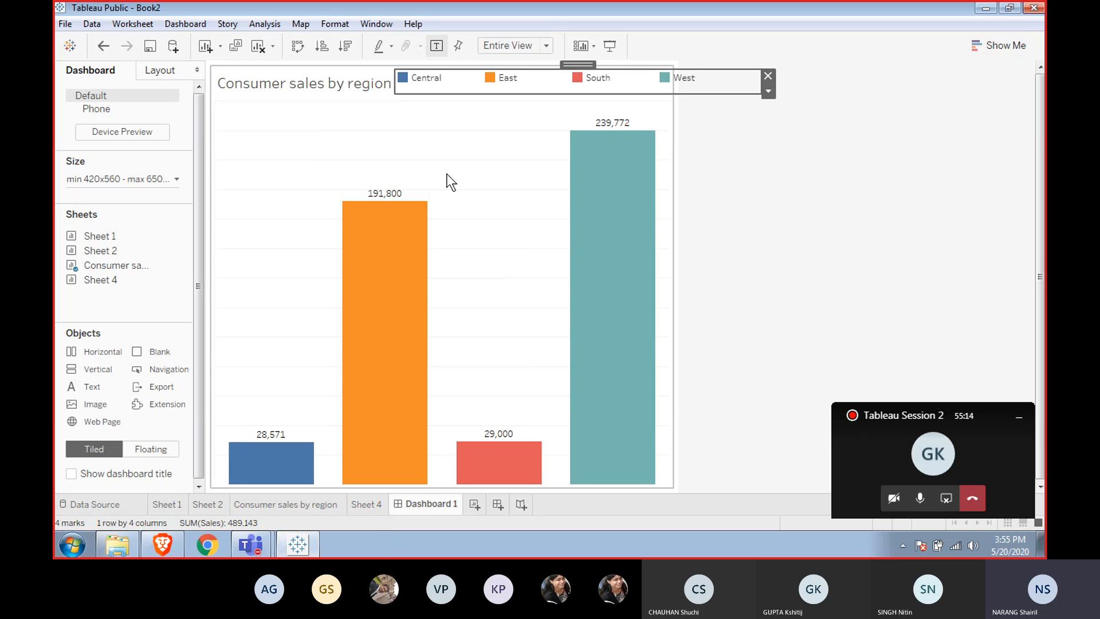
click(507, 137)
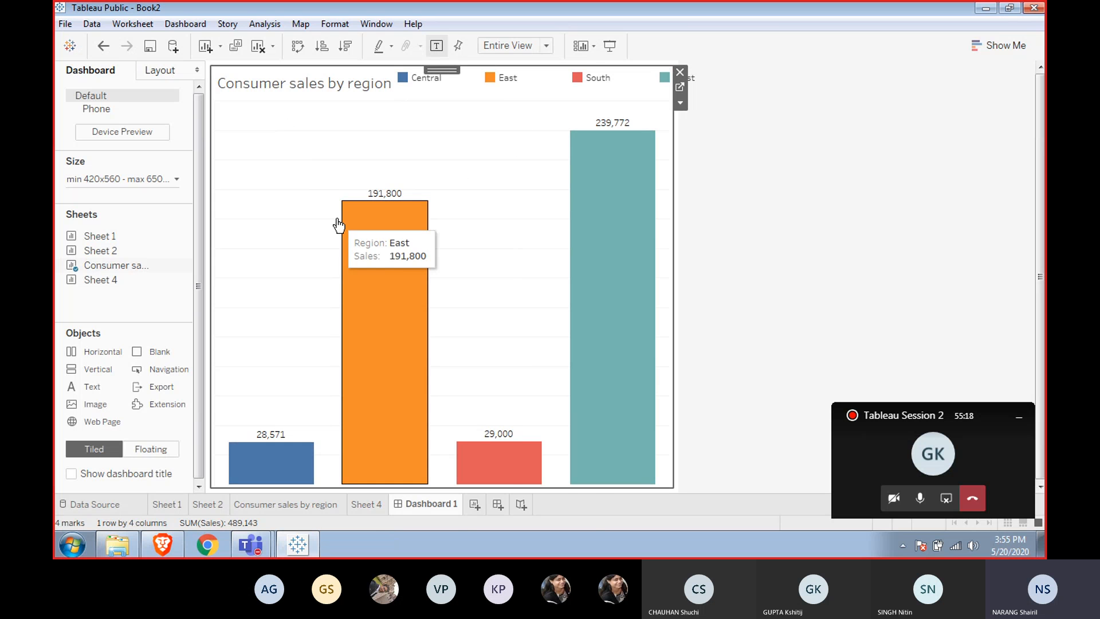
Open the Consumer sales by region worksheet and show the Segment filter card.
click(259, 509)
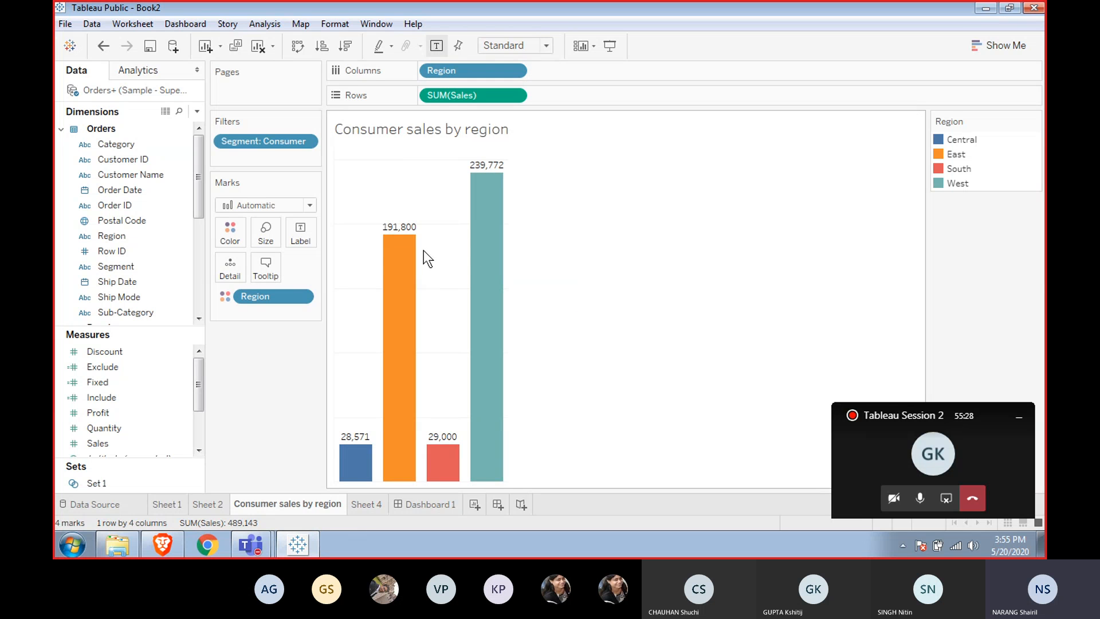
right_click(278, 142)
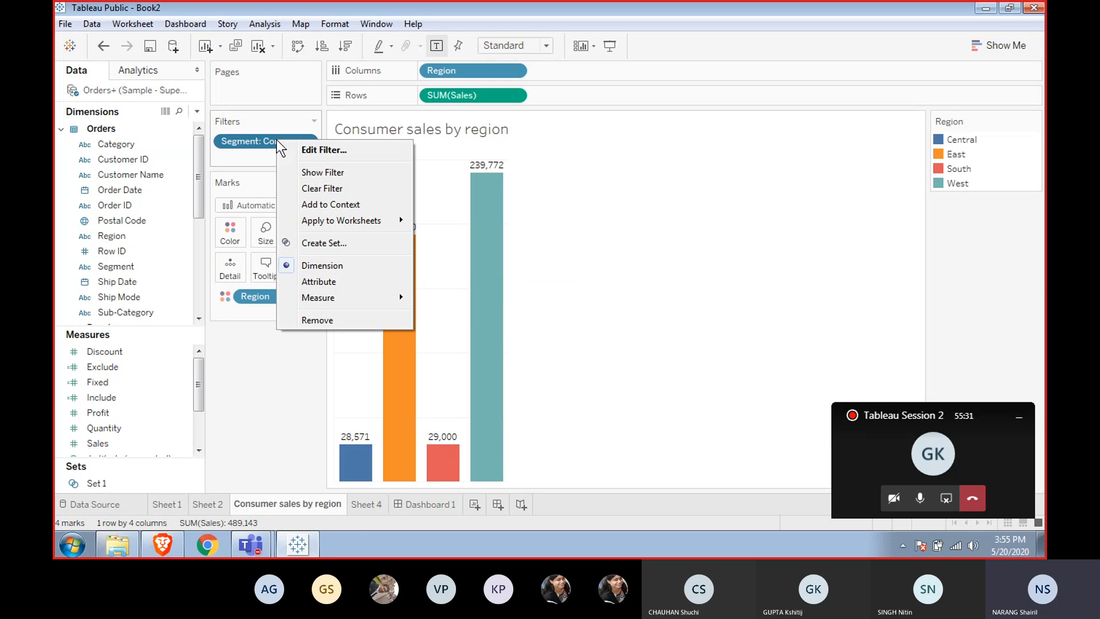
click(350, 173)
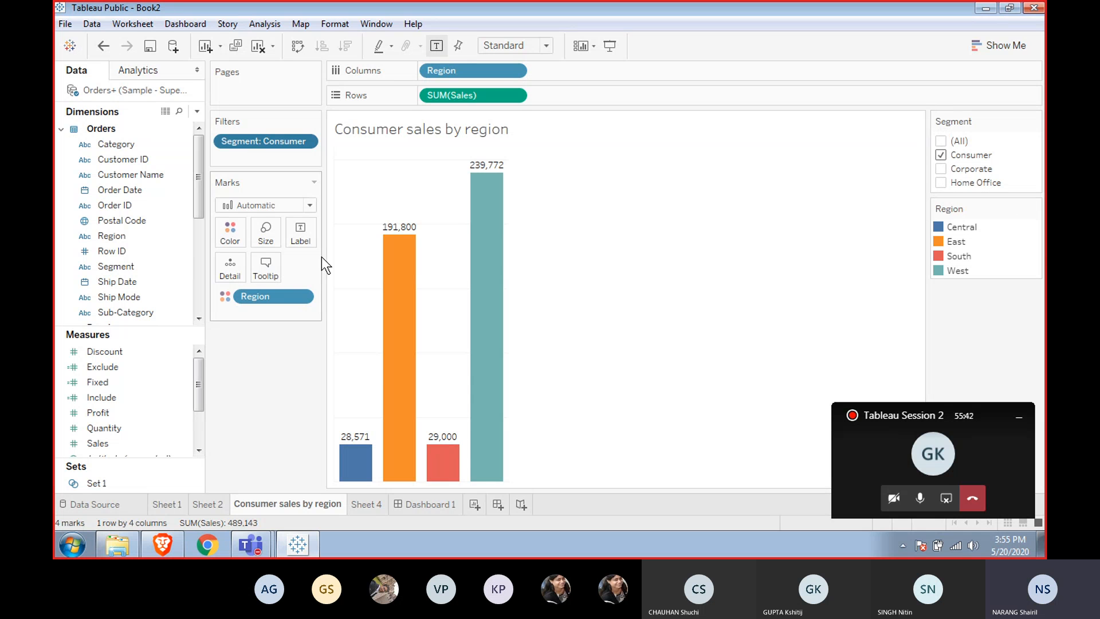
Select the Include measure in the data pane.
click(100, 397)
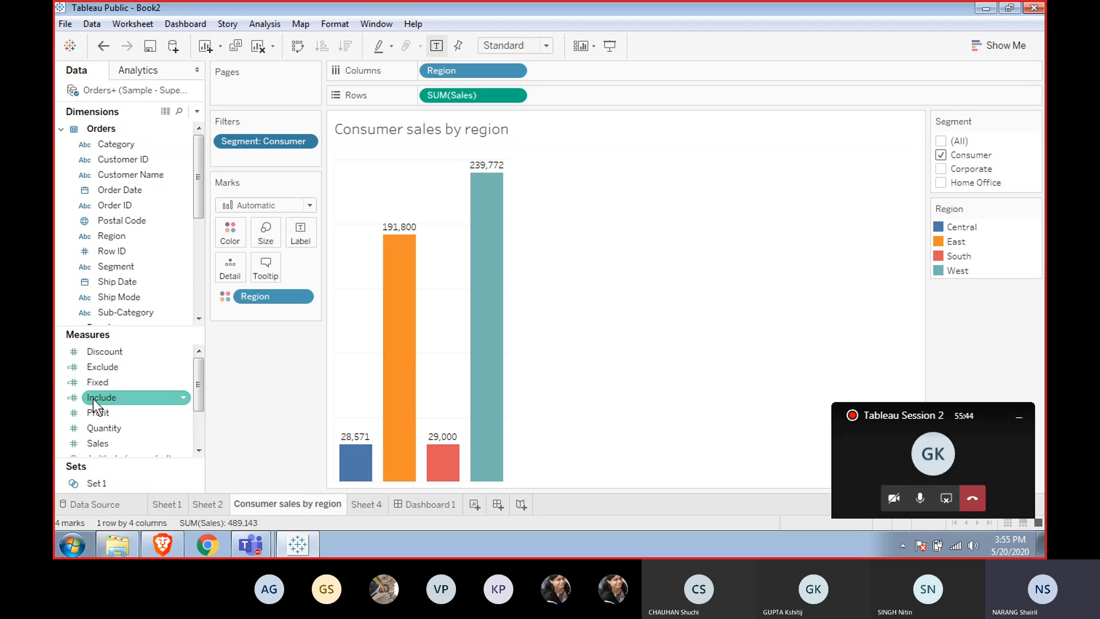
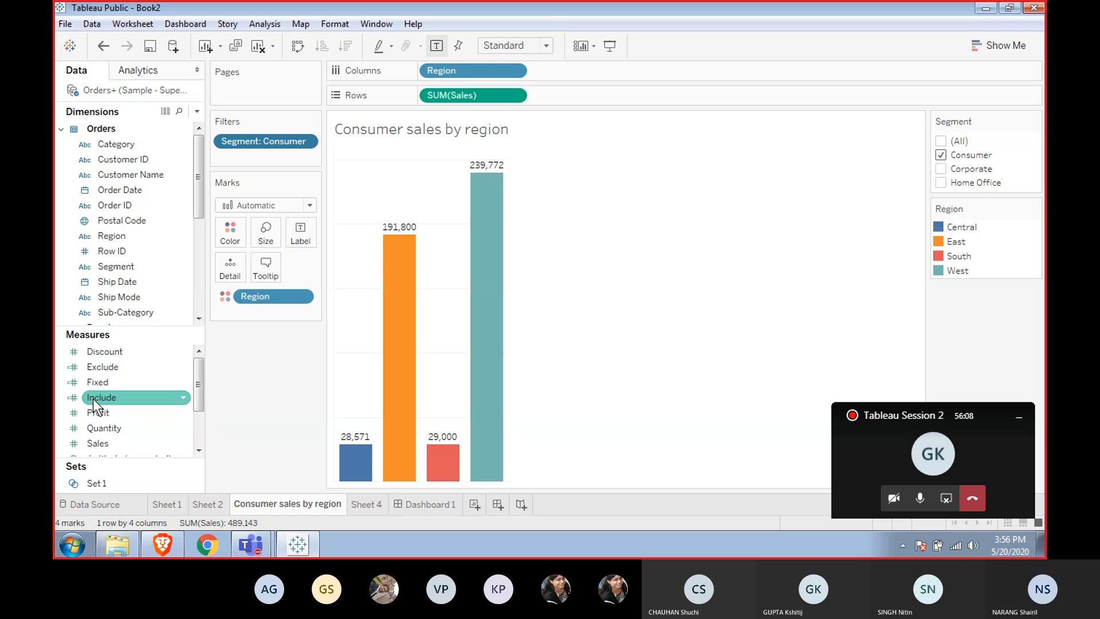
right_click(92, 398)
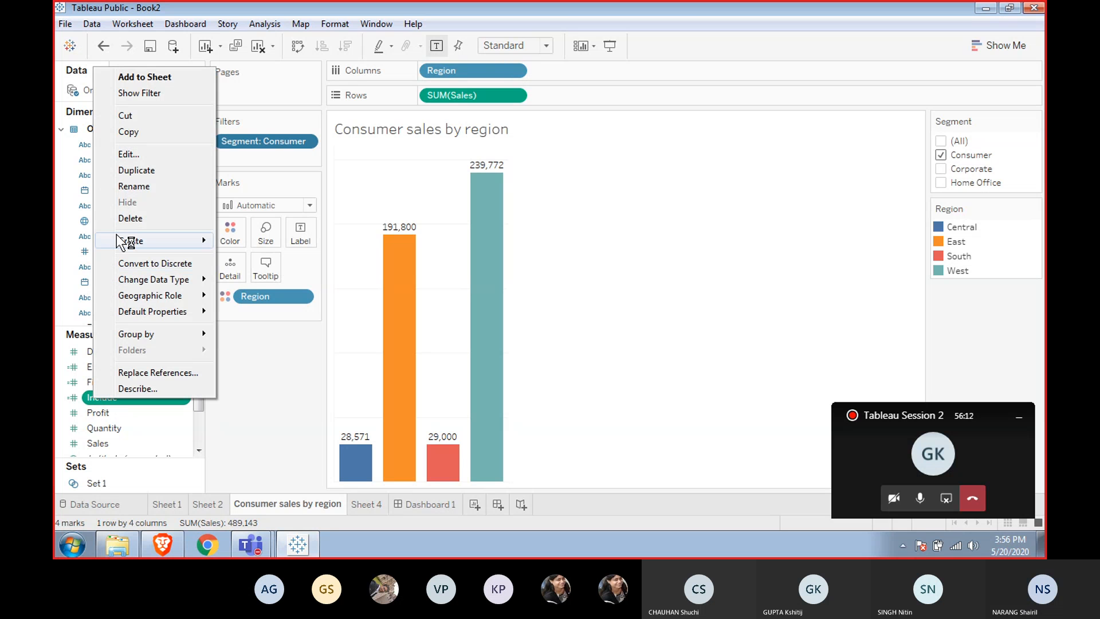
mouse_move(115, 235)
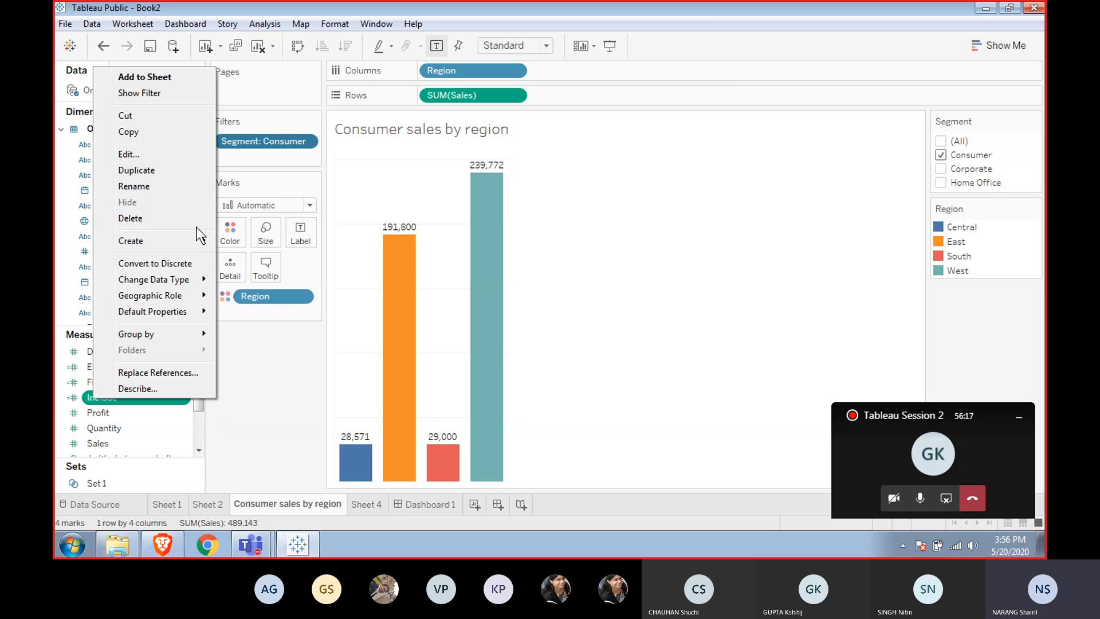
mouse_move(198, 242)
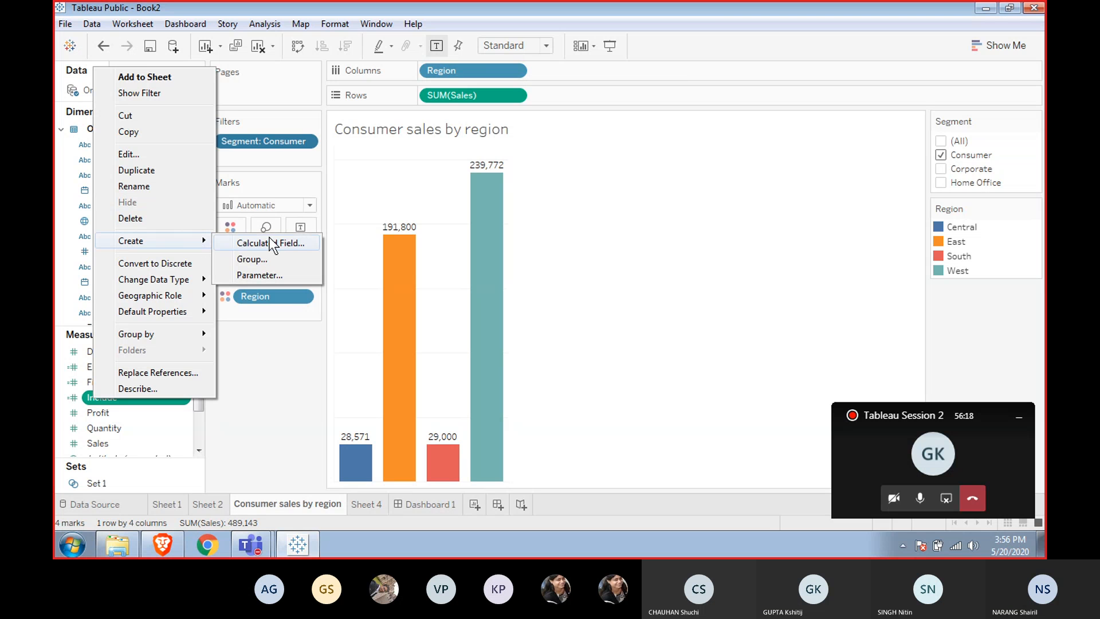
click(256, 275)
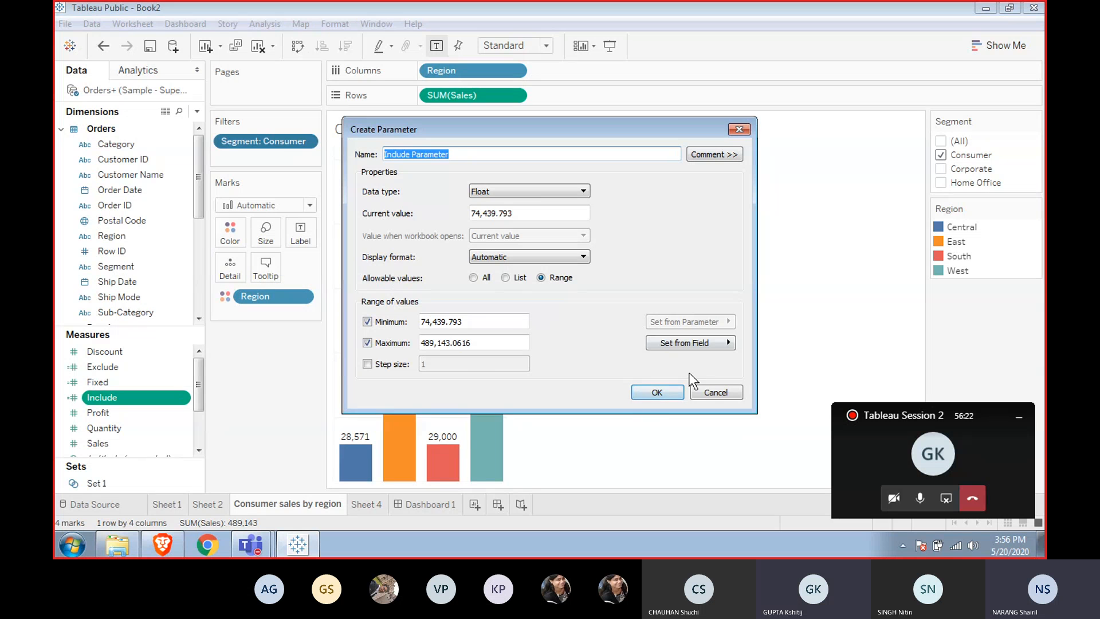
click(704, 392)
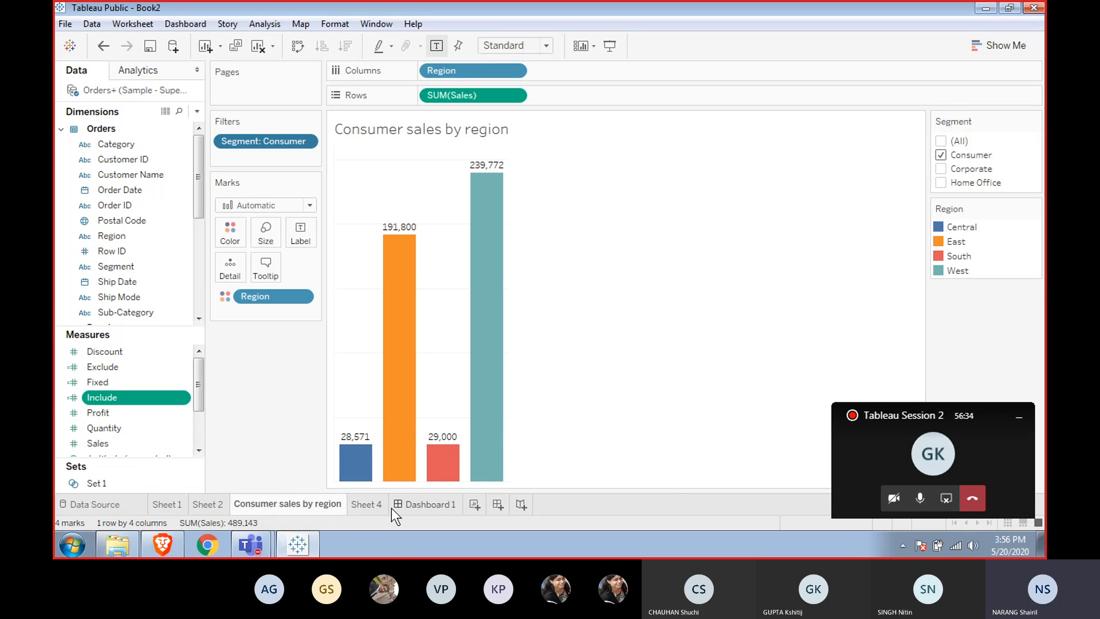
On Dashboard 1, show the Region filter for the Consumer sales by region sheet.
click(413, 500)
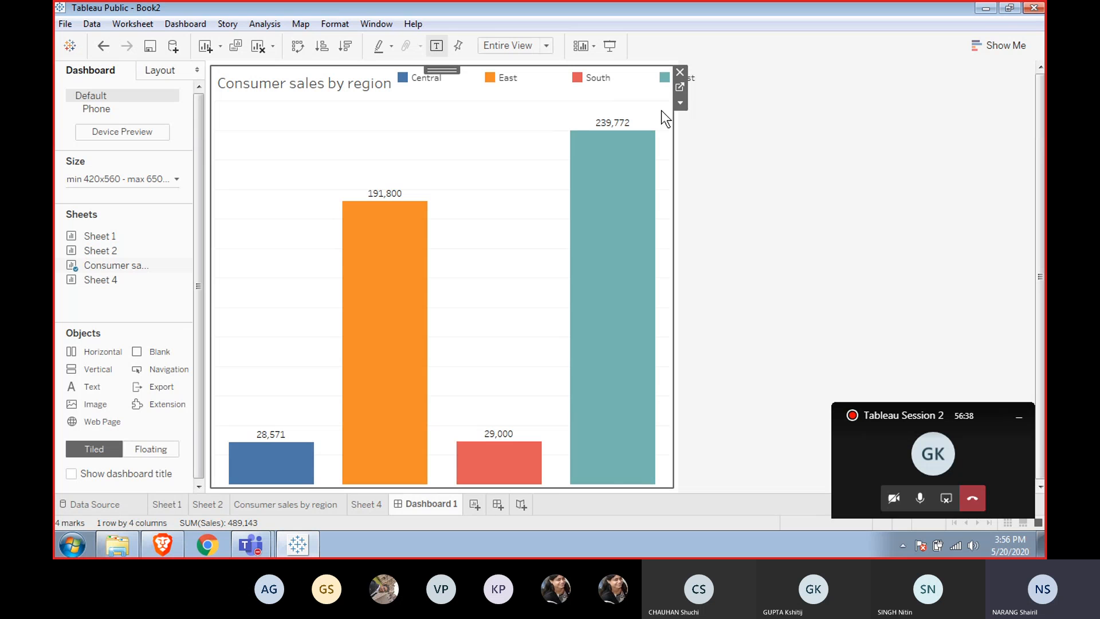
click(680, 103)
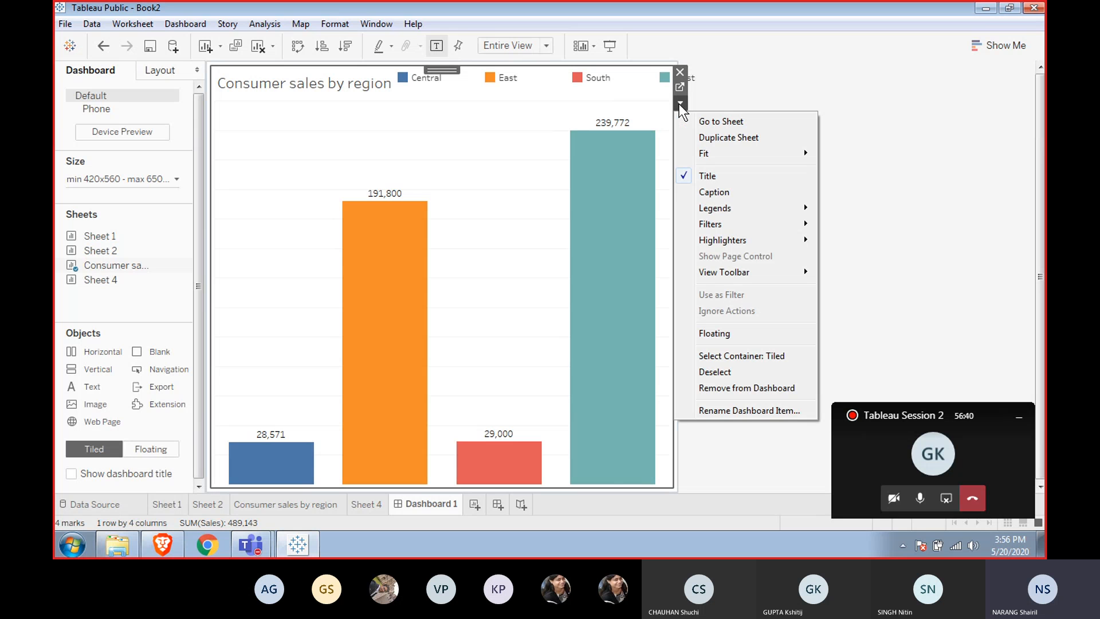
mouse_move(712, 215)
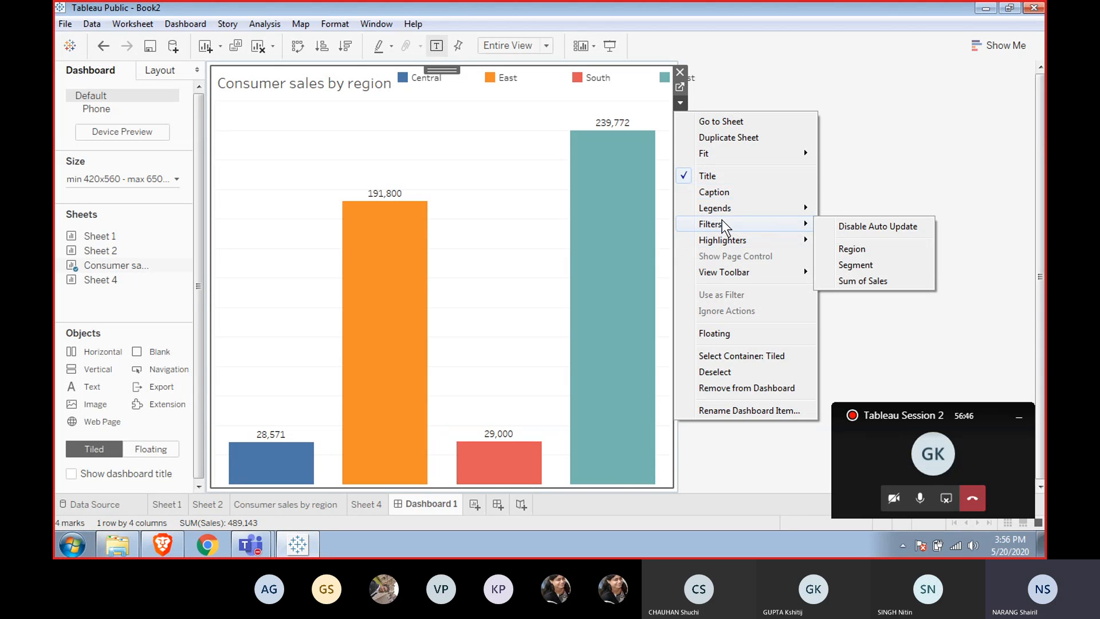
click(855, 250)
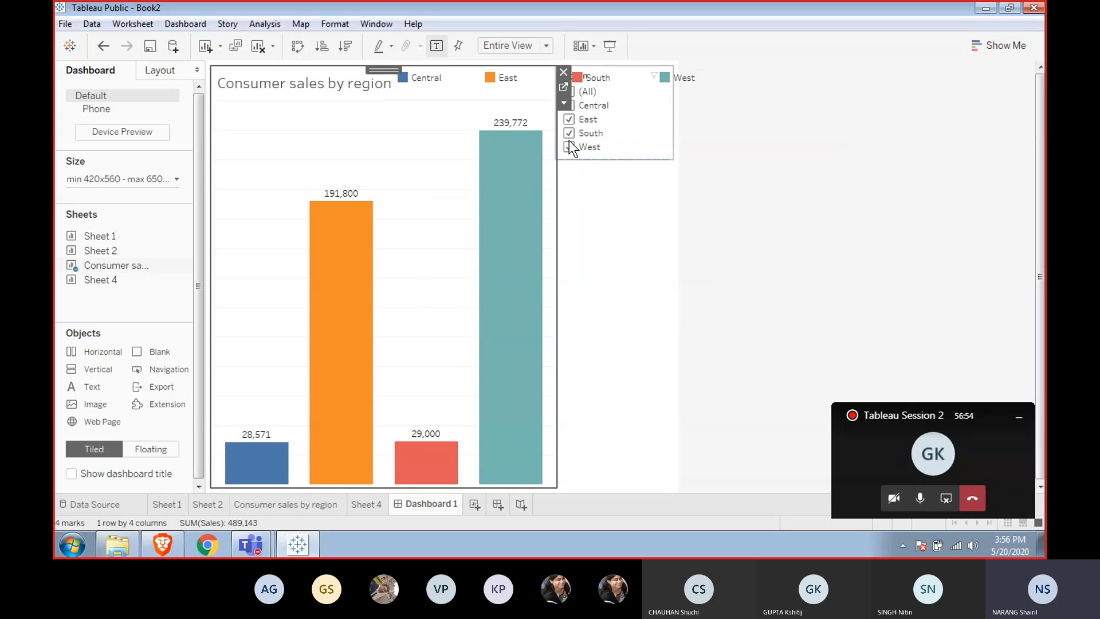
click(562, 104)
mouse_move(606, 239)
mouse_move(639, 218)
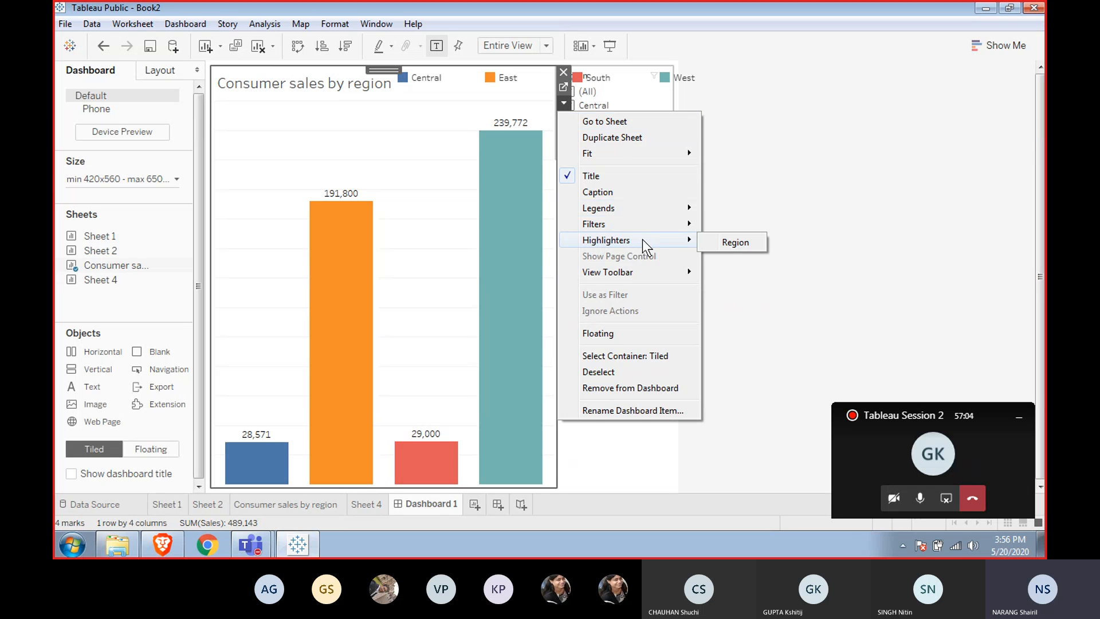
click(430, 212)
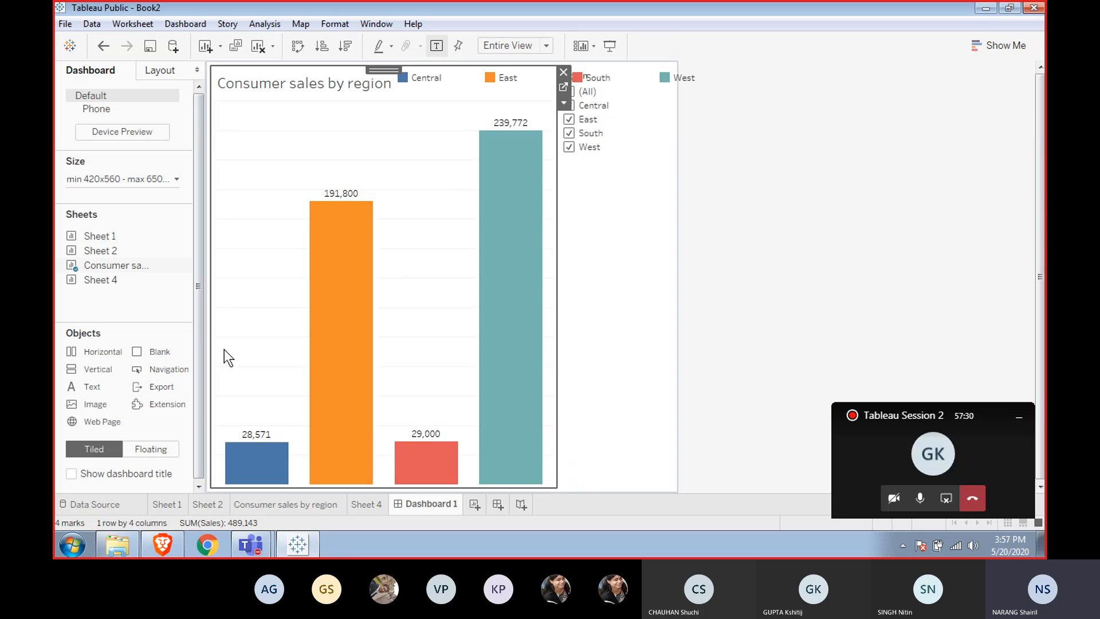
On the Consumer sales by region sheet, create a Segment Parameter from the Segment dimension.
click(287, 501)
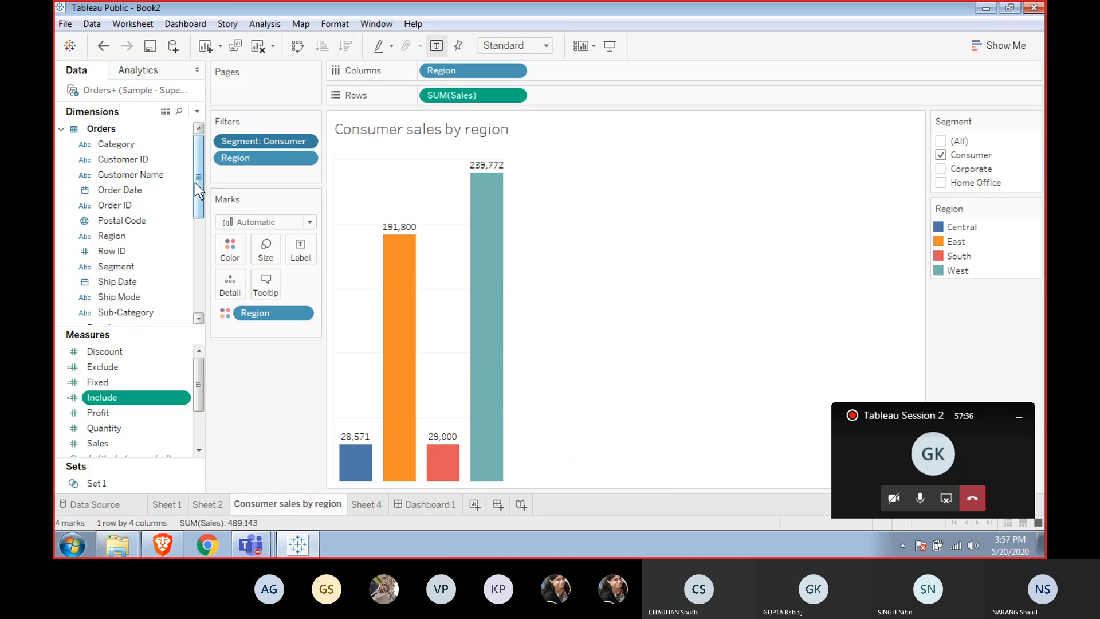
right_click(123, 265)
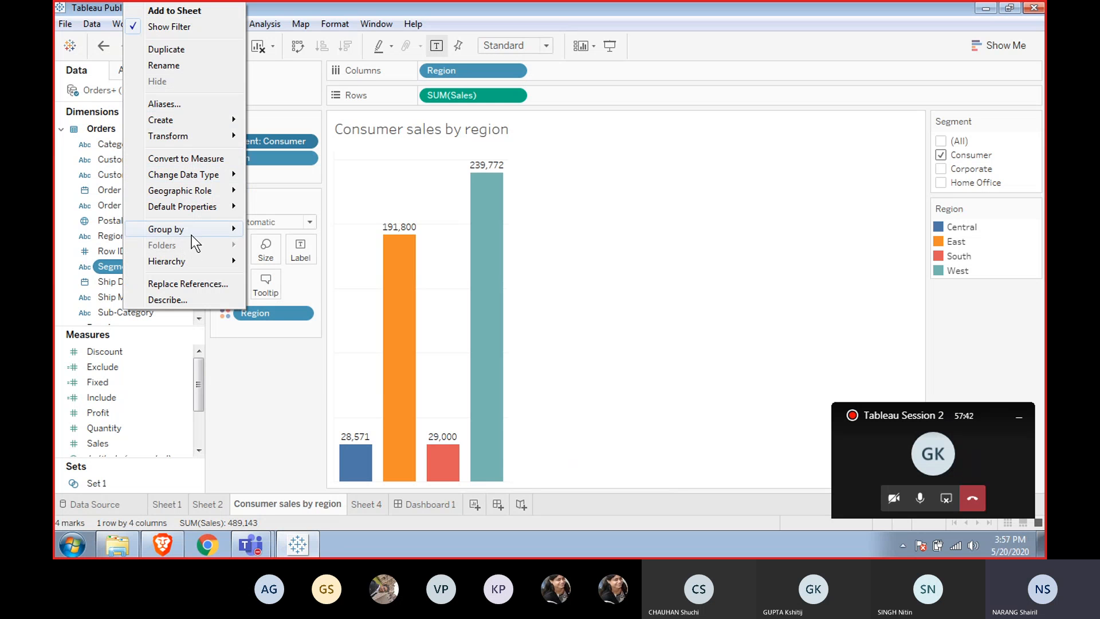
mouse_move(201, 120)
click(283, 171)
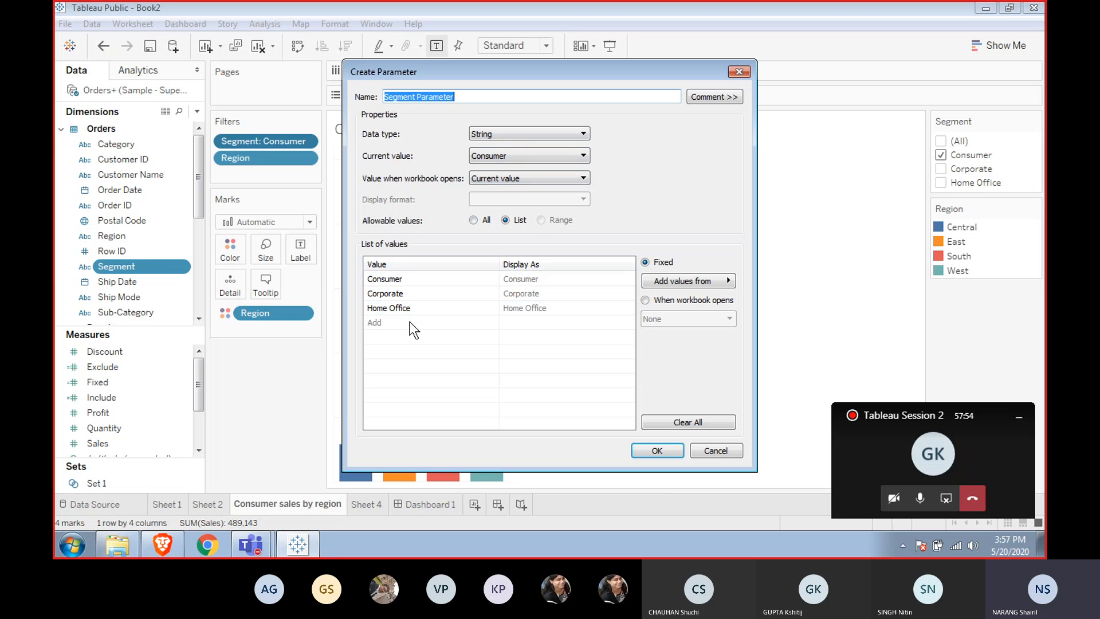
click(657, 450)
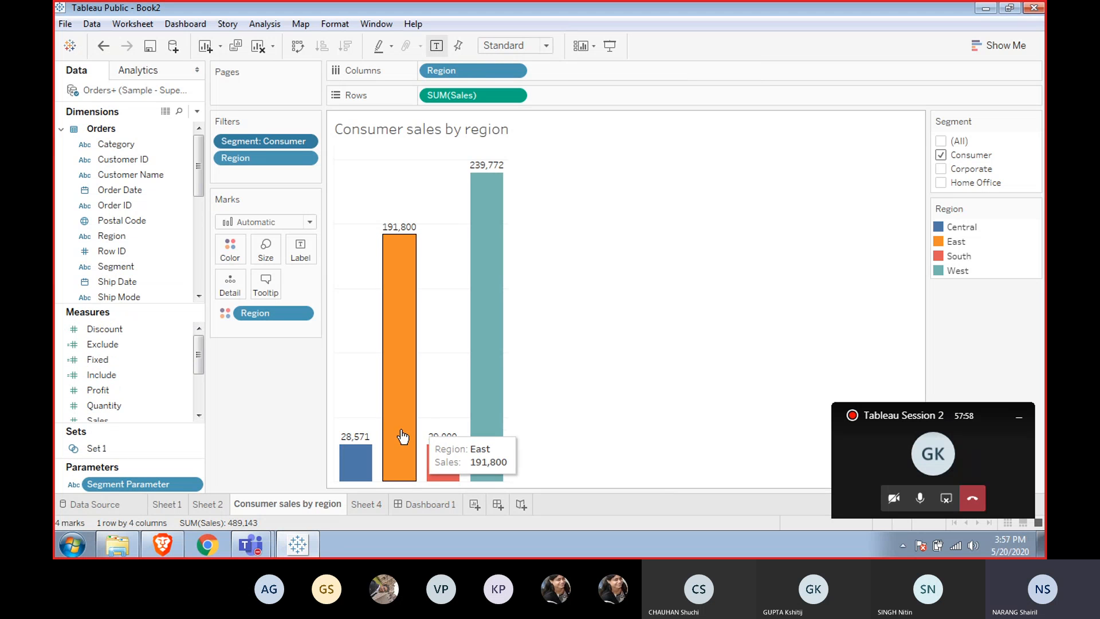
Show the Segment Parameter control on the sheet.
right_click(115, 482)
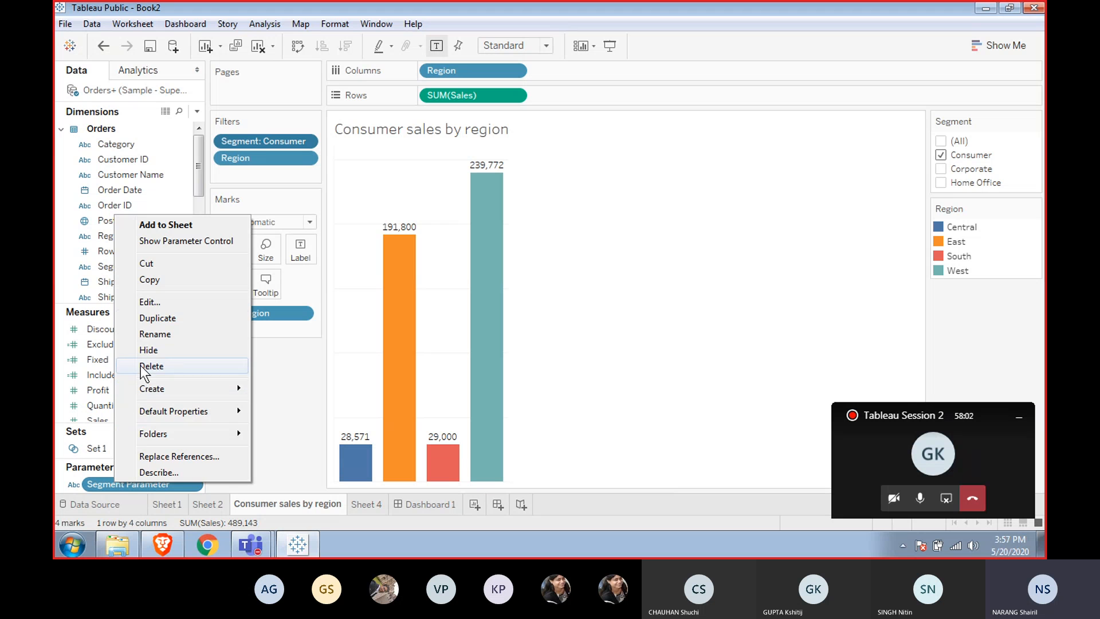
click(166, 318)
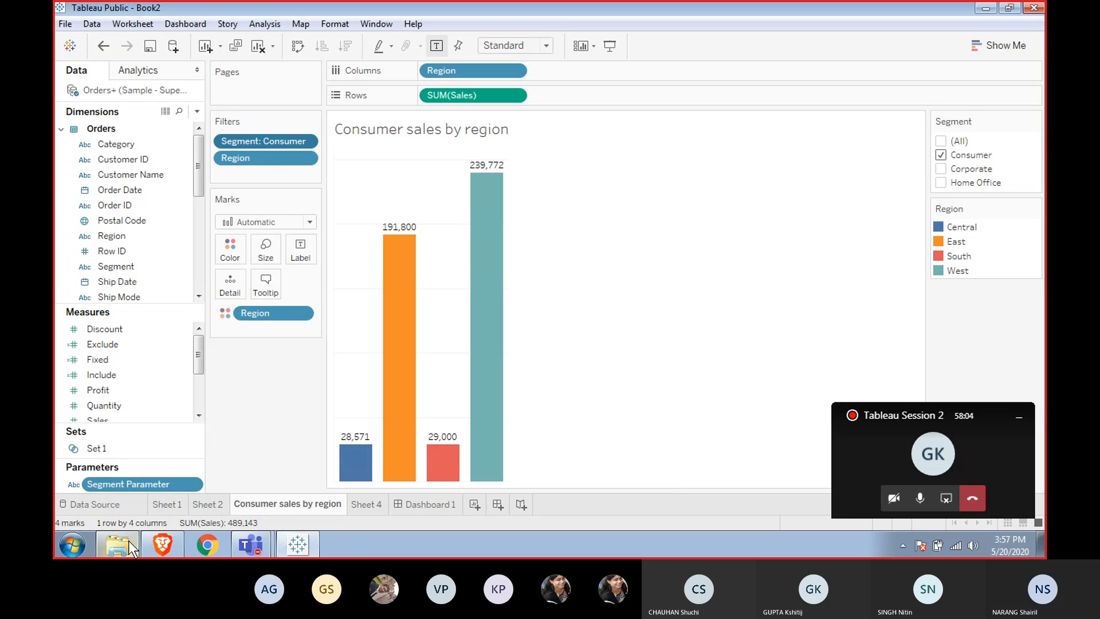
right_click(129, 484)
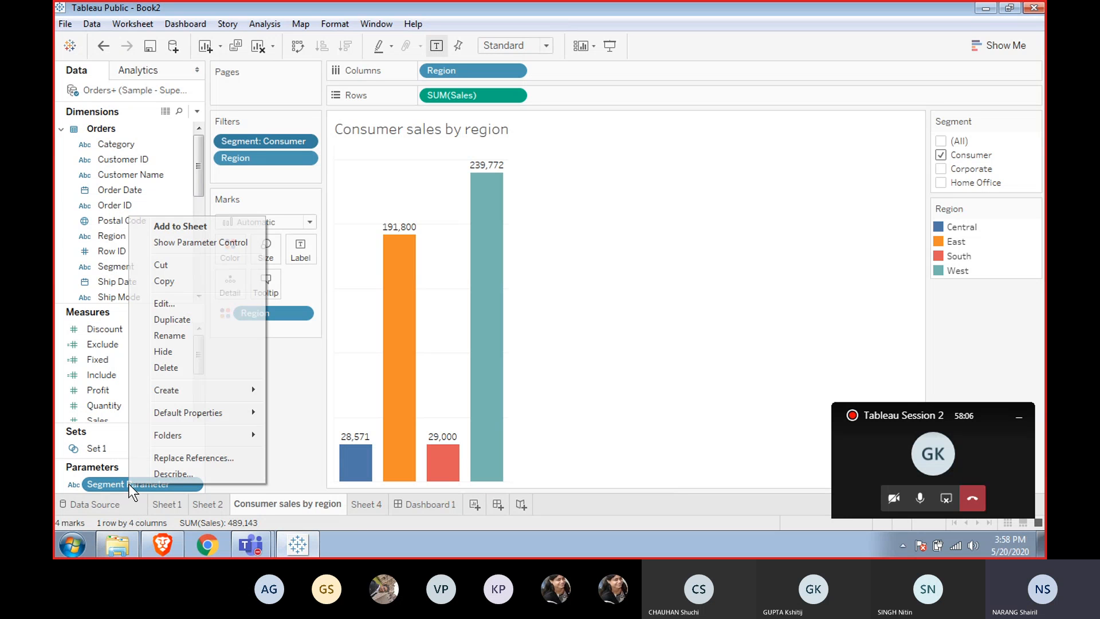
click(179, 240)
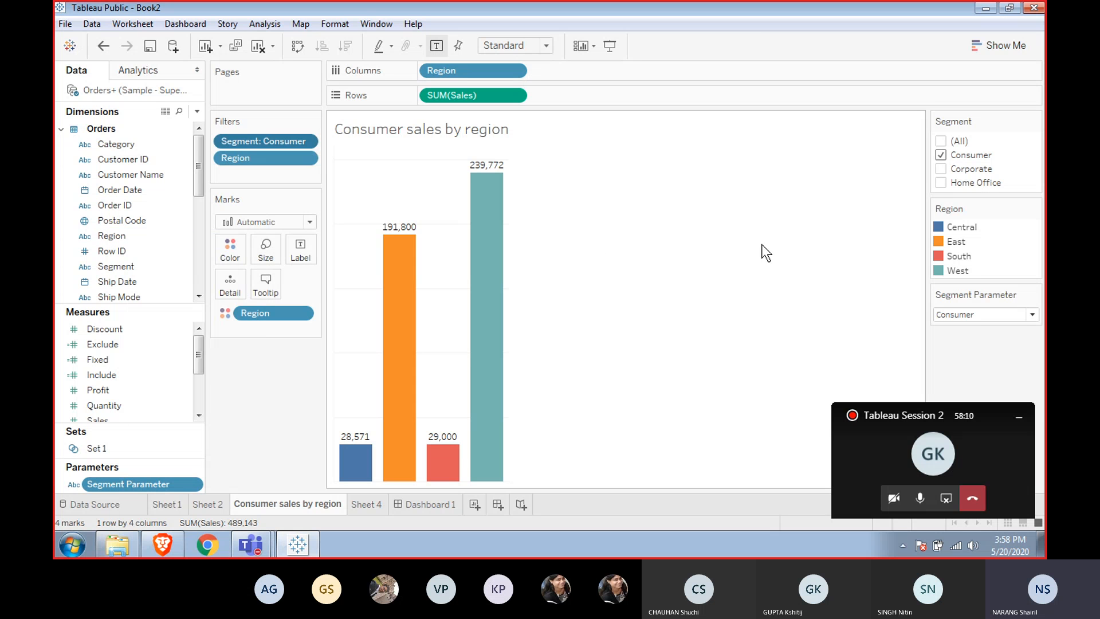
Display the Segment Parameter control as a single value list.
click(1032, 315)
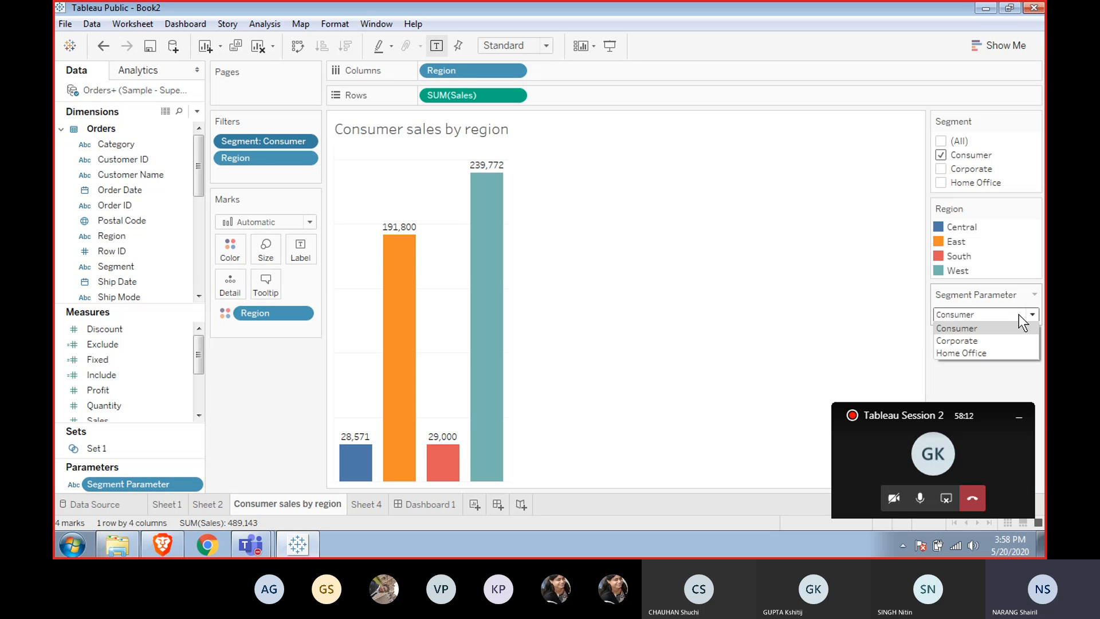
click(1018, 314)
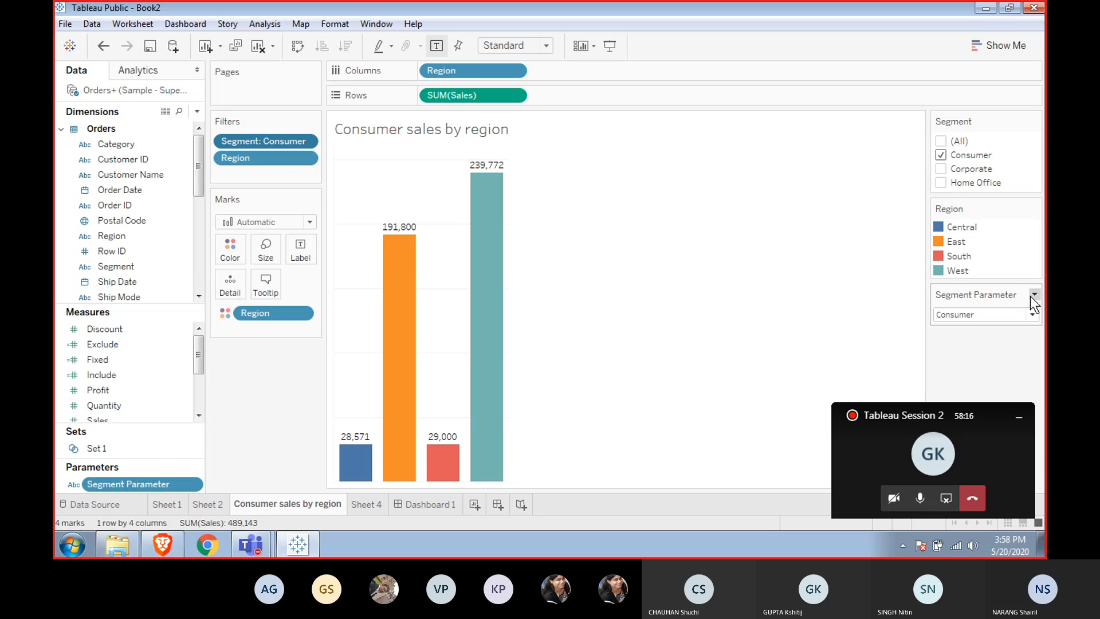
click(1035, 294)
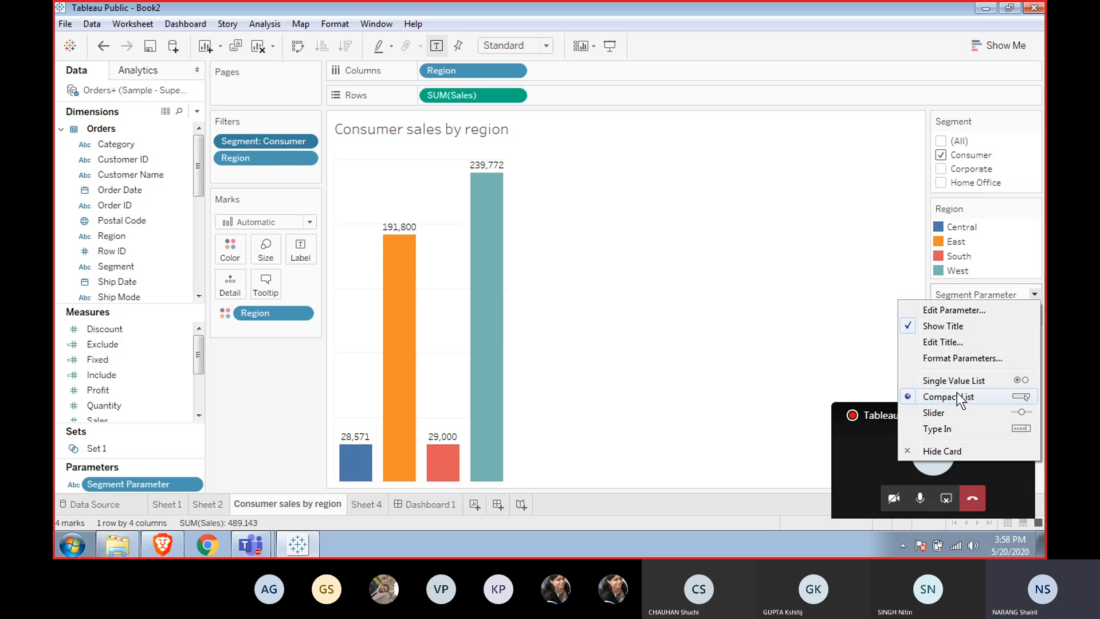
click(965, 380)
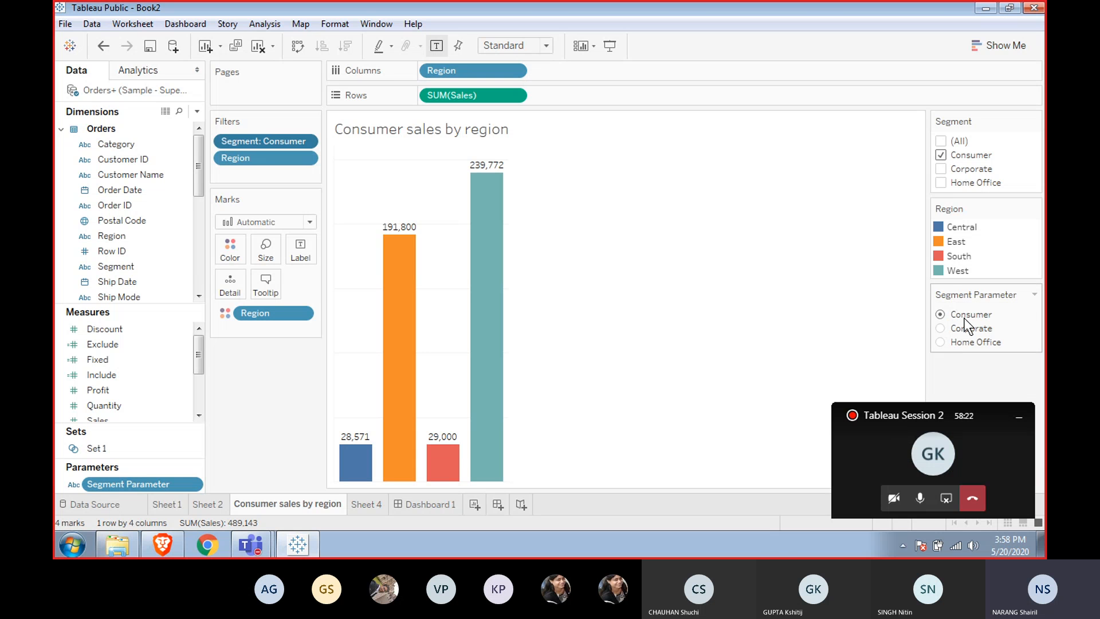
Switch the Segment Parameter control to a slider and step it forward to Home Office.
click(1033, 294)
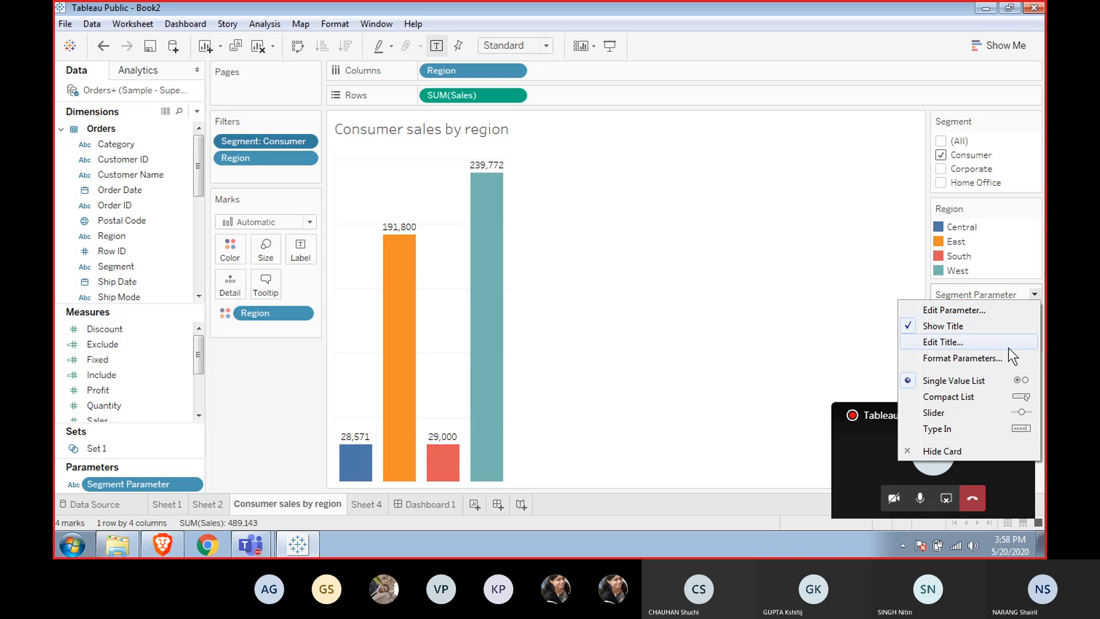
click(988, 413)
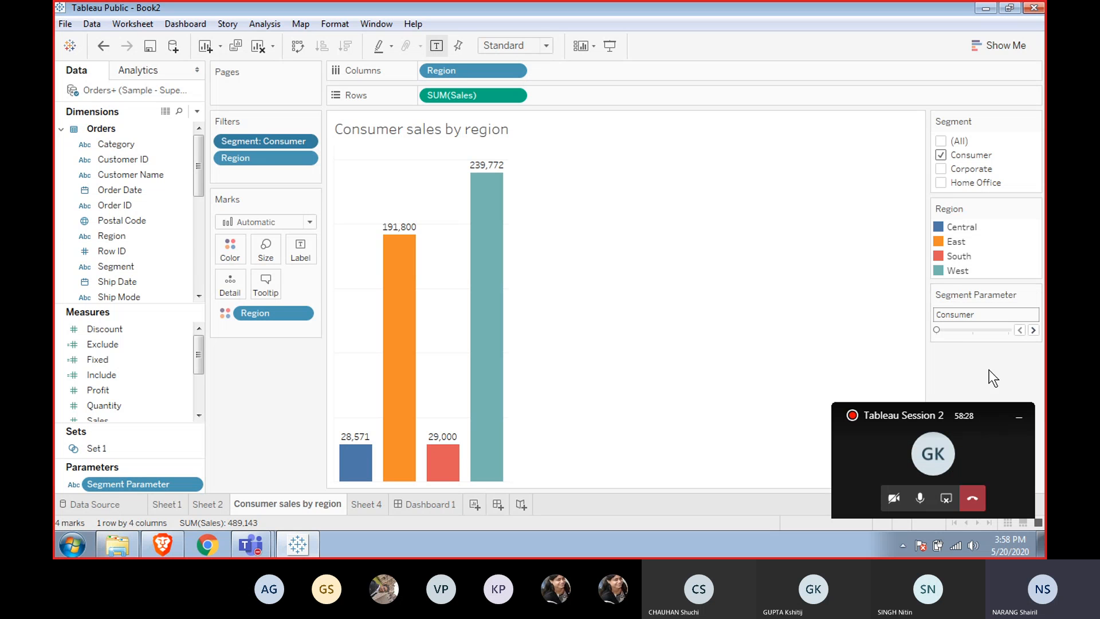
click(1034, 330)
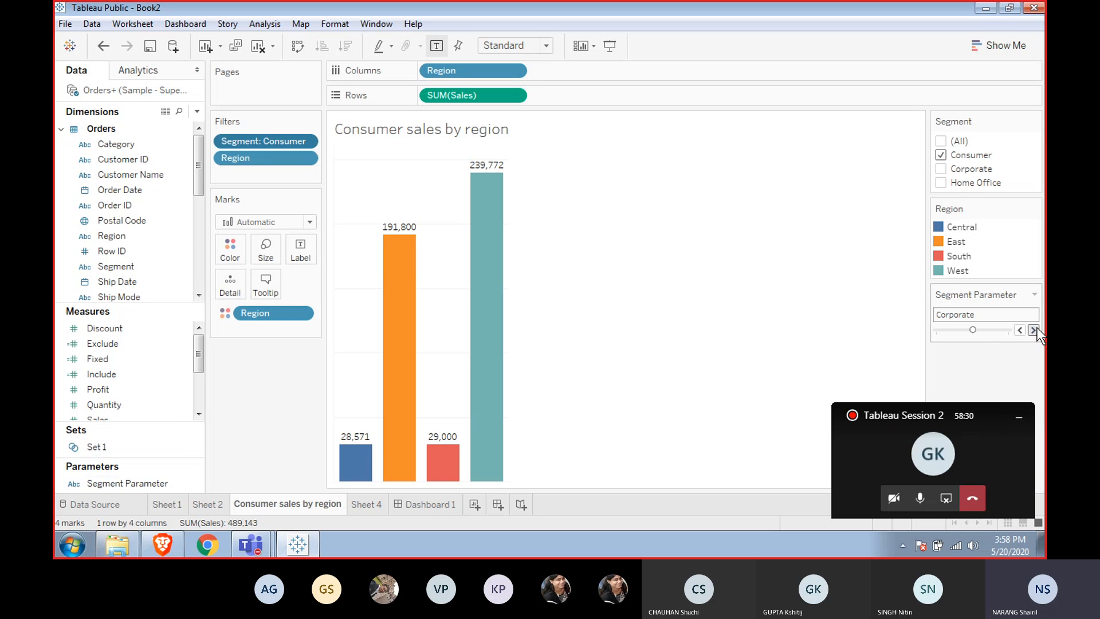
click(1034, 330)
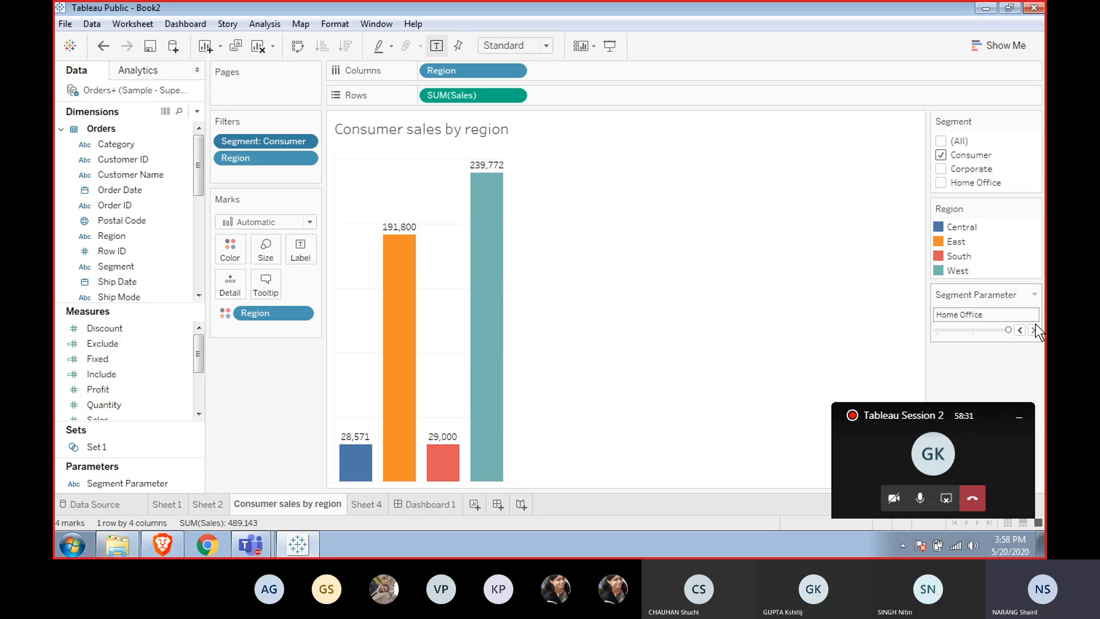
Return the Segment Parameter control to a single value list and select Consumer.
click(1034, 295)
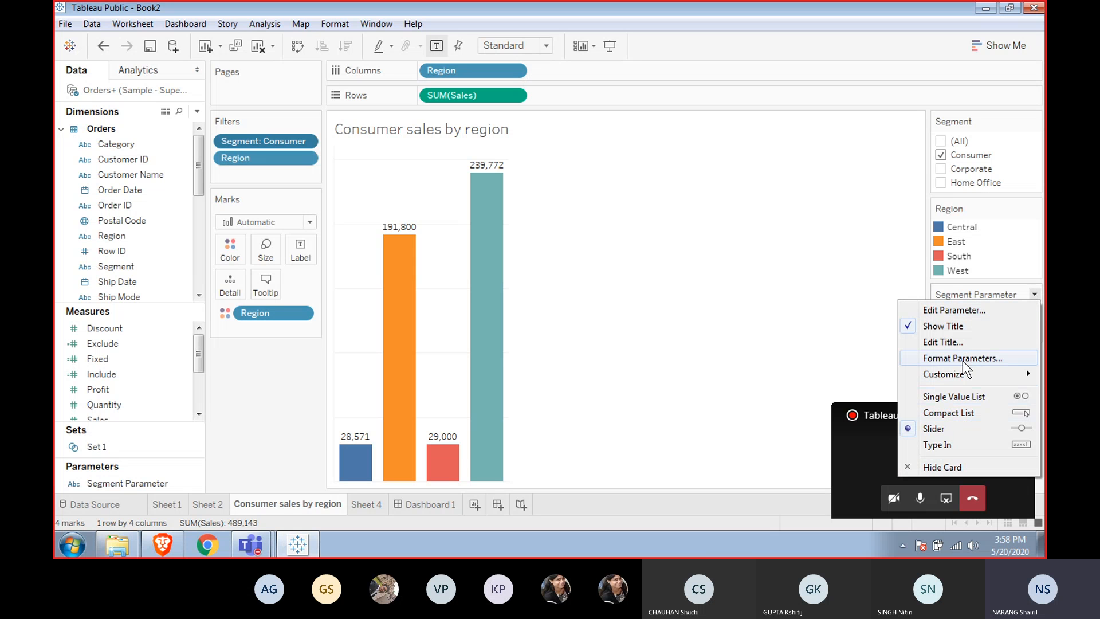
click(960, 395)
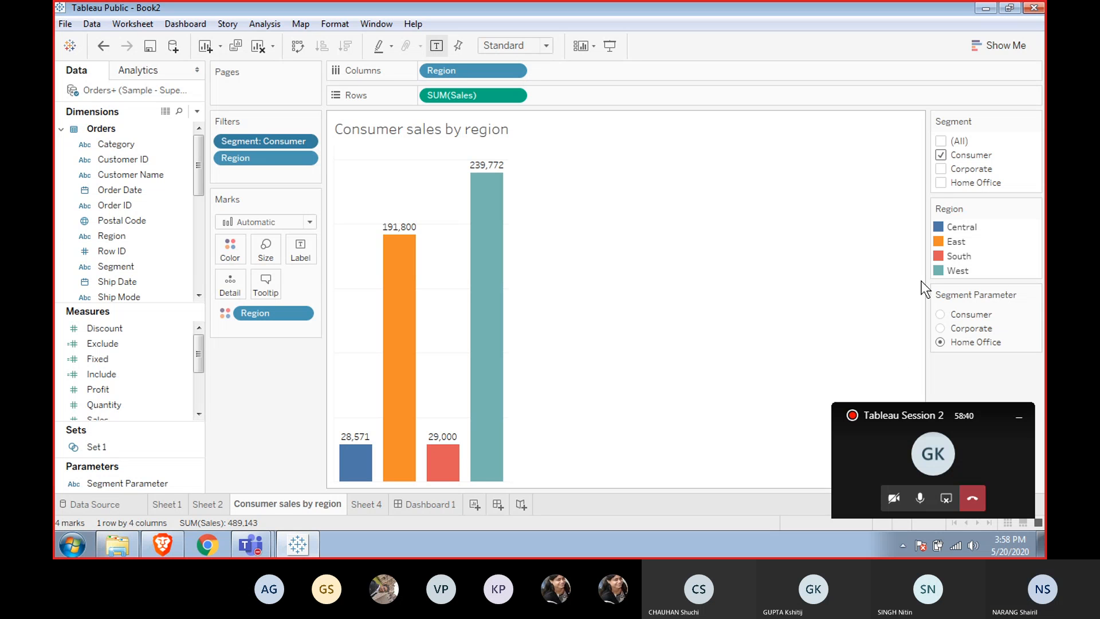
mouse_move(509, 275)
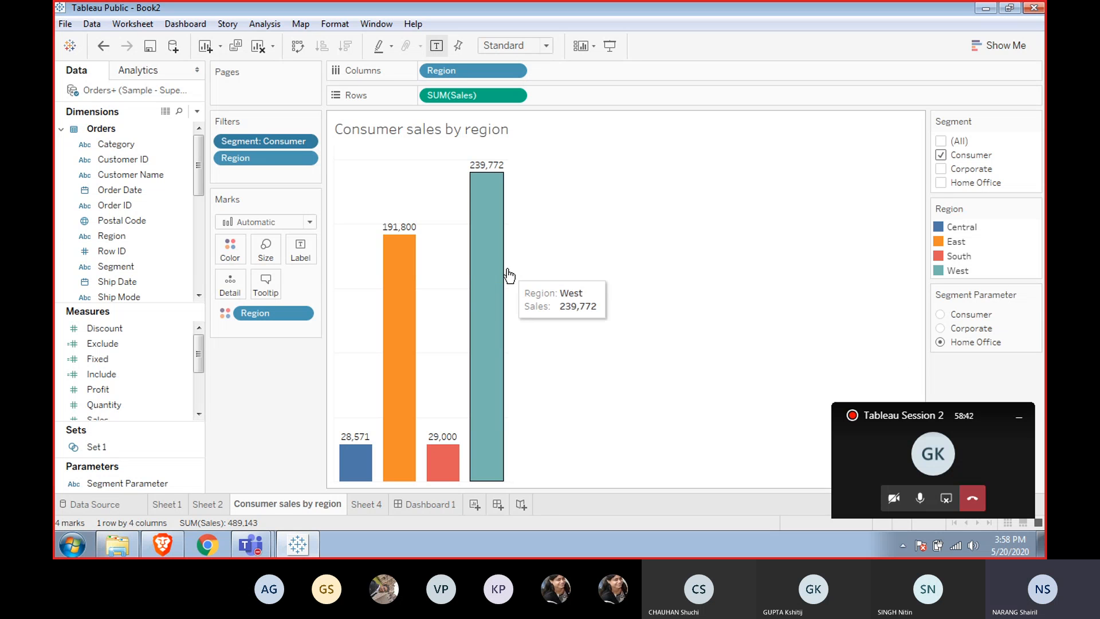
click(940, 328)
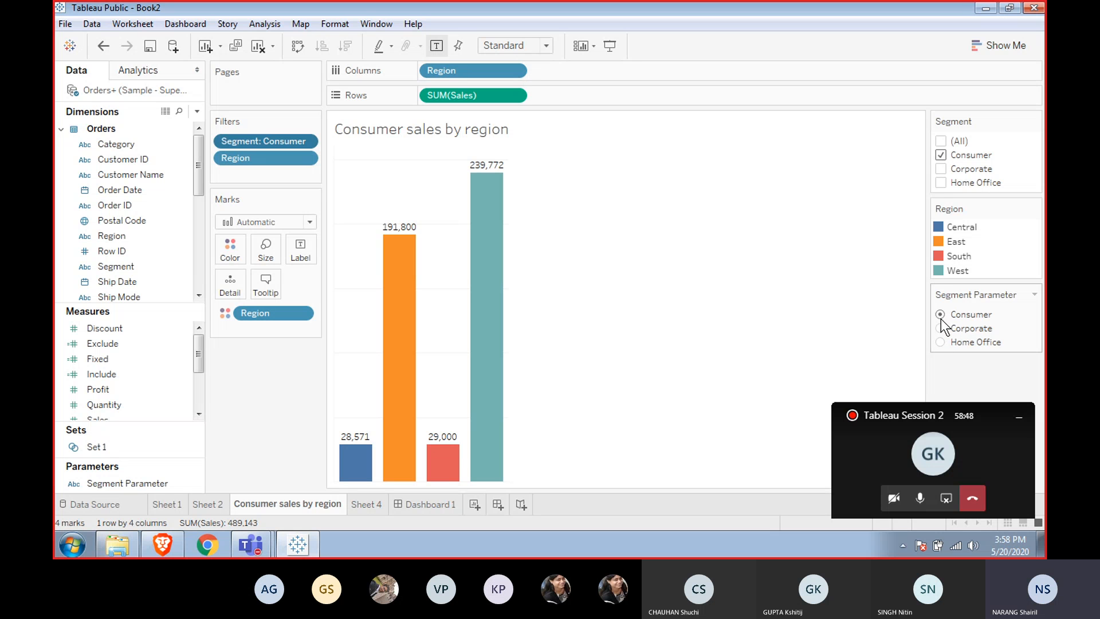
click(940, 327)
click(940, 314)
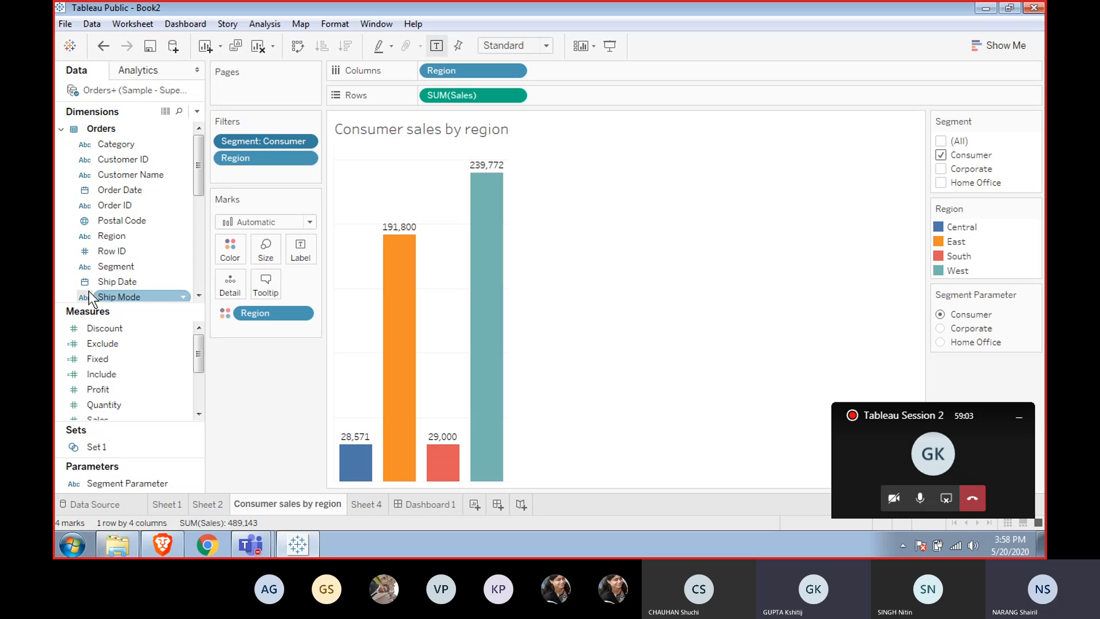
Remove the Segment: Consumer filter from the sheet's filters.
right_click(127, 376)
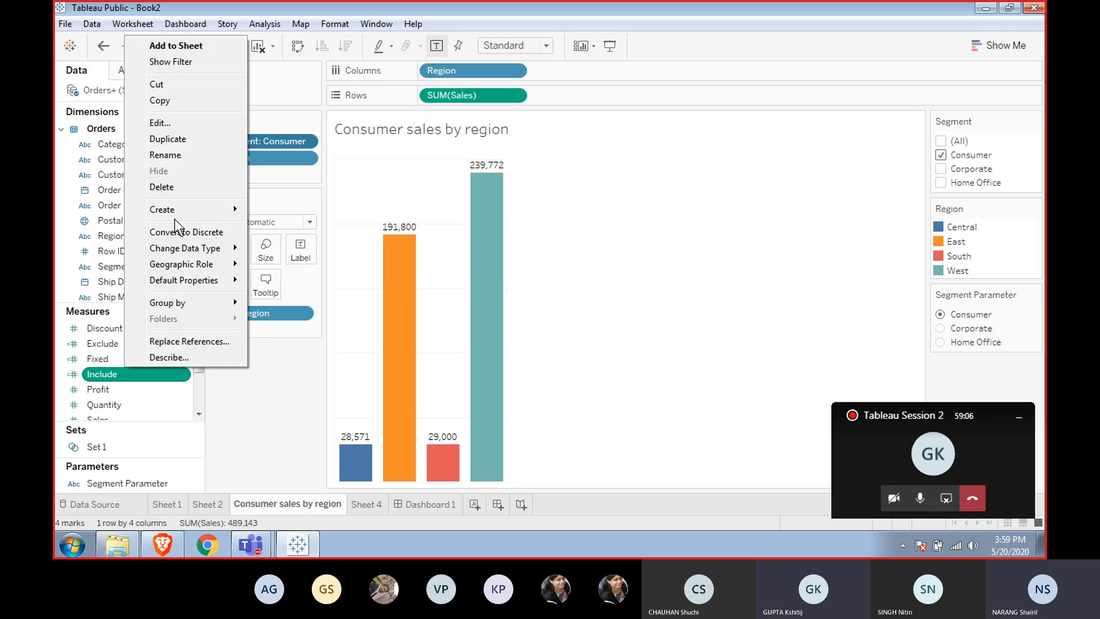
click(265, 174)
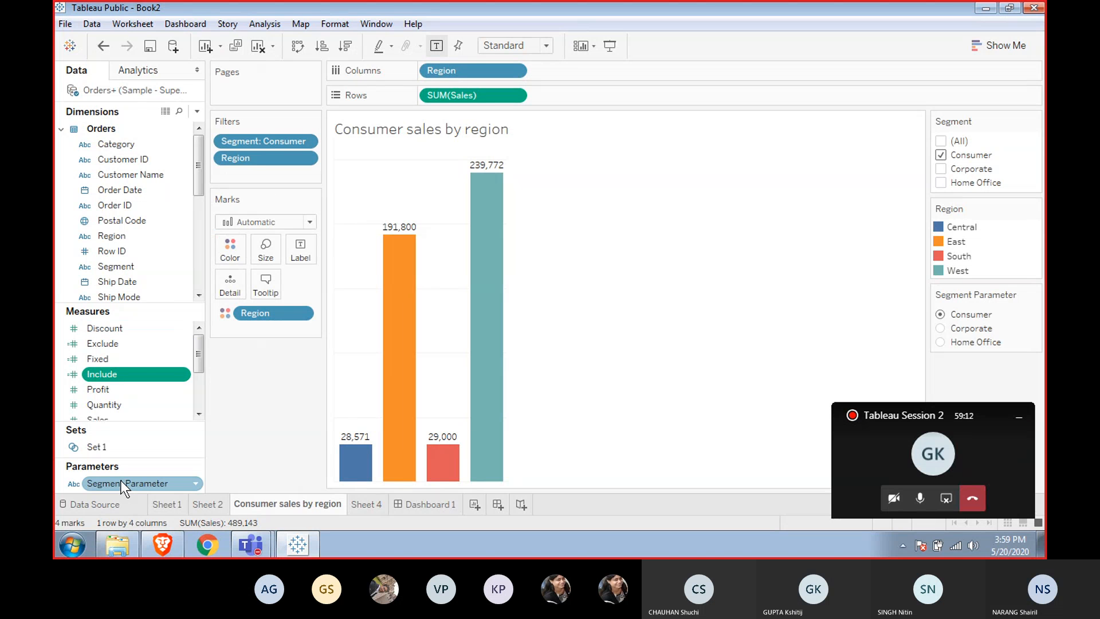
drag(119, 482, 249, 170)
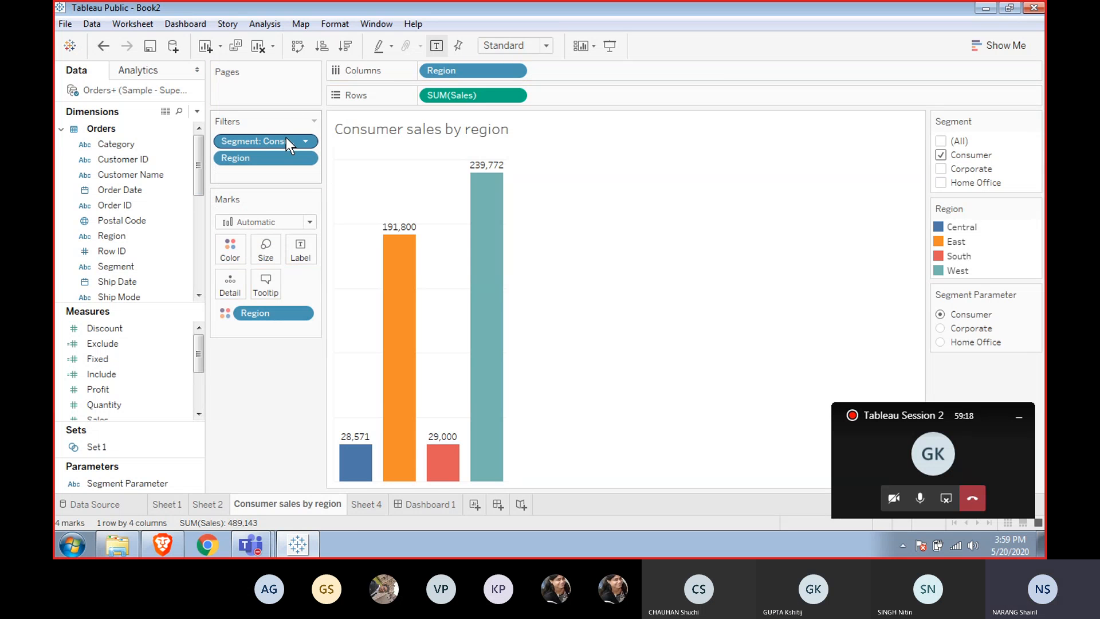
drag(286, 138, 283, 417)
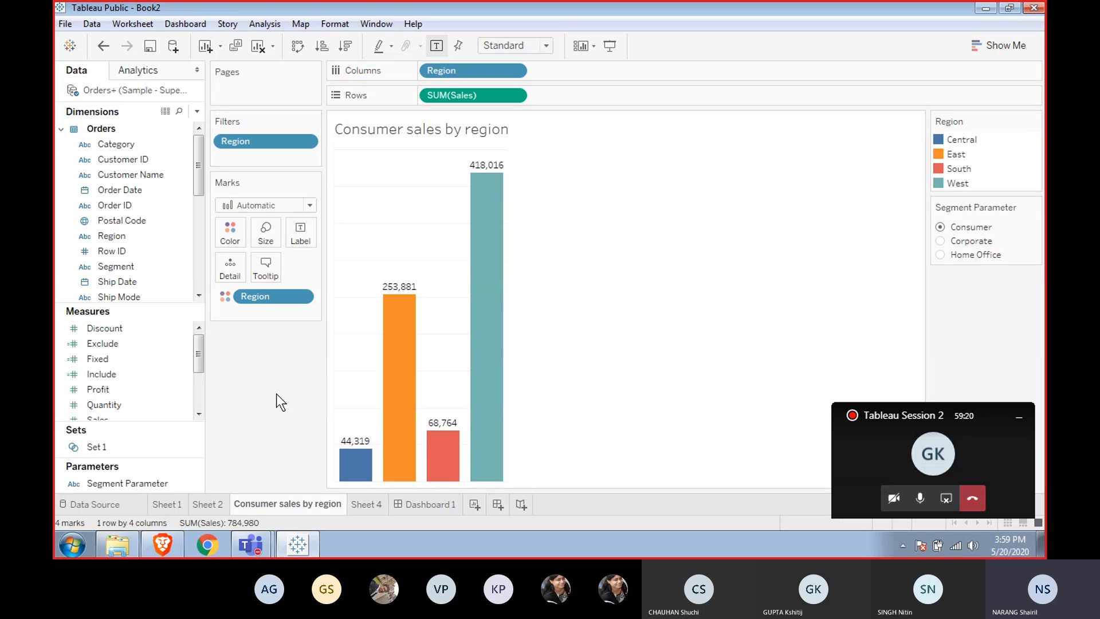
Create a calculated field named Segment Filter whose formula is the Segment Parameter.
drag(146, 484, 270, 160)
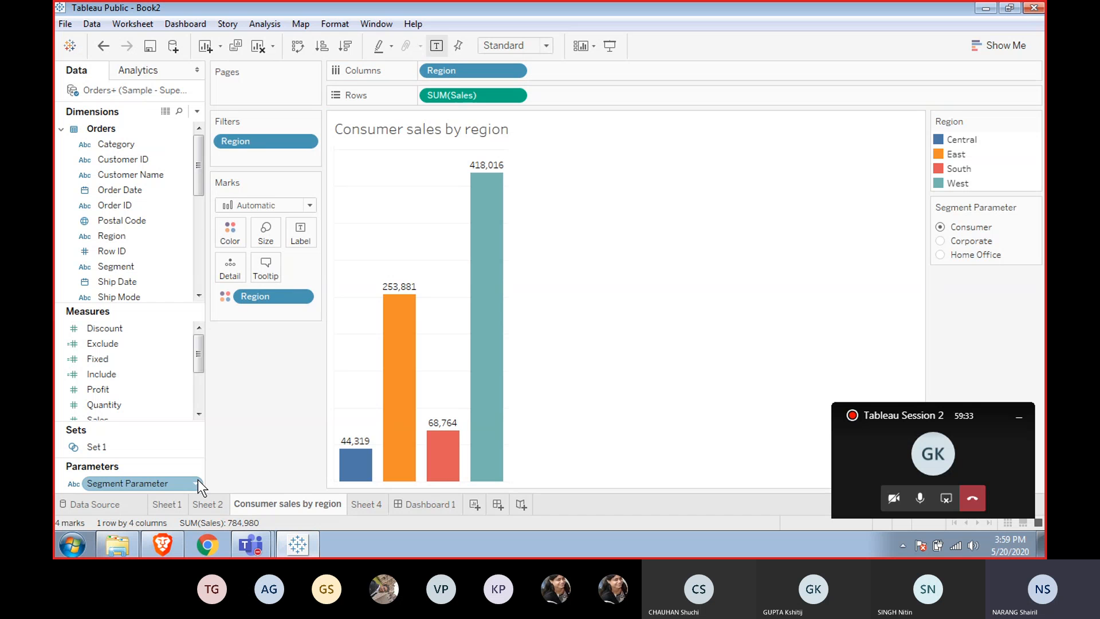
right_click(167, 482)
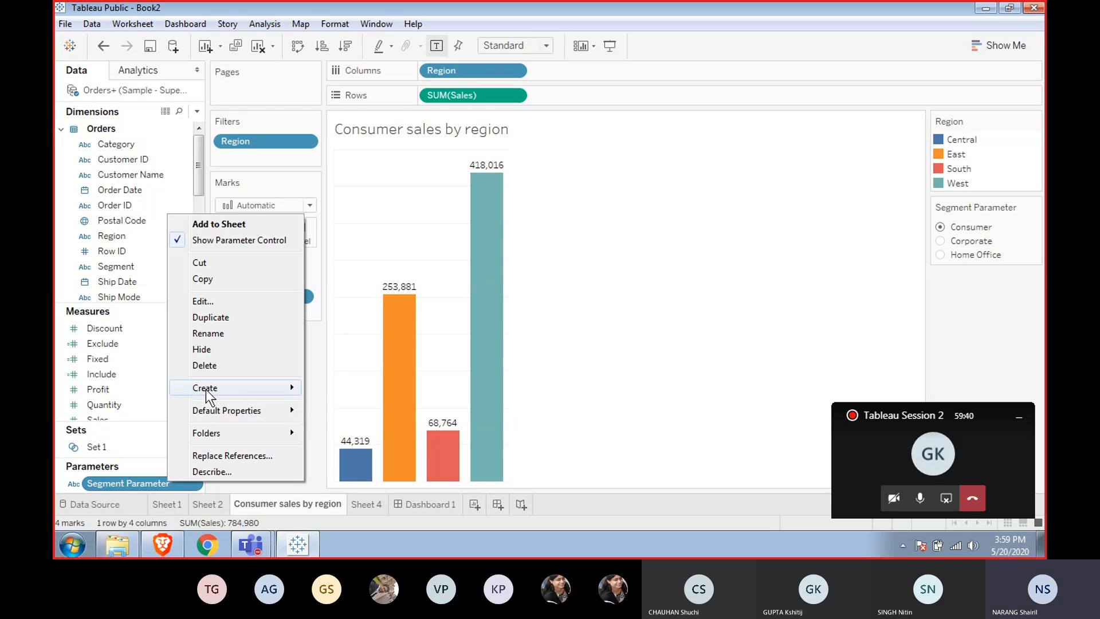
mouse_move(207, 390)
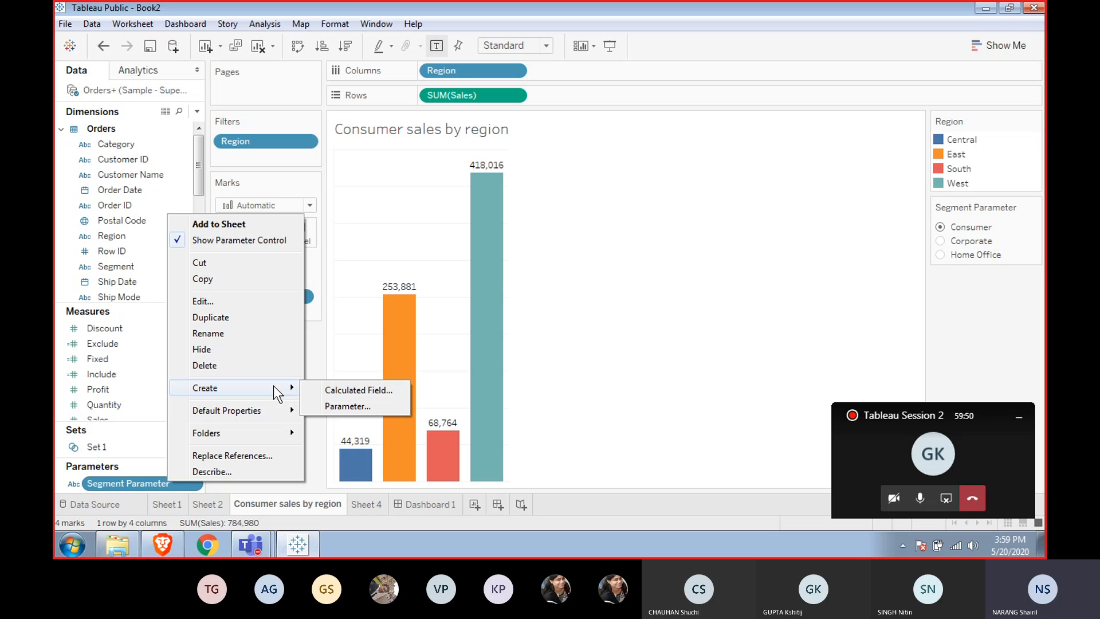
click(349, 391)
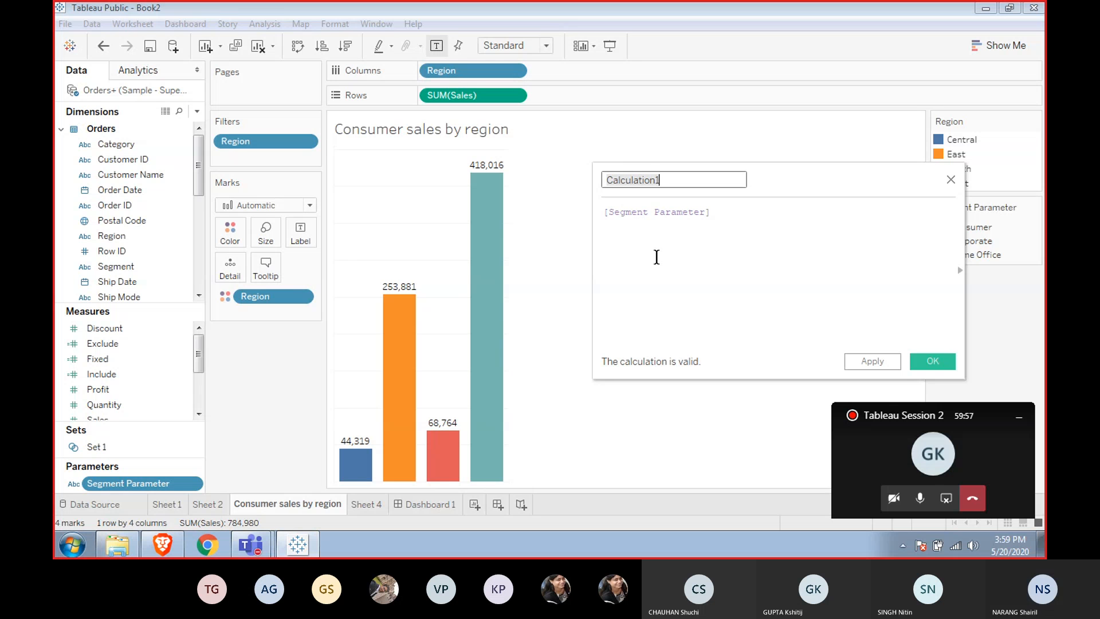
text(Segid)
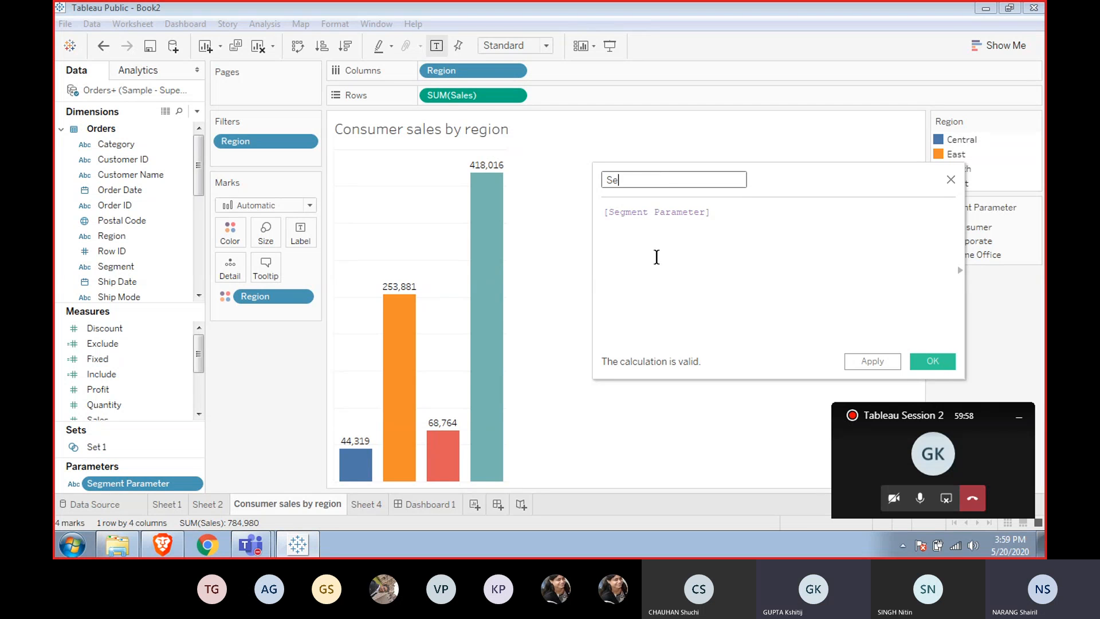
key(BackSpace)
key(BackSpace)
text(me)
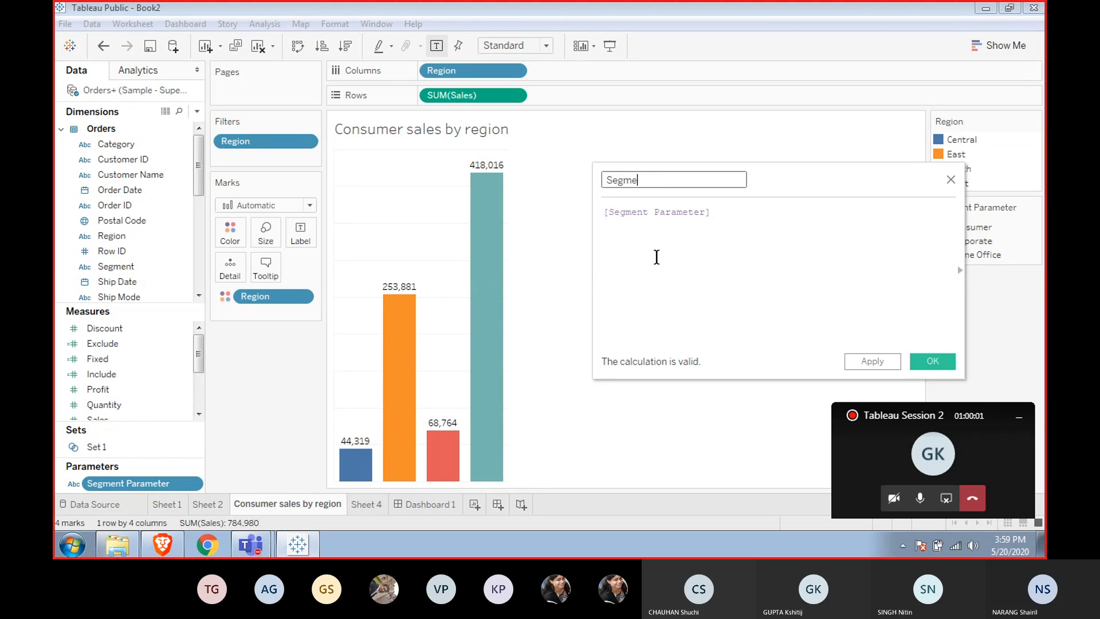
text(nt Fi)
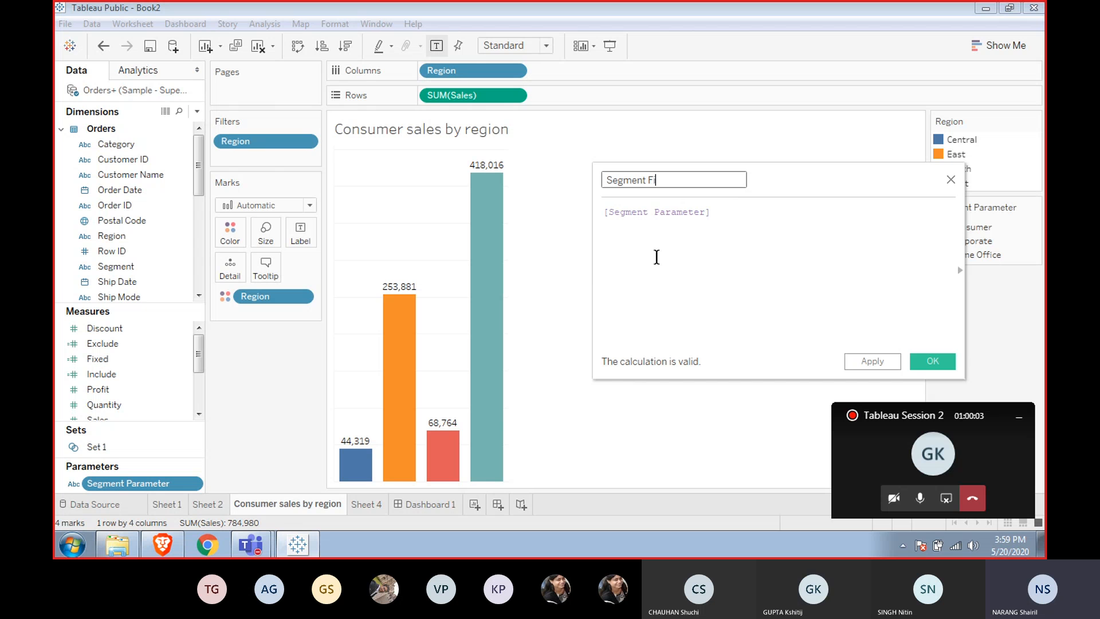
text(lter)
click(657, 257)
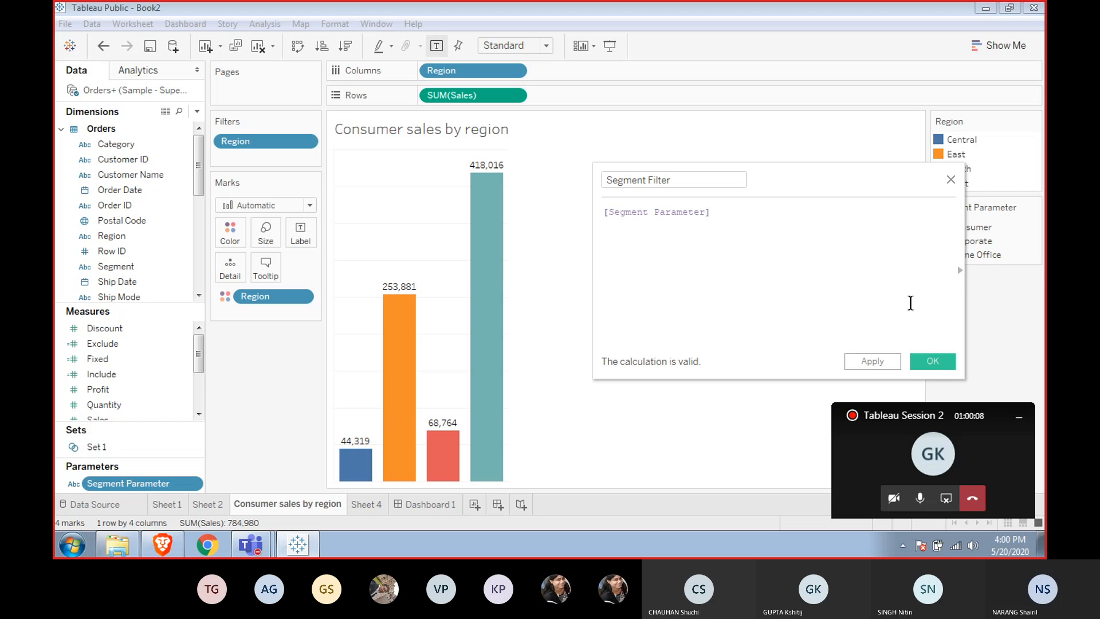
click(933, 361)
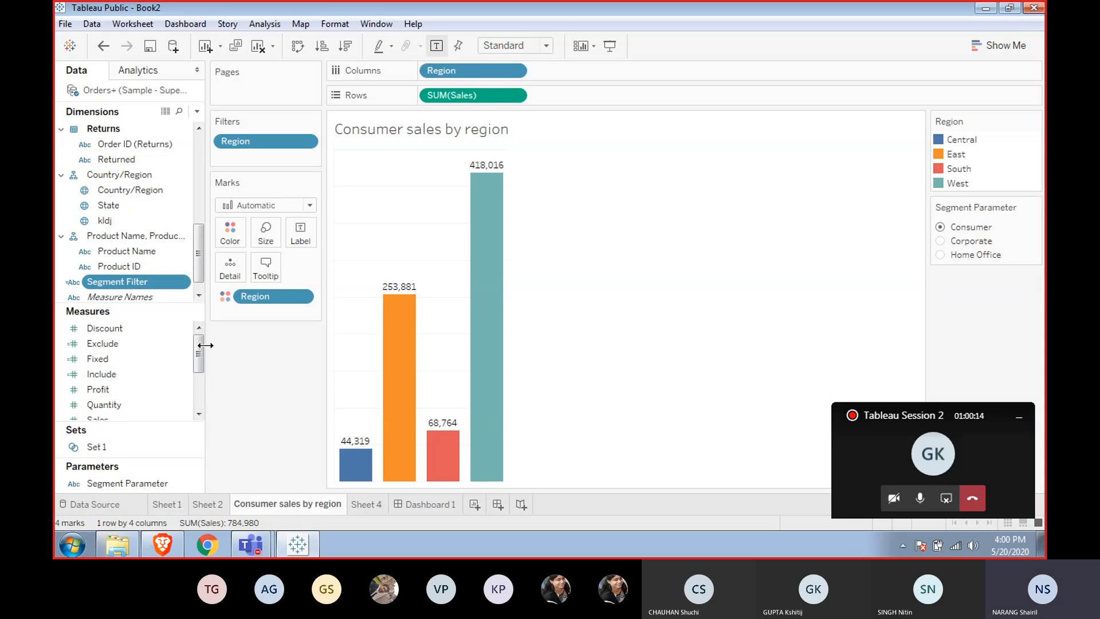
Add Segment Filter to the sheet's filters using all values and pick Corporate in the Segment Parameter control.
drag(194, 352, 195, 396)
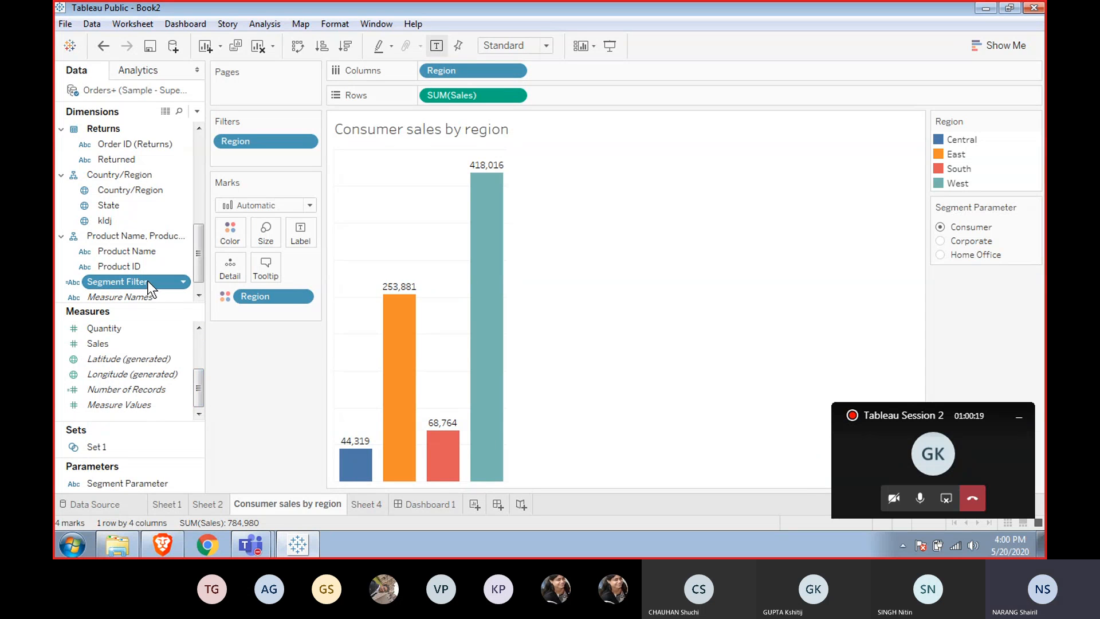
drag(146, 281, 281, 153)
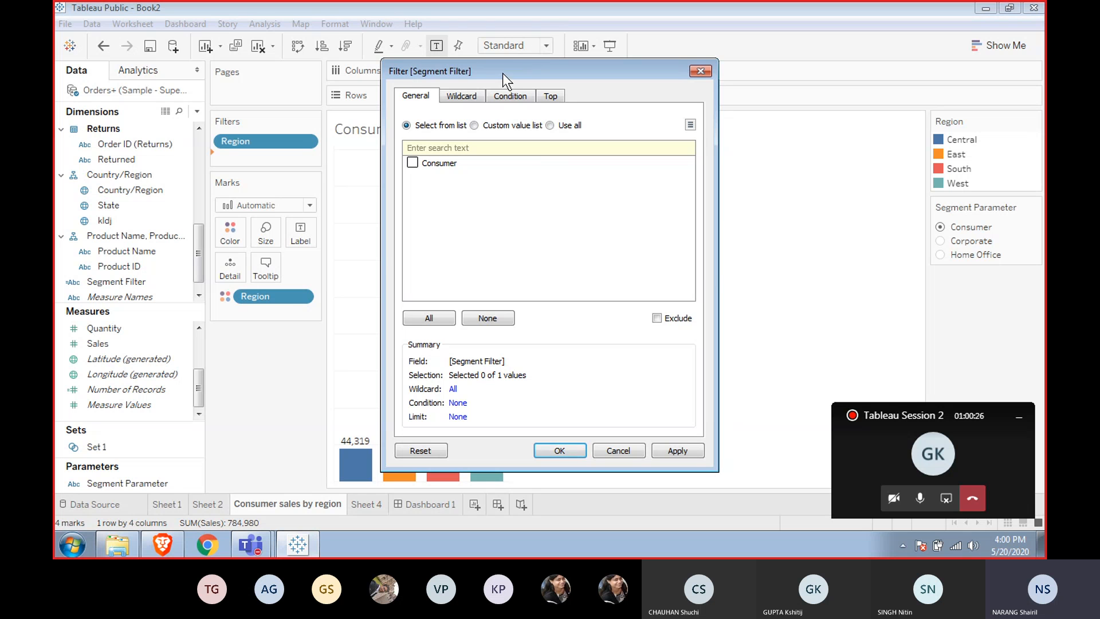
click(549, 126)
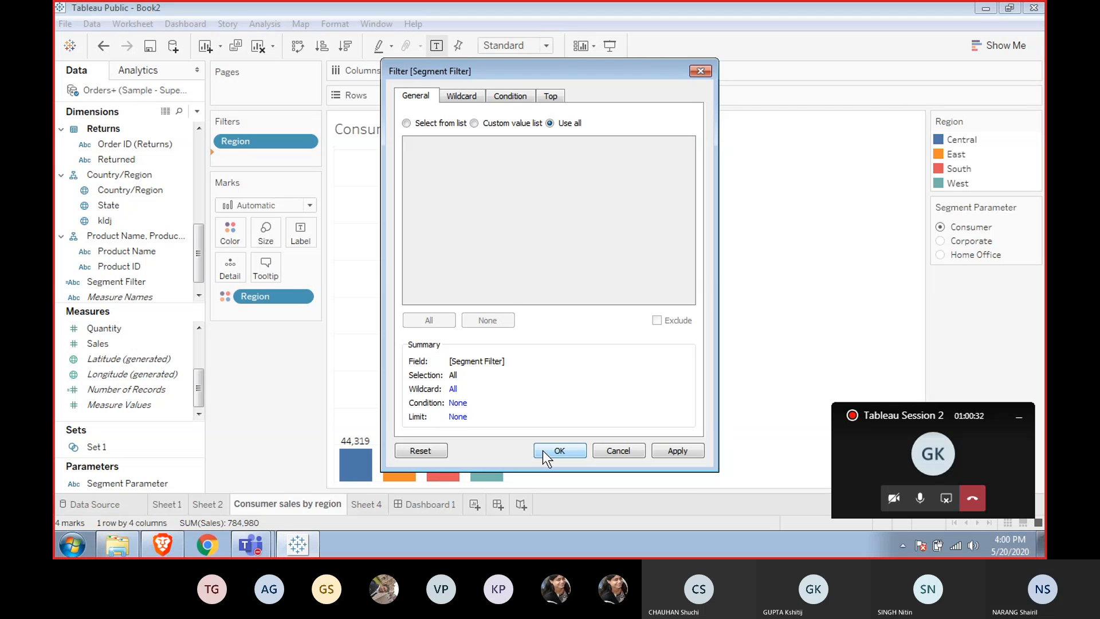
click(542, 450)
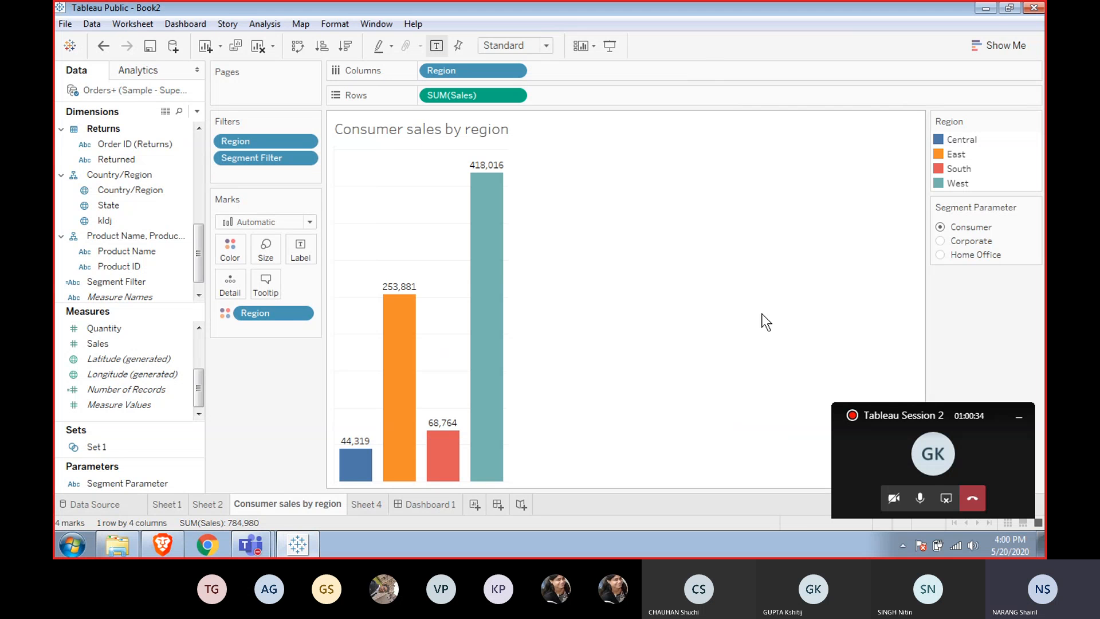
click(941, 241)
Edit the Segment Filter calculation so its formula reads [Segment]=[Segment Parameter].
right_click(265, 158)
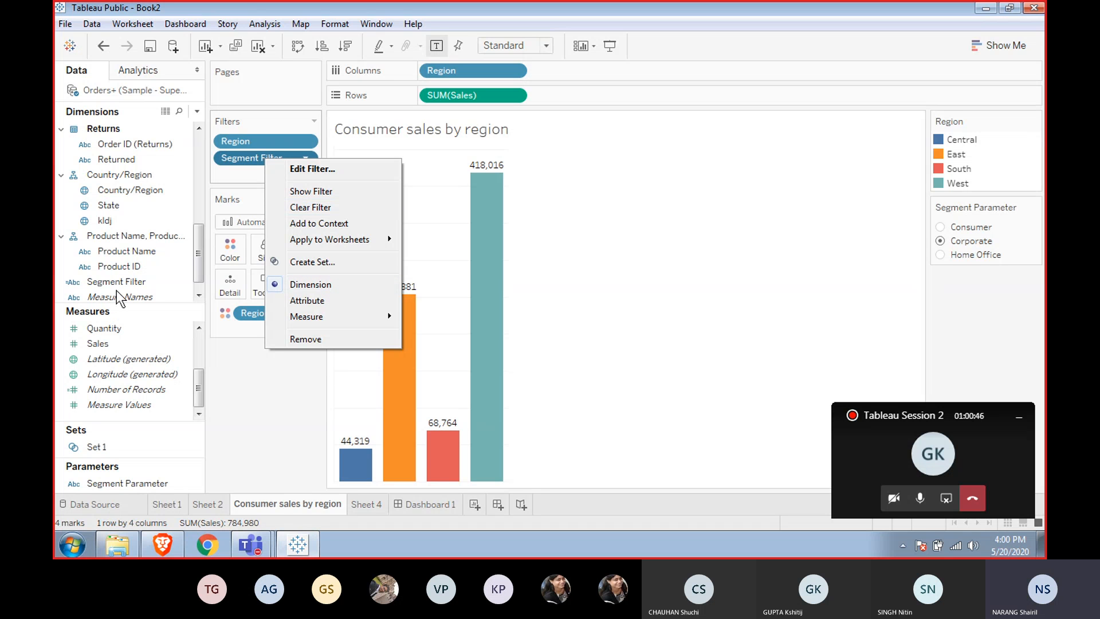
right_click(128, 282)
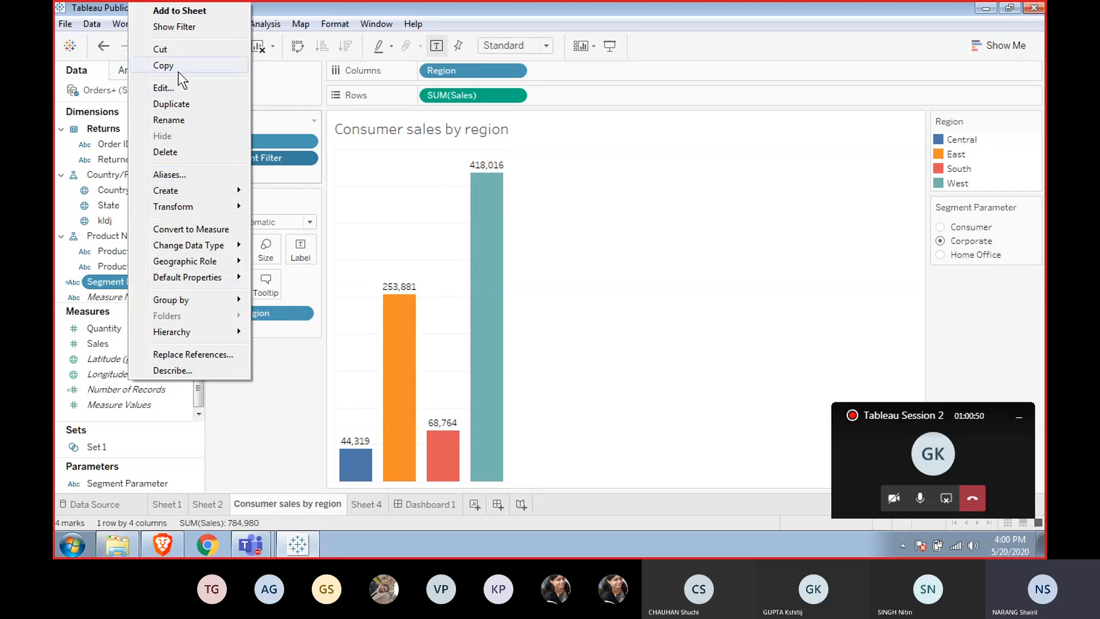
click(171, 89)
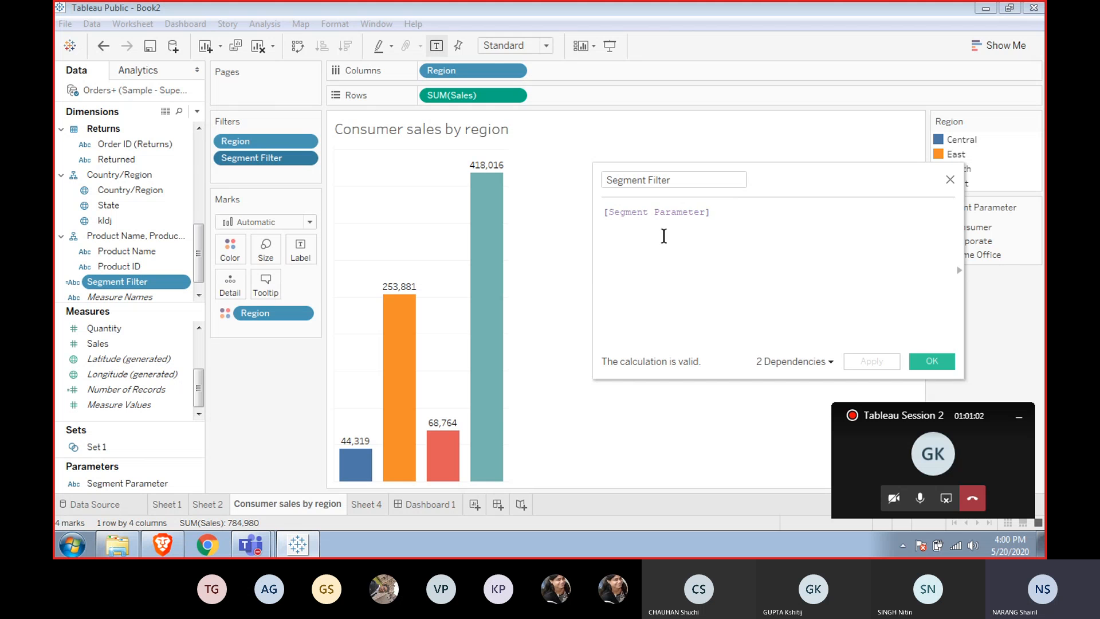
key(Home)
text(s)
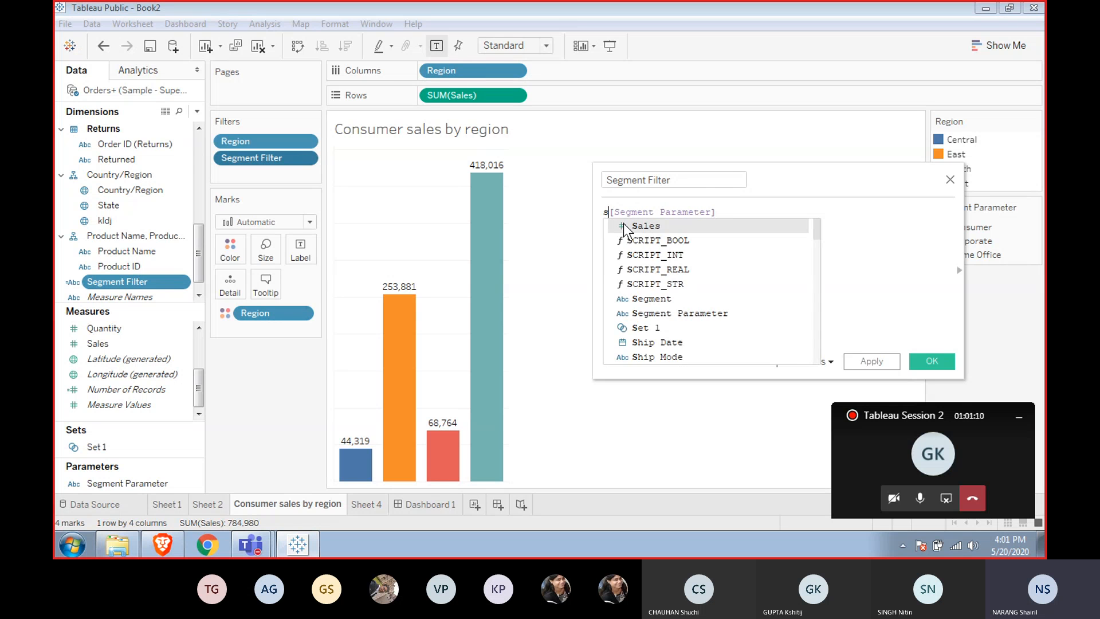
text(egm)
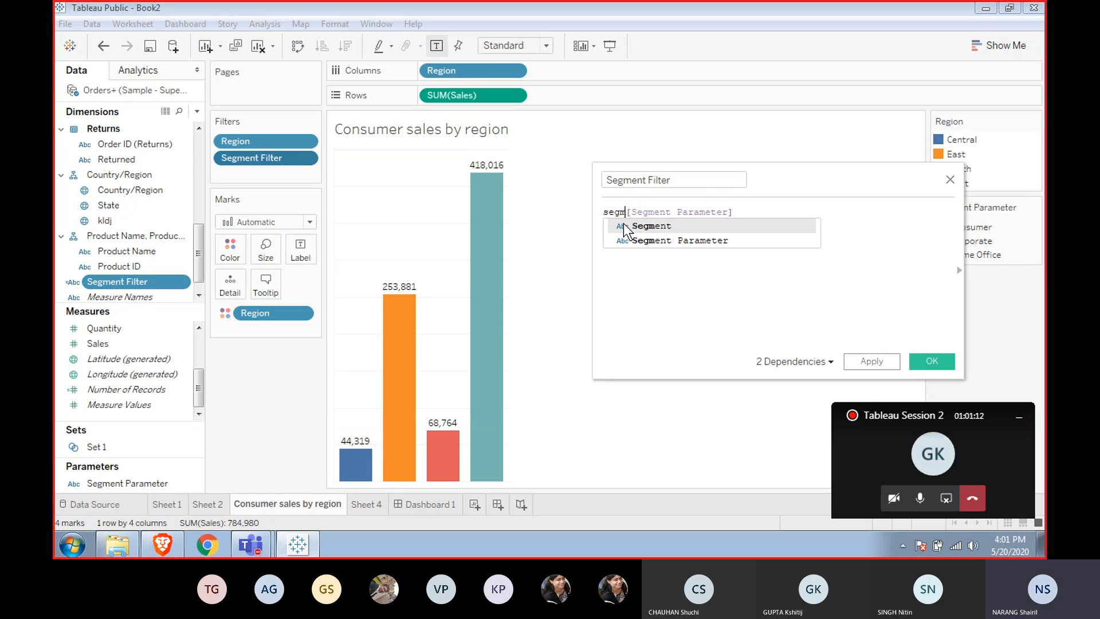
click(625, 227)
text(=)
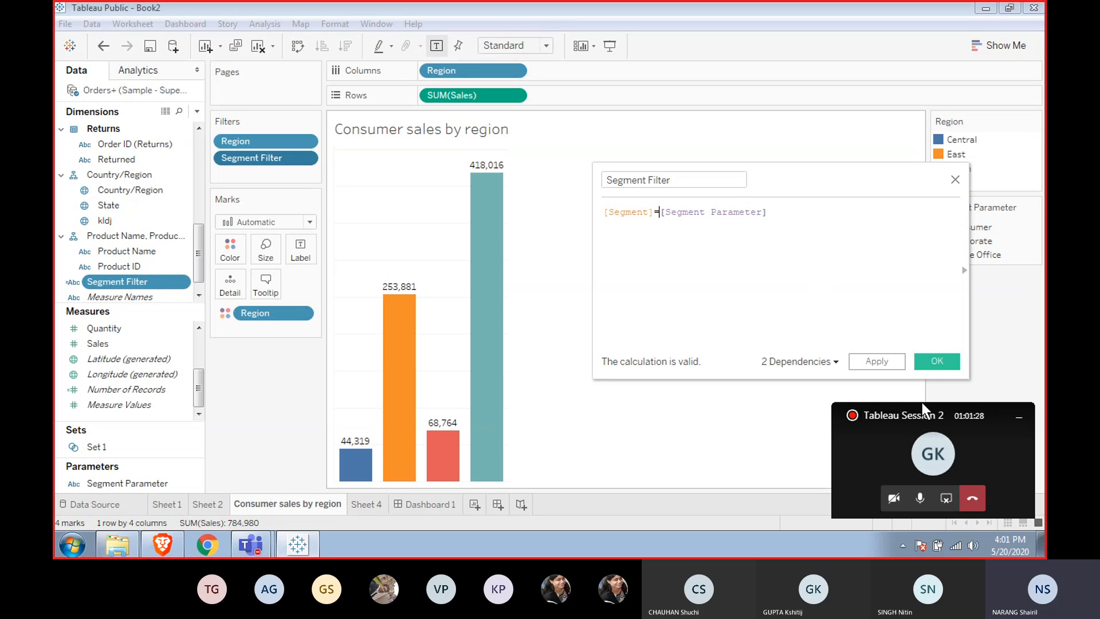
click(936, 358)
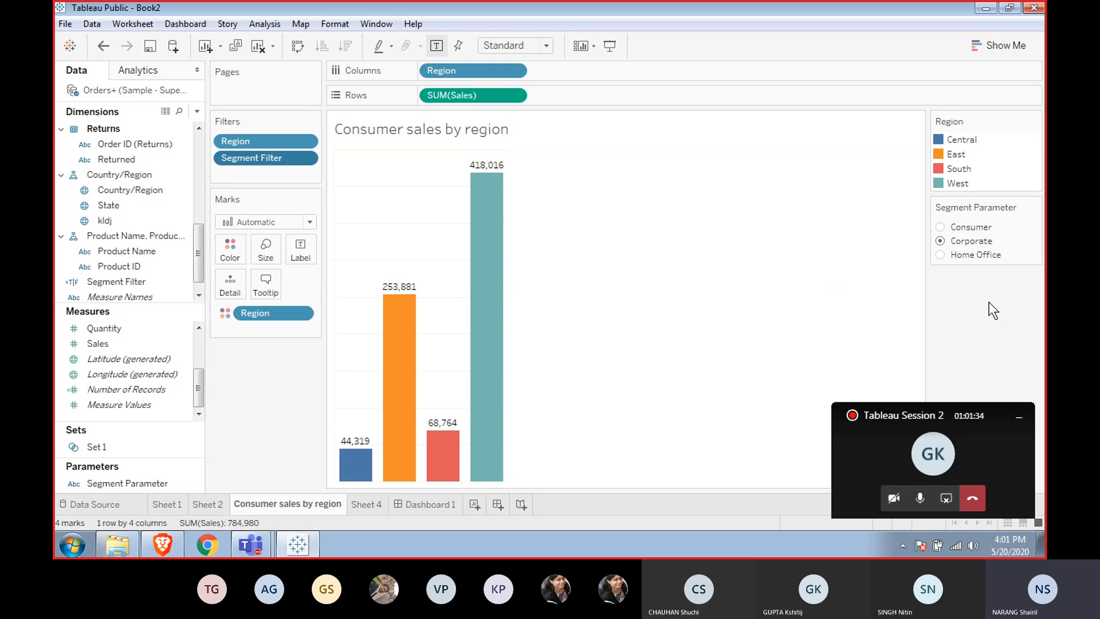
Select Consumer in the Segment Parameter control and remove Segment Filter from the sheet's filters.
click(942, 227)
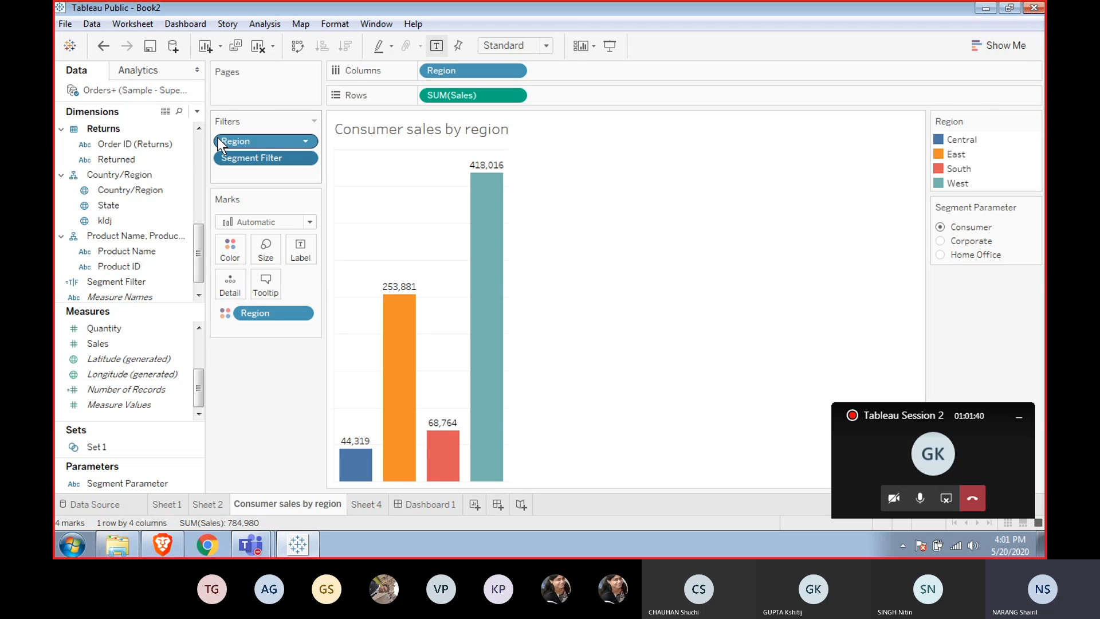
drag(270, 157, 272, 197)
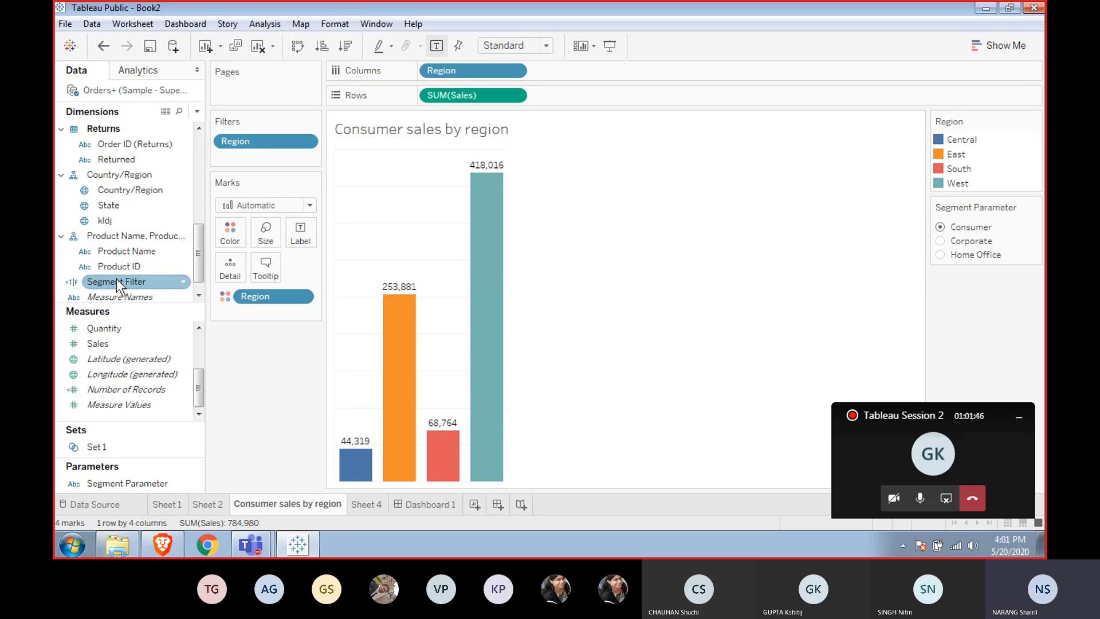
Try to add Segment Filter as a filter with the condition formula [Segment]=[Segment Filter].
mouse_move(116, 278)
mouse_down()
mouse_move(297, 152)
mouse_move(263, 156)
mouse_up()
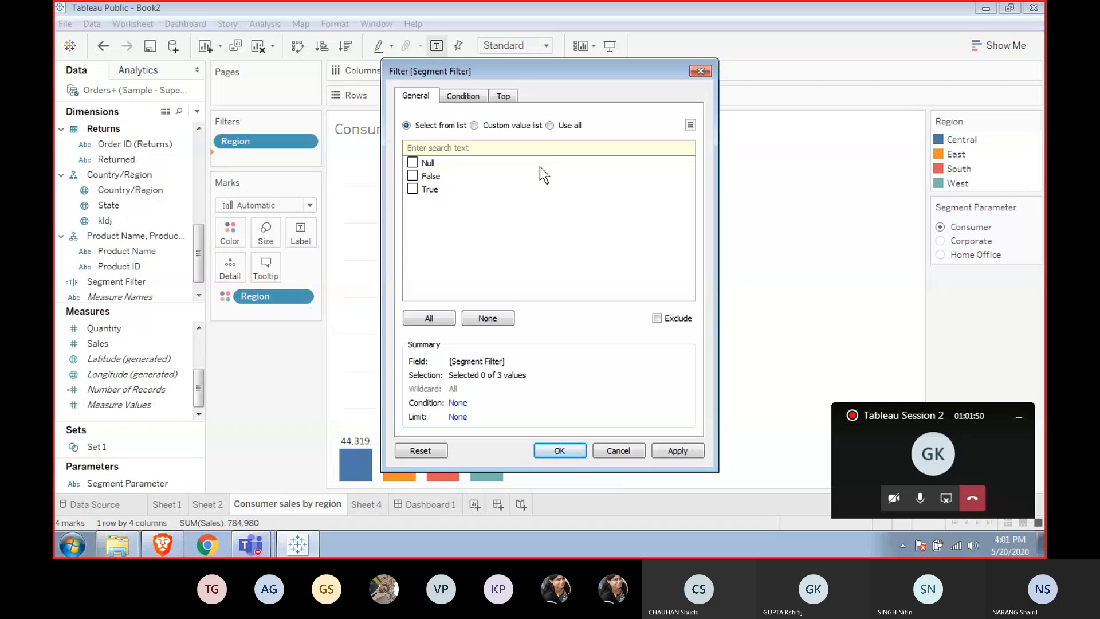
click(474, 98)
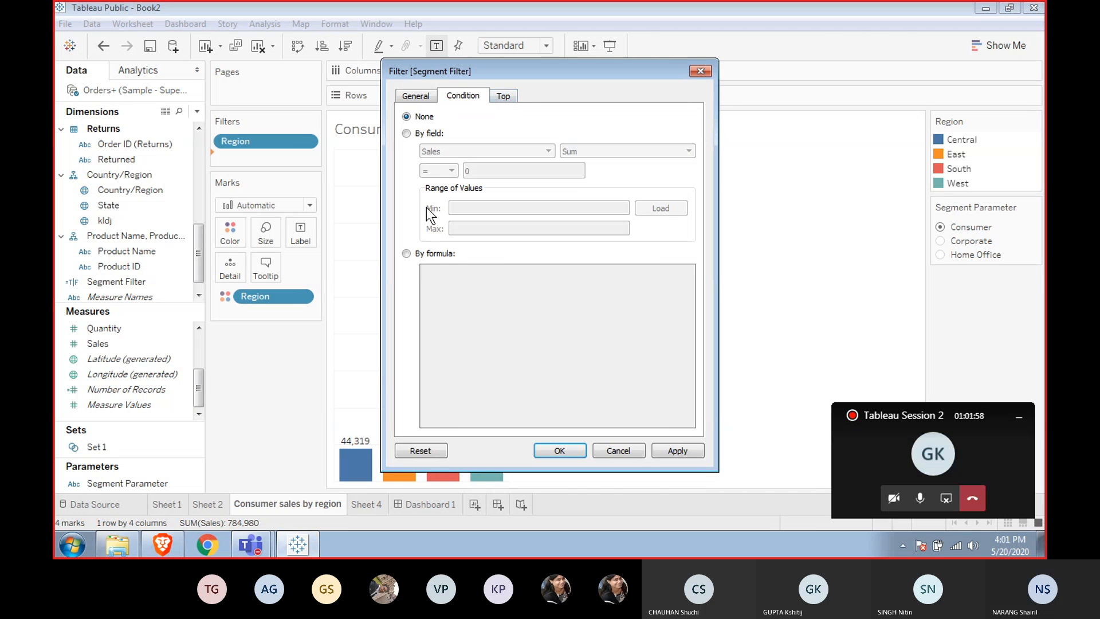
click(407, 254)
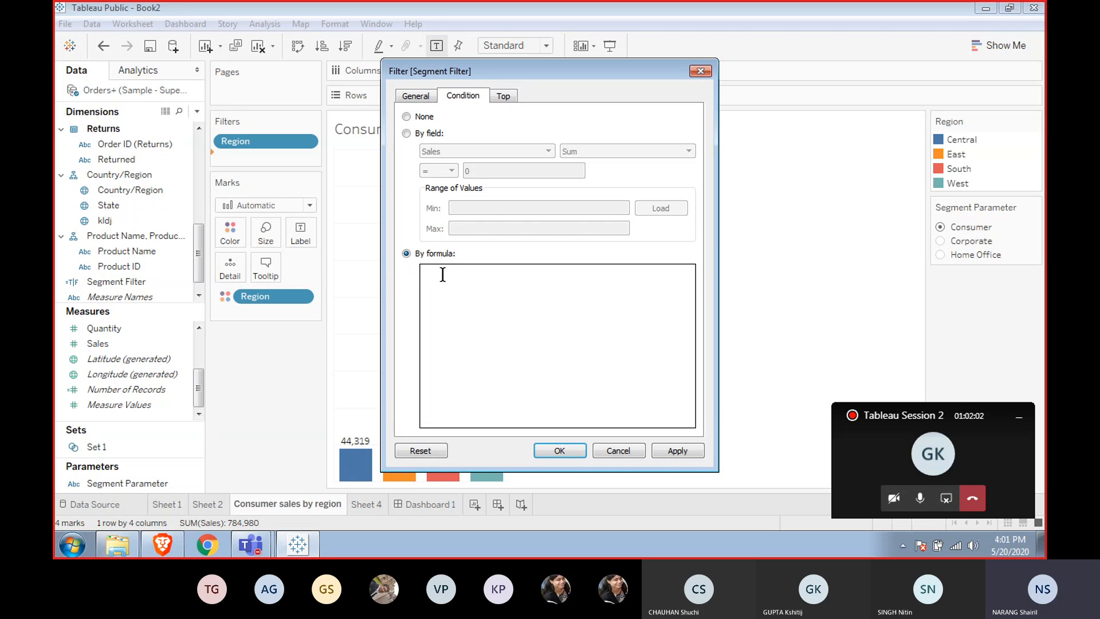
text(s)
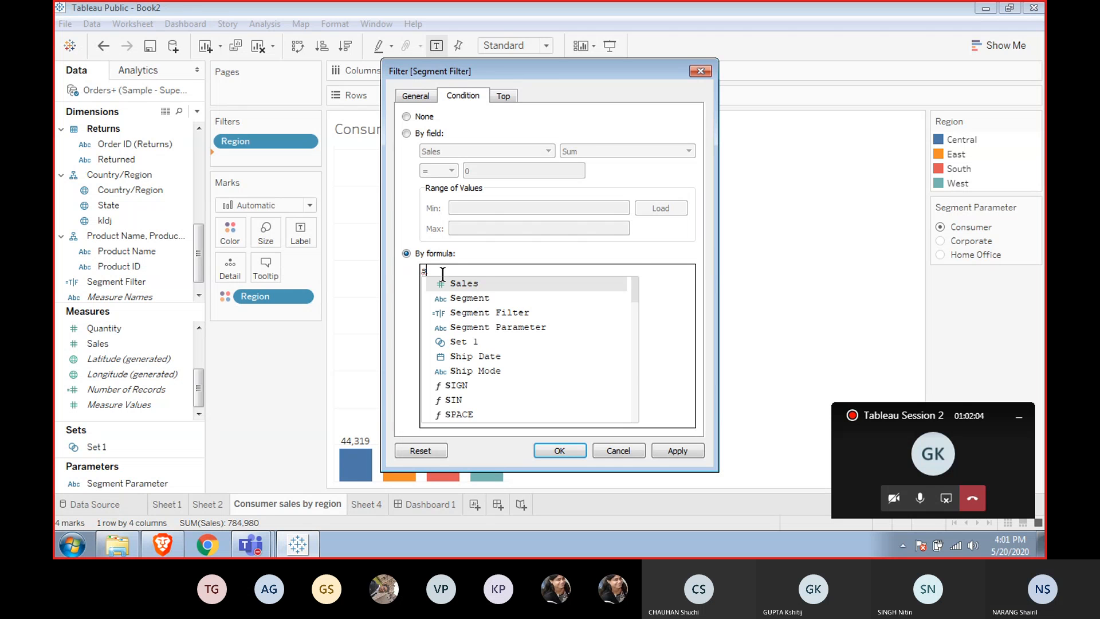
text(e)
key(Return)
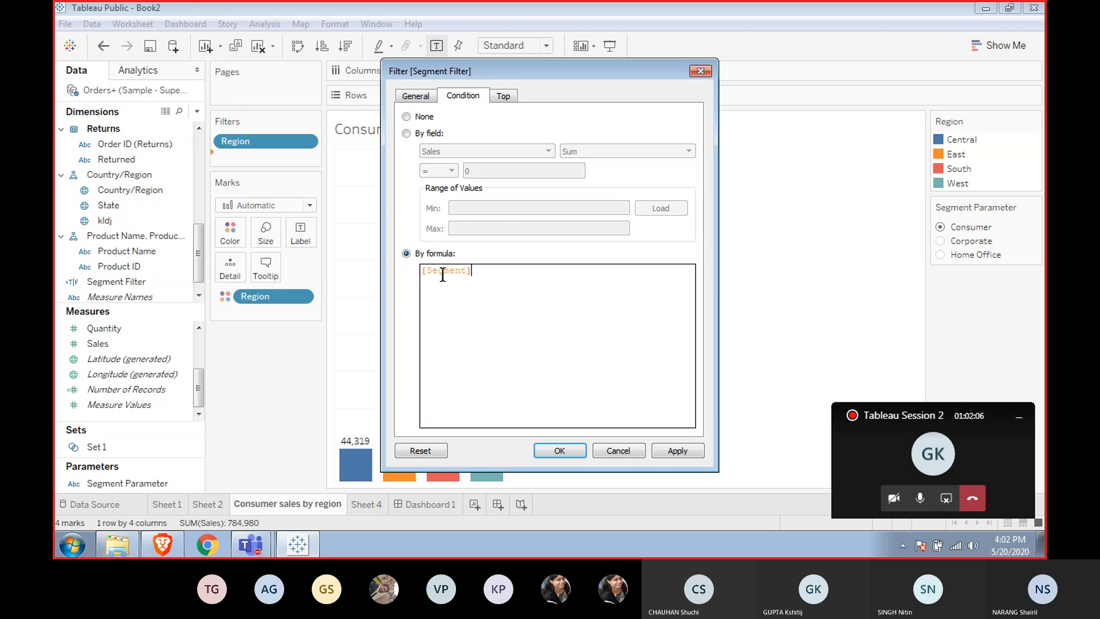
text(=s)
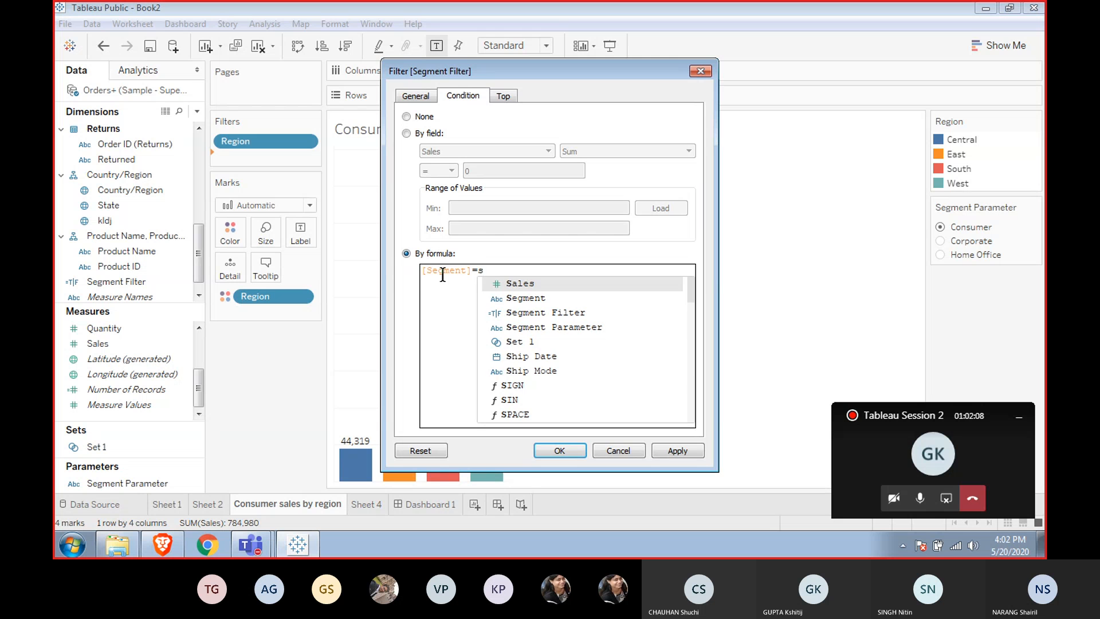
text(e)
key(Down)
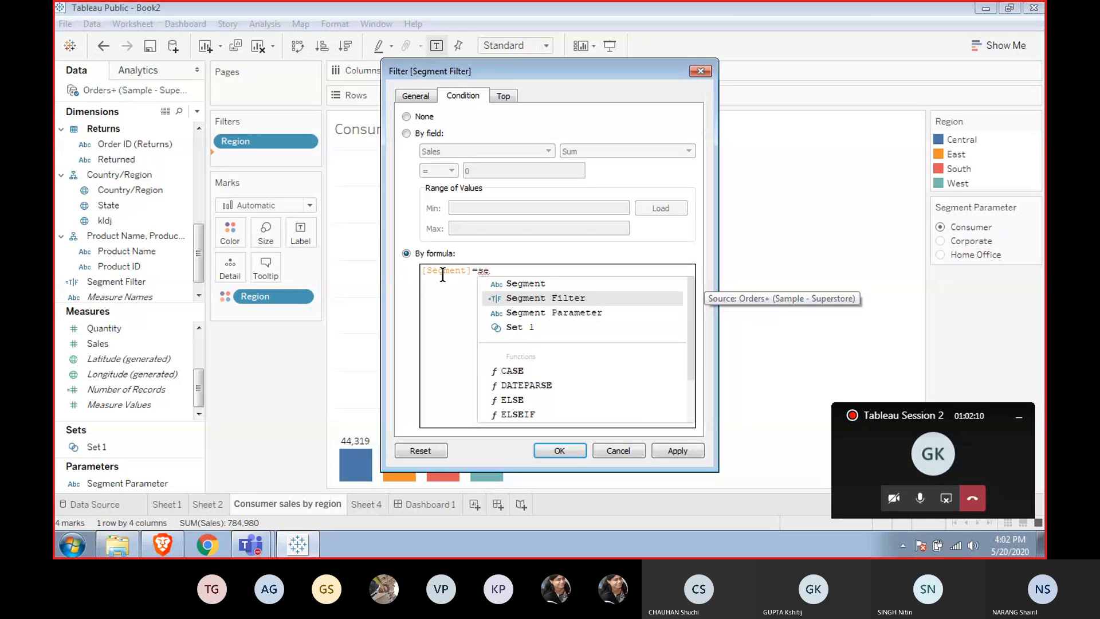
key(Down)
key(Up)
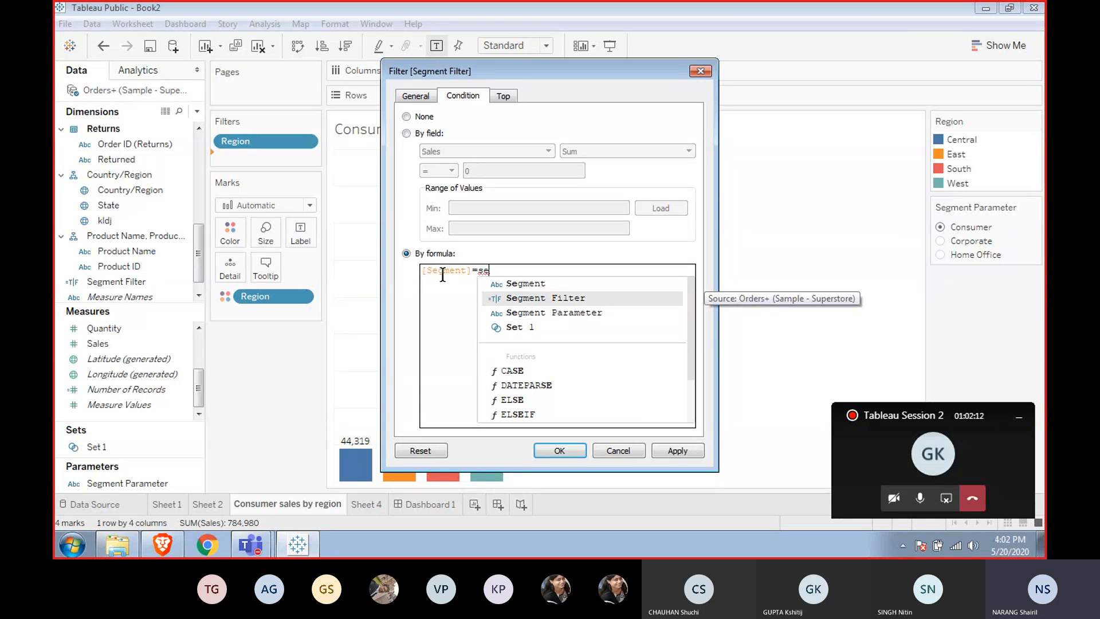
key(Return)
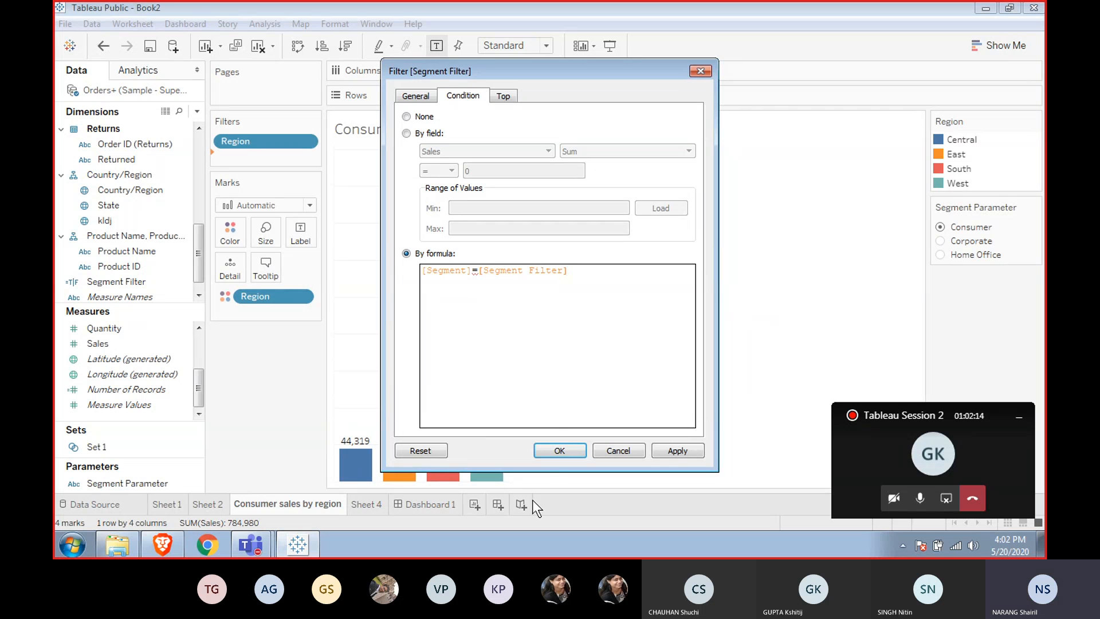
click(554, 448)
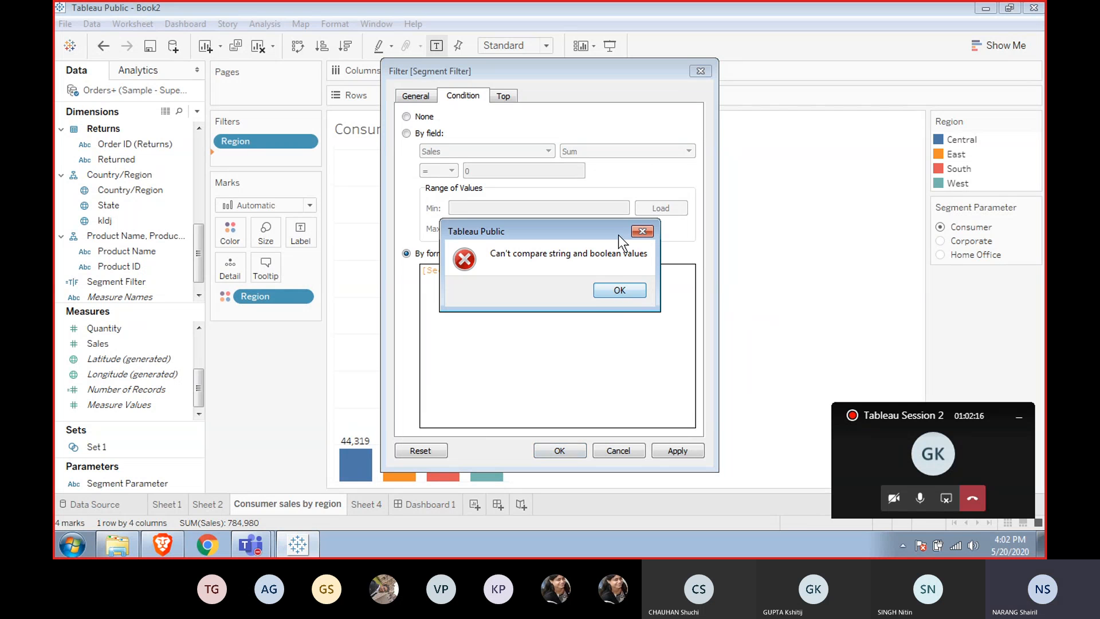
click(607, 292)
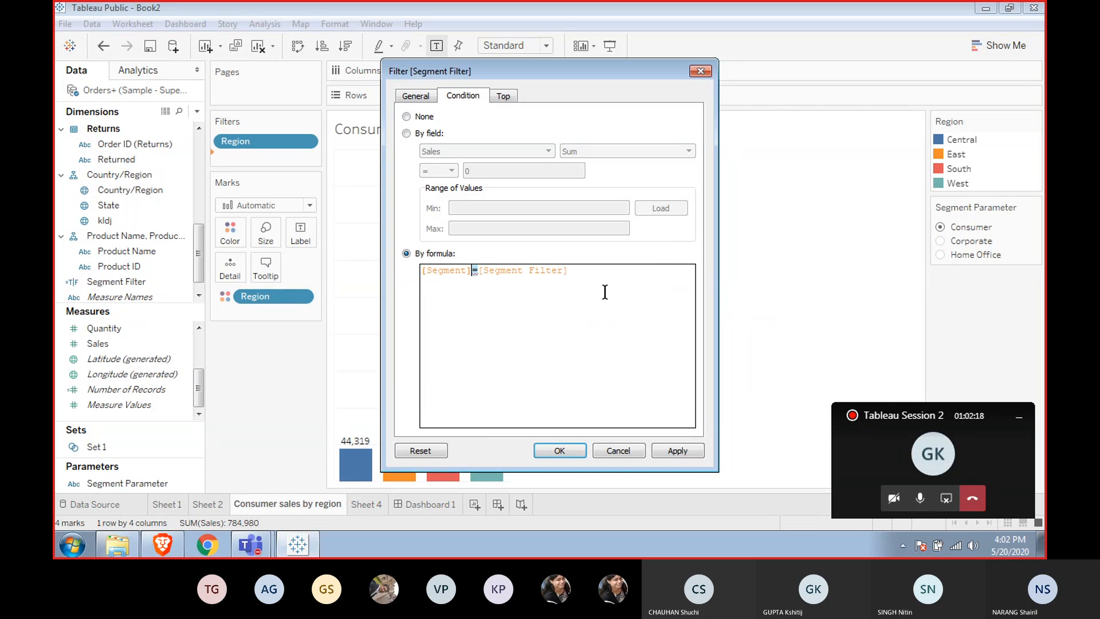
Rewrite the filter's condition formula as [Segment]=[Segment Parameter].
key(Delete)
key(Delete)
key(Delete)
key(Delete)
key(Delete)
key(Delete)
key(Delete)
key(Delete)
key(Delete)
key(Delete)
key(Delete)
key(Delete)
key(Delete)
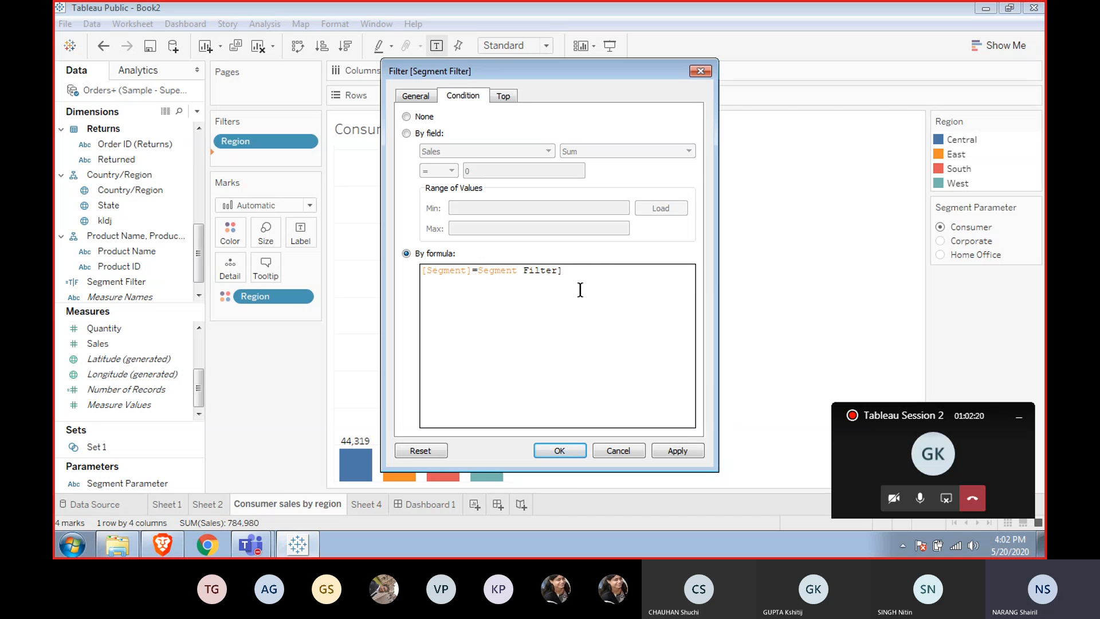
key(Delete)
key(Delete)
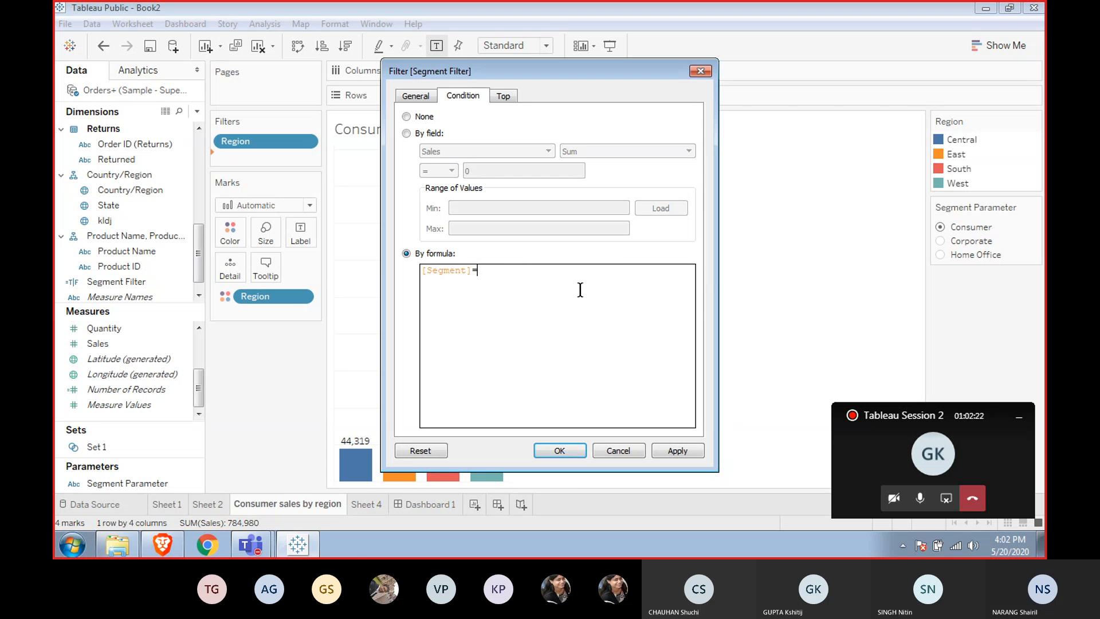
text(se)
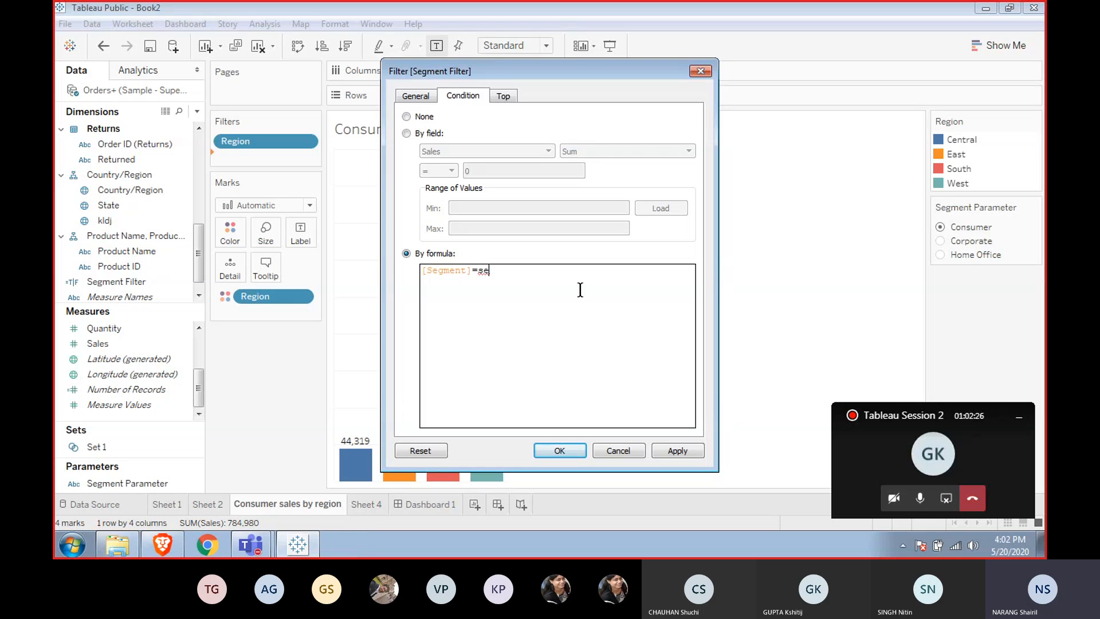
key(BackSpace)
key(Down)
key(Down)
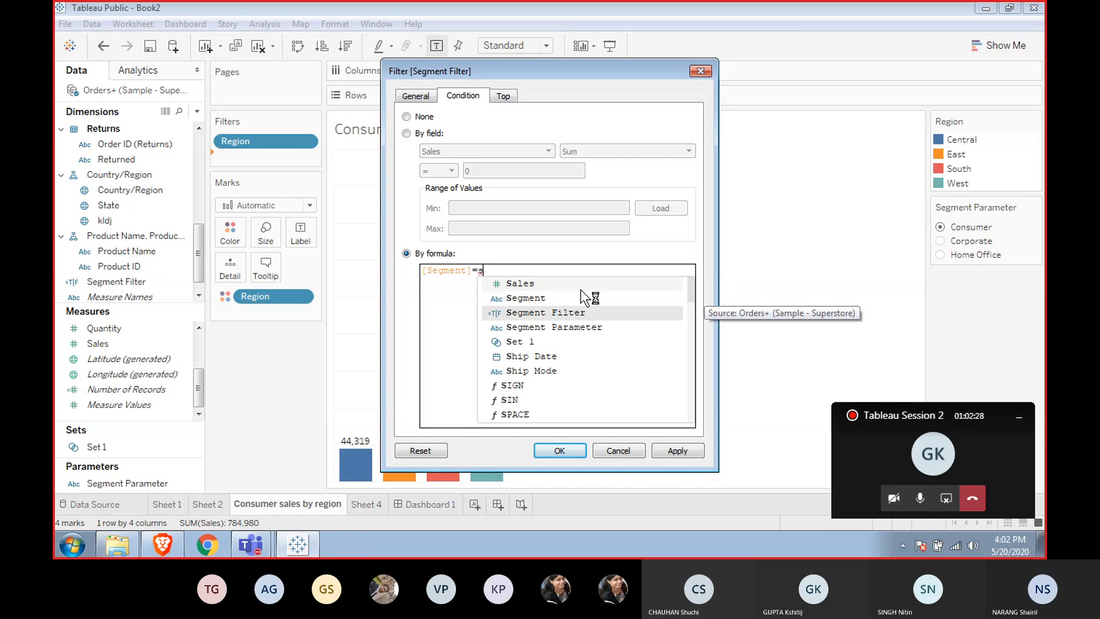
key(Down)
key(Return)
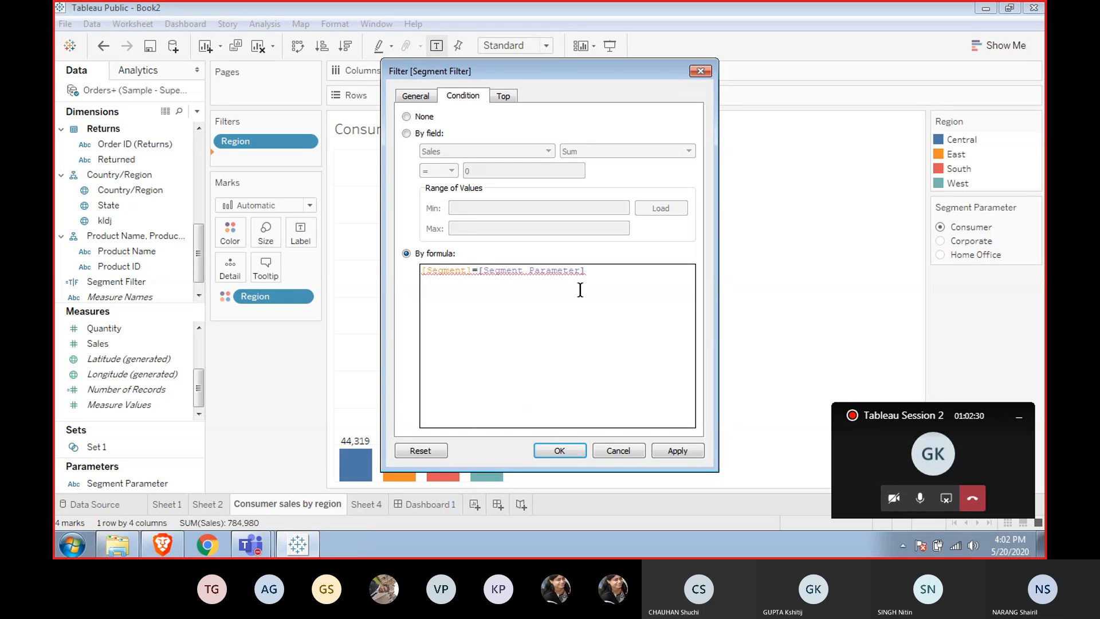
Remove the filter's condition and keep only the True value of Segment Filter.
mouse_move(527, 274)
click(411, 115)
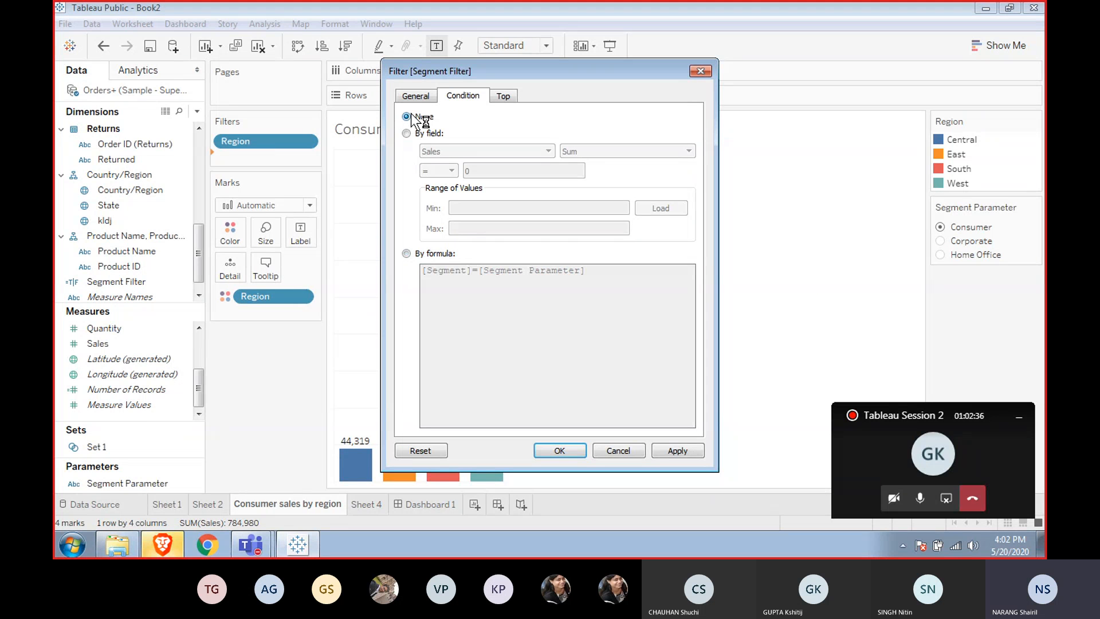
click(421, 93)
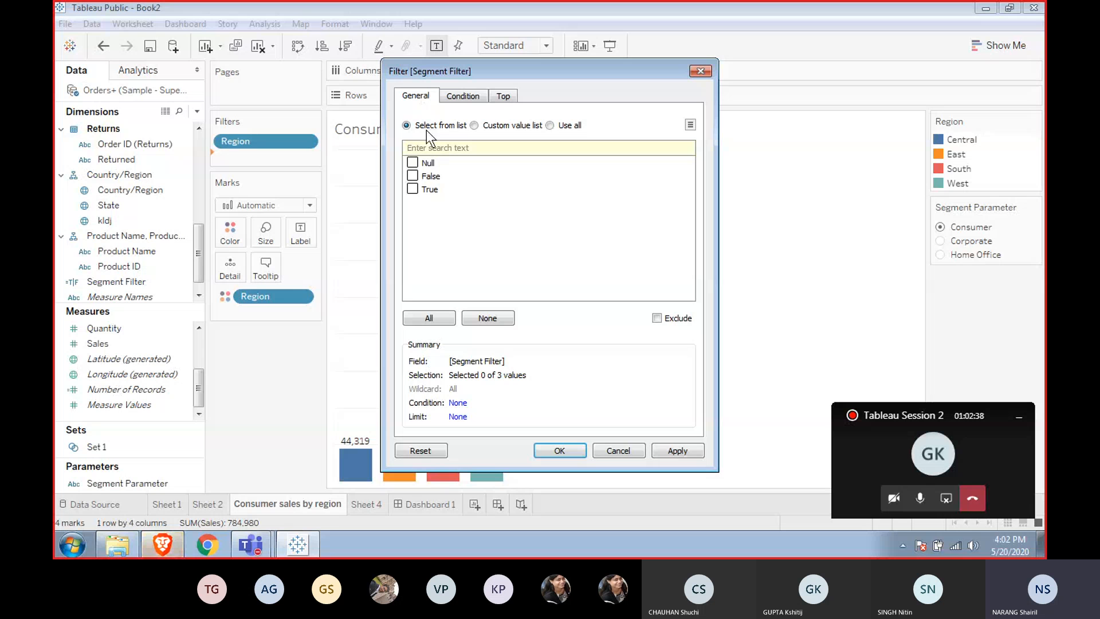
click(412, 189)
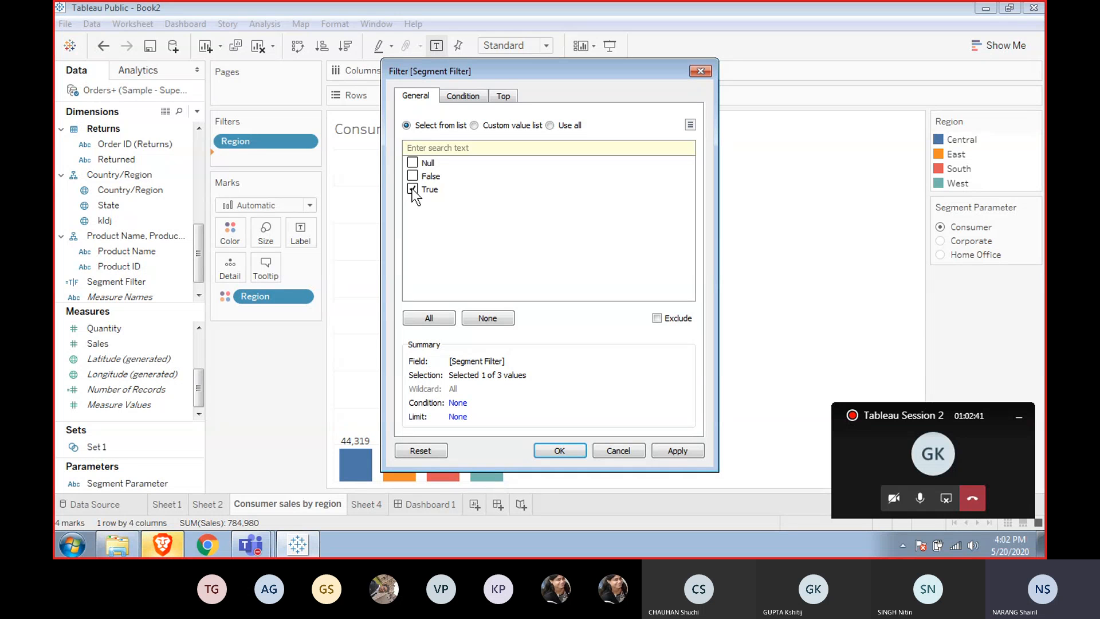
click(550, 450)
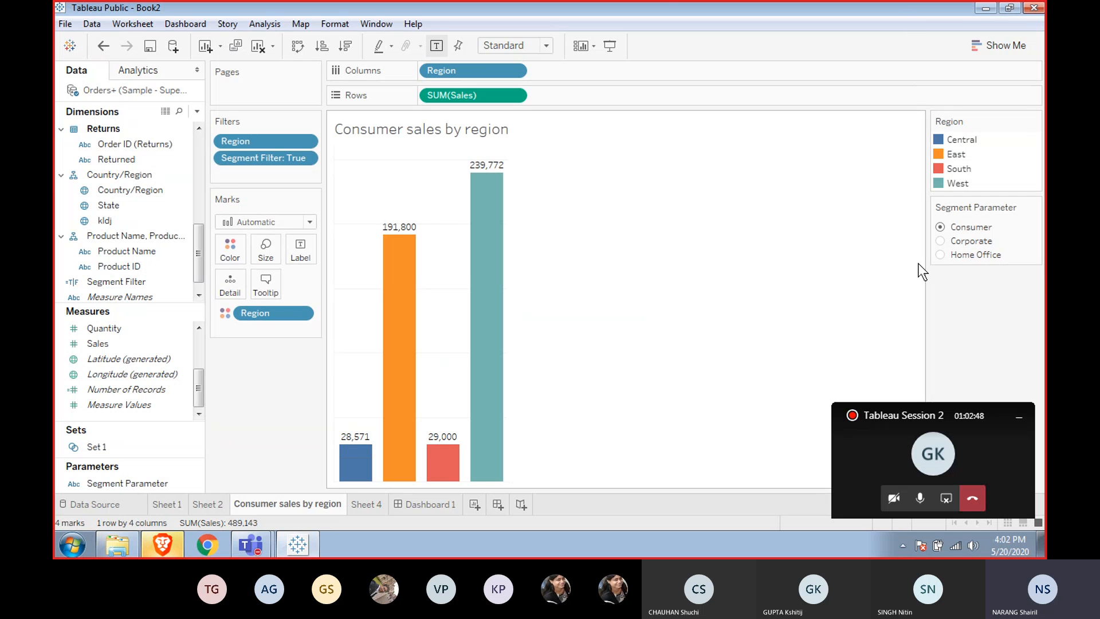
Switch the Segment Parameter between Corporate, Home Office and Consumer to check the chart responds.
click(940, 240)
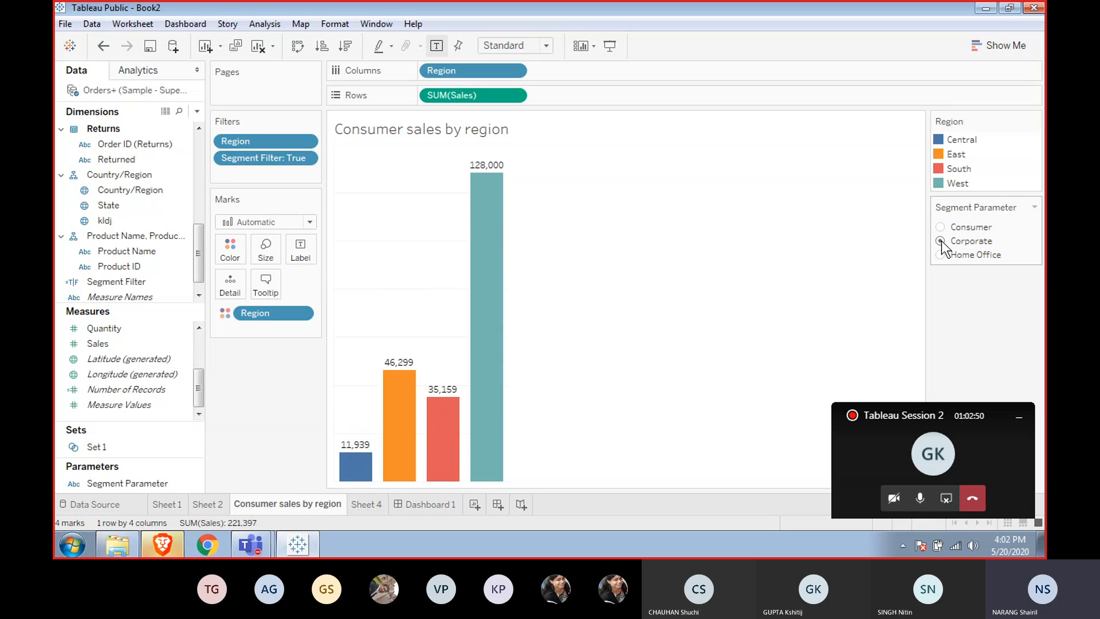
click(940, 255)
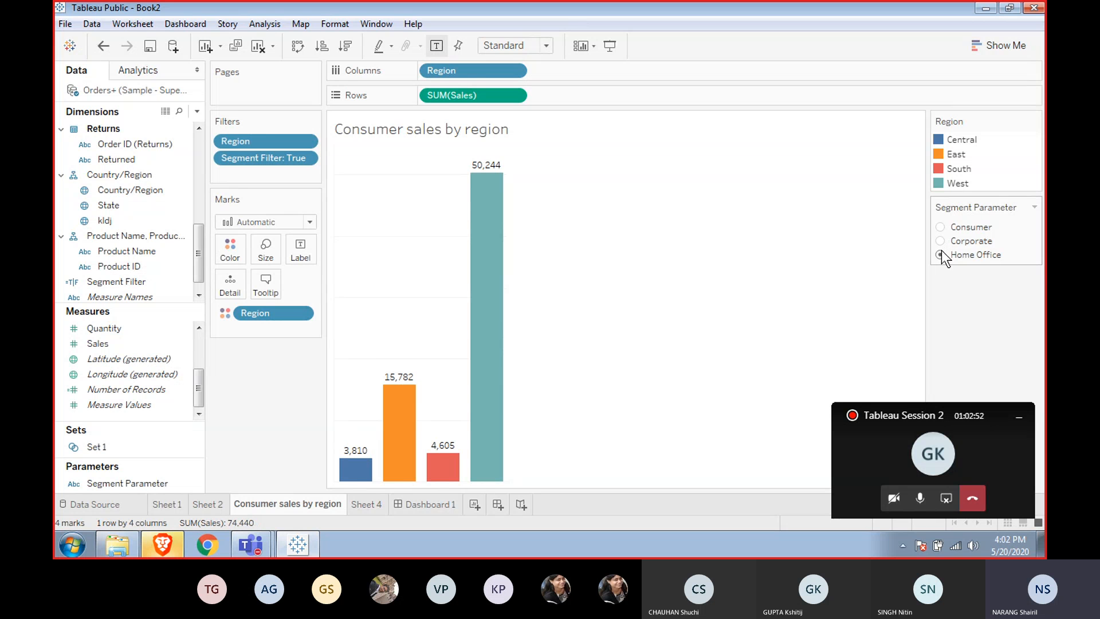
click(940, 226)
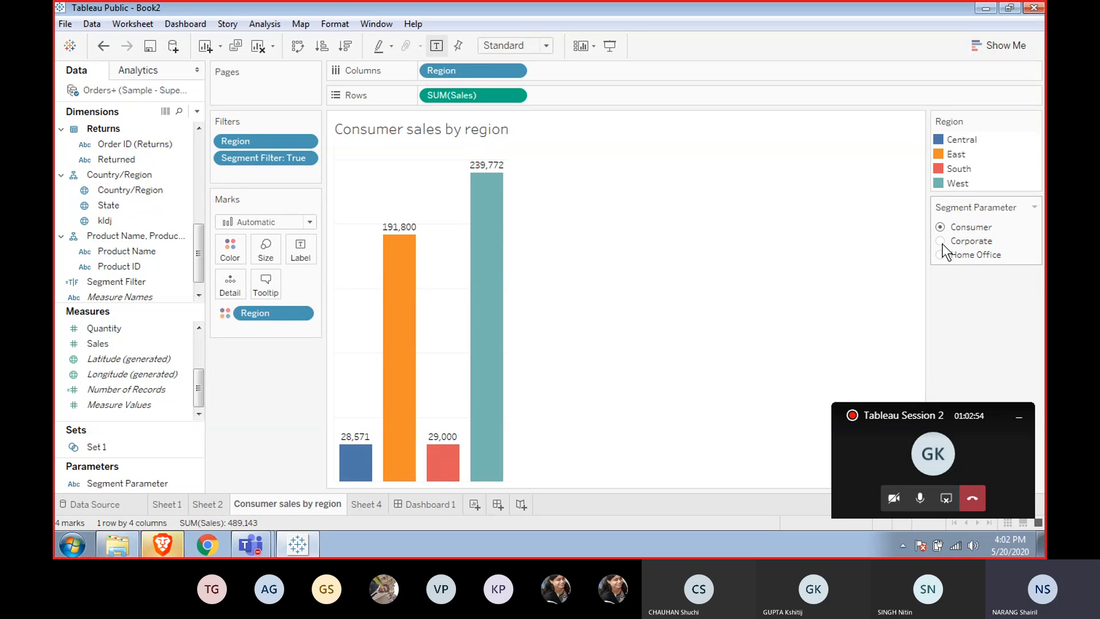
click(941, 242)
click(937, 255)
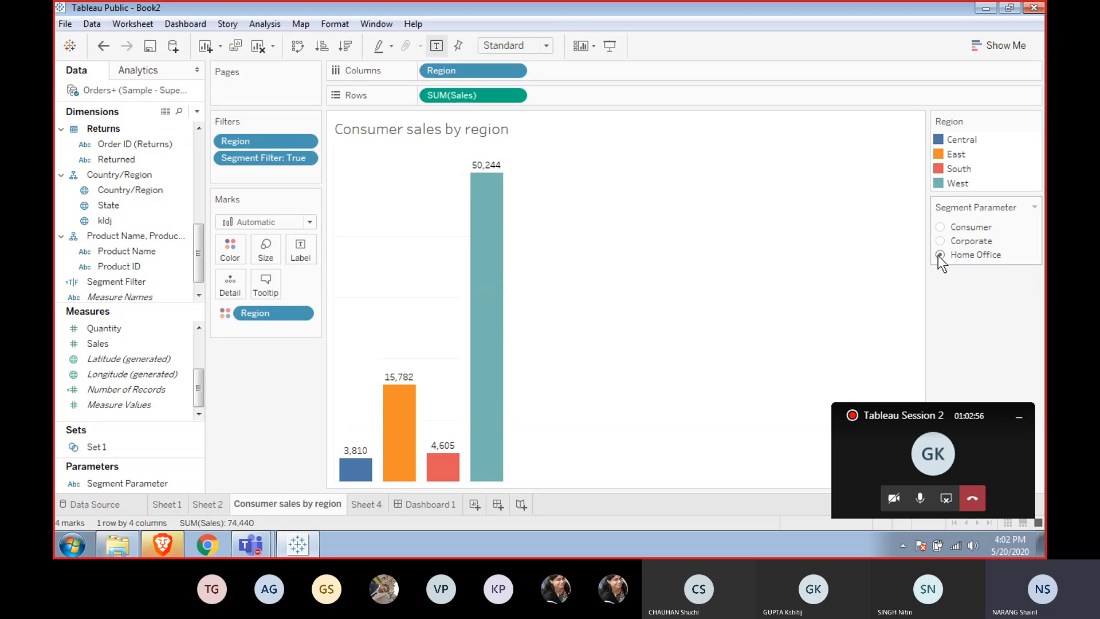
click(941, 227)
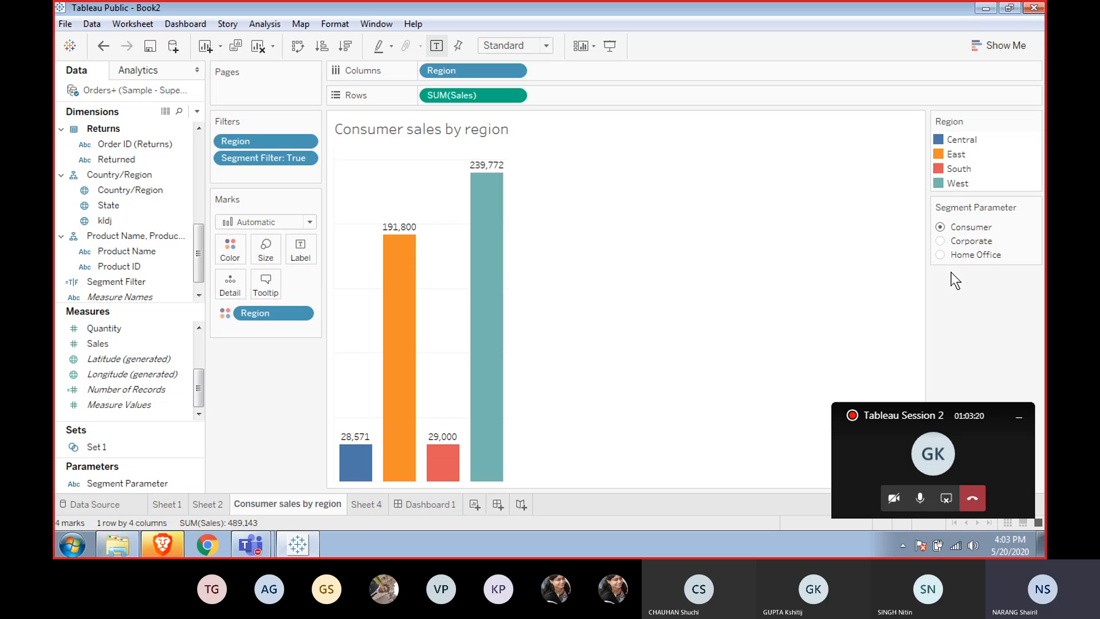
click(95, 343)
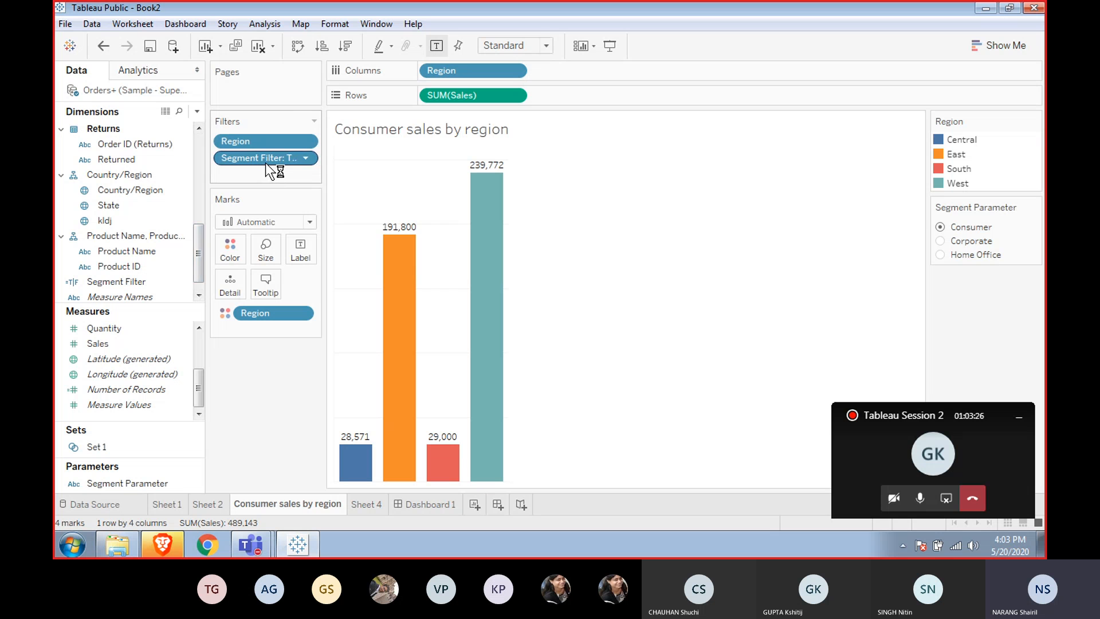
click(306, 157)
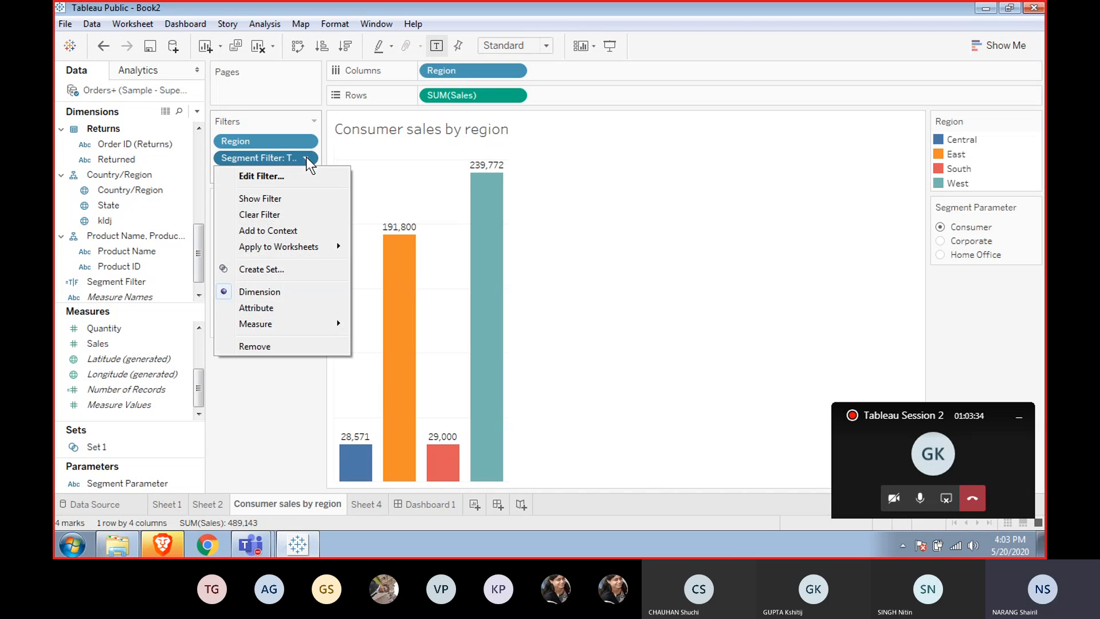
click(306, 157)
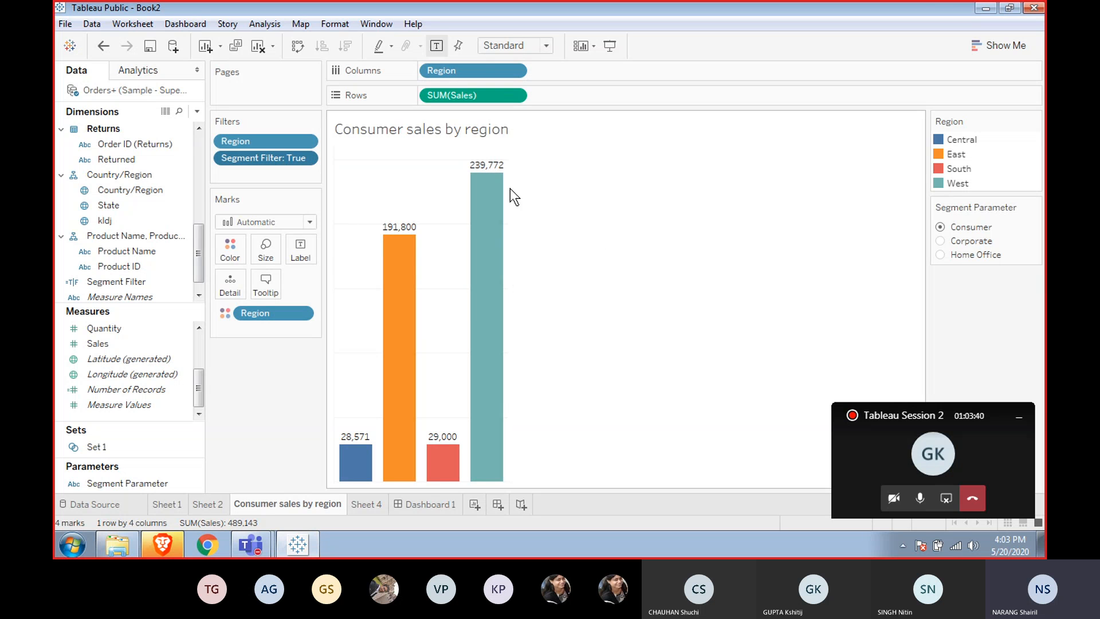
mouse_move(418, 278)
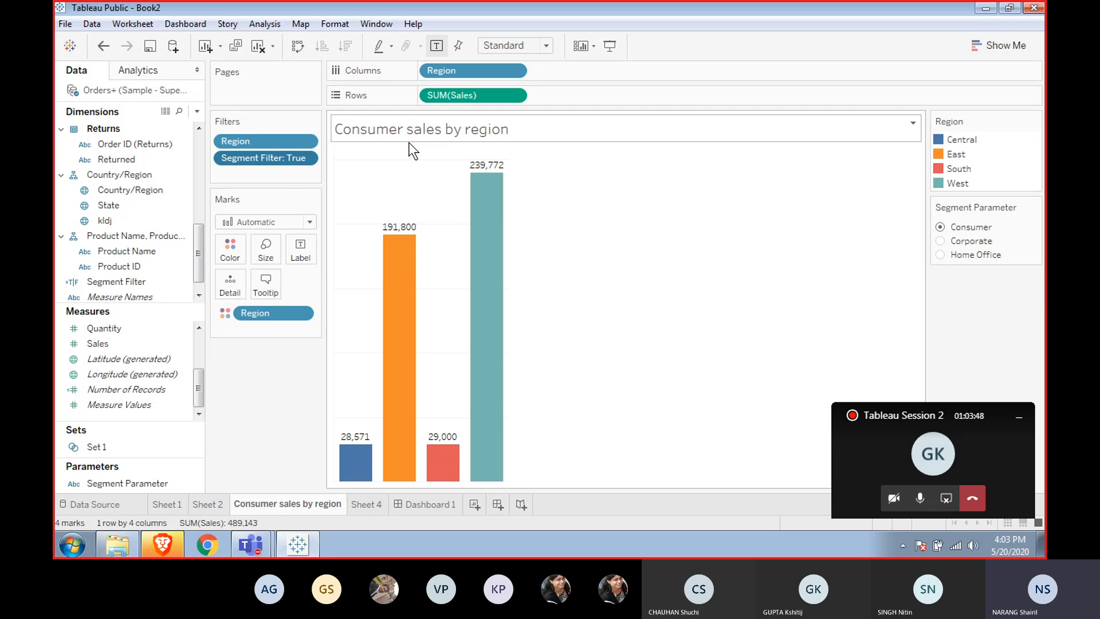
Edit the Segment Filter filter to exclude the True value and apply it.
right_click(290, 159)
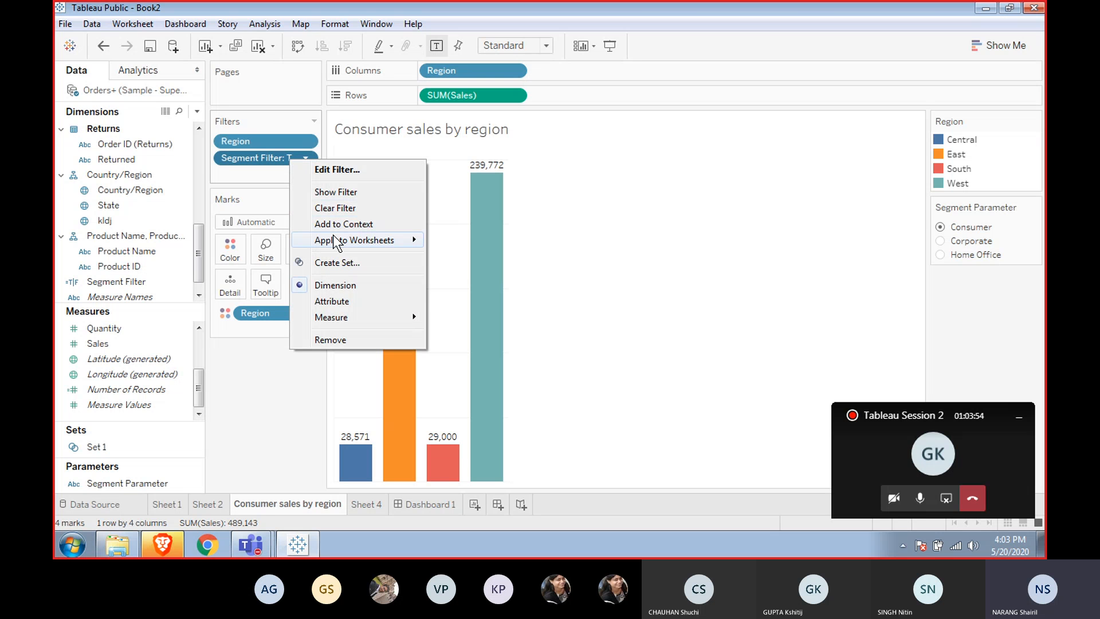
mouse_move(334, 239)
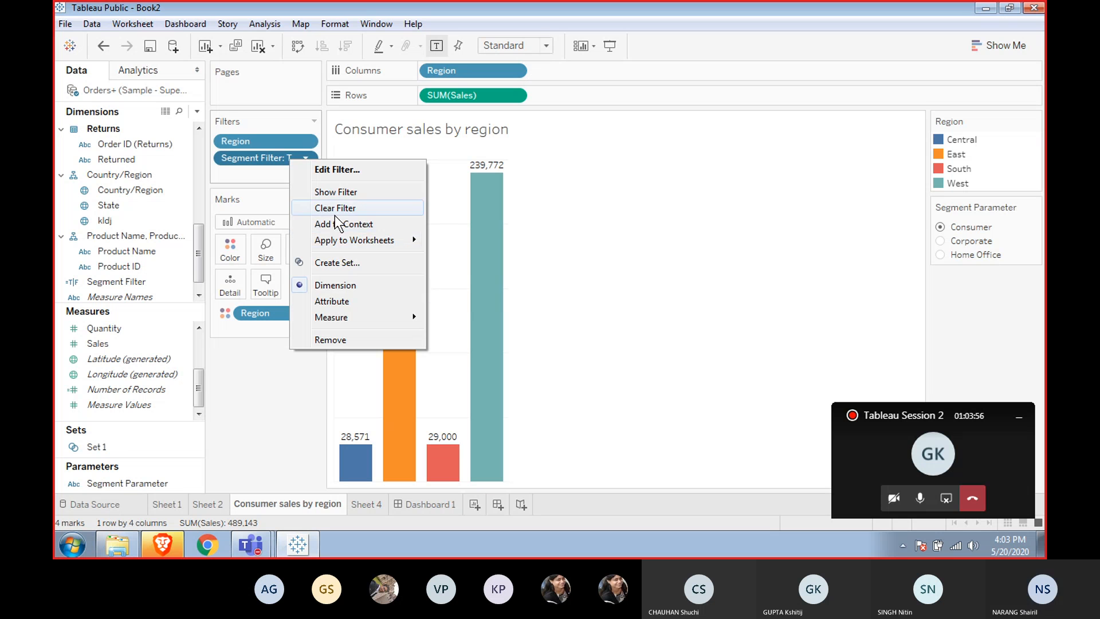
click(343, 171)
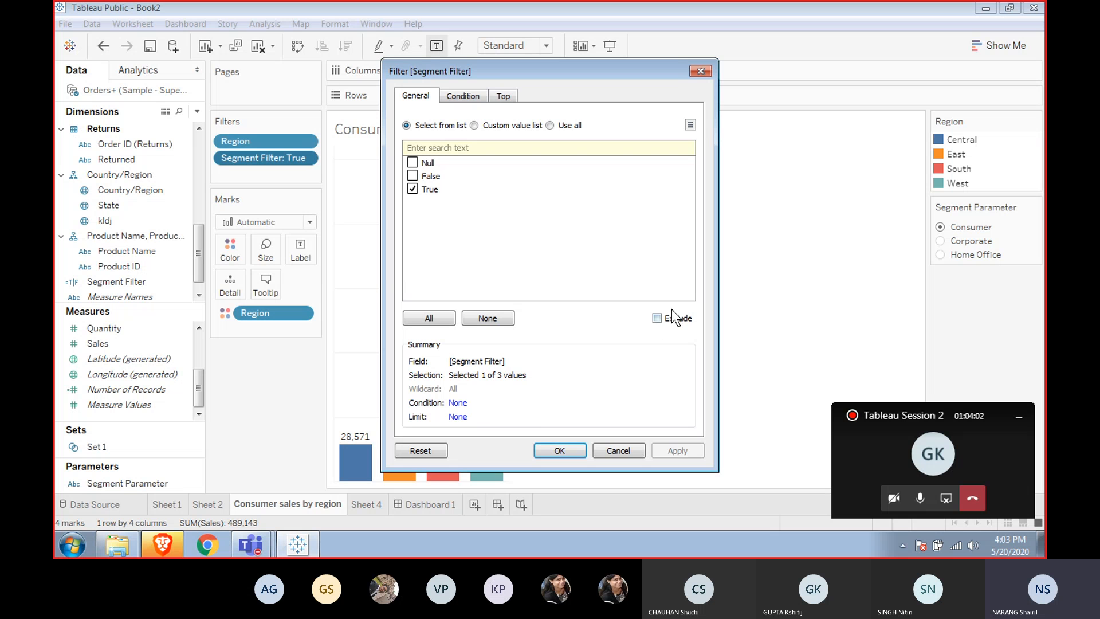
click(658, 319)
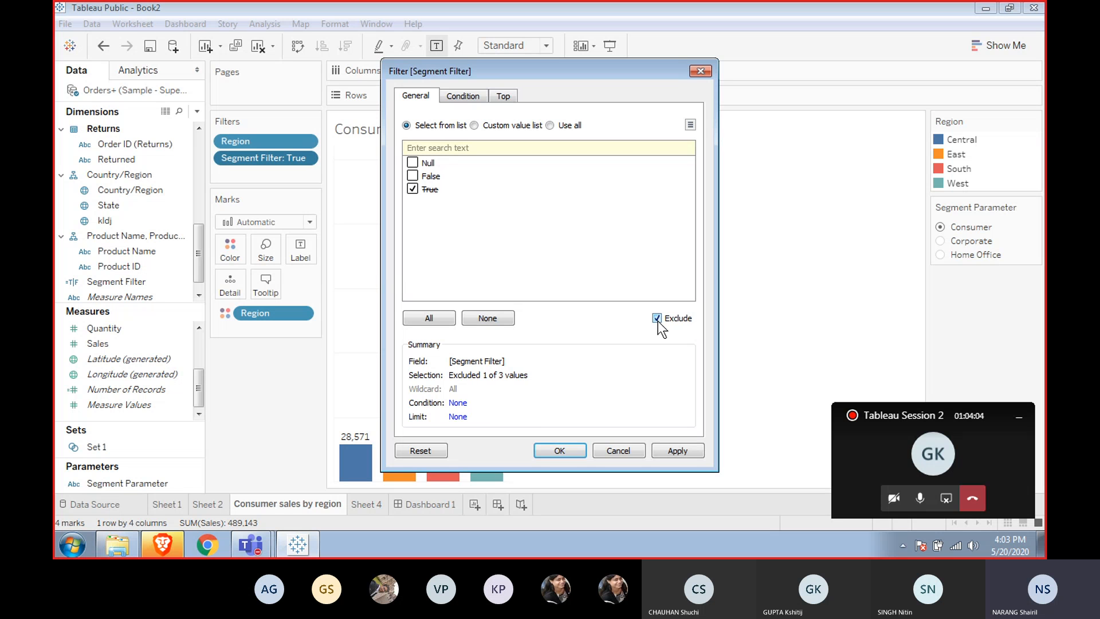
click(662, 449)
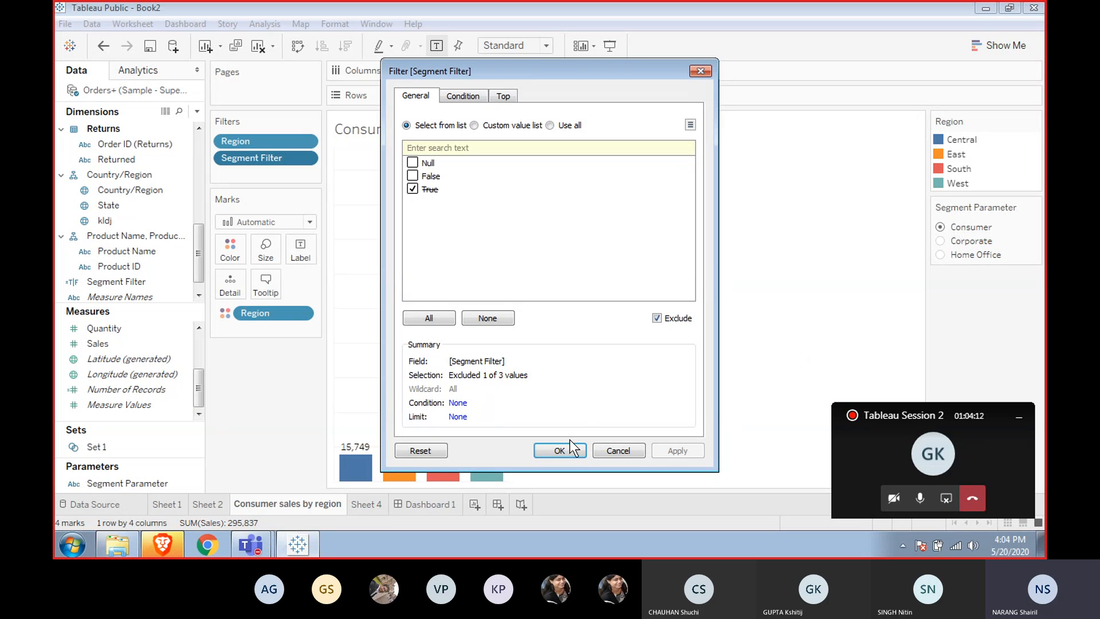
click(559, 450)
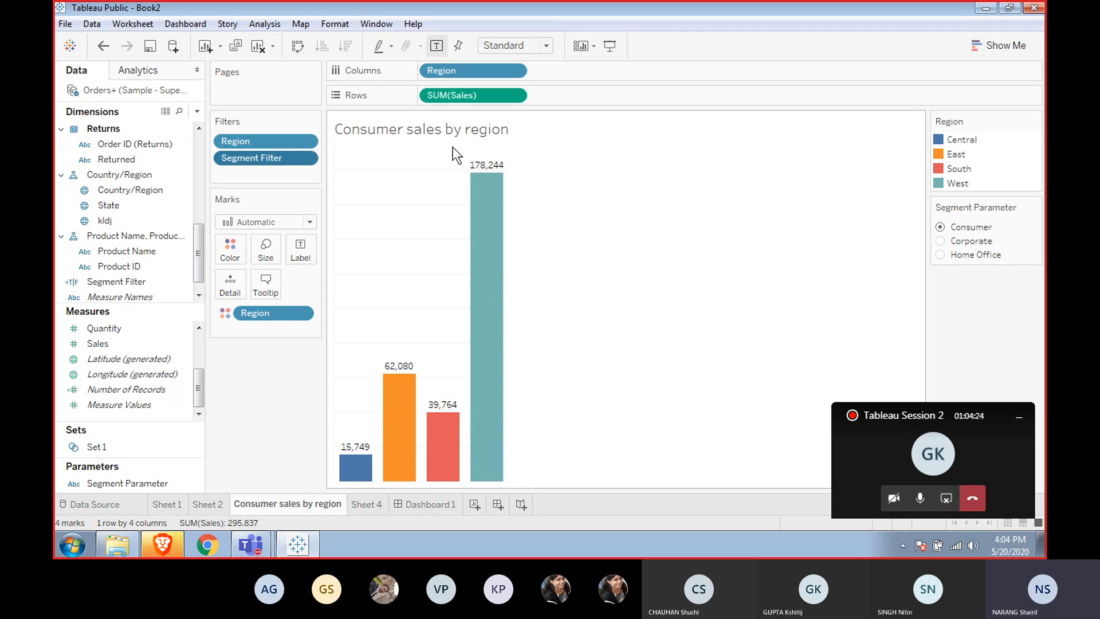
Retitle the sheet as the Segment Parameter value inserted before the text Sales by Region.
double_click(486, 135)
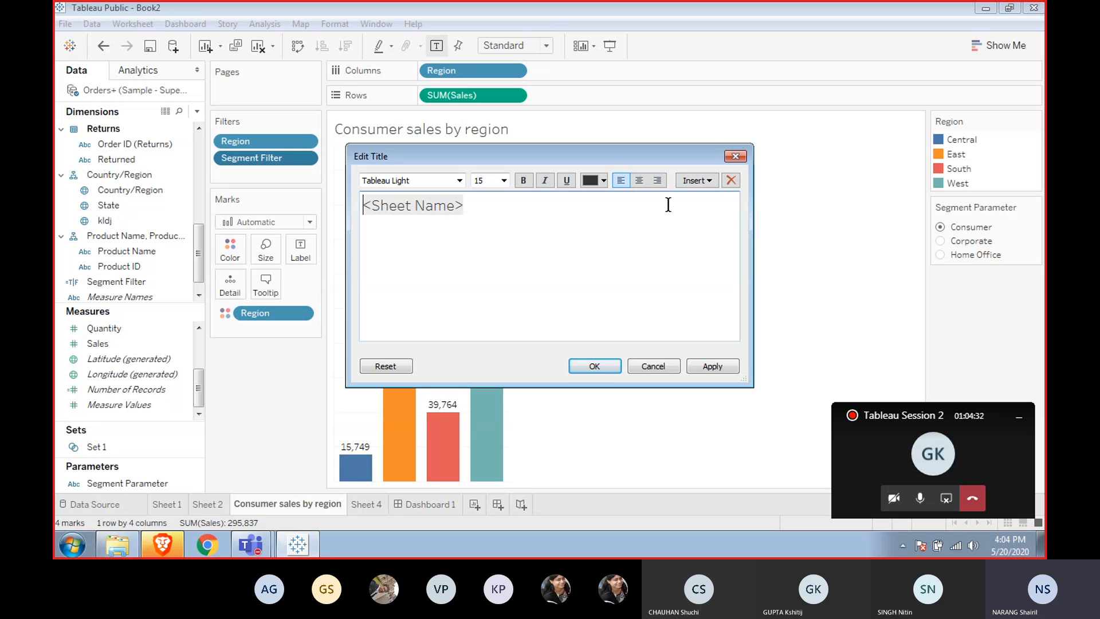
key(ctrl+a)
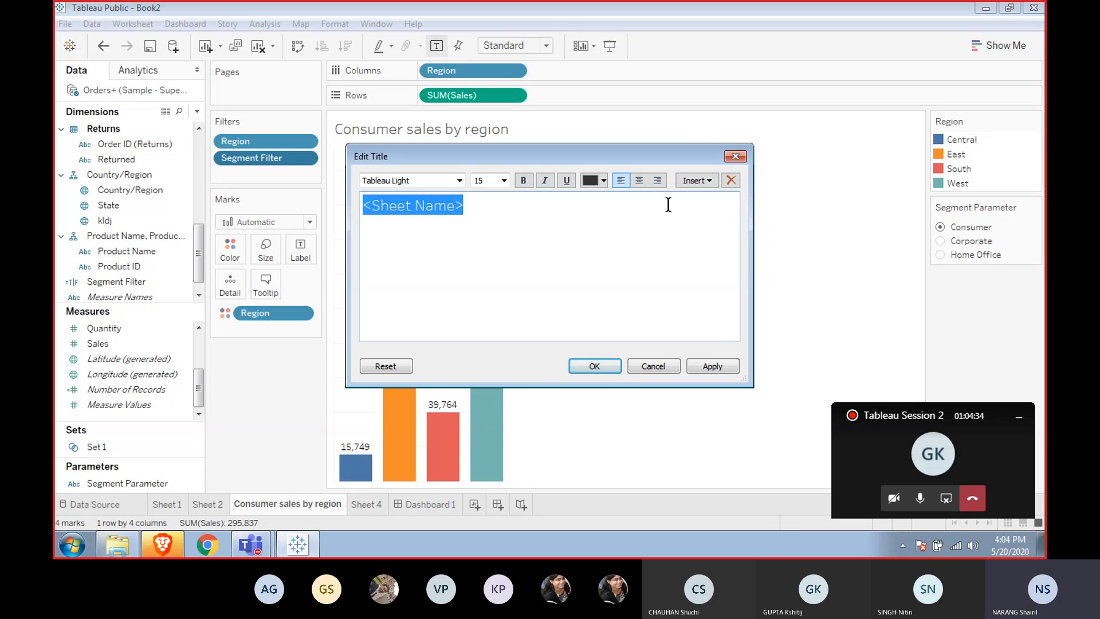
key(BackSpace)
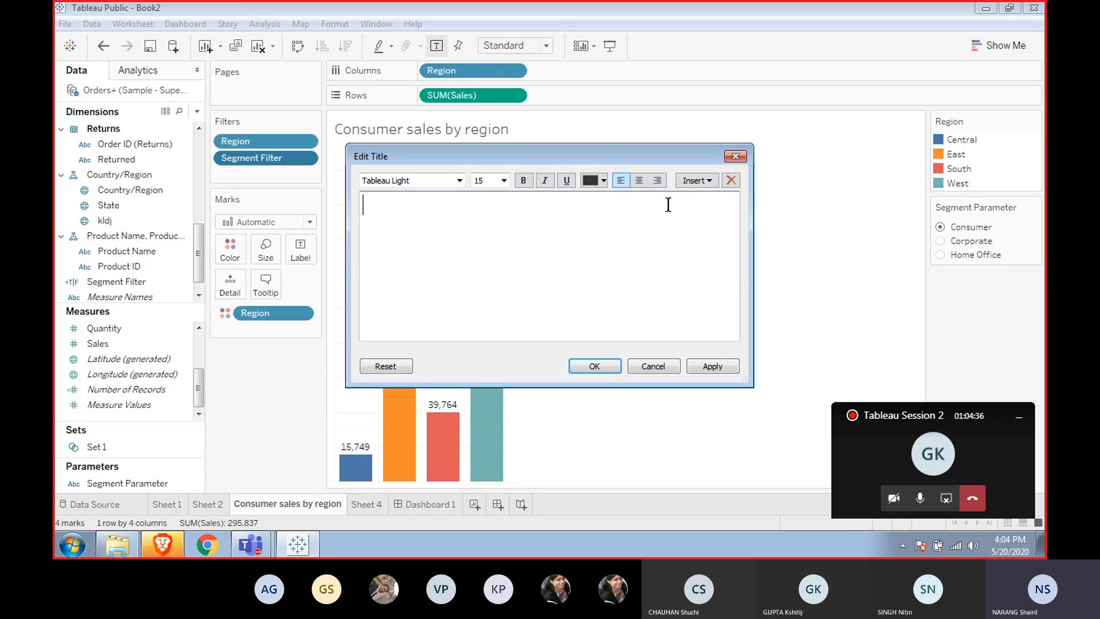
text(Sales by Region)
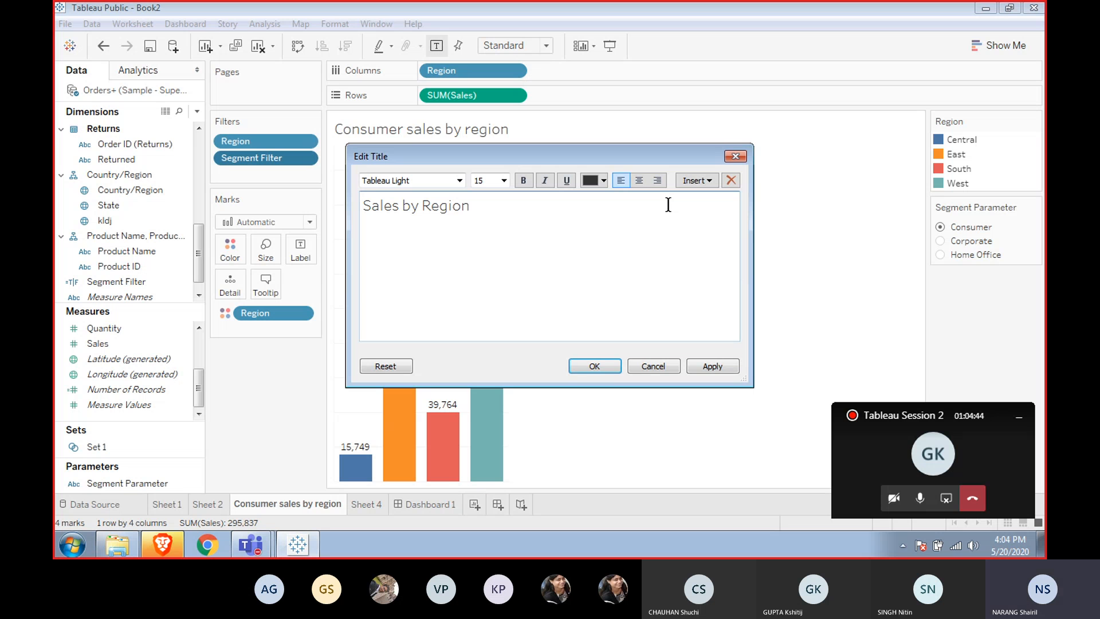
key(Left)
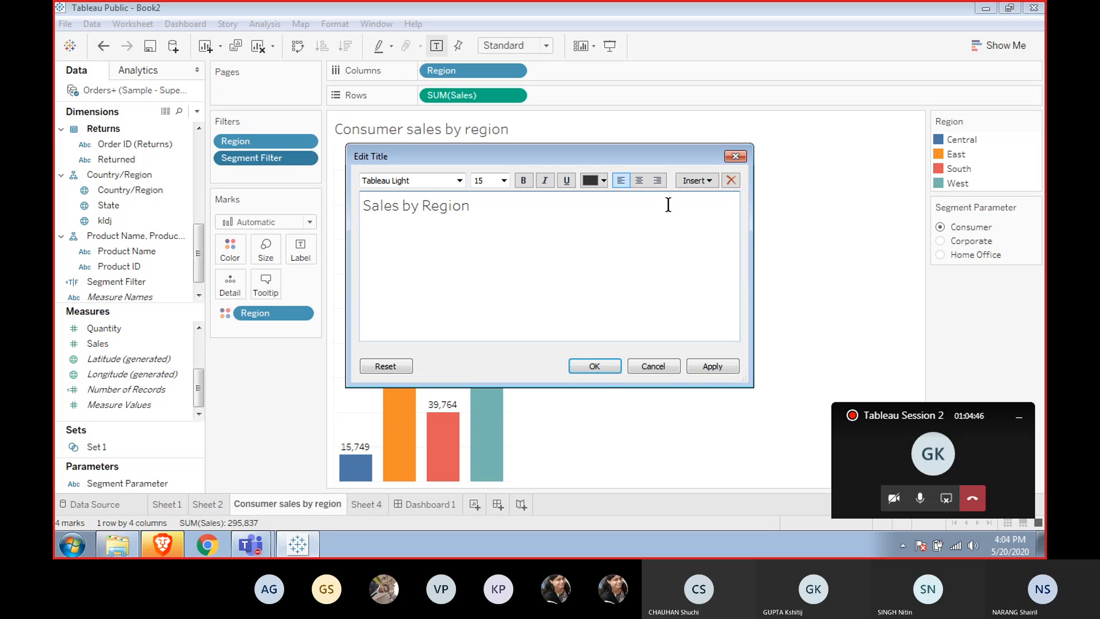
click(707, 185)
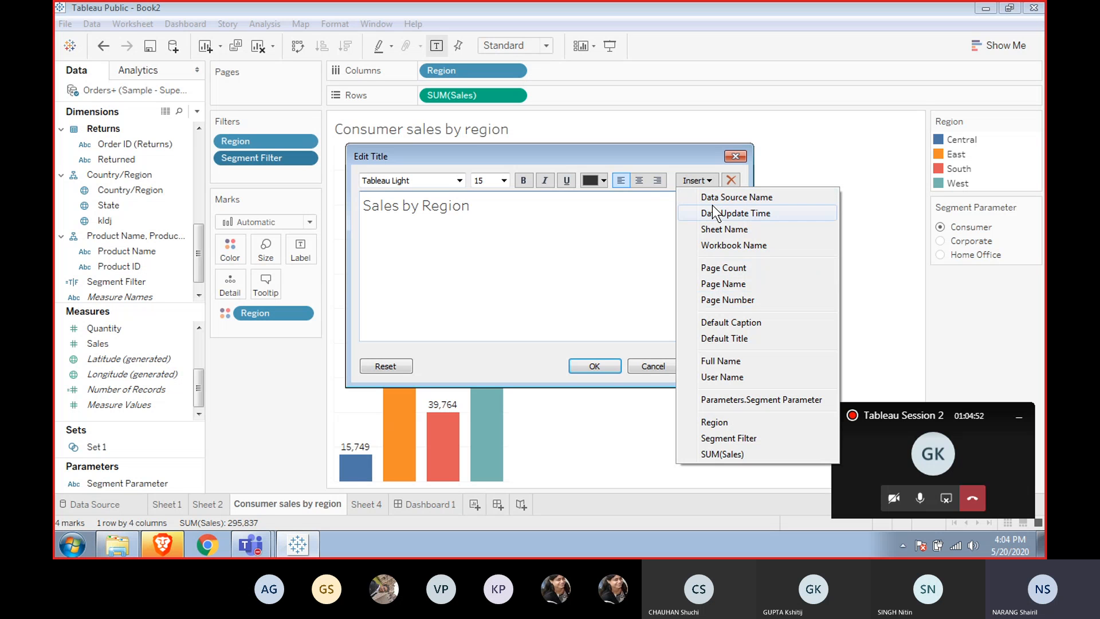
click(740, 394)
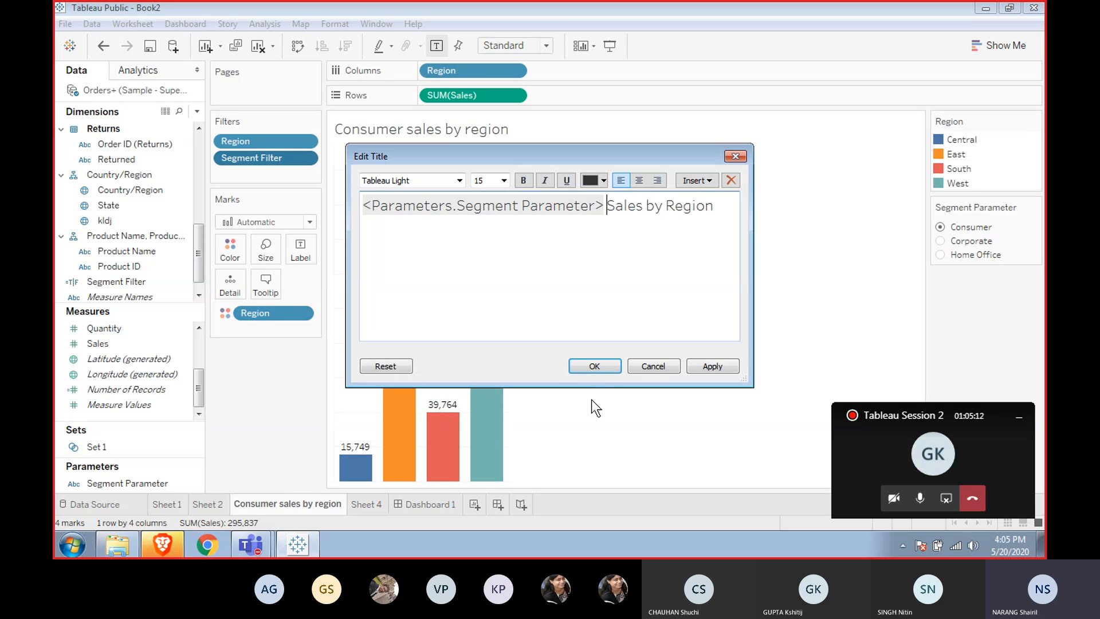
click(604, 366)
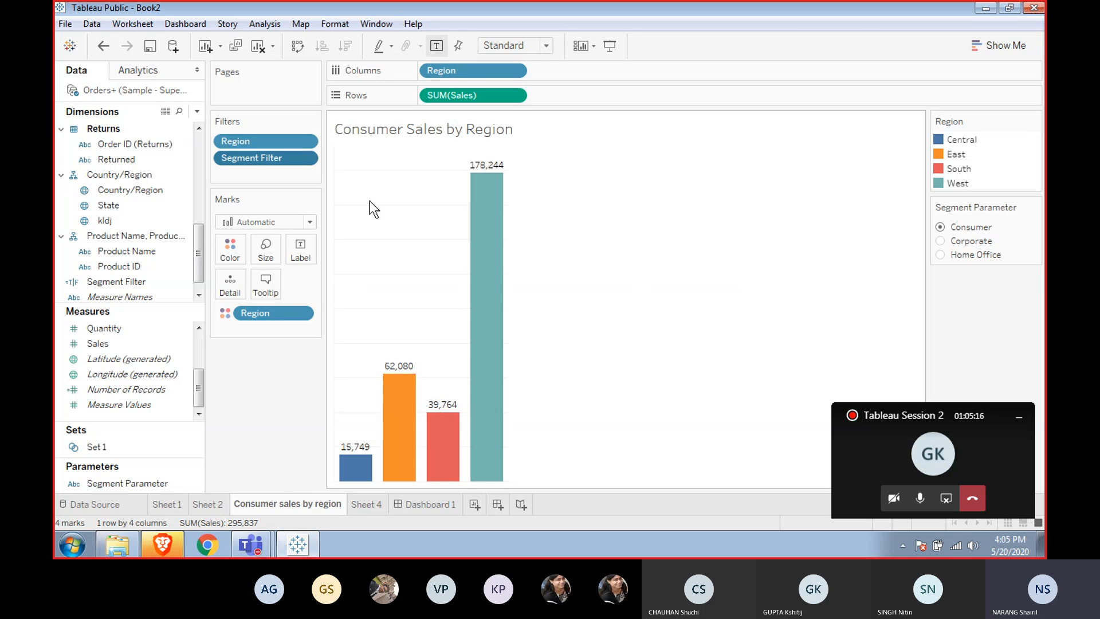
Edit the Segment Filter filter to turn off Exclude so only the True value is kept, and confirm.
right_click(252, 152)
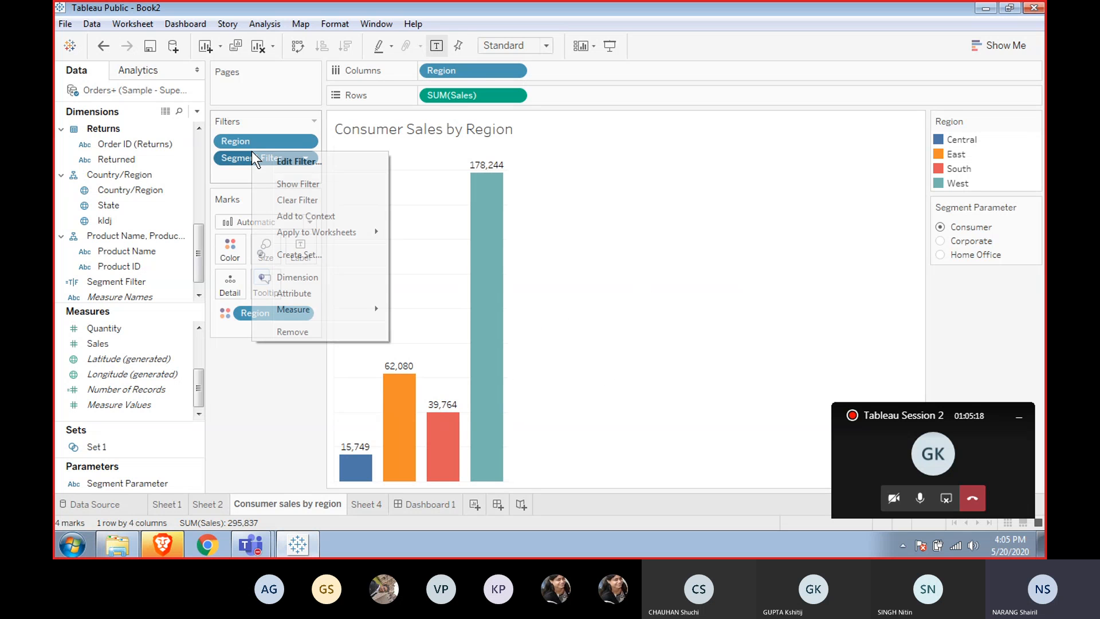
click(298, 162)
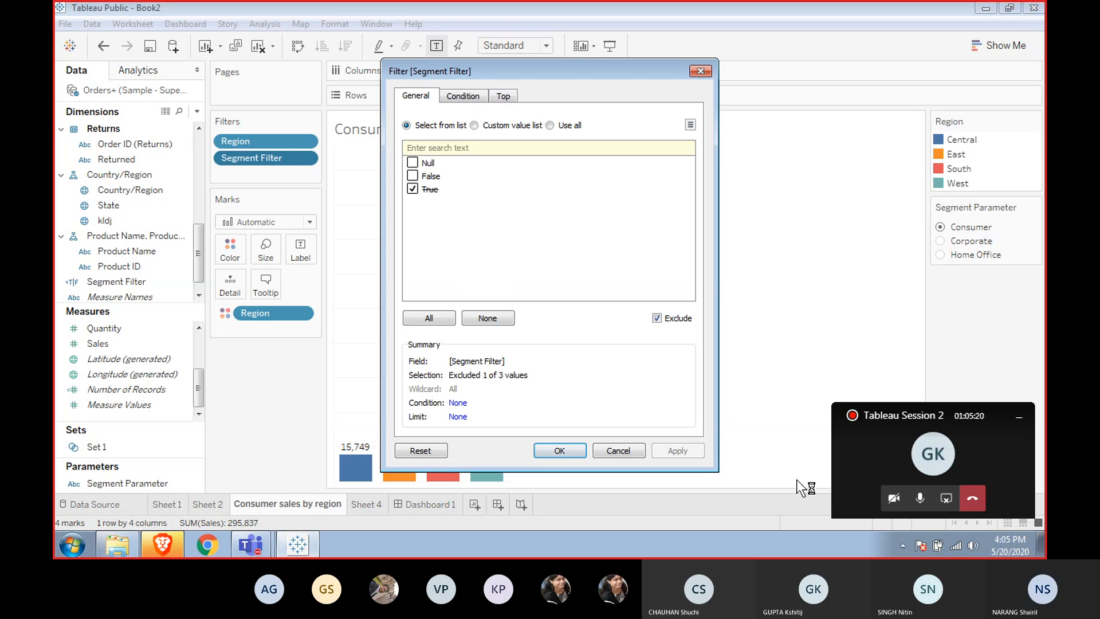
click(656, 319)
click(656, 318)
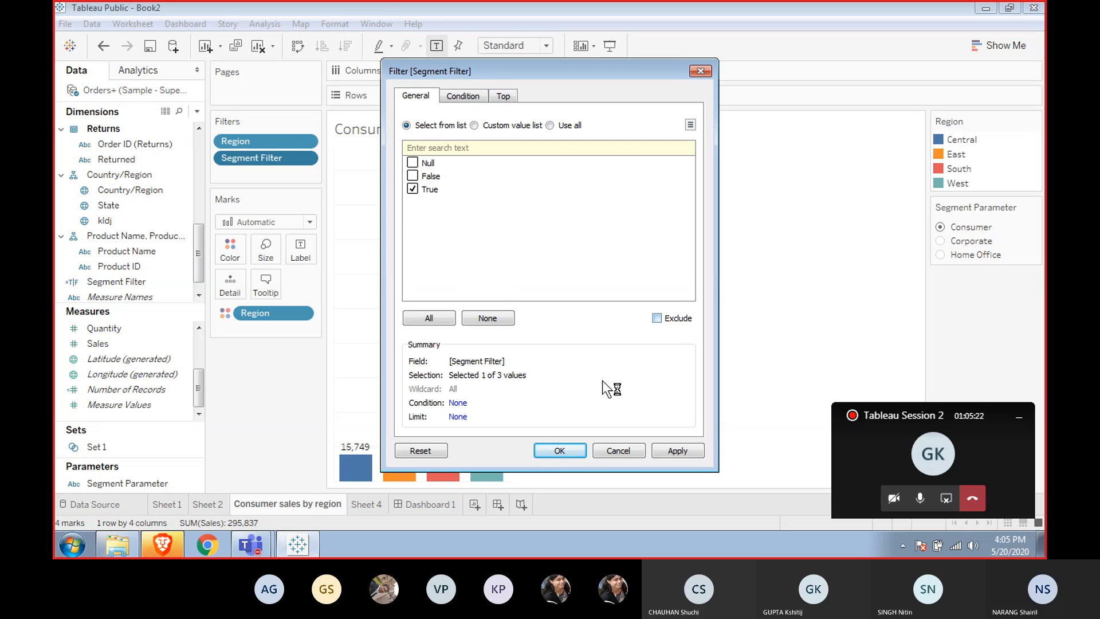
click(559, 450)
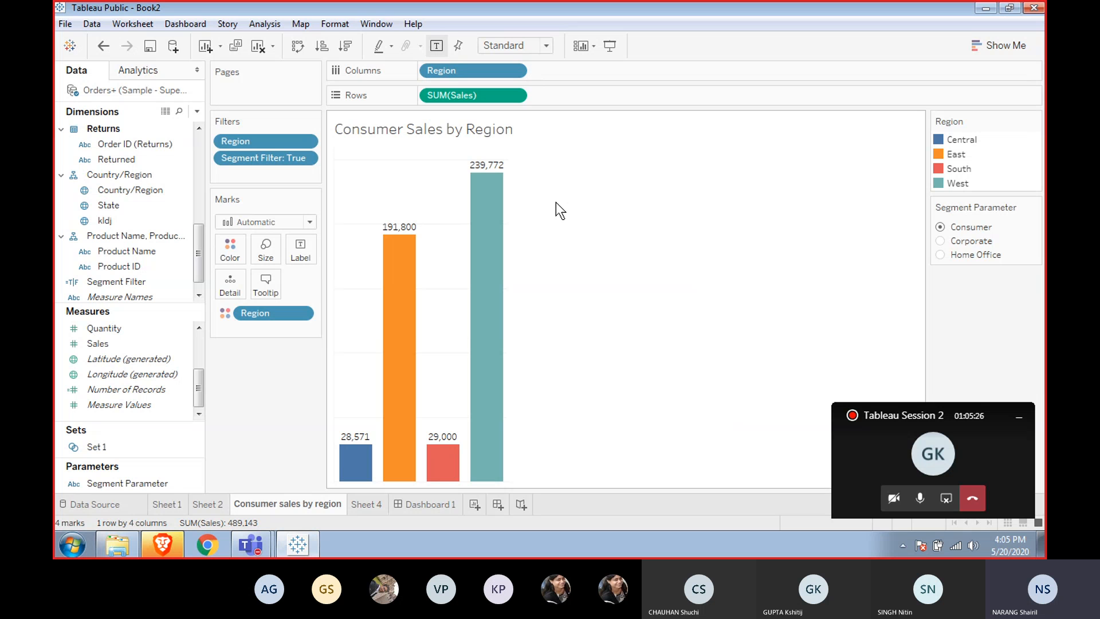
Switch the Segment Parameter to Corporate and then Home Office to check the chart title and bars.
click(941, 241)
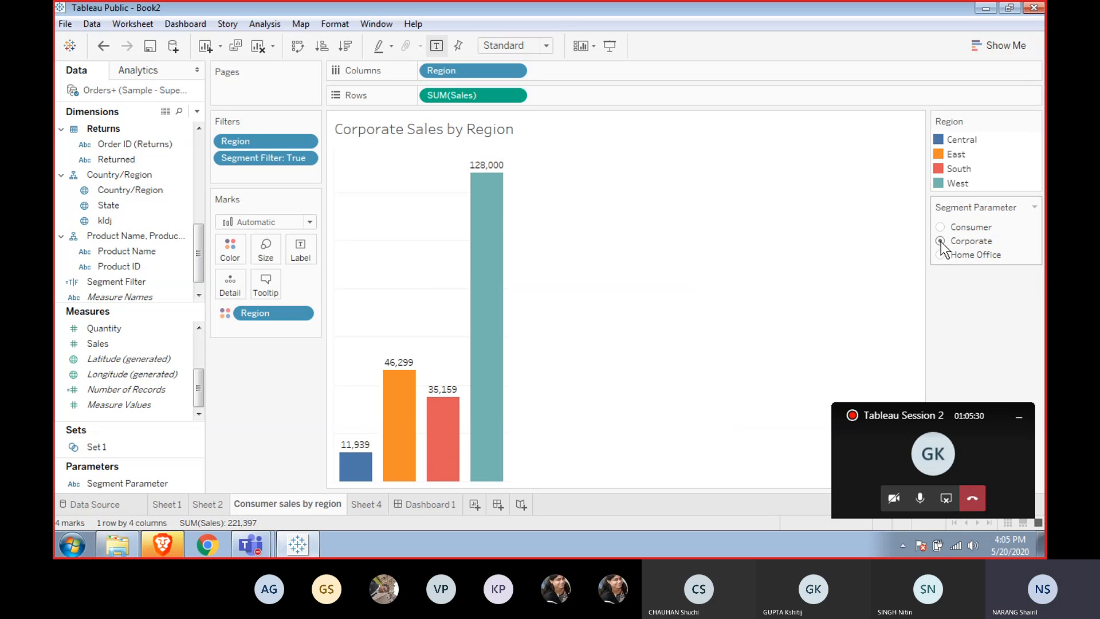
click(941, 256)
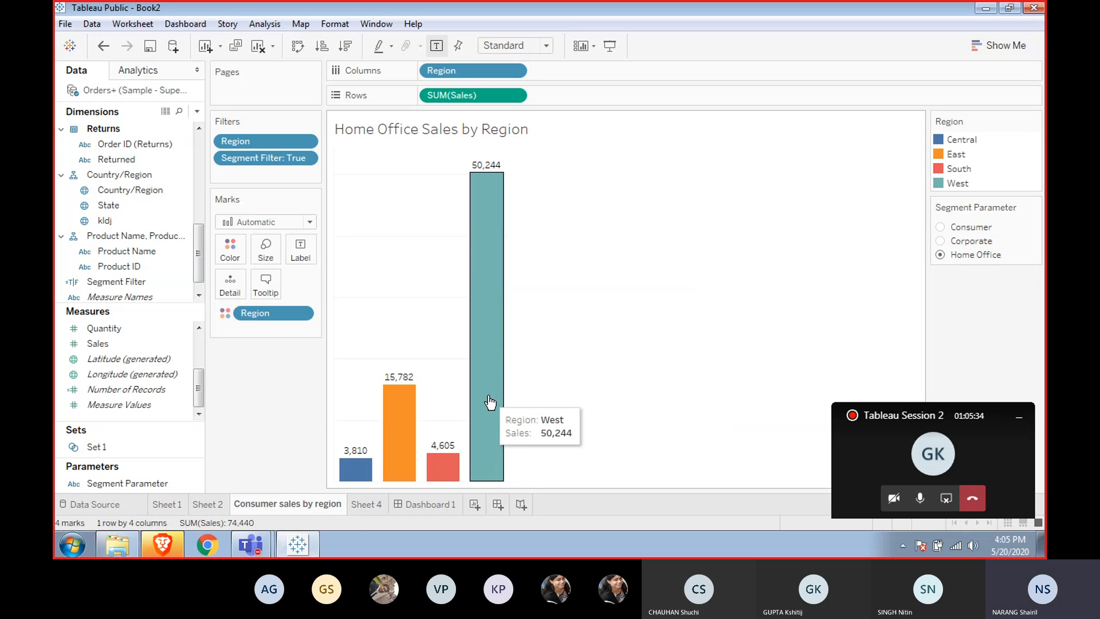
Open Dashboard 1 and remove the Region filter card from it.
mouse_move(385, 479)
click(422, 500)
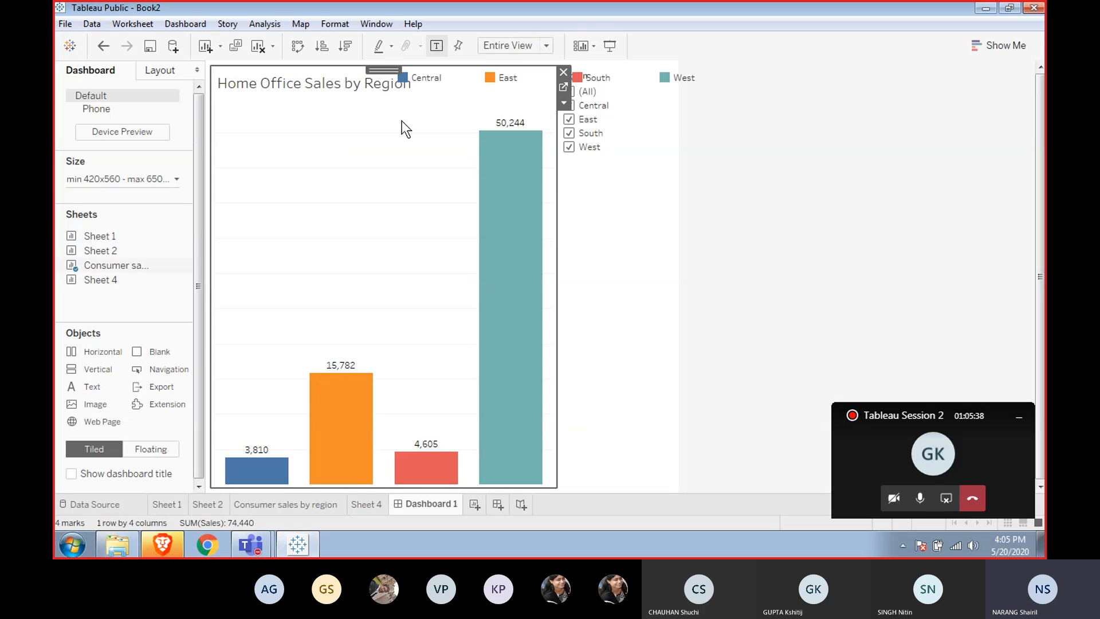
mouse_move(516, 142)
click(630, 133)
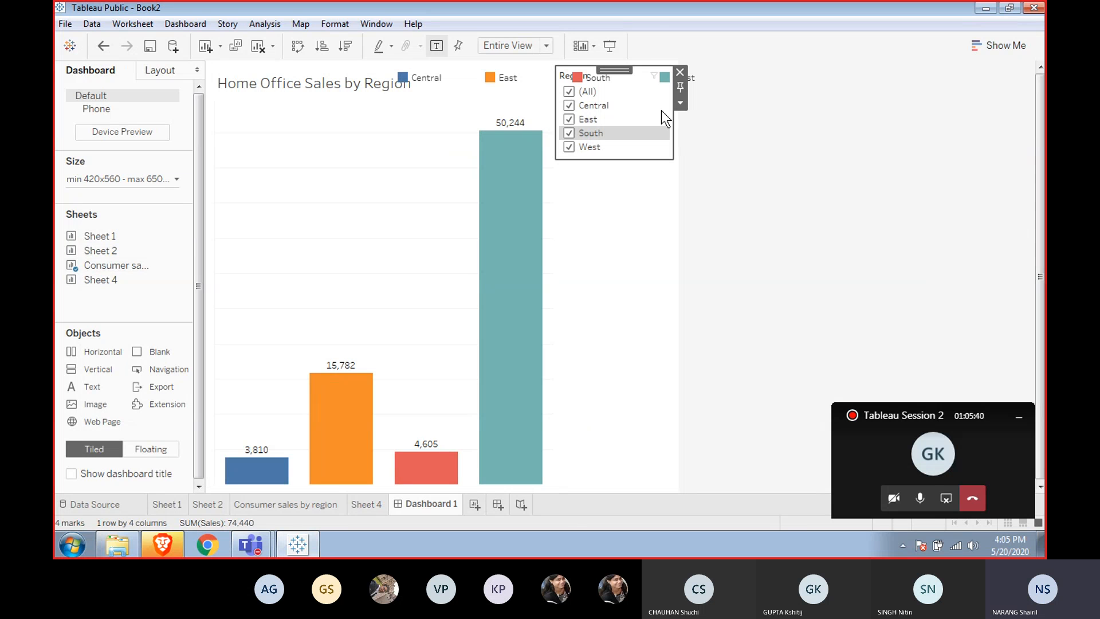
click(679, 70)
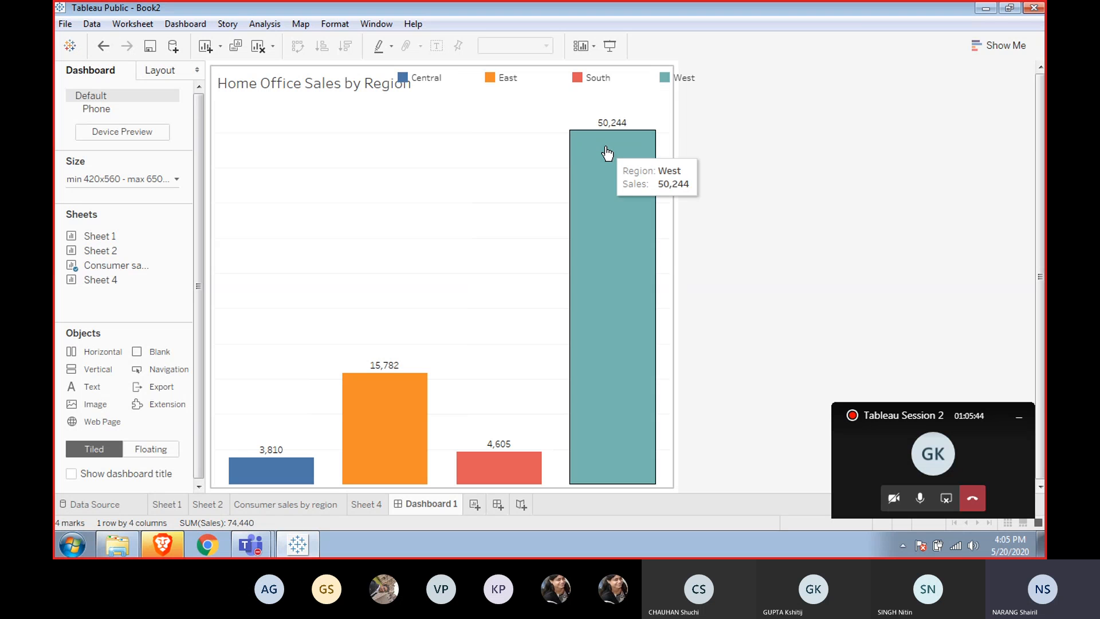
Show the Segment Parameter control on the dashboard from the chart's parameter options.
click(531, 139)
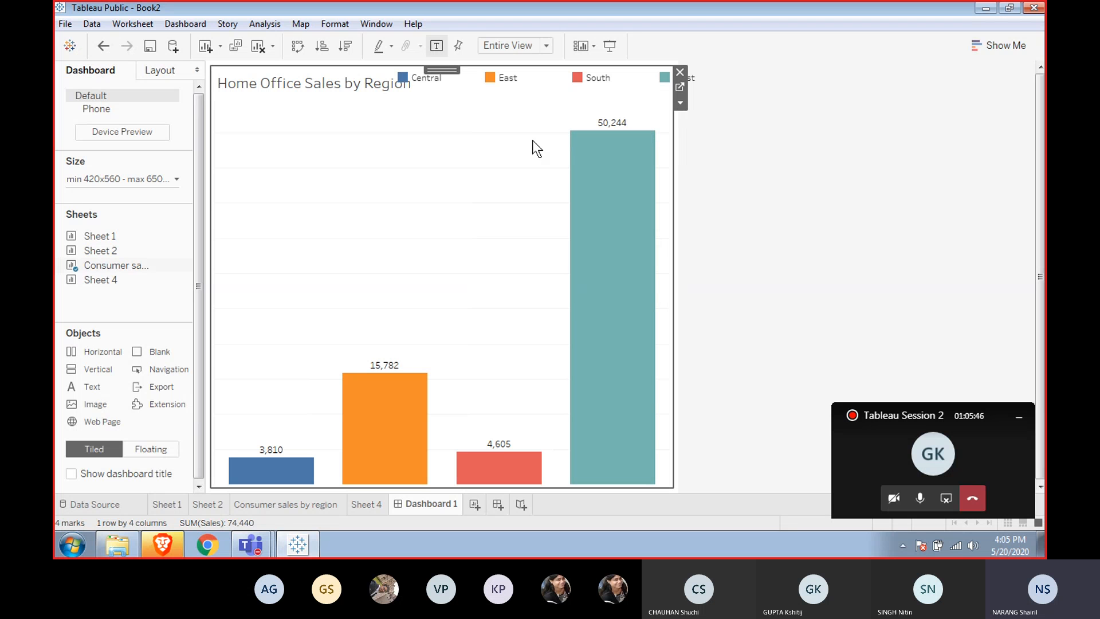
right_click(532, 140)
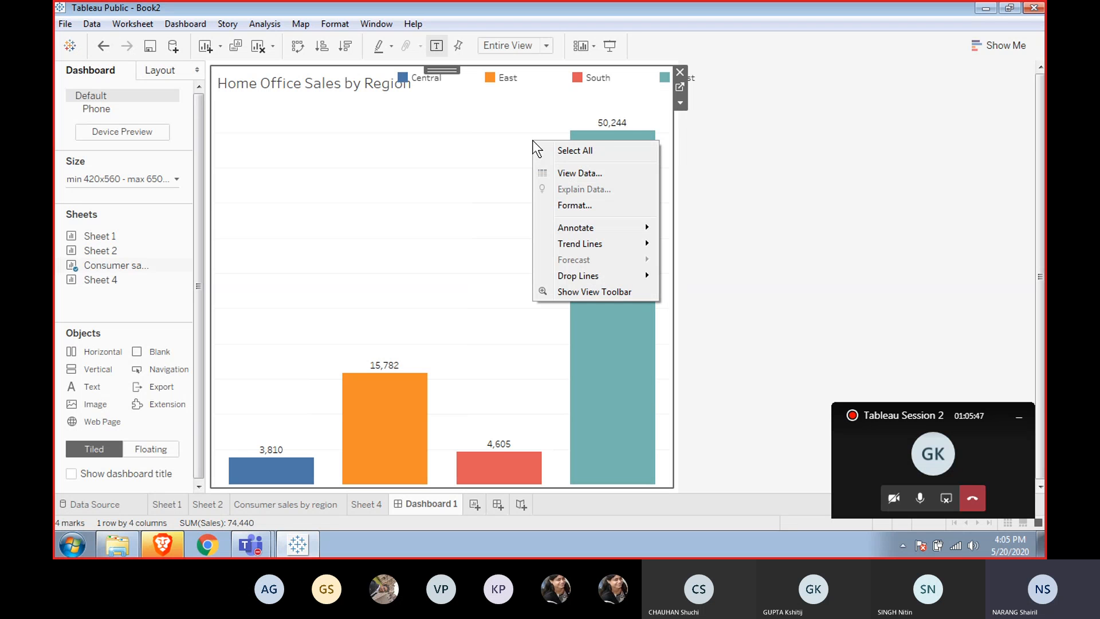
click(680, 102)
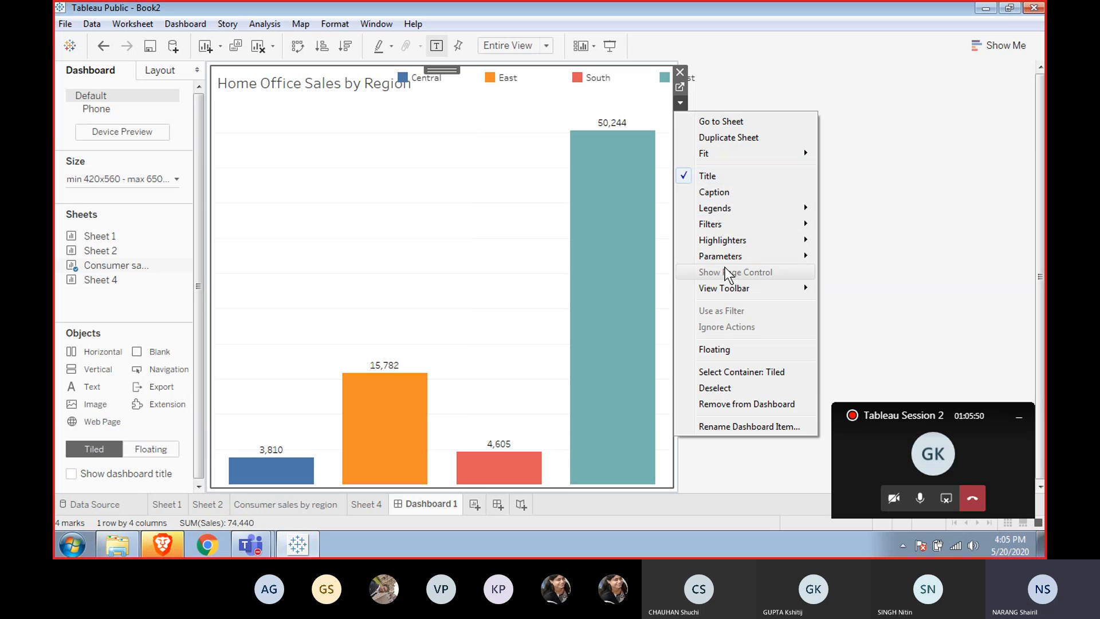
mouse_move(743, 257)
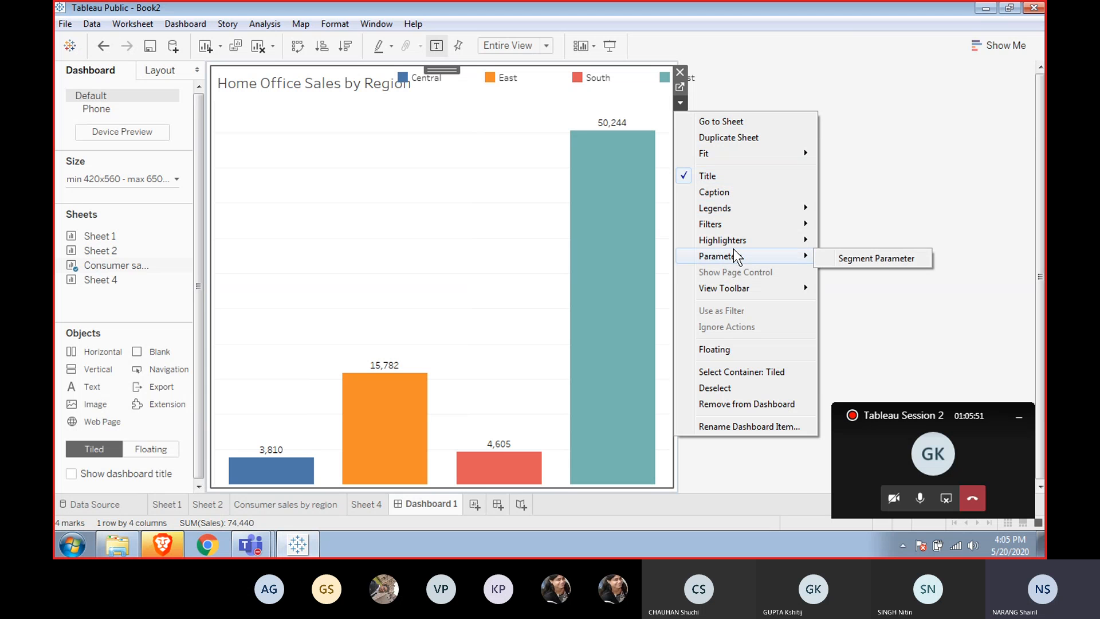
click(885, 258)
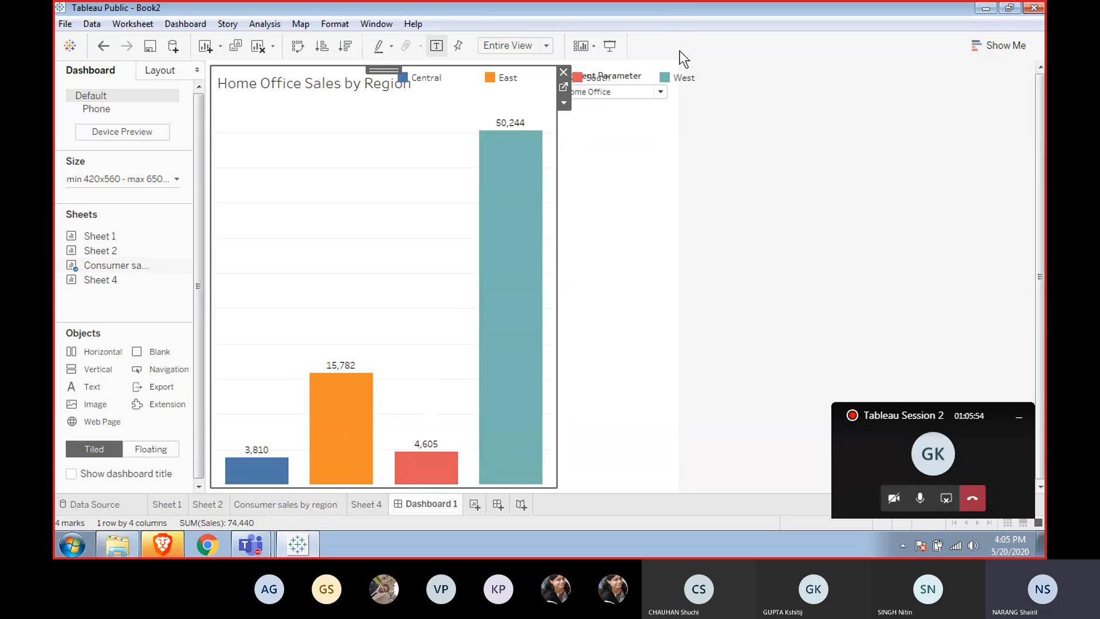
Float the Segment Parameter control and move it over the chart area.
click(658, 90)
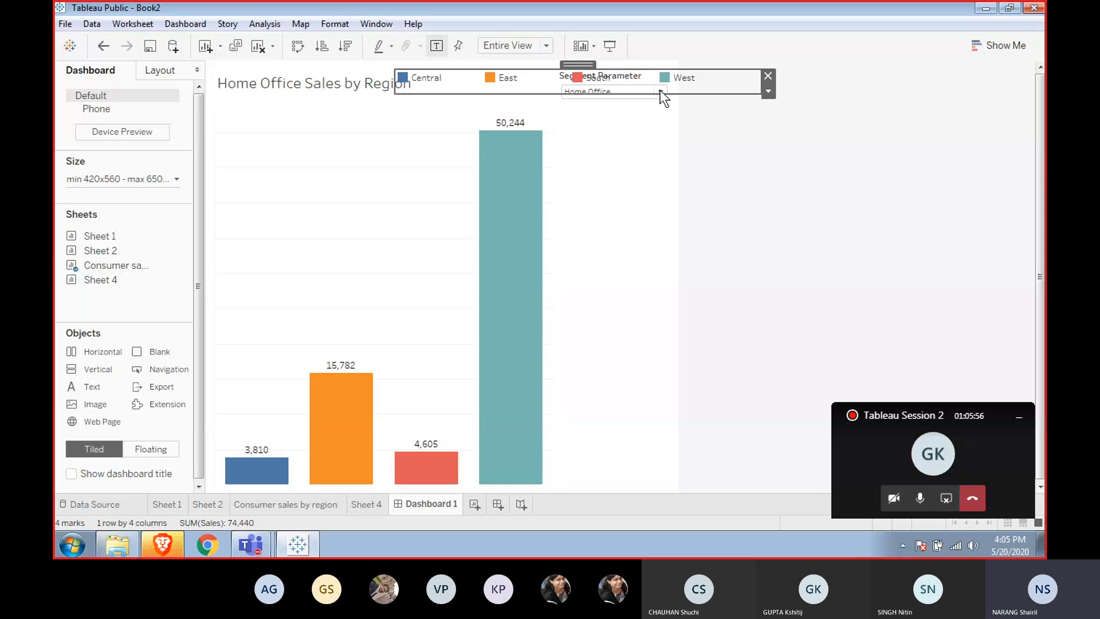
click(662, 95)
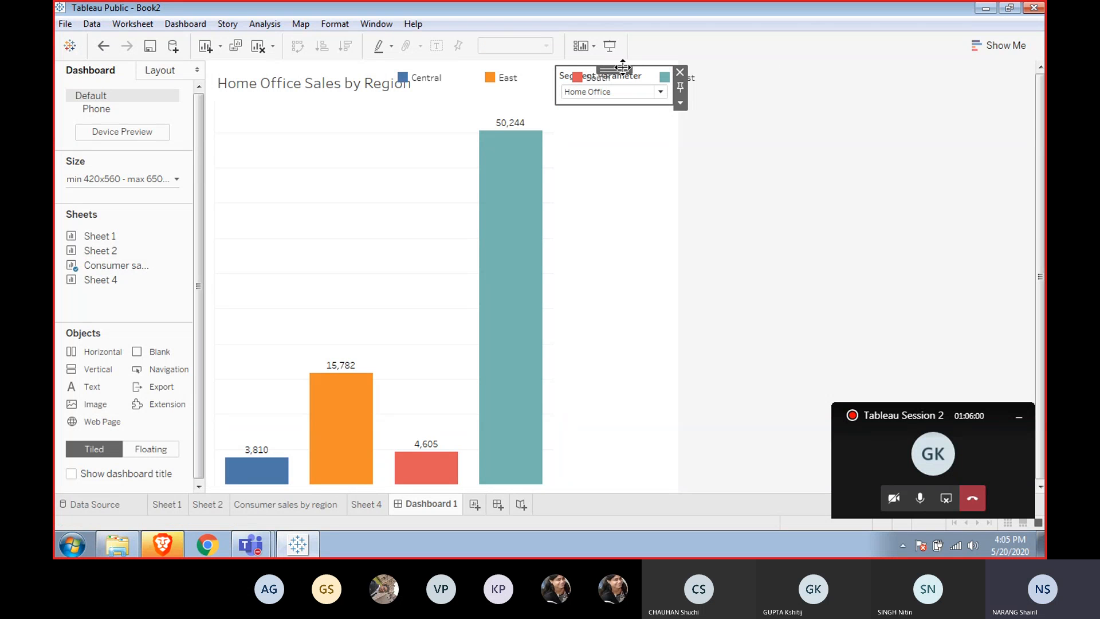
drag(620, 70, 615, 151)
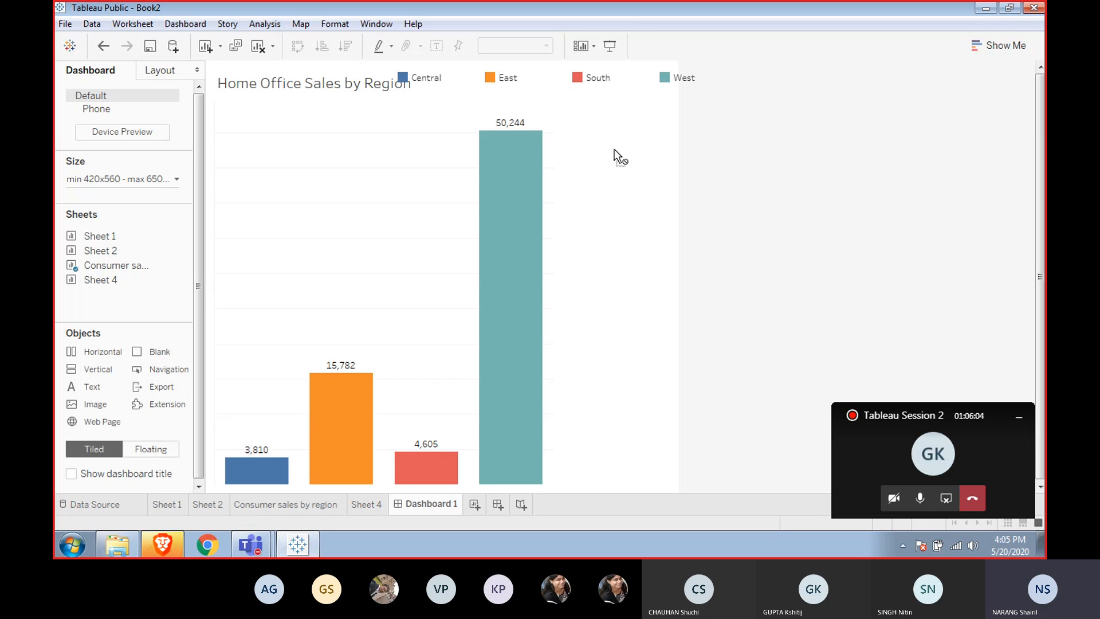
drag(613, 150, 610, 146)
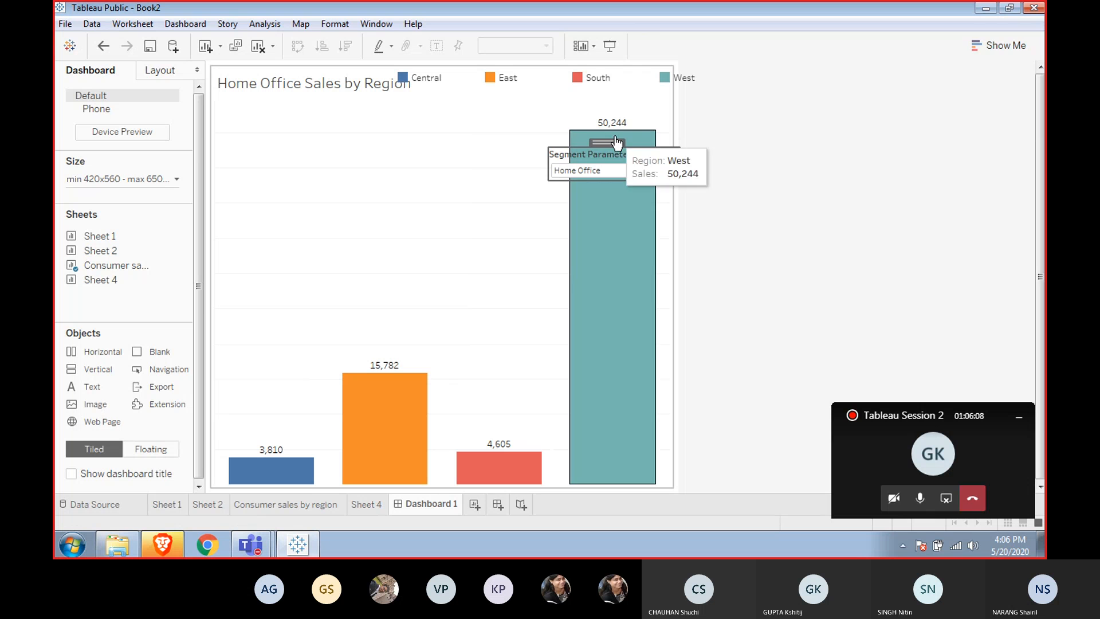
click(611, 142)
drag(611, 143, 500, 110)
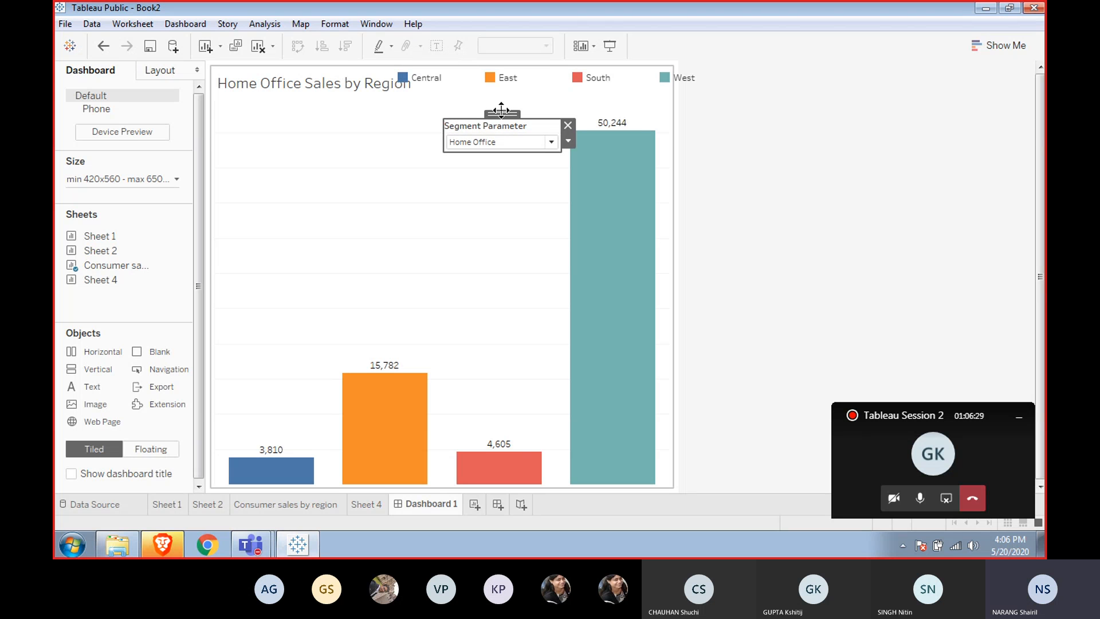
Make the Segment Parameter control tiled, place it above the chart and shrink it to a thin strip.
right_click(501, 110)
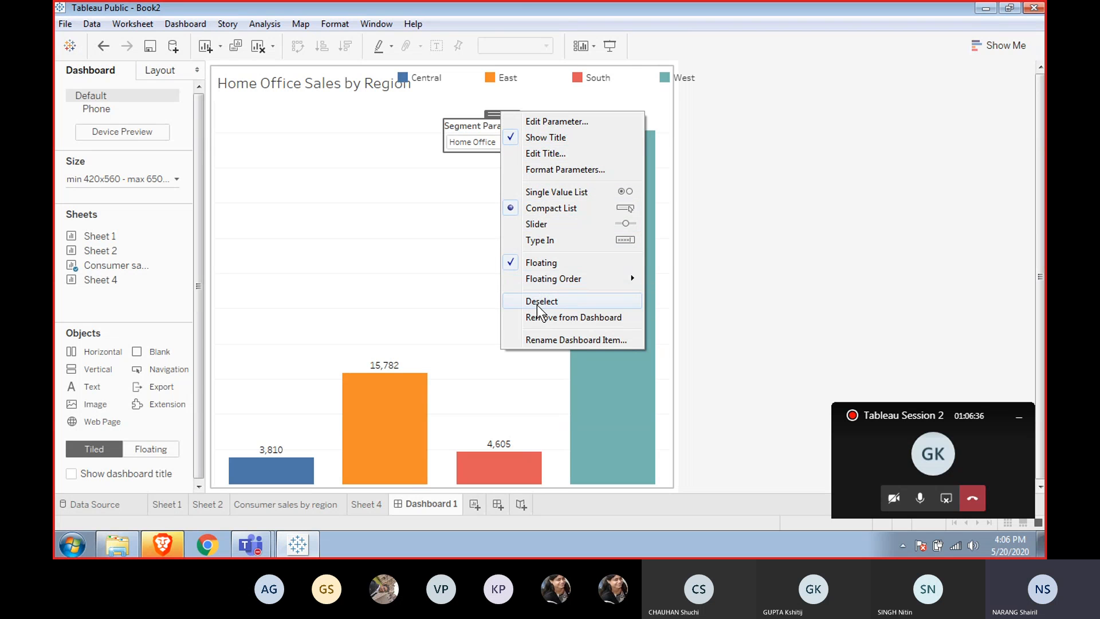
click(537, 265)
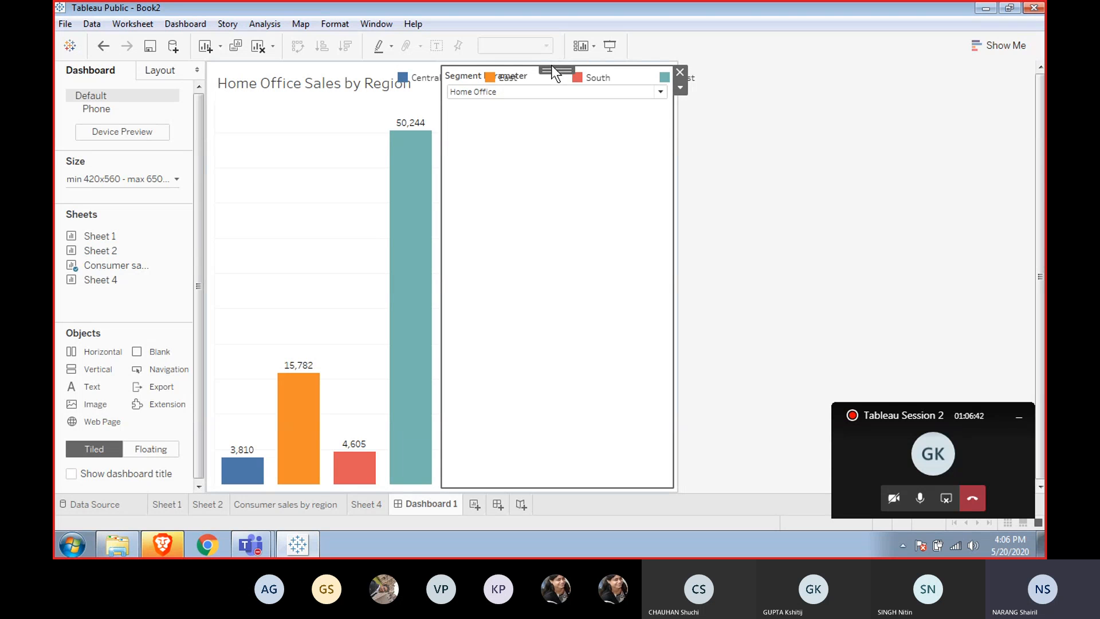
drag(551, 64, 369, 108)
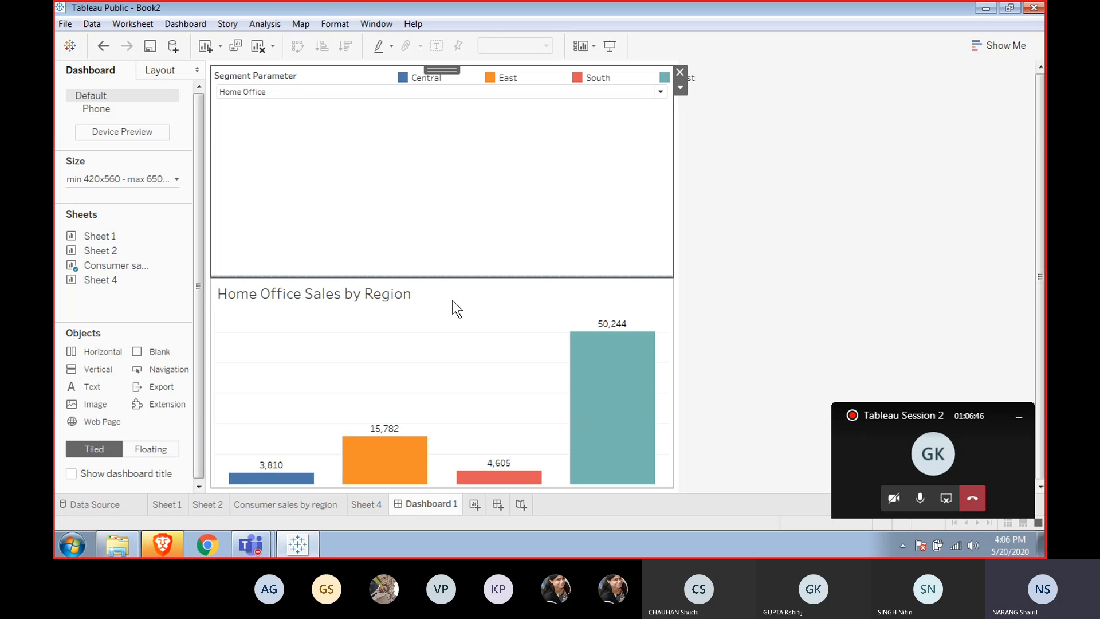
drag(455, 279, 448, 112)
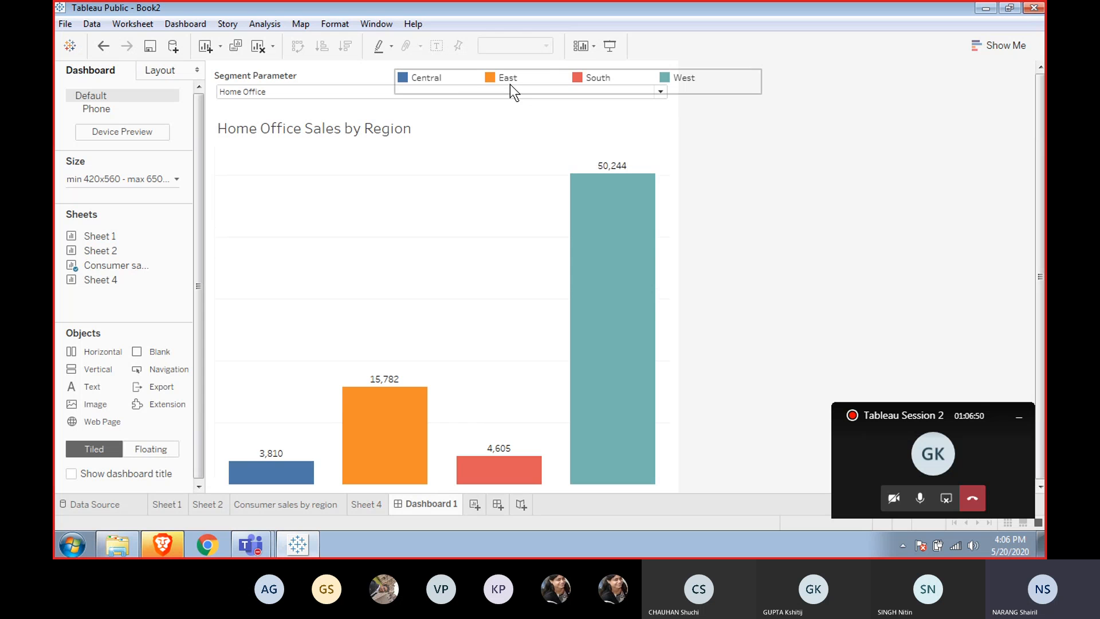
Move the Region color legend beside the chart title.
click(525, 83)
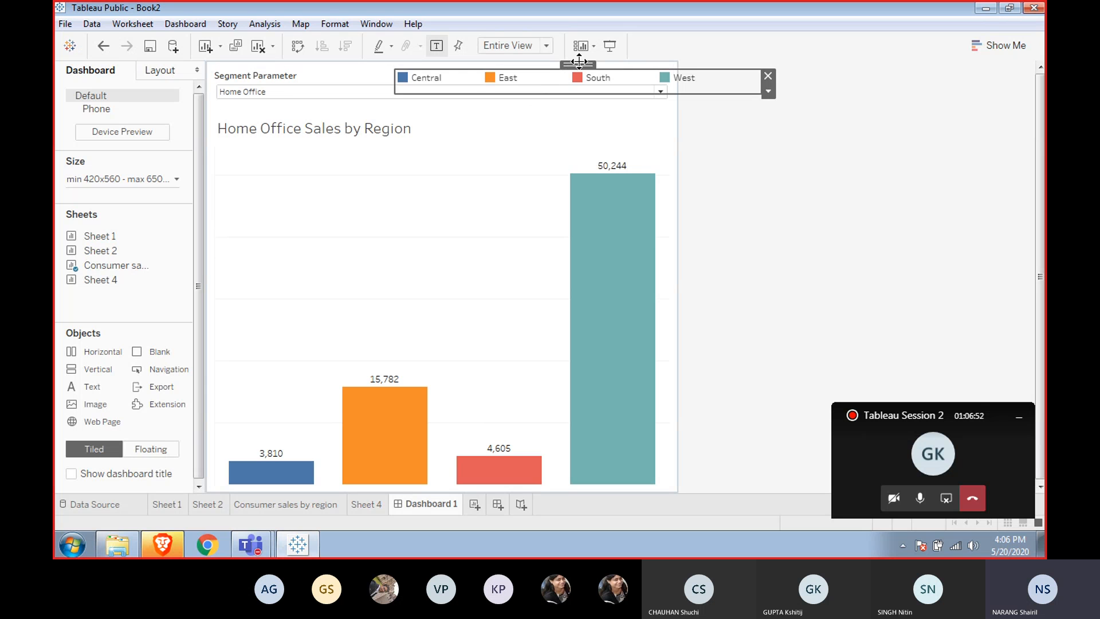
drag(578, 62, 599, 112)
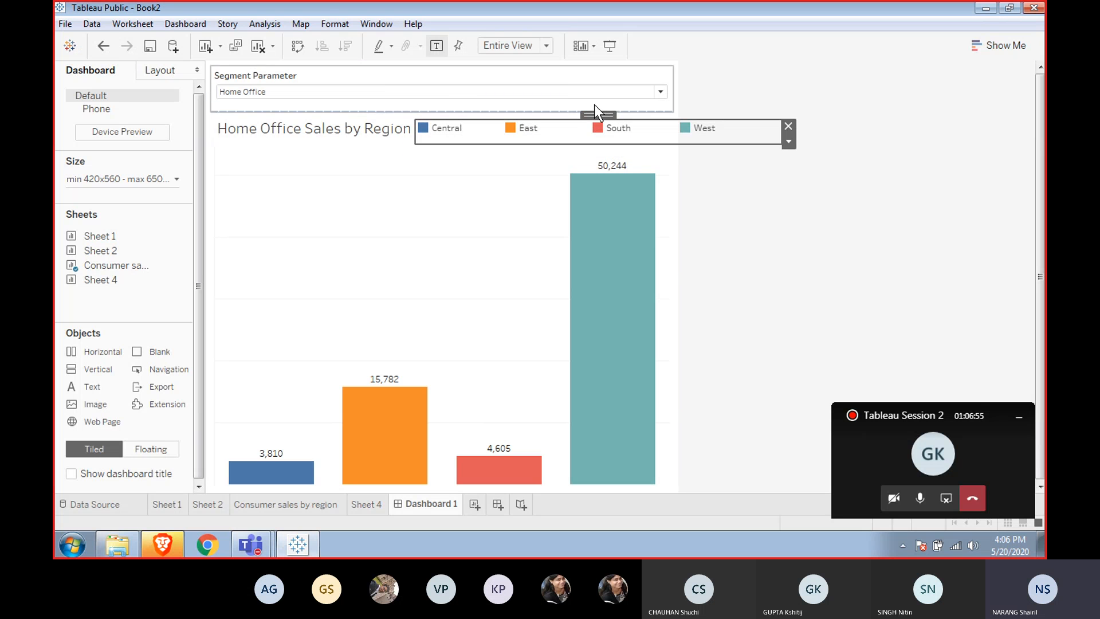
click(752, 172)
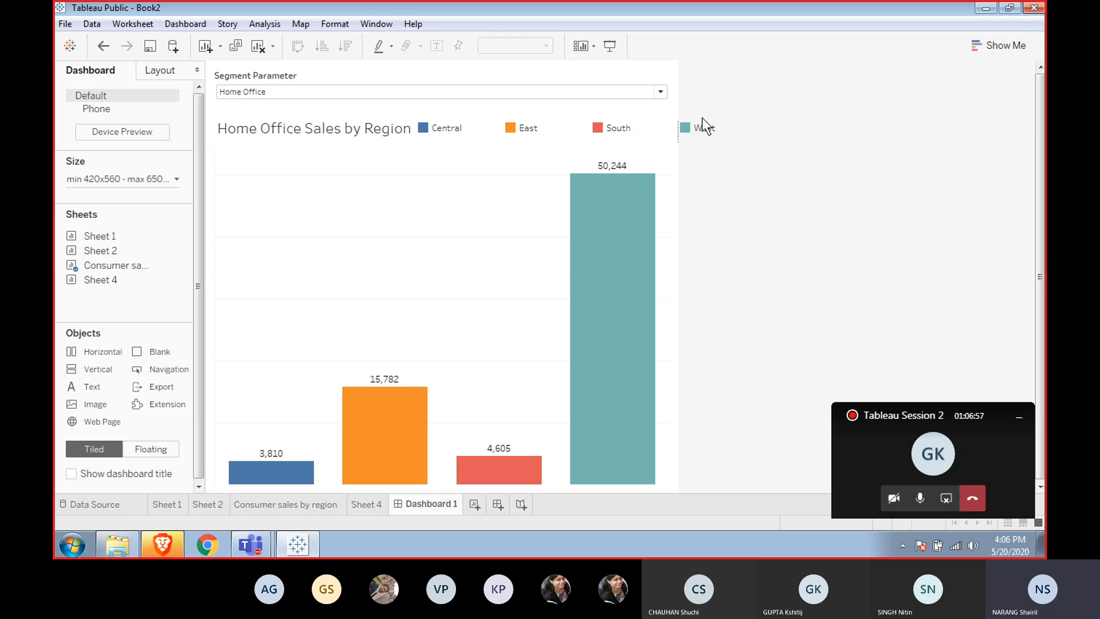
Switch the dashboard's Segment Parameter between Consumer, Corporate and Home Office to test the chart.
click(660, 92)
click(584, 106)
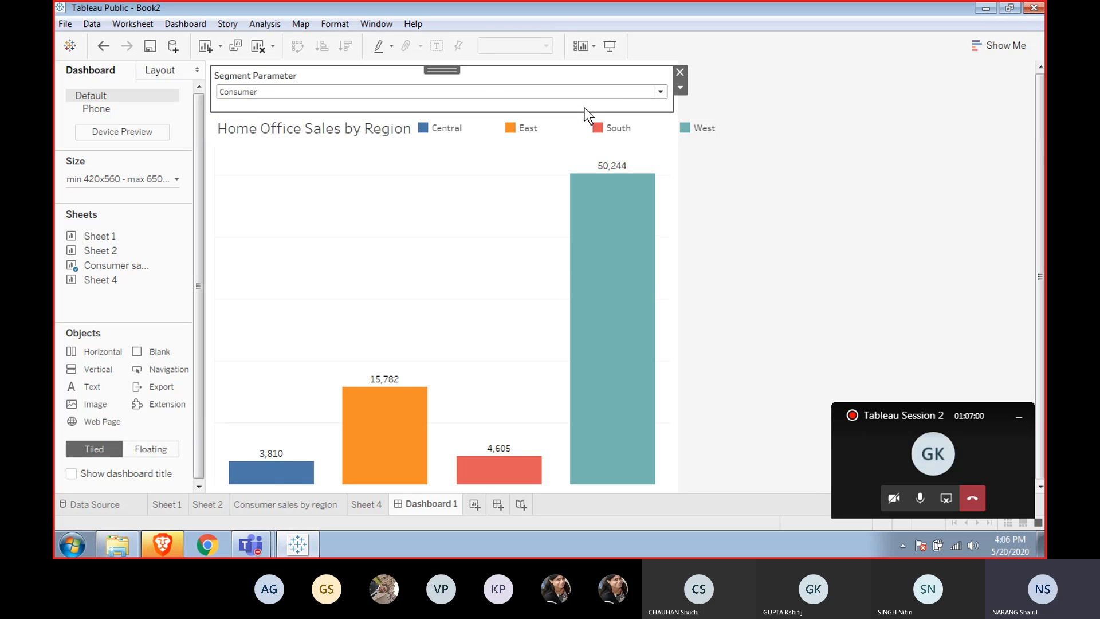
click(630, 94)
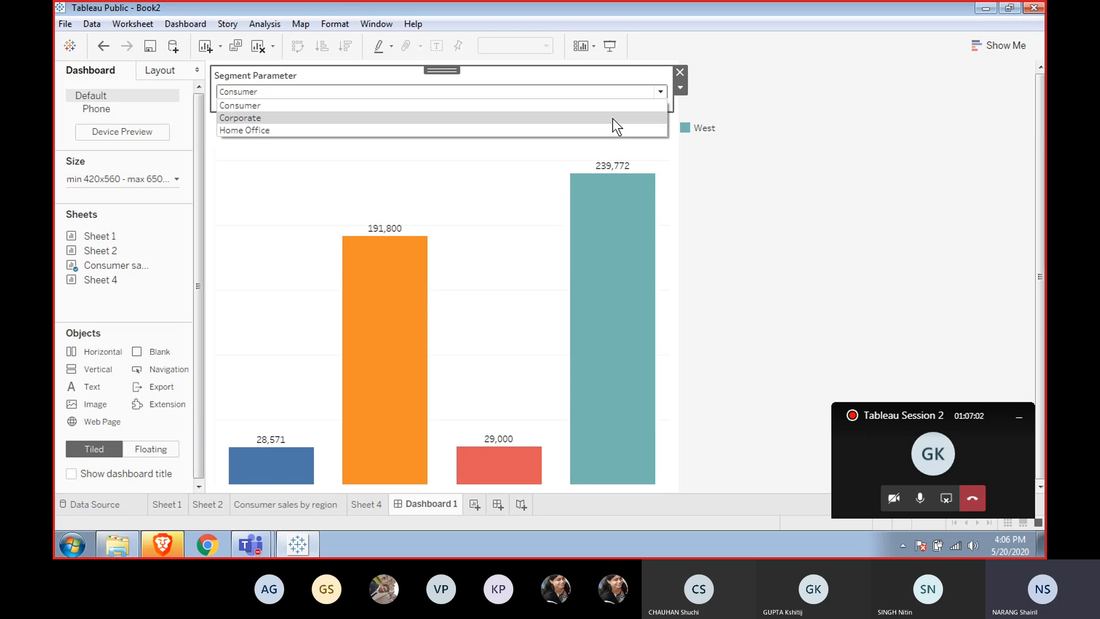
click(613, 118)
click(626, 96)
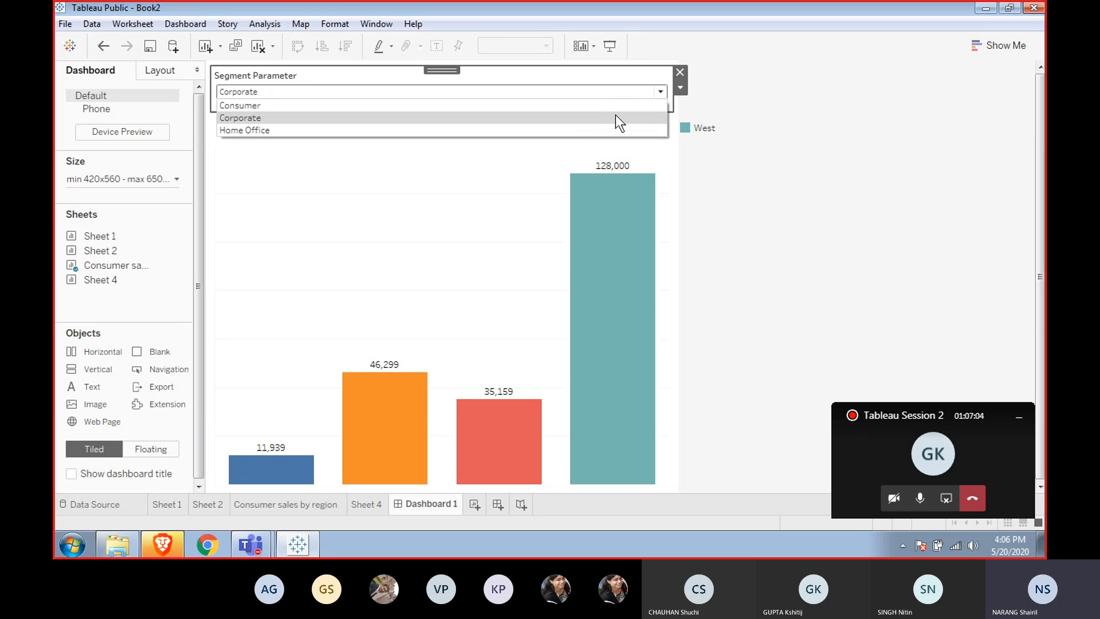
click(597, 134)
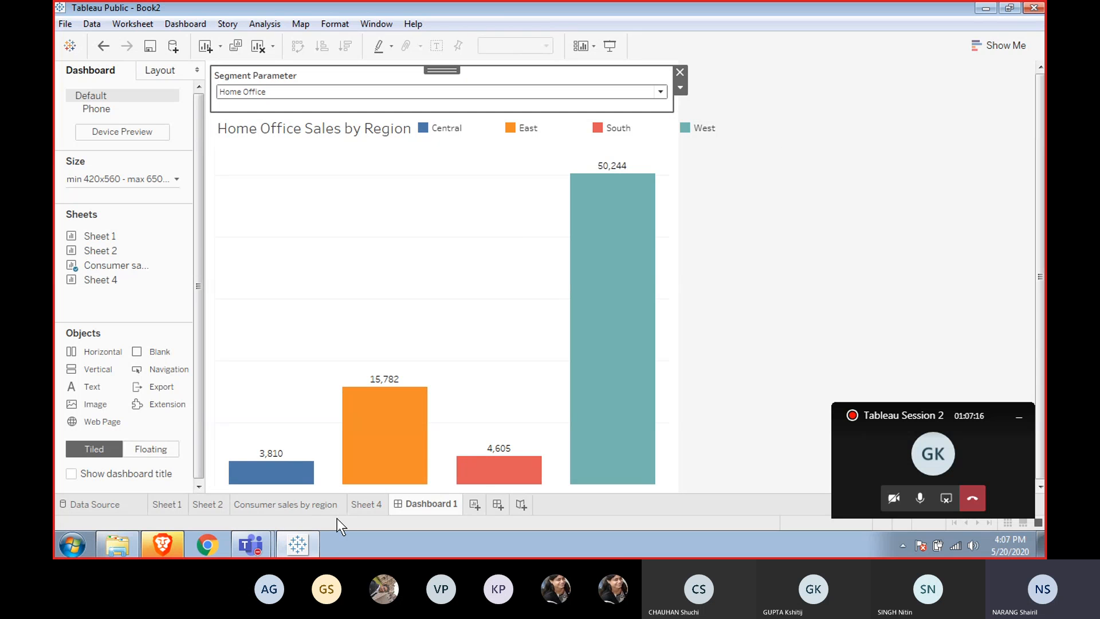
Duplicate the Consumer sales by region sheet and replace Region on Columns with Segment in the copy.
click(366, 504)
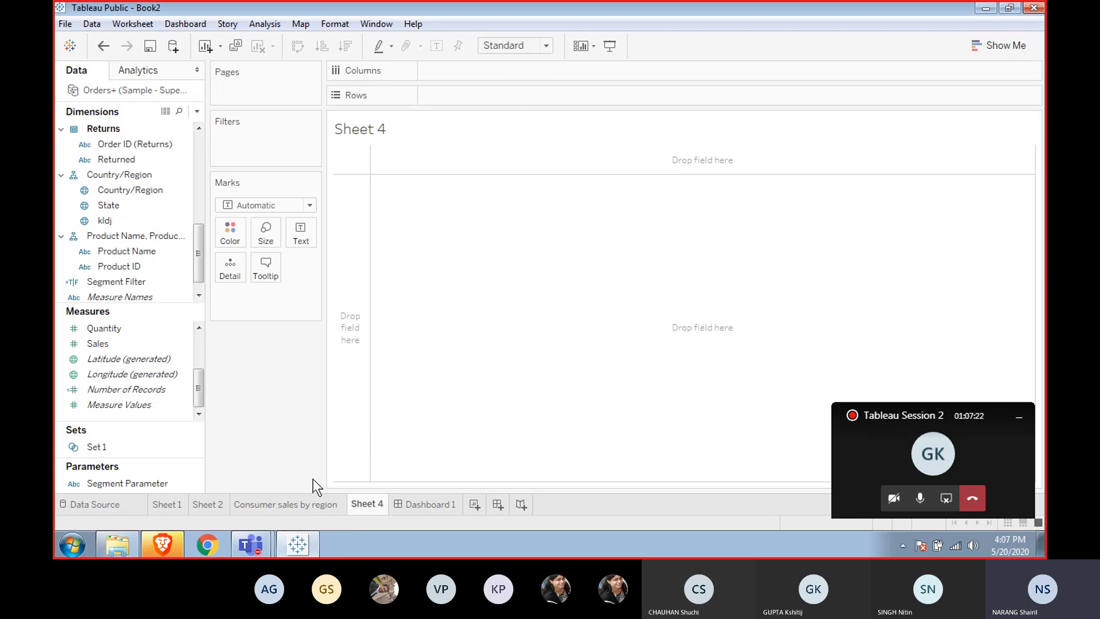
click(287, 504)
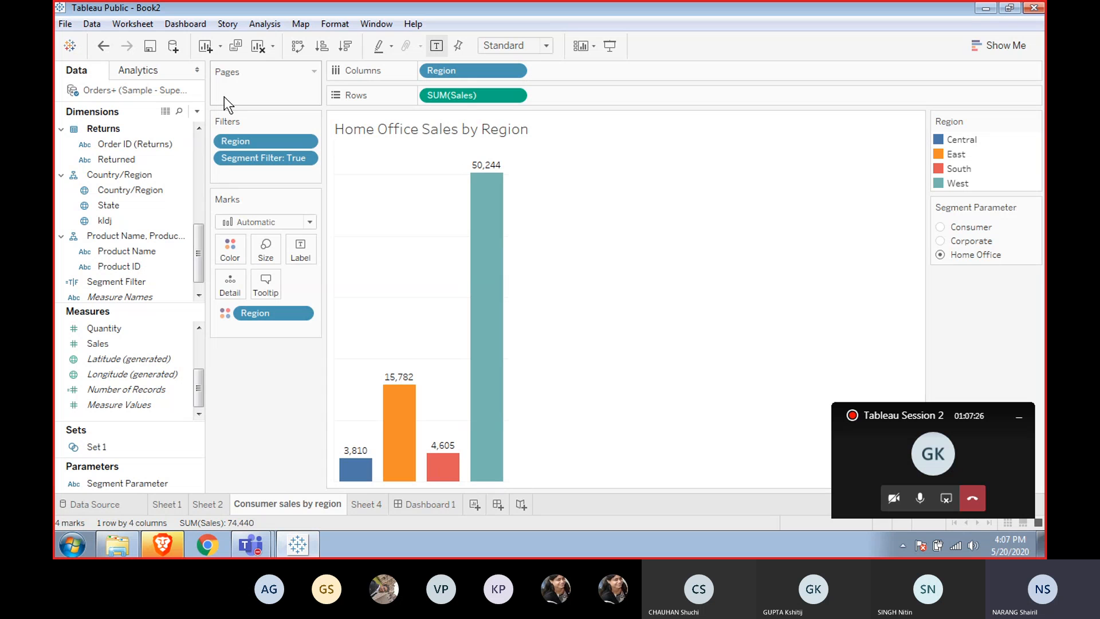
click(233, 47)
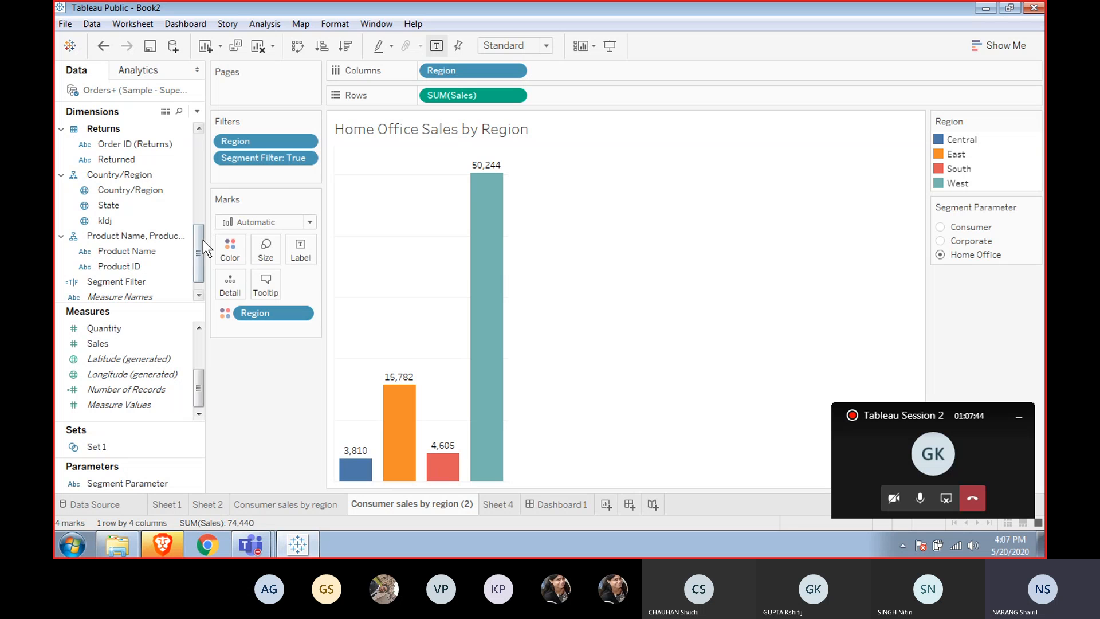
drag(200, 242, 197, 183)
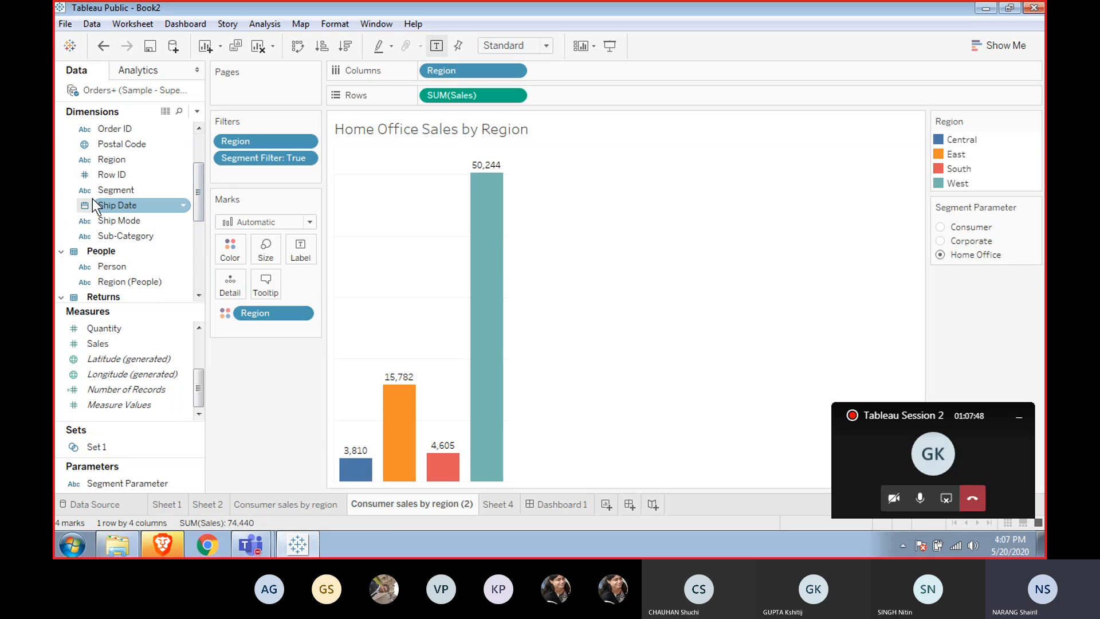
drag(112, 192, 449, 71)
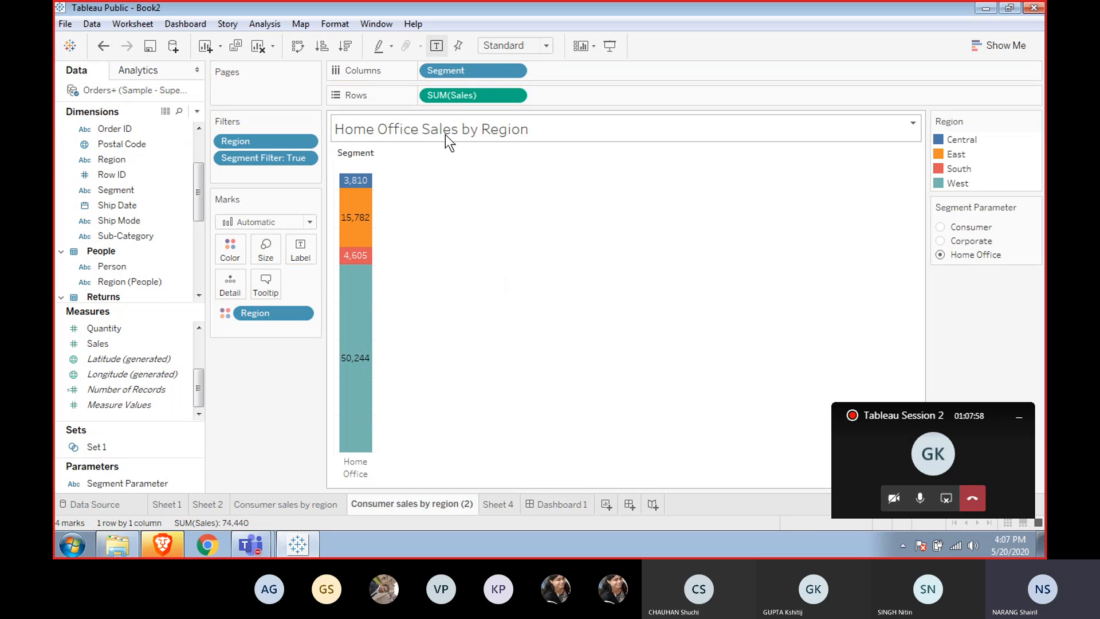
Remove the Segment Filter from the copied sheet's filters so all segments show.
mouse_move(368, 319)
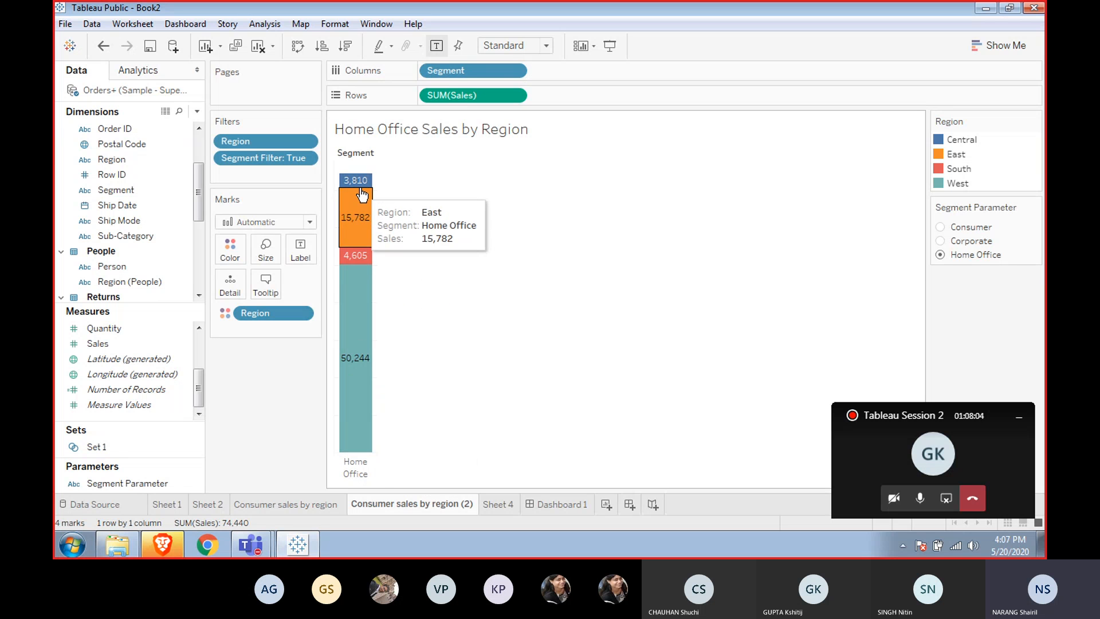
mouse_move(362, 190)
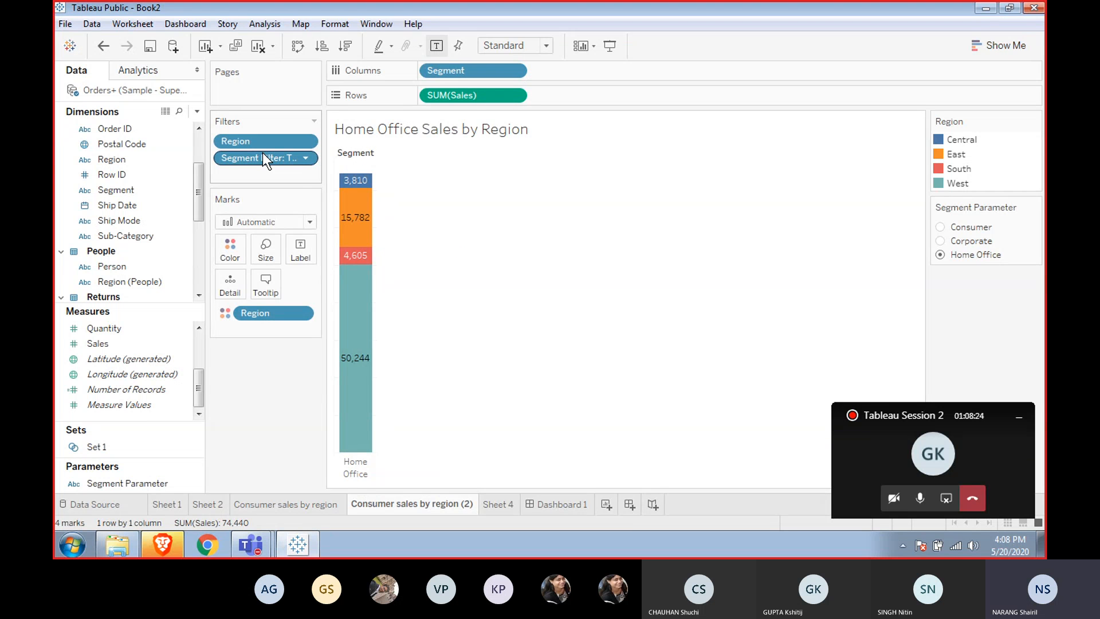
drag(263, 162, 266, 357)
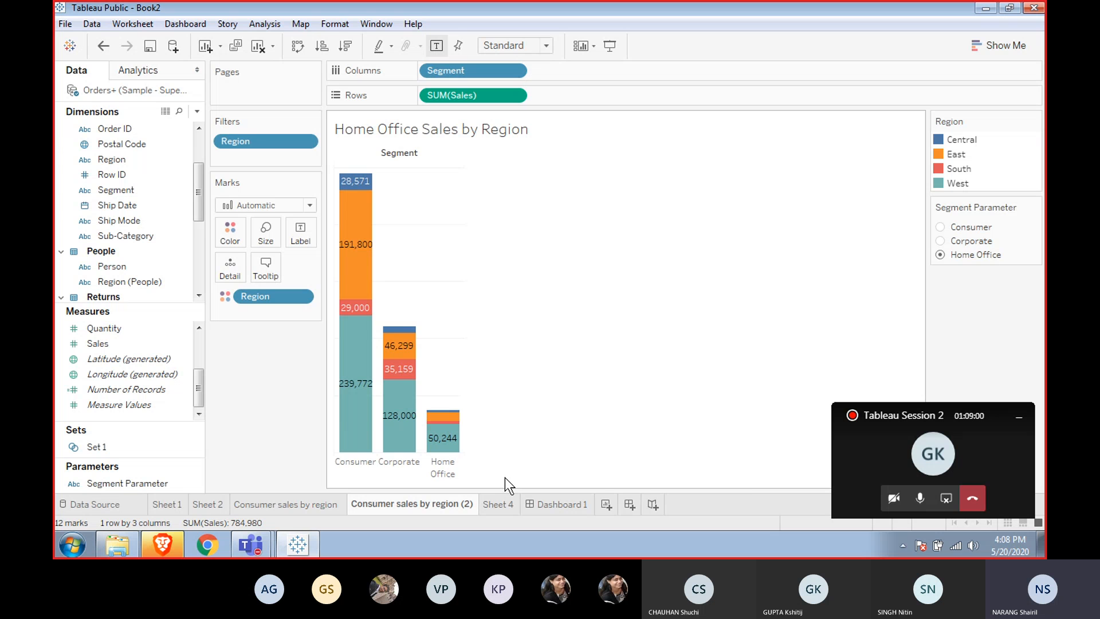
Open Sheet 4 and browse the dimension fields in the Data pane.
click(493, 508)
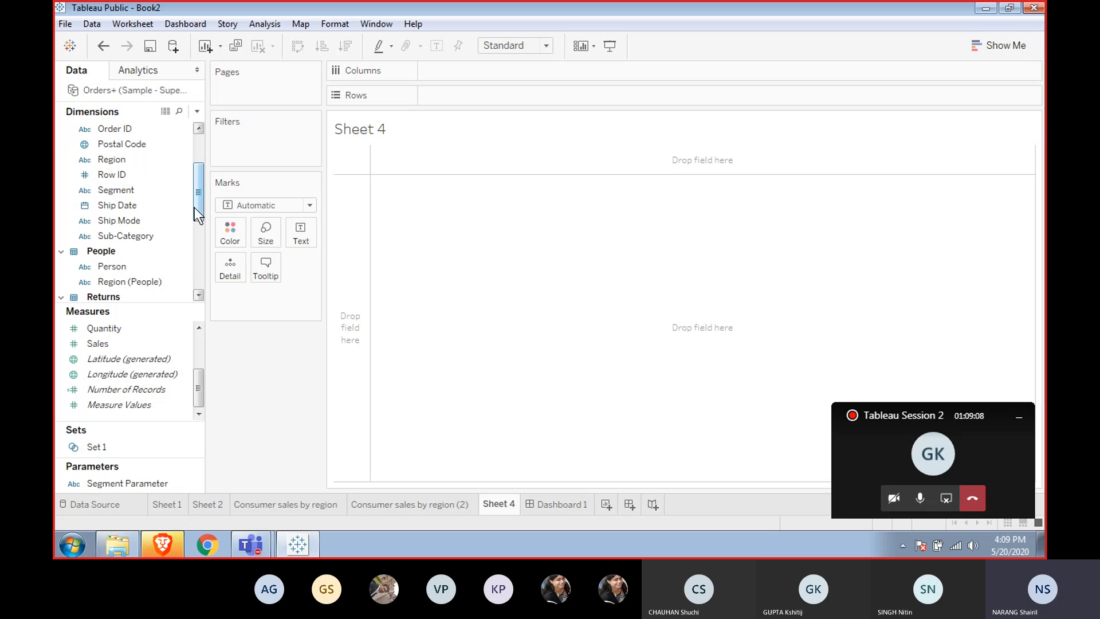
click(189, 346)
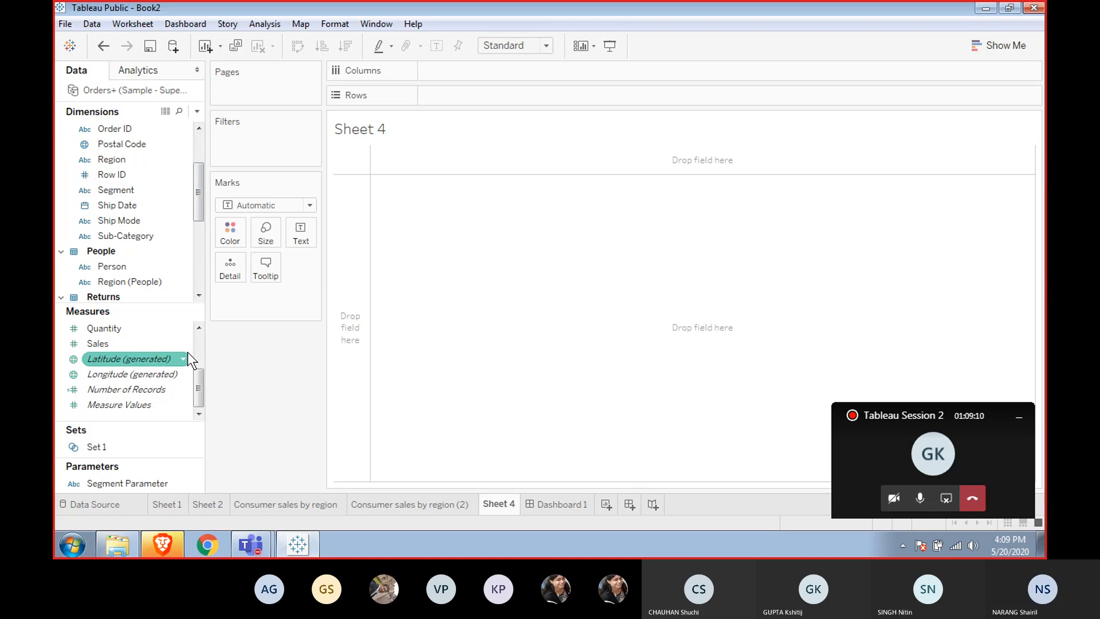
mouse_move(133, 342)
mouse_down()
mouse_move(222, 301)
mouse_move(136, 339)
mouse_move(267, 298)
mouse_move(112, 354)
mouse_move(120, 343)
mouse_up()
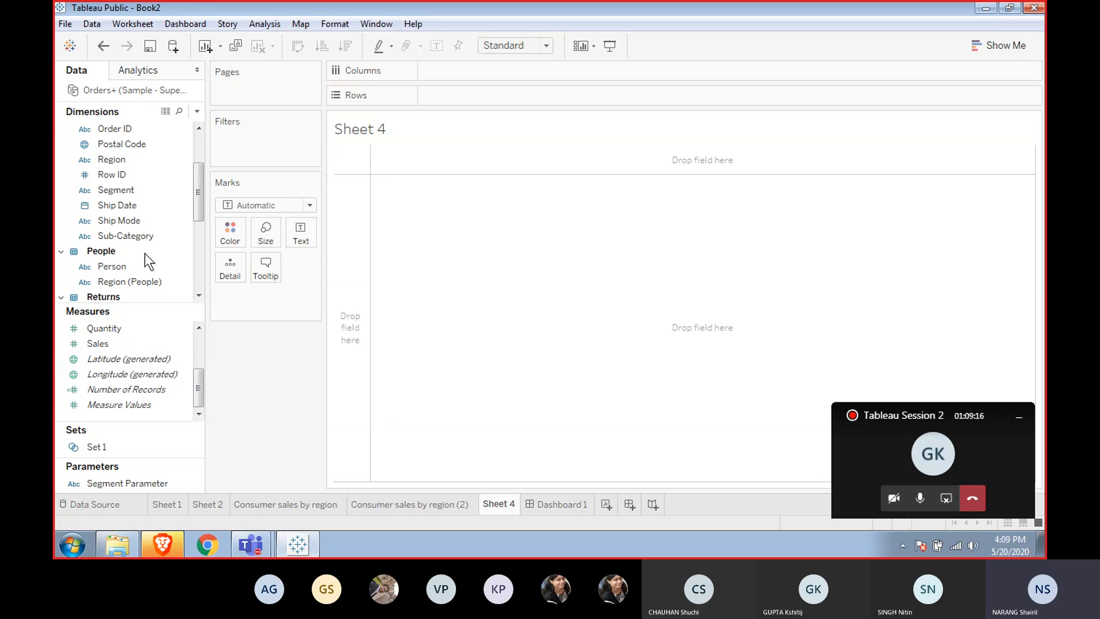
click(200, 153)
click(109, 207)
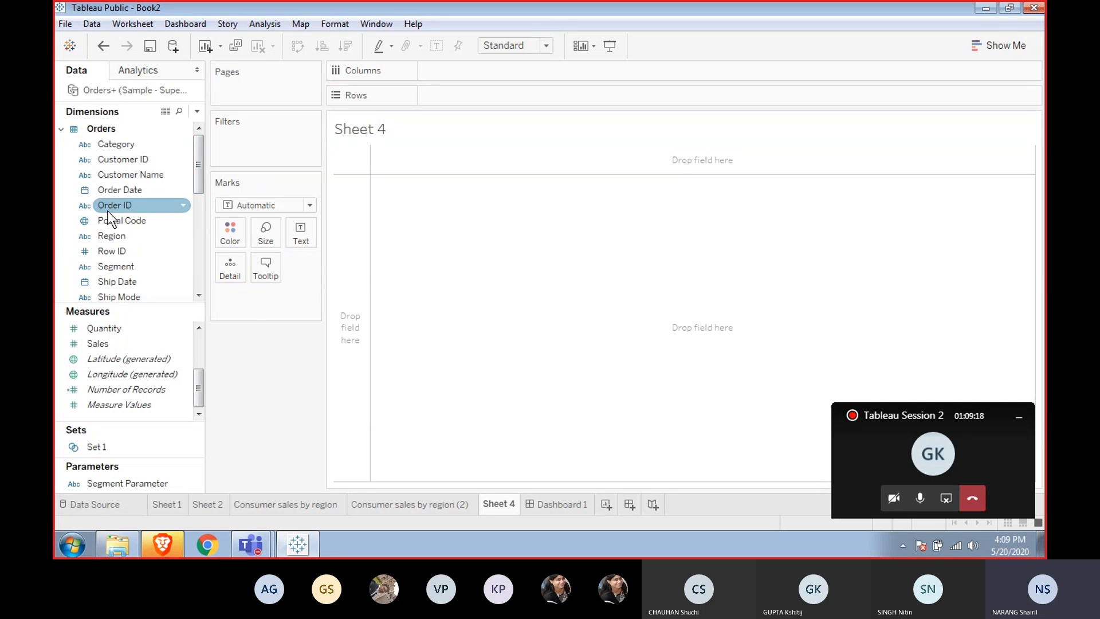
click(111, 252)
click(117, 267)
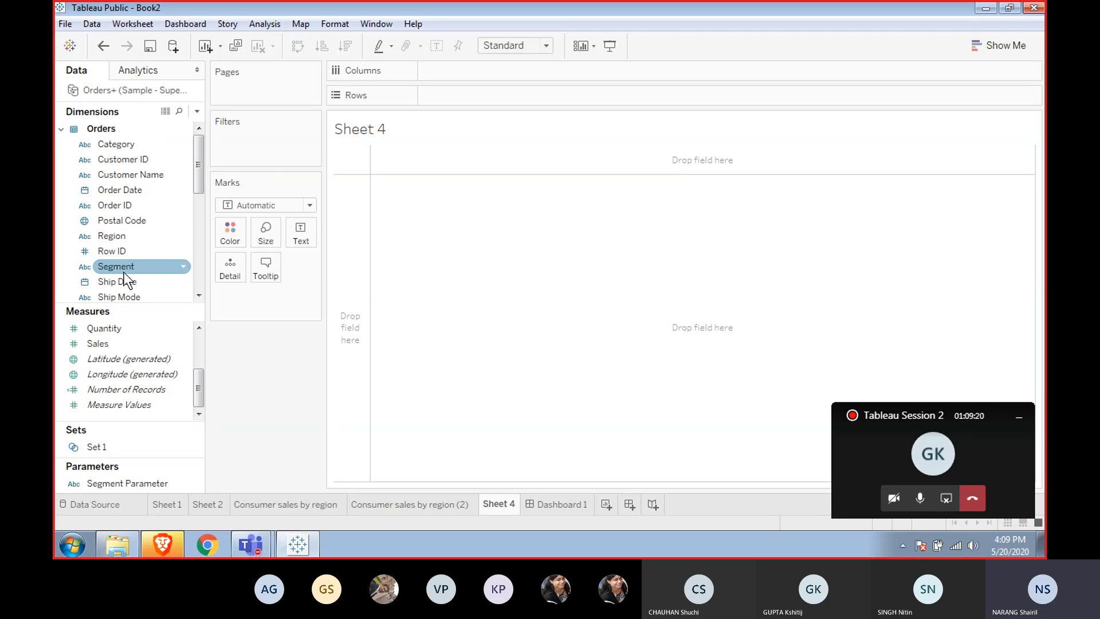
click(199, 296)
click(199, 296)
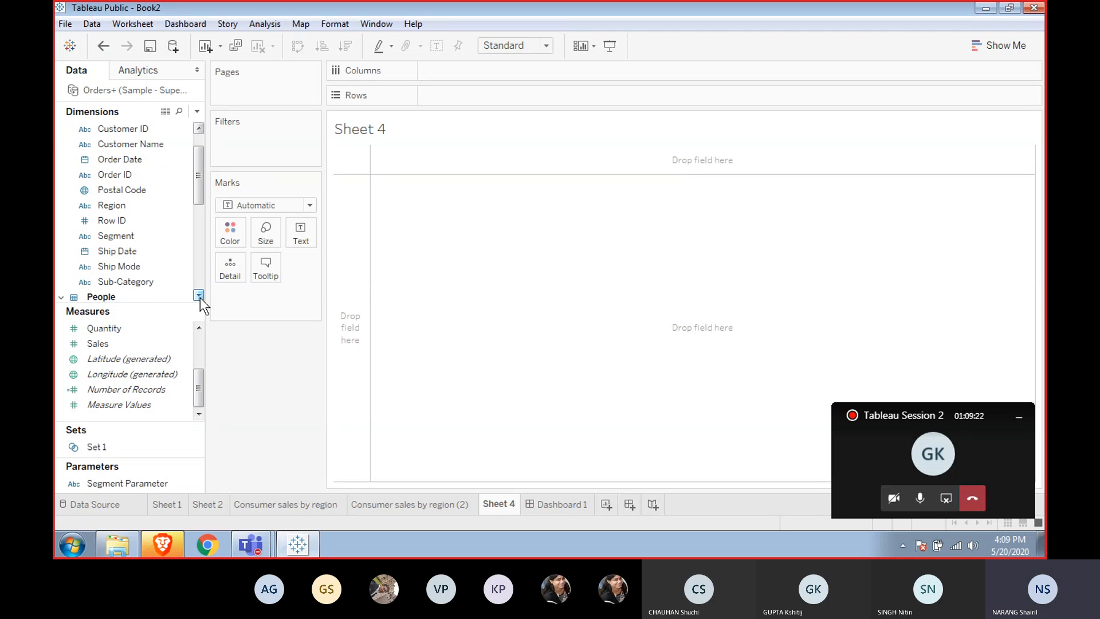
drag(201, 298, 201, 297)
click(133, 206)
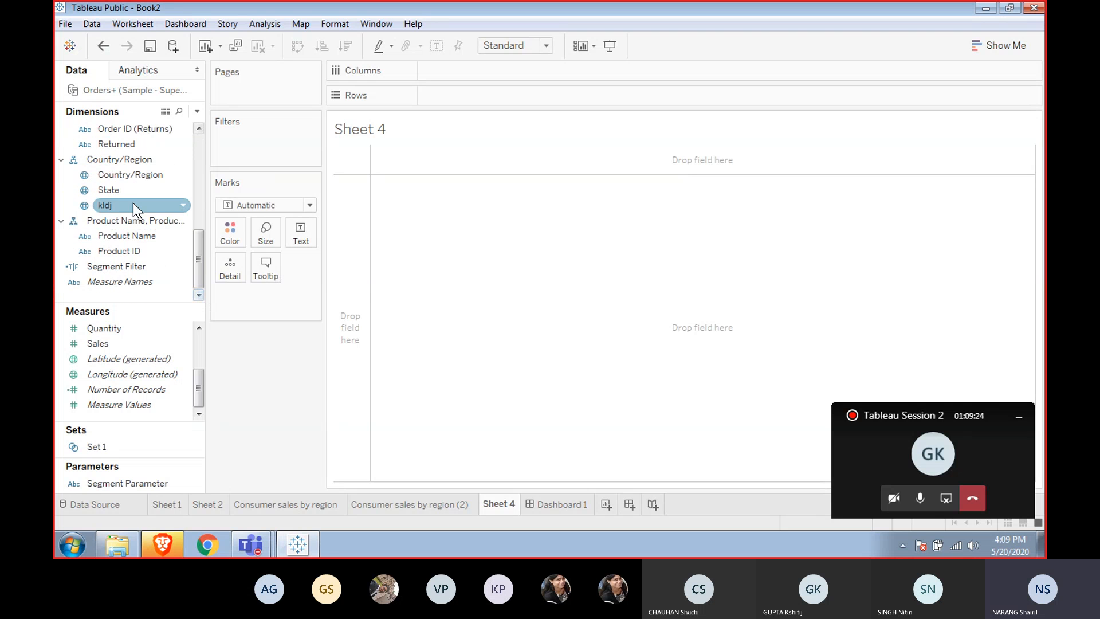
Add Country/Region to the view as a map and switch the mark type to Text.
click(142, 173)
drag(140, 172, 424, 237)
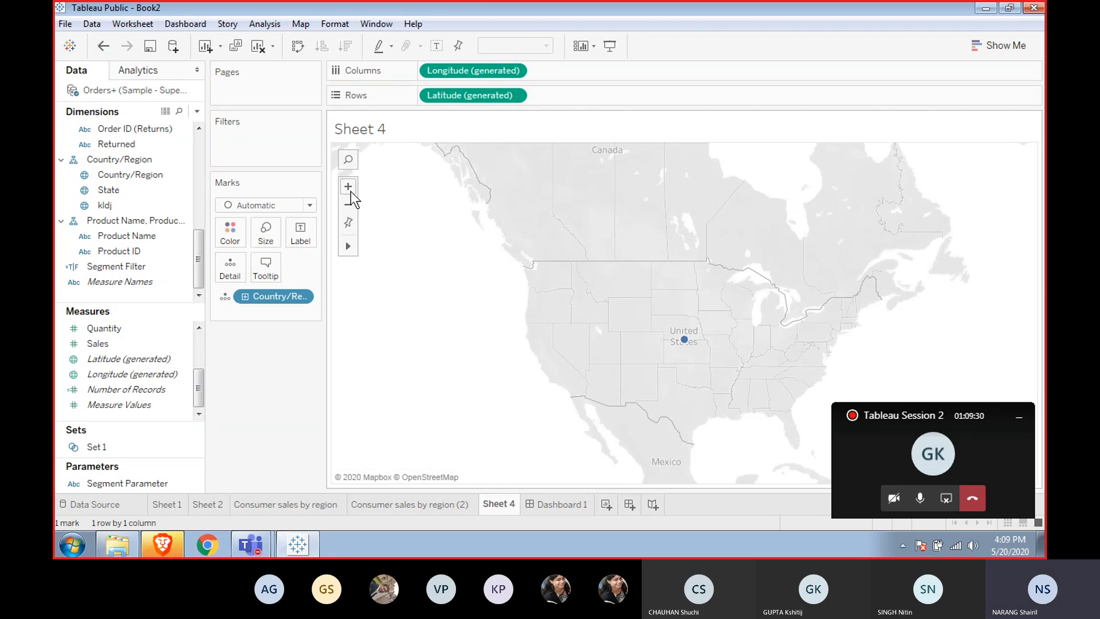
click(309, 205)
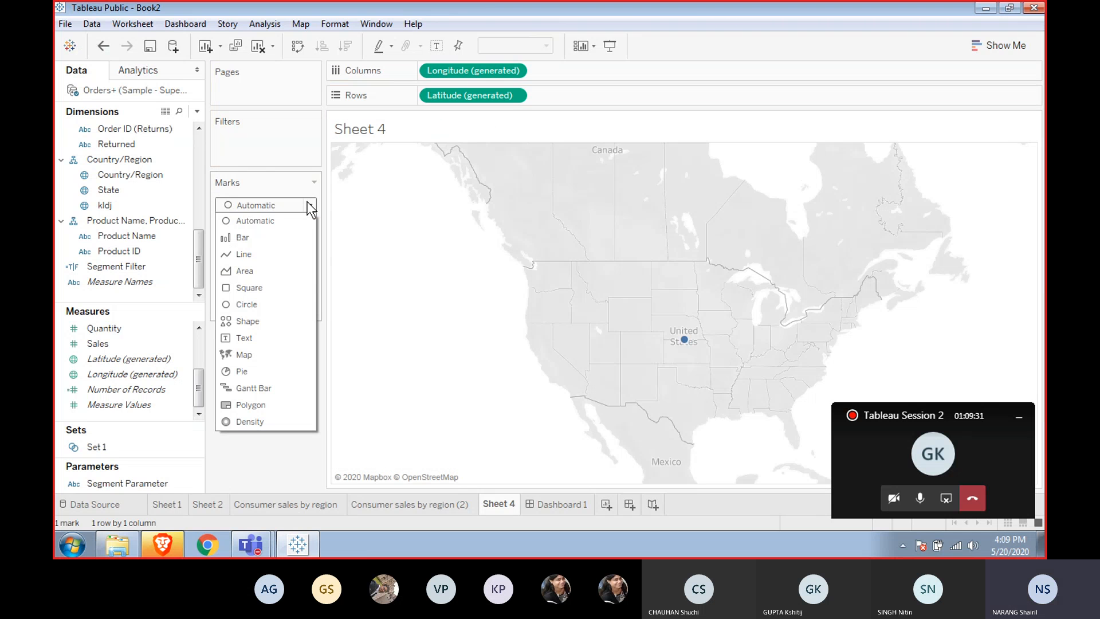
click(254, 336)
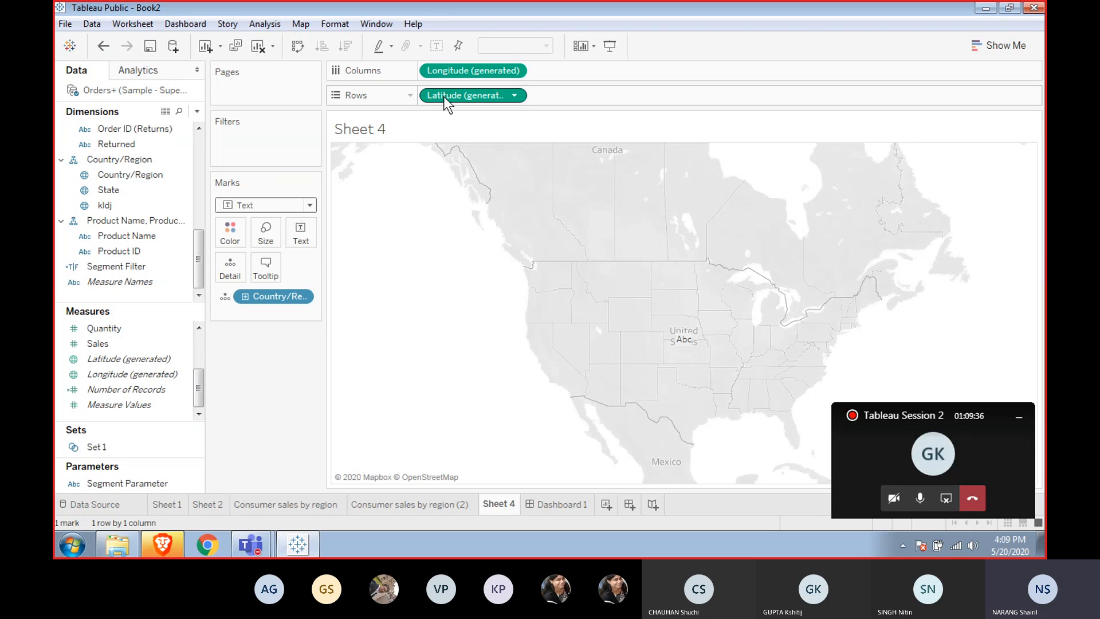
Remove Latitude and Longitude from the shelves and expand Country/Region down to State and kldj.
drag(443, 96, 461, 118)
drag(452, 73, 451, 119)
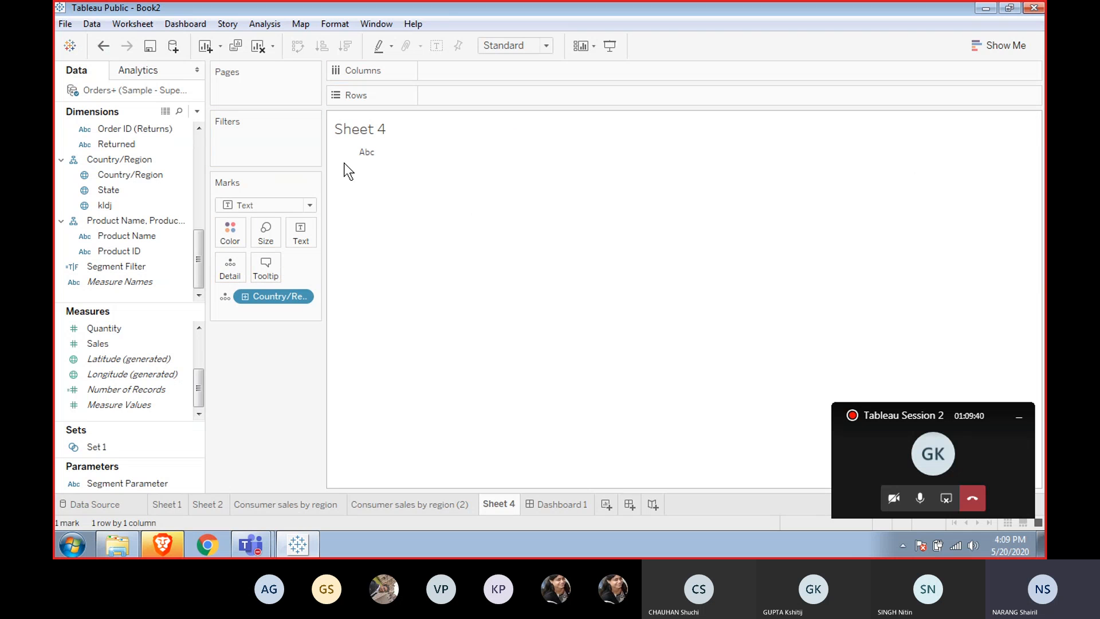
click(244, 296)
click(246, 311)
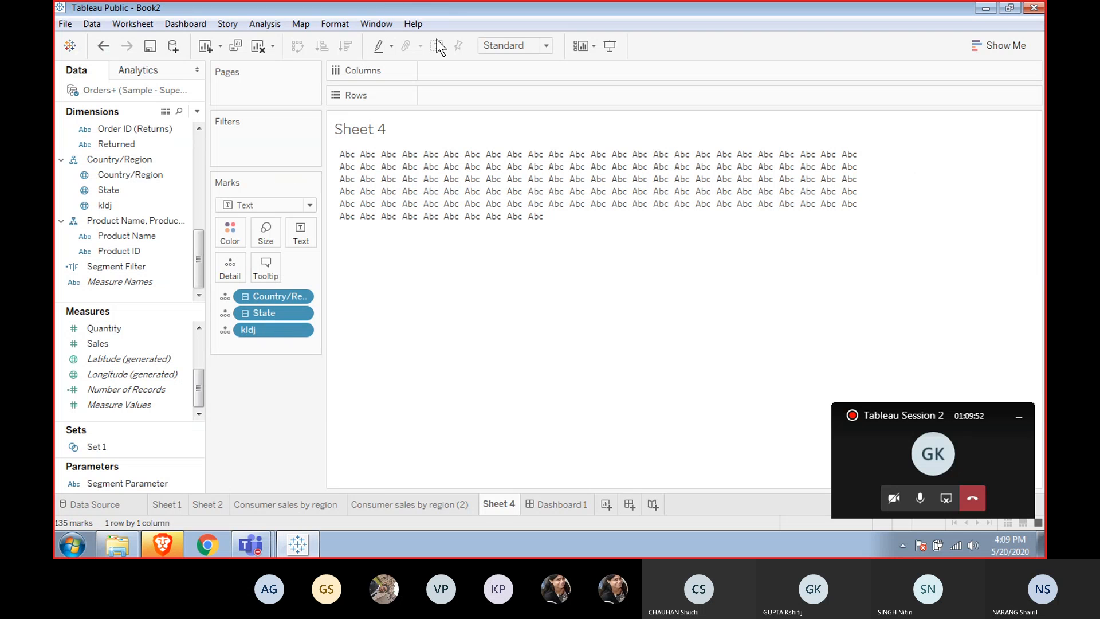
Try the kldj field on Rows, take it off again, and clear the sheet.
mouse_move(344, 194)
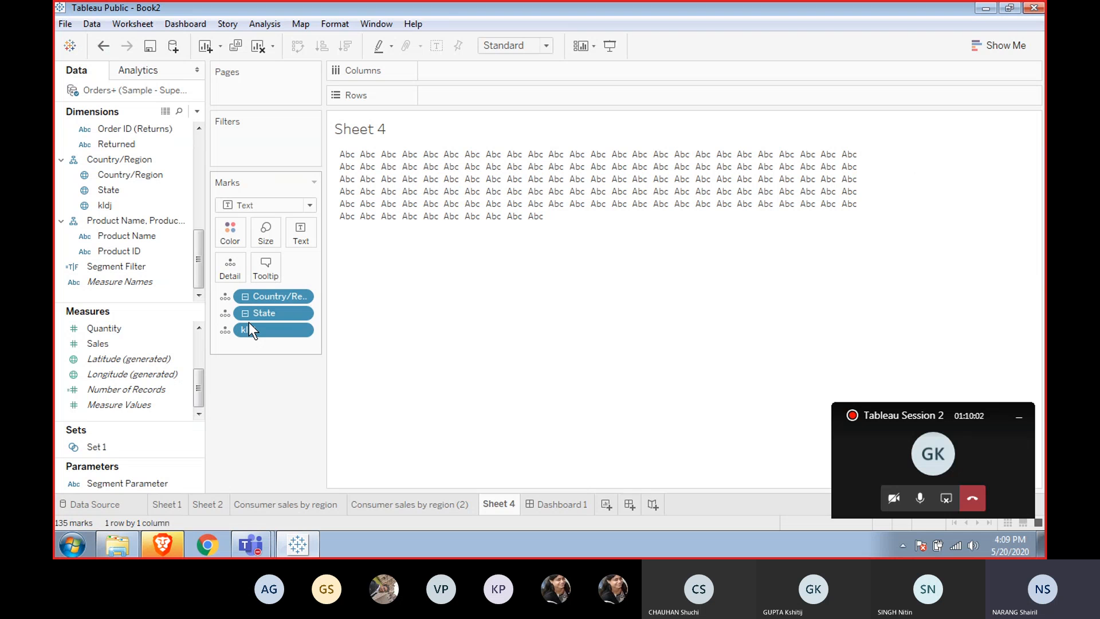
mouse_move(257, 330)
mouse_down()
mouse_move(368, 122)
mouse_move(442, 32)
mouse_move(448, 109)
mouse_move(452, 95)
mouse_up()
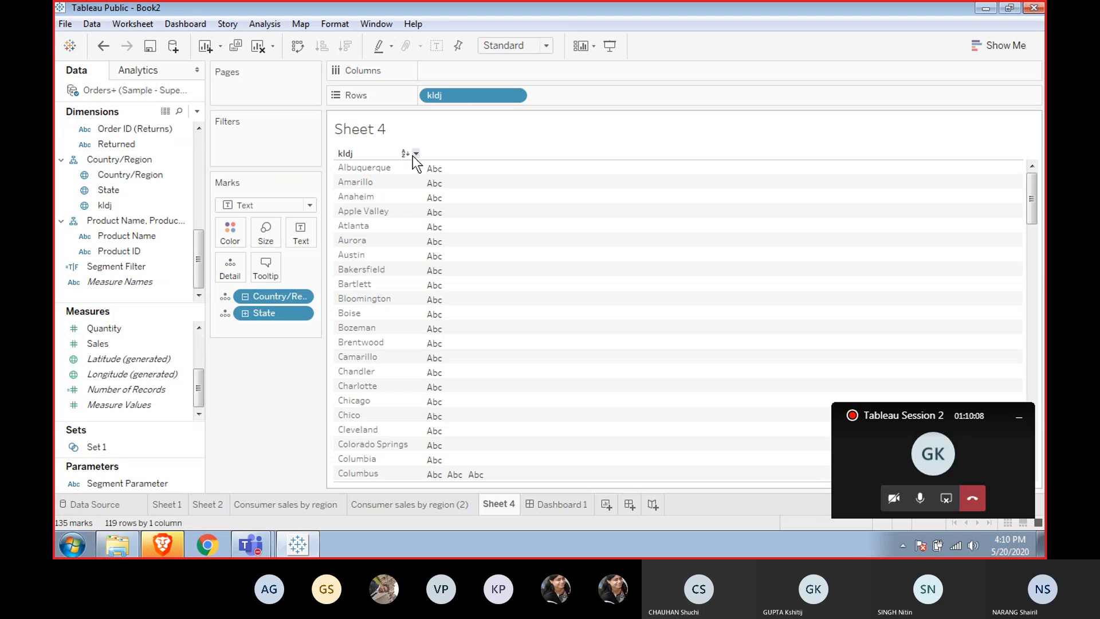
drag(457, 88, 441, 114)
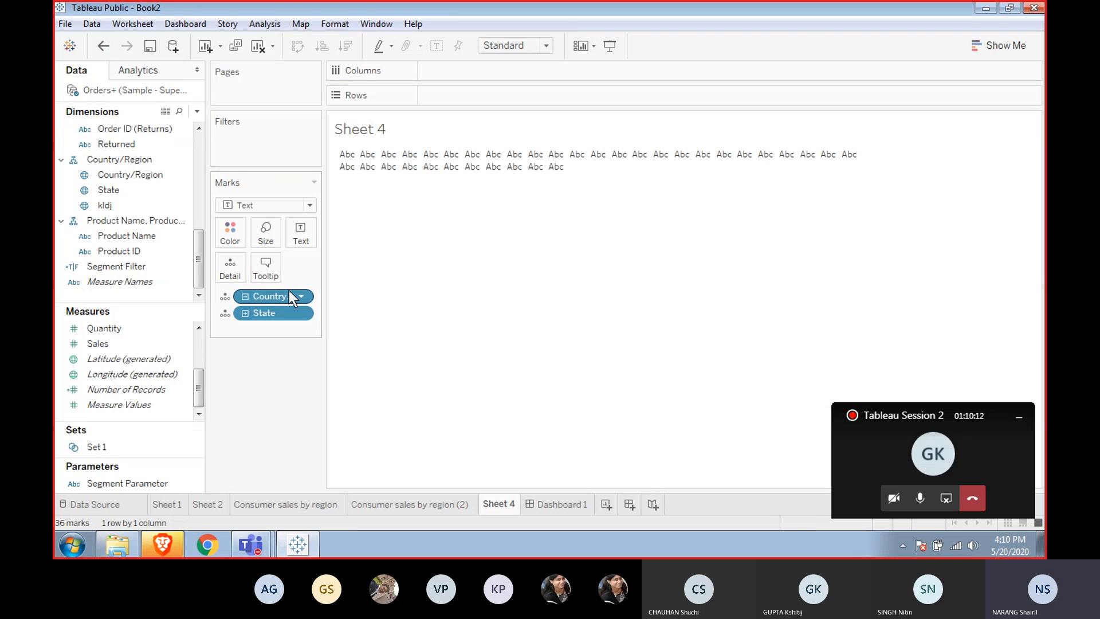
click(258, 47)
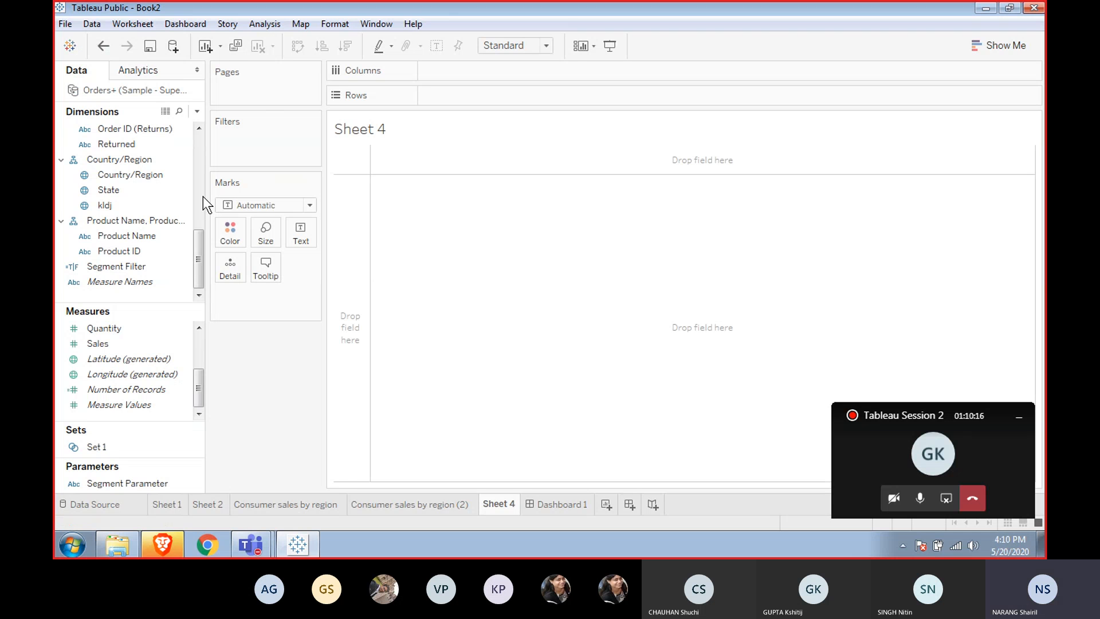
Add the kldj city field to the view as a map and set the mark type to Text.
click(163, 270)
click(143, 232)
click(134, 219)
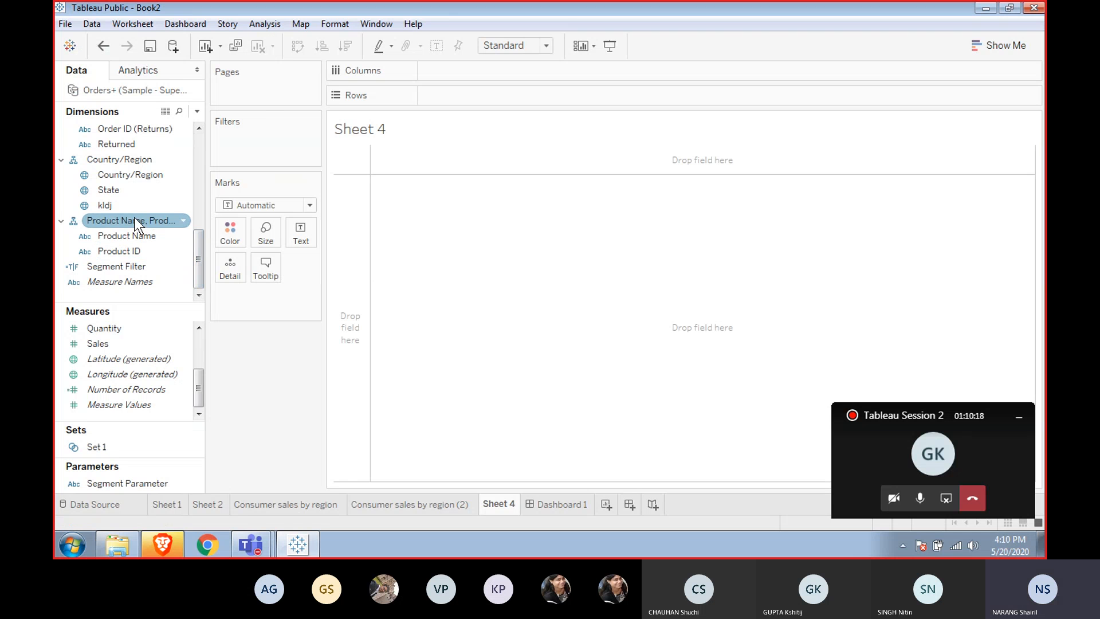
click(115, 251)
click(118, 225)
click(105, 205)
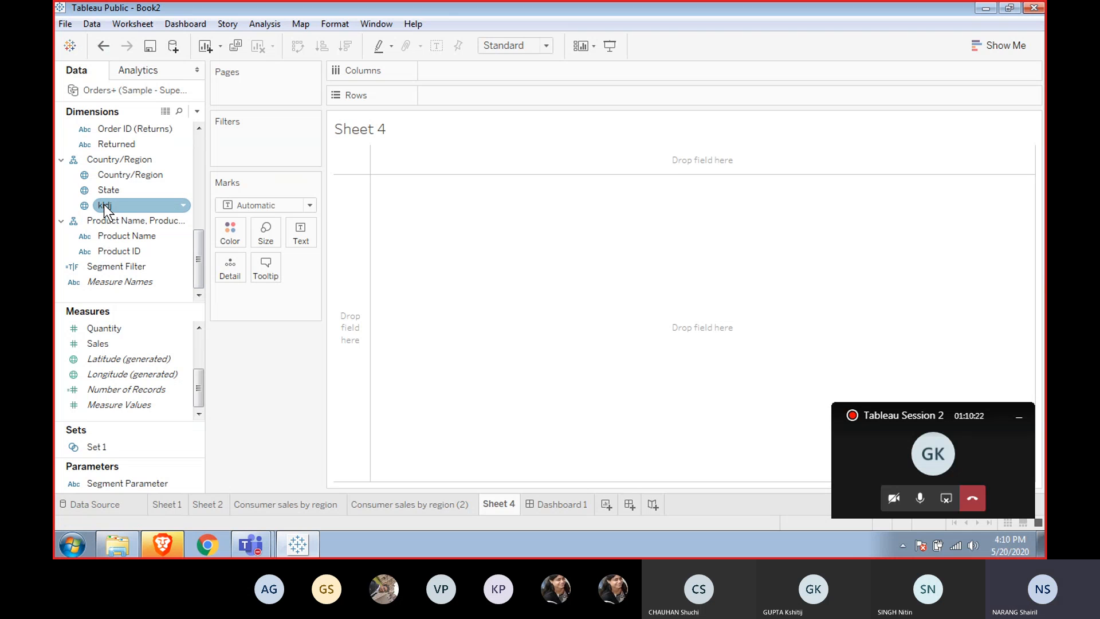
drag(105, 210, 228, 268)
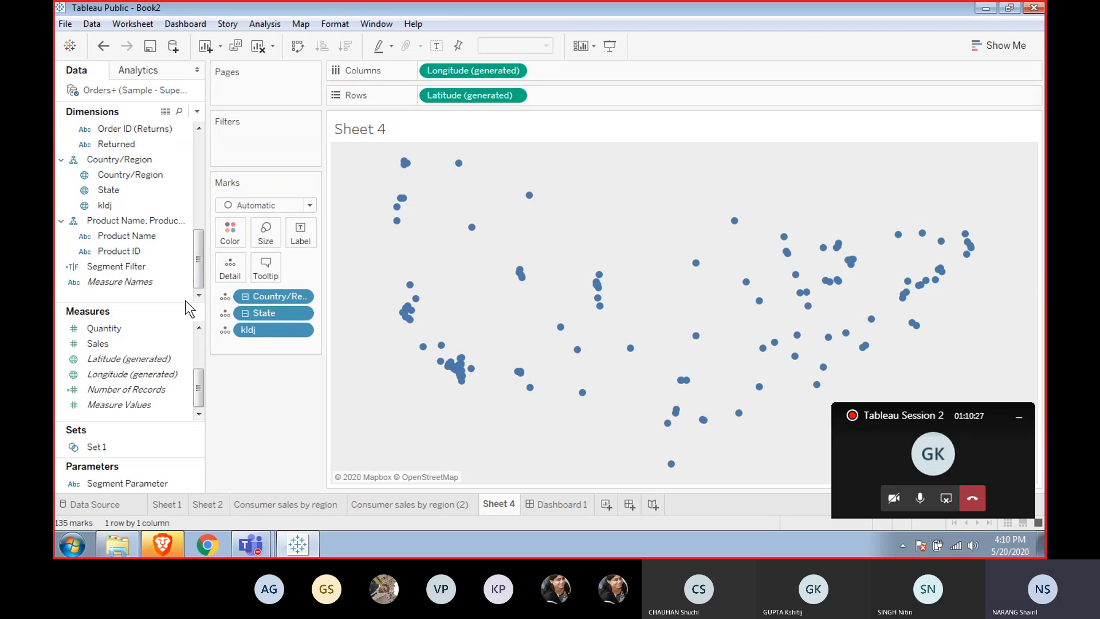
click(310, 205)
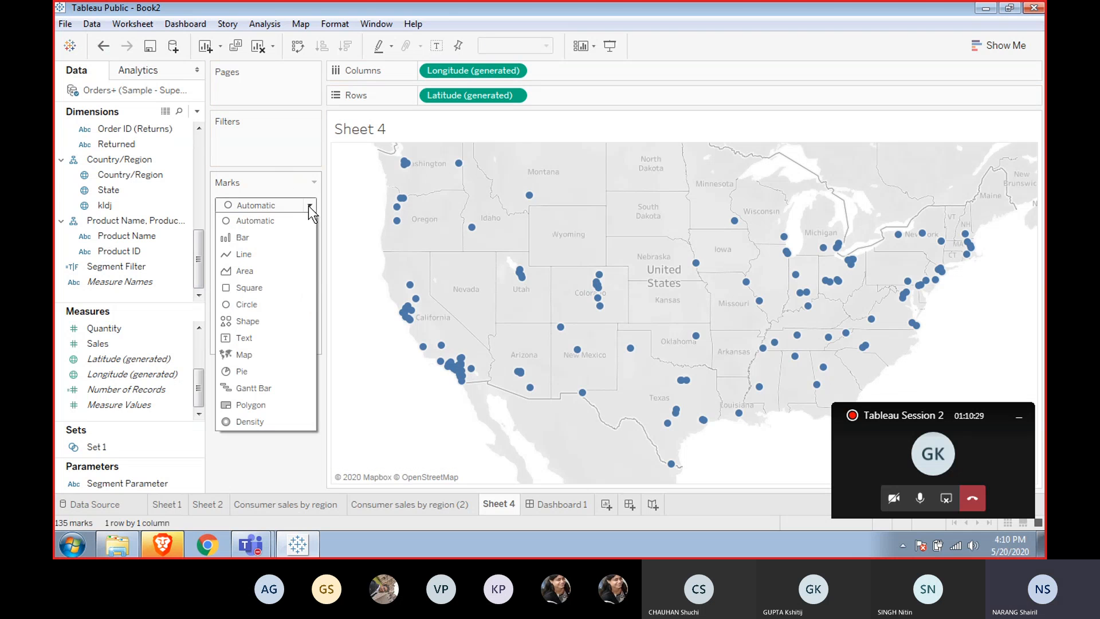
click(274, 338)
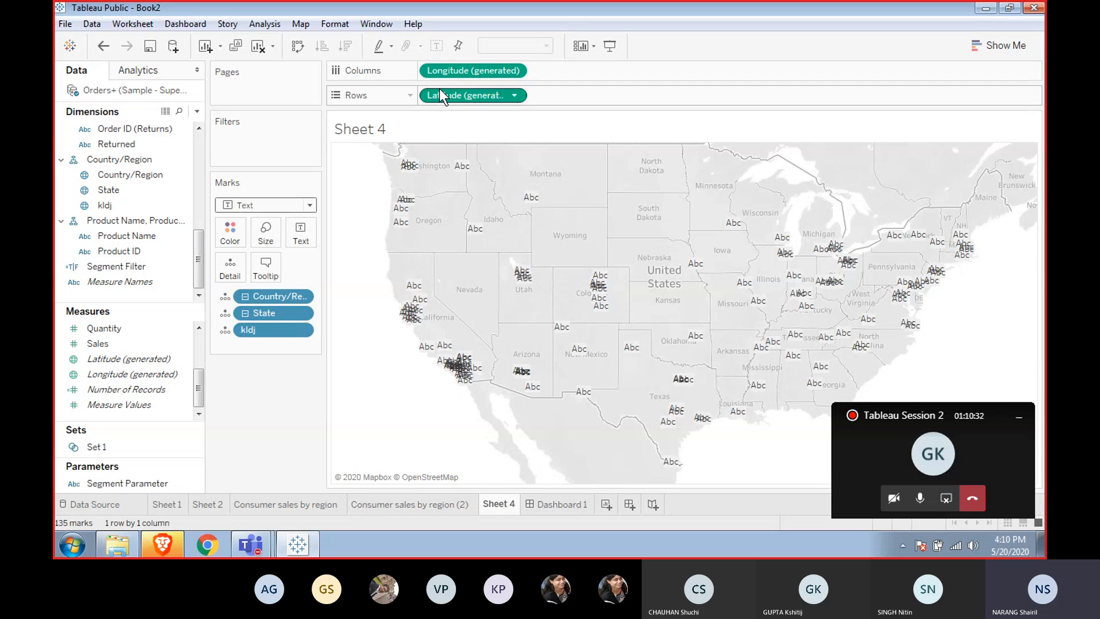
Remove the generated Latitude and Longitude fields from Rows and Columns.
drag(439, 90, 440, 117)
drag(446, 70, 436, 116)
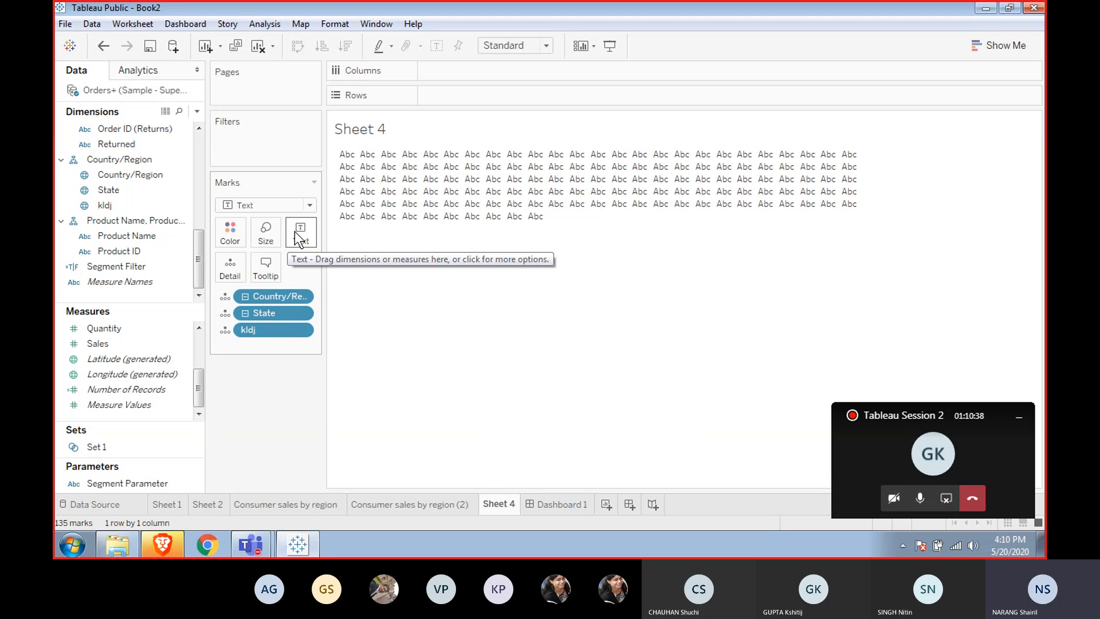
click(294, 232)
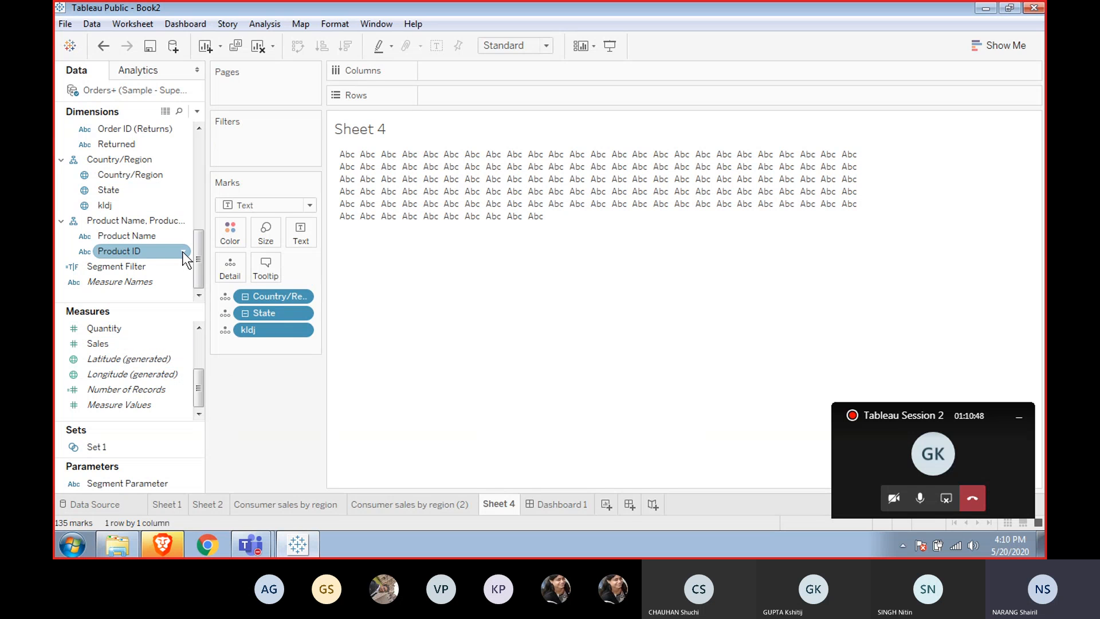
Add the Region dimension to Rows.
drag(193, 251, 201, 175)
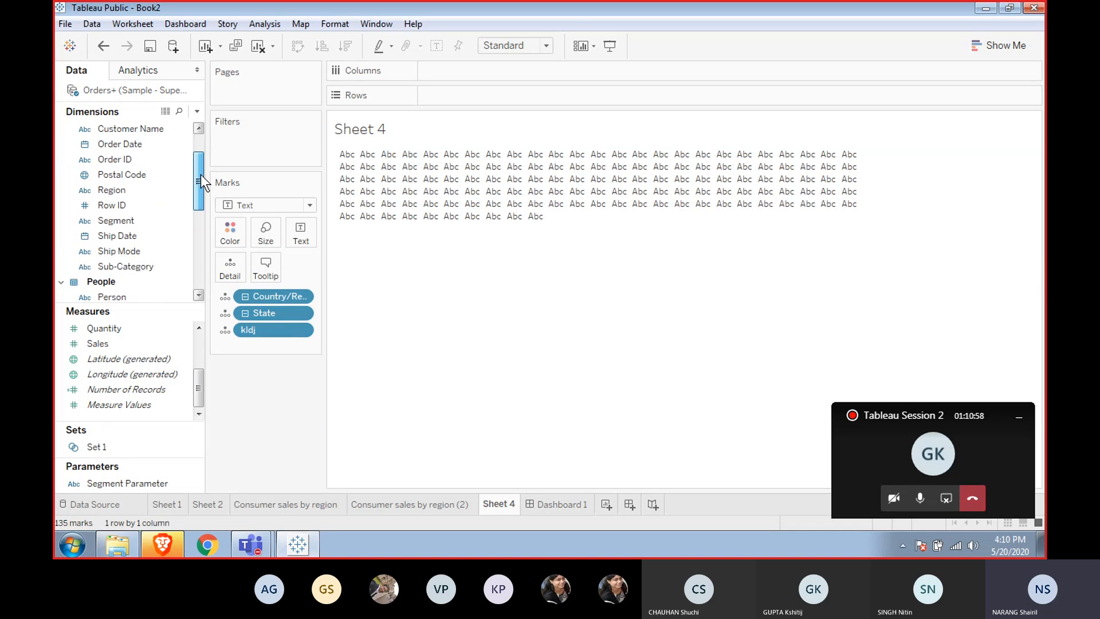
mouse_move(117, 190)
mouse_down()
mouse_move(219, 255)
mouse_move(241, 236)
mouse_move(239, 262)
mouse_move(171, 212)
mouse_move(132, 211)
mouse_move(129, 197)
mouse_up()
double_click(128, 191)
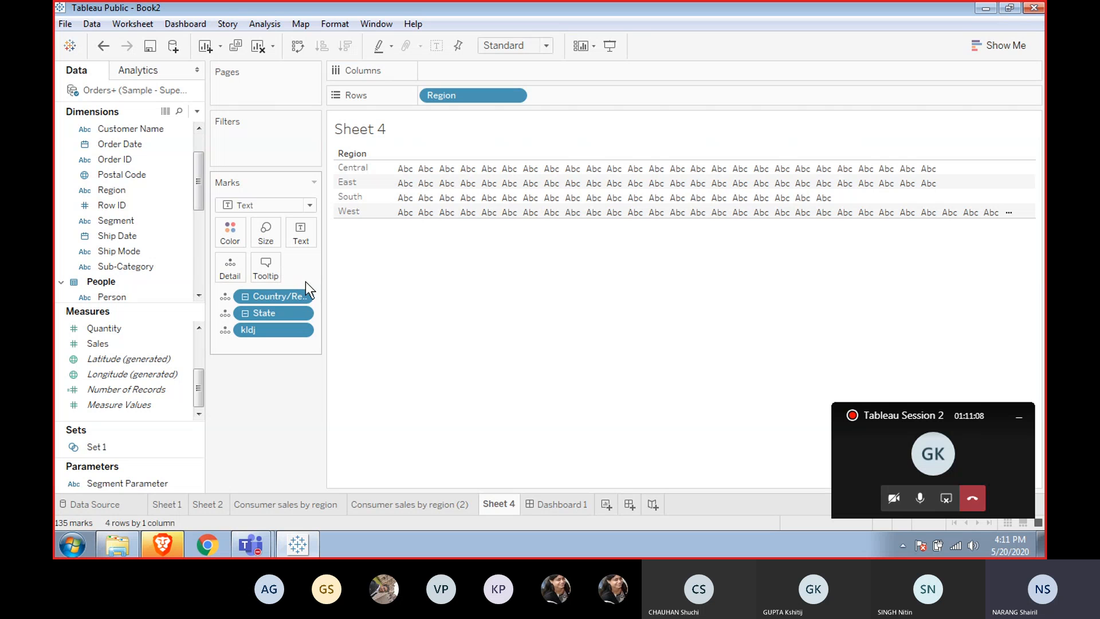
Inspect the context menus of the Region pill and a text mark.
right_click(445, 98)
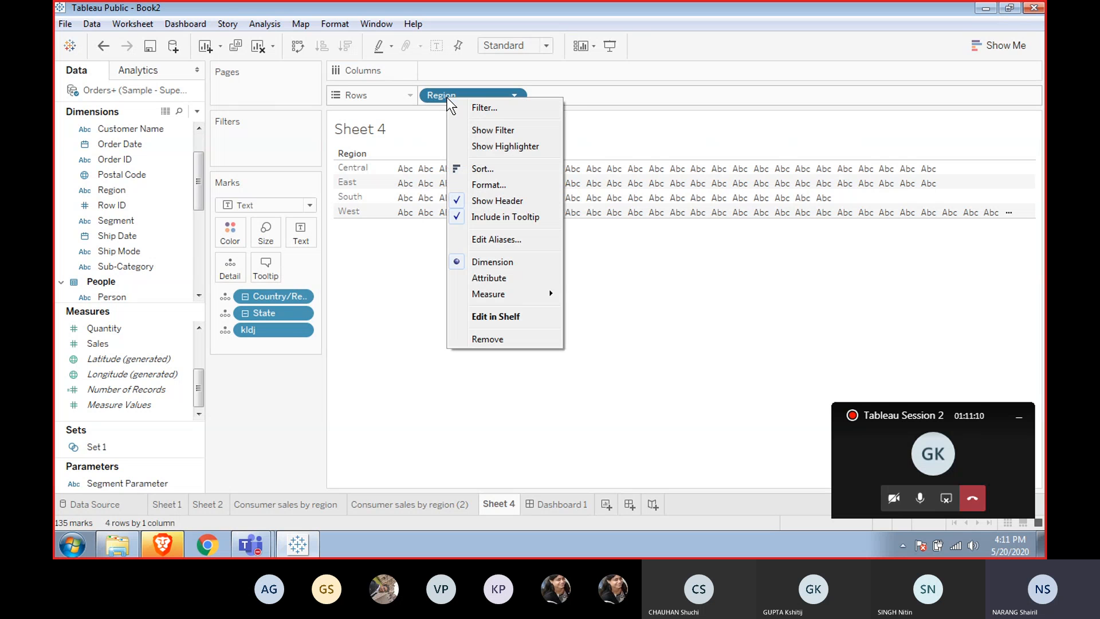
right_click(413, 171)
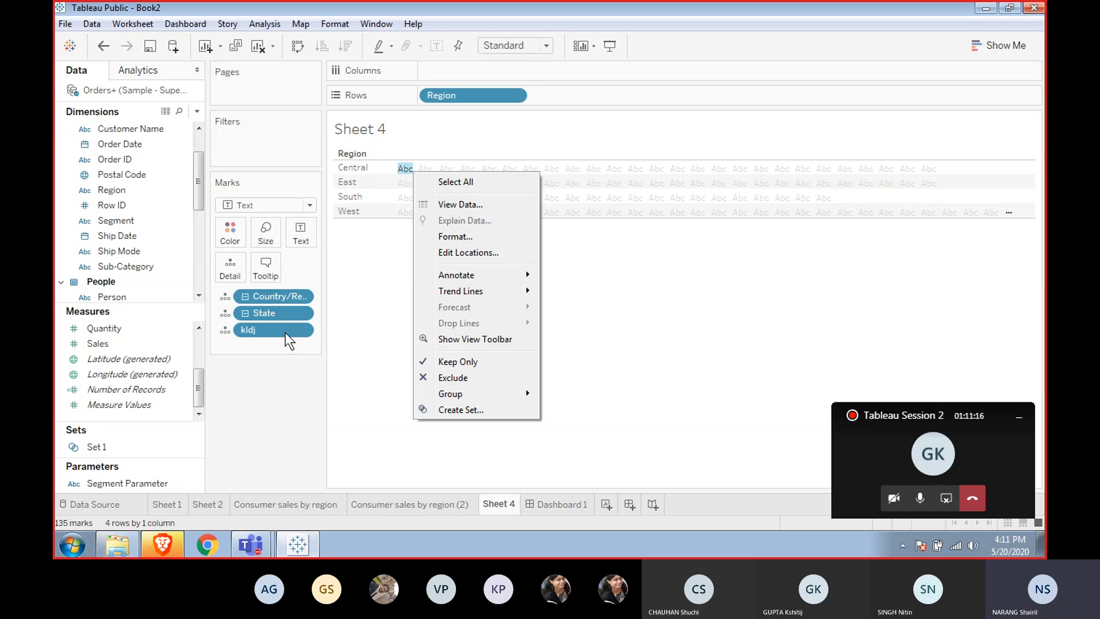
click(370, 329)
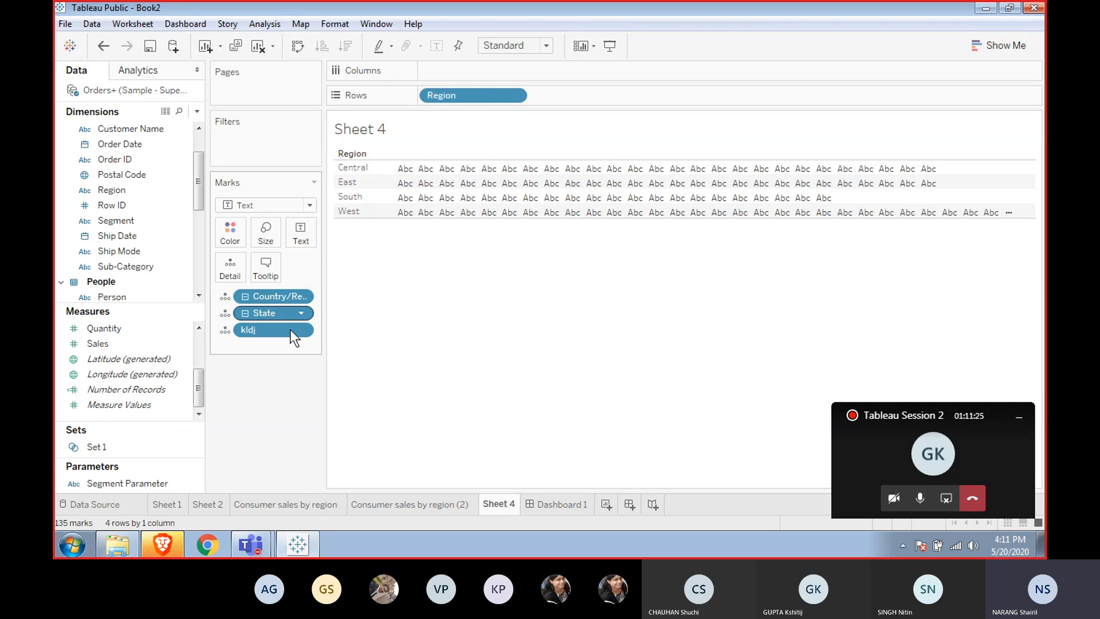
Move kldj from the Marks card to Columns, then clear the sheet.
drag(280, 331, 473, 70)
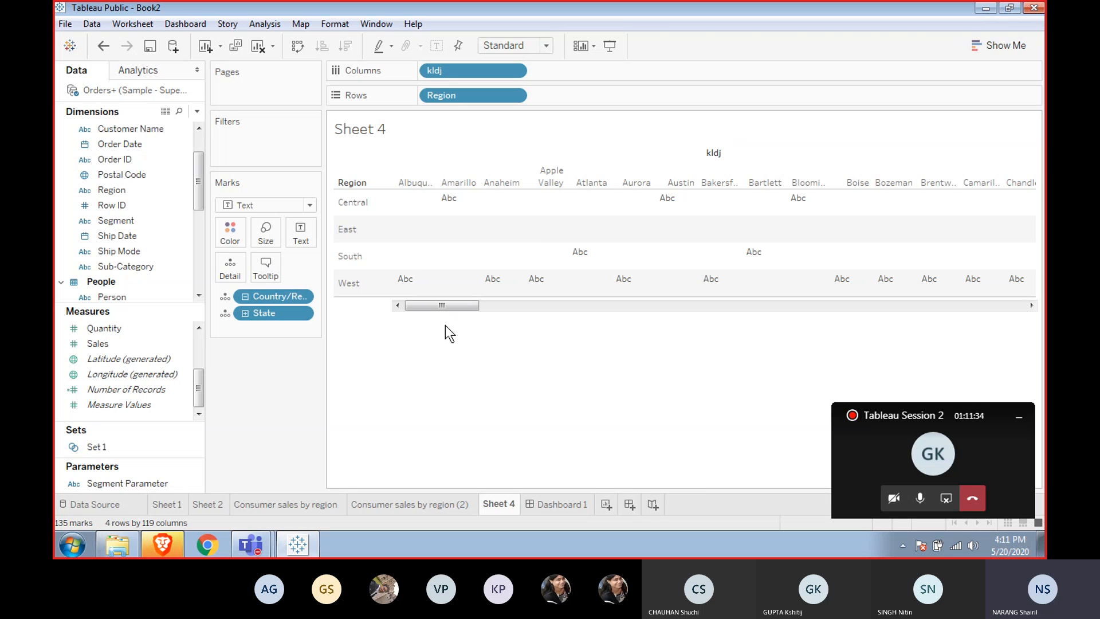
click(1008, 42)
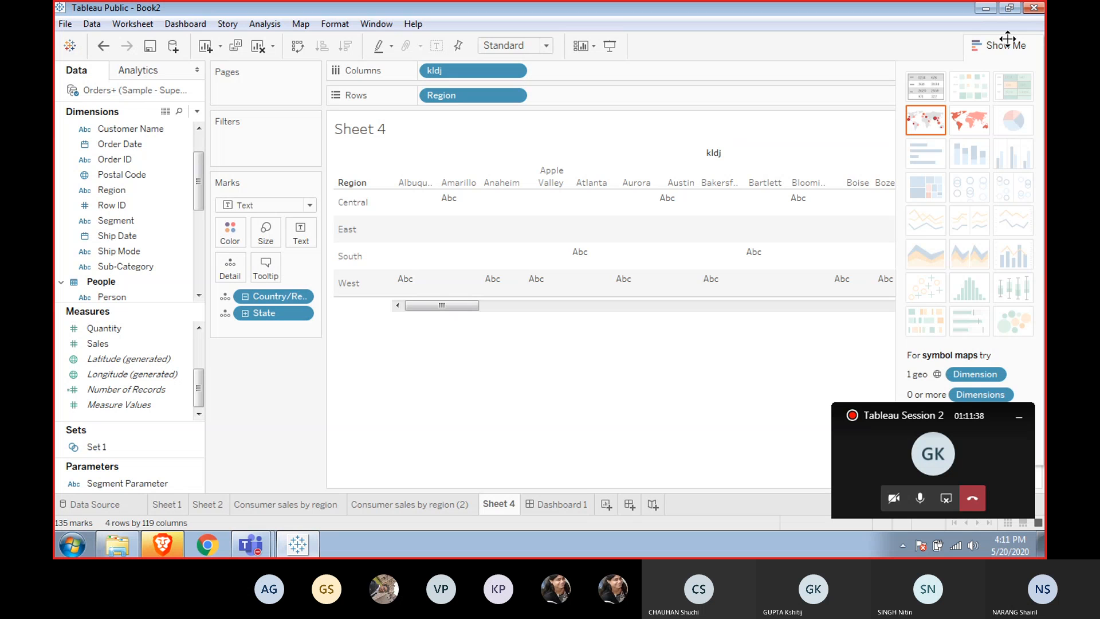
click(1008, 40)
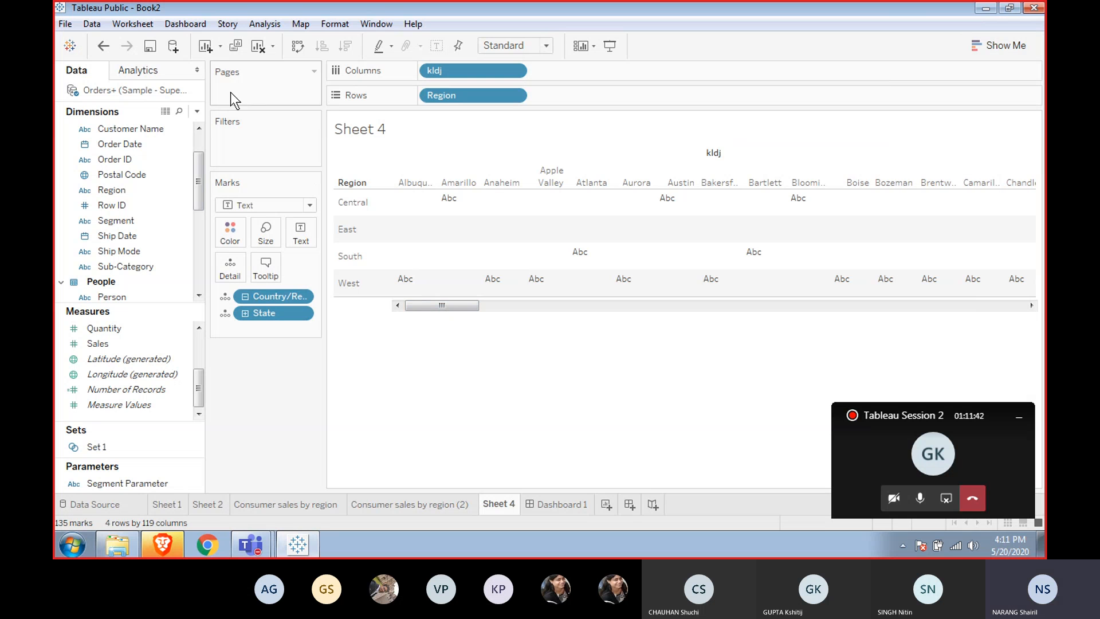
click(252, 47)
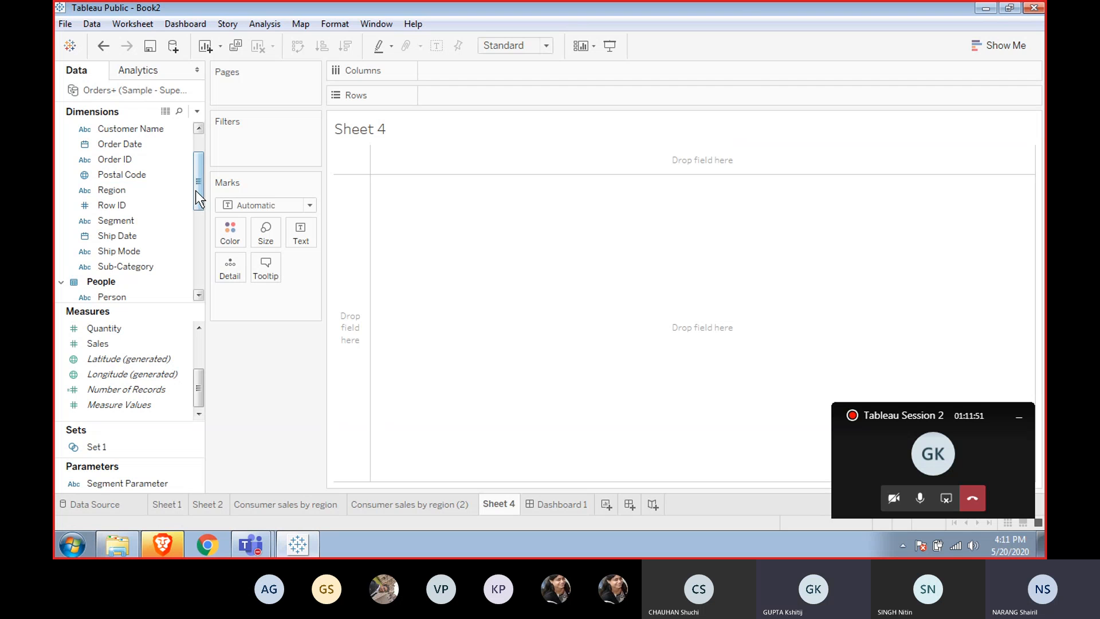
Add Region to Rows and Sub-Category to Columns on Sheet 4.
drag(197, 189, 197, 211)
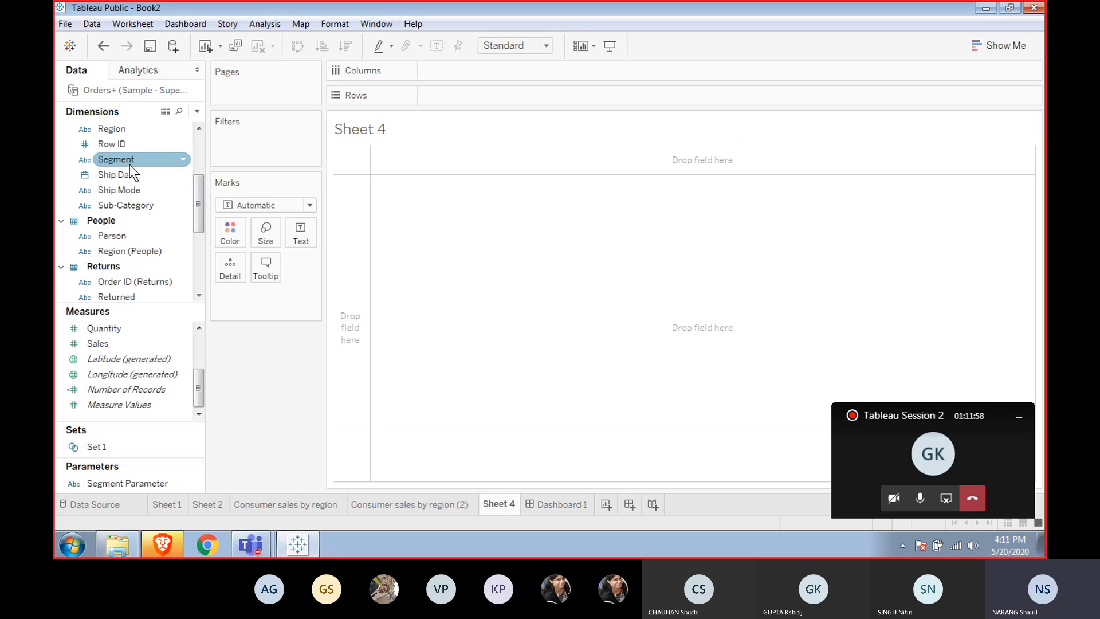
click(119, 128)
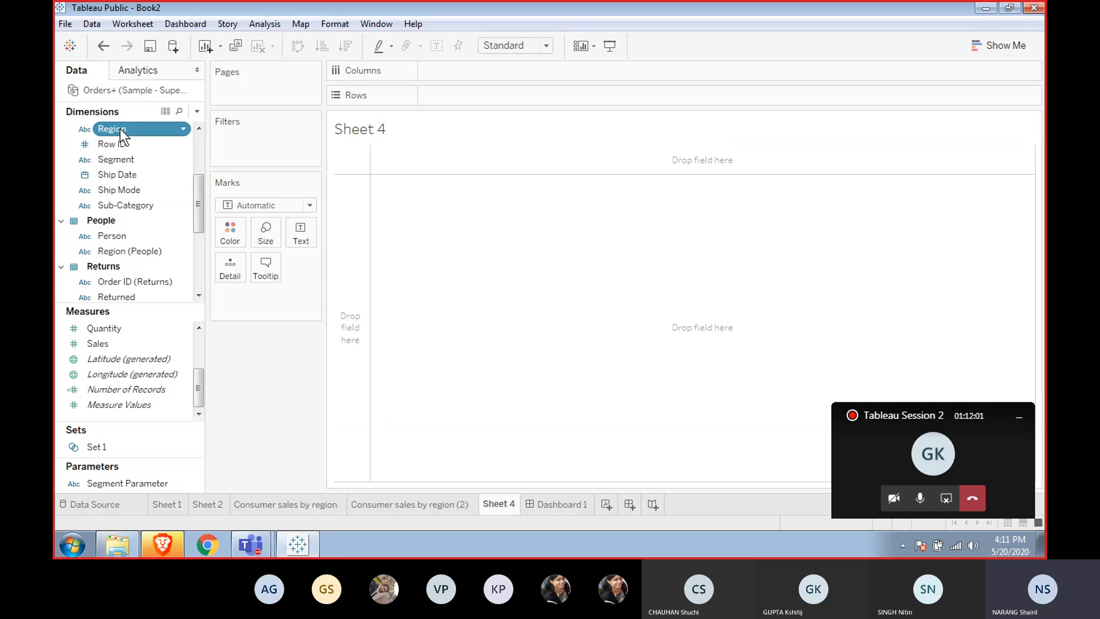
double_click(119, 128)
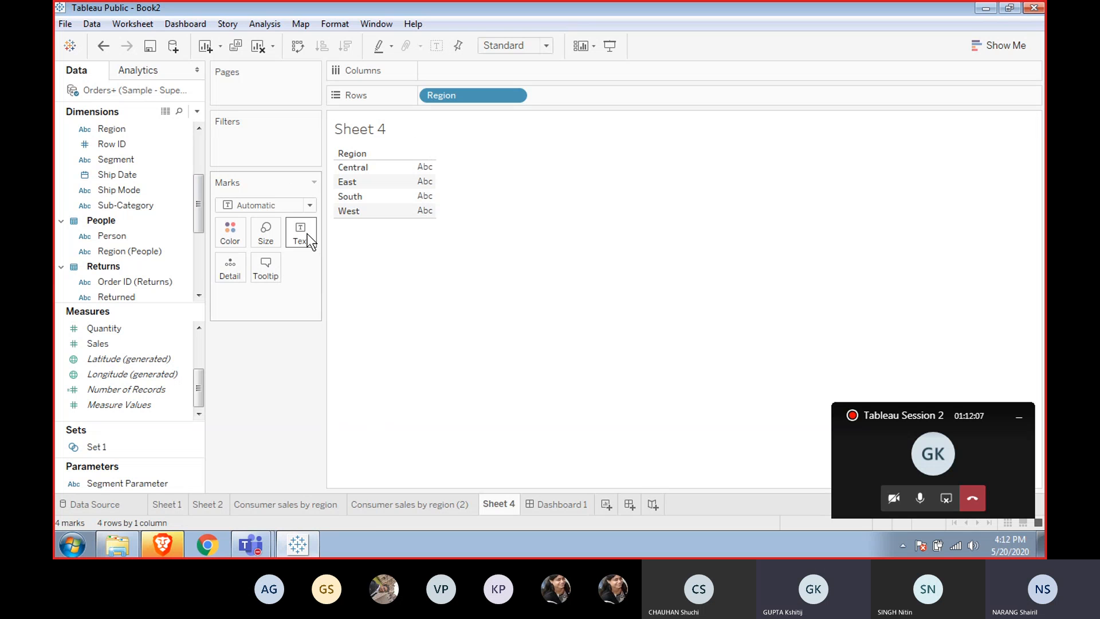
click(139, 238)
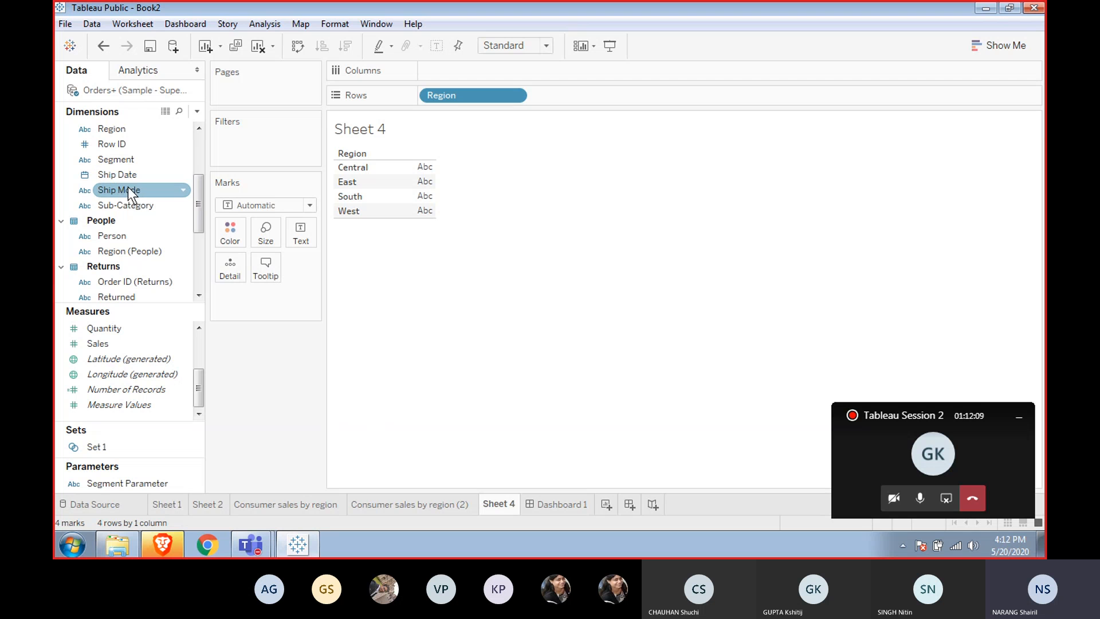
double_click(114, 204)
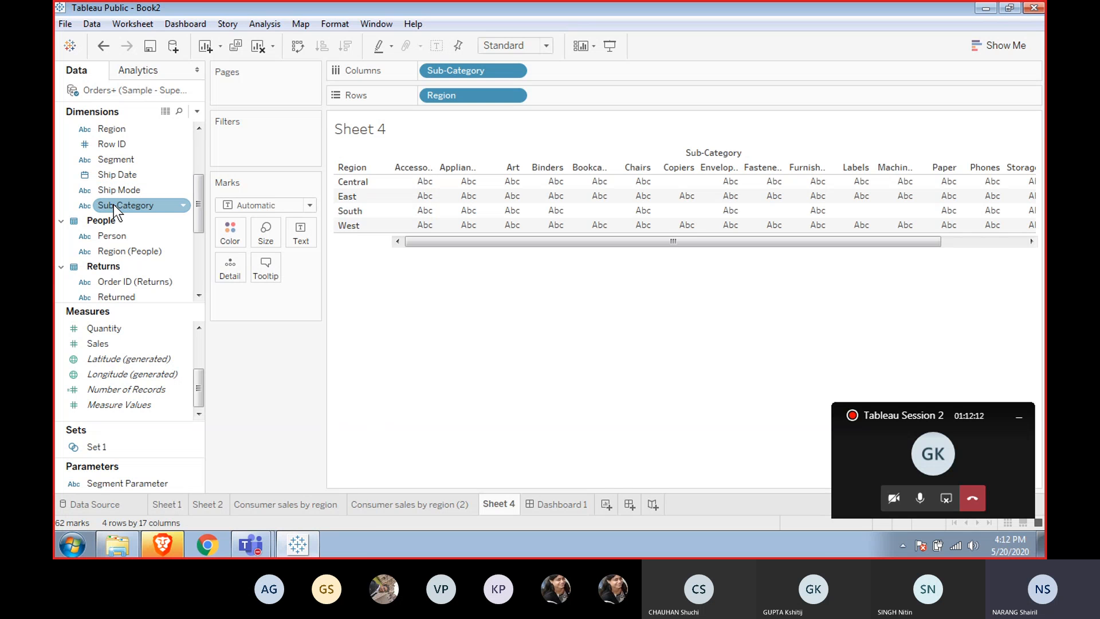
Set the mark type to Text and open the Text mark settings.
click(310, 206)
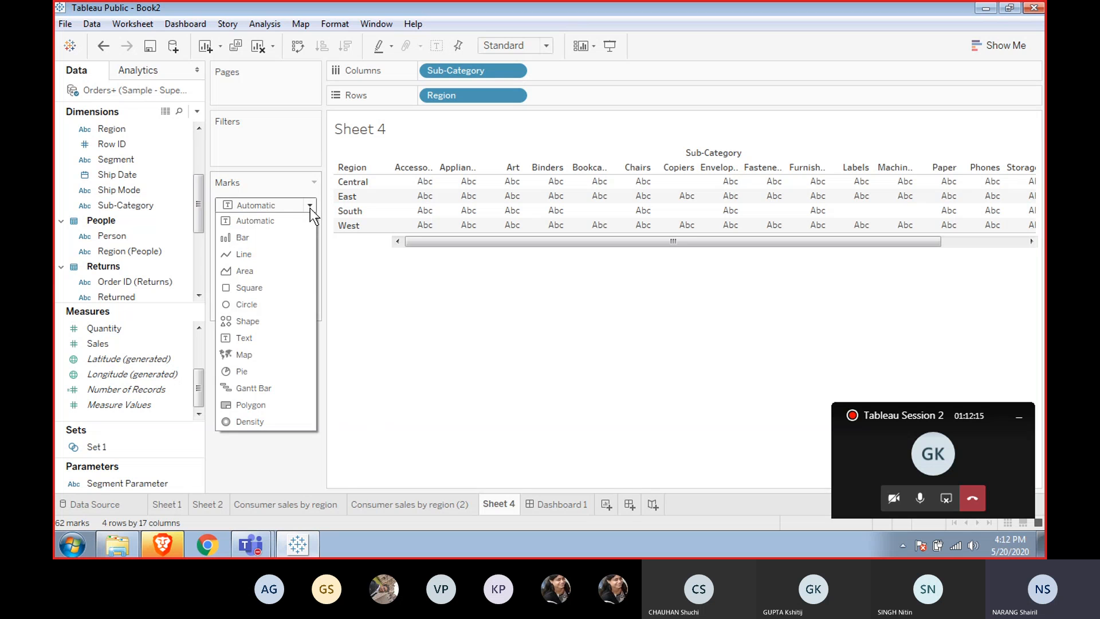
click(252, 344)
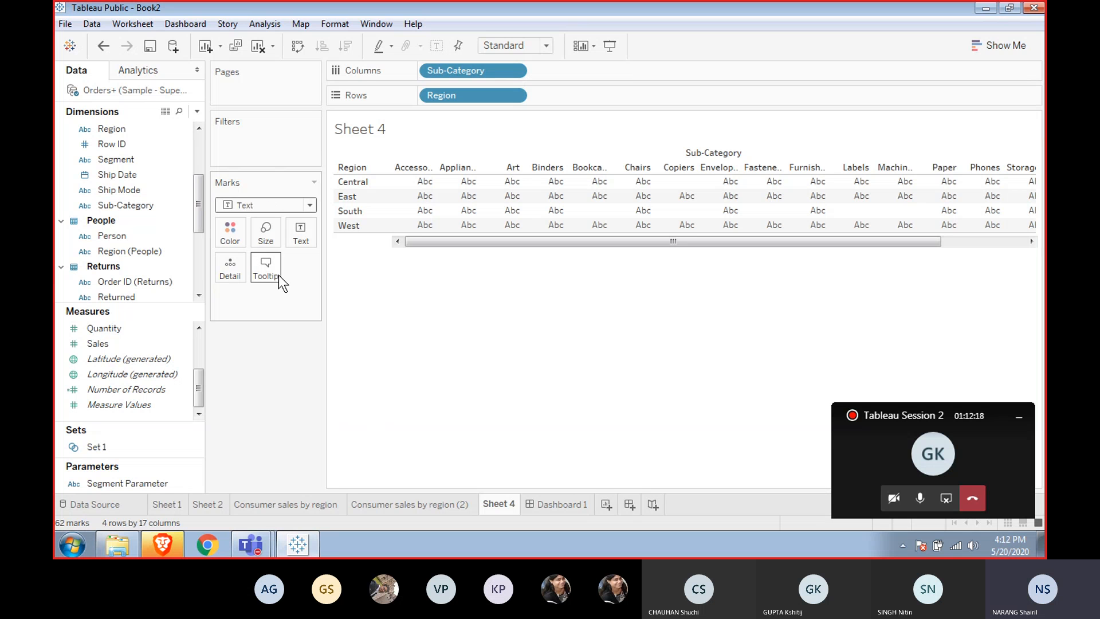
click(308, 233)
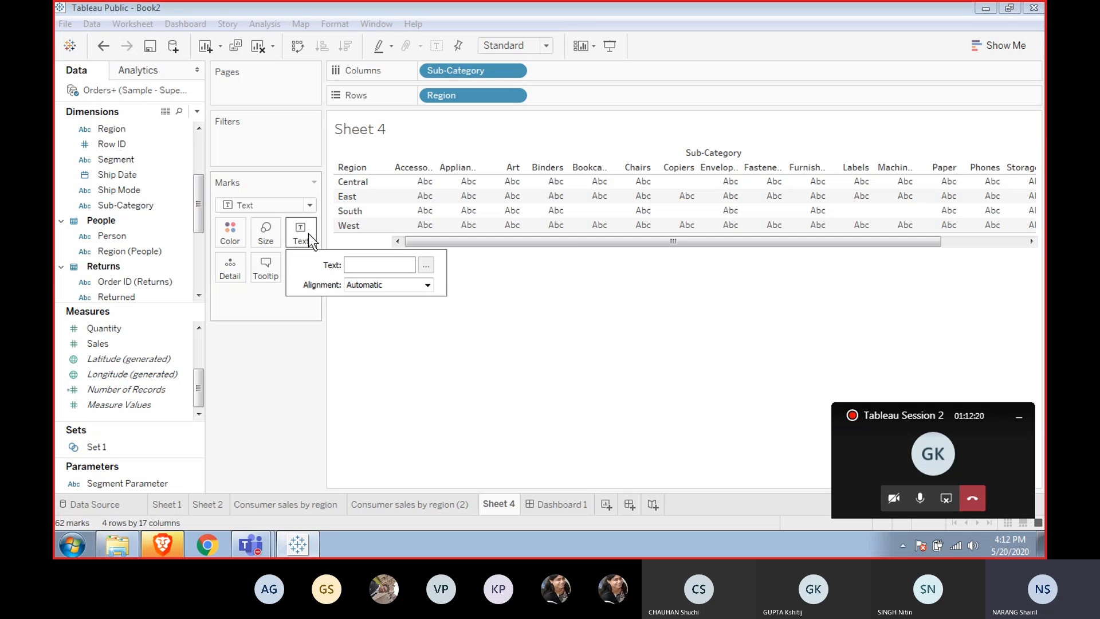
click(308, 232)
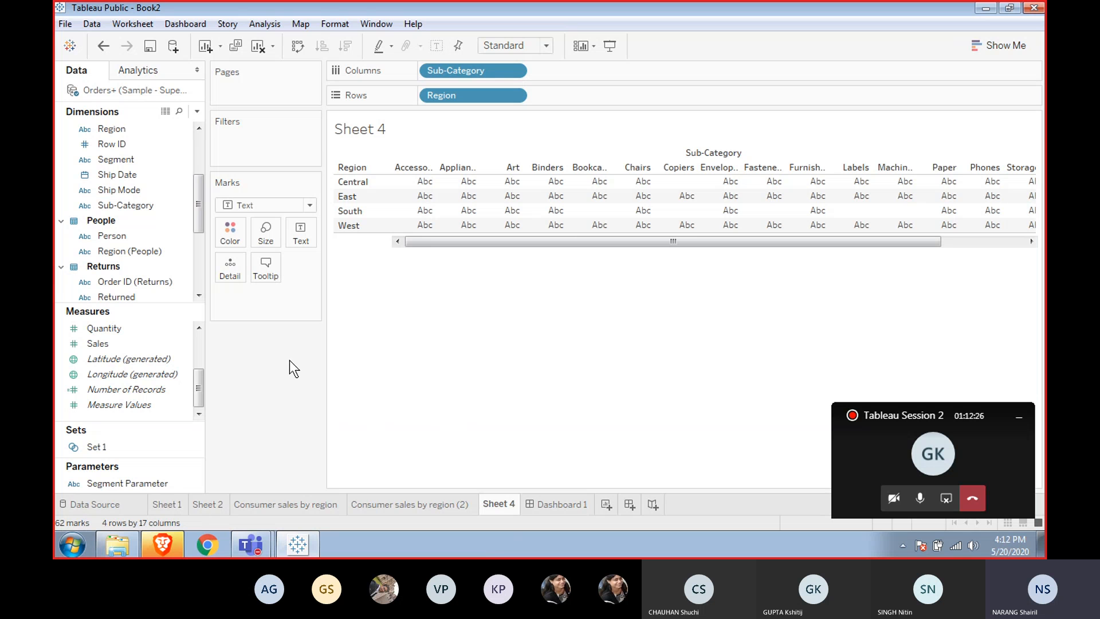
drag(173, 331, 230, 267)
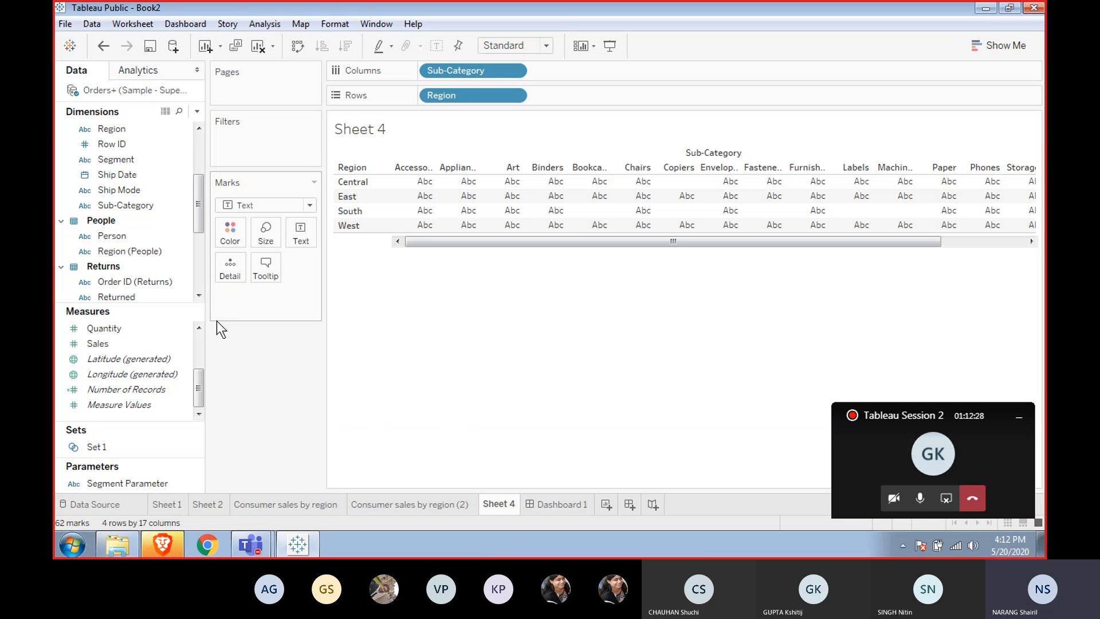
drag(197, 386, 199, 352)
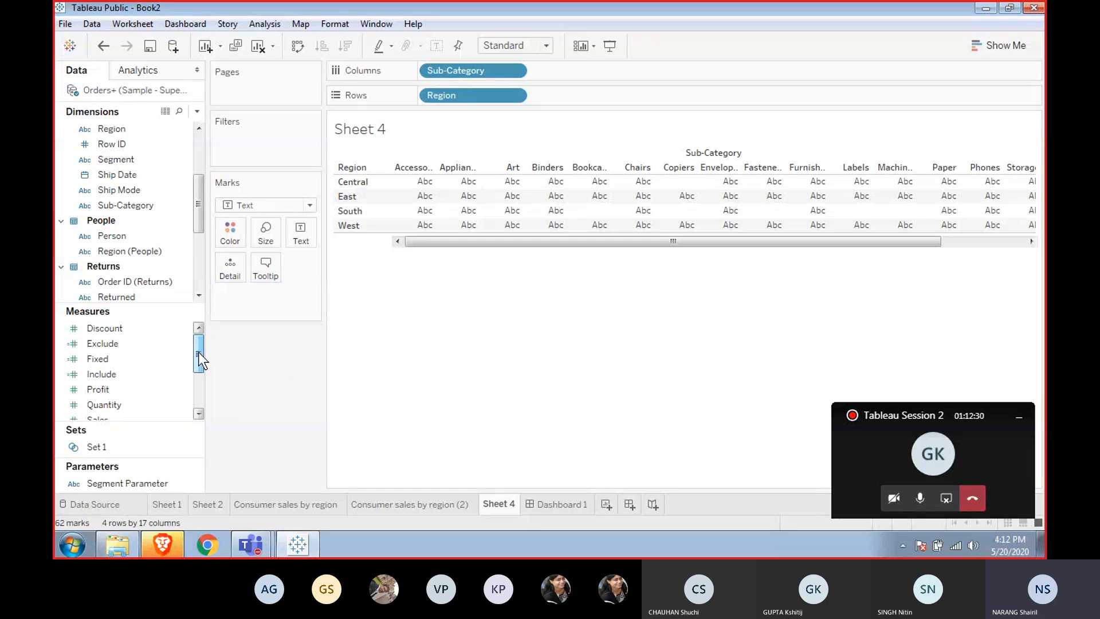
Add the Consumer sales by region (2) sheet to Dashboard 1 below the Home Office Sales by Region chart.
click(407, 504)
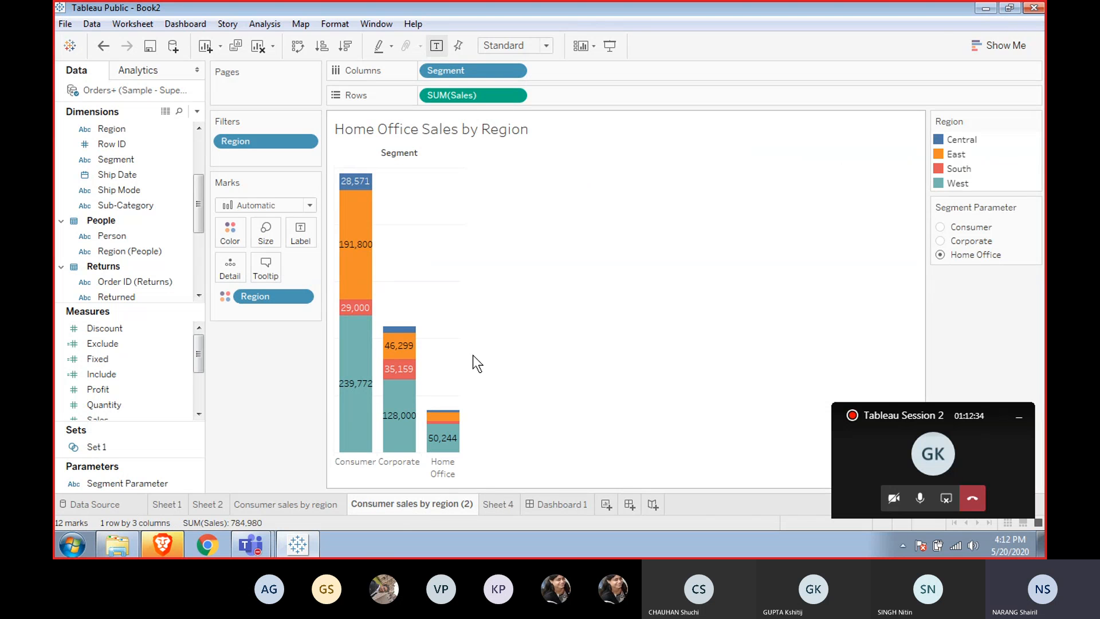
click(559, 500)
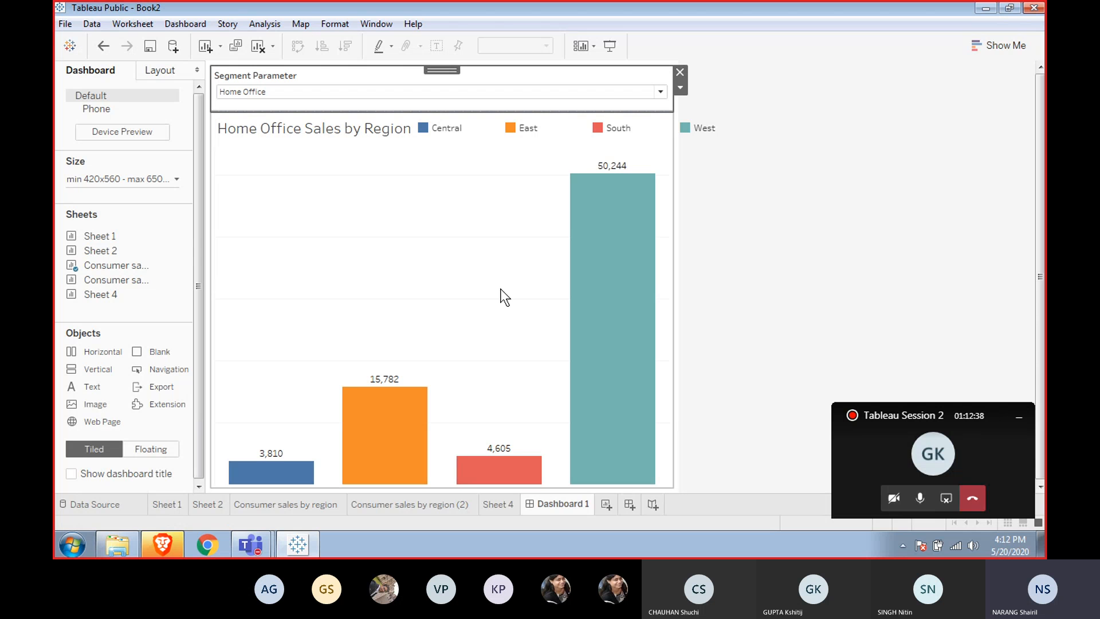
mouse_move(89, 280)
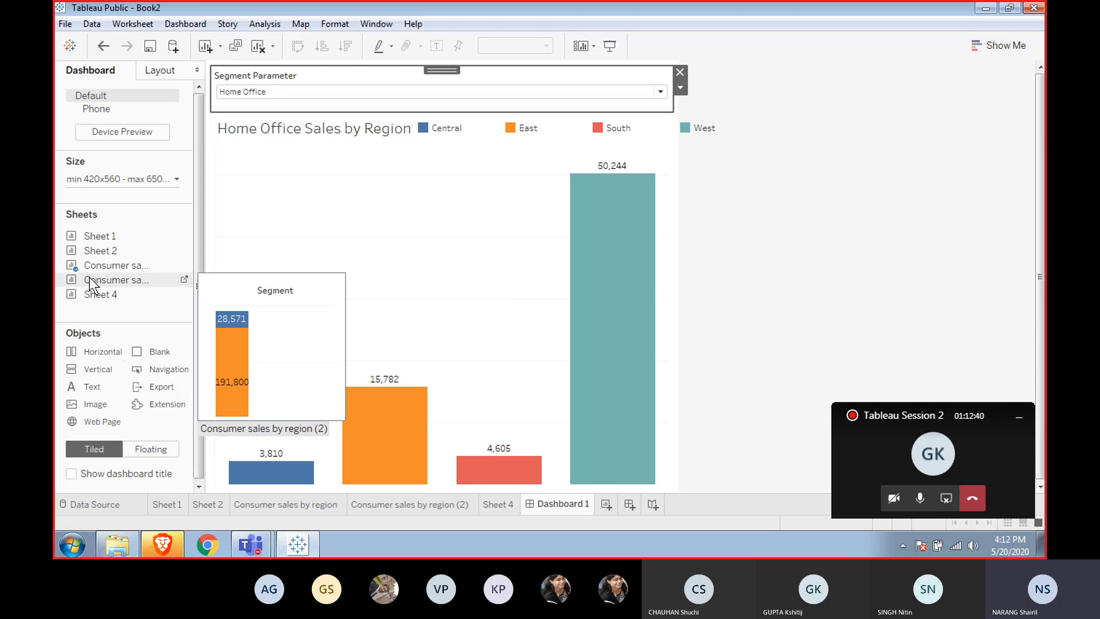
drag(90, 278, 308, 261)
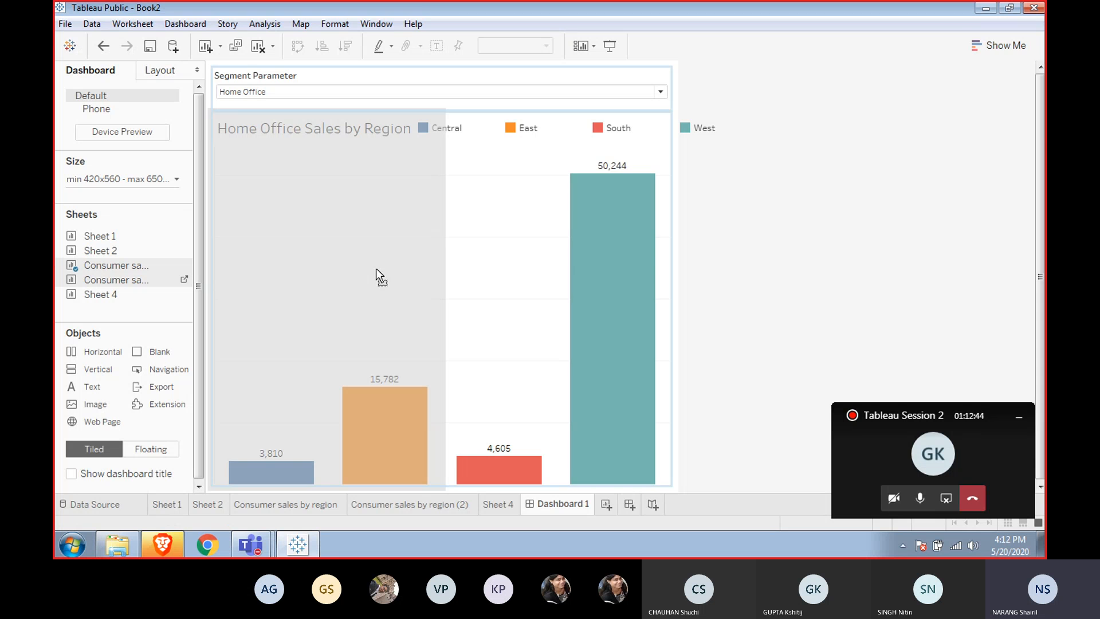
drag(376, 268, 490, 289)
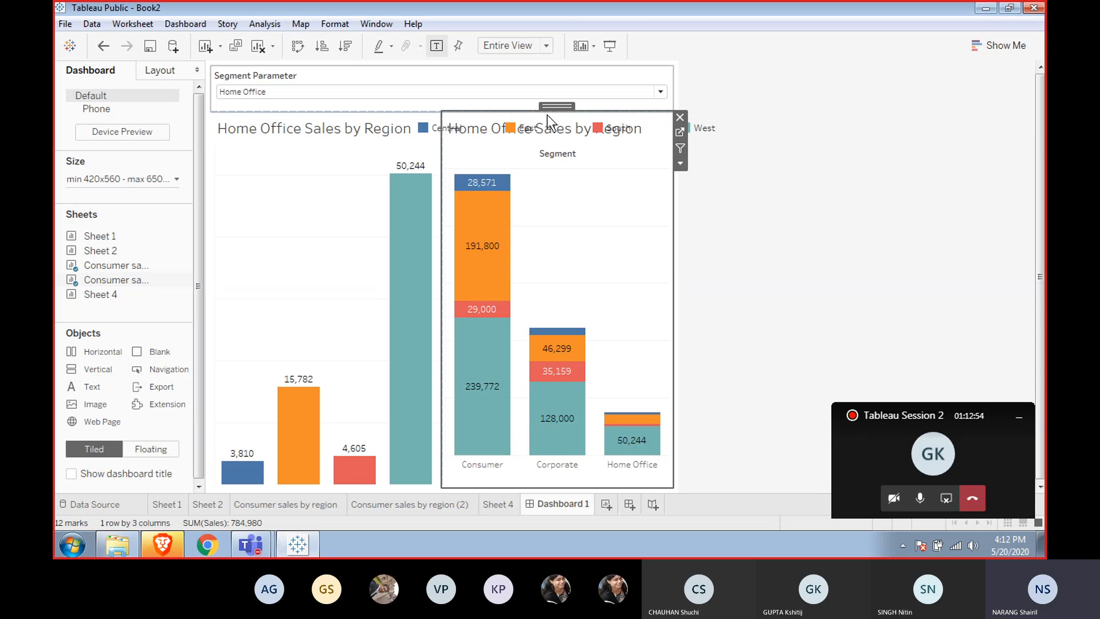
drag(547, 115, 410, 445)
mouse_move(411, 445)
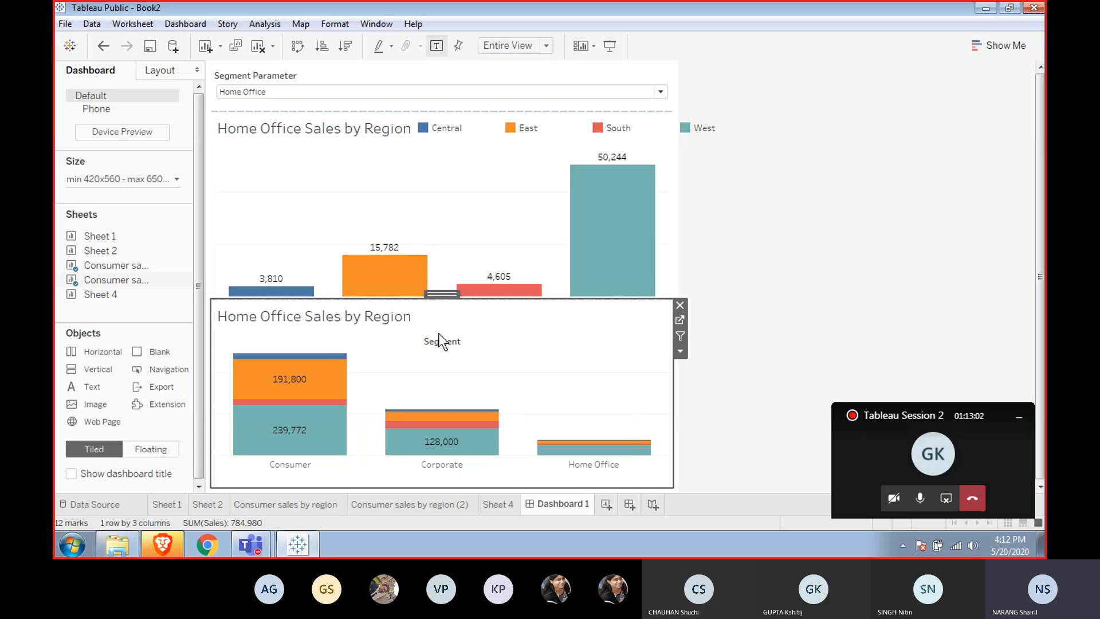
Hide the stacked segment chart's title and inspect the context menus of its header and view.
right_click(442, 313)
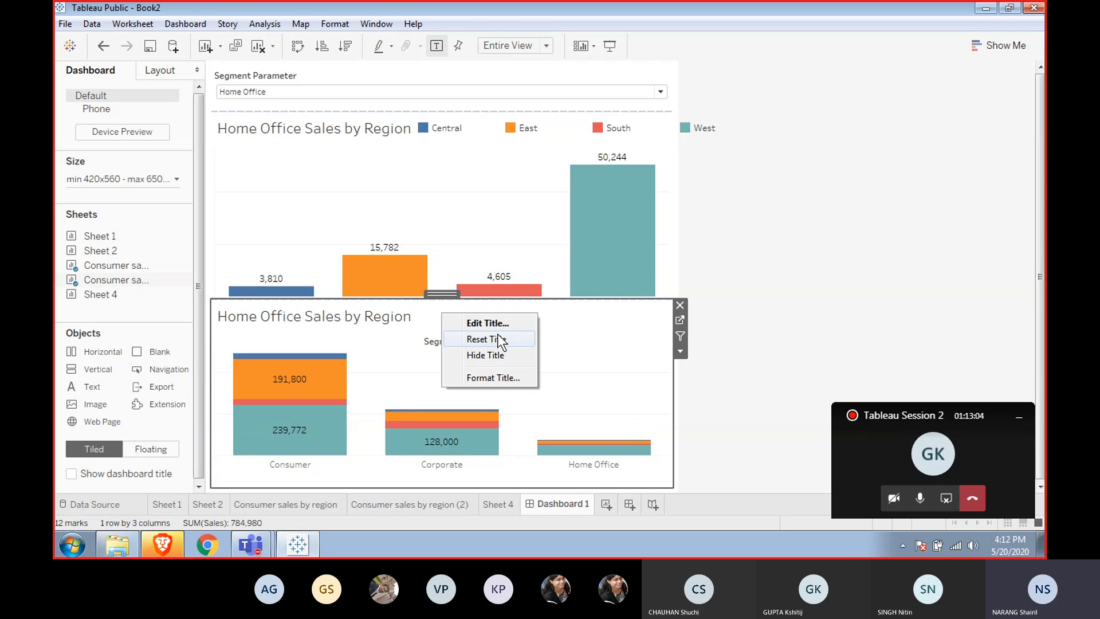
click(479, 353)
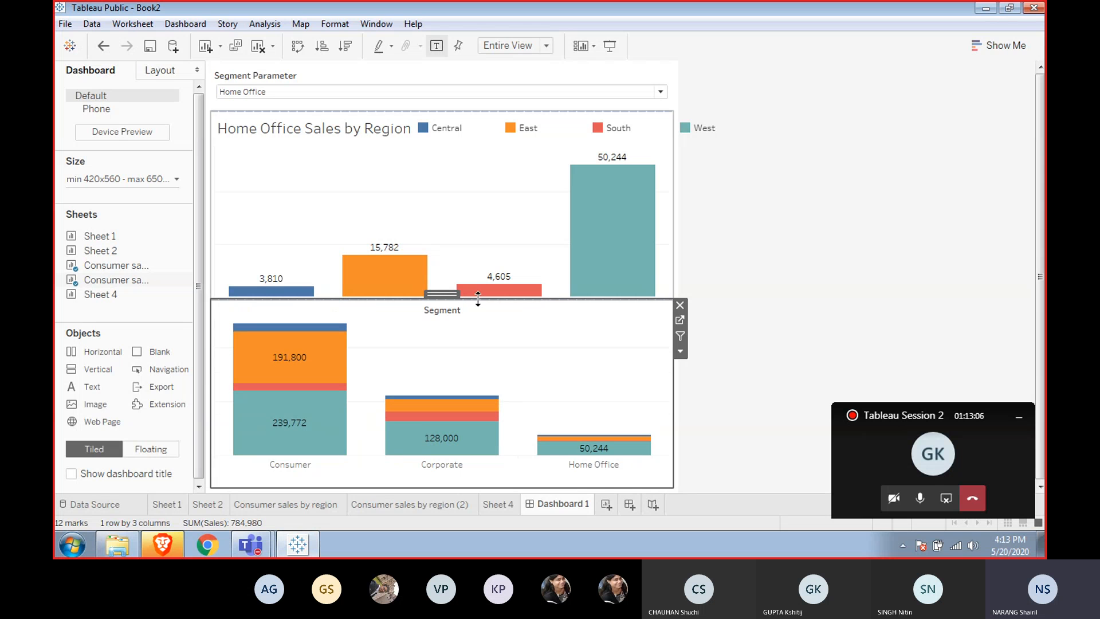
right_click(441, 311)
click(478, 377)
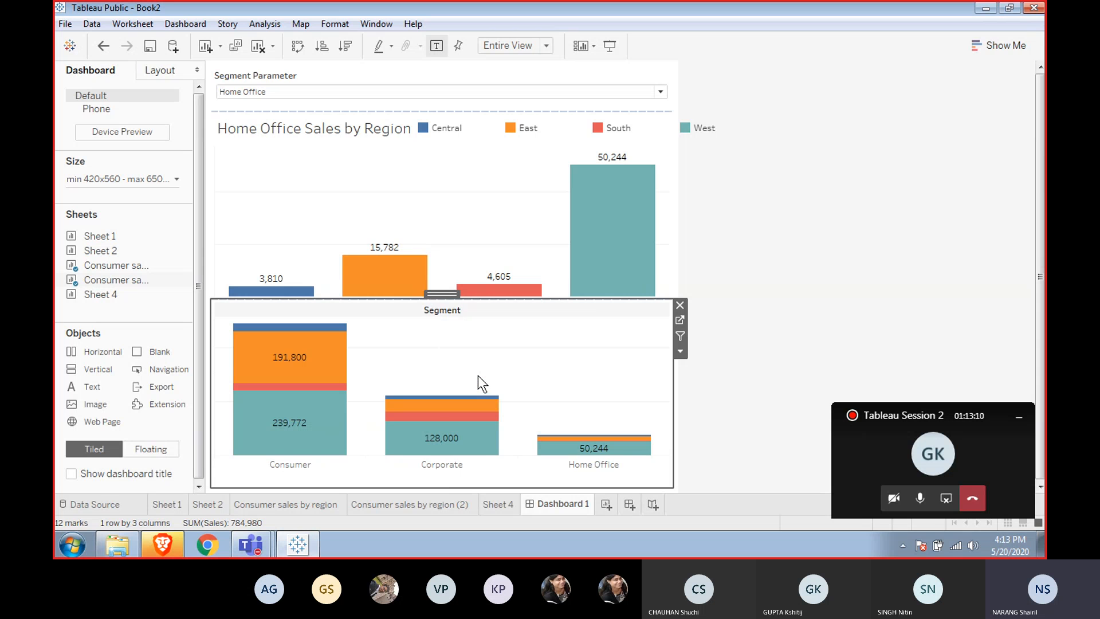
right_click(465, 311)
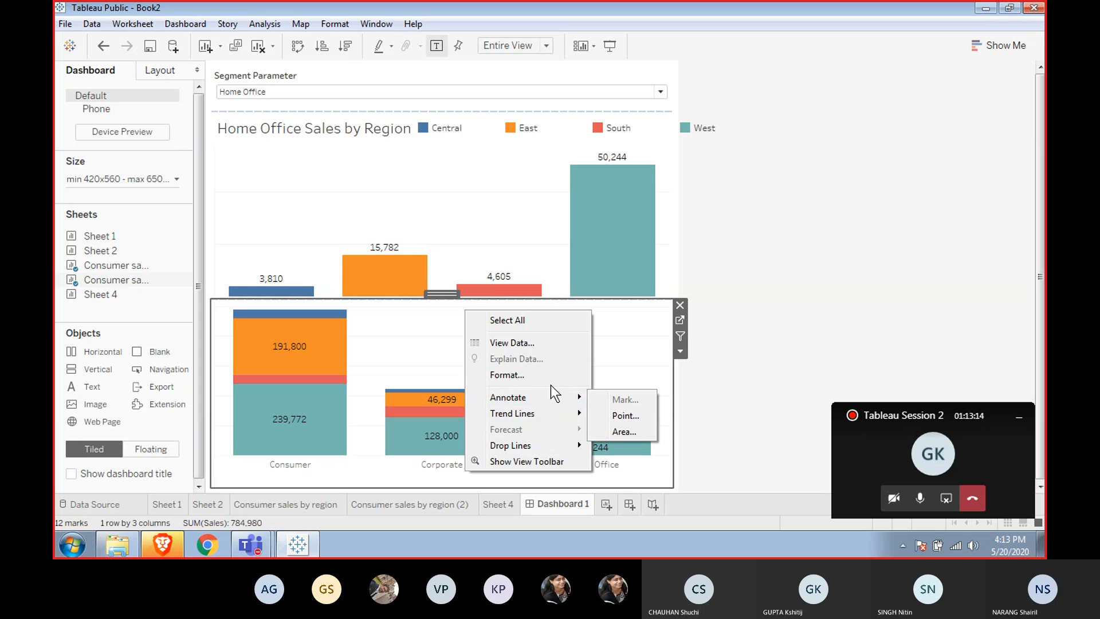
click(618, 370)
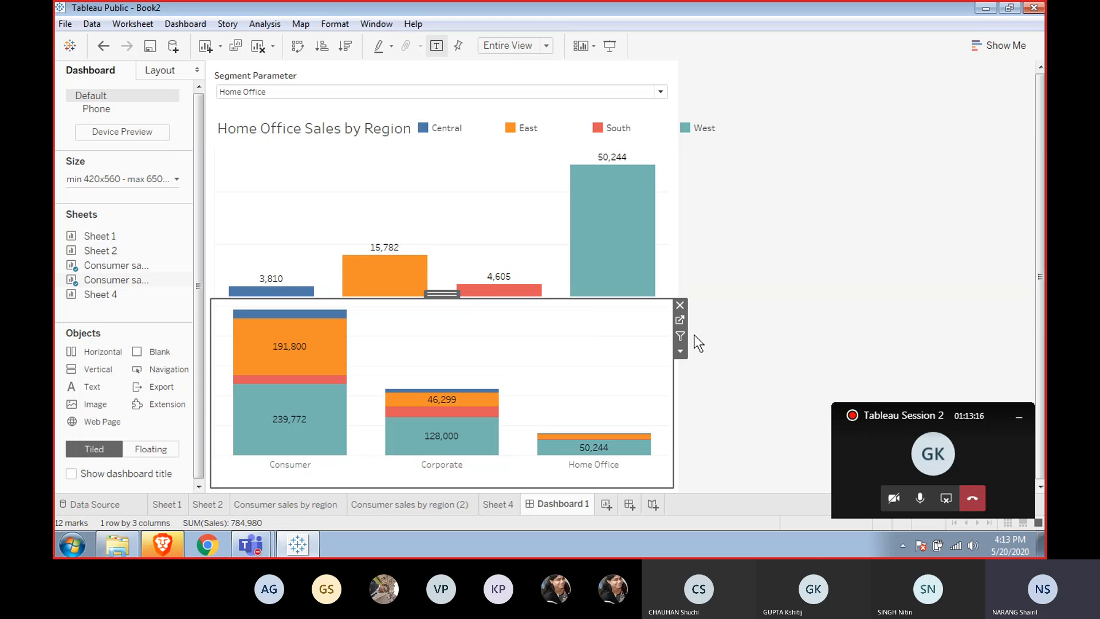
Set the stacked segment chart's fit to Standard.
click(680, 350)
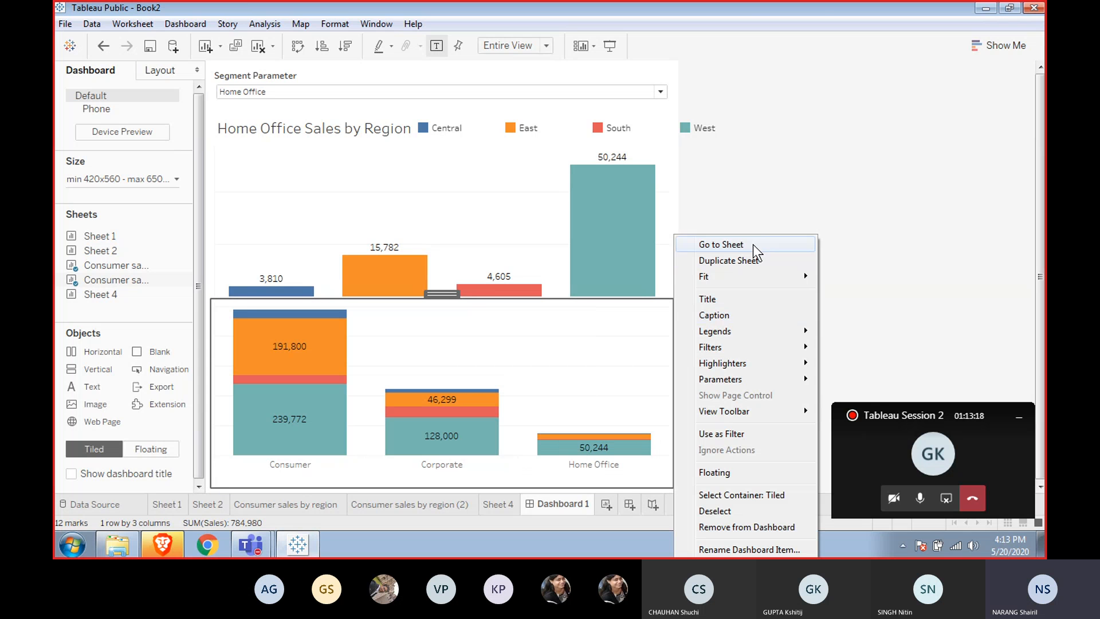
mouse_move(754, 278)
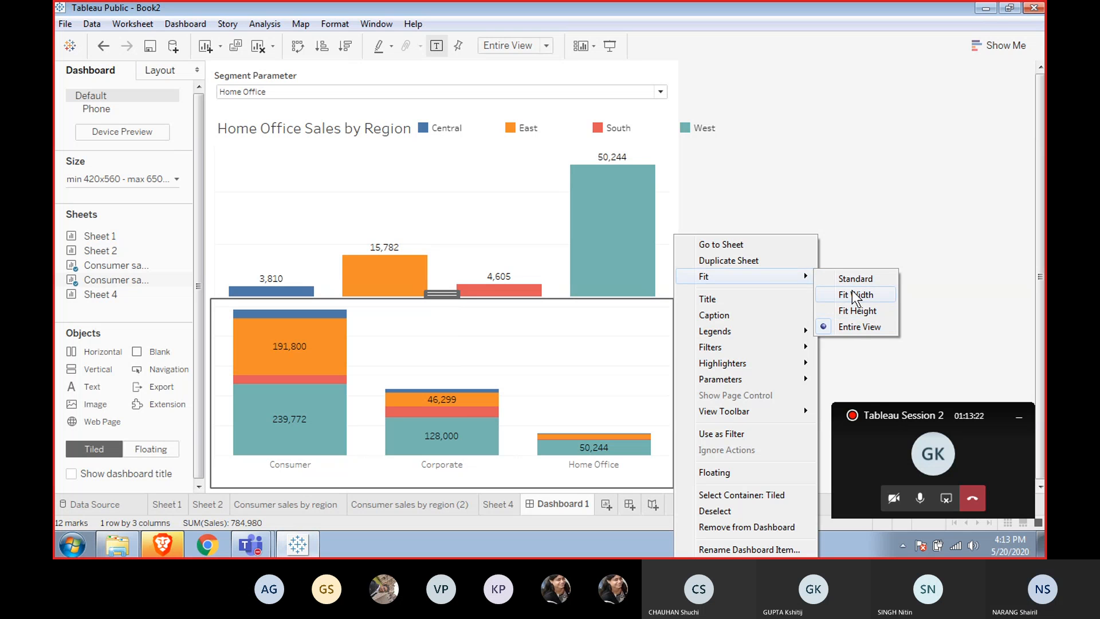
click(858, 275)
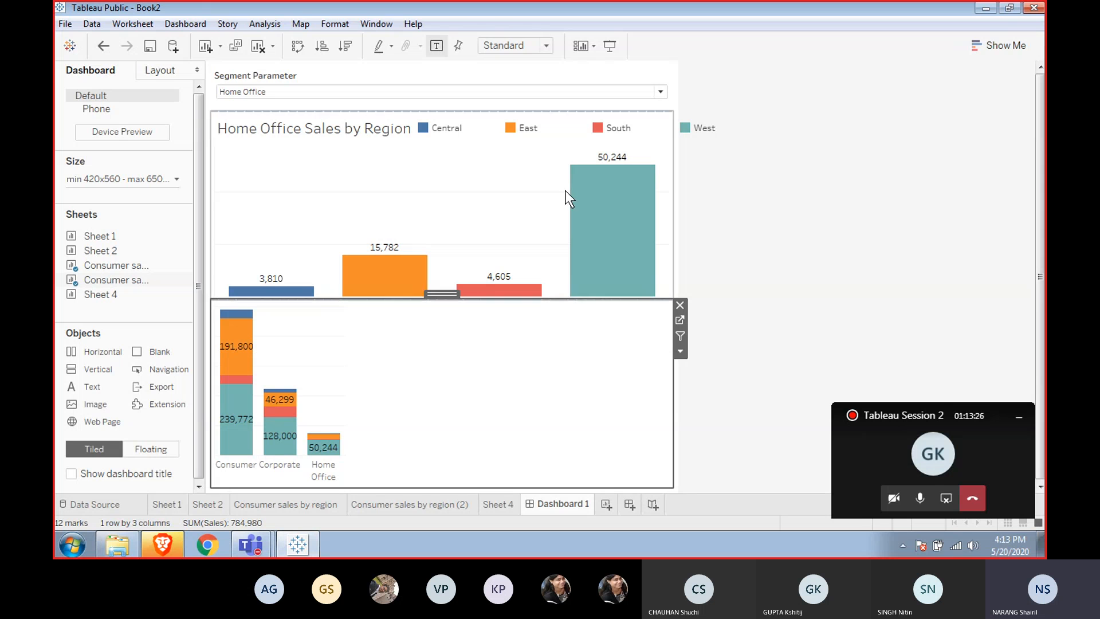
Set the Home Office Sales by Region chart's fit to Standard.
click(532, 208)
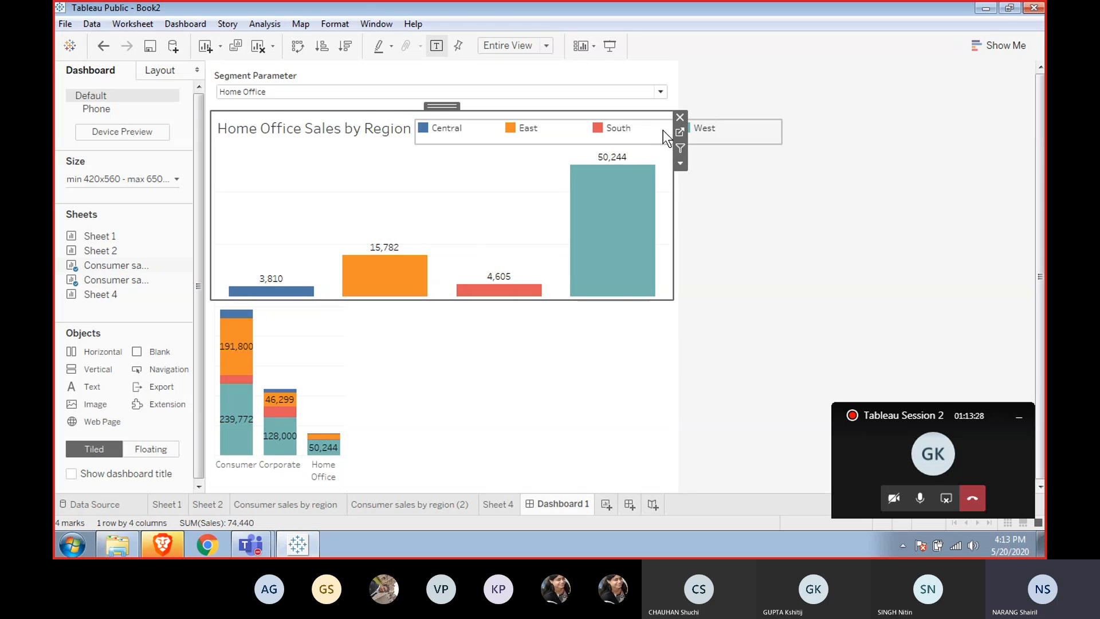
click(680, 163)
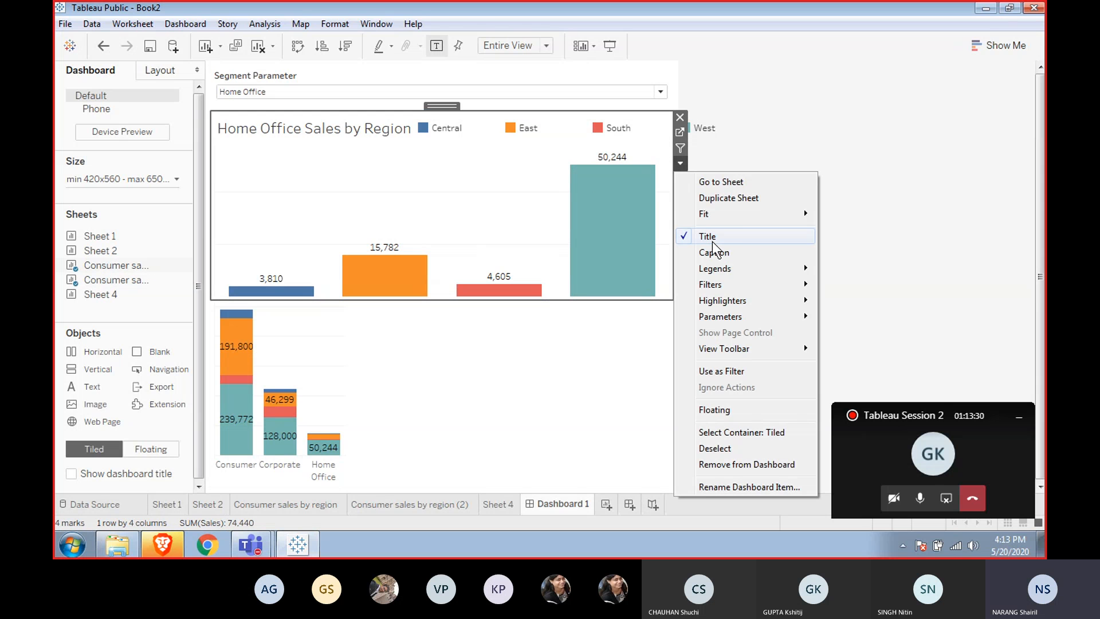
mouse_move(740, 218)
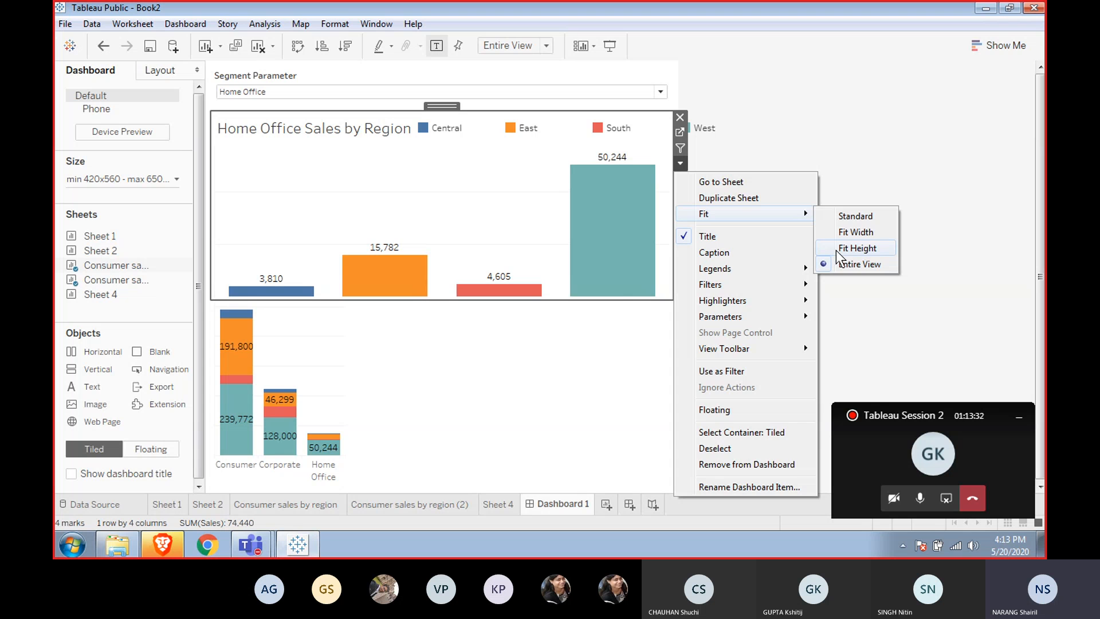
click(848, 215)
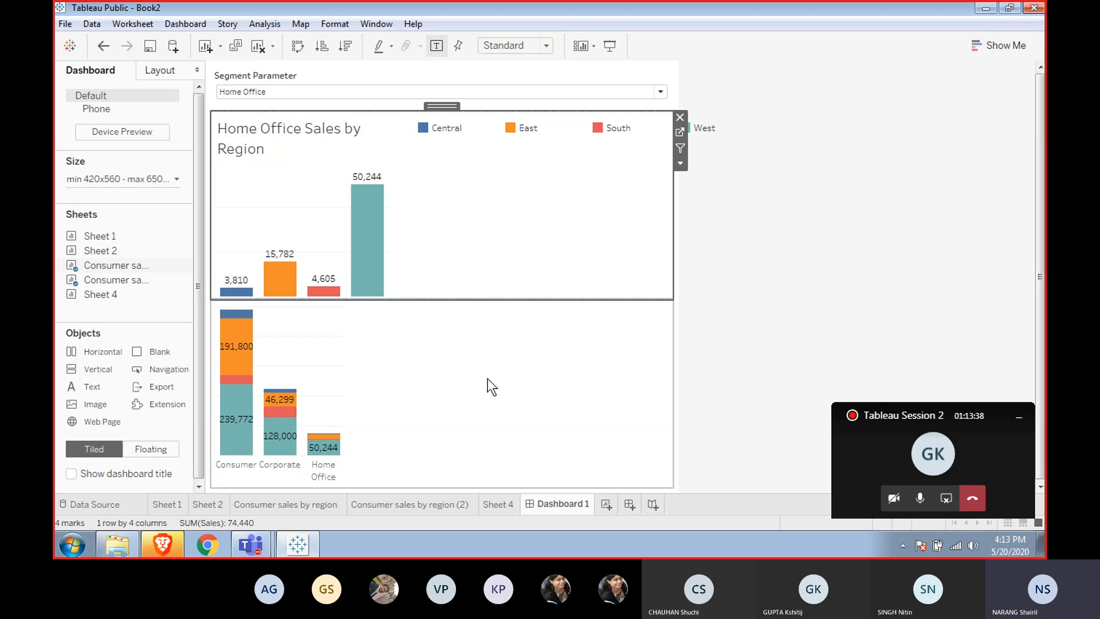
Move the stacked segment chart beside the Home Office Sales by Region chart on the dashboard.
click(480, 346)
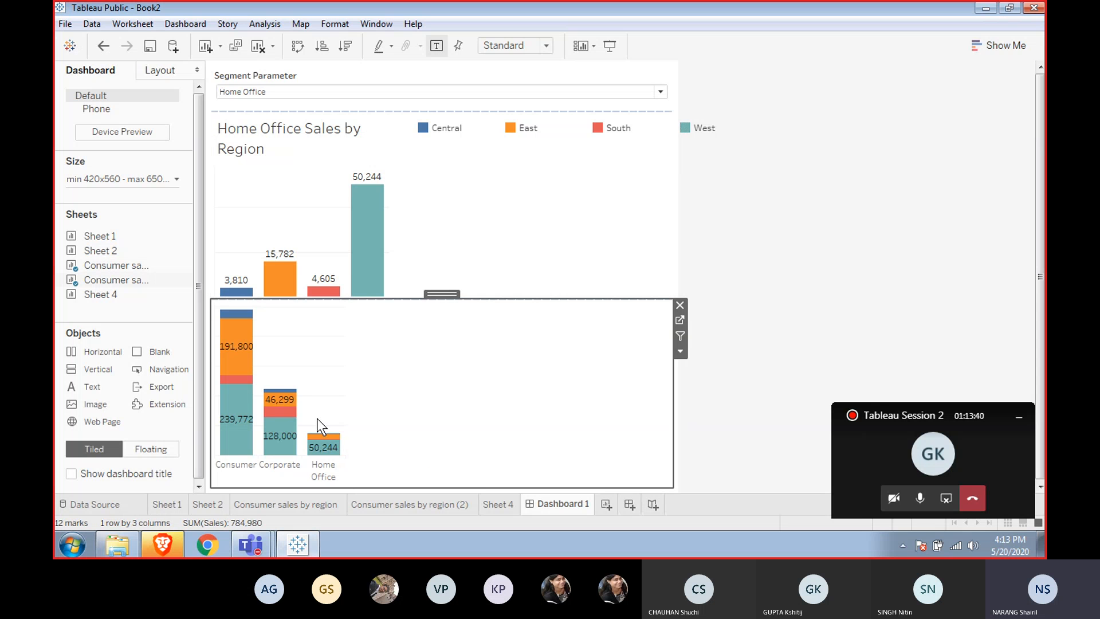
mouse_move(293, 413)
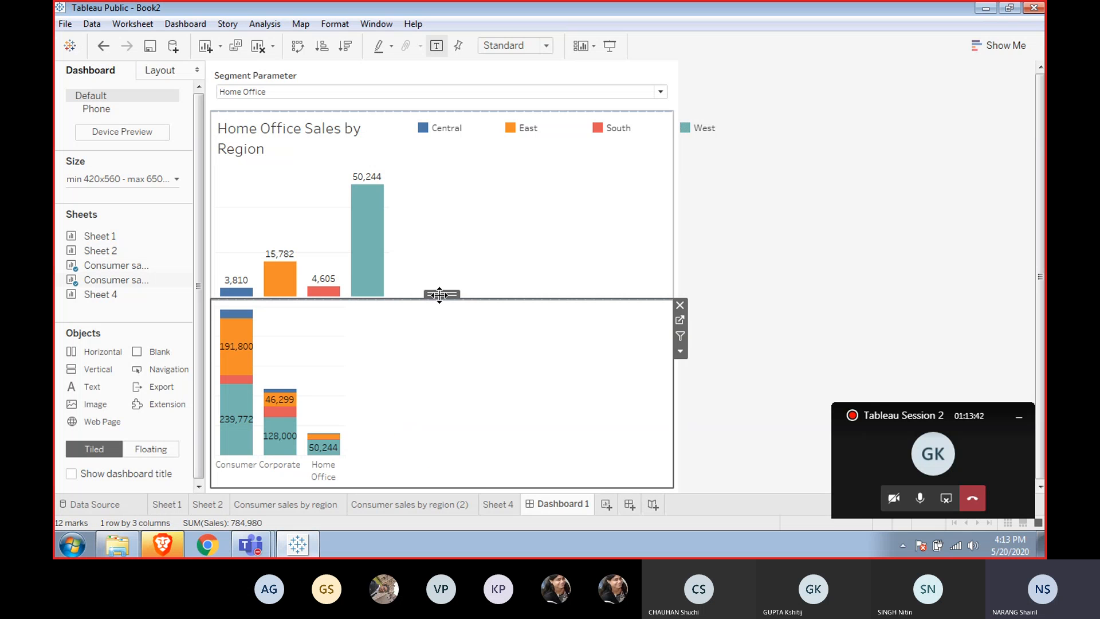
drag(440, 293, 541, 220)
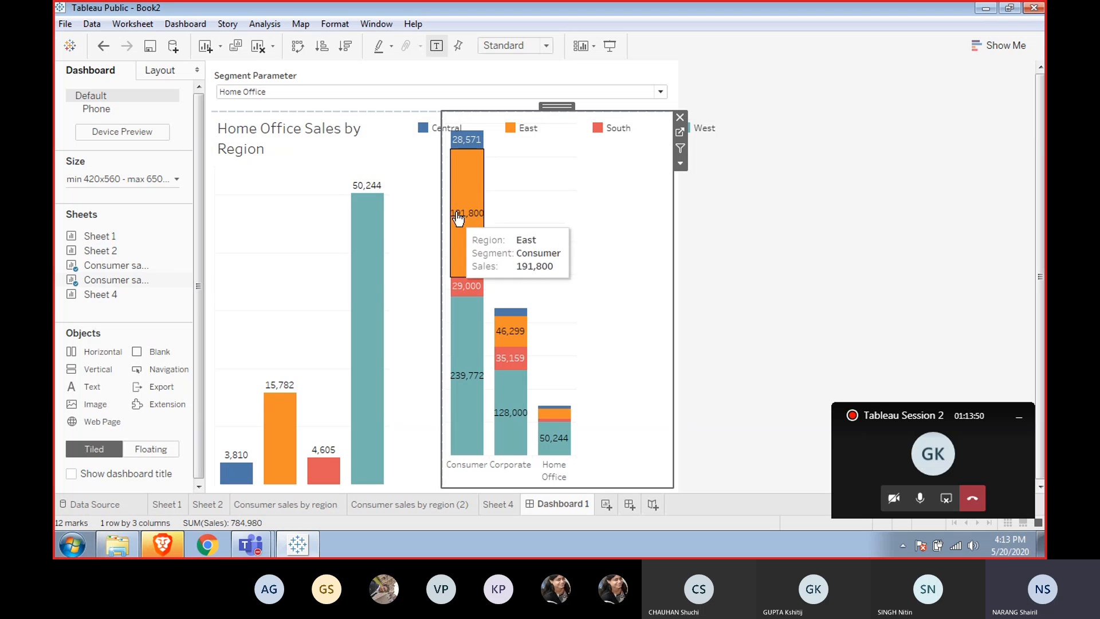
Inspect the region color legend overlapping the stacked segment chart.
click(541, 125)
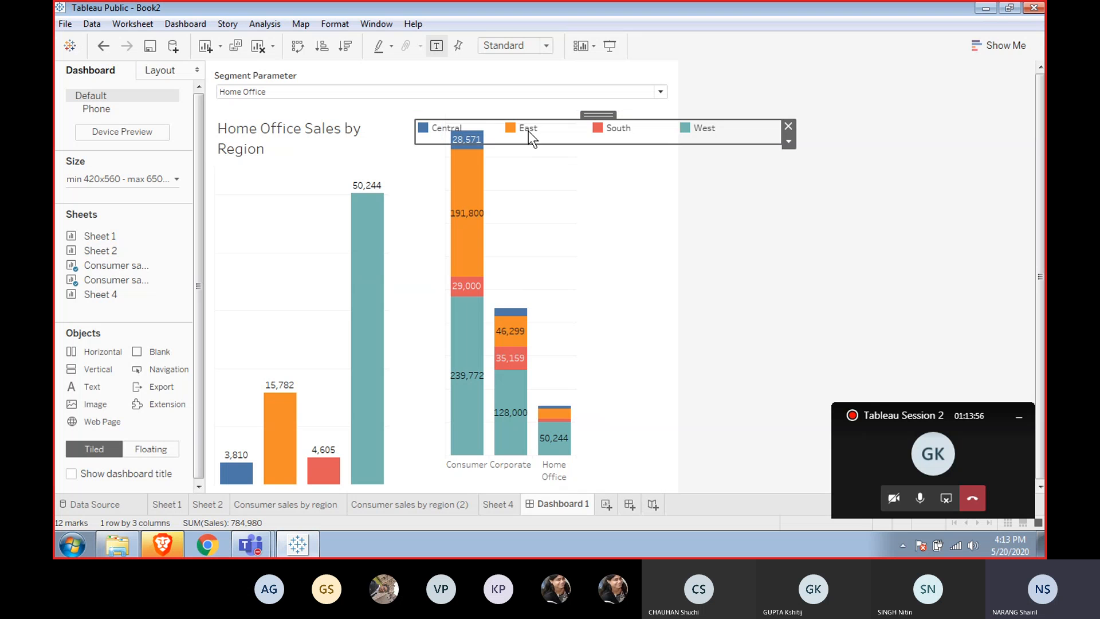
click(559, 150)
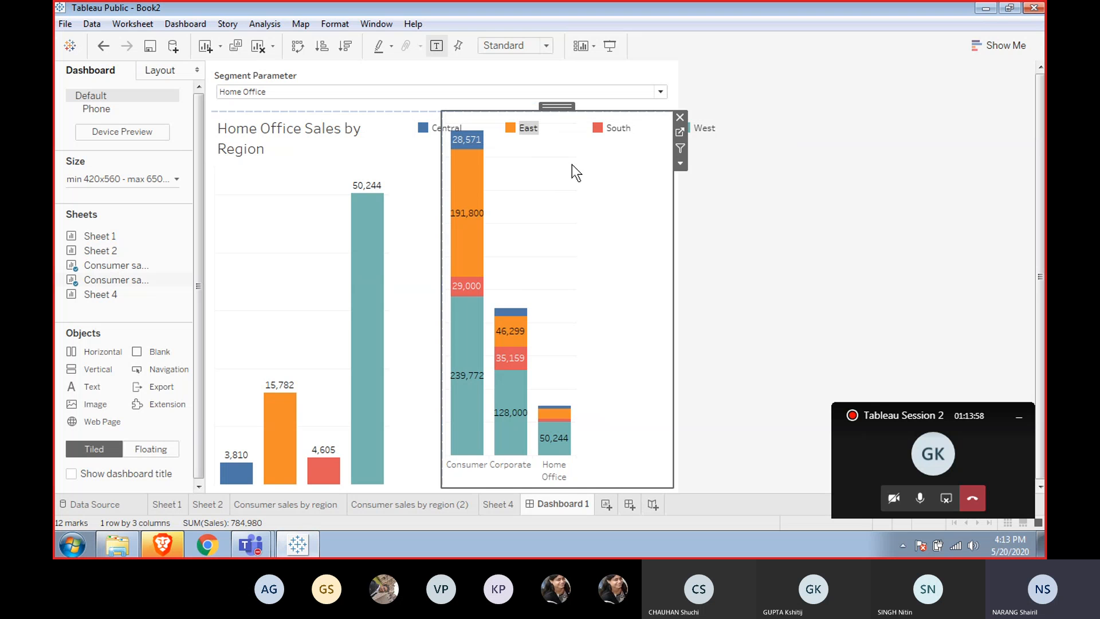
click(575, 135)
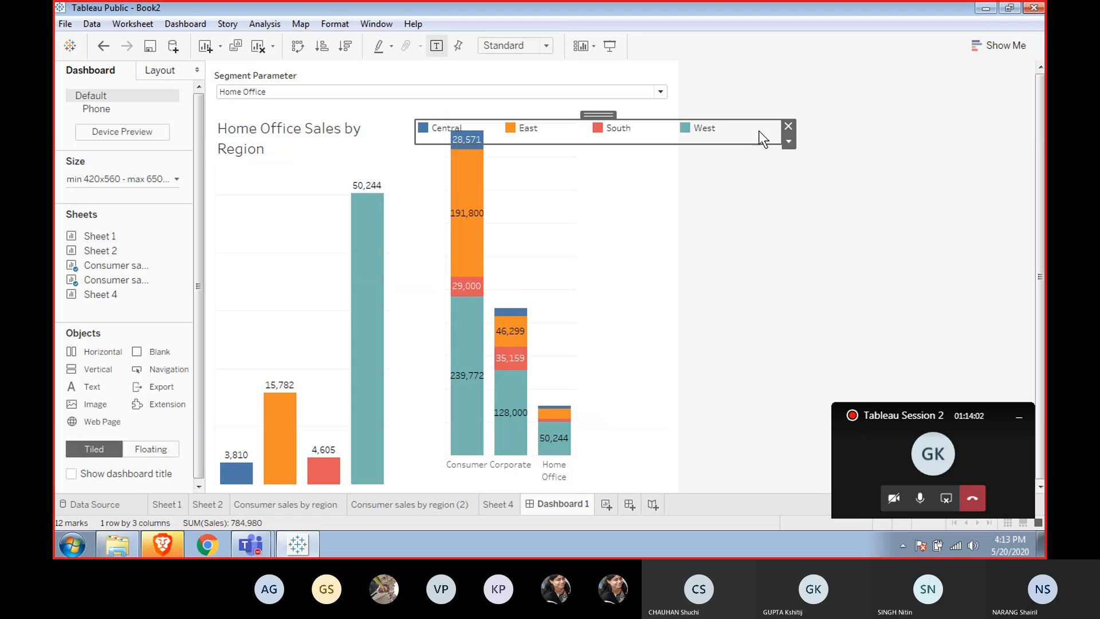
click(788, 141)
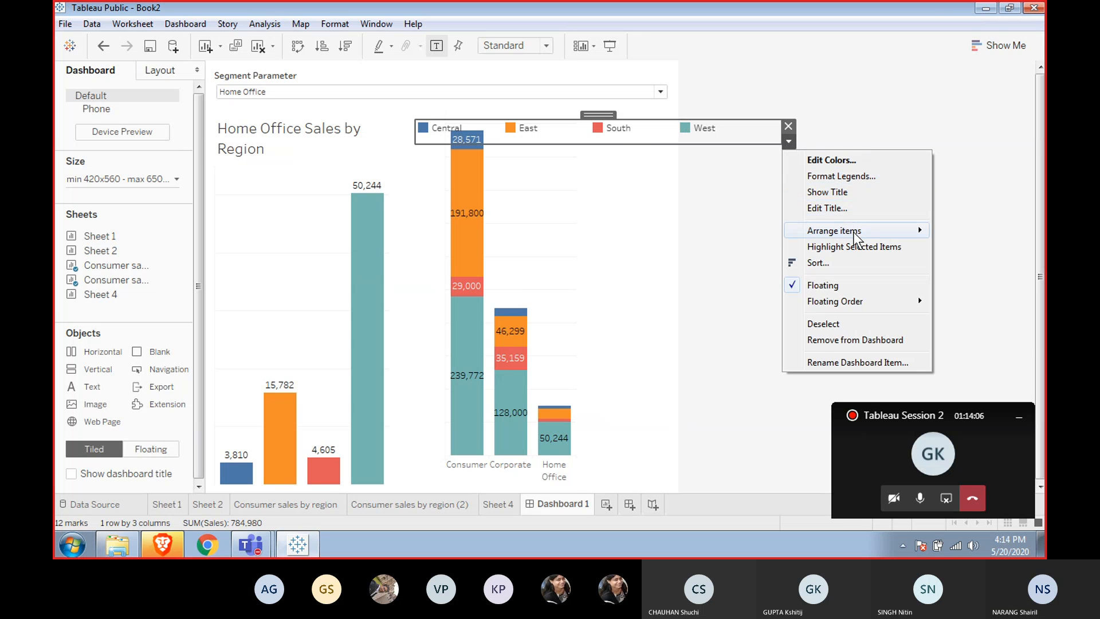
mouse_move(855, 235)
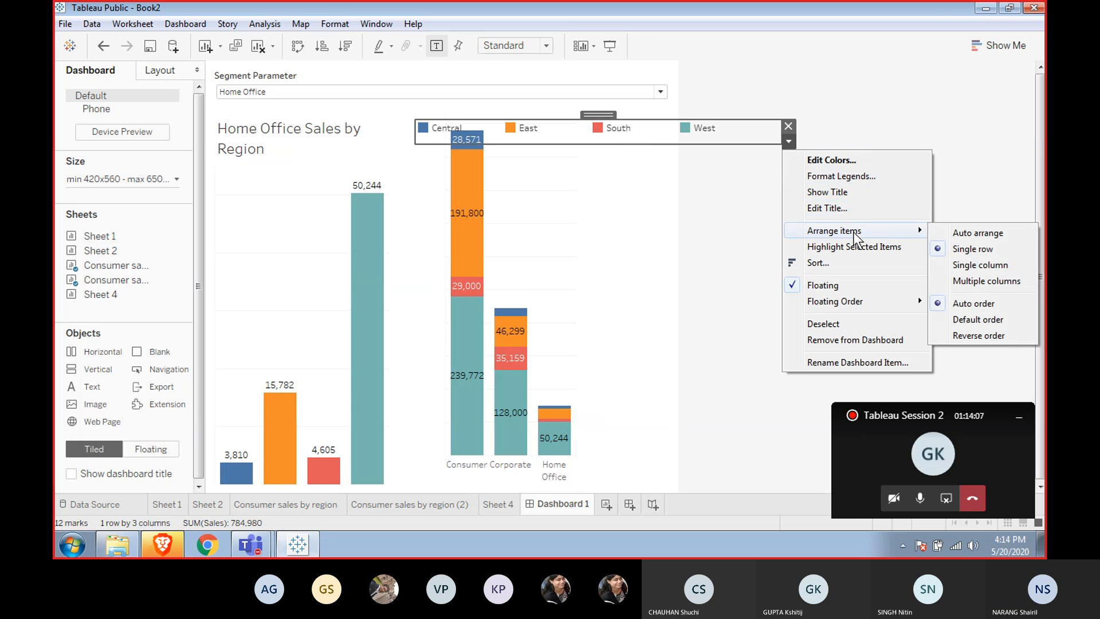
click(964, 283)
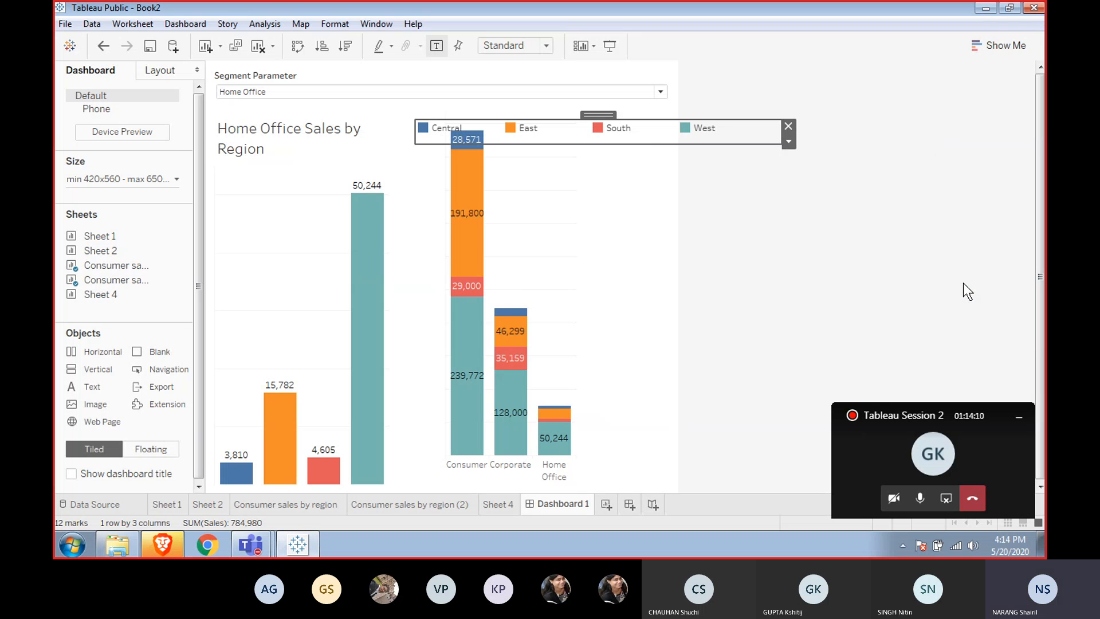
Arrange the region color legend's items in a single column.
click(789, 142)
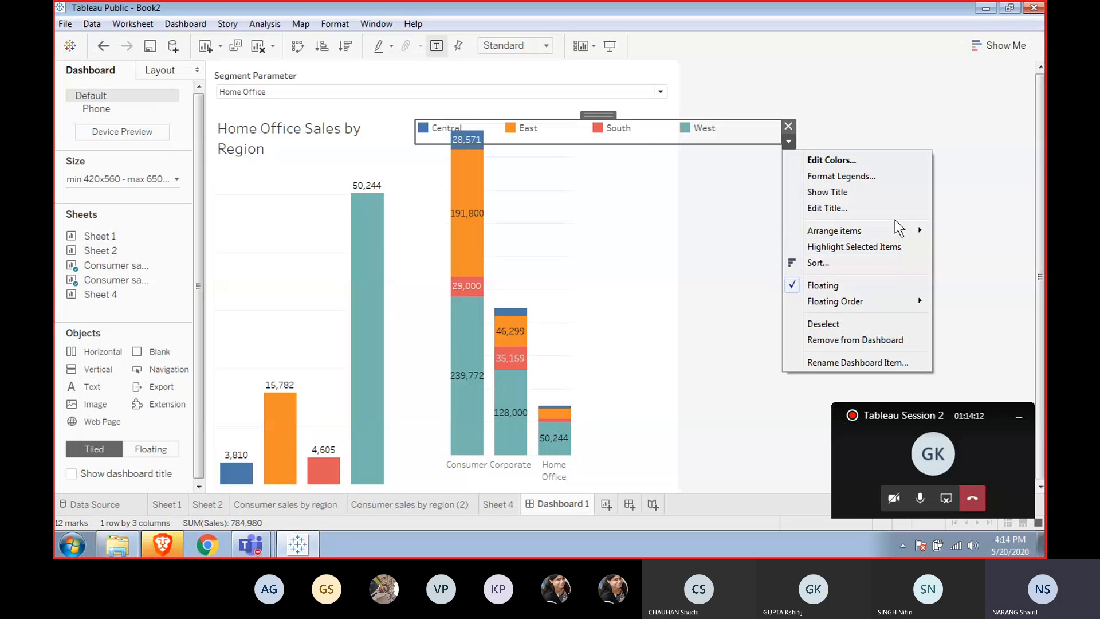
mouse_move(895, 233)
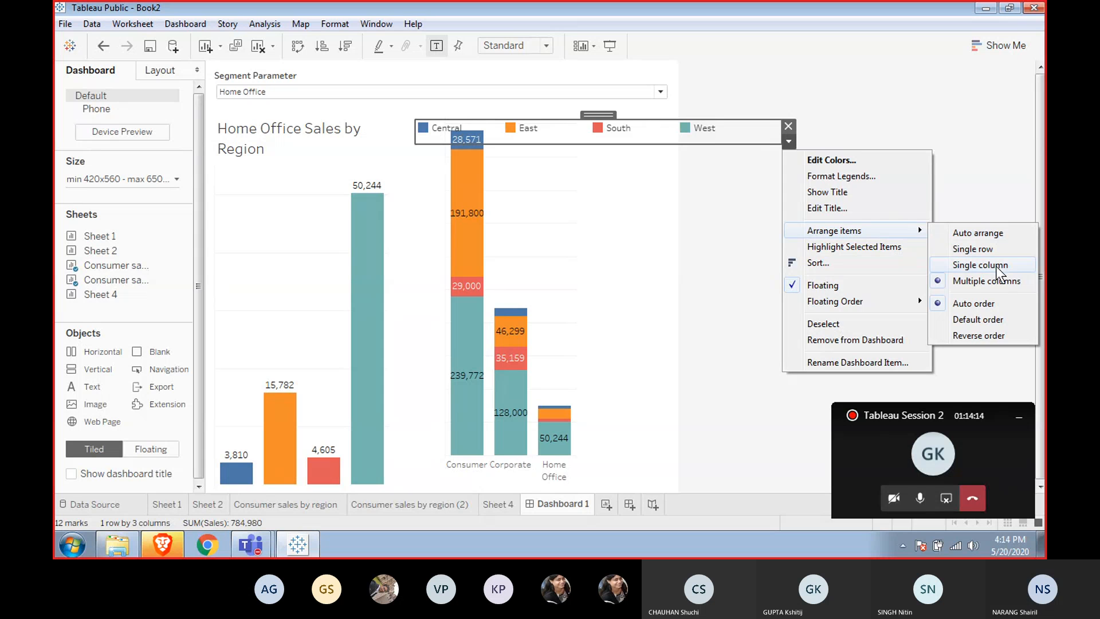
click(984, 263)
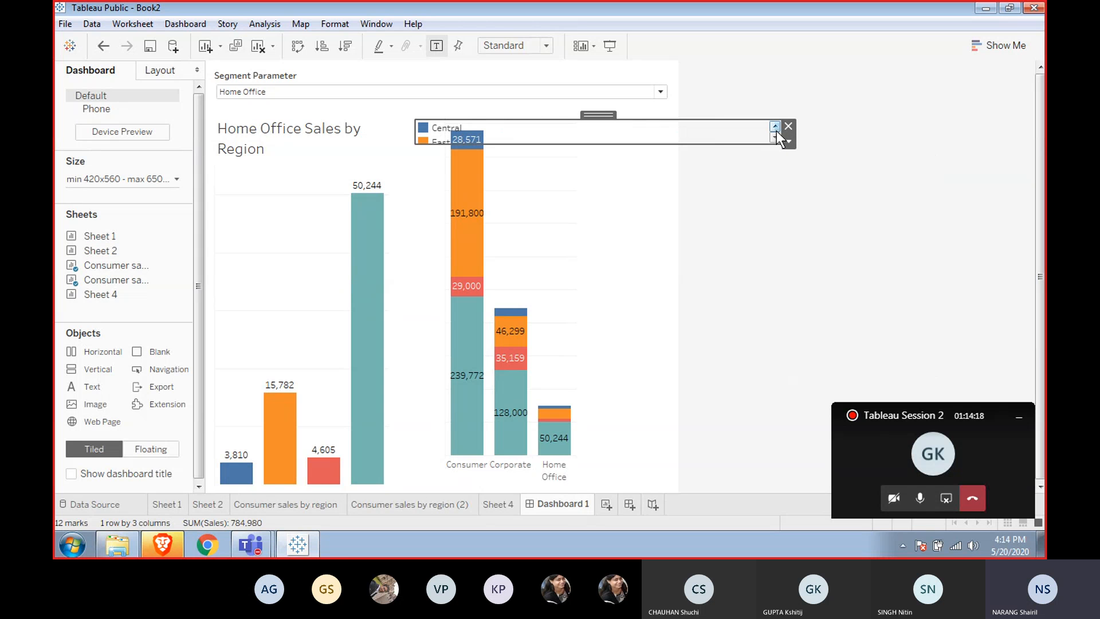
Resize the region legend and move it into the stacked segment chart's upper-right corner.
drag(779, 132, 571, 200)
drag(511, 145, 518, 209)
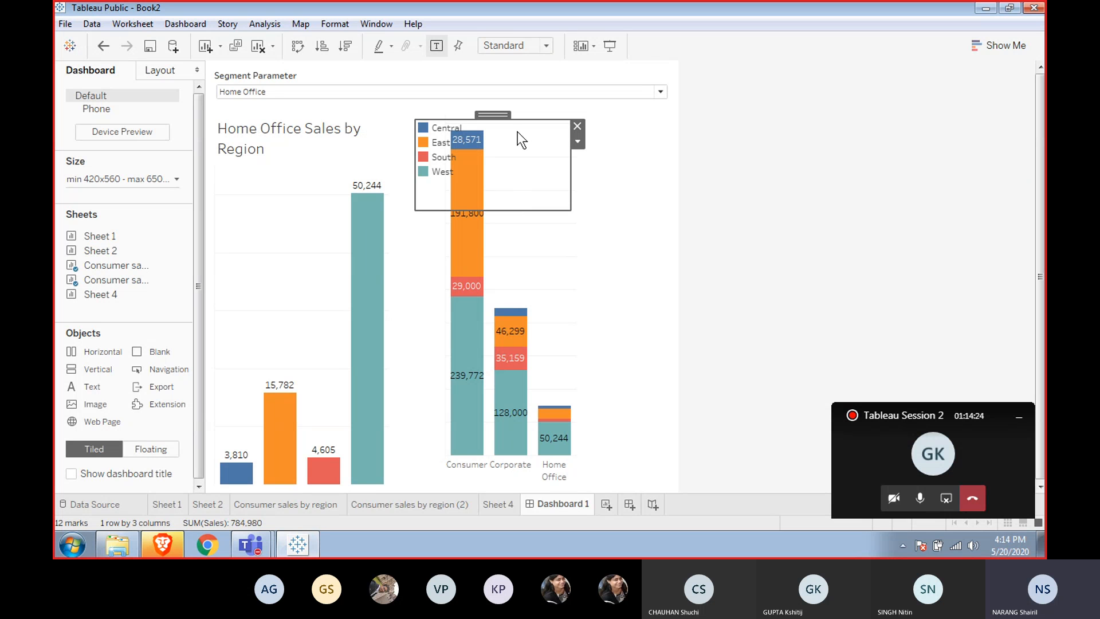
drag(493, 114, 648, 115)
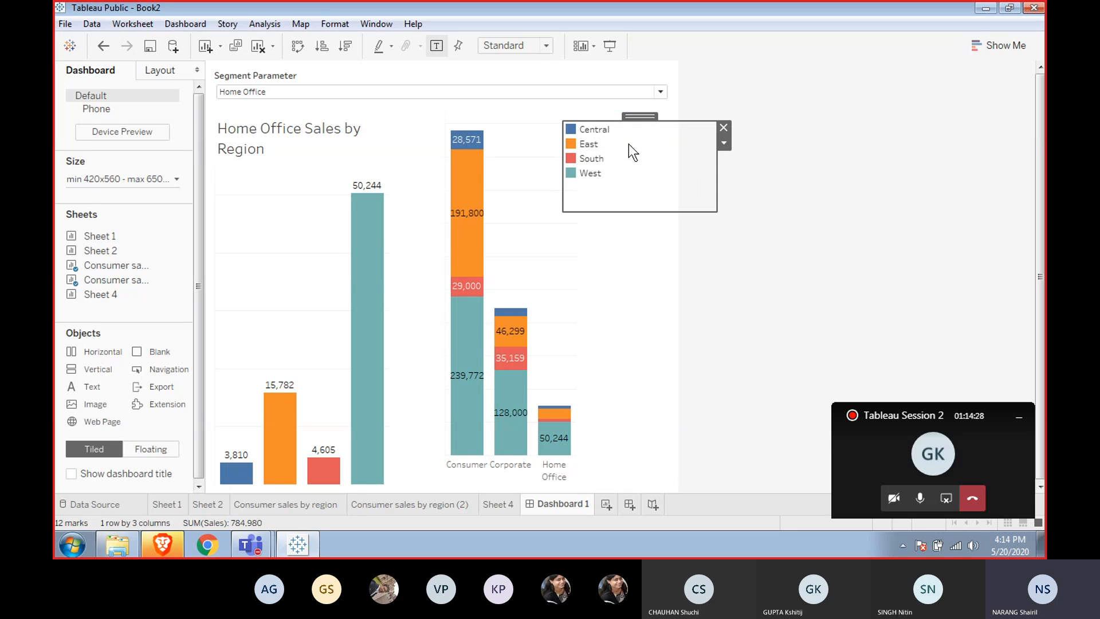
click(602, 258)
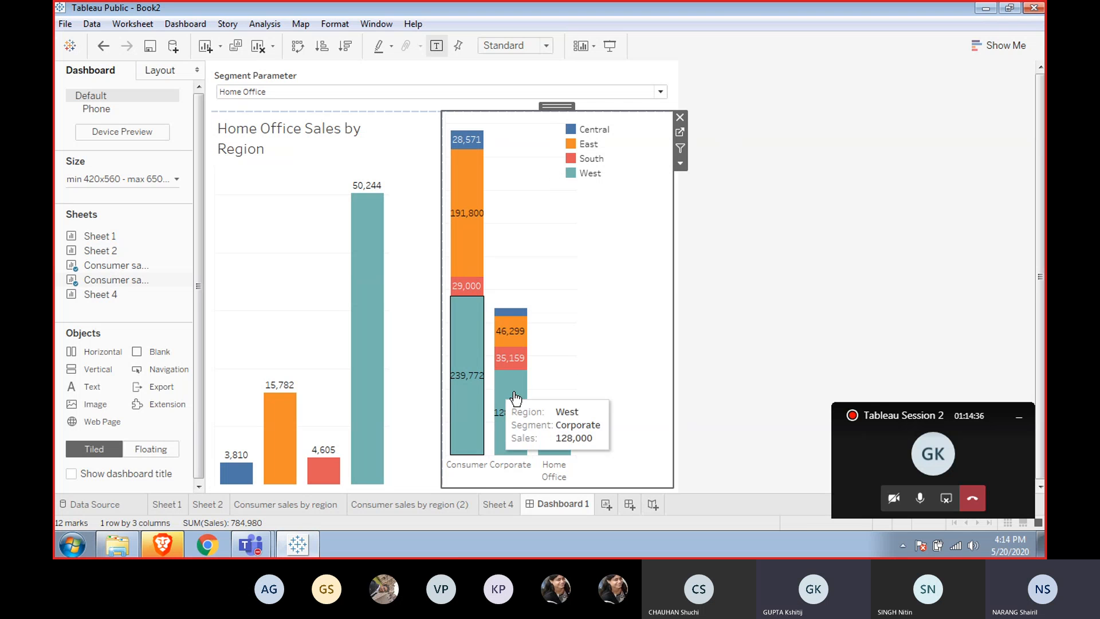
Duplicate the Consumer sales by region (2) worksheet.
click(418, 509)
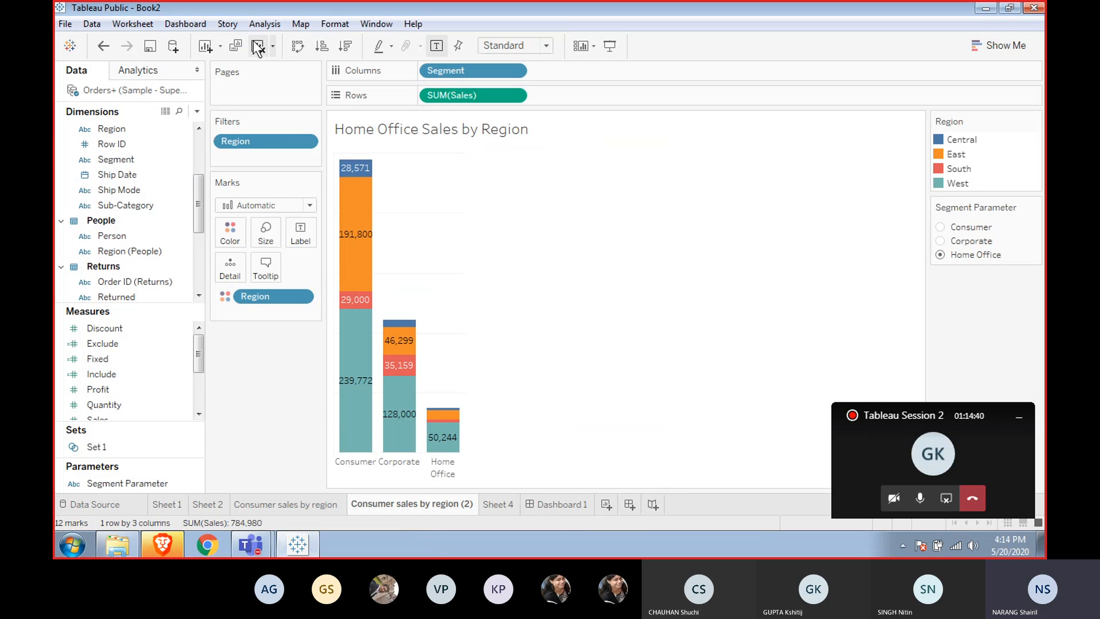
click(234, 47)
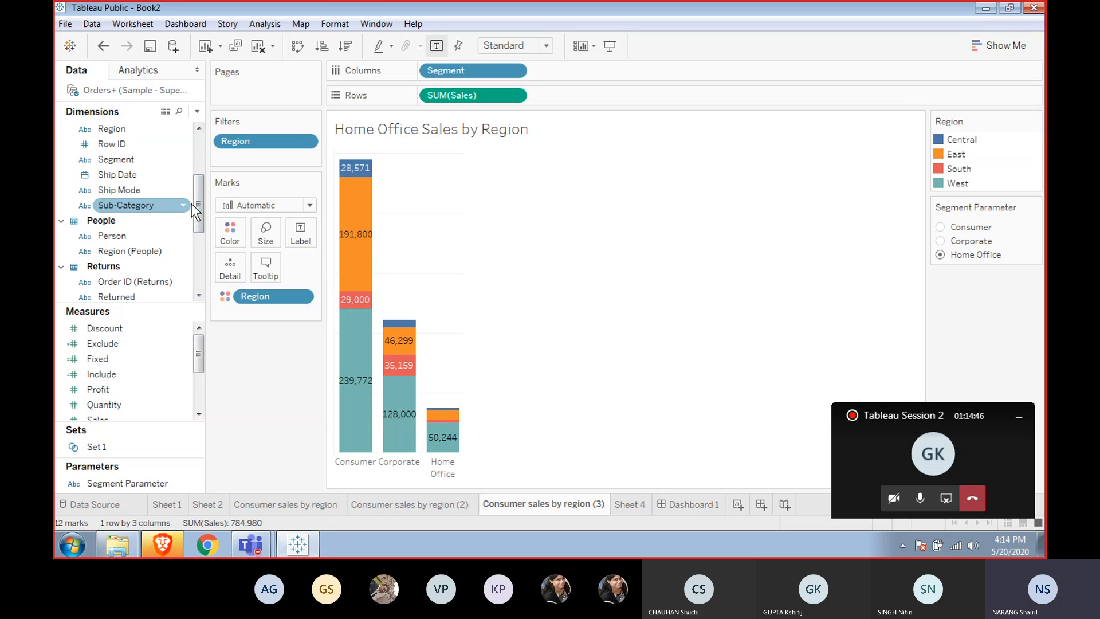
Browse the Show Me chart types for the duplicated sheet.
drag(195, 204, 195, 139)
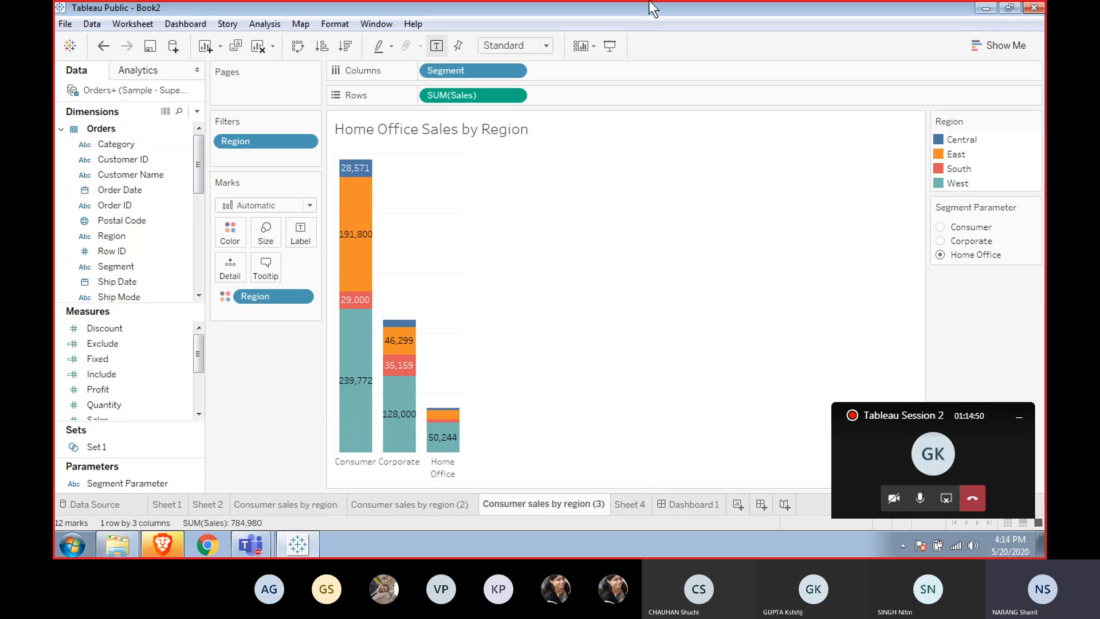
click(975, 46)
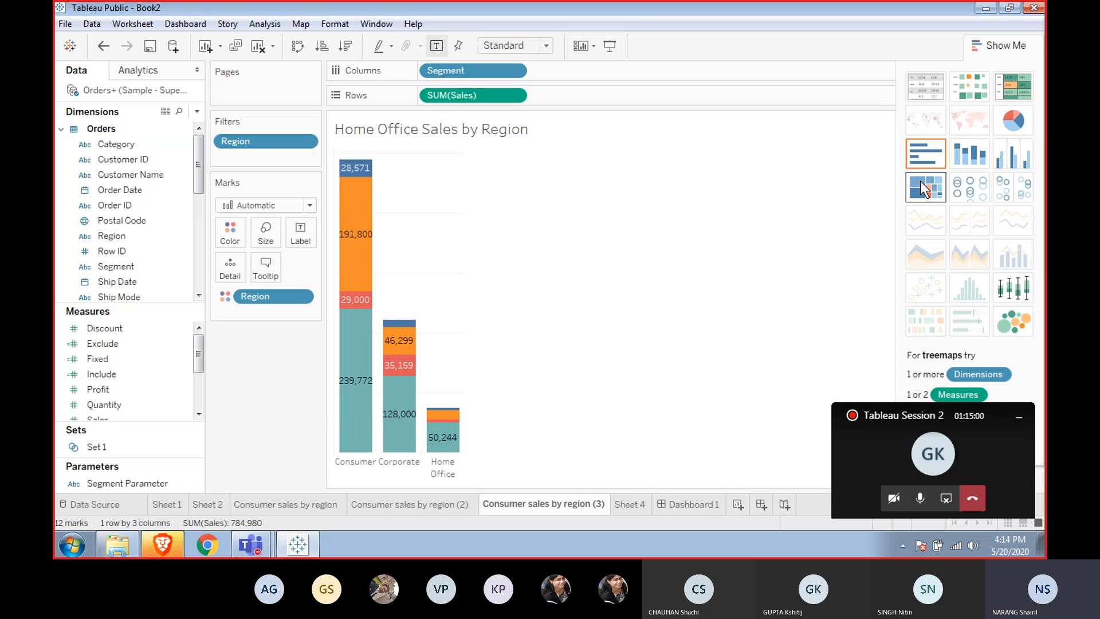
click(1026, 414)
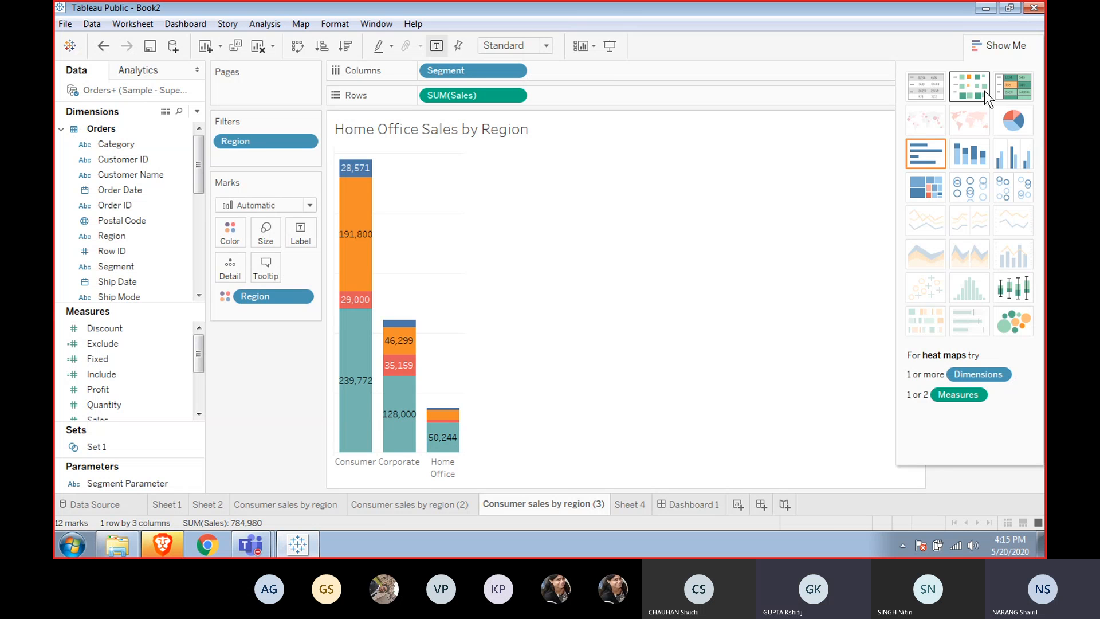
click(987, 45)
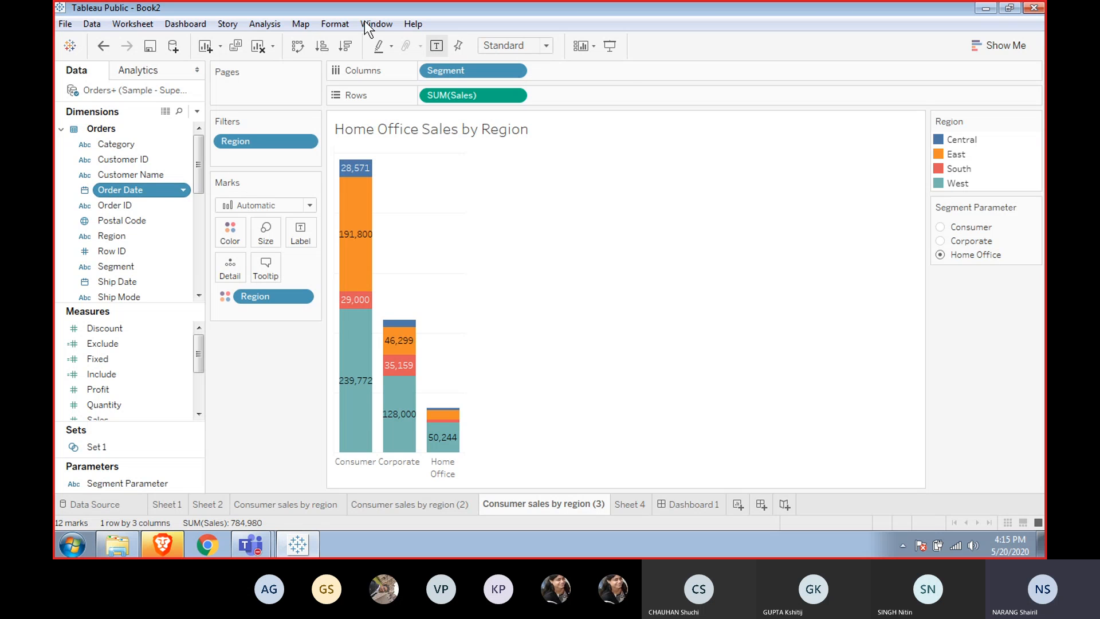
Clear the duplicated sheet and add Sales to Rows.
click(264, 44)
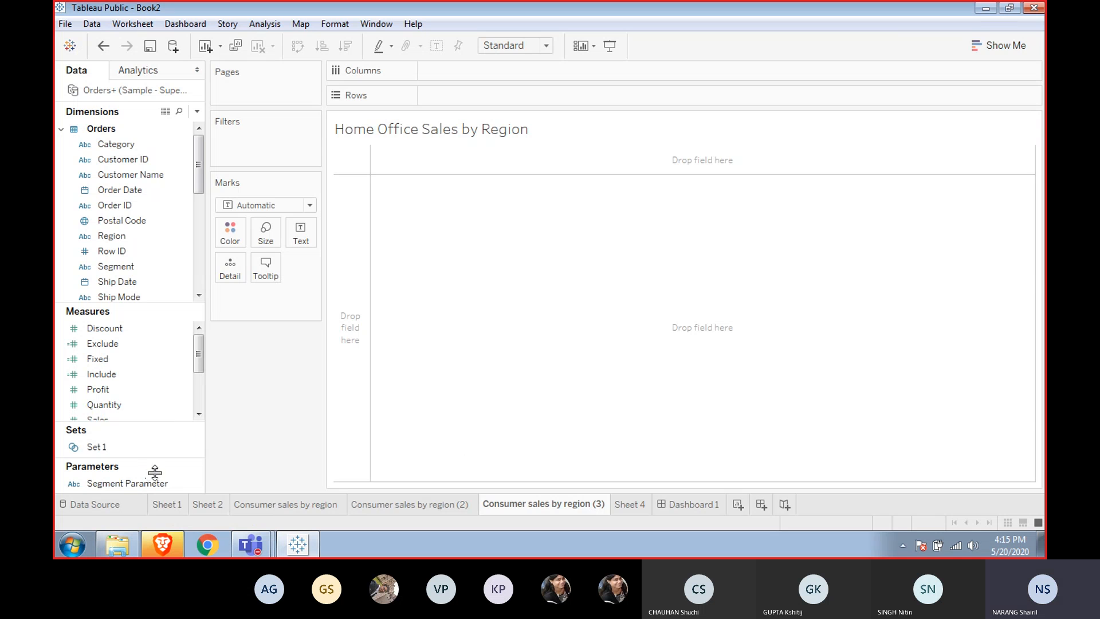
click(198, 412)
click(198, 412)
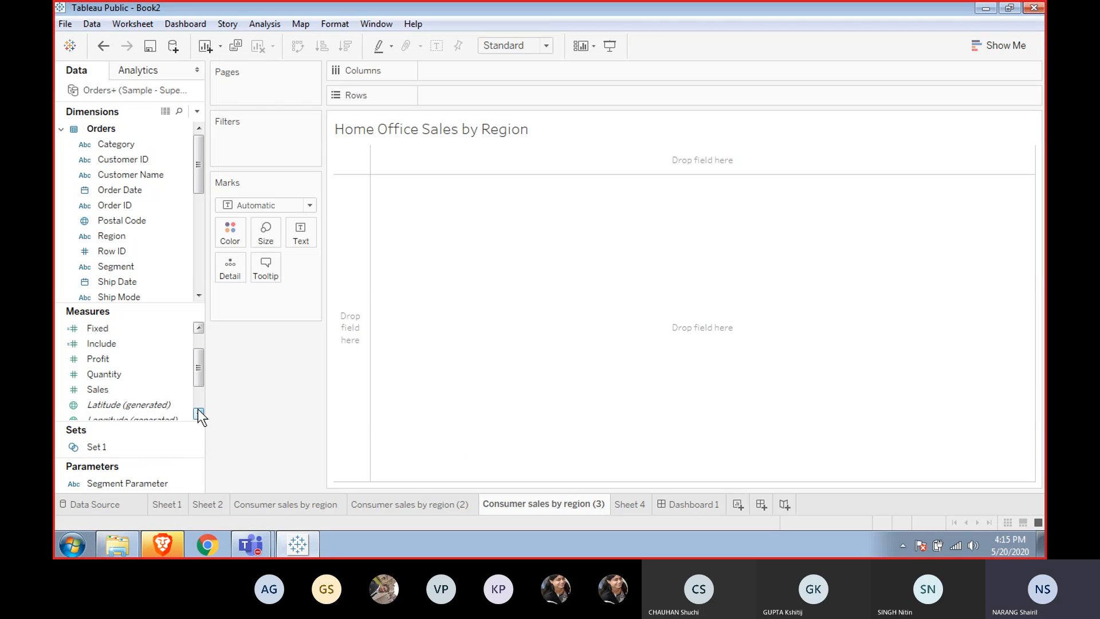
click(150, 391)
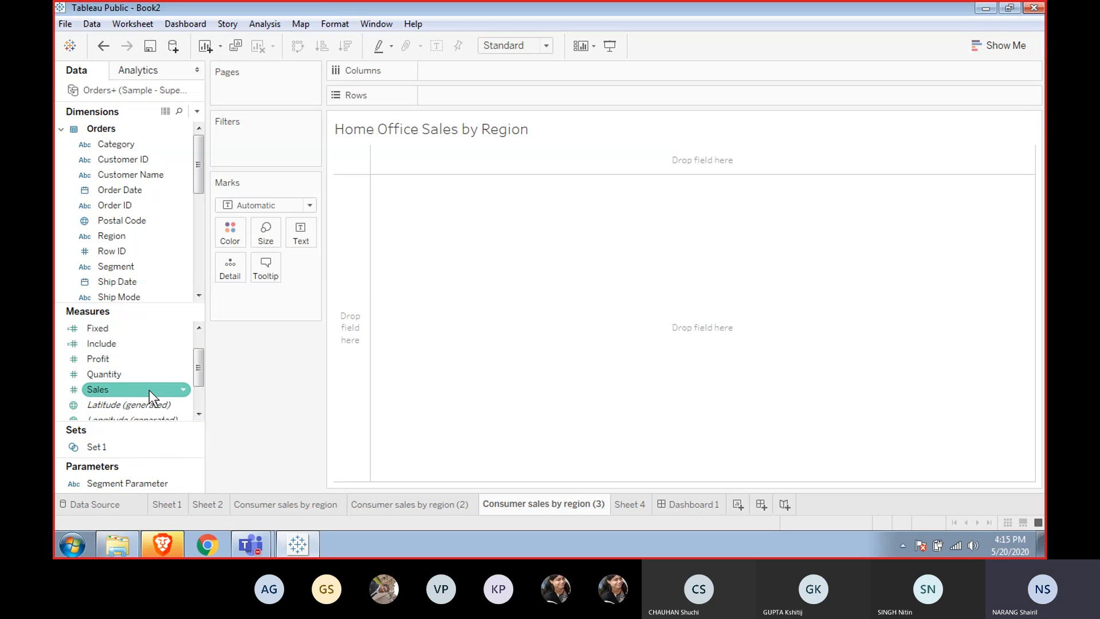
double_click(149, 390)
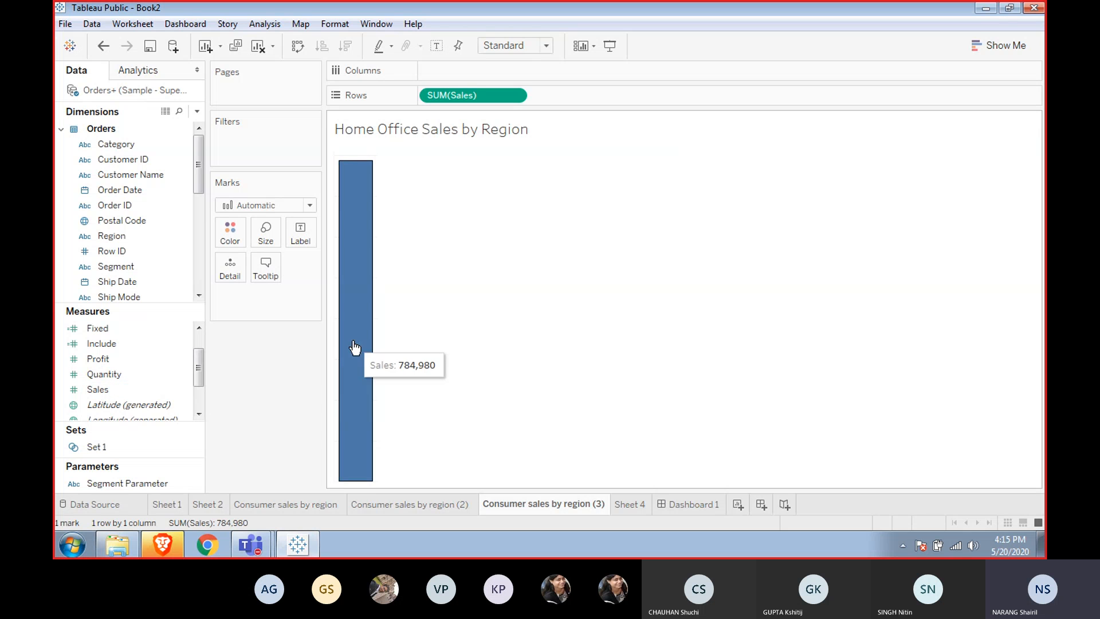
Plot Sales by year of Order Date as a line chart and expand it to quarters.
click(175, 190)
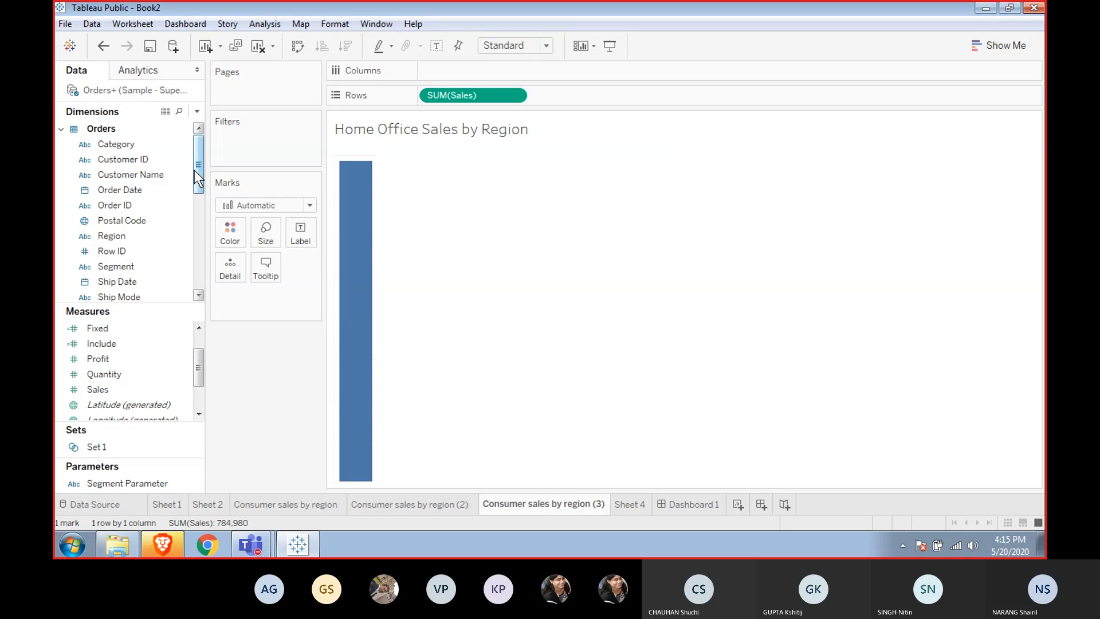
double_click(129, 190)
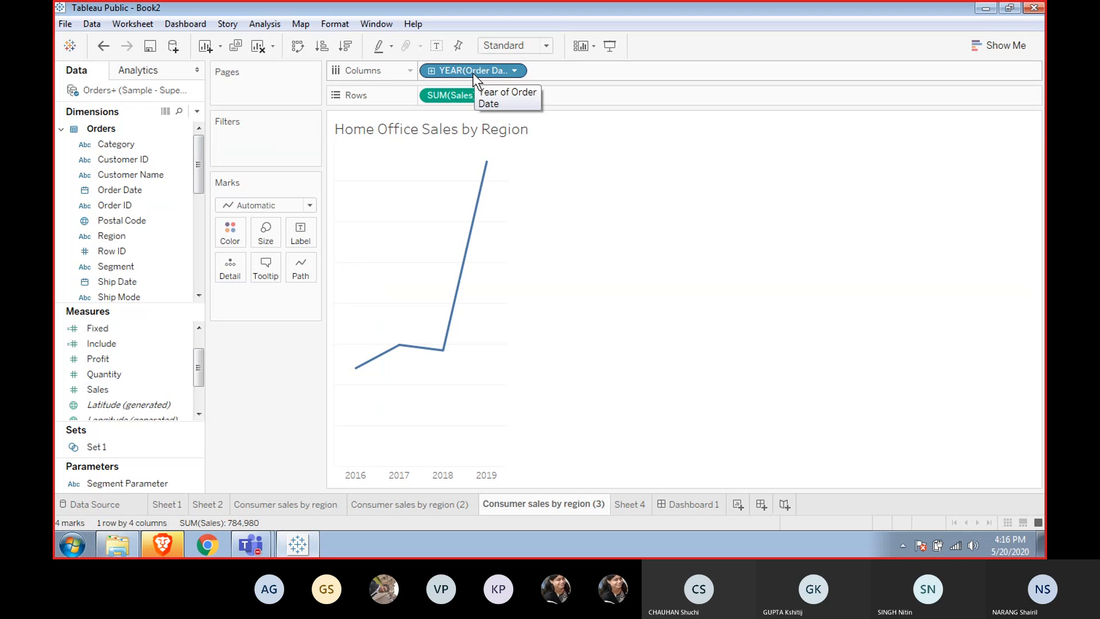
click(432, 68)
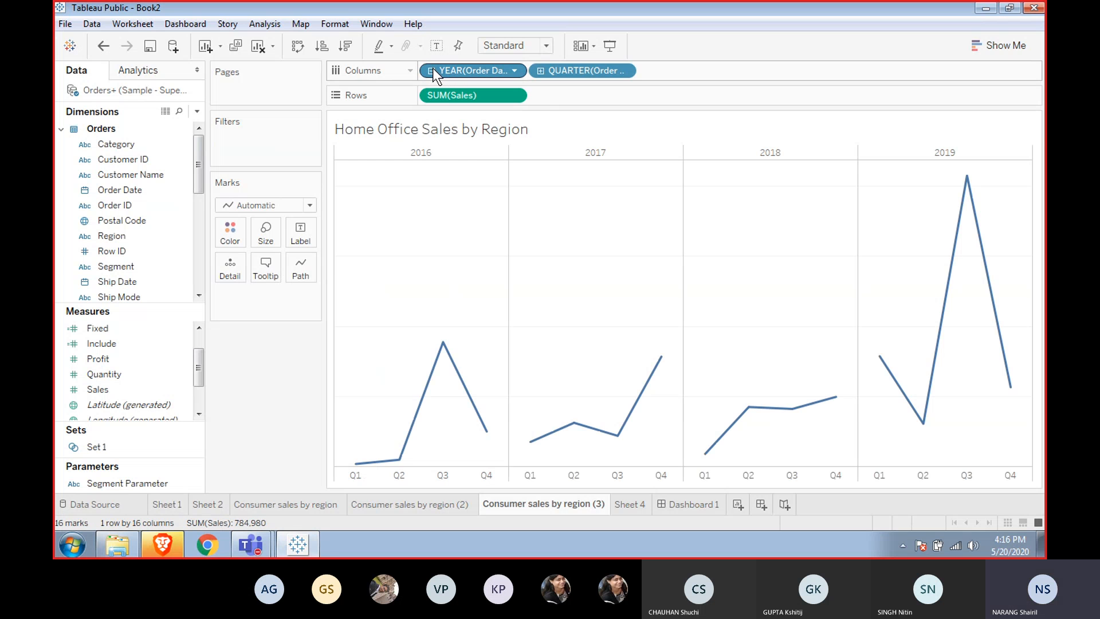
click(432, 69)
click(432, 69)
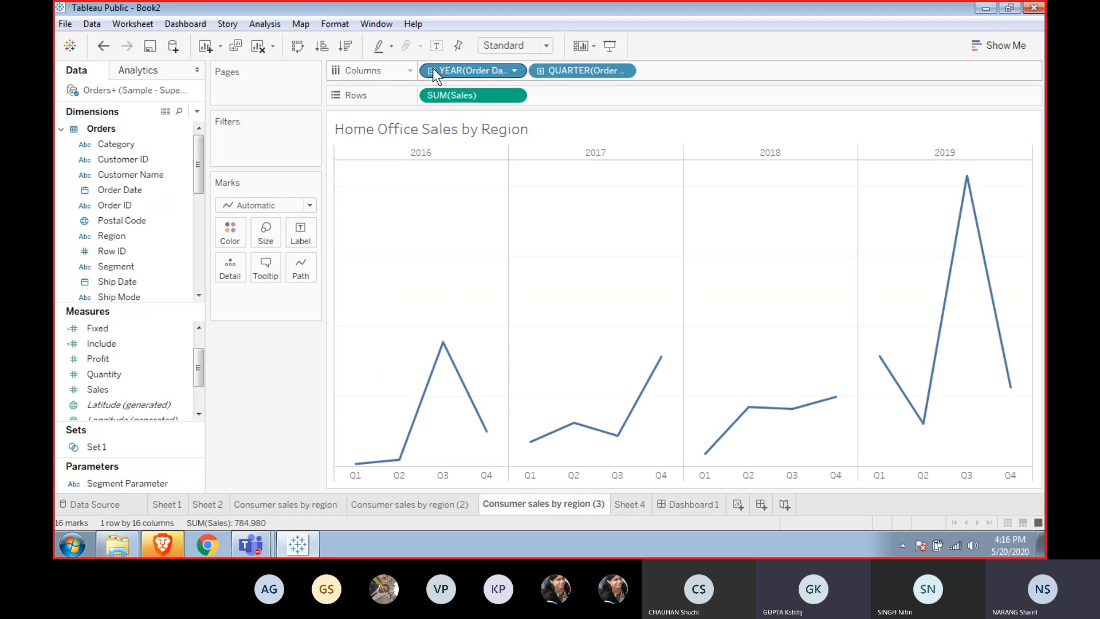
Expand the Order Date hierarchy to months and days, then collapse it back to months.
click(540, 71)
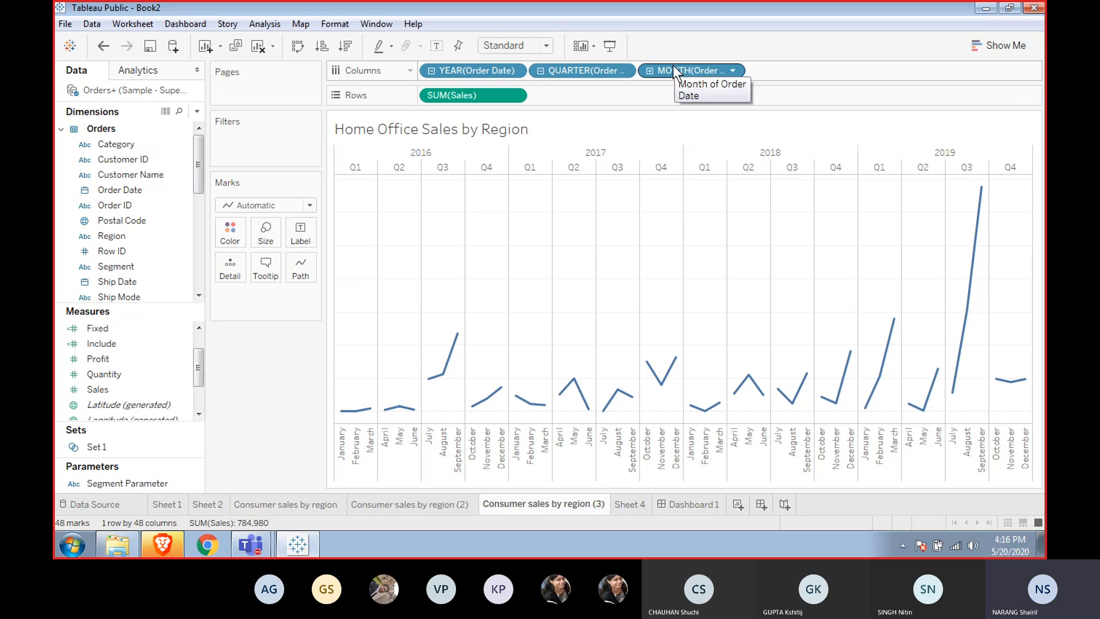
click(652, 69)
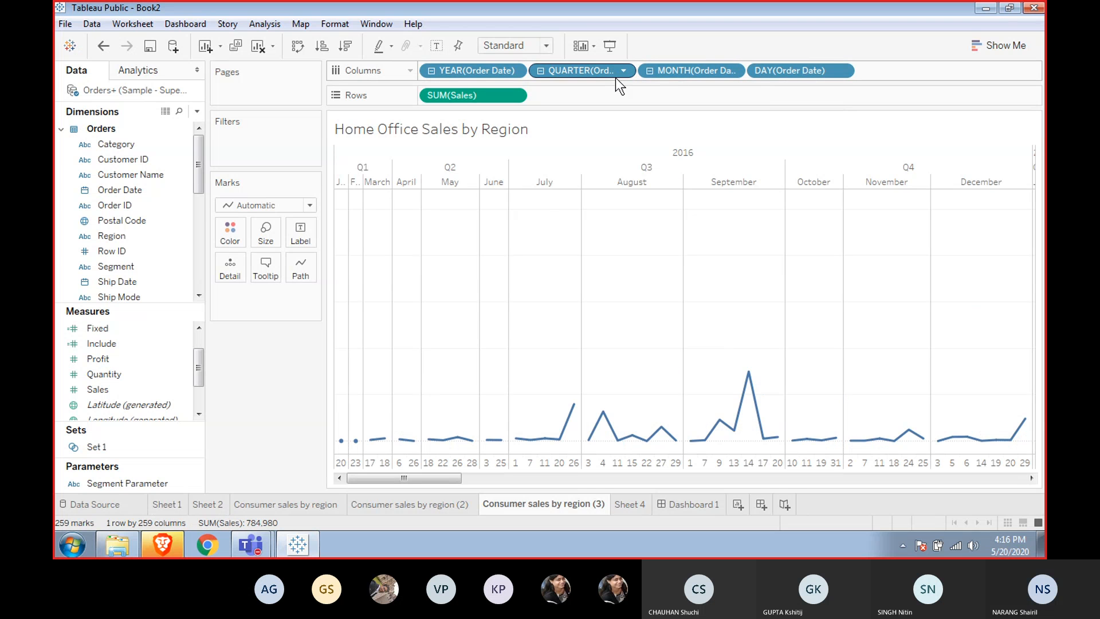
click(650, 70)
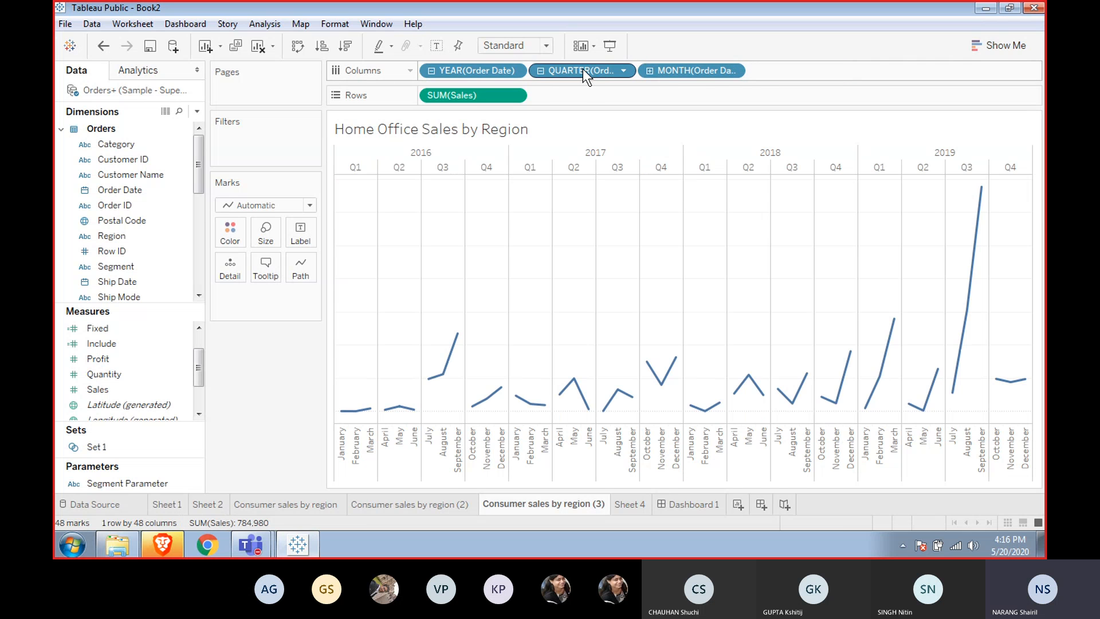
Remove the year and quarter Order Date fields, keeping only month in Columns.
drag(582, 69, 580, 118)
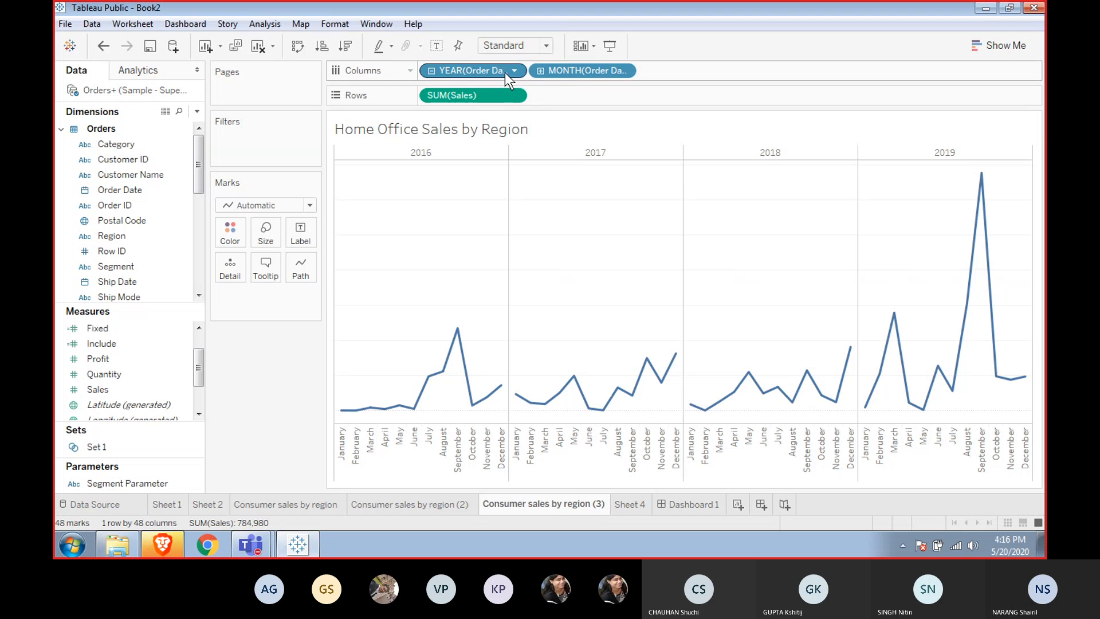
drag(504, 71, 578, 115)
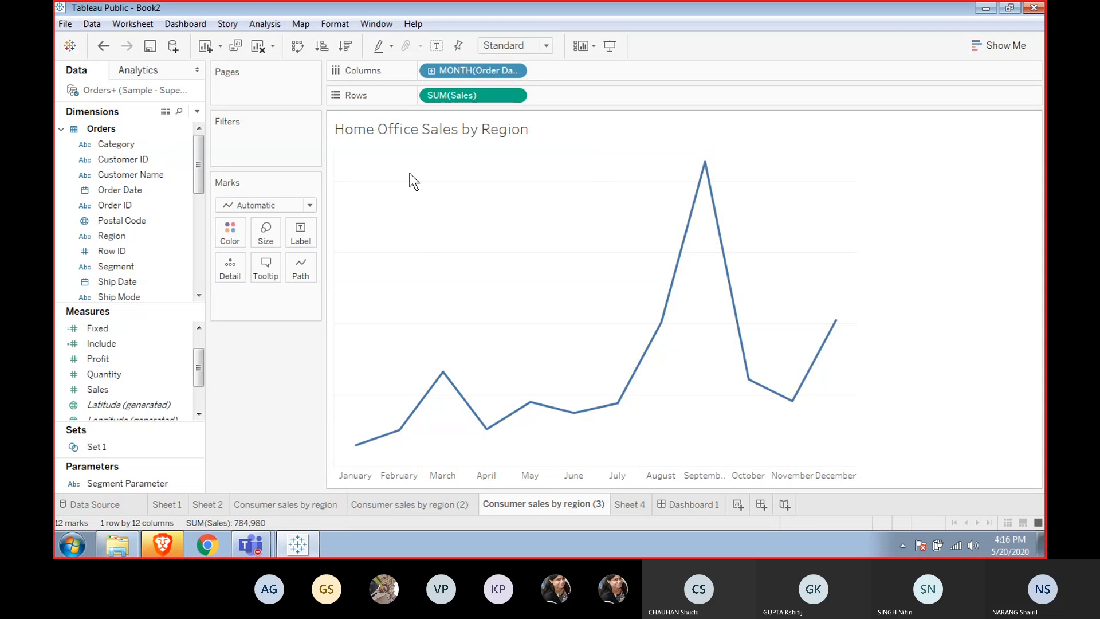
Switch the month Order Date field to a continuous month-year date.
right_click(466, 72)
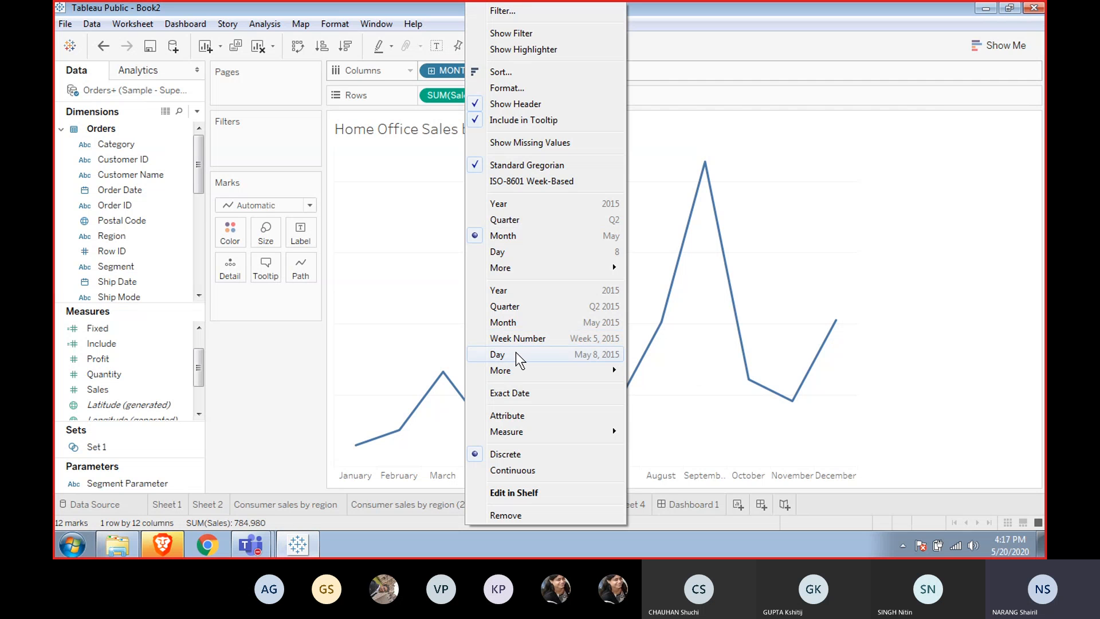
click(518, 323)
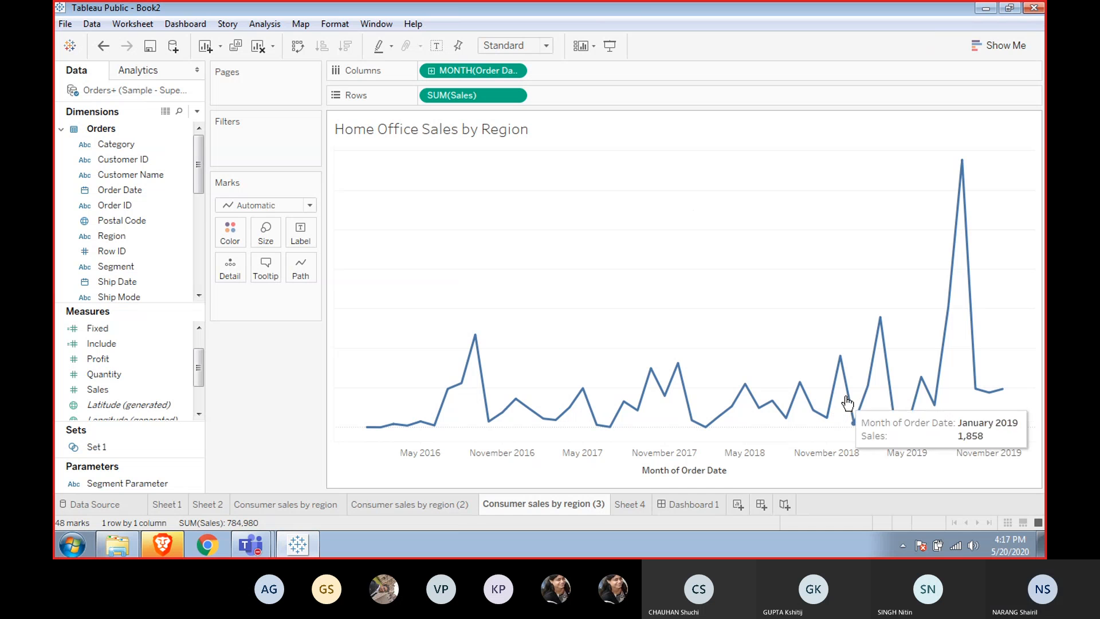
mouse_move(957, 286)
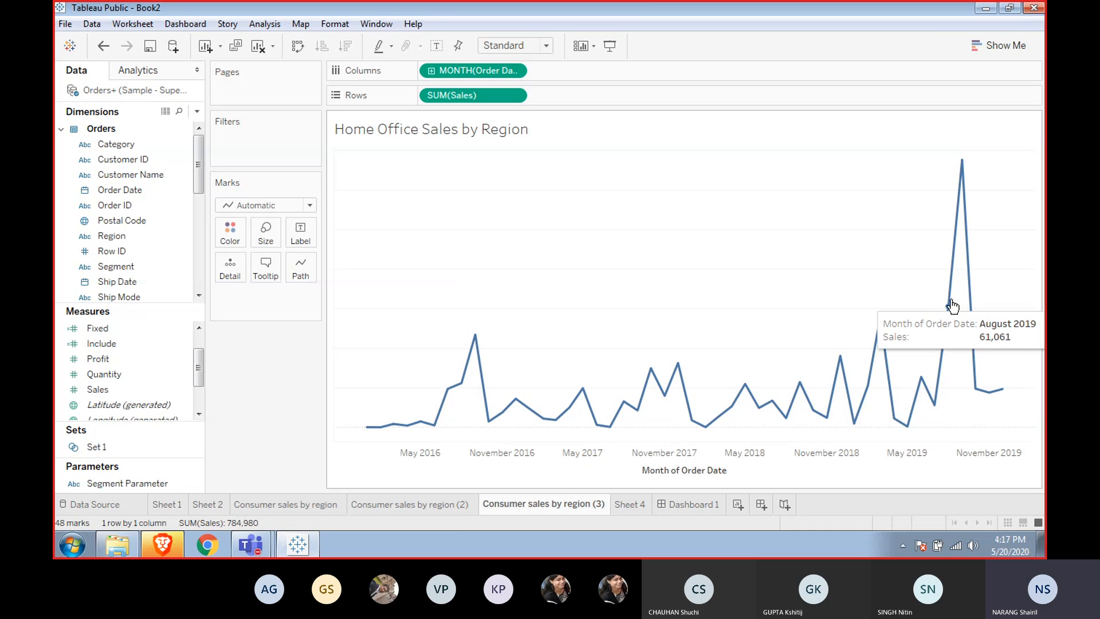
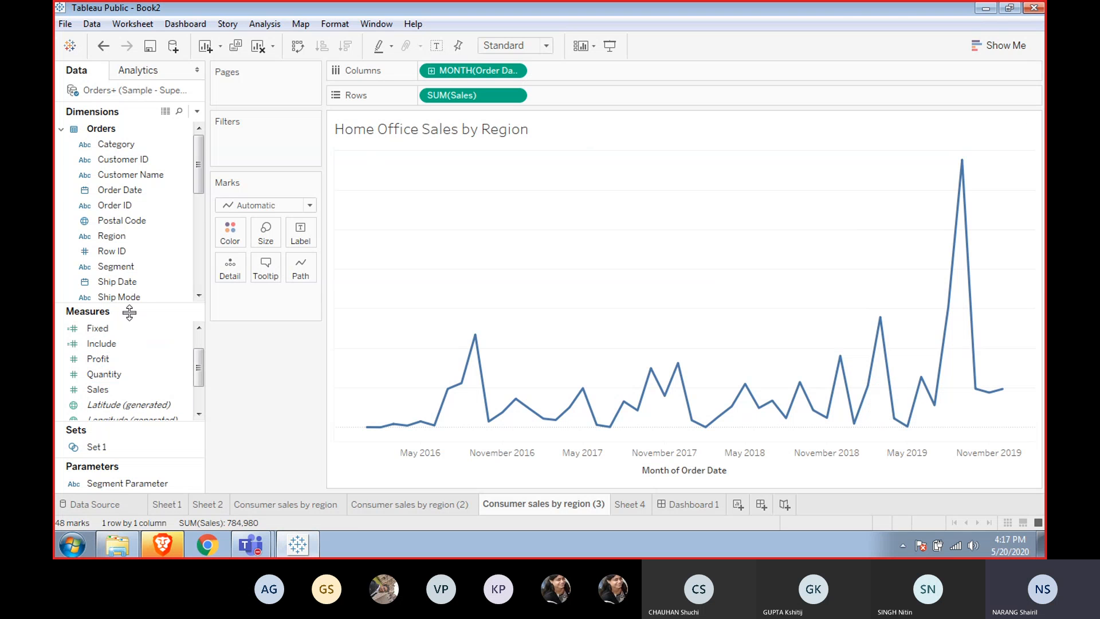
Try colouring the sales line by Segment, then by Region, and remove the colour field again.
click(119, 268)
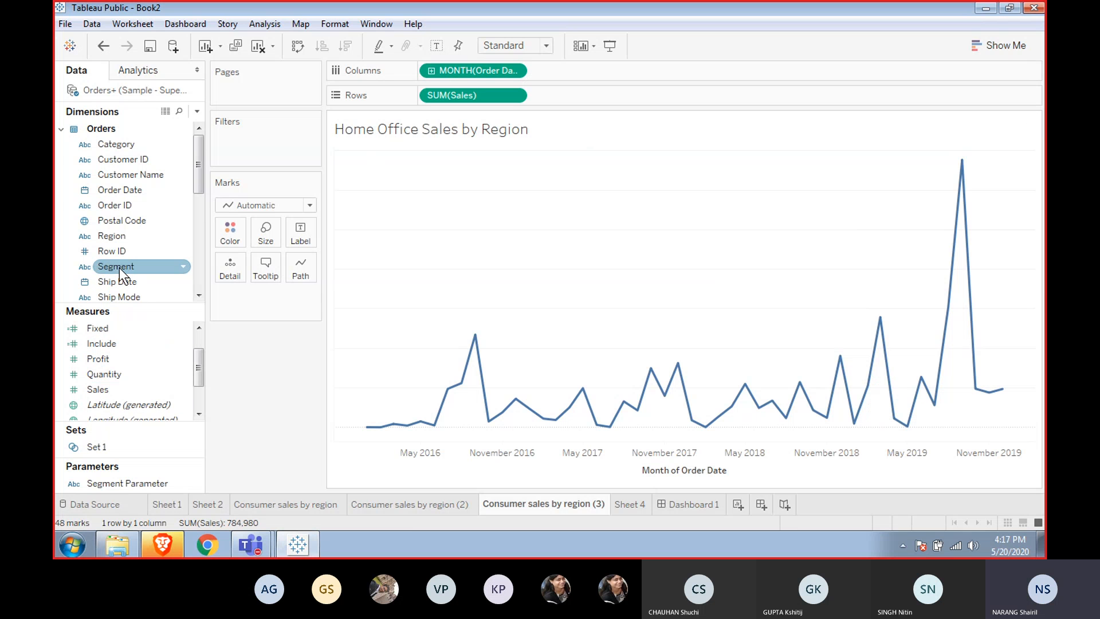
drag(119, 267, 232, 233)
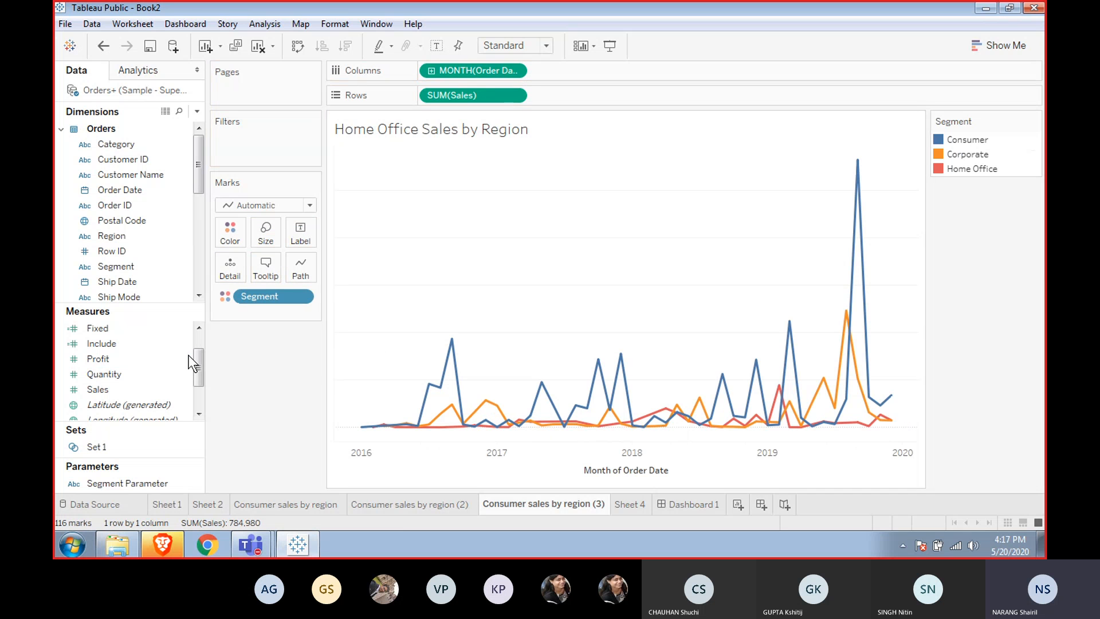
click(114, 236)
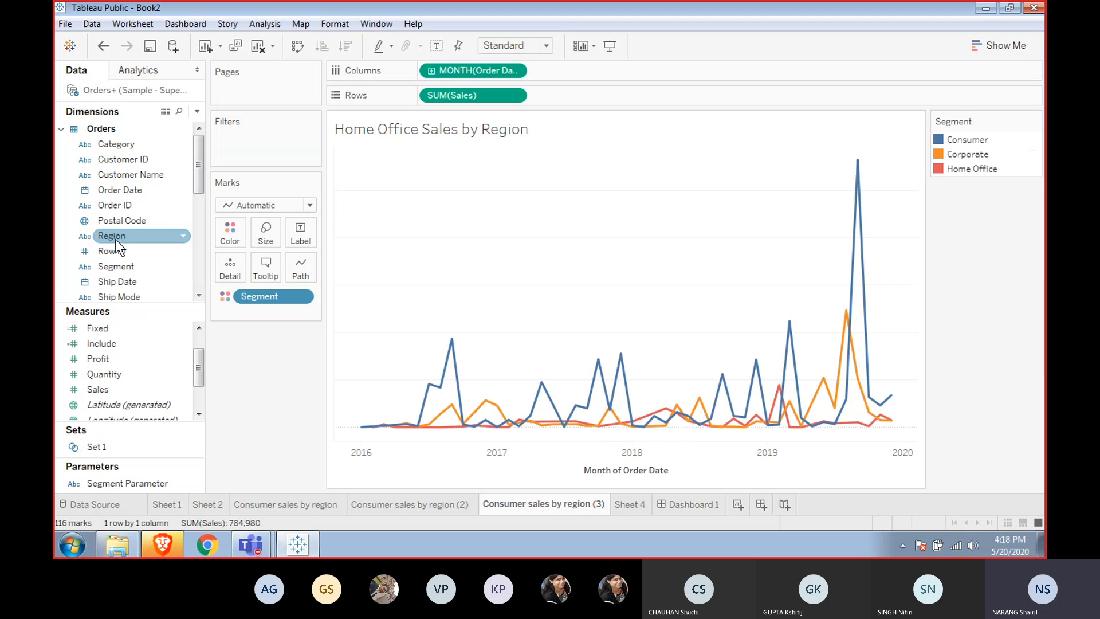
drag(116, 240, 232, 230)
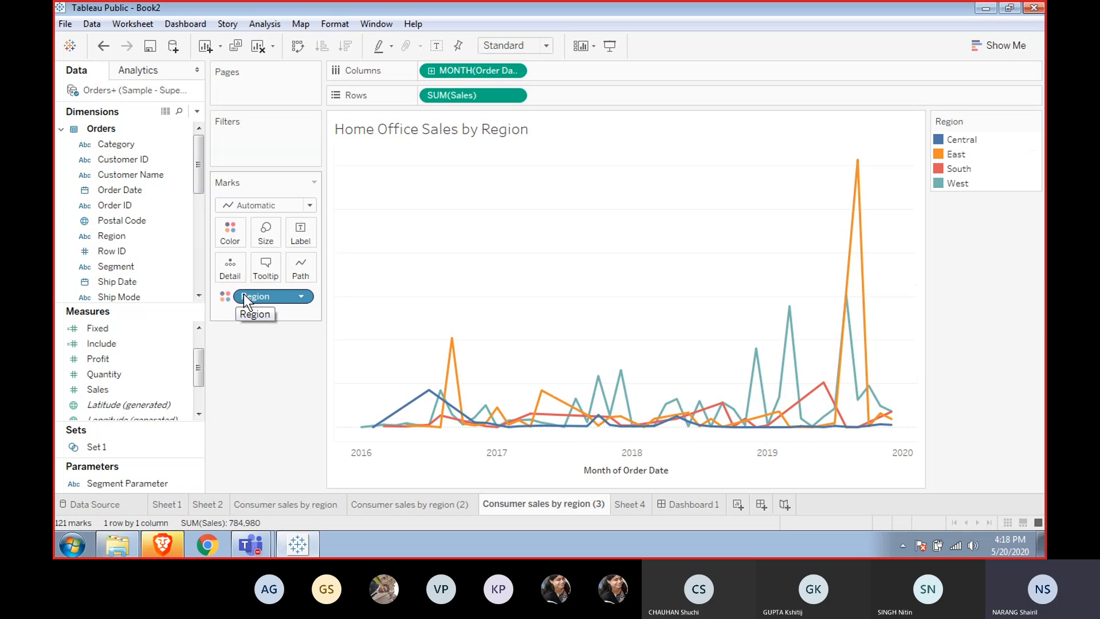
drag(243, 294, 261, 383)
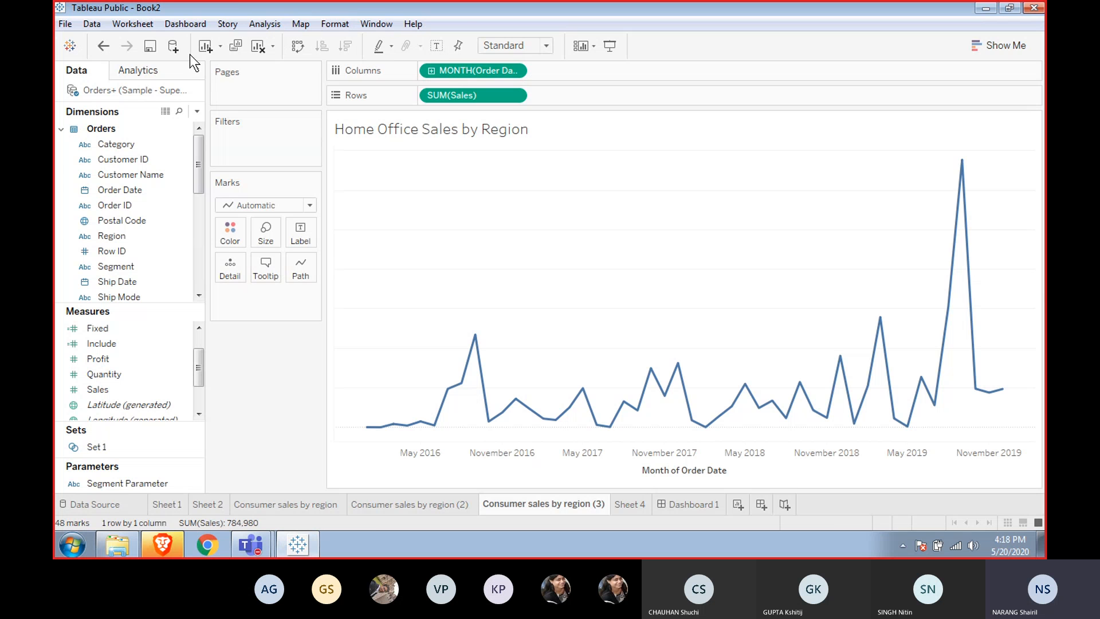
Show mark labels on the line and restrict them to the line ends.
click(436, 46)
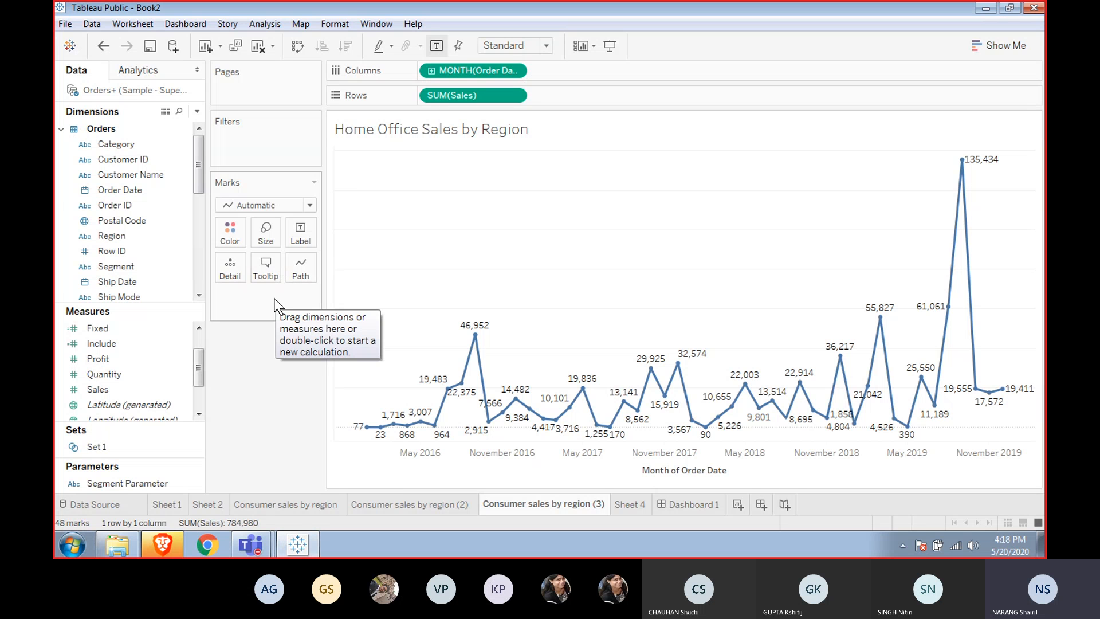
click(295, 237)
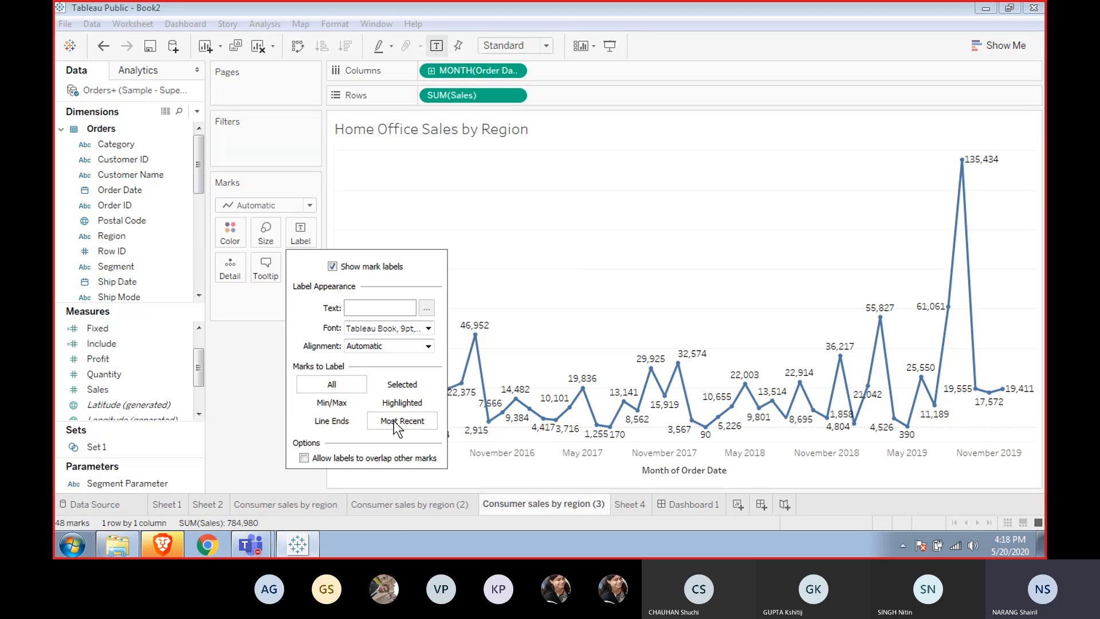
click(341, 421)
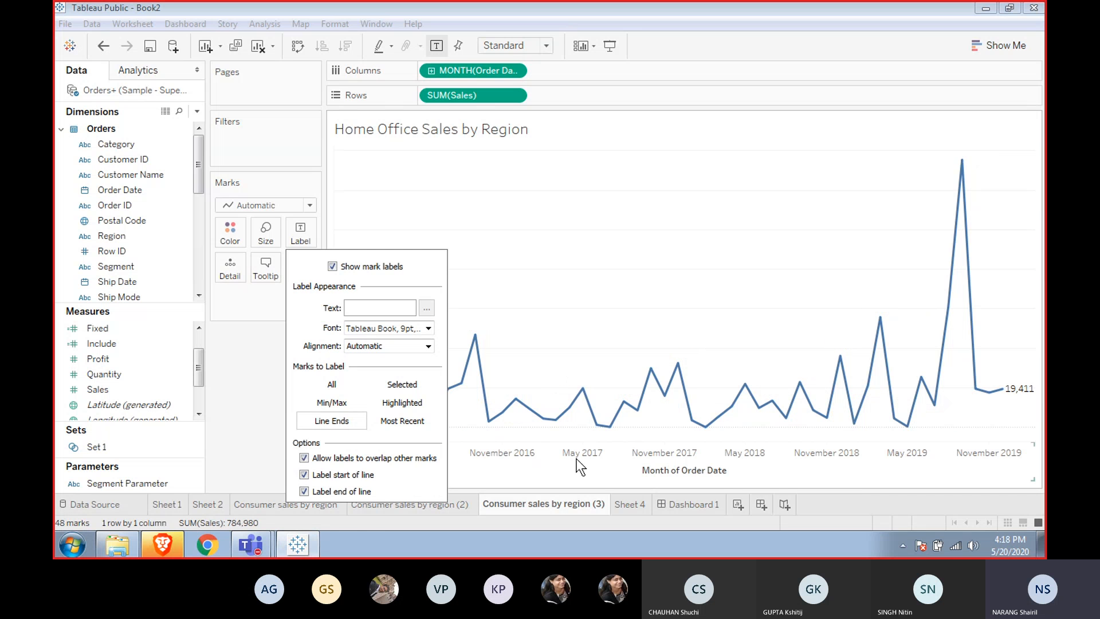
click(709, 279)
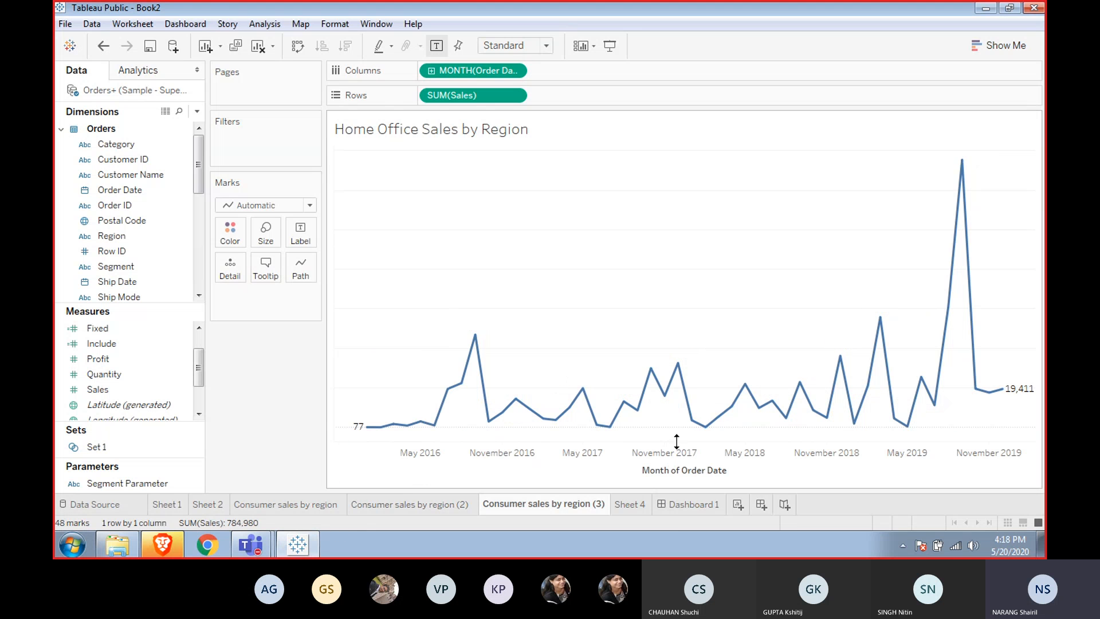
Change the line's mark labels to show only the minimum and maximum values.
mouse_move(484, 375)
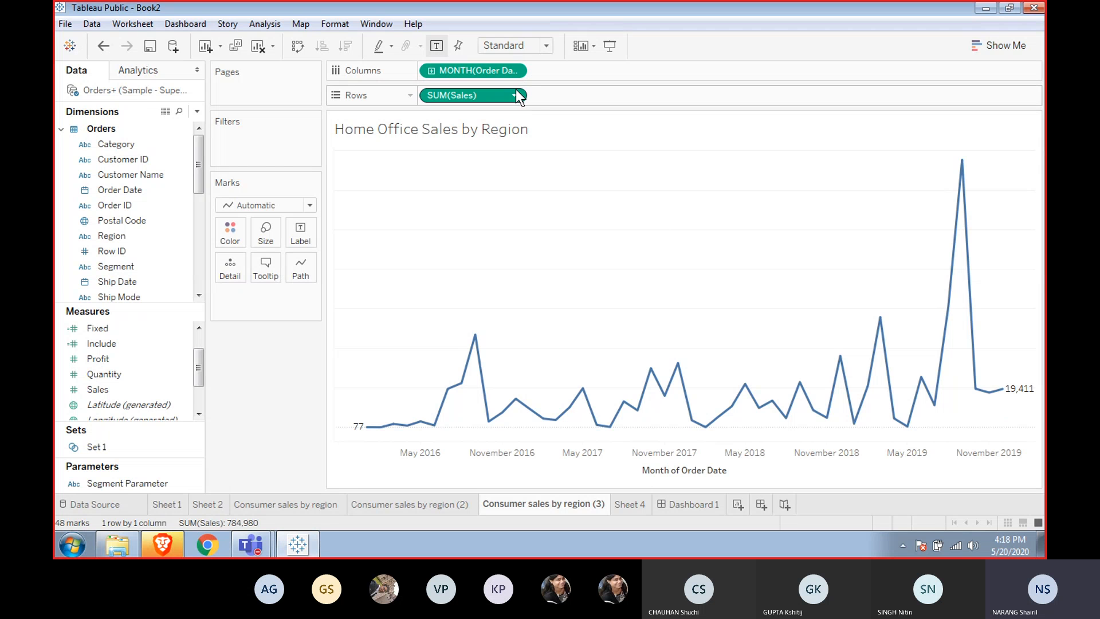
click(289, 234)
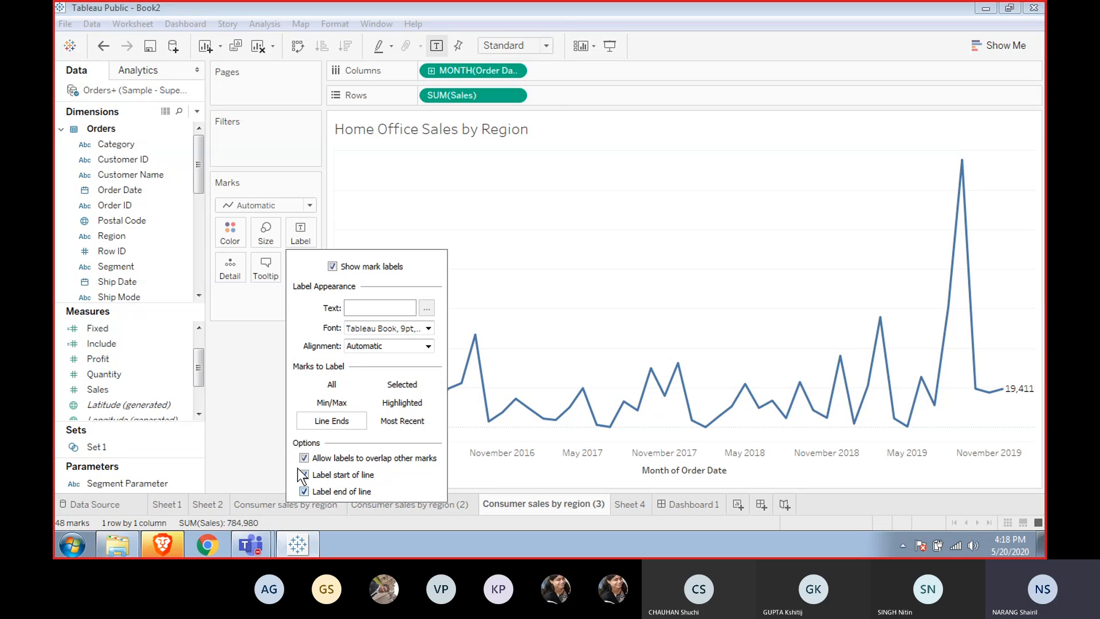
click(331, 404)
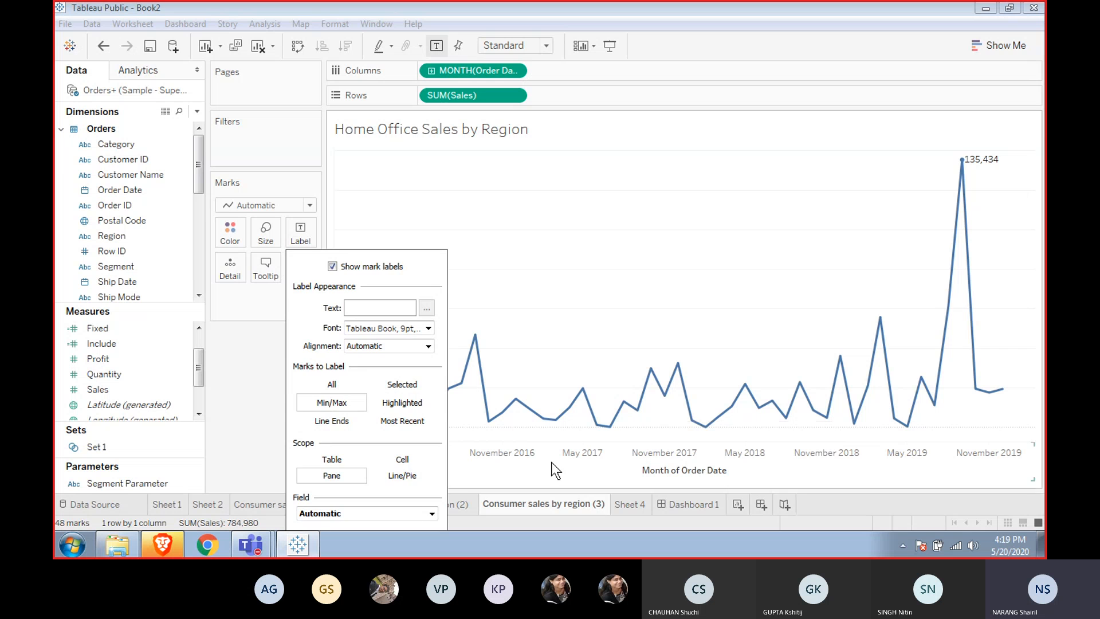
click(595, 334)
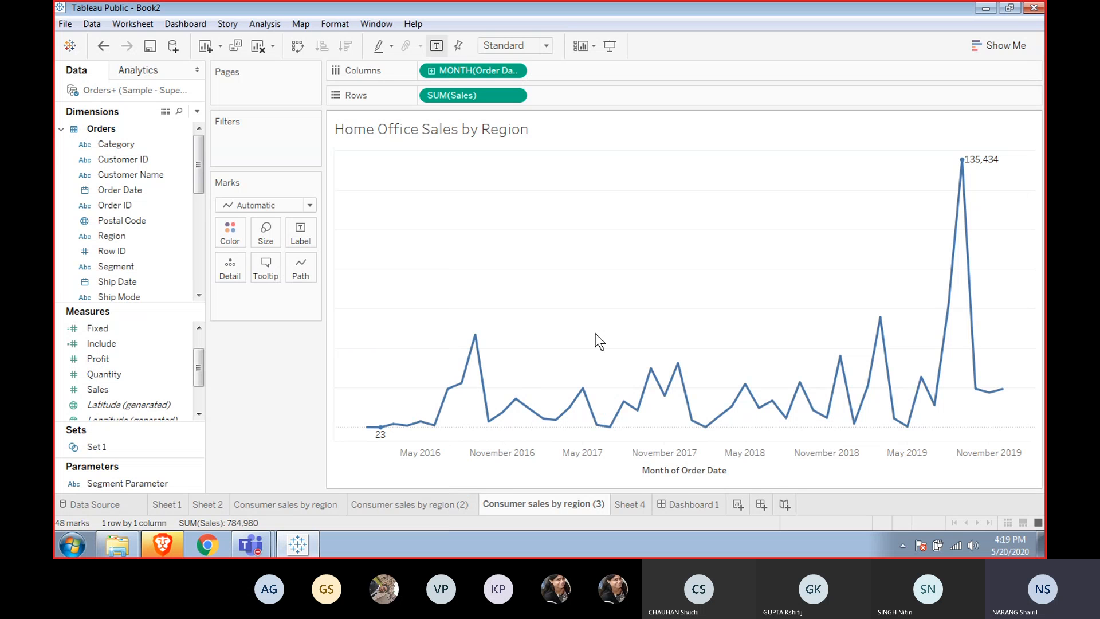
mouse_move(380, 431)
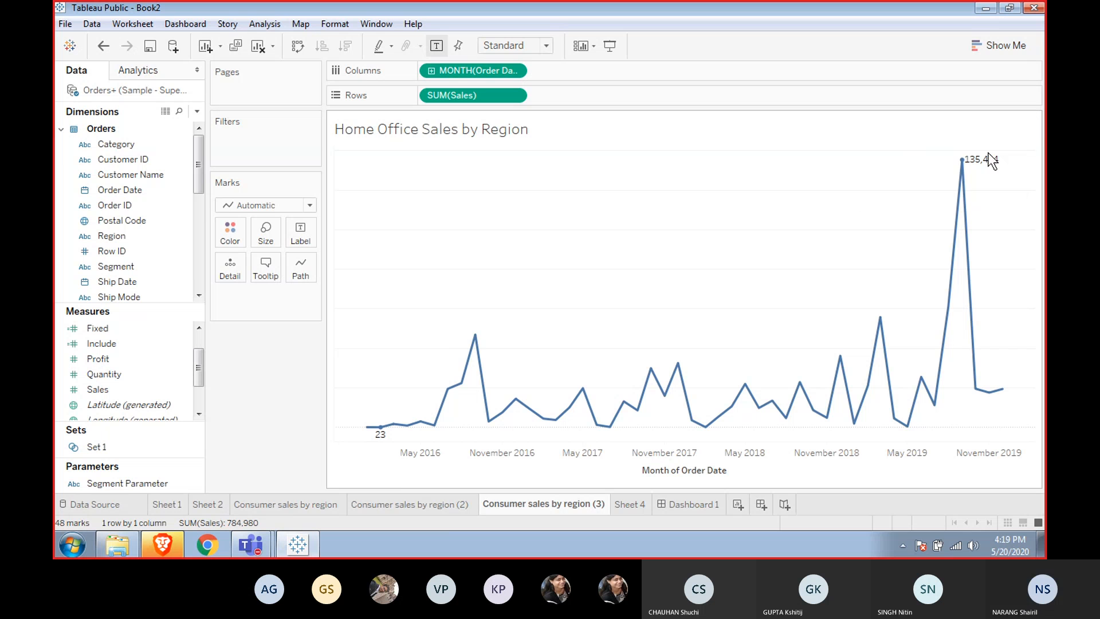
mouse_move(964, 166)
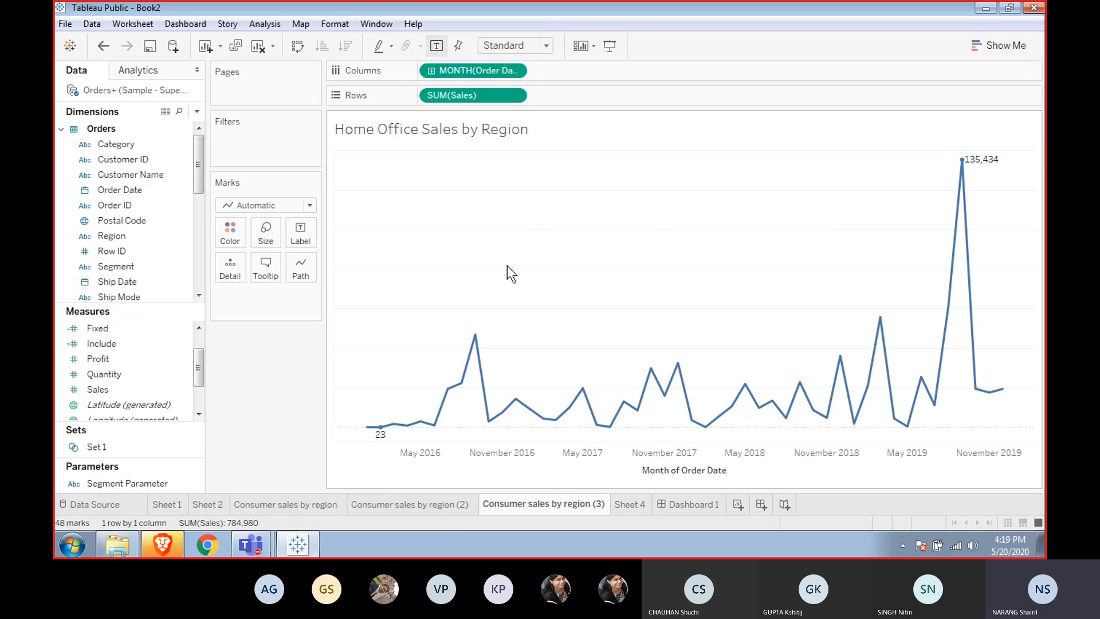
Hide the worksheet title of the line chart.
right_click(481, 297)
click(470, 238)
right_click(500, 129)
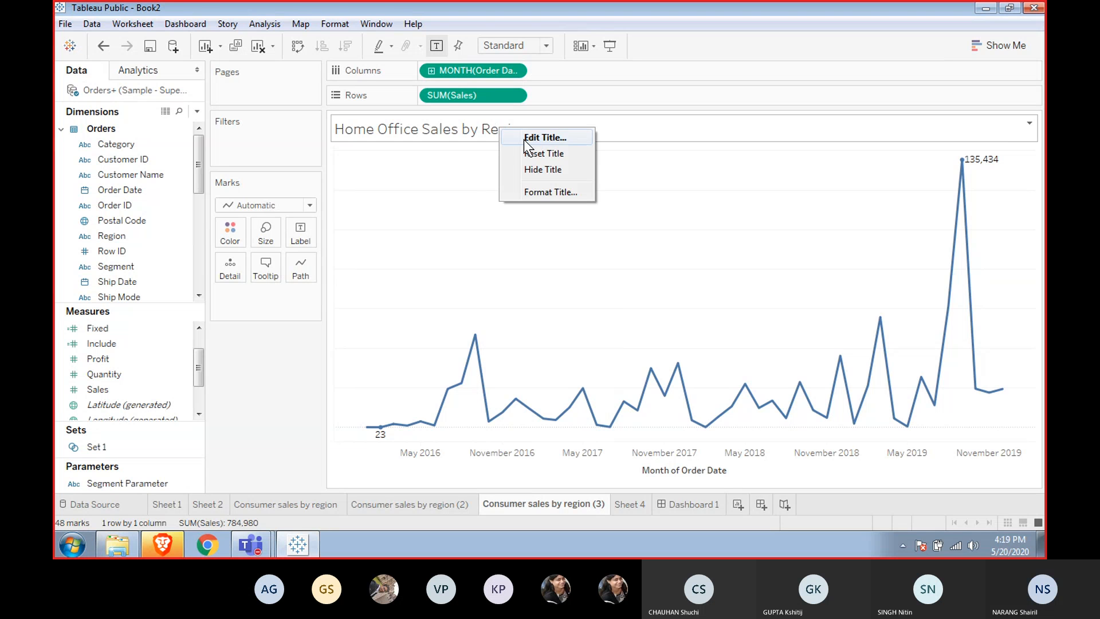
click(531, 164)
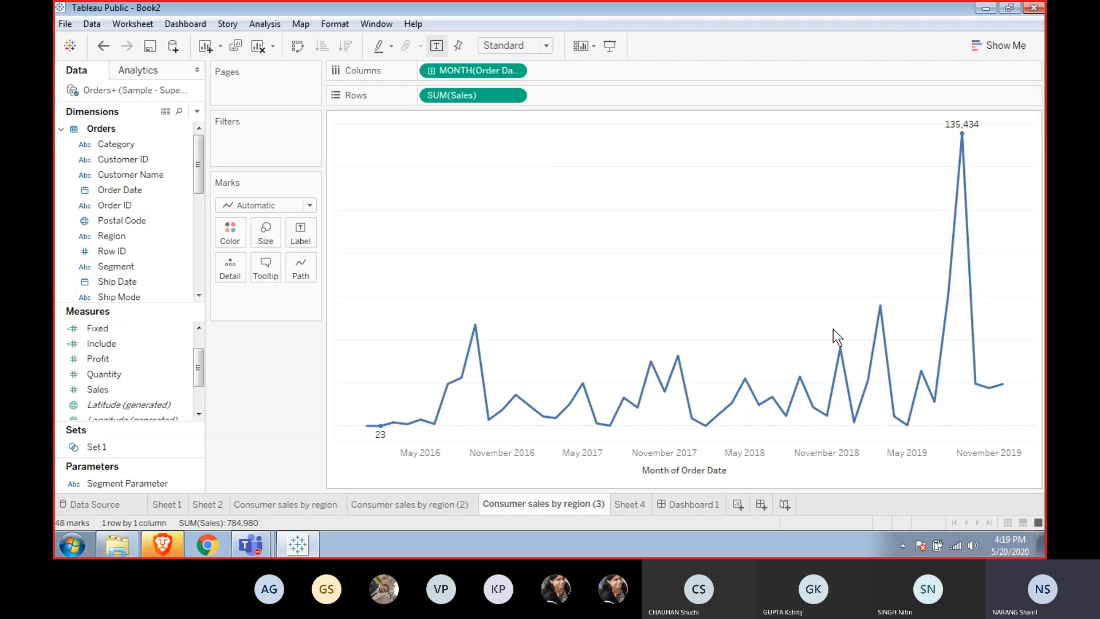
Open Dashboard 1 and place the Consumer sales by region (3) line chart below the stacked segment bar chart.
click(674, 504)
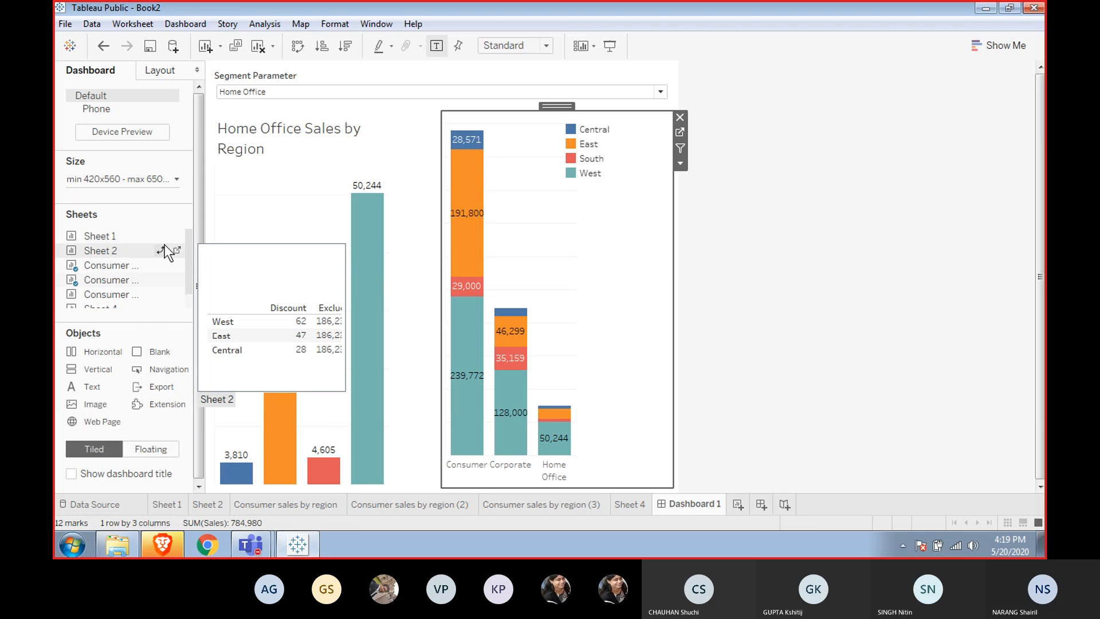
drag(129, 298, 288, 388)
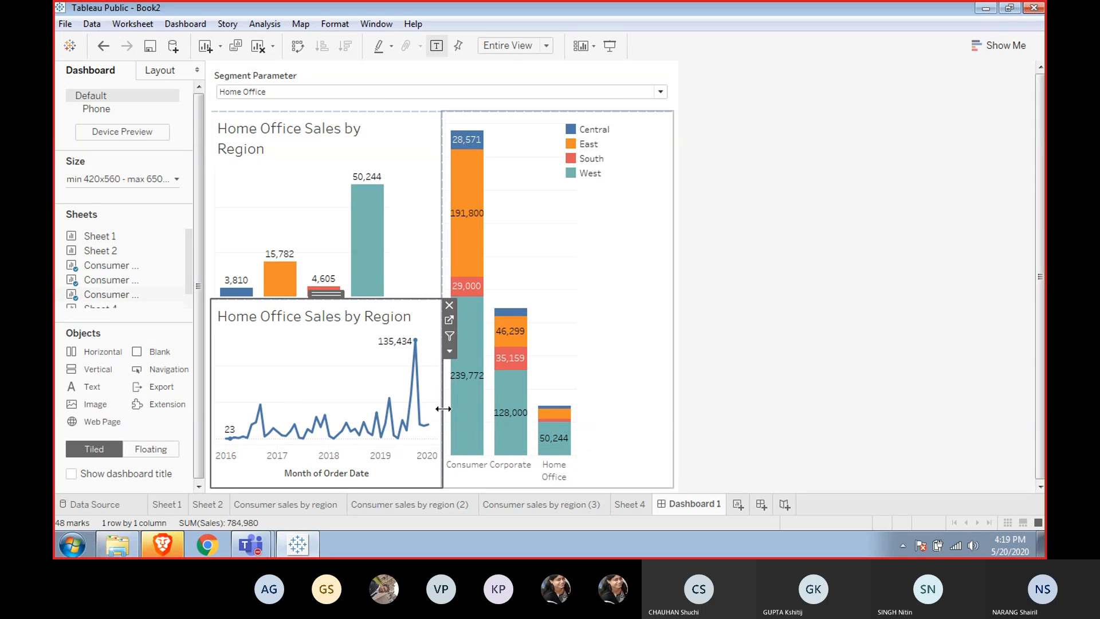
click(448, 306)
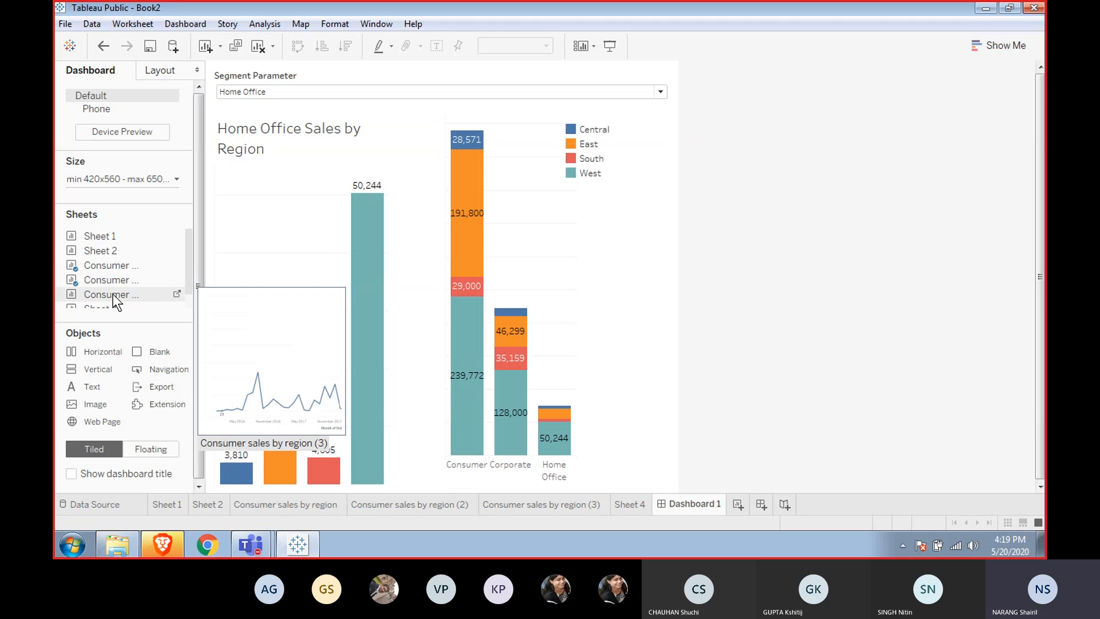
drag(113, 294, 514, 413)
drag(443, 392, 432, 432)
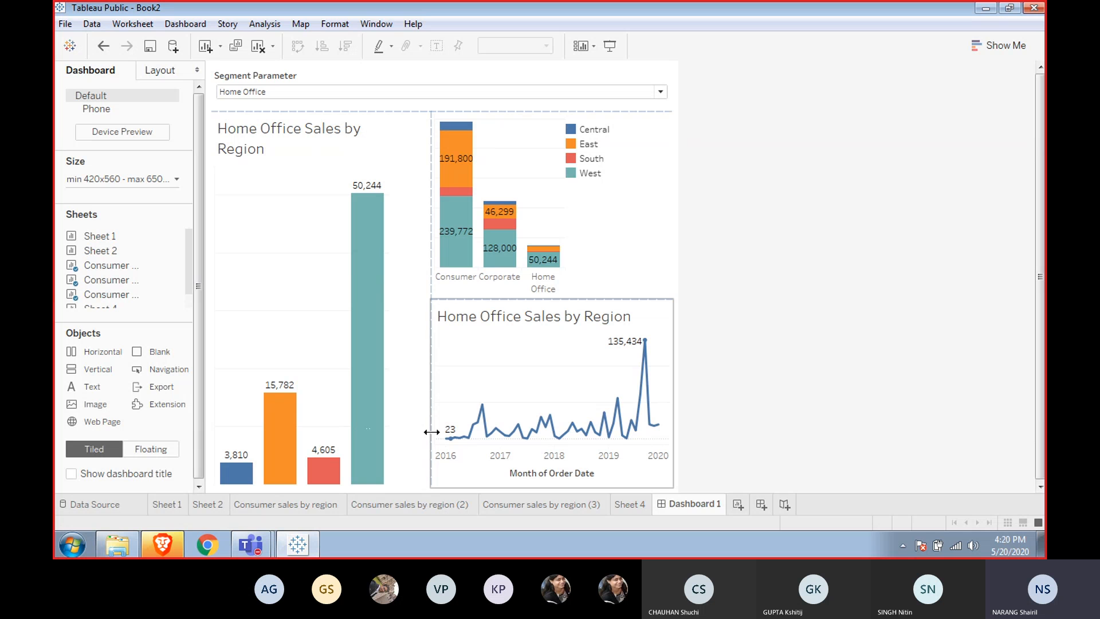
Create a new dashboard, then return to Dashboard 1.
click(491, 280)
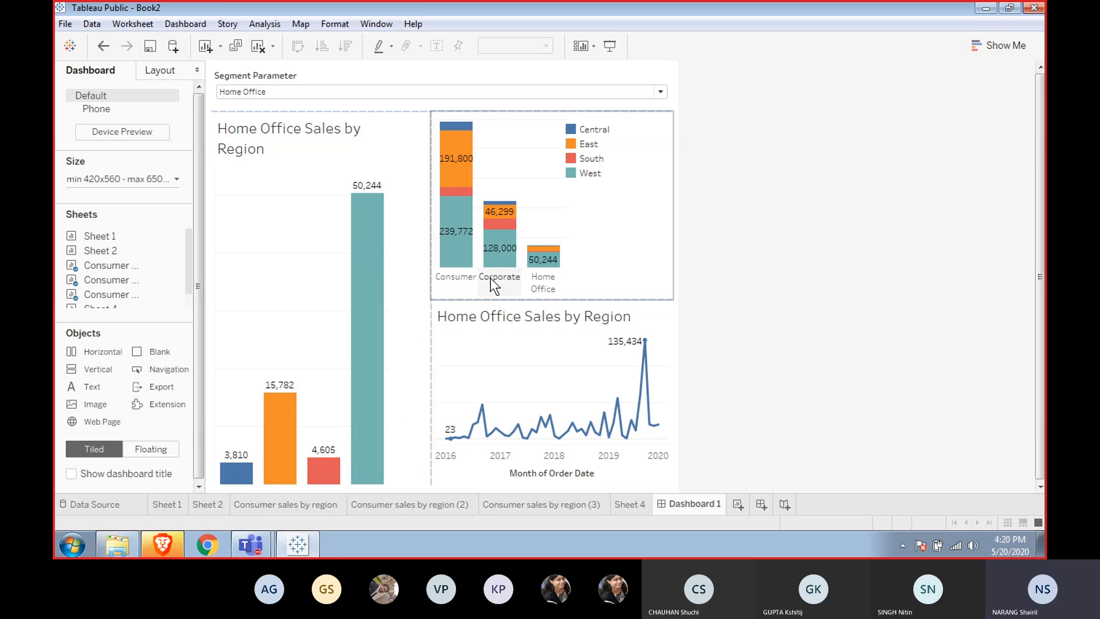
click(427, 177)
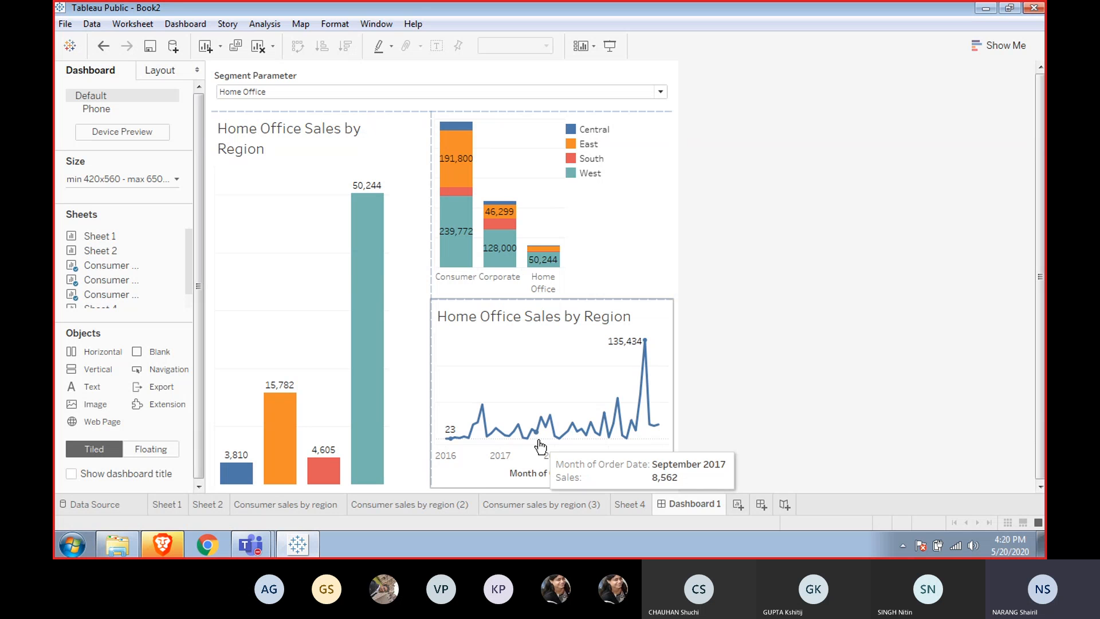
click(761, 505)
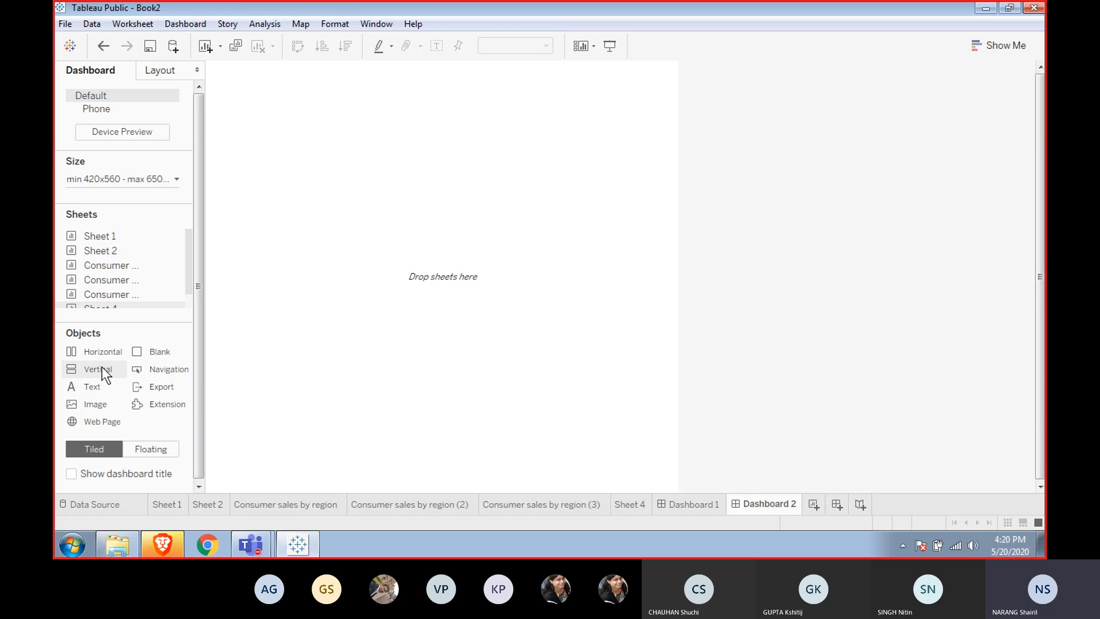
click(682, 503)
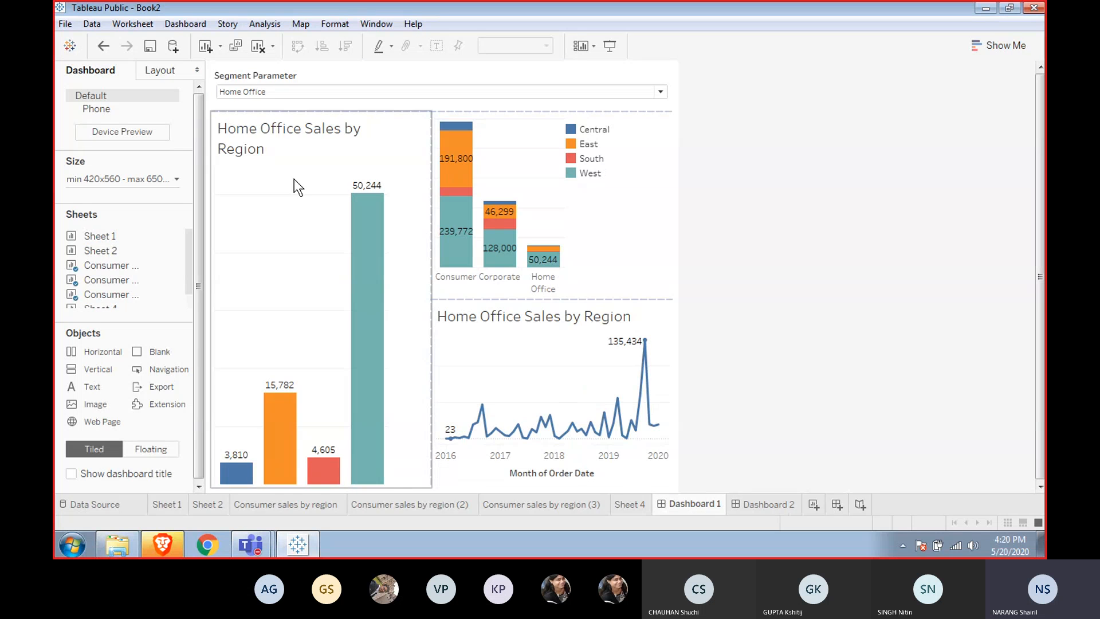
Select each zone of Dashboard 1 in turn to inspect the layout arrangement.
click(242, 88)
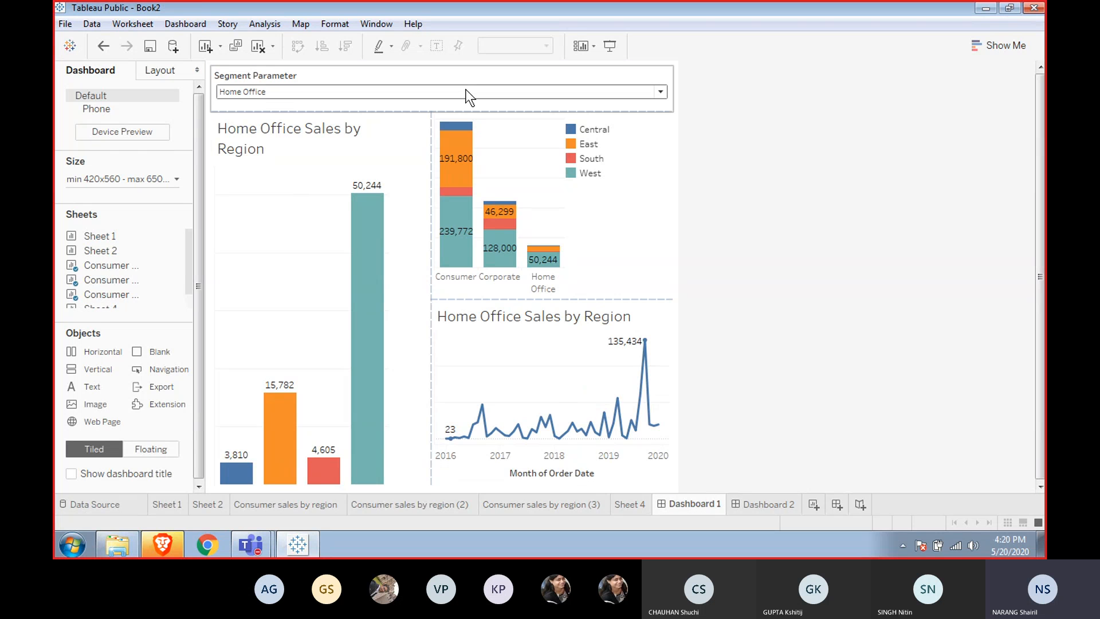
click(395, 140)
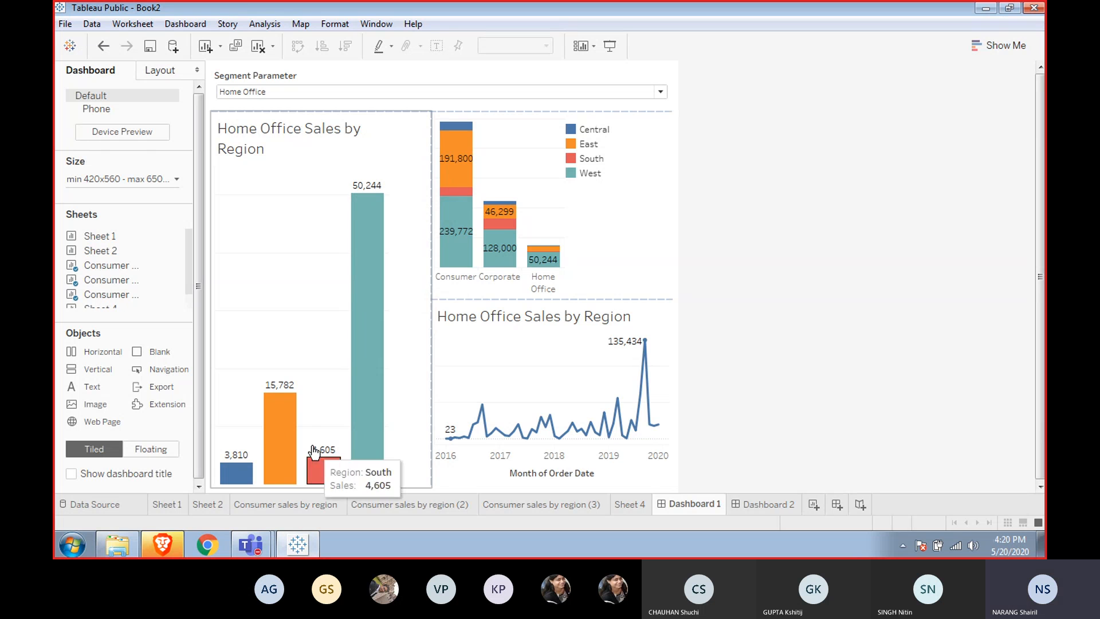
click(294, 283)
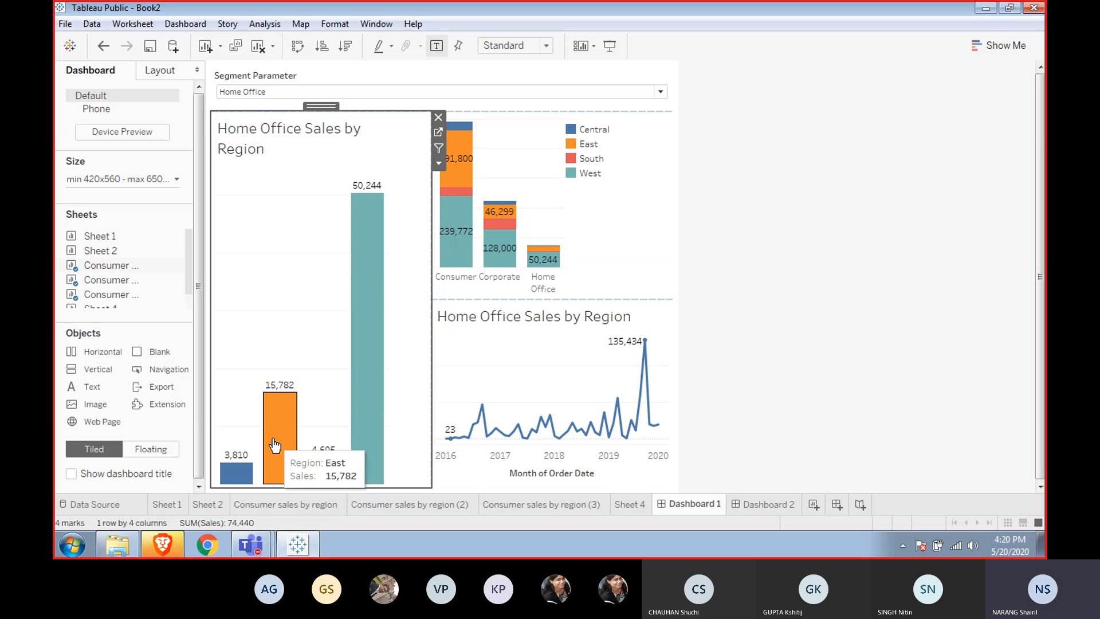
mouse_move(288, 415)
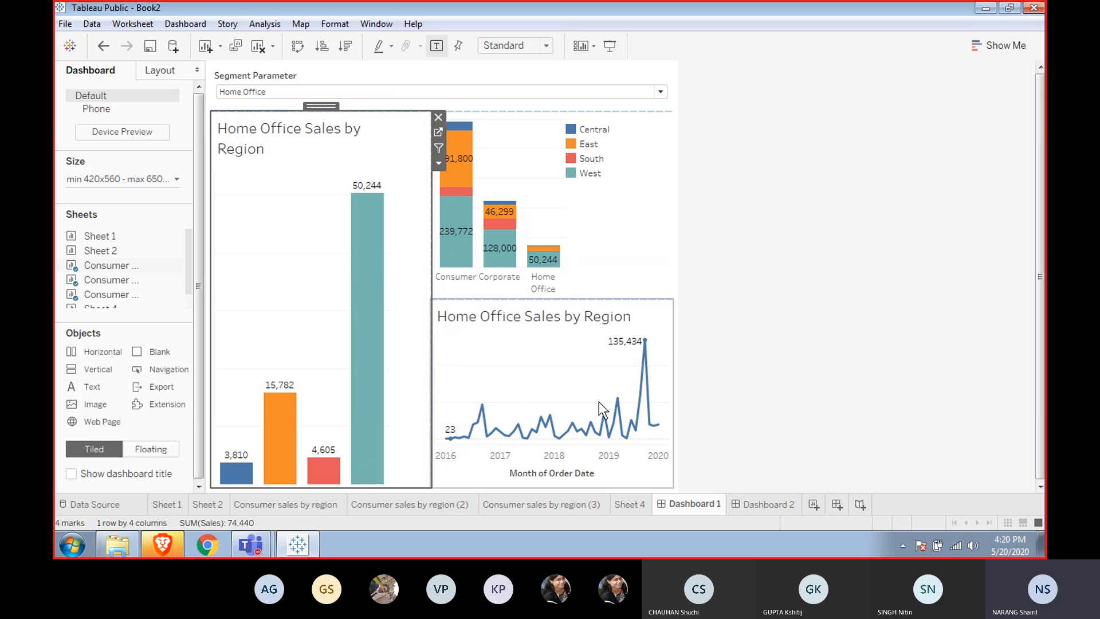
click(567, 92)
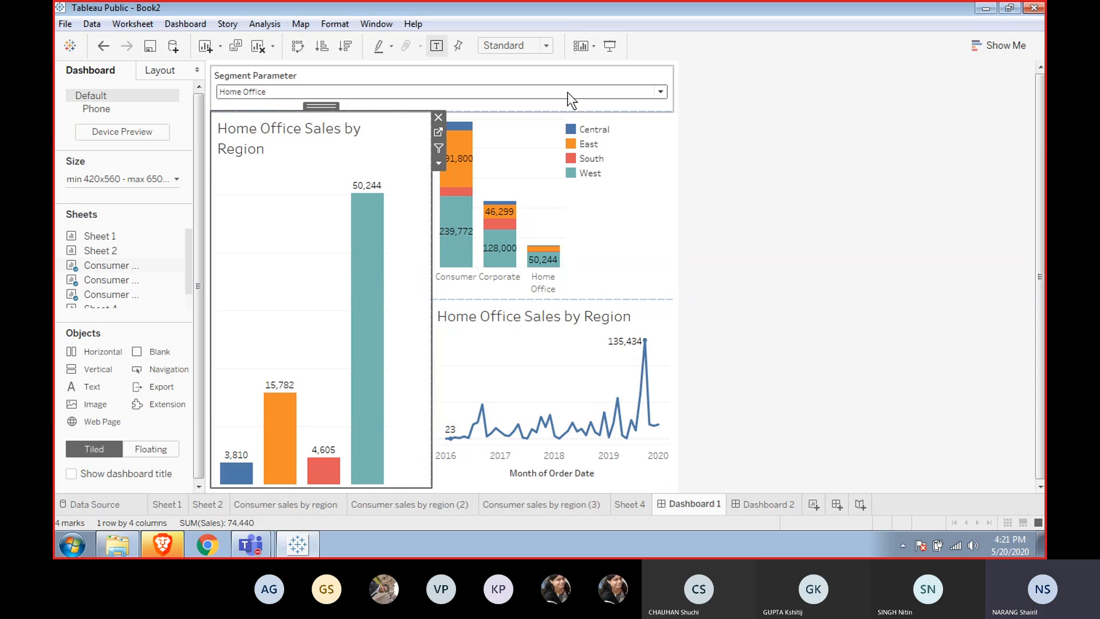
click(567, 91)
click(561, 185)
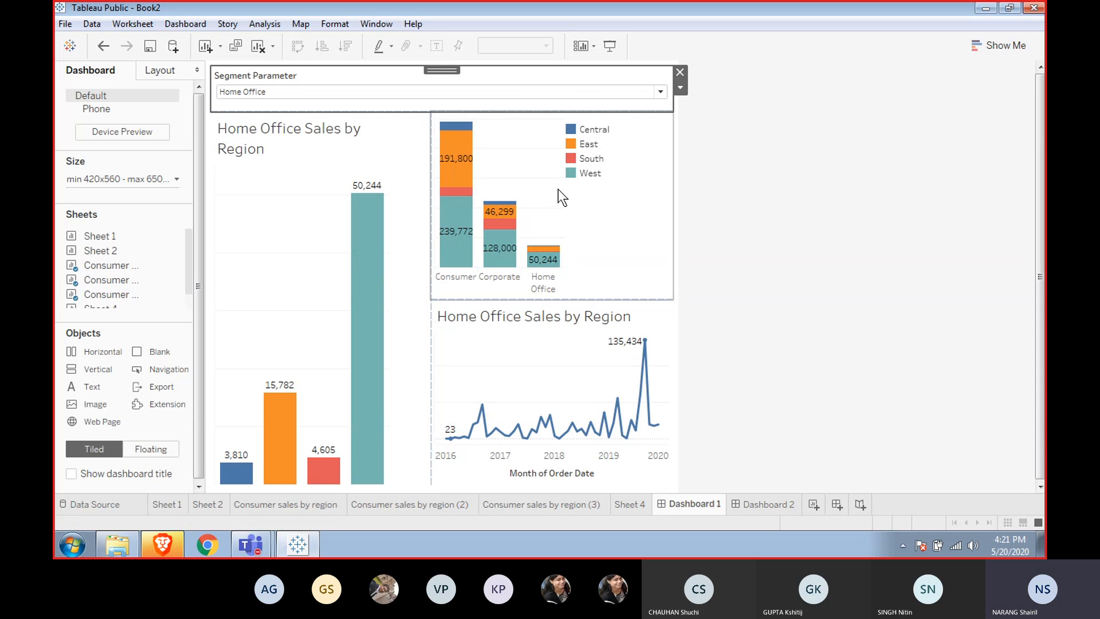
click(559, 384)
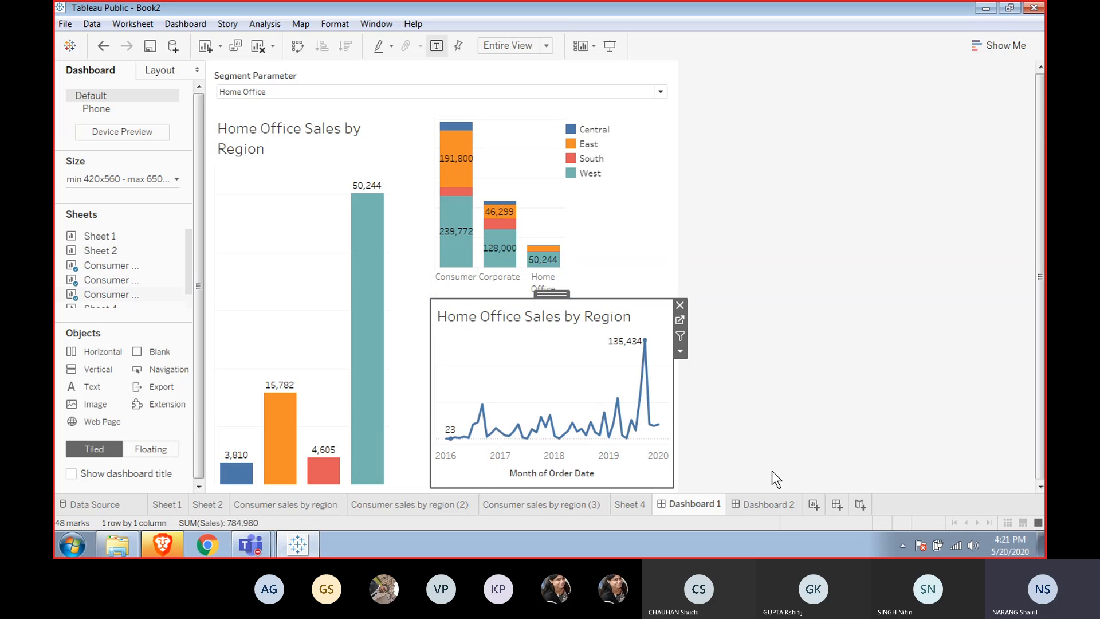
Open Dashboard 2 and add a Vertical layout container to its canvas.
click(762, 506)
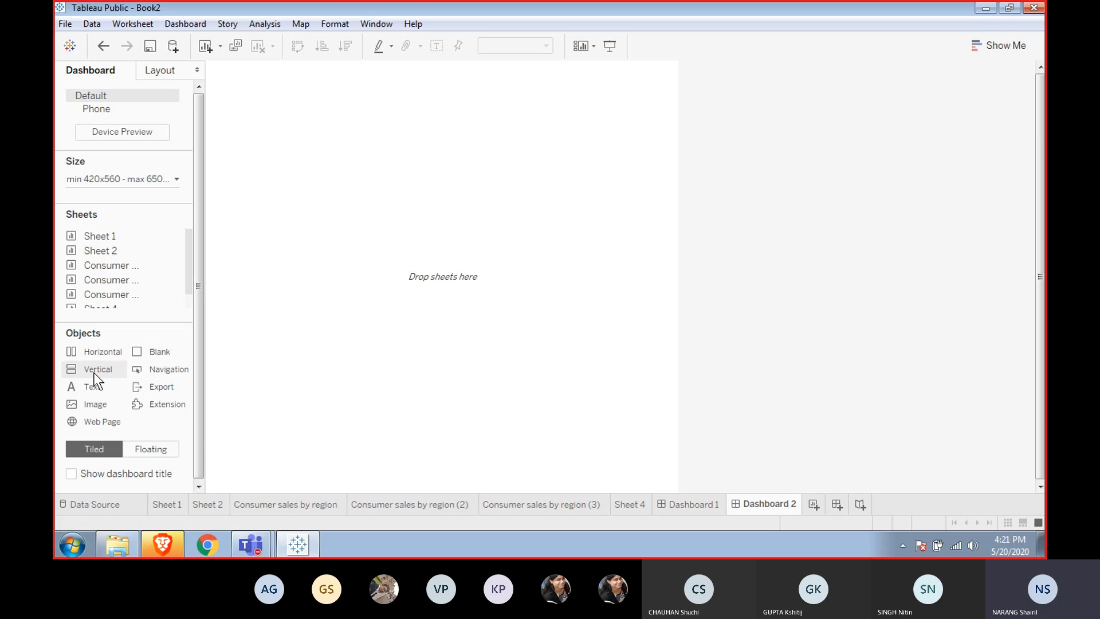
drag(94, 372, 321, 305)
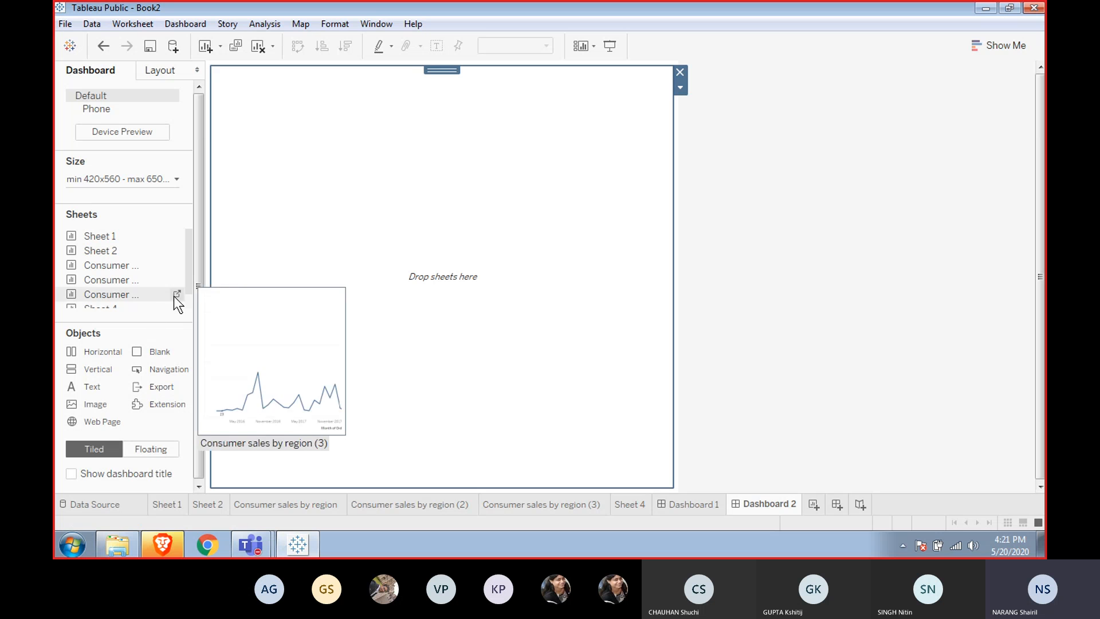
Add the Consumer sales by region bar chart to Dashboard 2's container and move the Segment Parameter control above it.
mouse_move(154, 273)
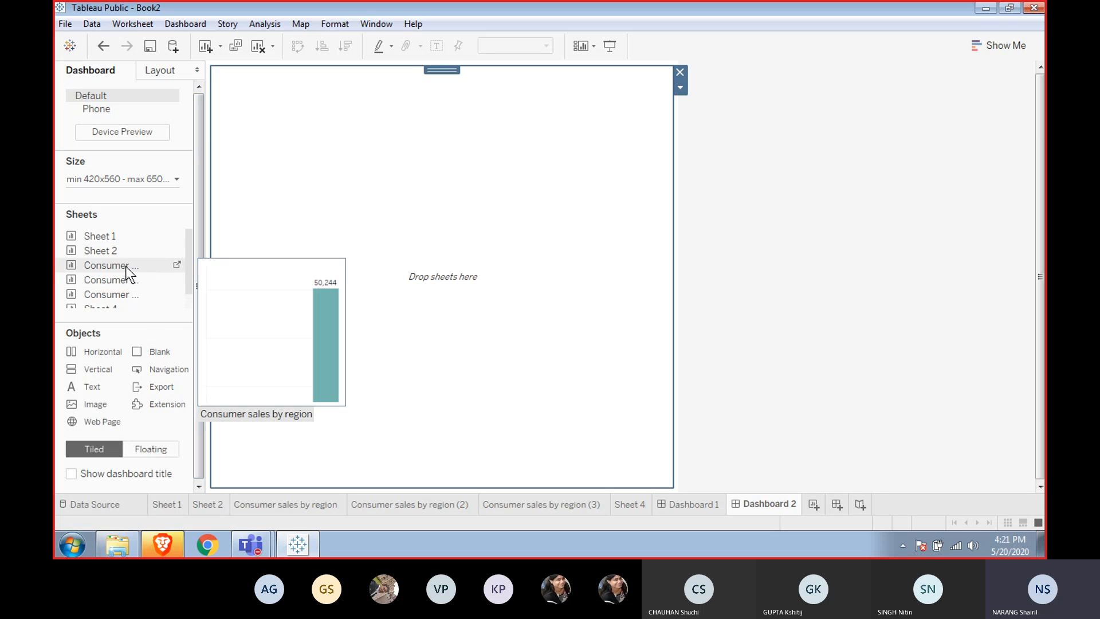
drag(126, 266, 273, 222)
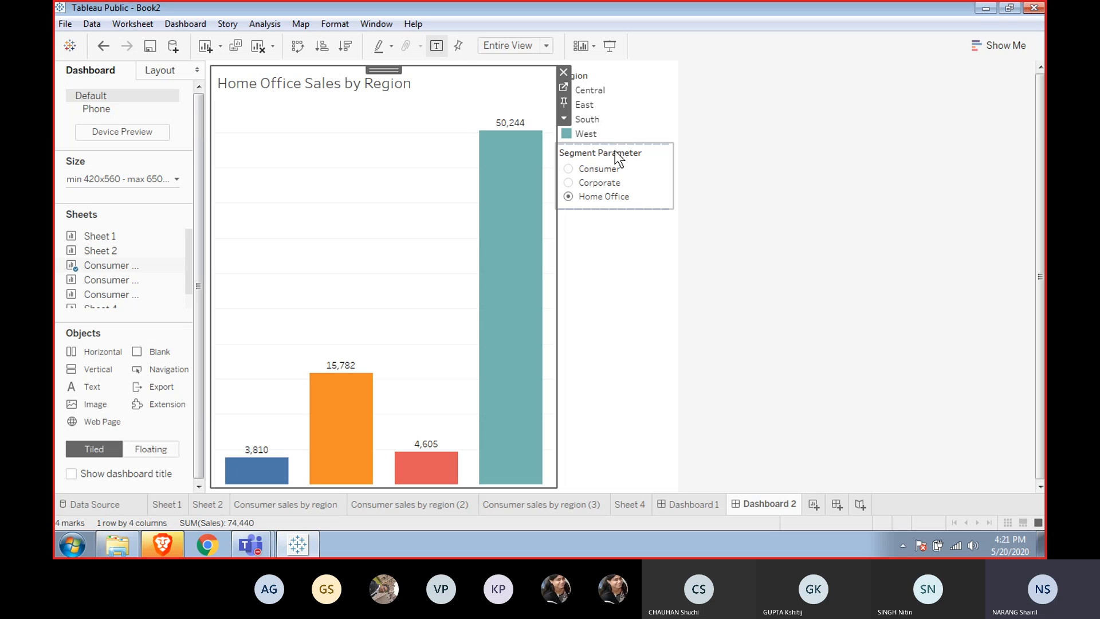
click(637, 170)
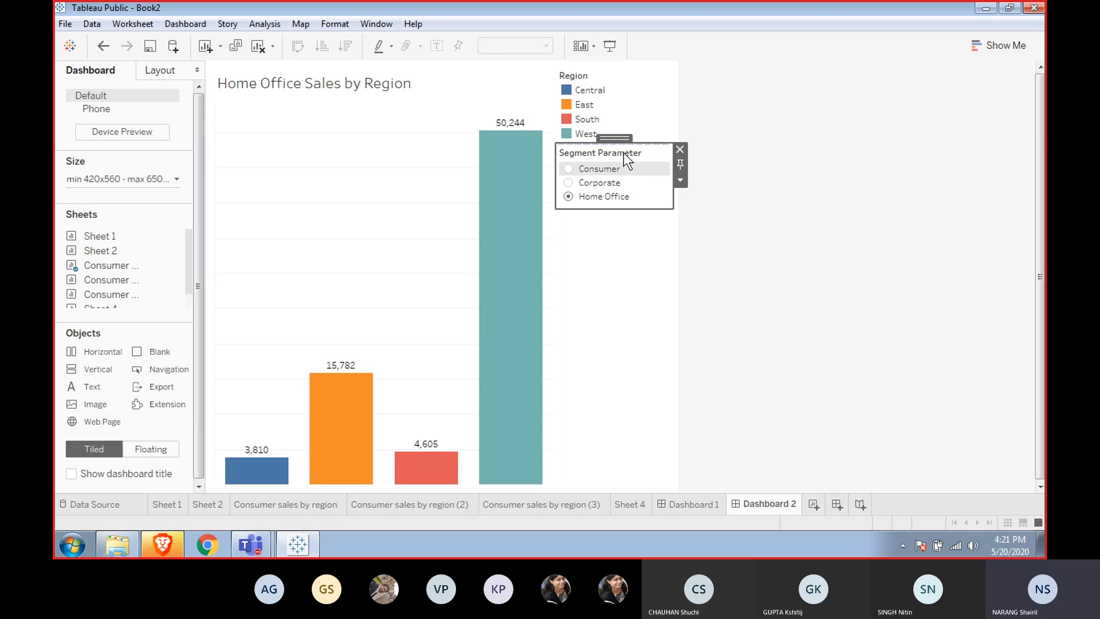
mouse_move(615, 136)
mouse_down()
mouse_move(552, 85)
mouse_move(415, 88)
mouse_move(441, 92)
mouse_move(447, 73)
mouse_move(435, 62)
mouse_up()
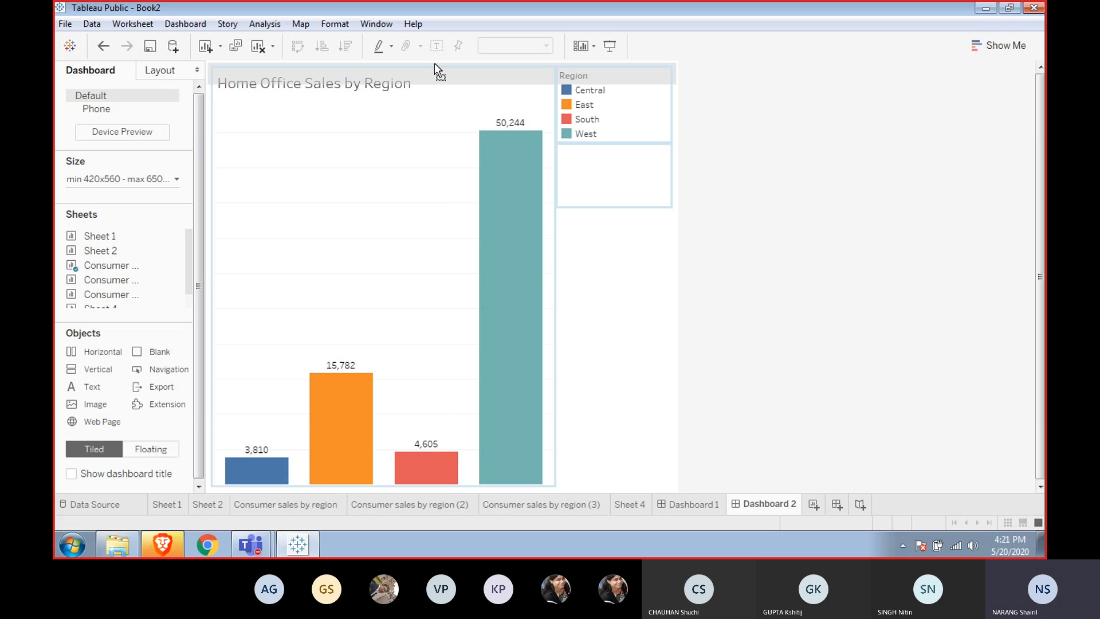
drag(435, 63, 435, 63)
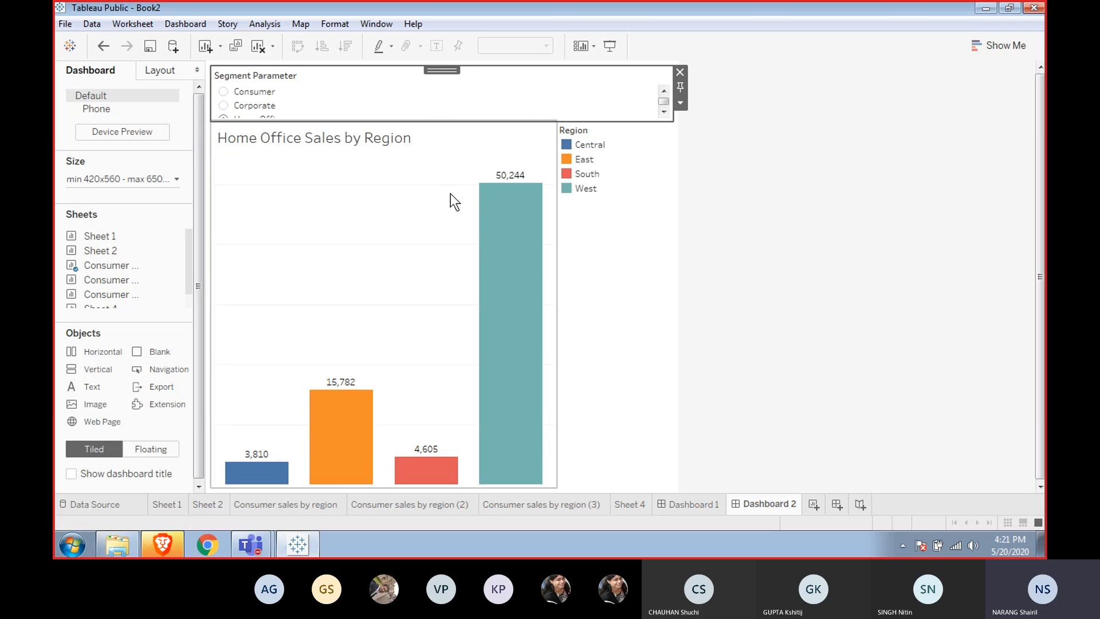
Select the Segment Parameter's vertical container and rearrange the bar chart within Dashboard 2's layout.
click(681, 102)
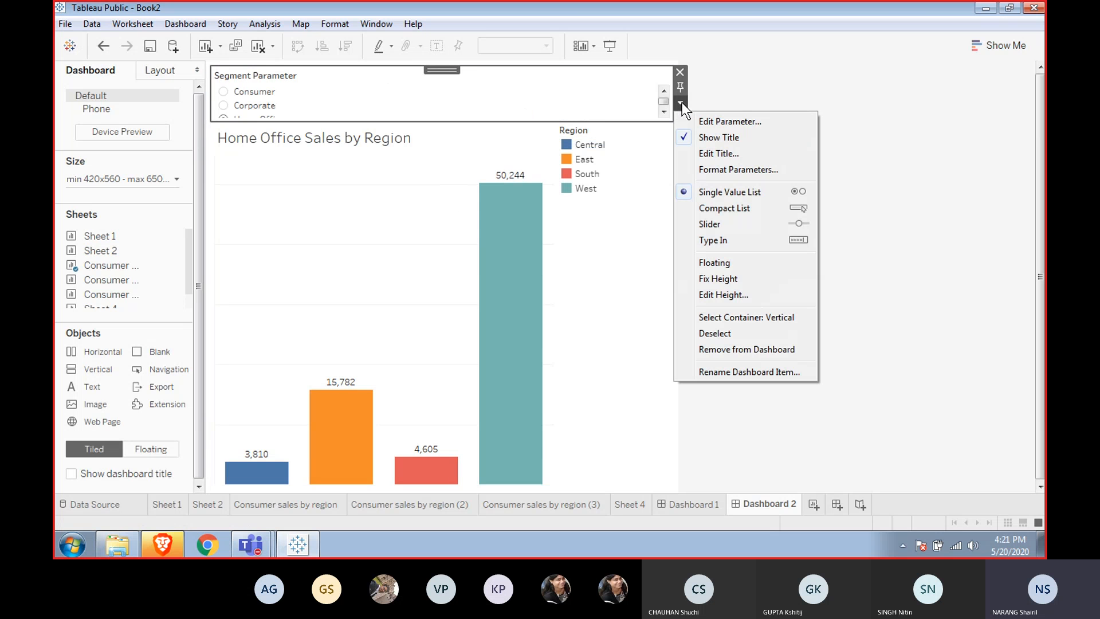
click(729, 316)
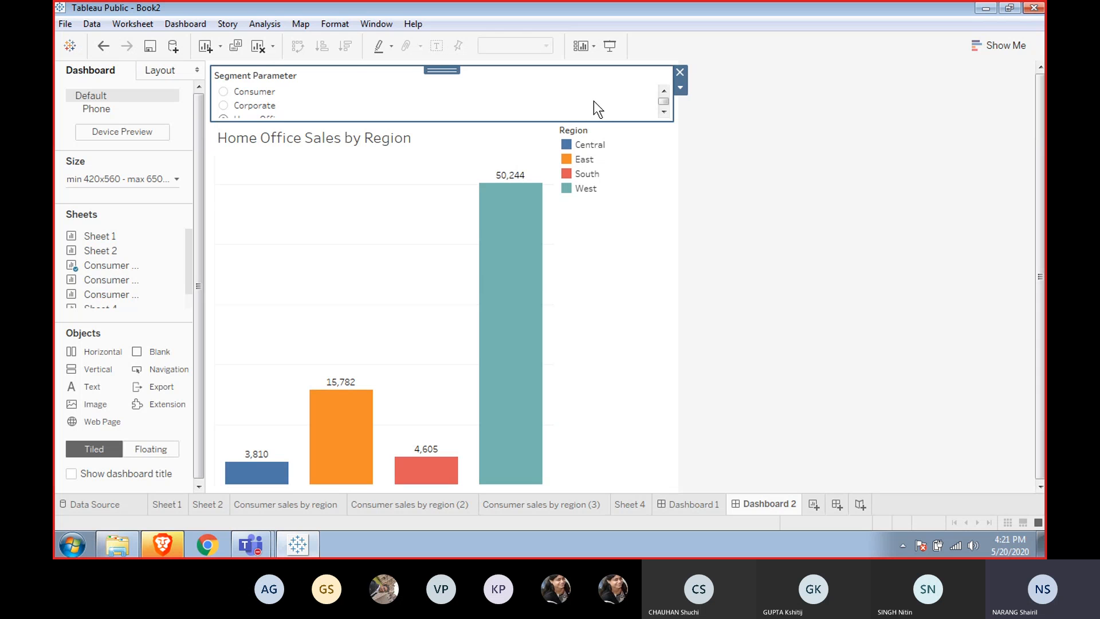
click(367, 258)
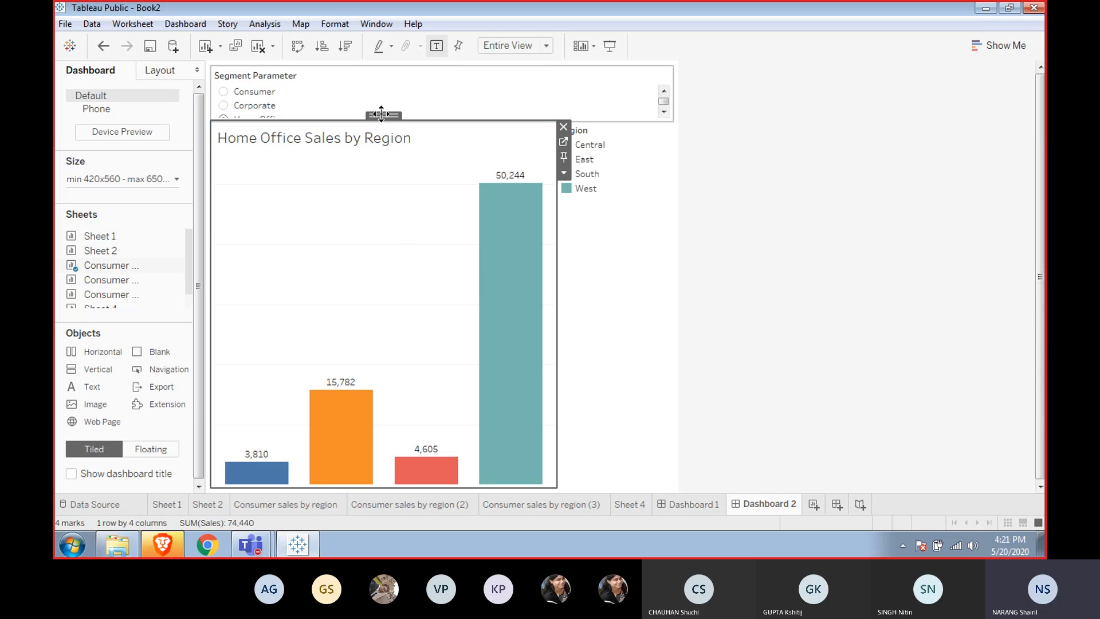
drag(381, 114, 416, 109)
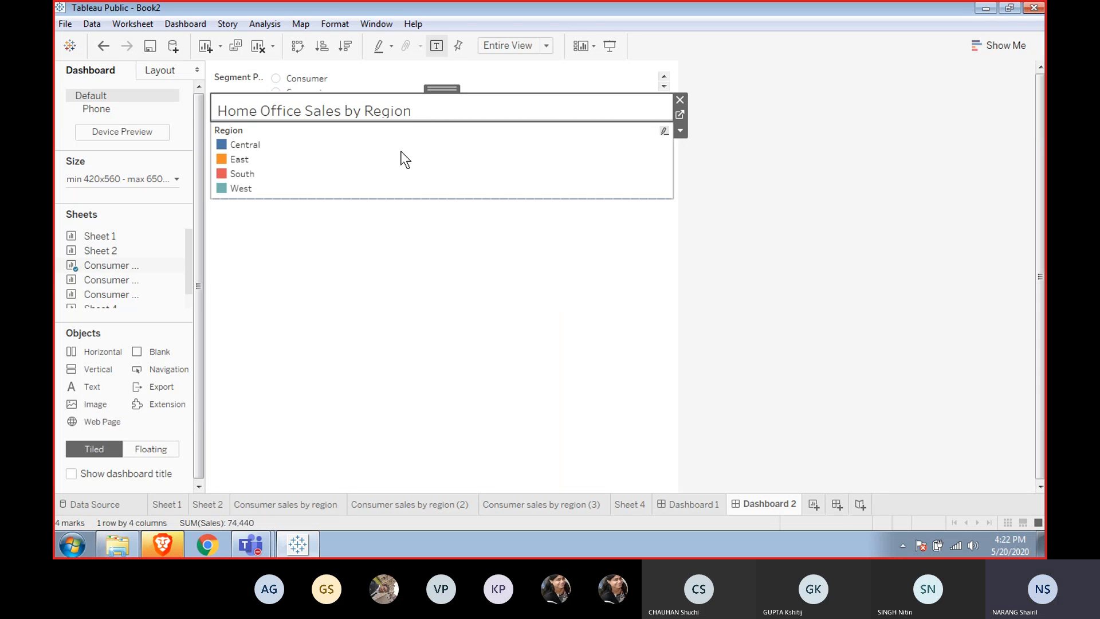
click(647, 80)
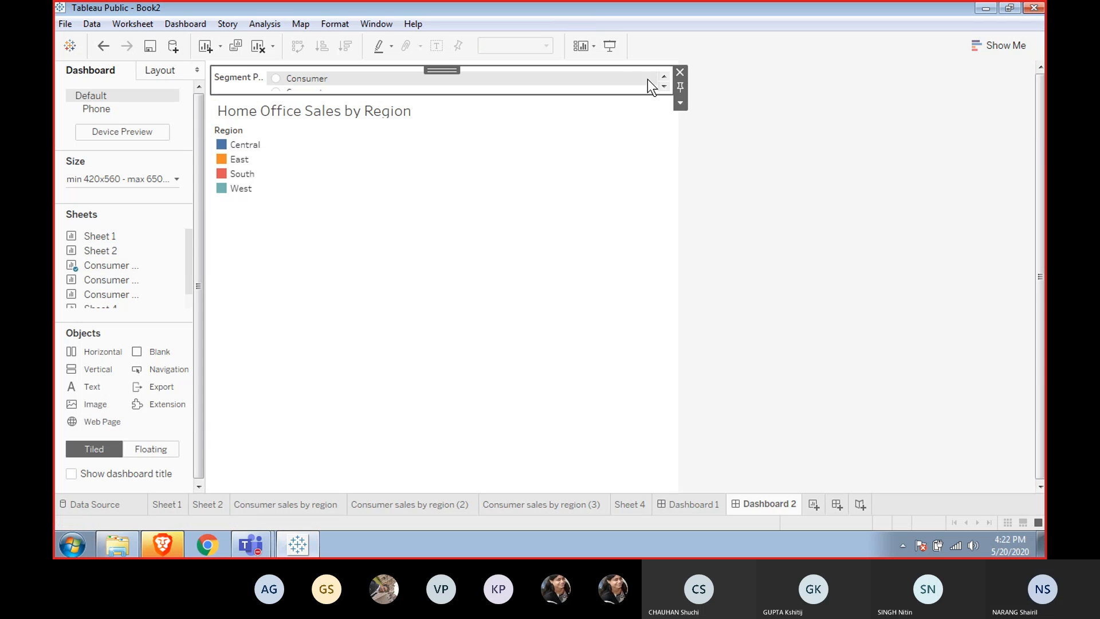
click(680, 104)
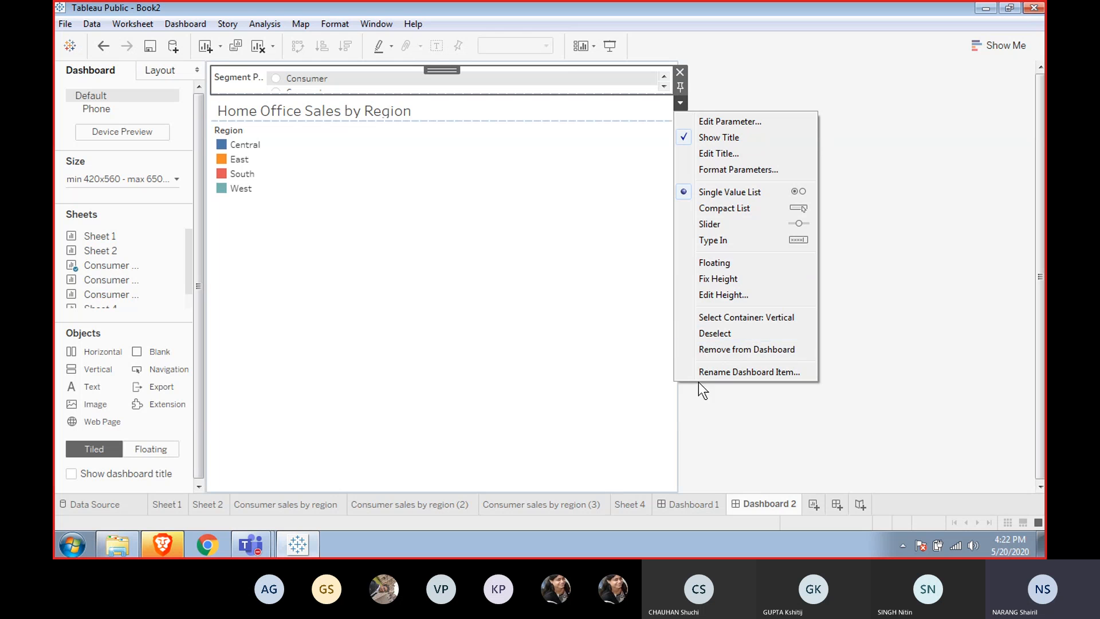
click(717, 319)
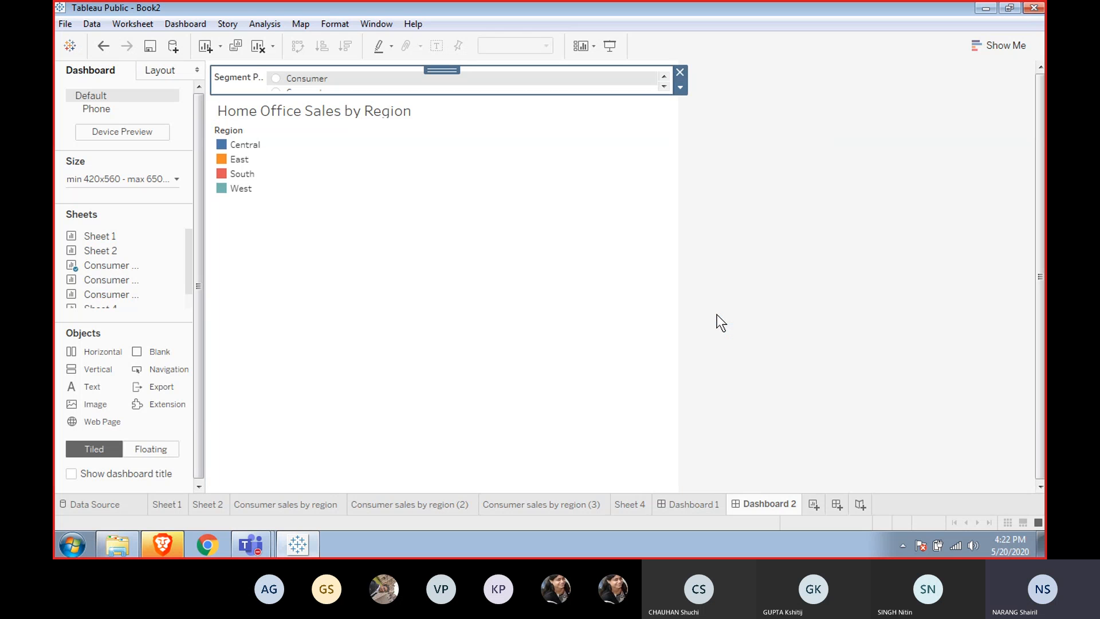
Move the bar chart above the Segment Parameter control and select its tiled container.
click(607, 106)
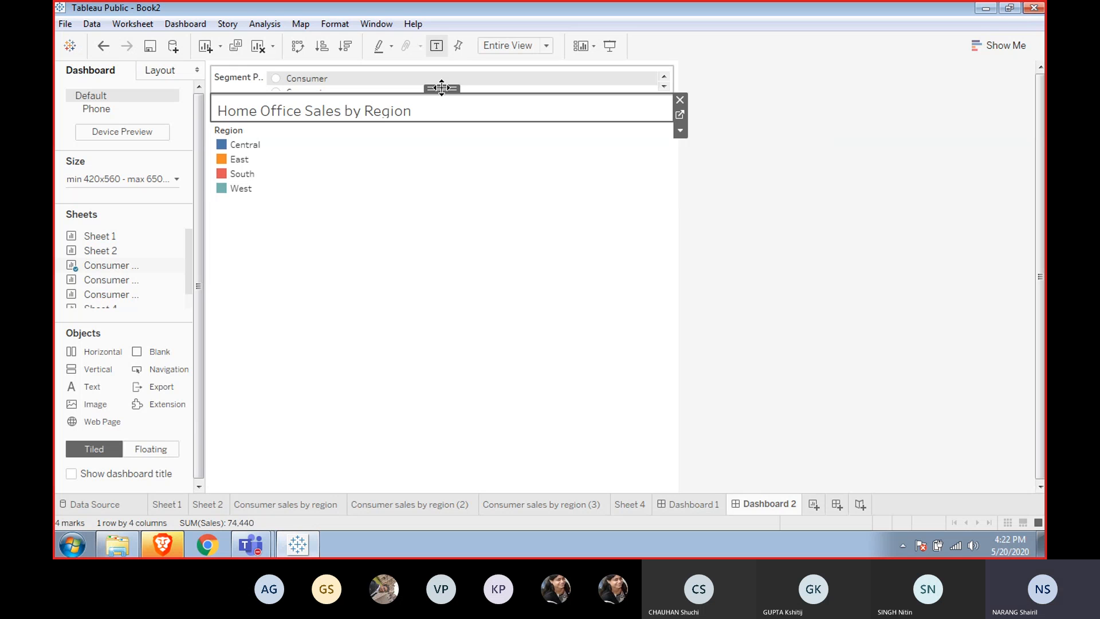
drag(442, 88, 445, 63)
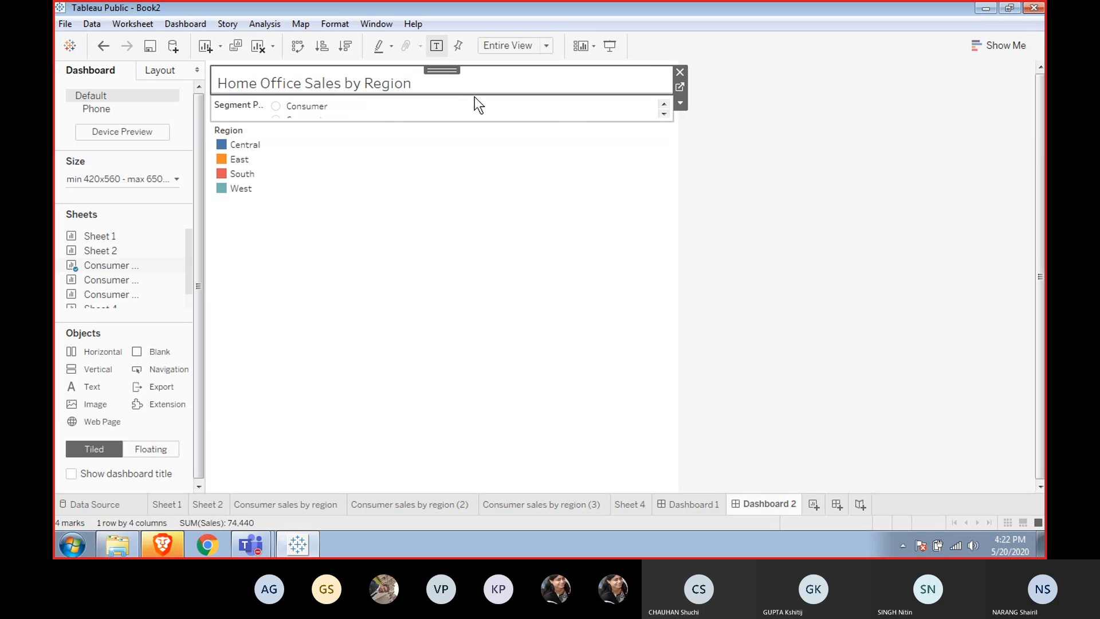
click(680, 103)
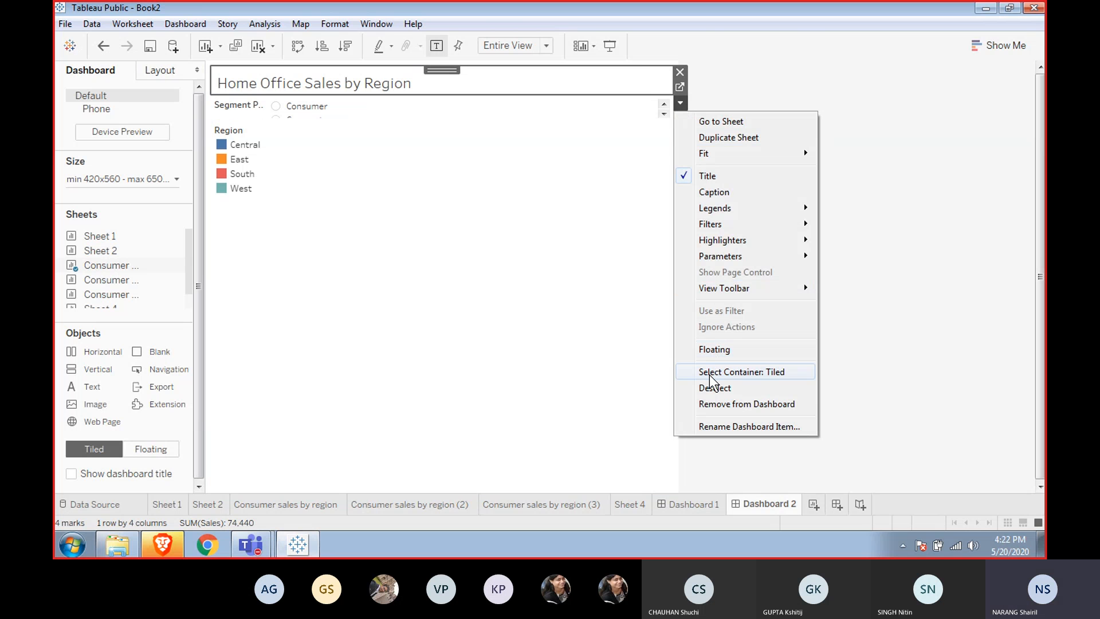
click(711, 373)
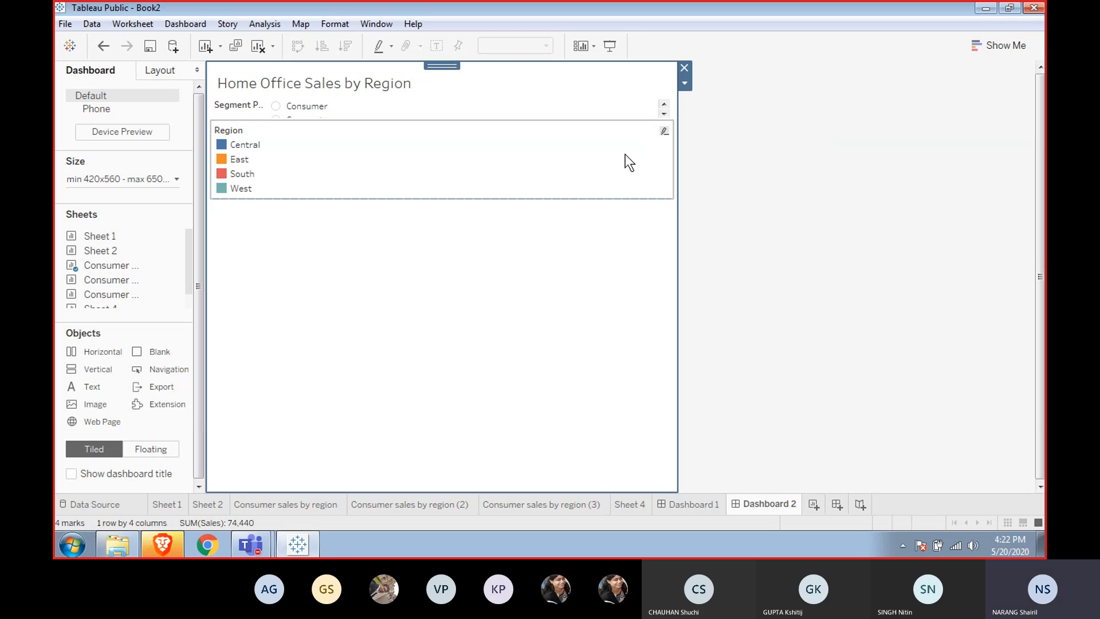
click(543, 112)
click(567, 80)
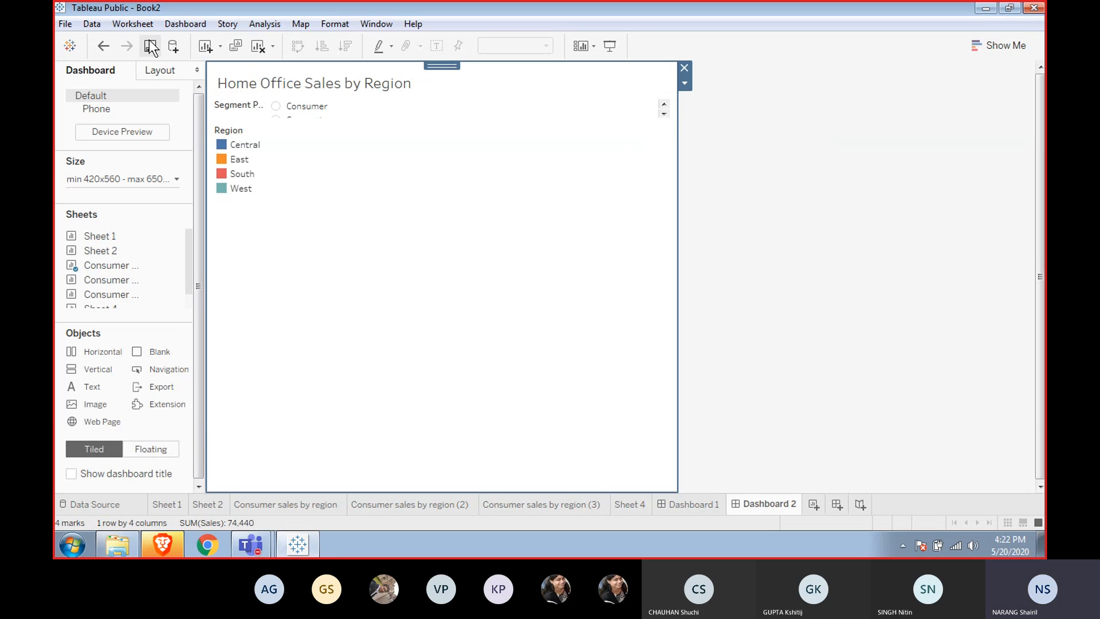
Duplicate Dashboard 2 and clear all content from the duplicate.
click(232, 45)
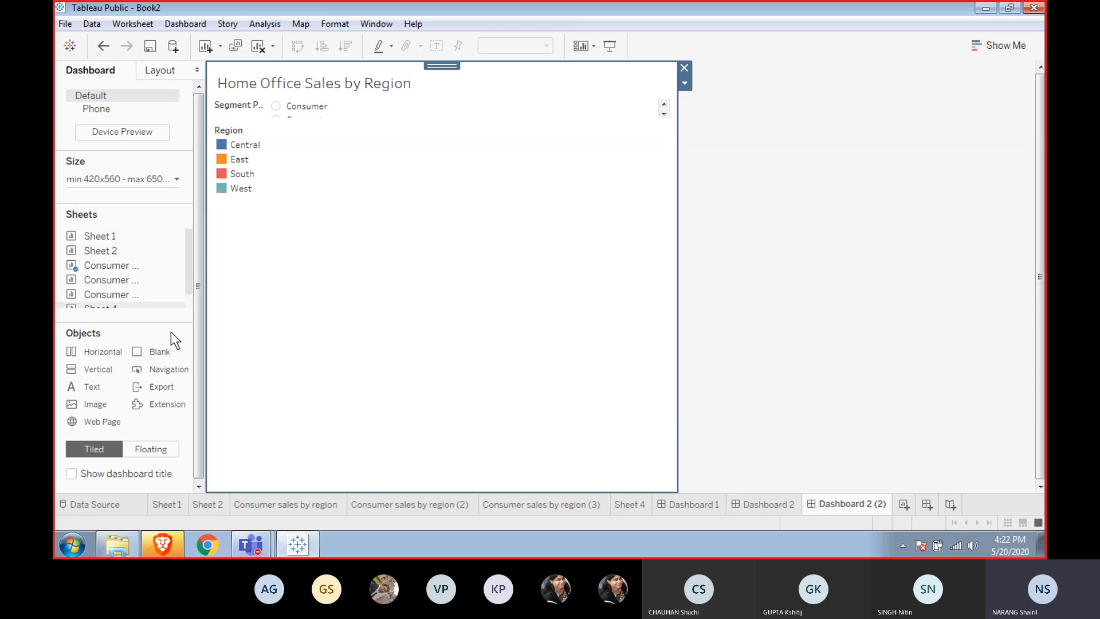
click(257, 45)
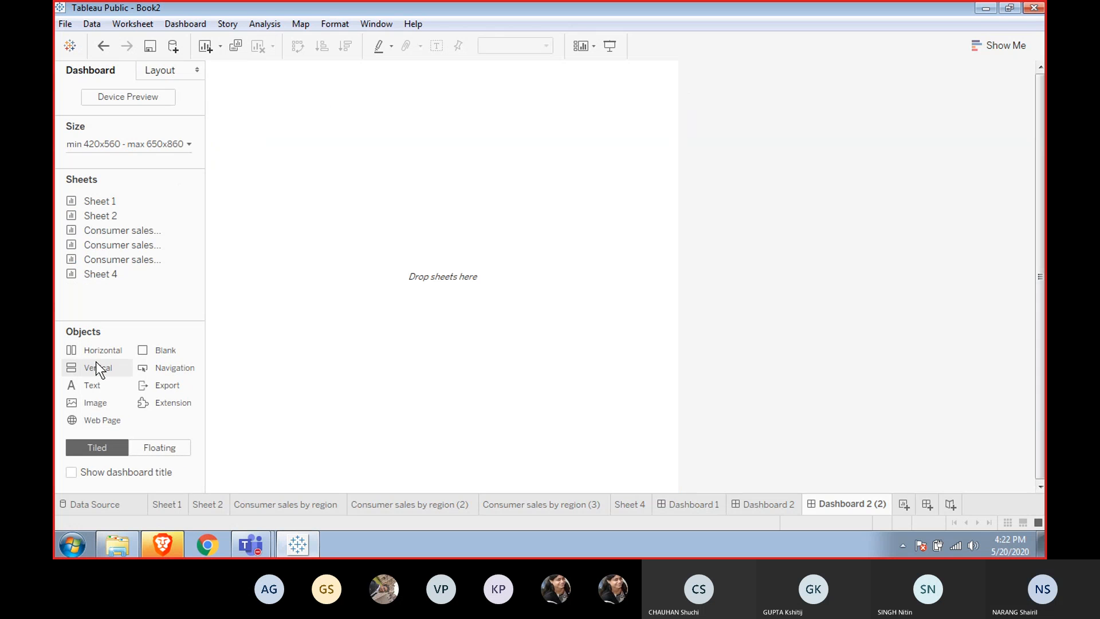
Add a Vertical container to Dashboard 2 (2) and place the two bar charts side by side with the line chart below.
drag(94, 364, 319, 260)
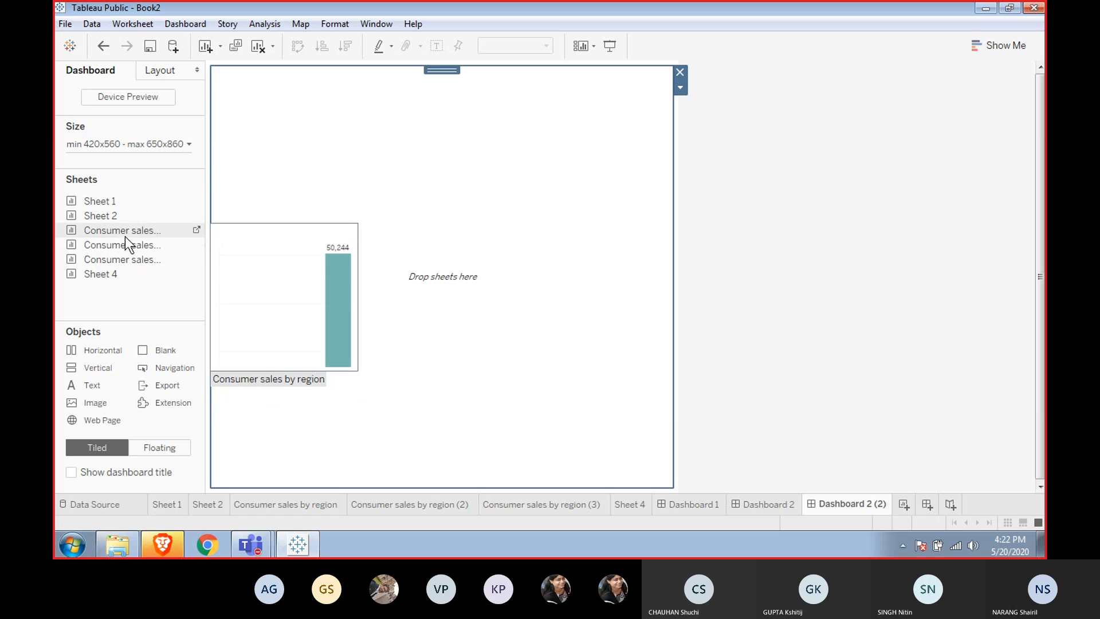
drag(153, 216, 383, 119)
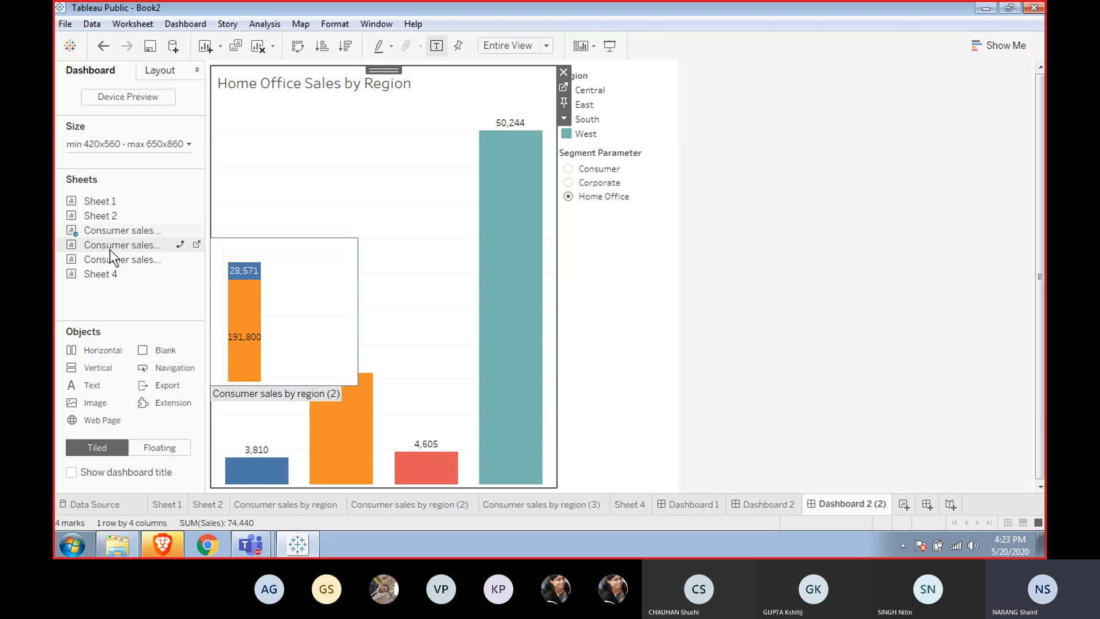
drag(109, 249, 465, 249)
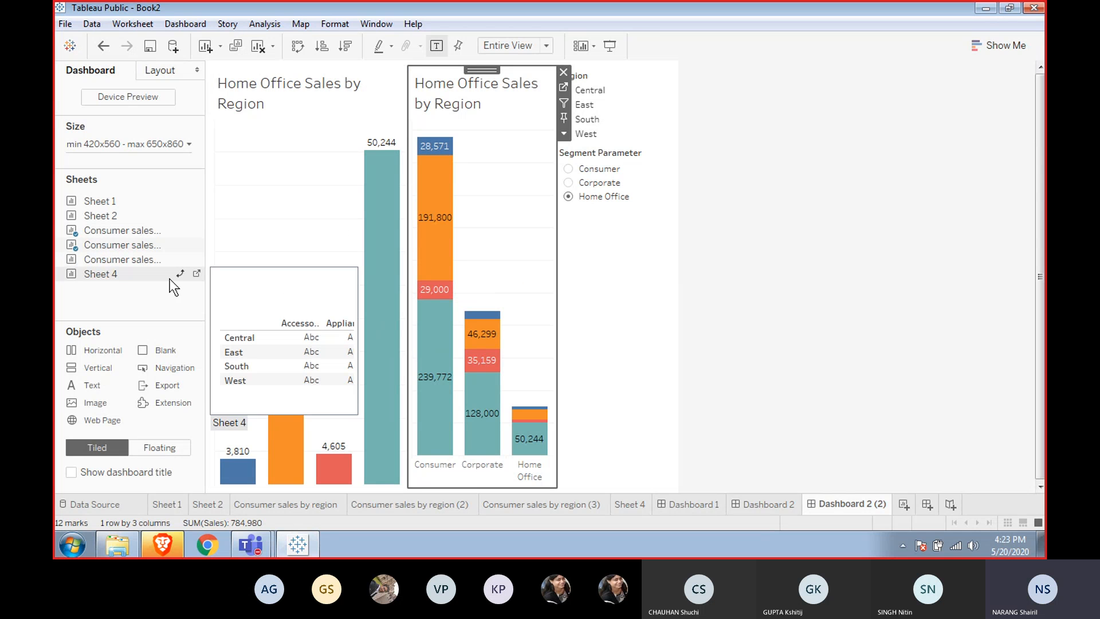
mouse_move(133, 256)
mouse_down()
mouse_move(313, 414)
mouse_move(340, 481)
mouse_move(379, 484)
mouse_move(380, 456)
mouse_move(384, 490)
mouse_up()
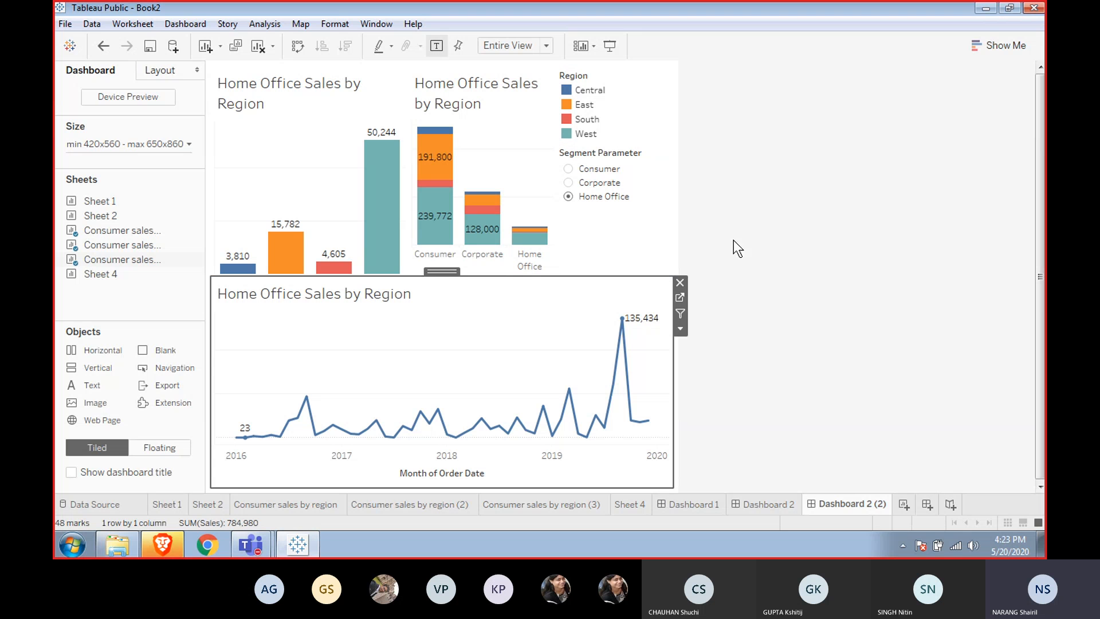
Float the Region legend over the stacked bar chart and move the Segment Parameter control to the top of the dashboard.
click(632, 86)
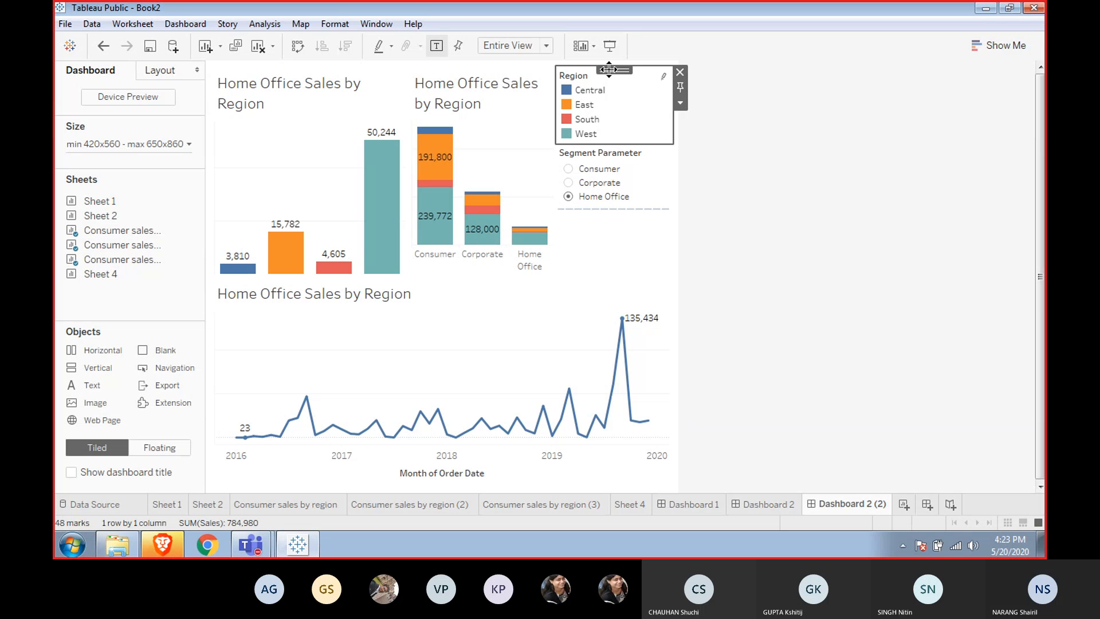
drag(609, 70, 523, 115)
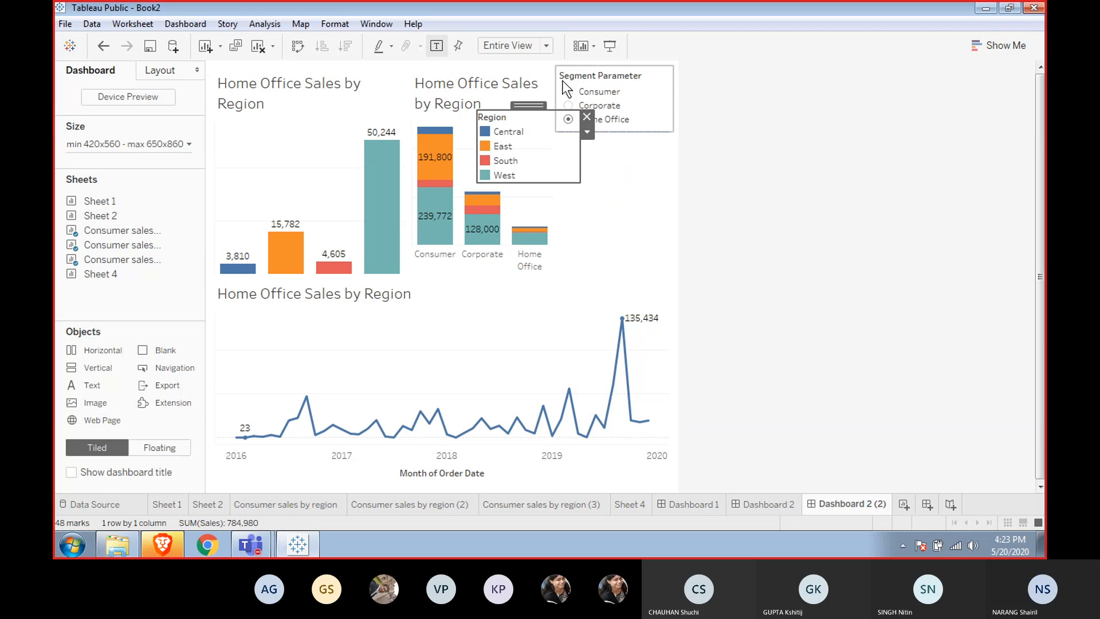
click(661, 112)
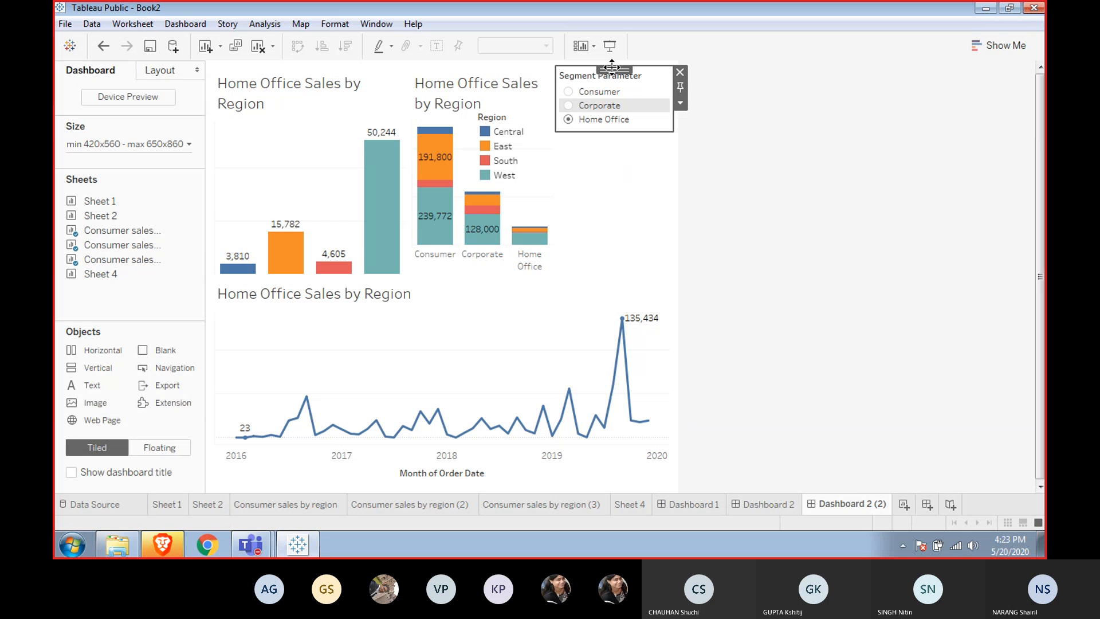
mouse_move(612, 68)
mouse_down()
mouse_move(535, 73)
mouse_move(528, 63)
mouse_up()
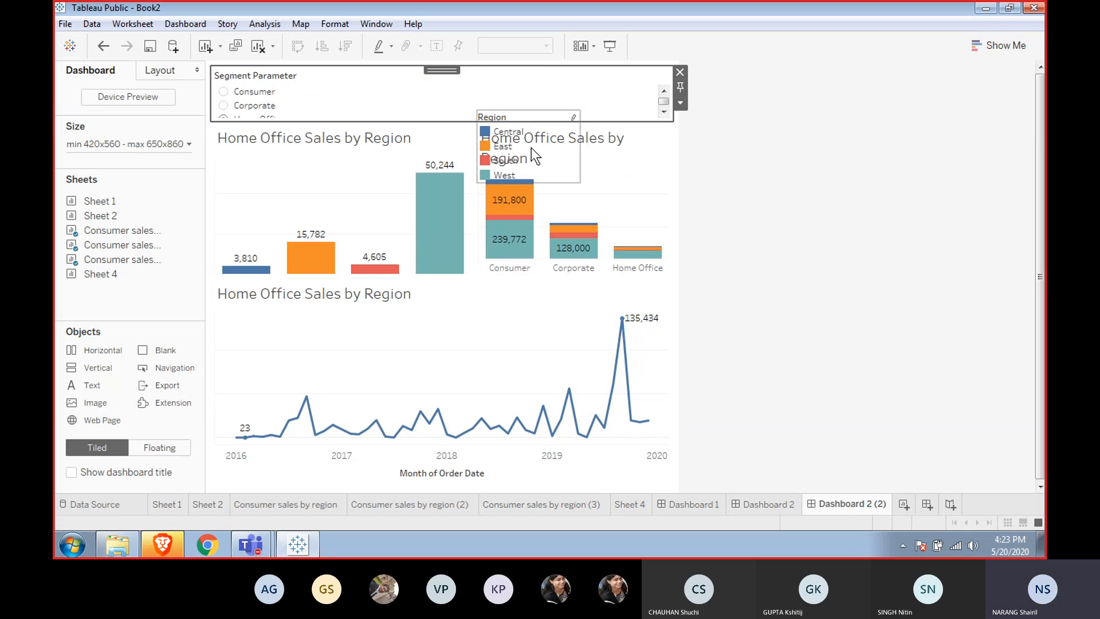
Move the Region legend into the stacked bar chart area and hide that chart's title.
click(506, 131)
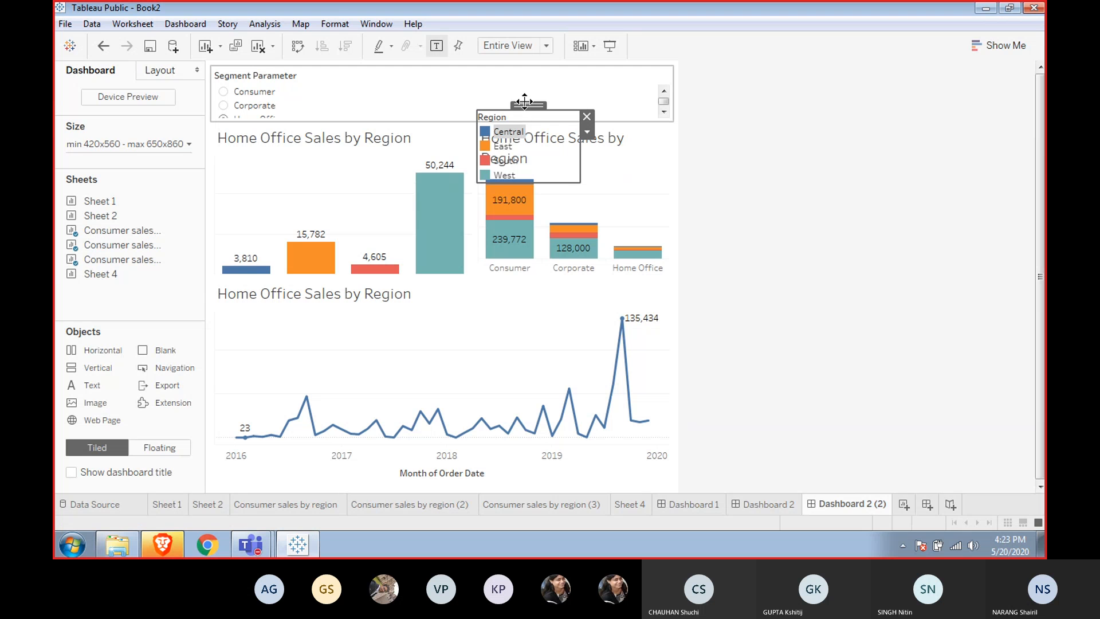
drag(526, 102, 632, 135)
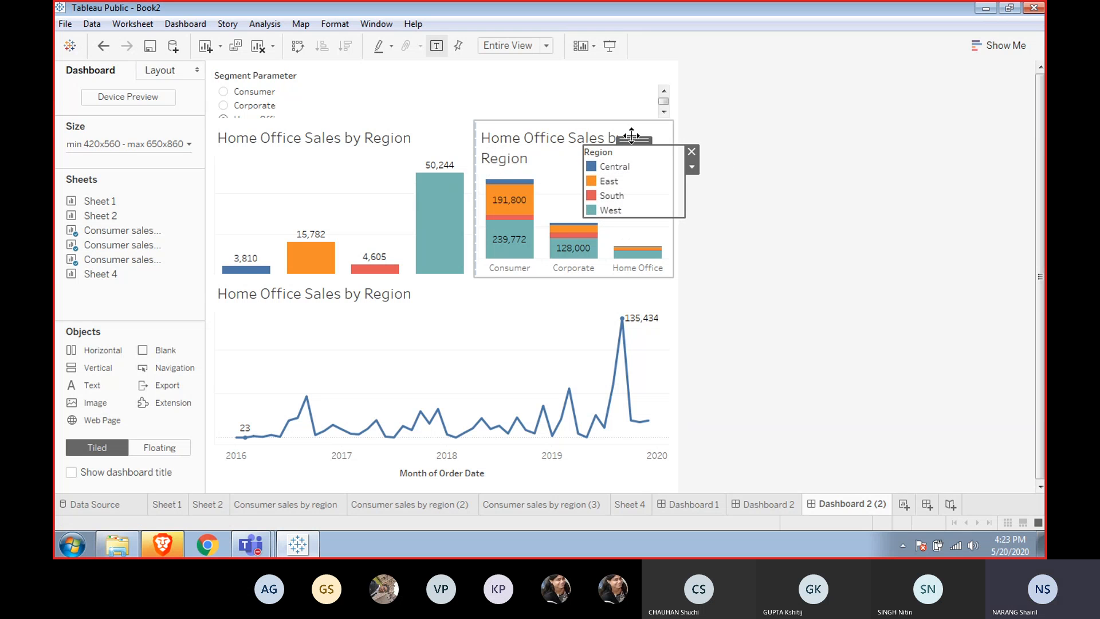
click(565, 139)
right_click(565, 139)
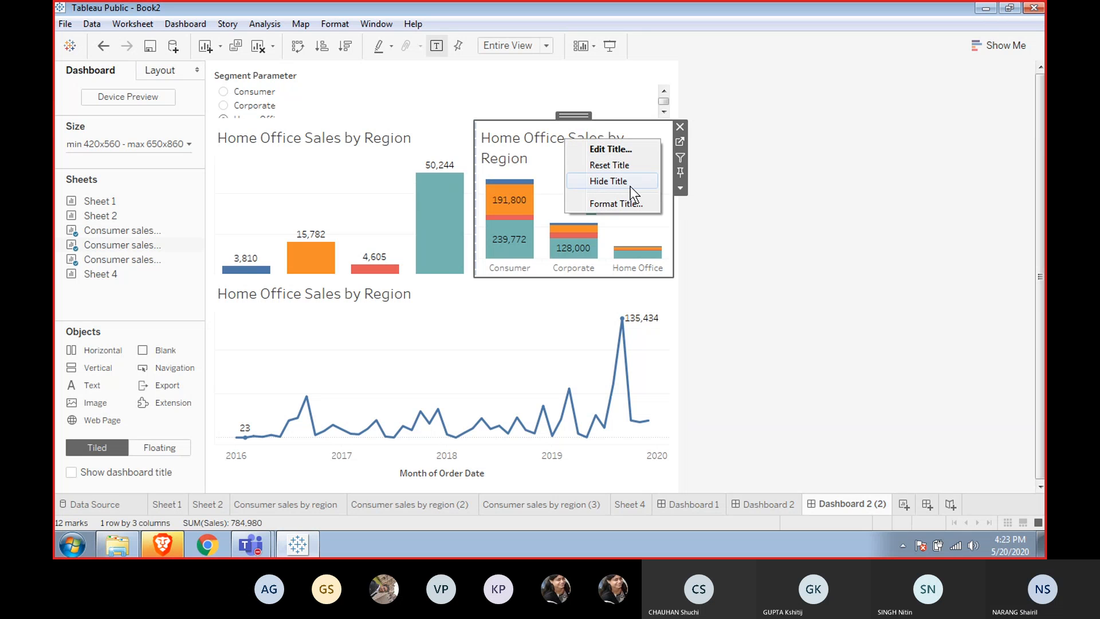
click(609, 181)
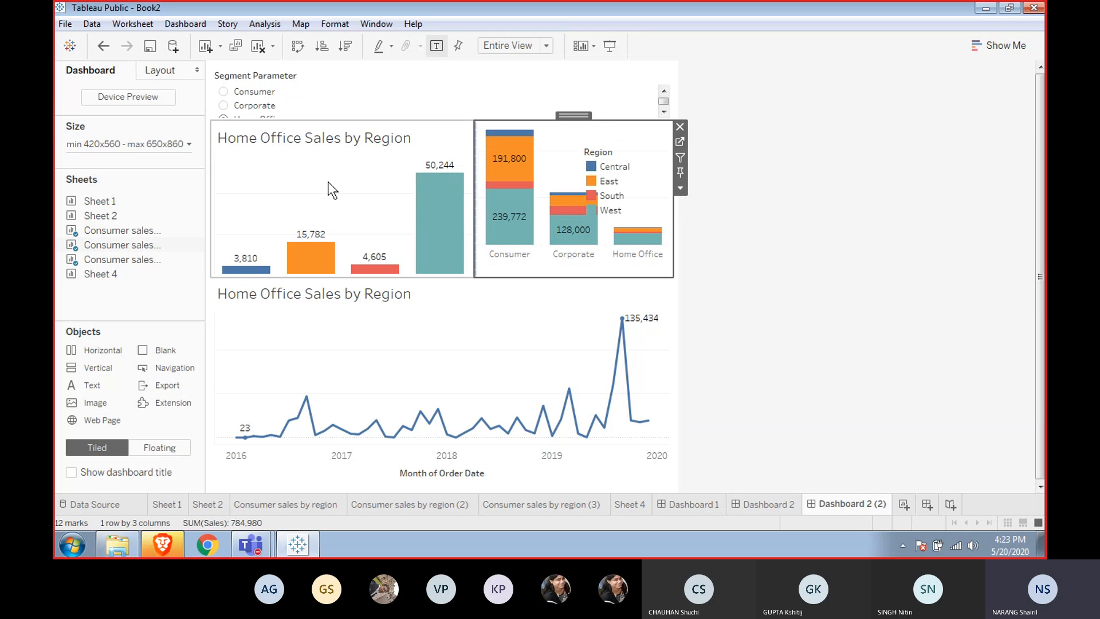
Shrink the Segment Parameter control's height on the dashboard and display it as a Compact List.
click(632, 103)
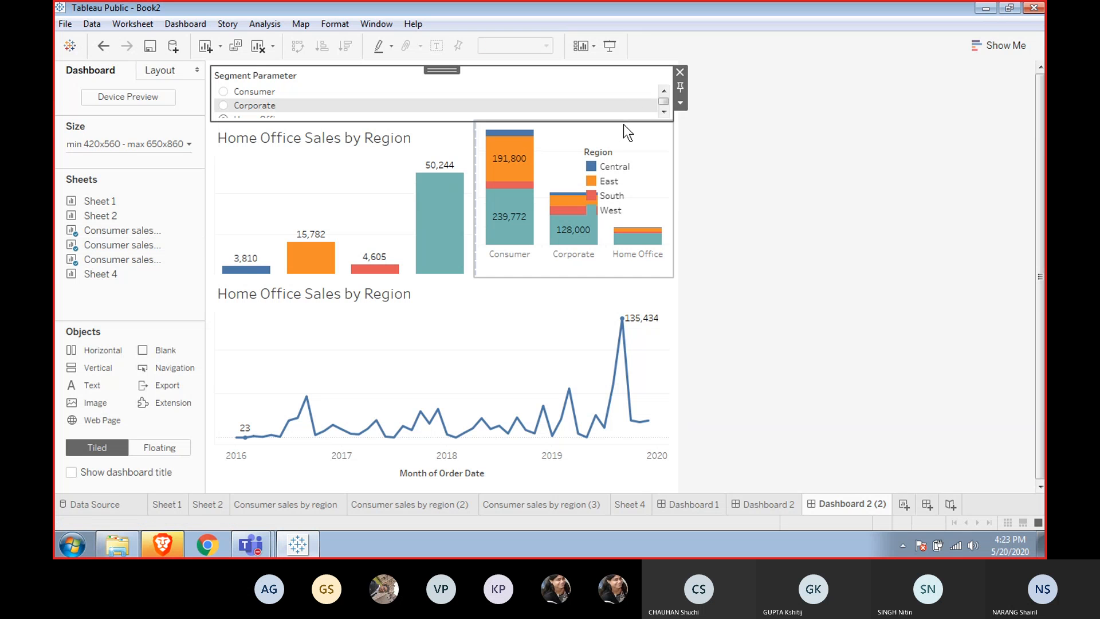
drag(623, 122, 622, 93)
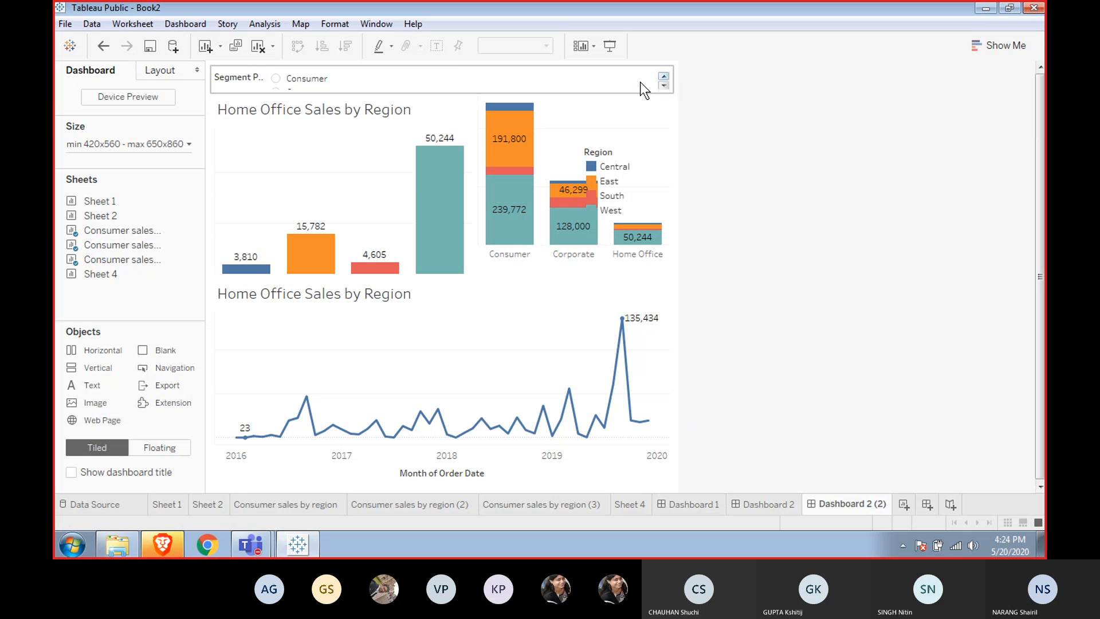
click(641, 82)
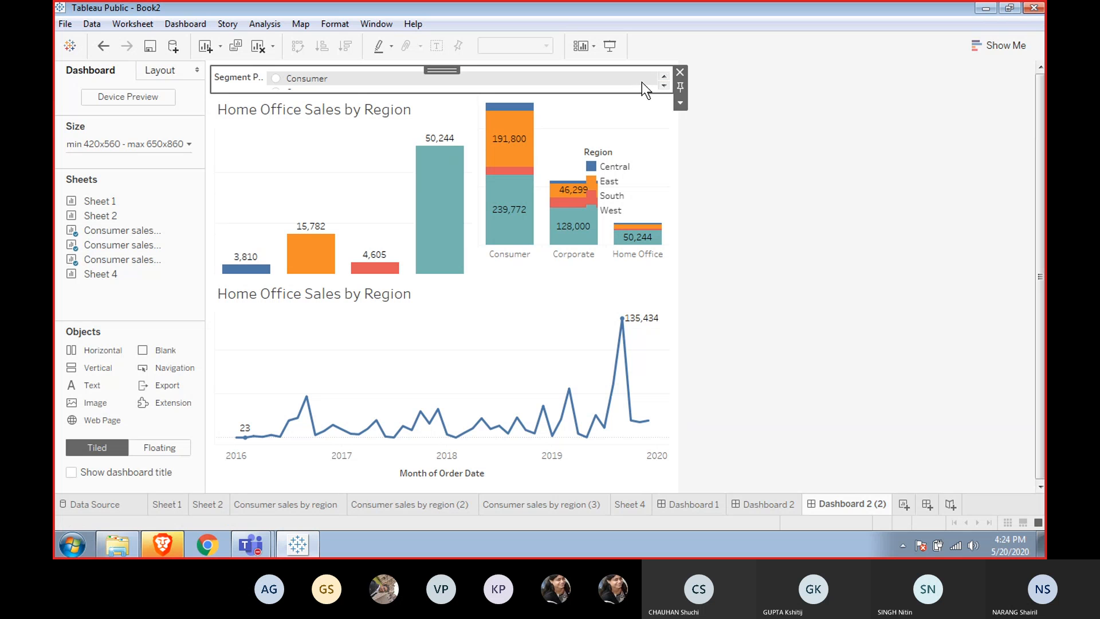
click(679, 103)
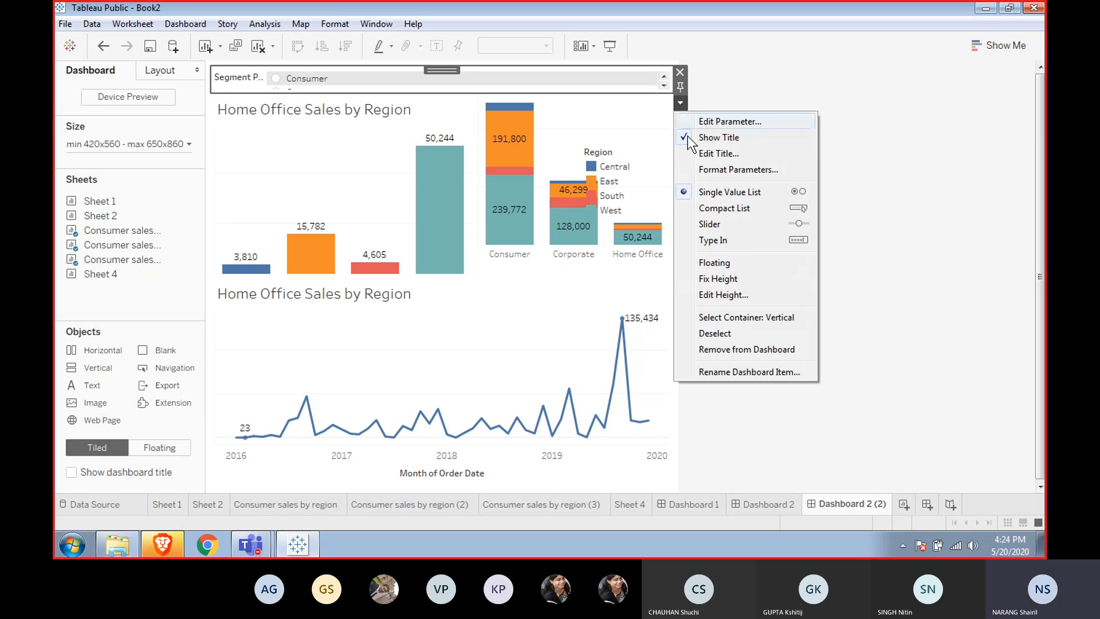
click(757, 211)
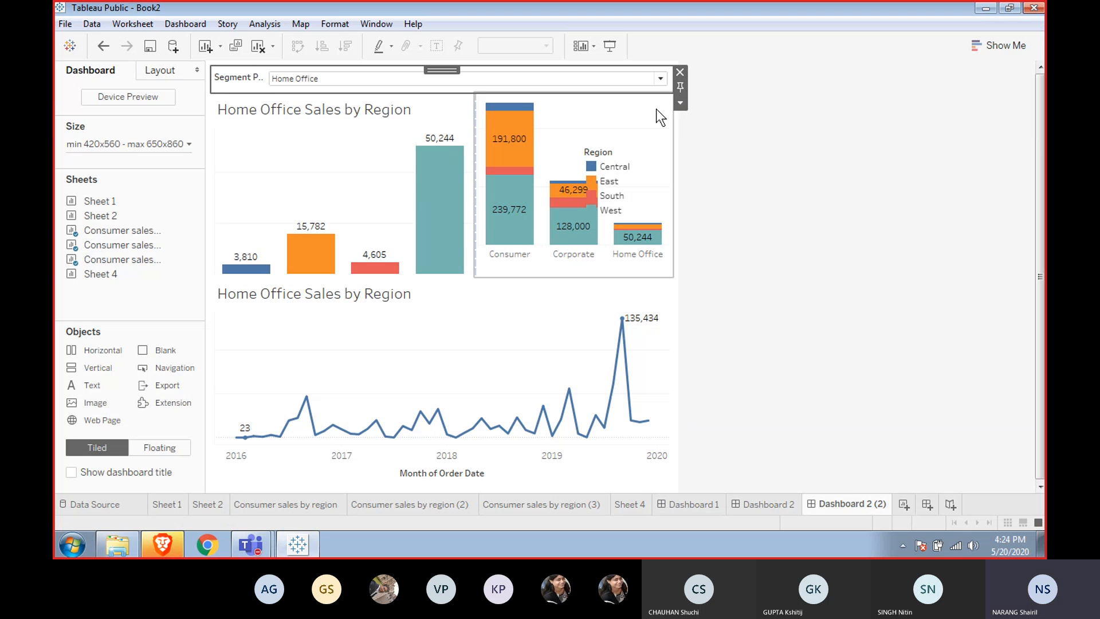
Move the Region legend to the top of the stacked bar chart and distribute the horizontal container's contents evenly.
click(628, 163)
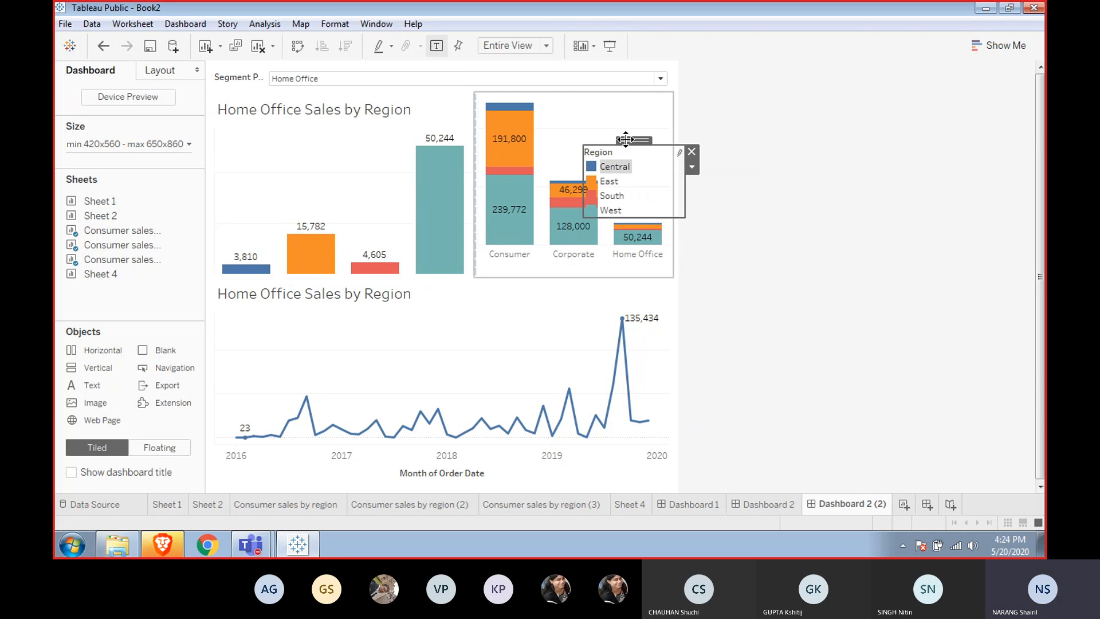
drag(624, 139, 618, 89)
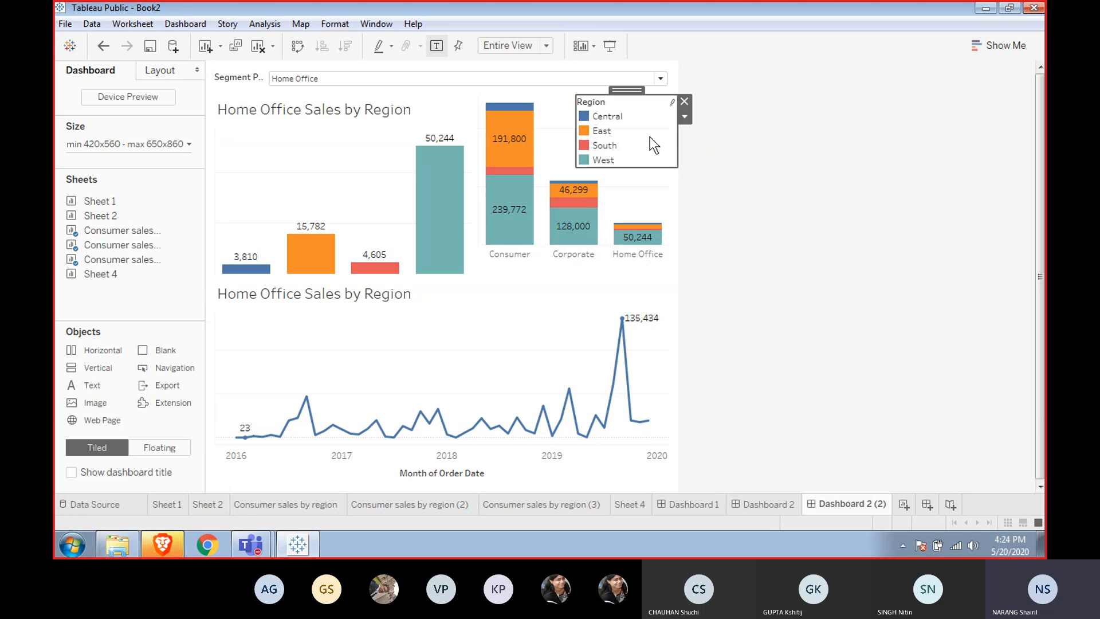
click(646, 201)
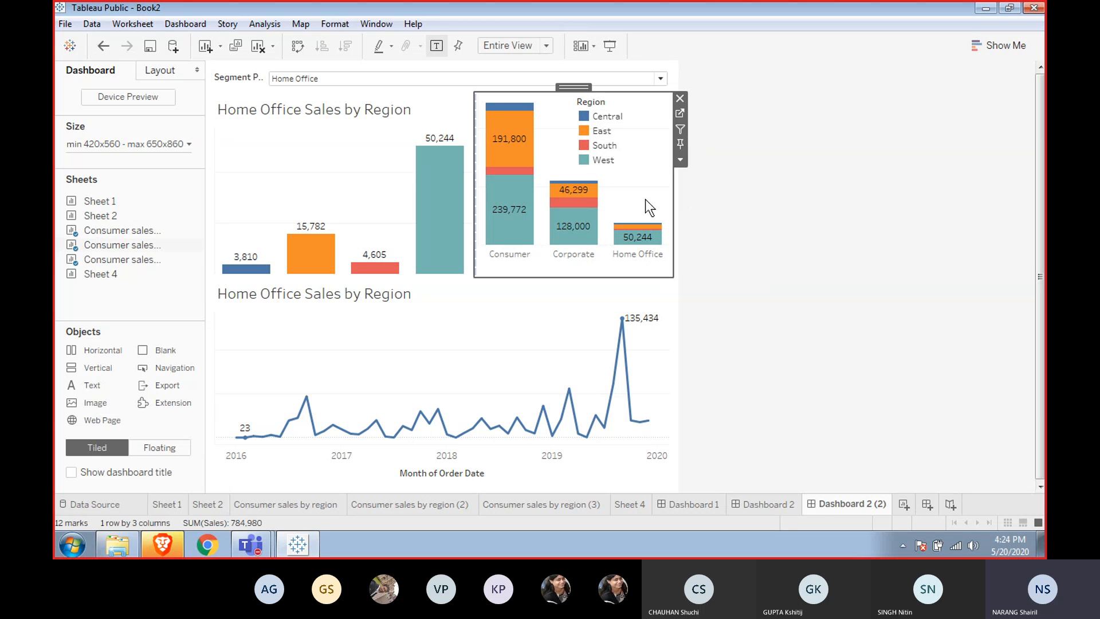
click(679, 161)
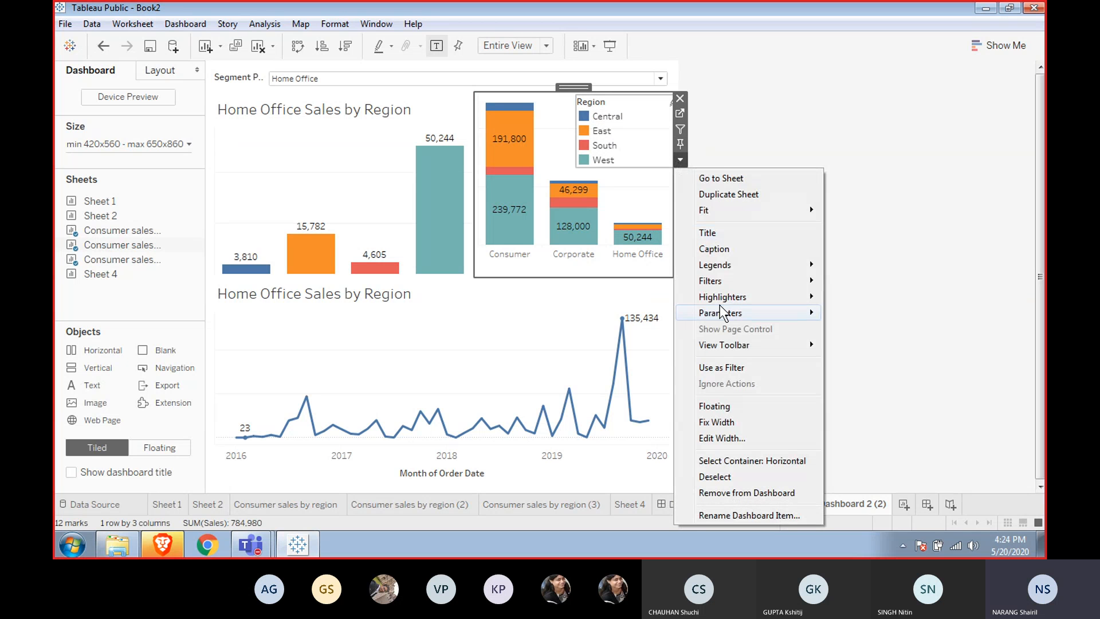
click(754, 462)
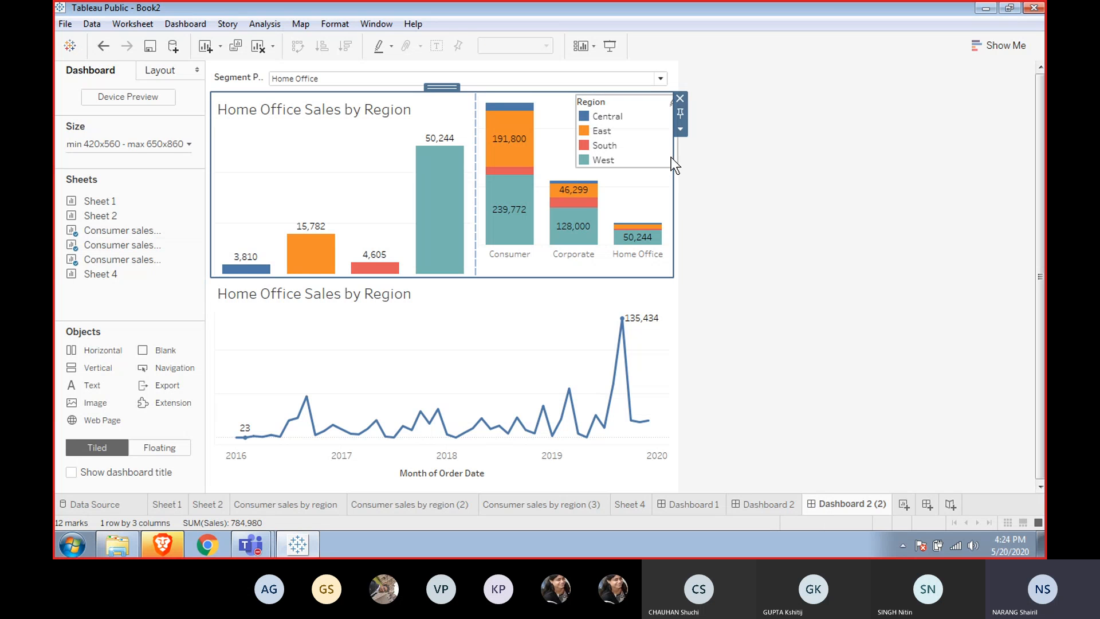
click(681, 129)
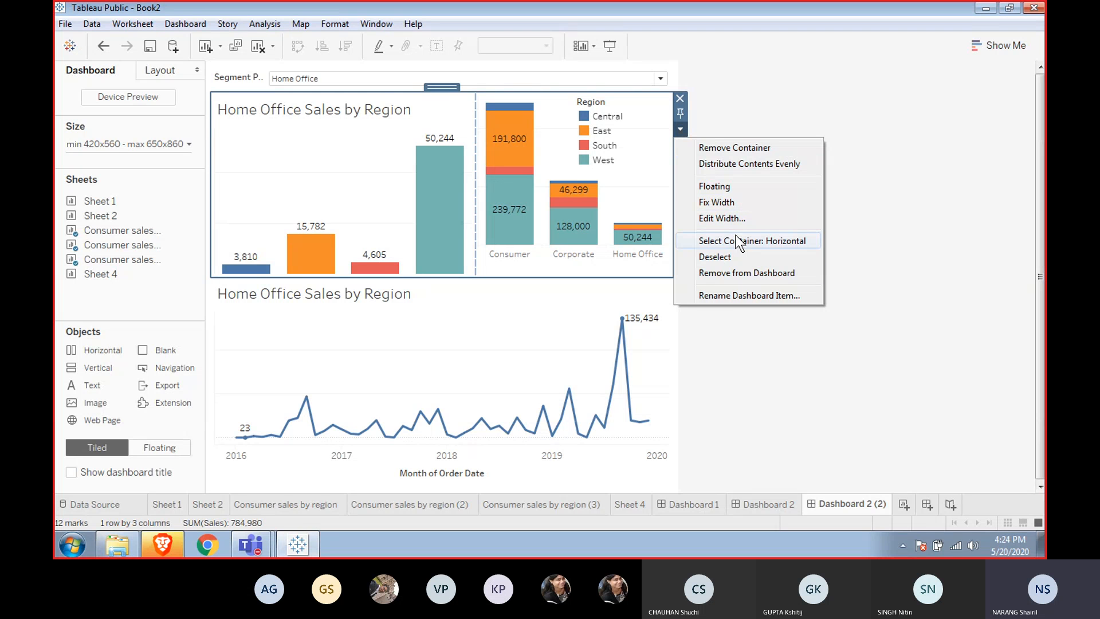
click(739, 165)
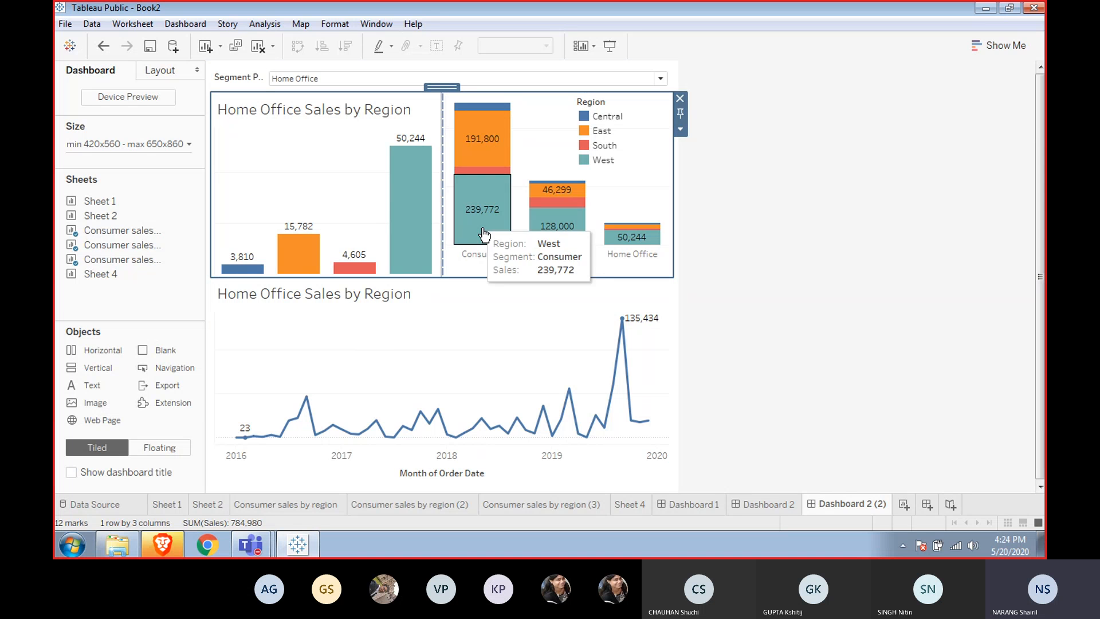
Edit the line chart's title to read "Sales by Over months".
click(433, 344)
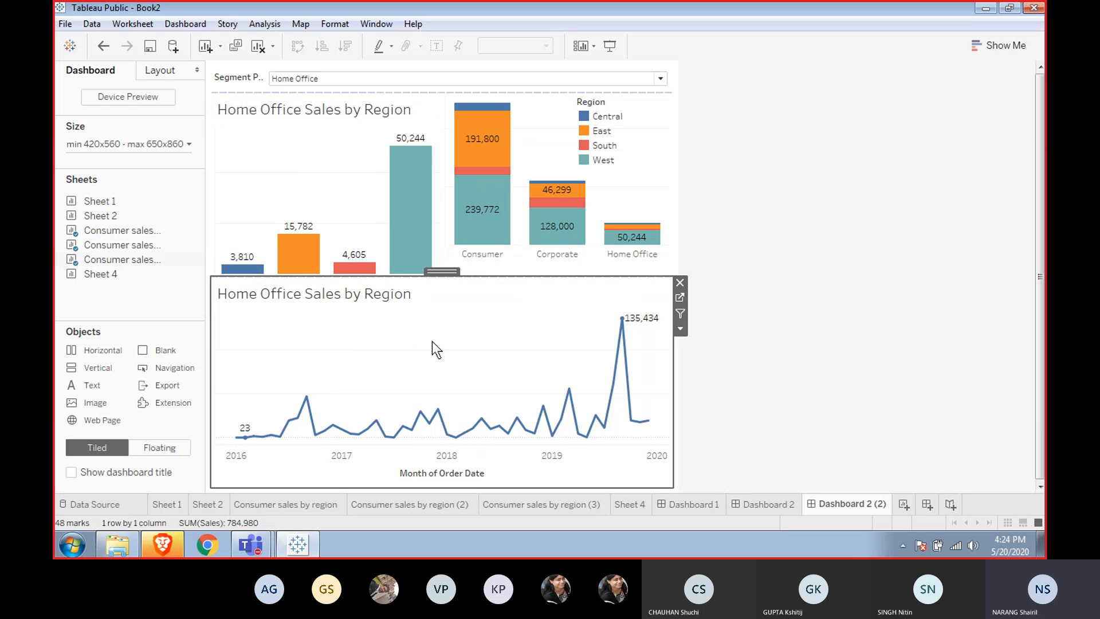
right_click(337, 294)
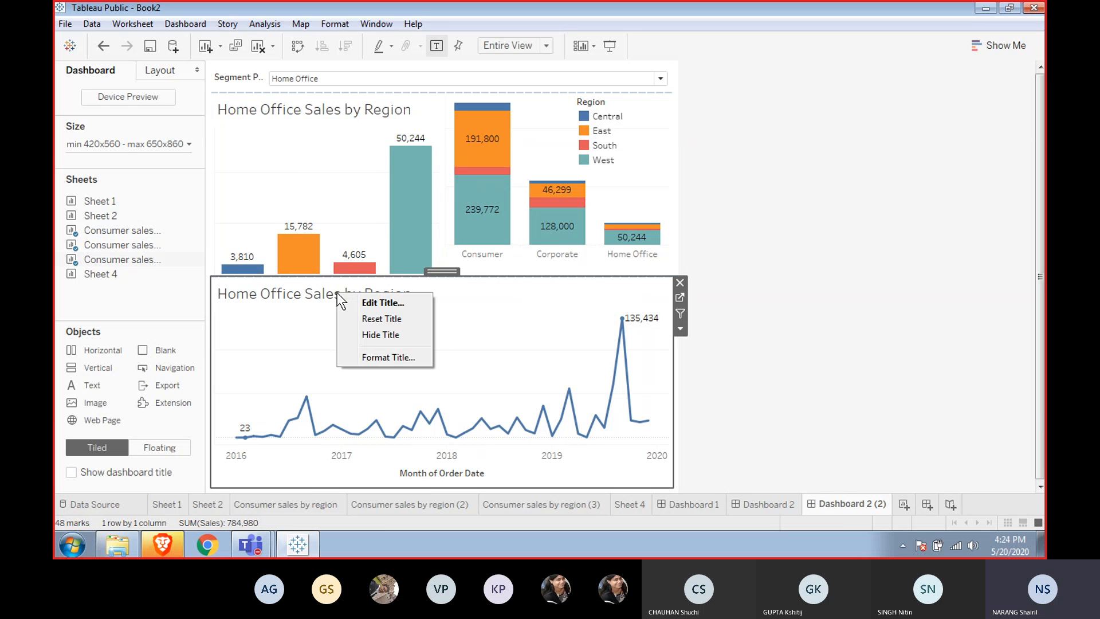
click(379, 303)
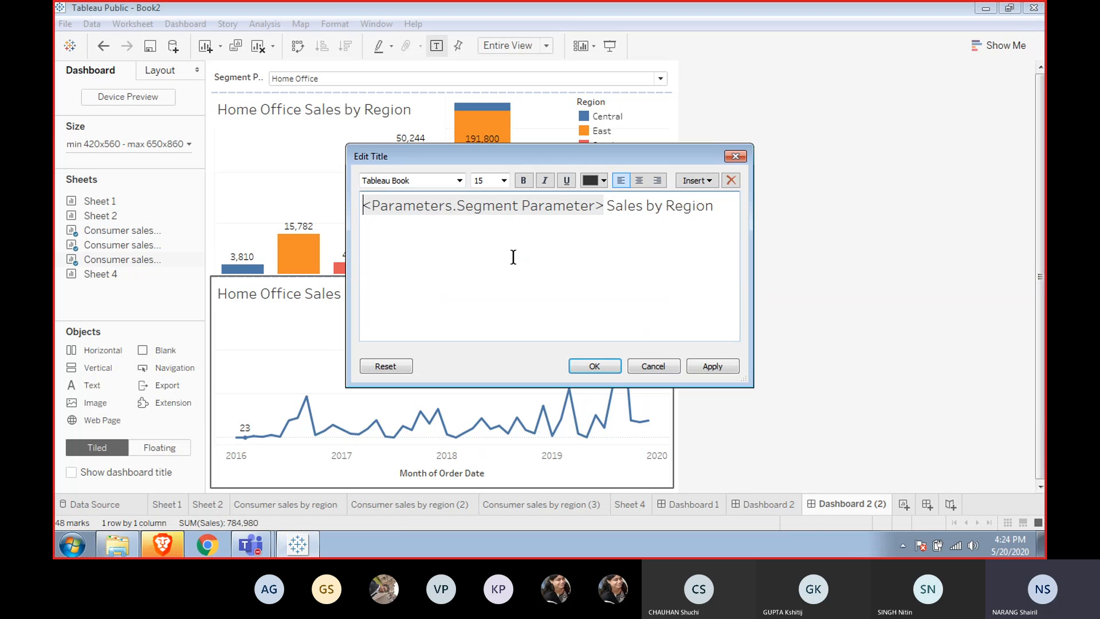
key(shift+Right)
key(shift+Right)
key(shift+Right)
key(shift+Right)
key(shift+Right)
key(shift+Right)
key(shift+Right)
key(shift+Right)
key(shift+Right)
key(shift+Right)
key(shift+Right)
key(shift+Right)
key(shift+Right)
key(shift+Right)
key(shift+Right)
key(shift+Right)
key(shift+Right)
key(shift+Right)
key(shift+Right)
key(shift+Right)
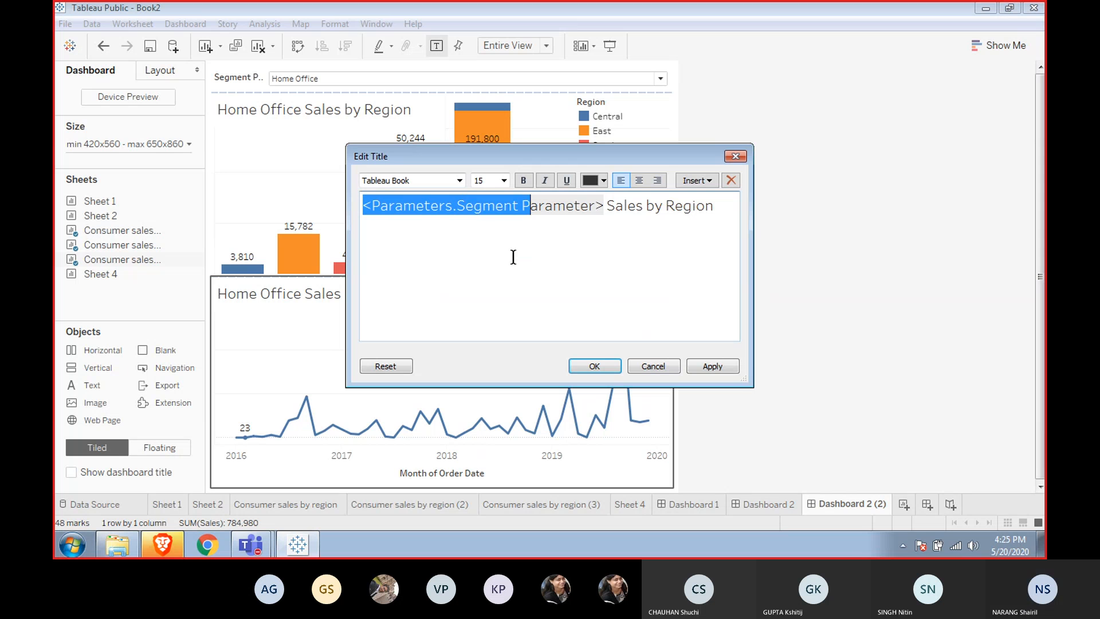
key(Delete)
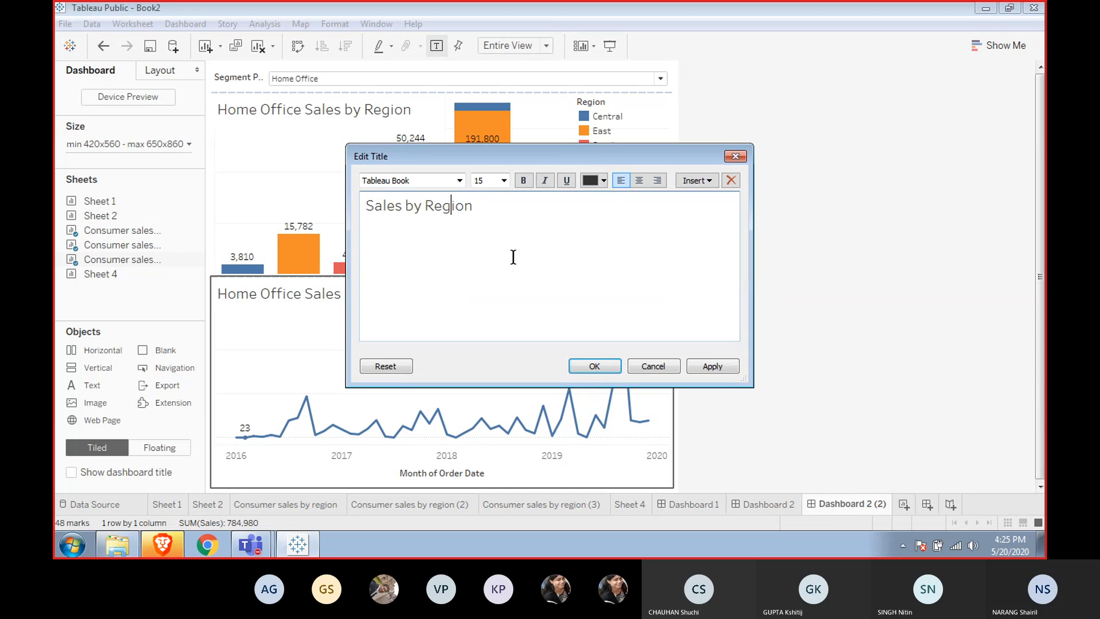
key(Right)
key(Right)
key(Right)
key(BackSpace)
key(BackSpace)
key(BackSpace)
key(BackSpace)
key(BackSpace)
key(BackSpace)
text(Ovea)
key(BackSpace)
key(BackSpace)
text(er months)
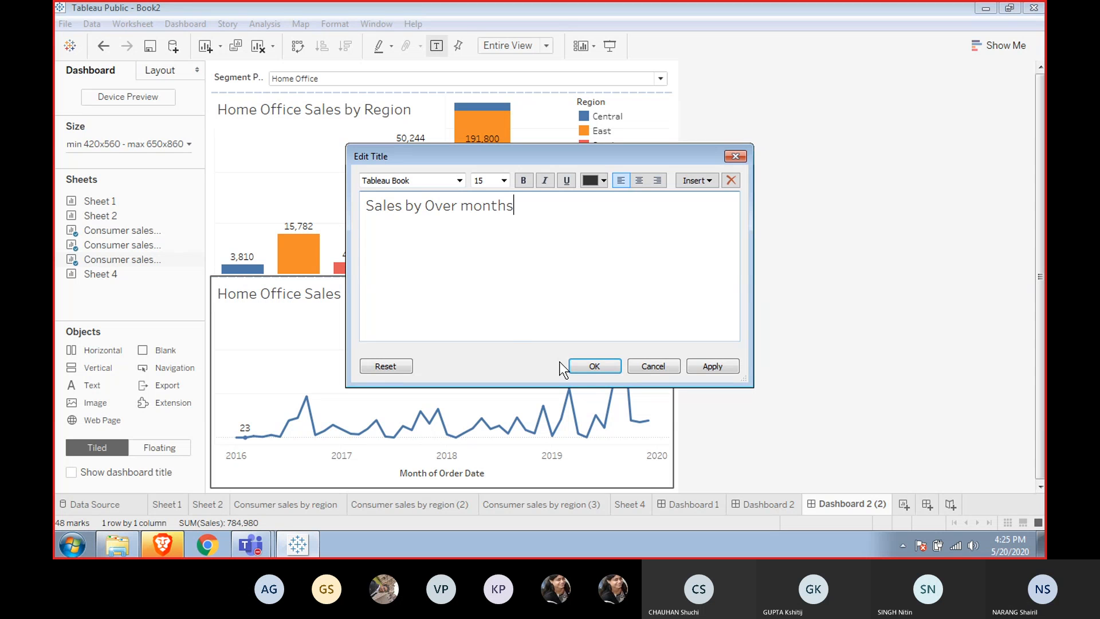
click(594, 366)
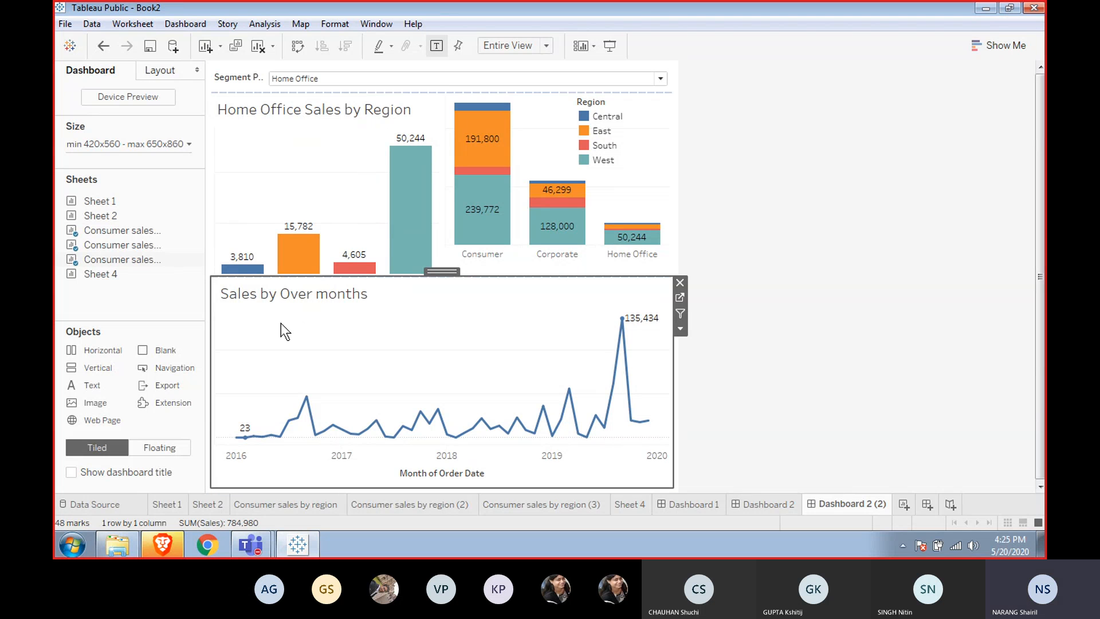
click(338, 142)
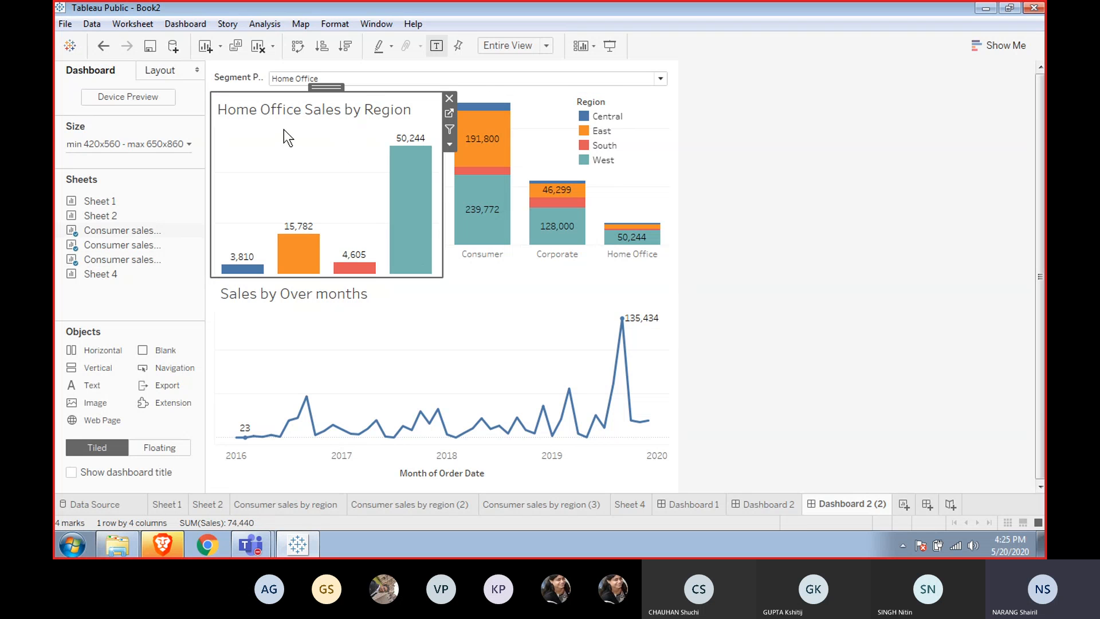
click(249, 81)
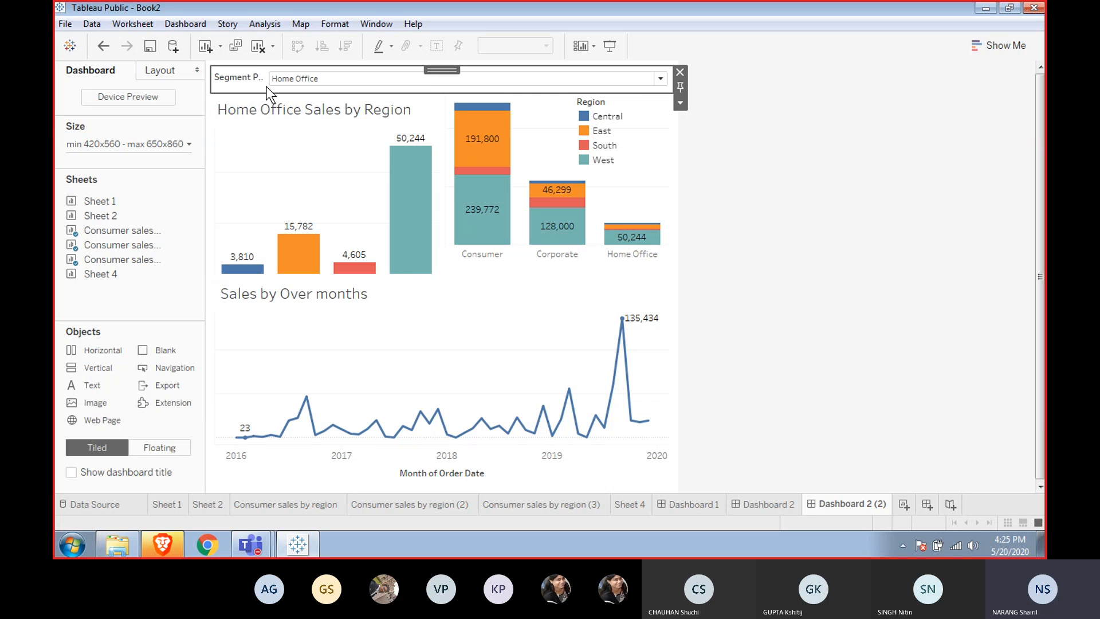
mouse_move(269, 273)
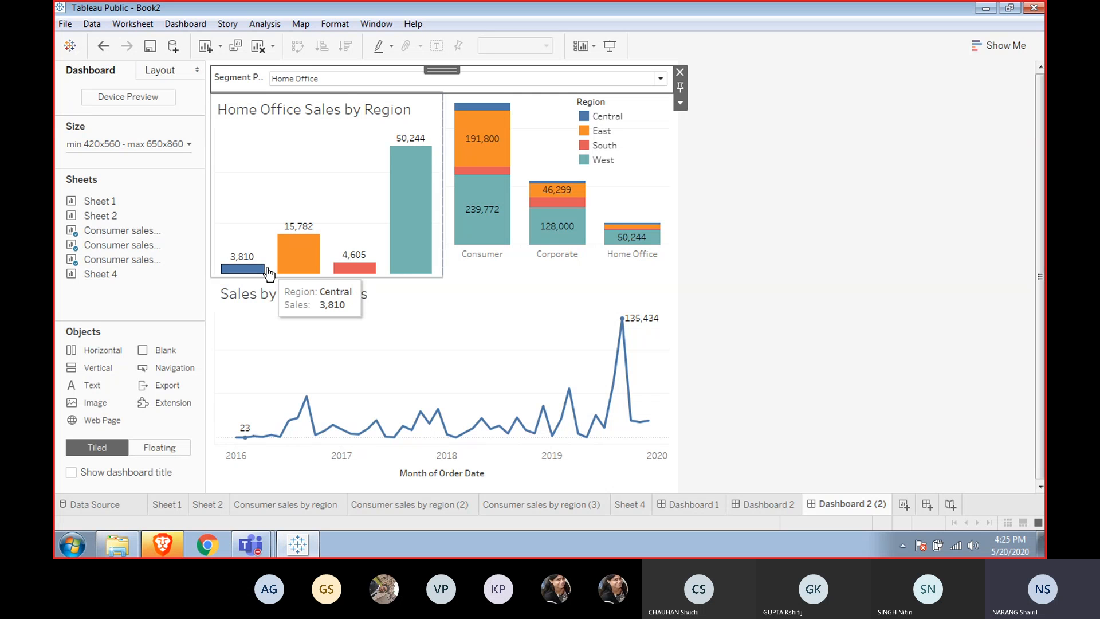
click(269, 316)
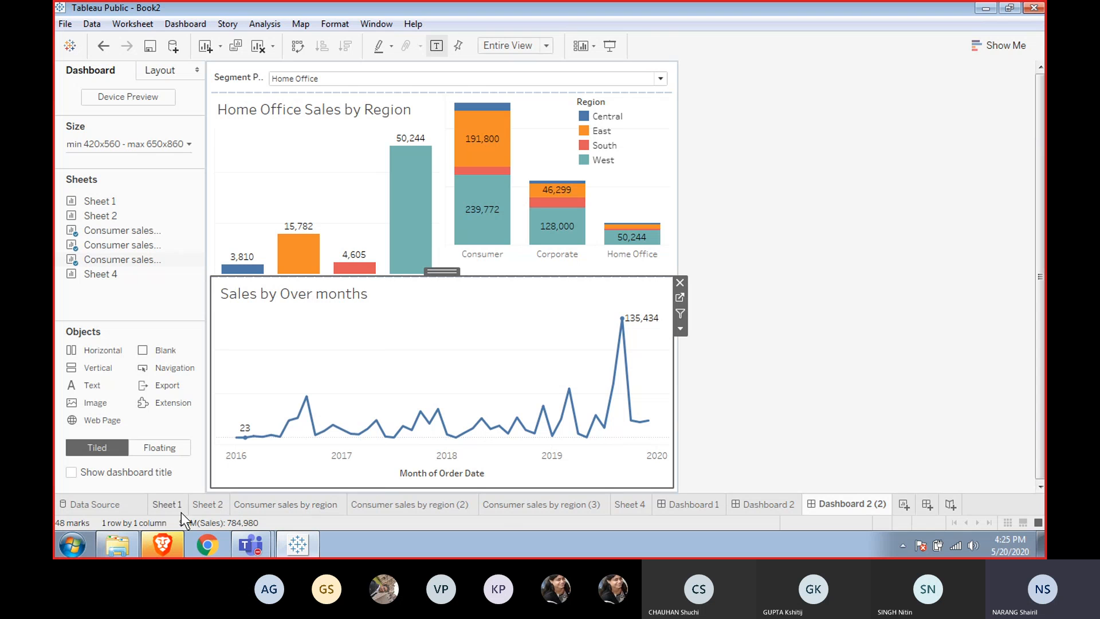
Open the Consumer sales by region (3) sheet and add Segment to the line's Detail.
click(524, 505)
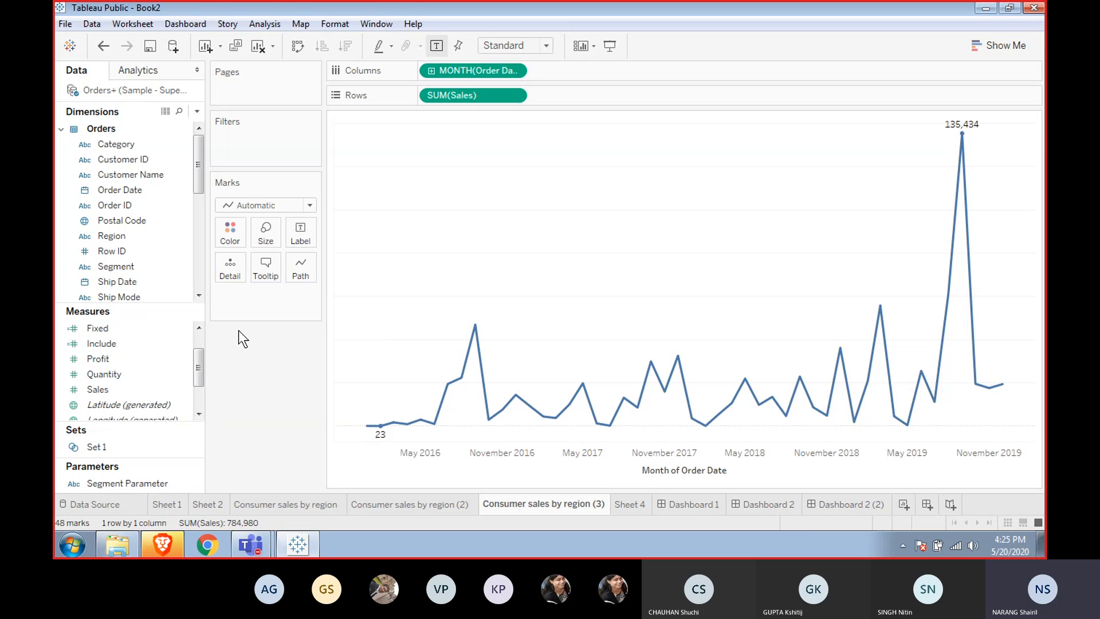
click(139, 220)
drag(116, 263, 229, 265)
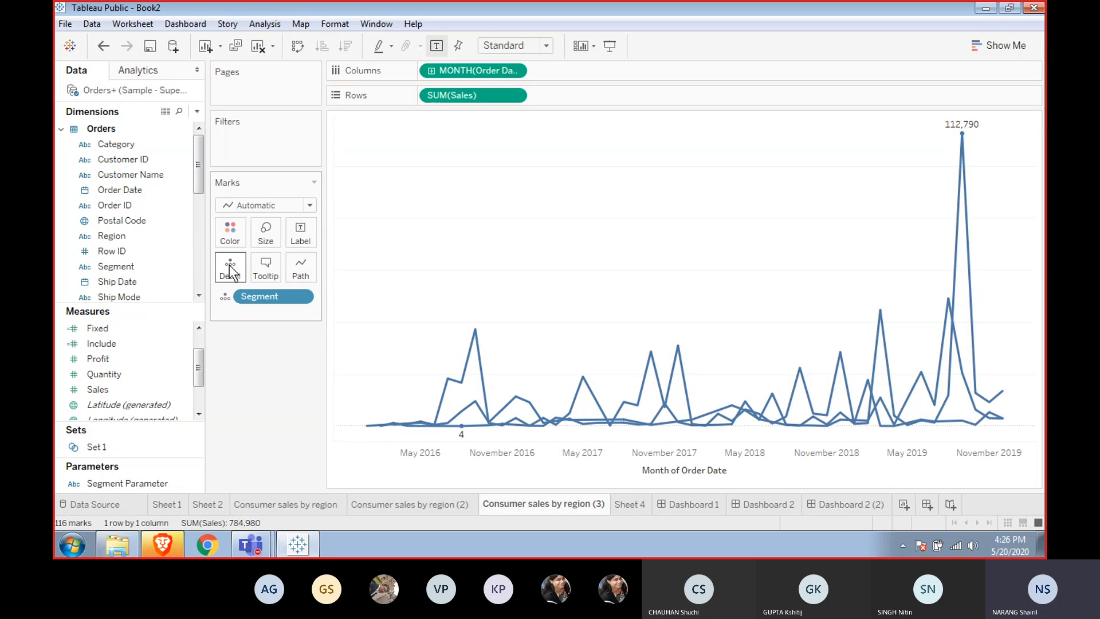
Filter the line chart by Segment Filter, keeping only the True value.
mouse_move(528, 428)
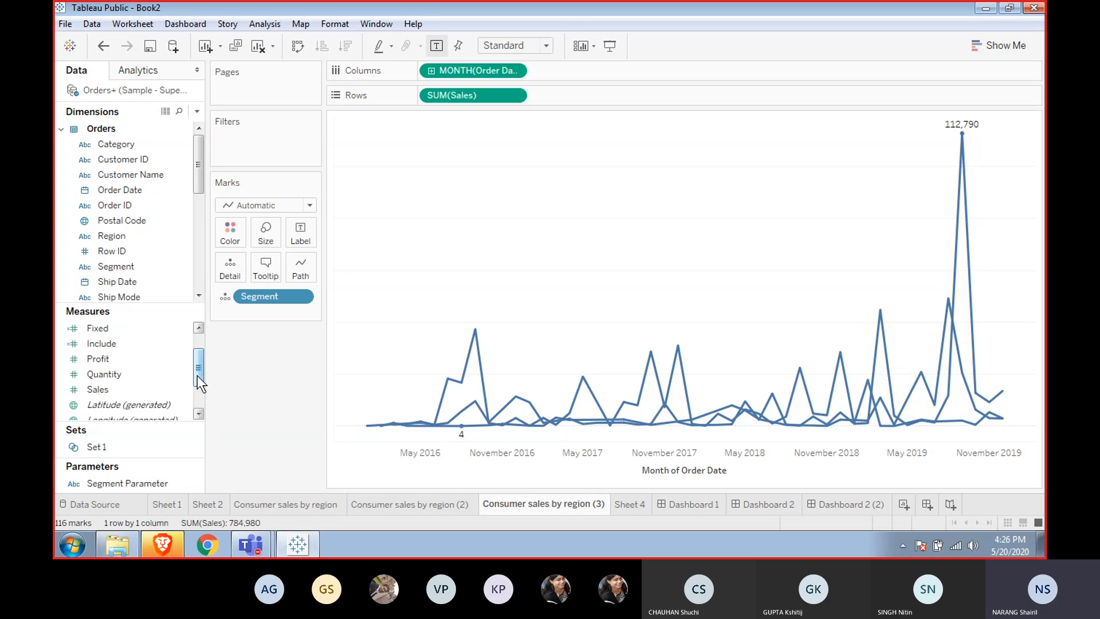
drag(198, 376, 201, 402)
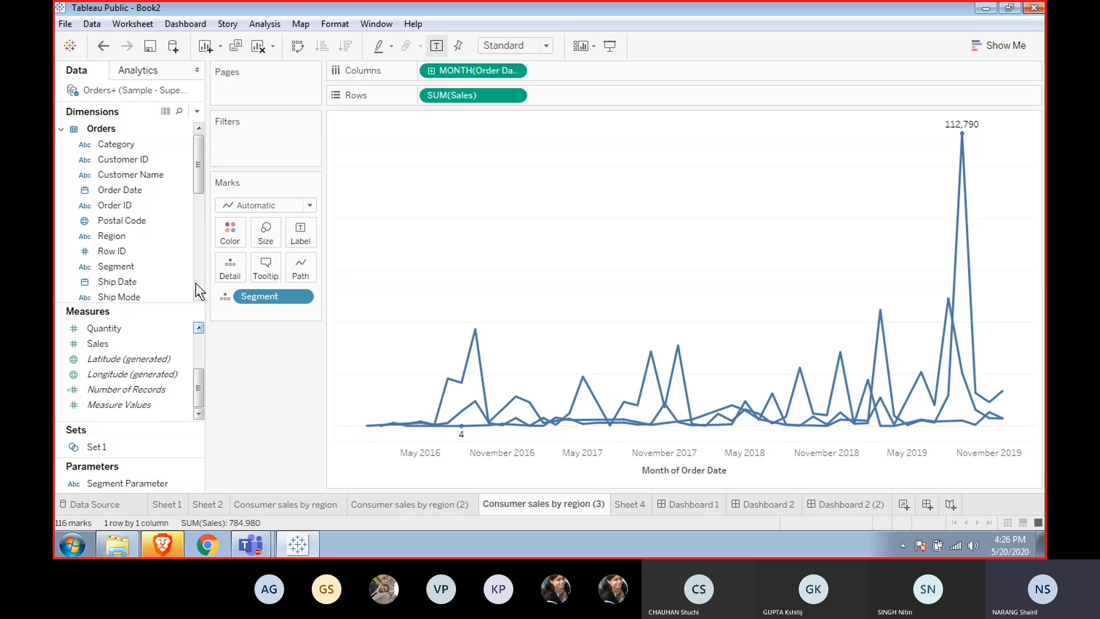
drag(199, 296, 199, 297)
drag(126, 263, 263, 136)
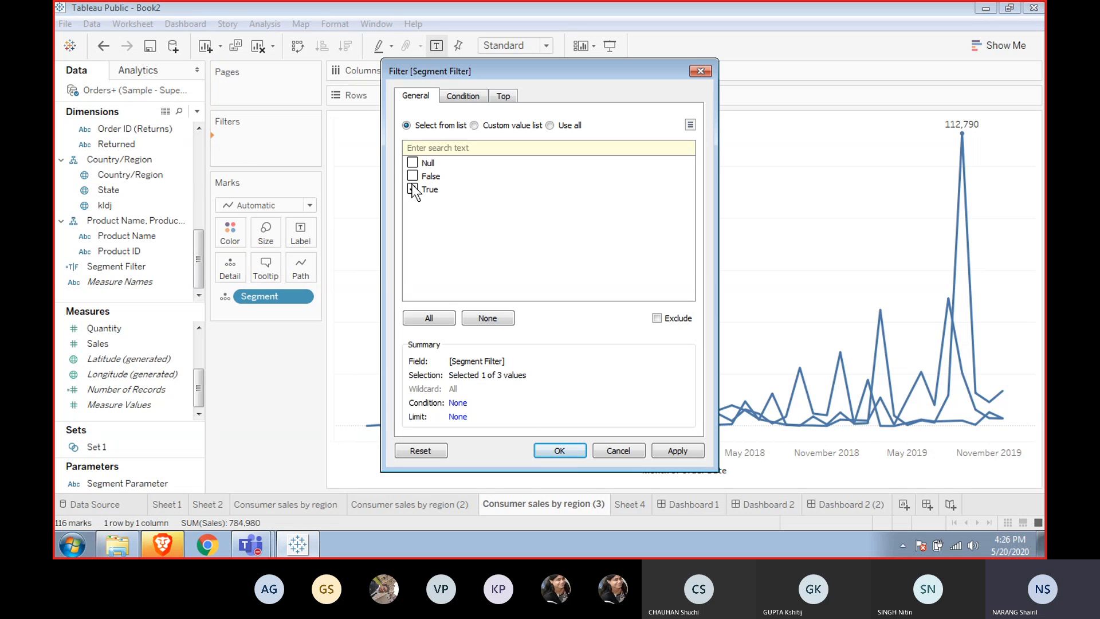
click(413, 189)
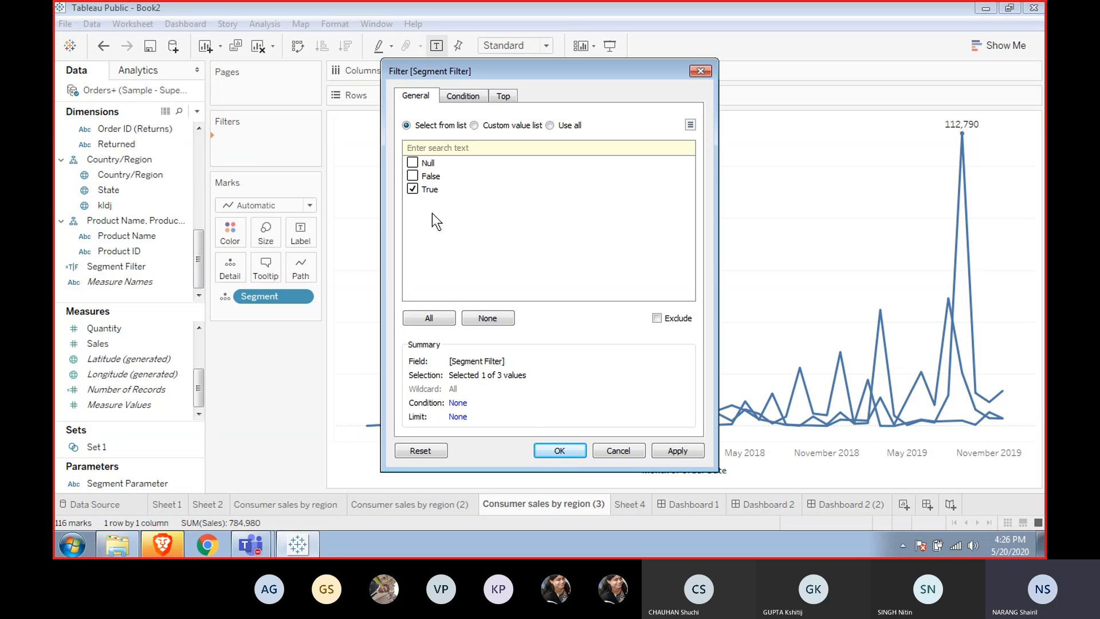
click(570, 445)
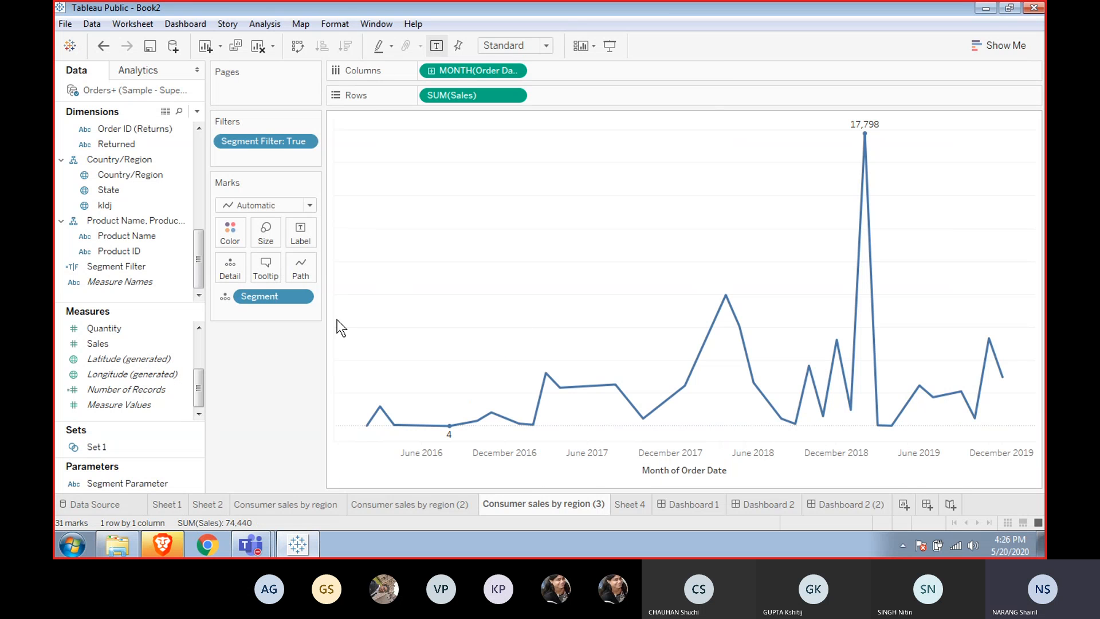
Show the Segment Parameter control on the sheet and switch it to Consumer, then Corporate.
right_click(142, 484)
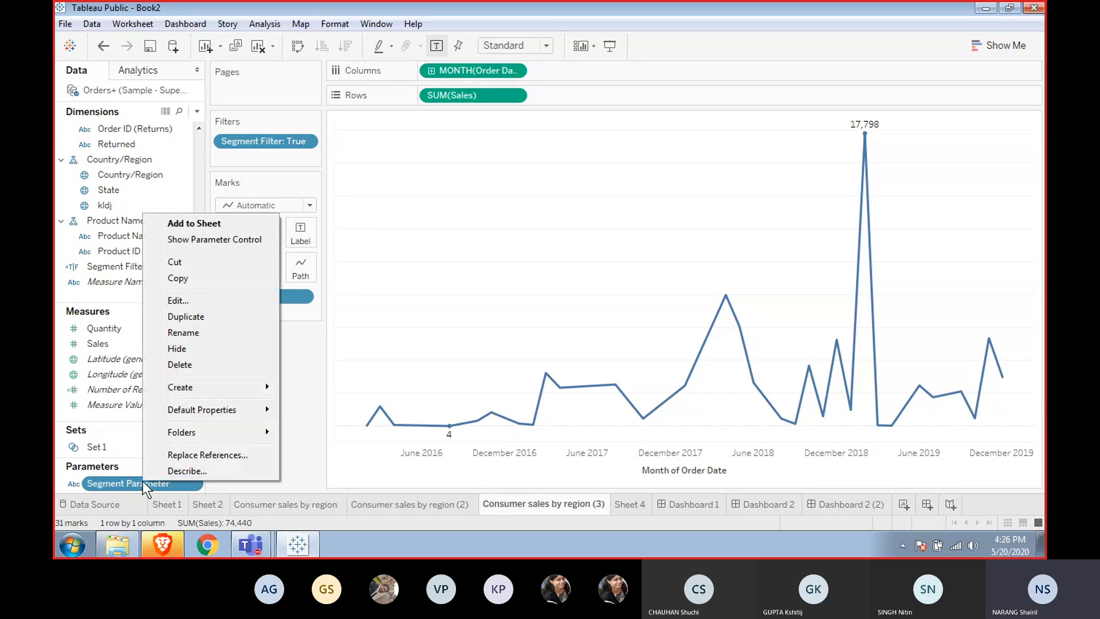
click(197, 237)
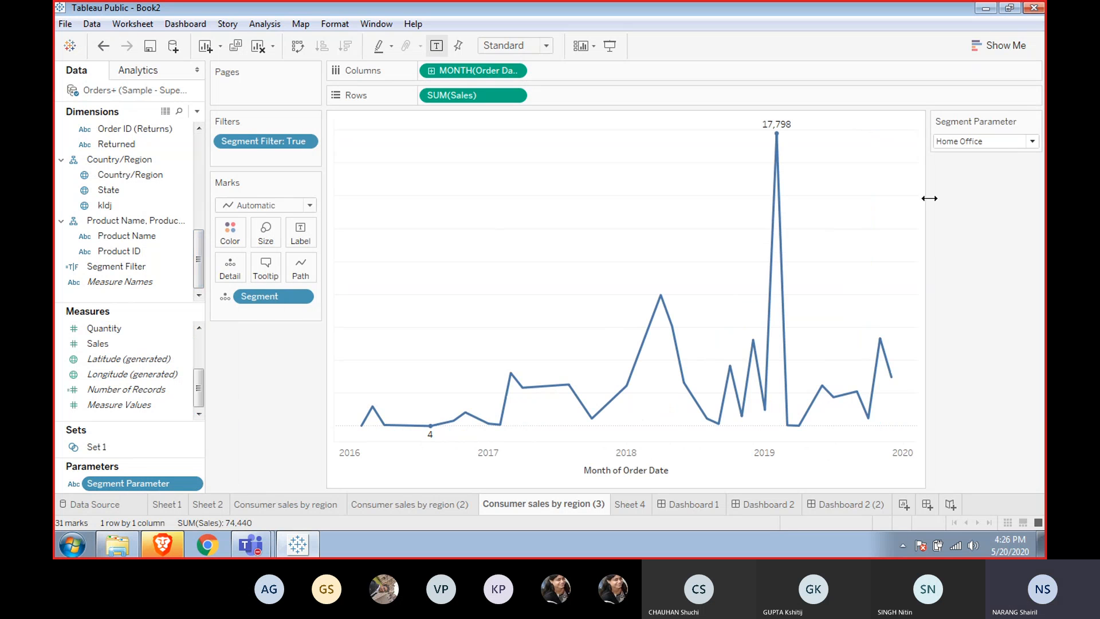
click(1013, 143)
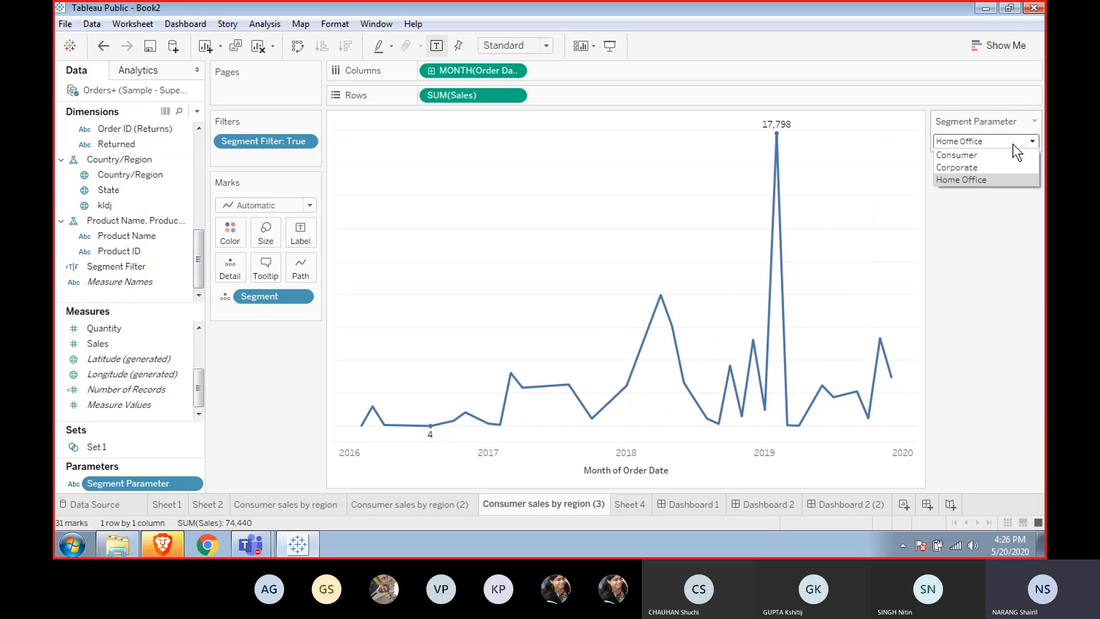
click(978, 157)
click(979, 145)
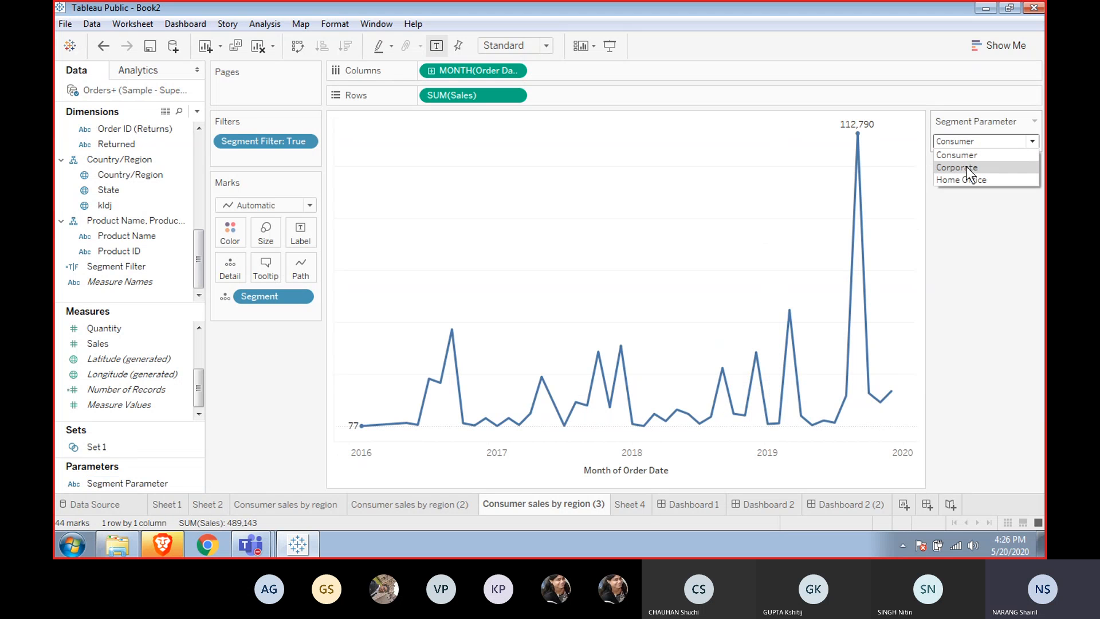
click(965, 167)
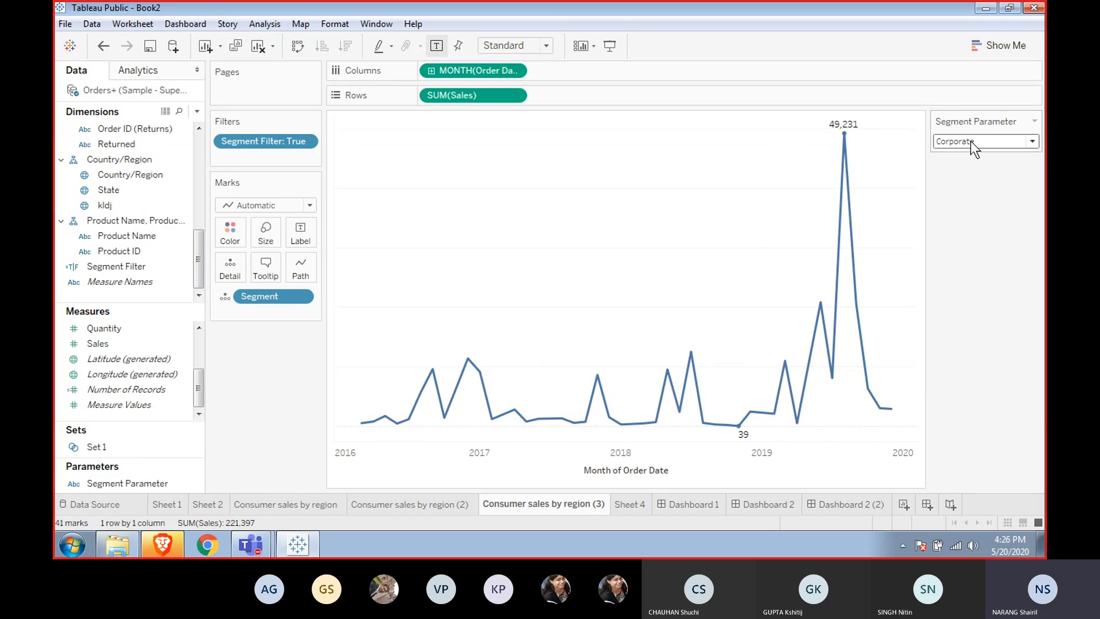
Set the Segment Parameter back to Consumer and switch to the Dashboard 2 (2) dashboard.
click(970, 141)
click(965, 153)
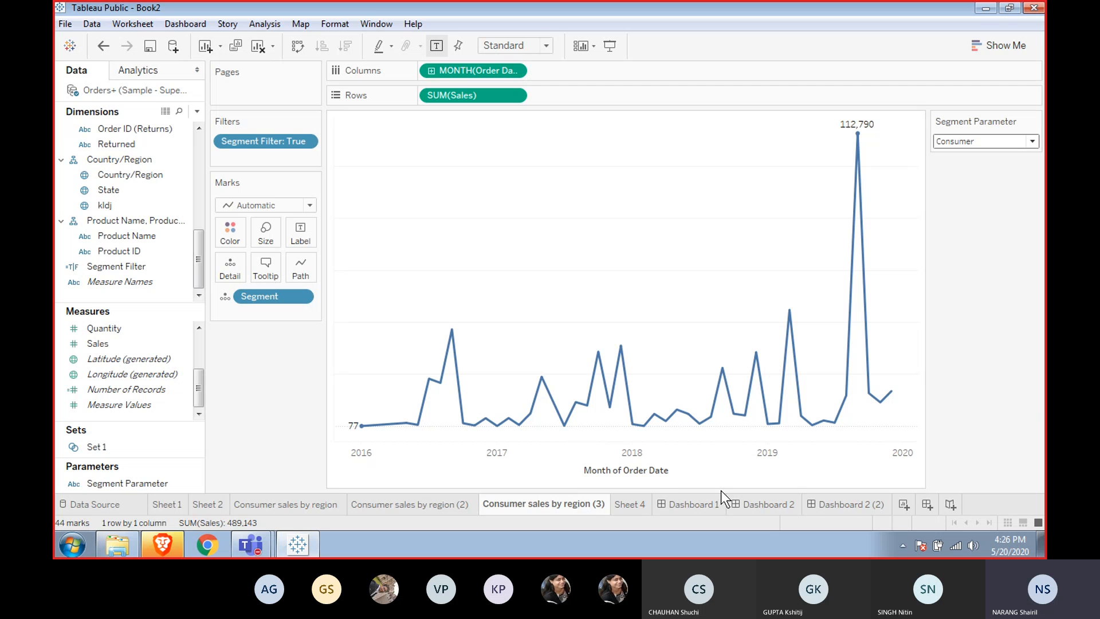
click(823, 504)
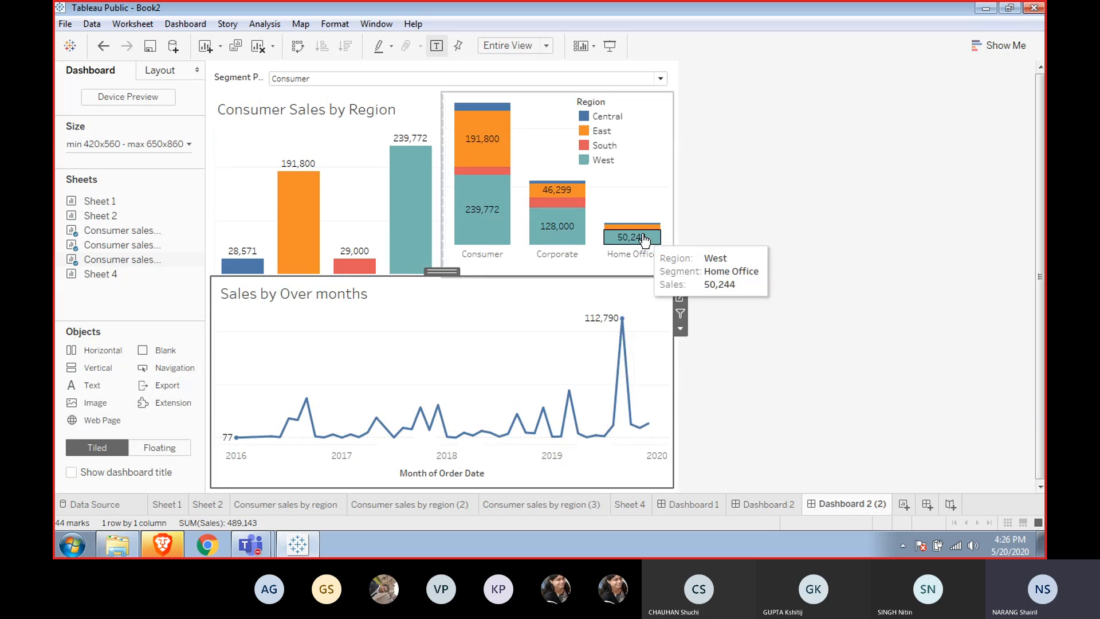
Test the dashboard's Segment Parameter by switching it to Corporate, Home Office and back to Consumer.
click(661, 78)
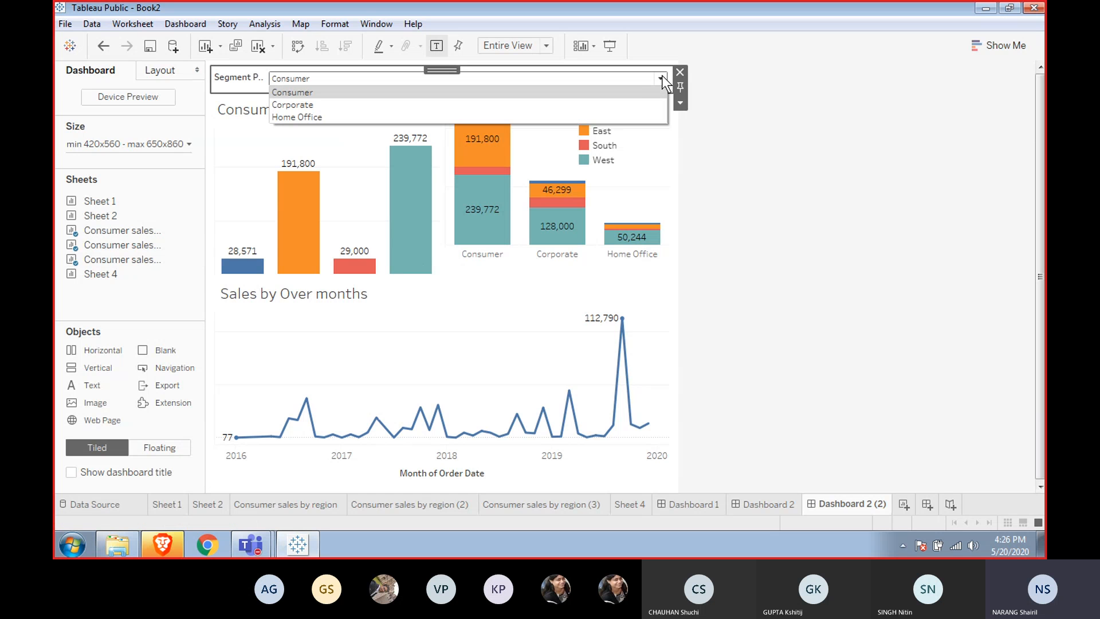
click(611, 104)
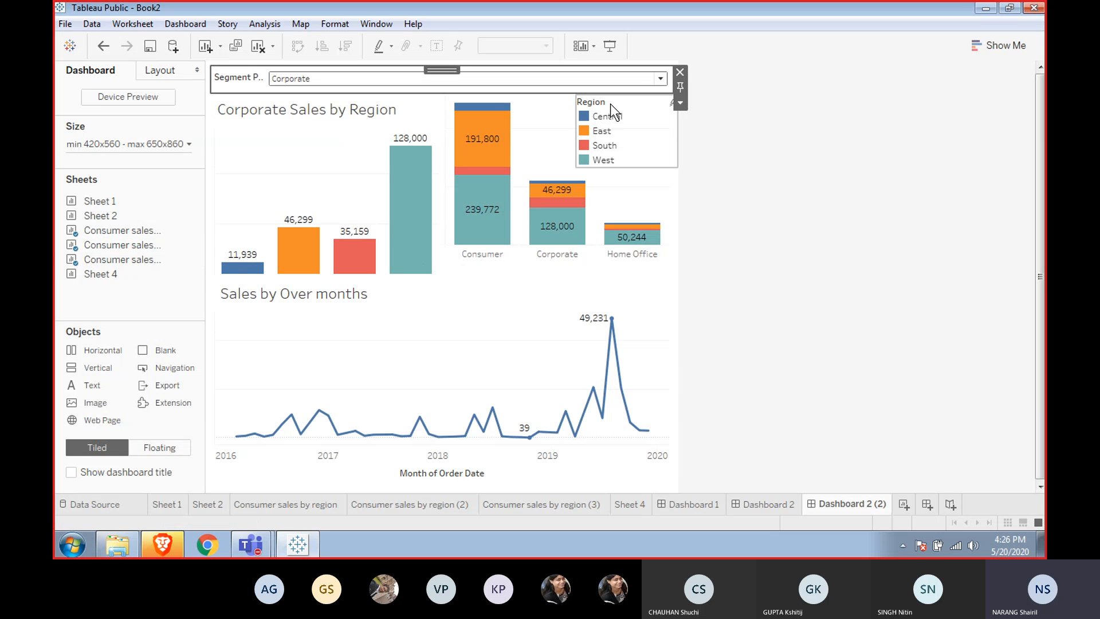
click(661, 79)
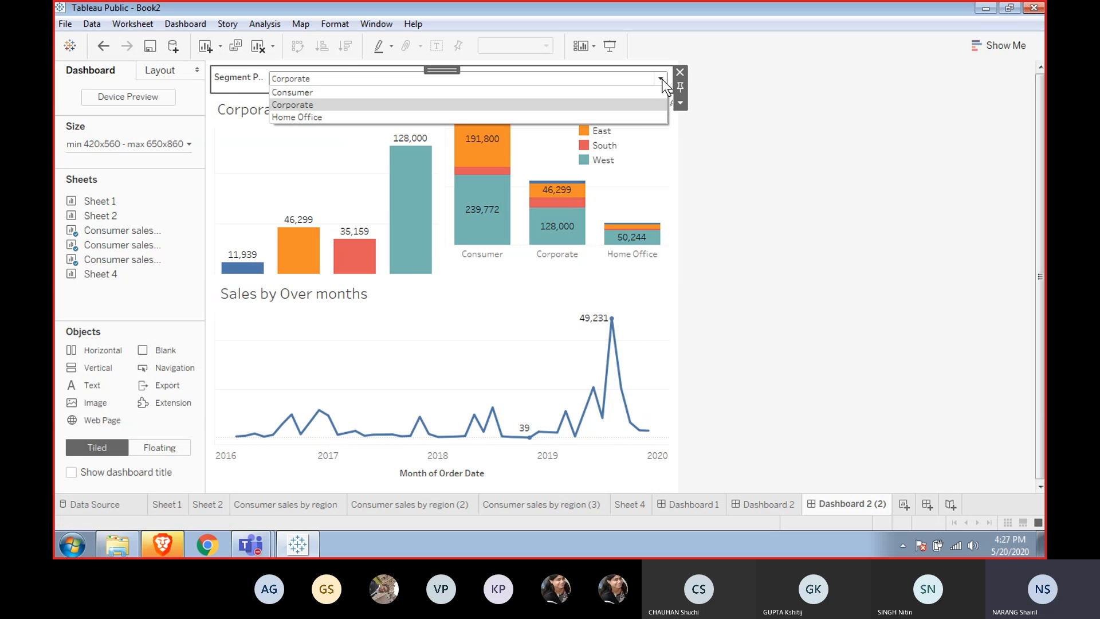
click(621, 119)
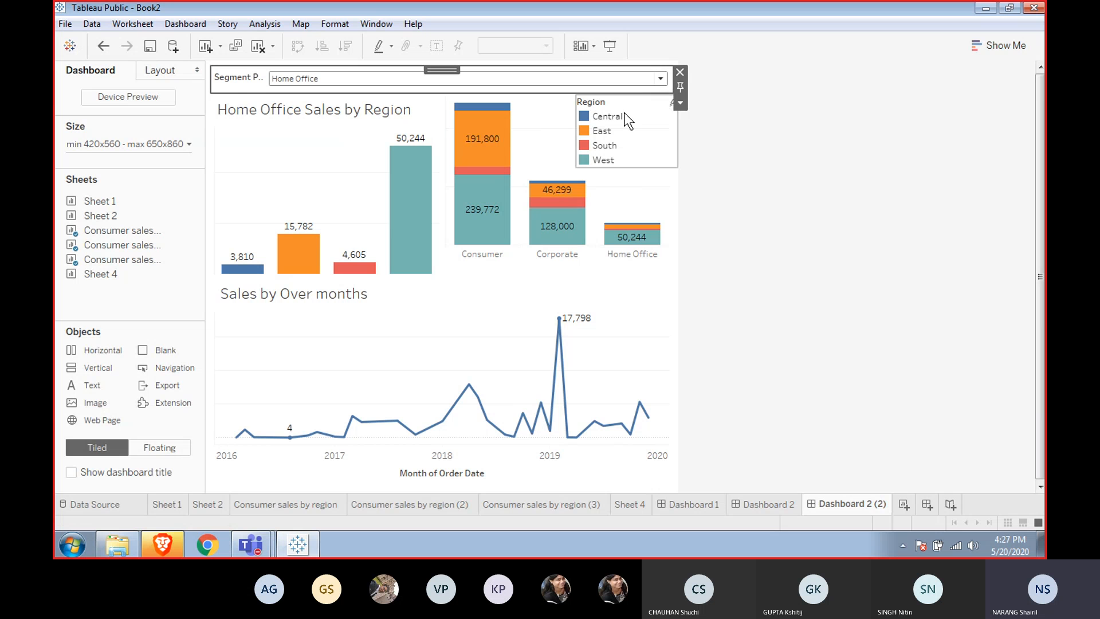
click(661, 78)
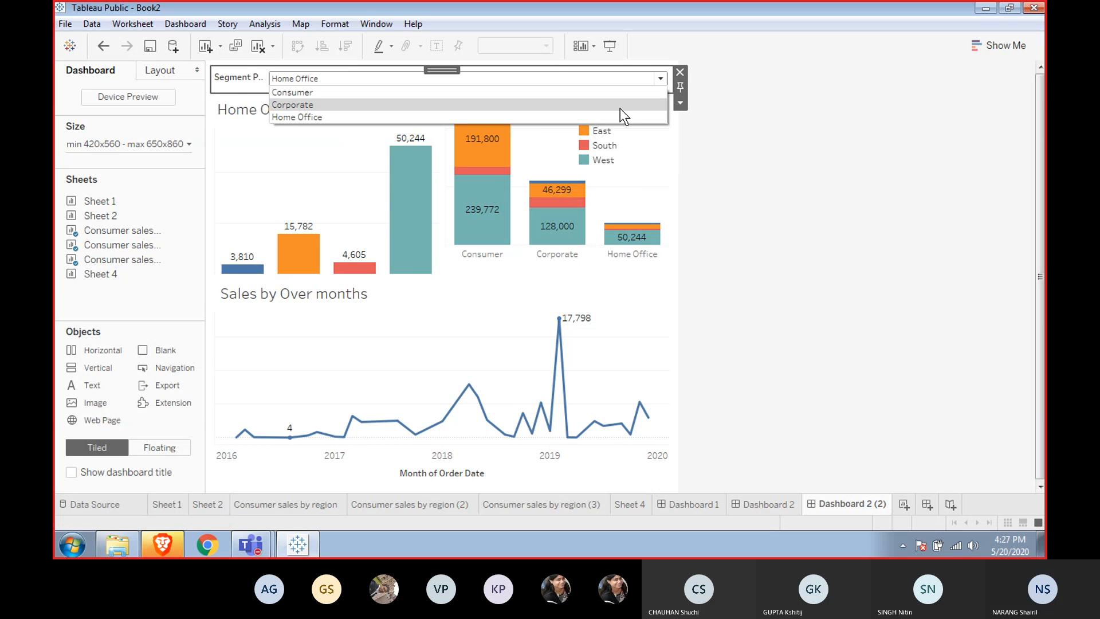
click(610, 95)
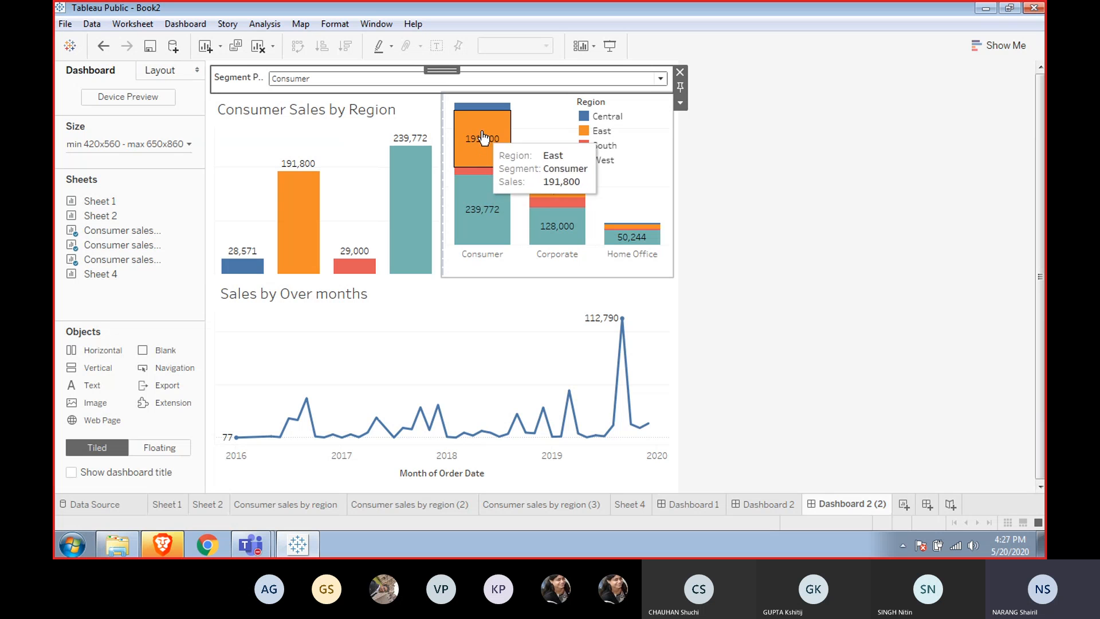
Open the line chart's title for editing, insert the Segment Filter field, then delete it again.
mouse_move(290, 422)
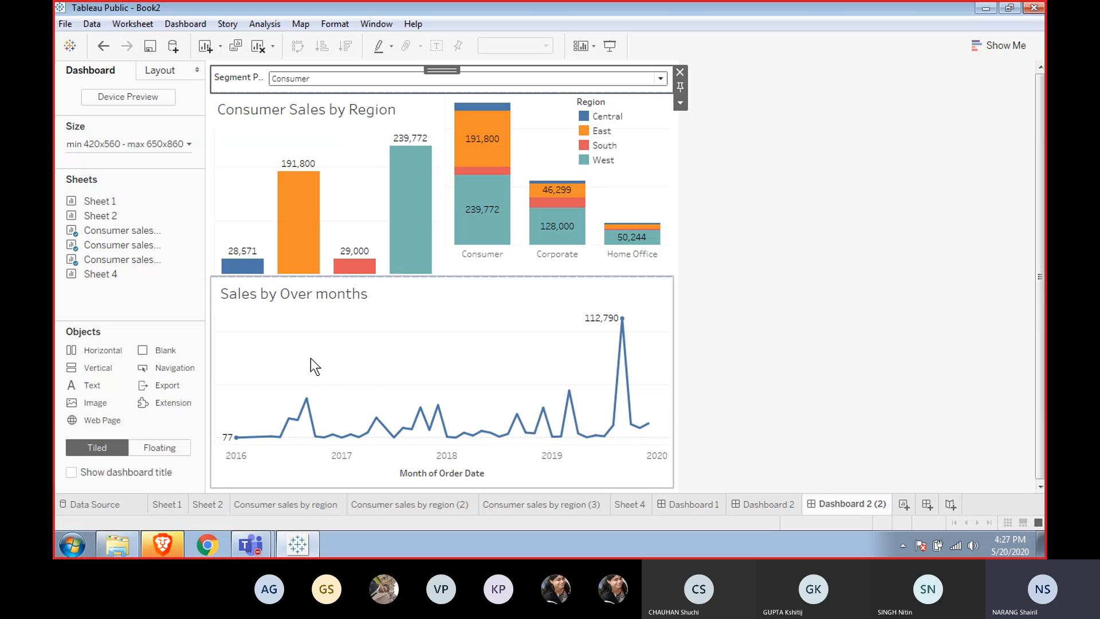
click(297, 298)
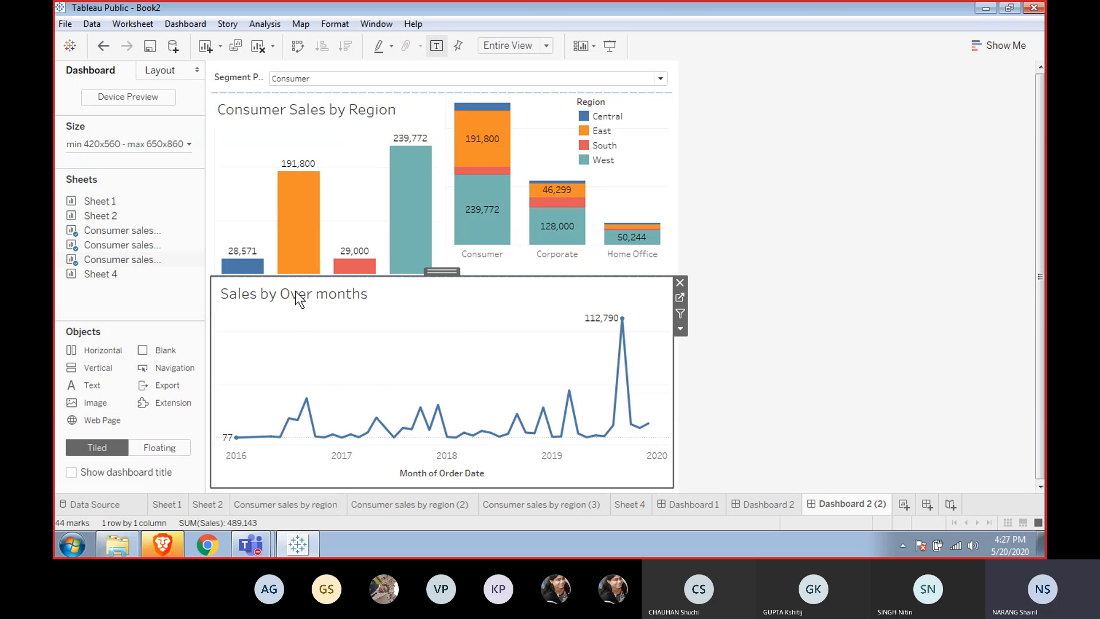
double_click(297, 298)
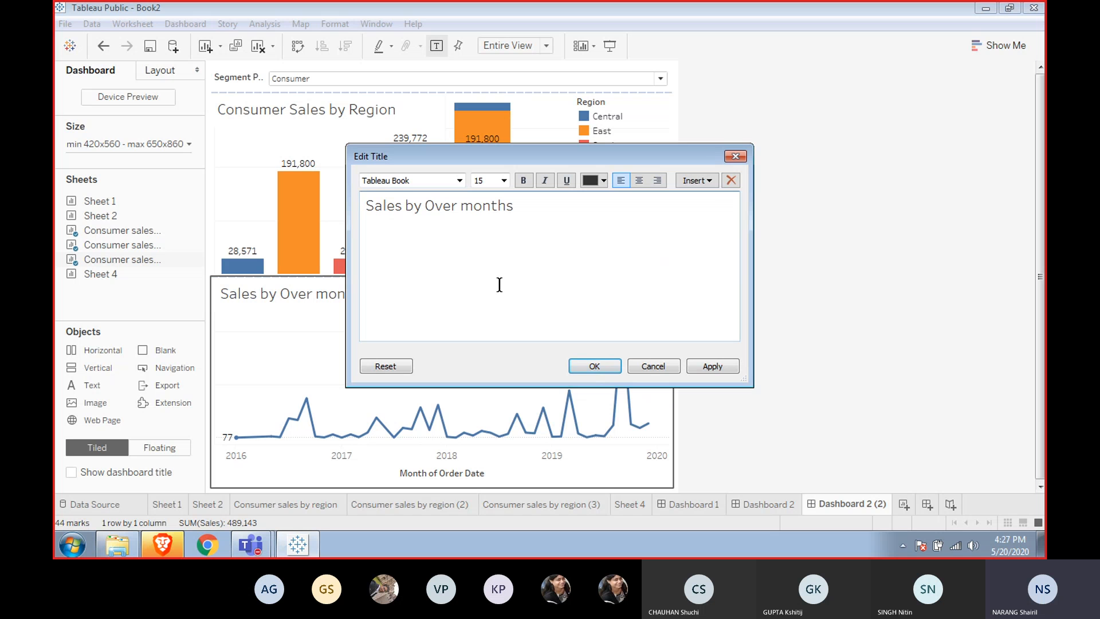
click(715, 181)
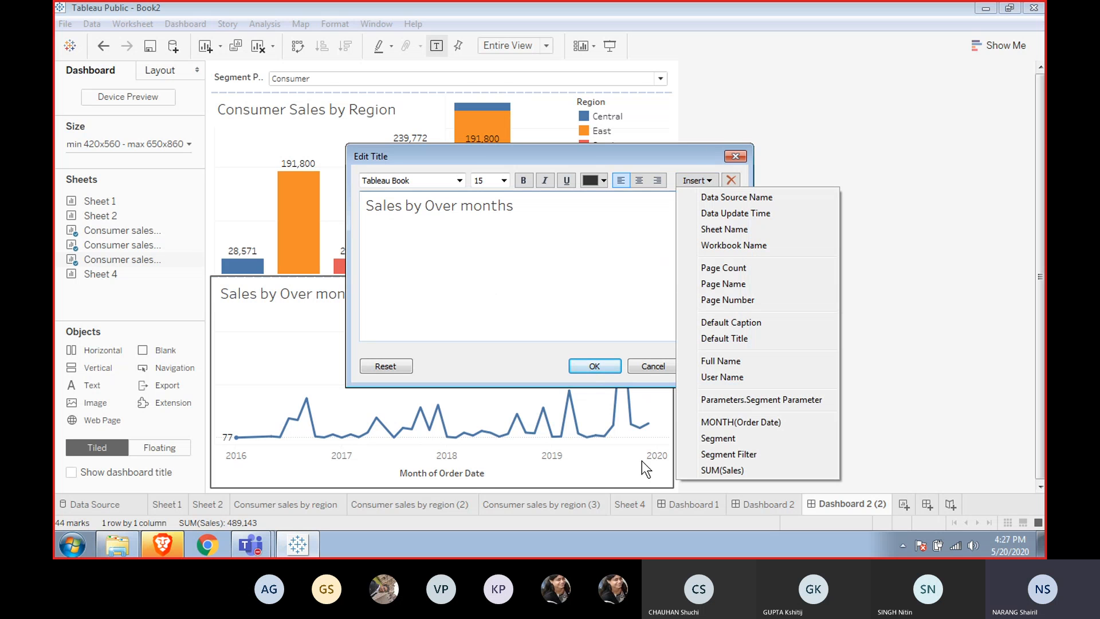
click(729, 455)
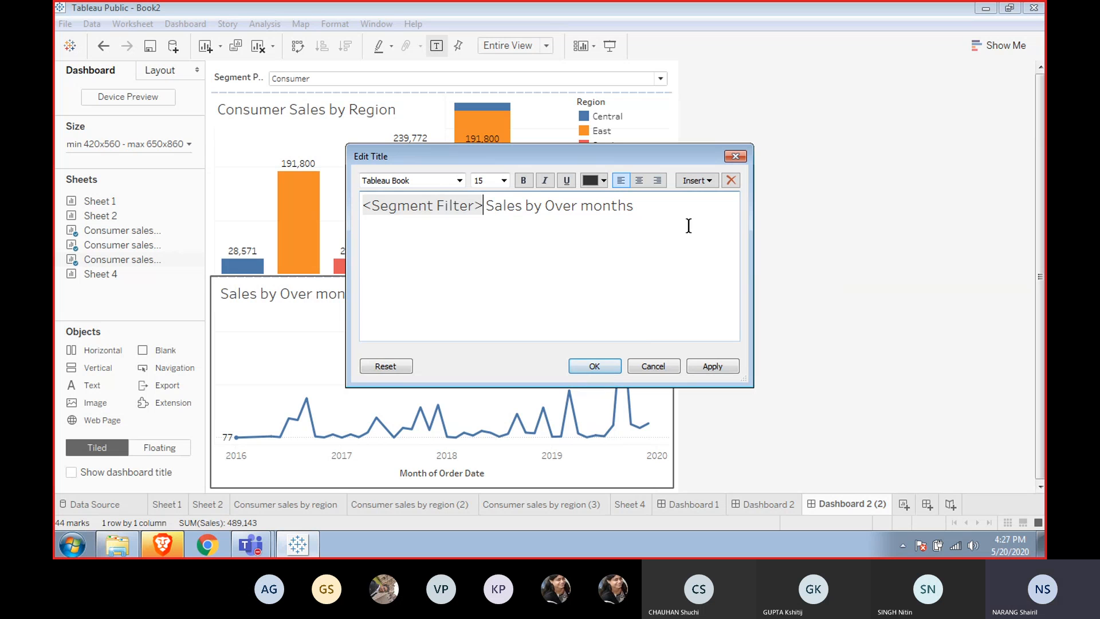
key(BackSpace)
key(BackSpace)
key(BackSpace)
key(BackSpace)
key(BackSpace)
key(BackSpace)
key(BackSpace)
key(BackSpace)
key(BackSpace)
key(BackSpace)
key(BackSpace)
key(BackSpace)
key(BackSpace)
key(BackSpace)
key(BackSpace)
key(BackSpace)
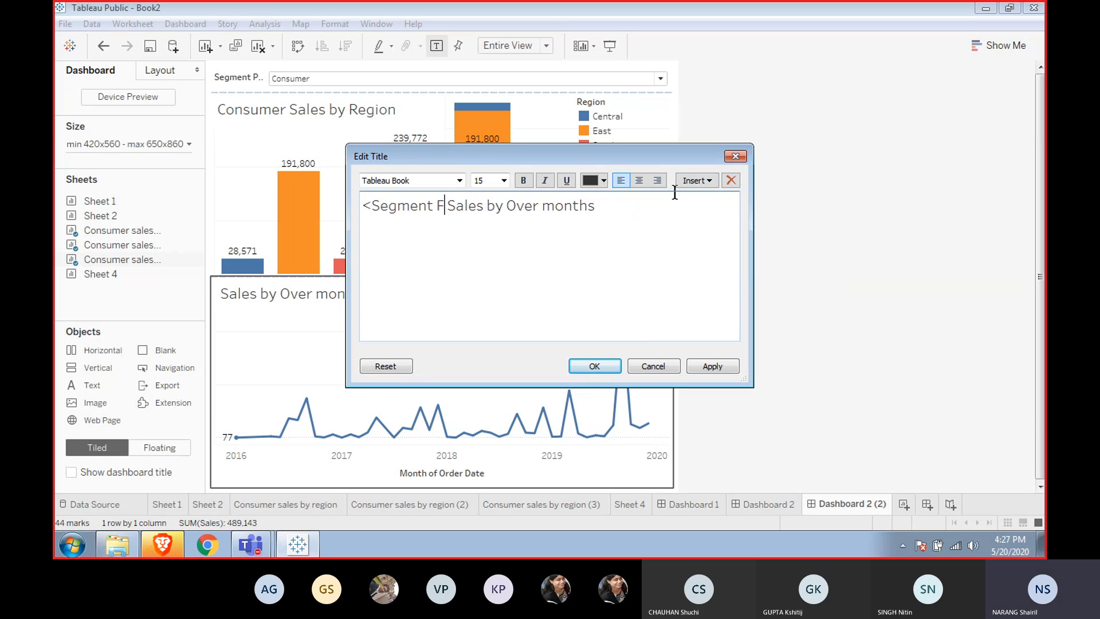
Insert the Segment Parameter field in front of the line chart's title text and apply it.
click(695, 181)
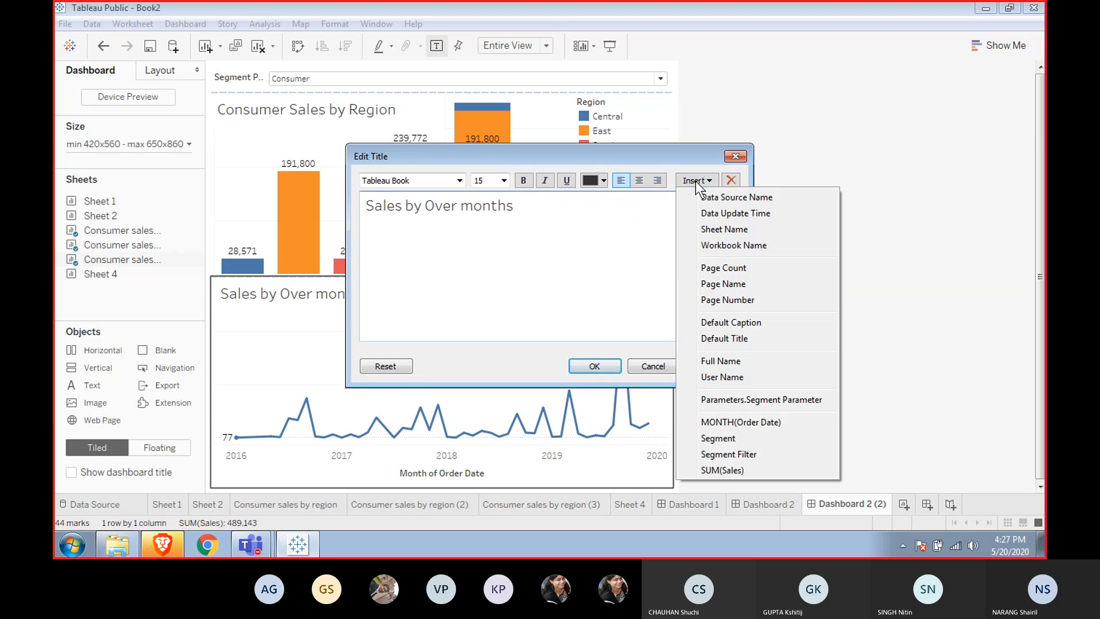
click(734, 398)
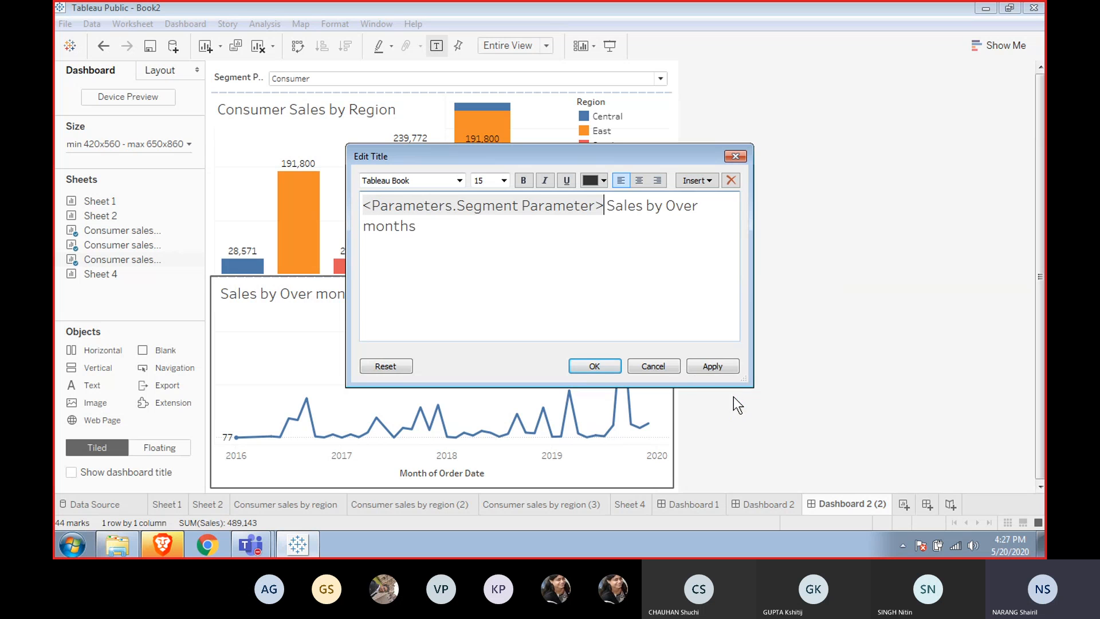
click(707, 365)
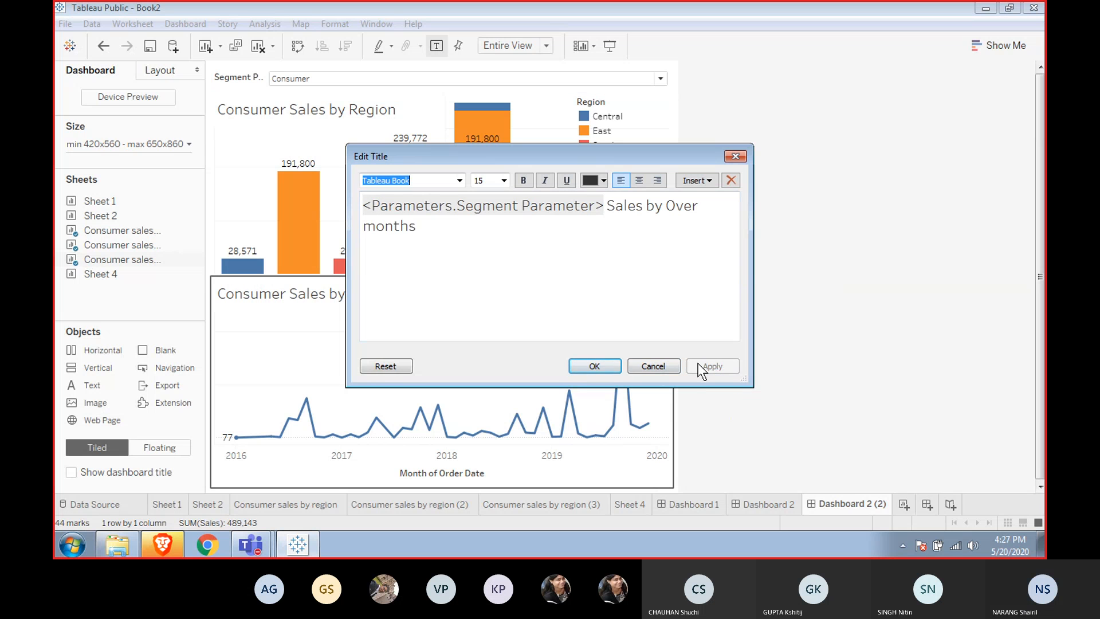
click(594, 366)
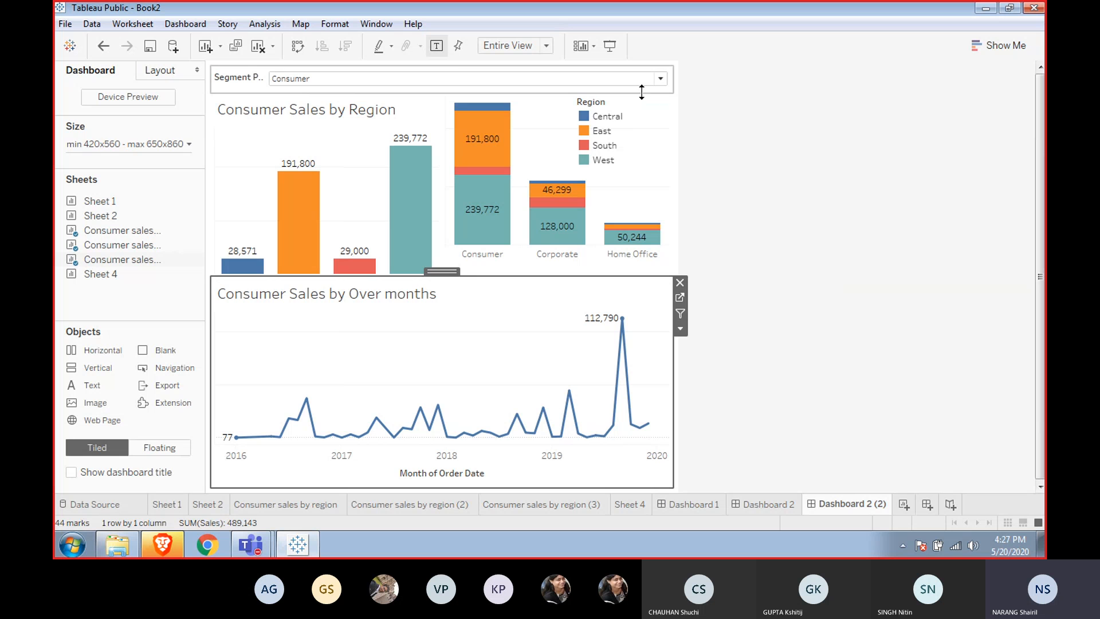
Switch the dashboard's Segment Parameter to Corporate and then to Home Office.
click(660, 78)
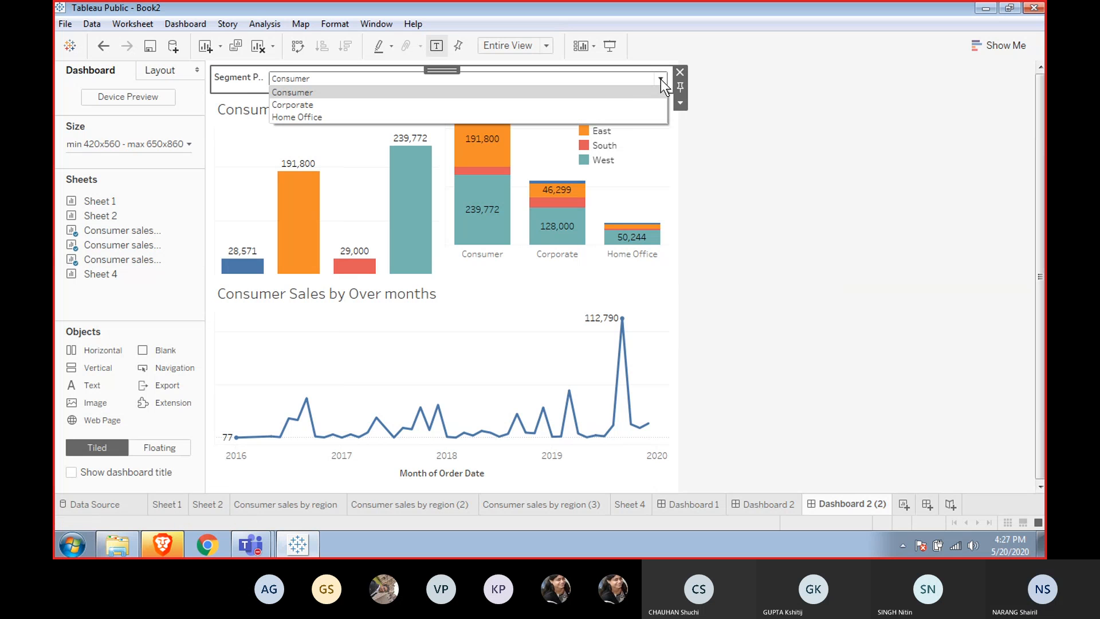
click(607, 104)
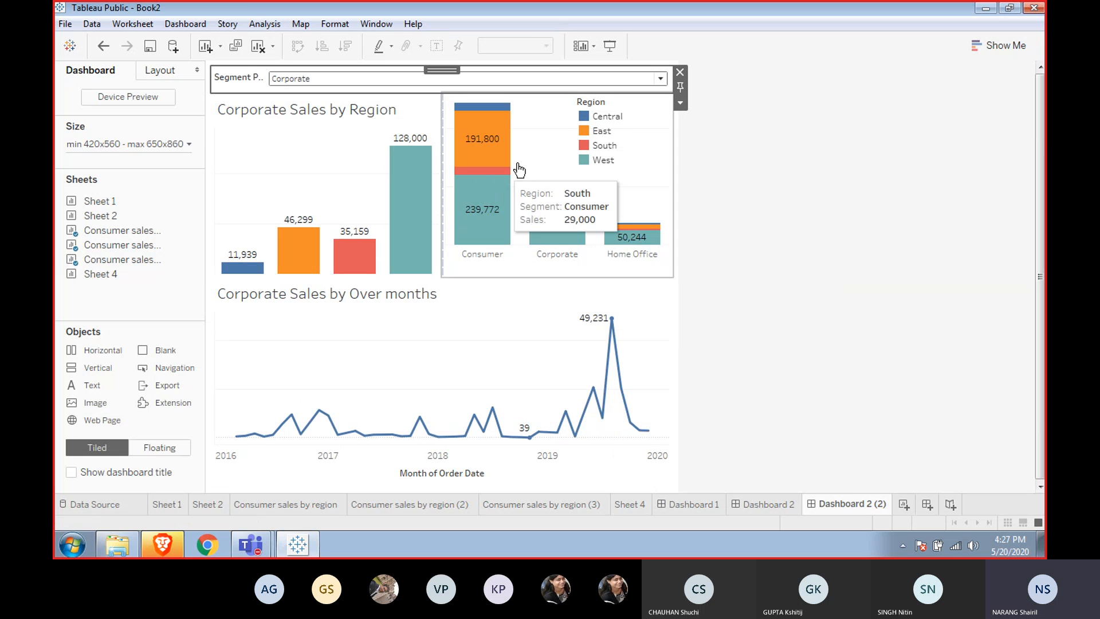
click(658, 79)
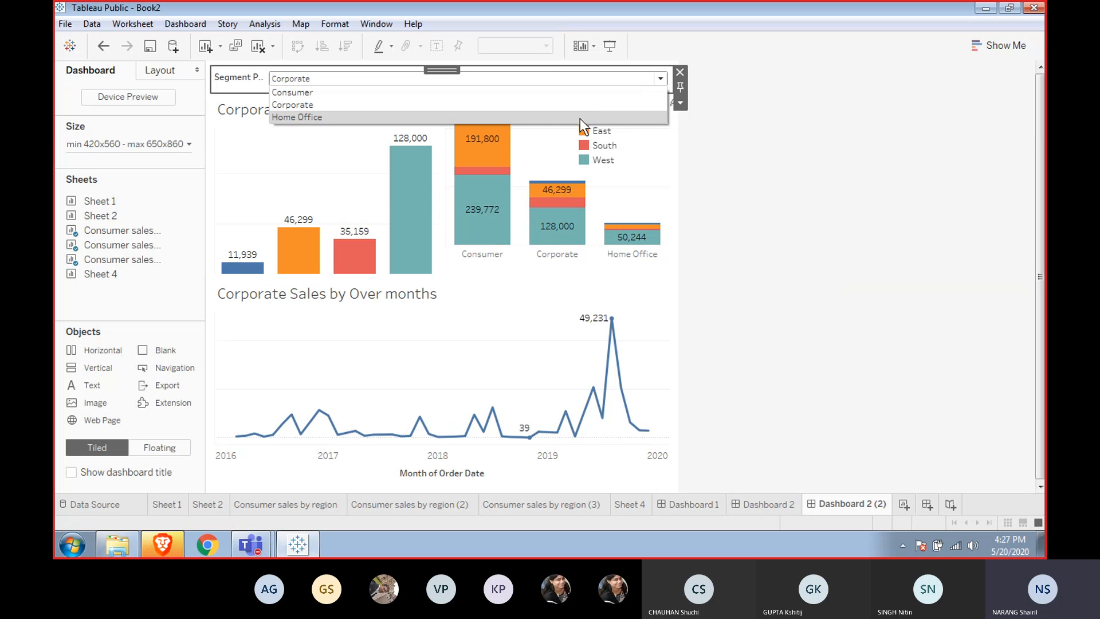
click(580, 117)
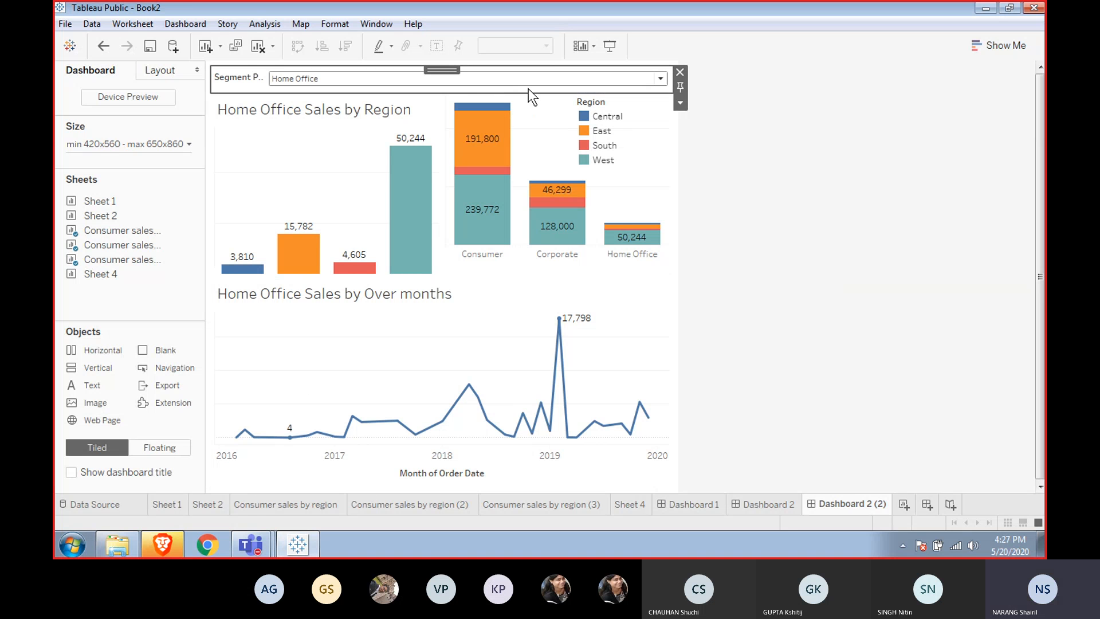
Select the dashboard's charts in turn and highlight the West bar to examine how the views interact.
click(531, 164)
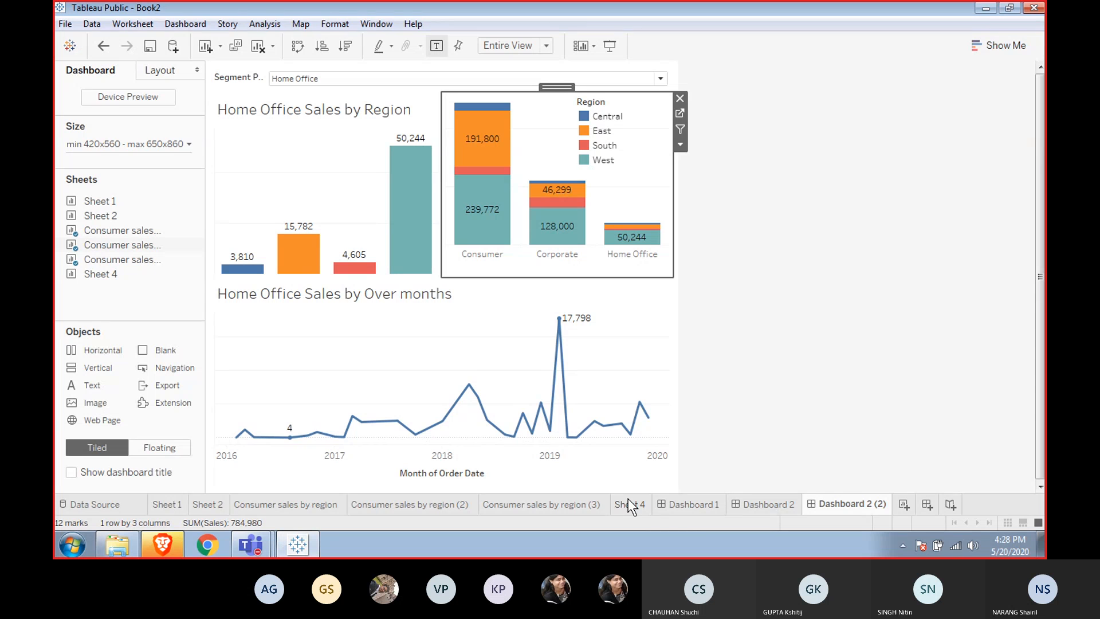
mouse_move(628, 498)
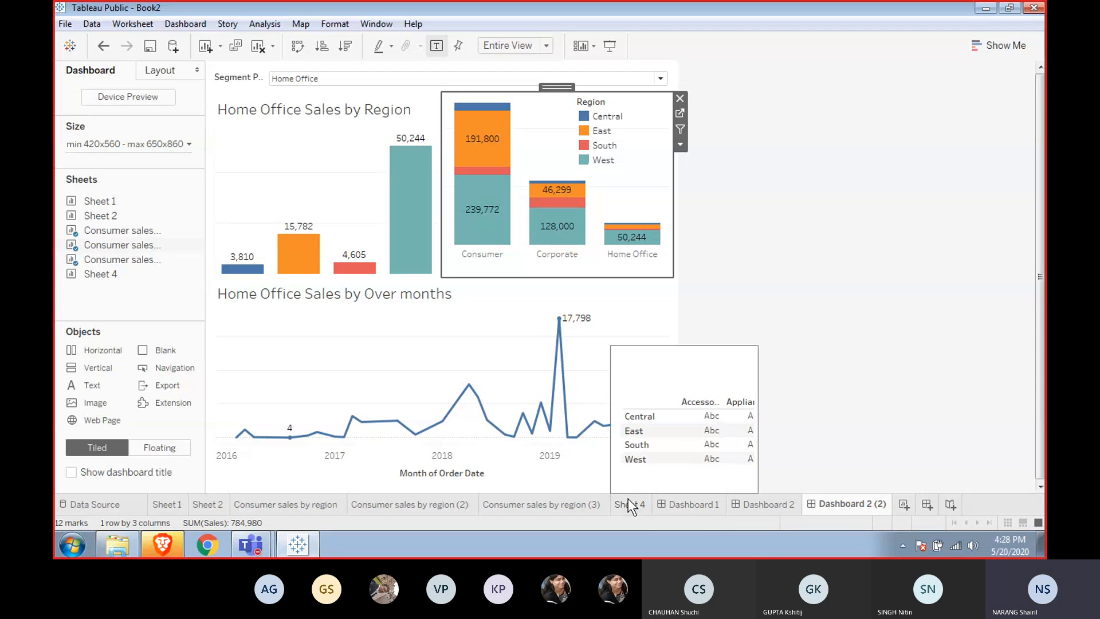
click(771, 252)
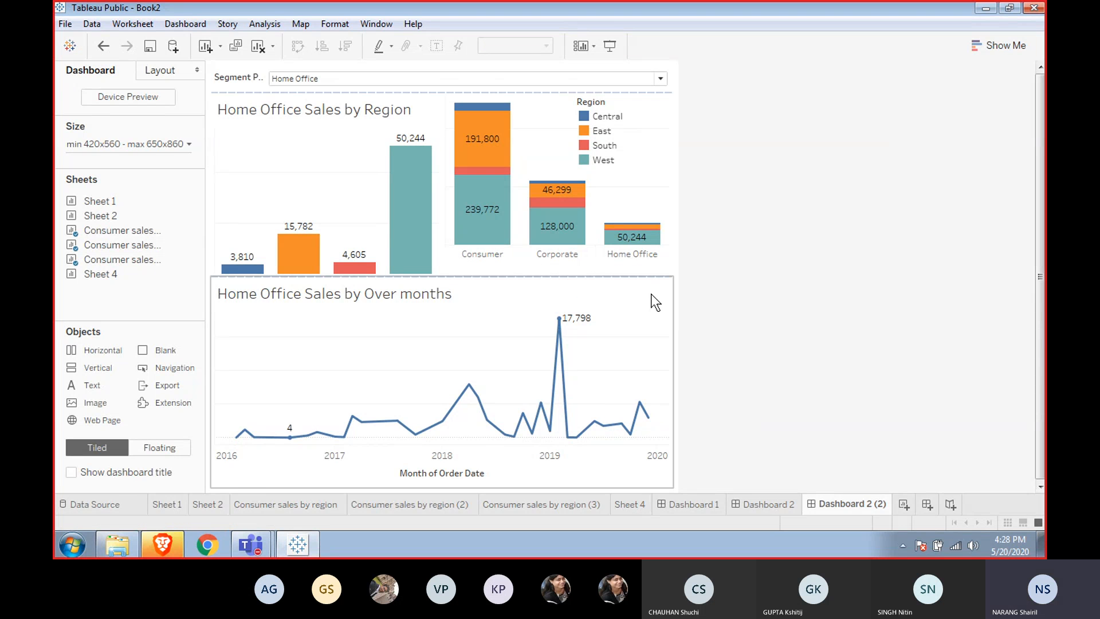
mouse_move(457, 191)
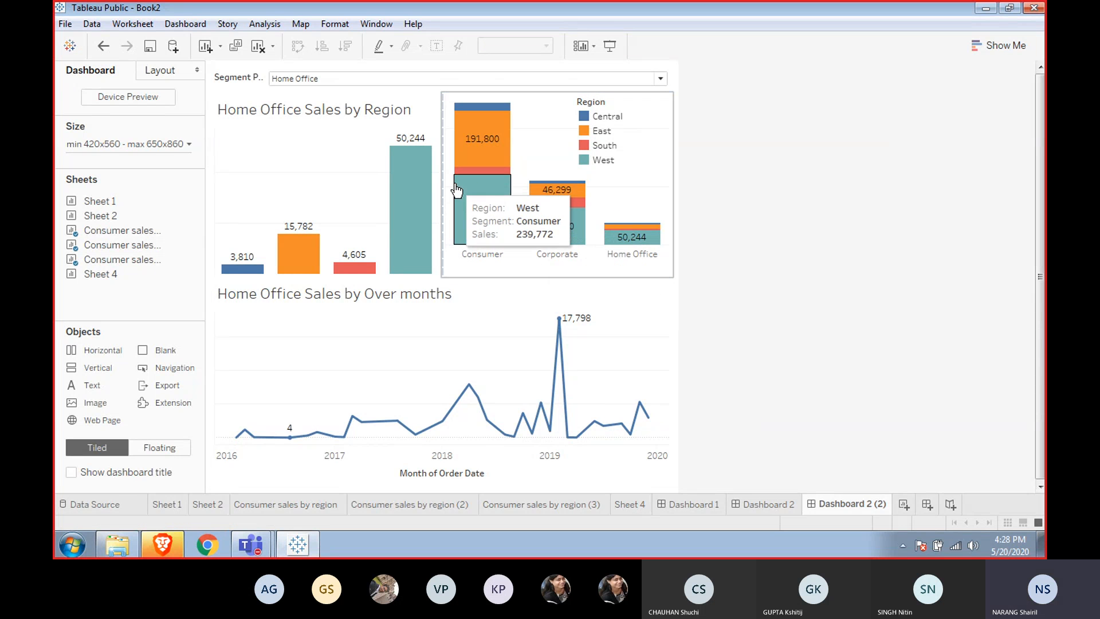
click(329, 171)
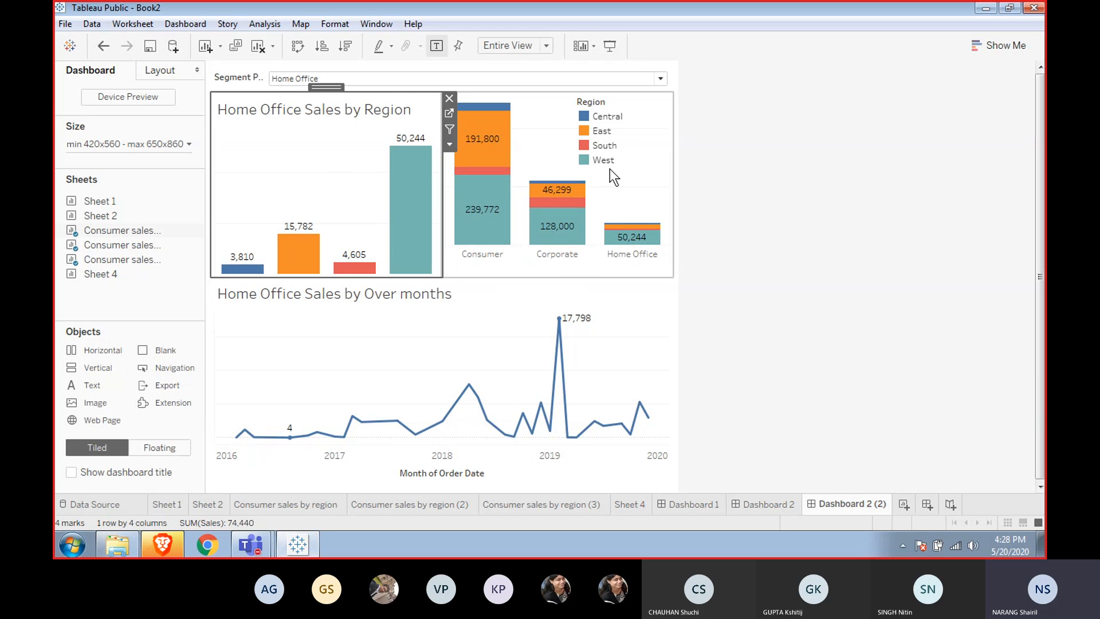
mouse_move(390, 232)
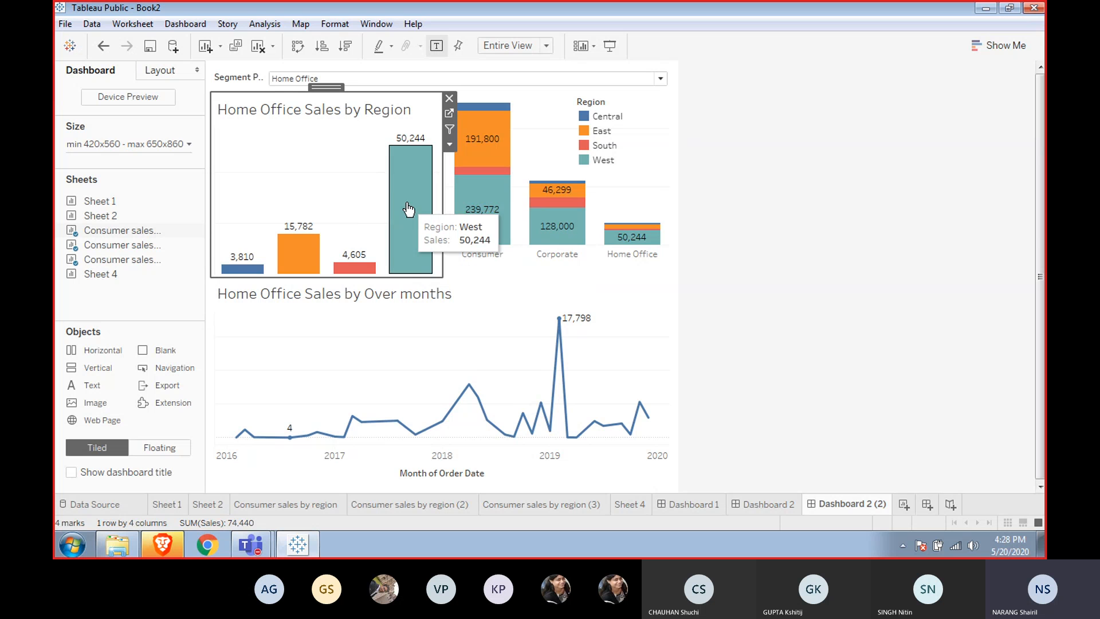
click(409, 209)
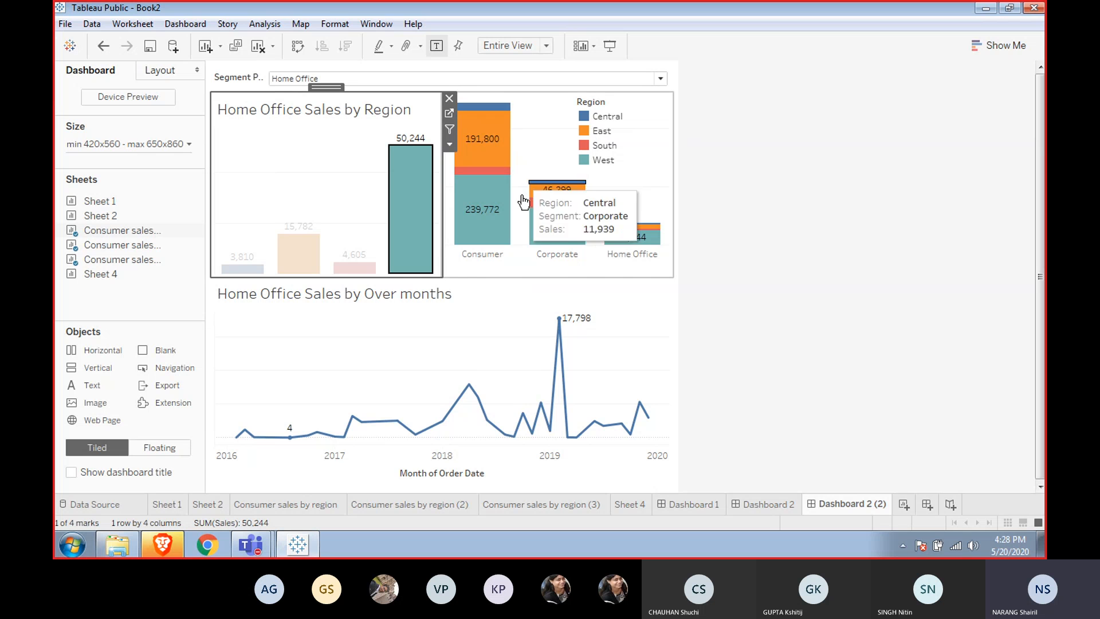
mouse_move(495, 229)
mouse_move(600, 239)
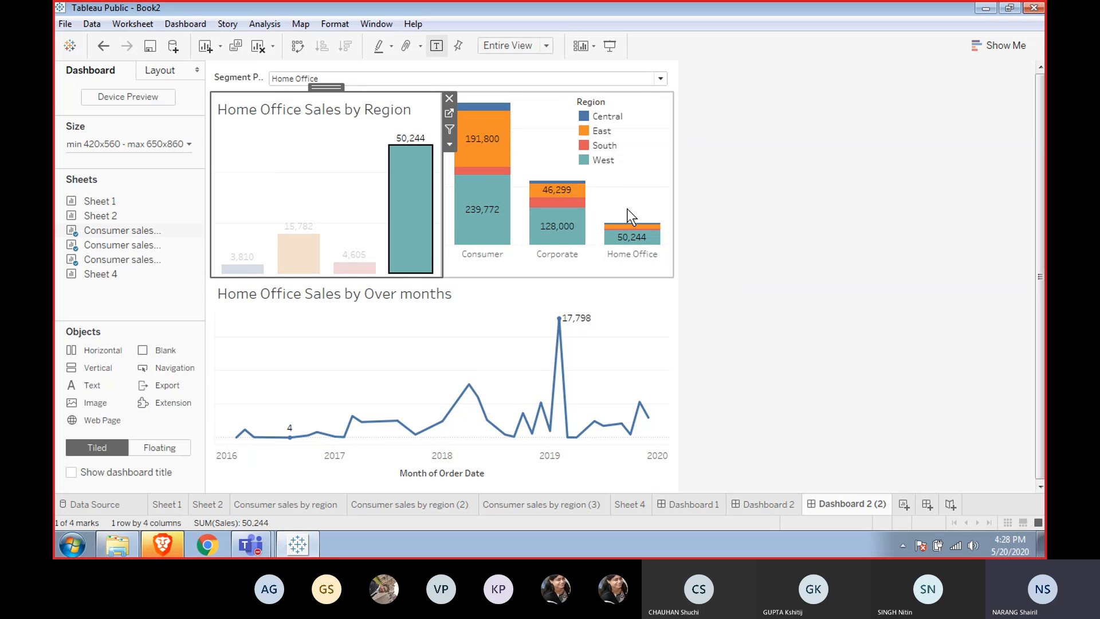
click(457, 377)
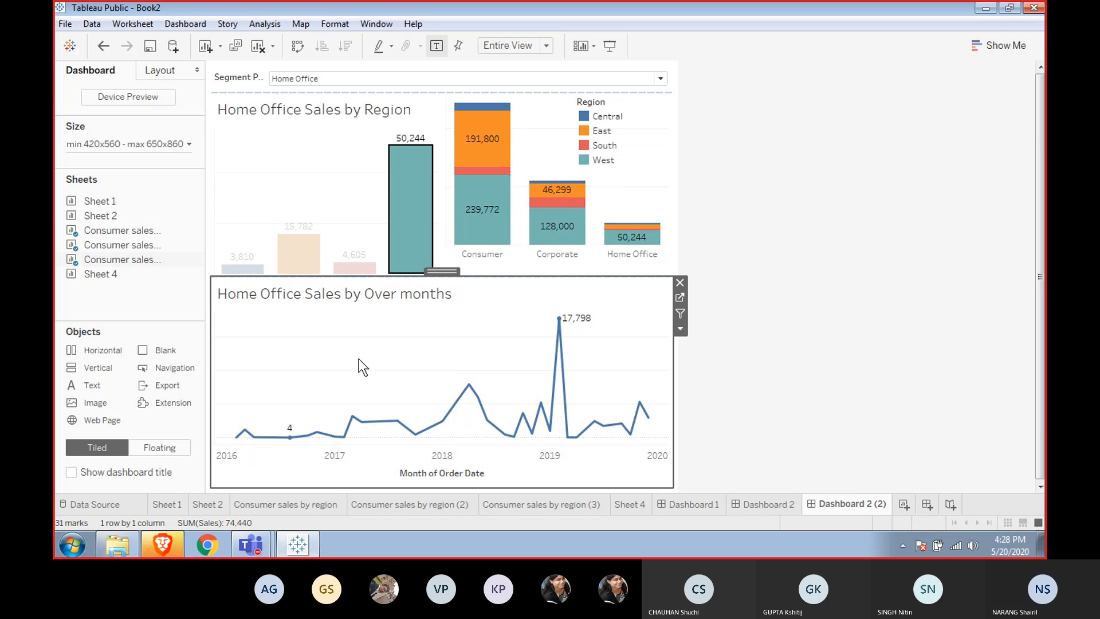
mouse_move(411, 183)
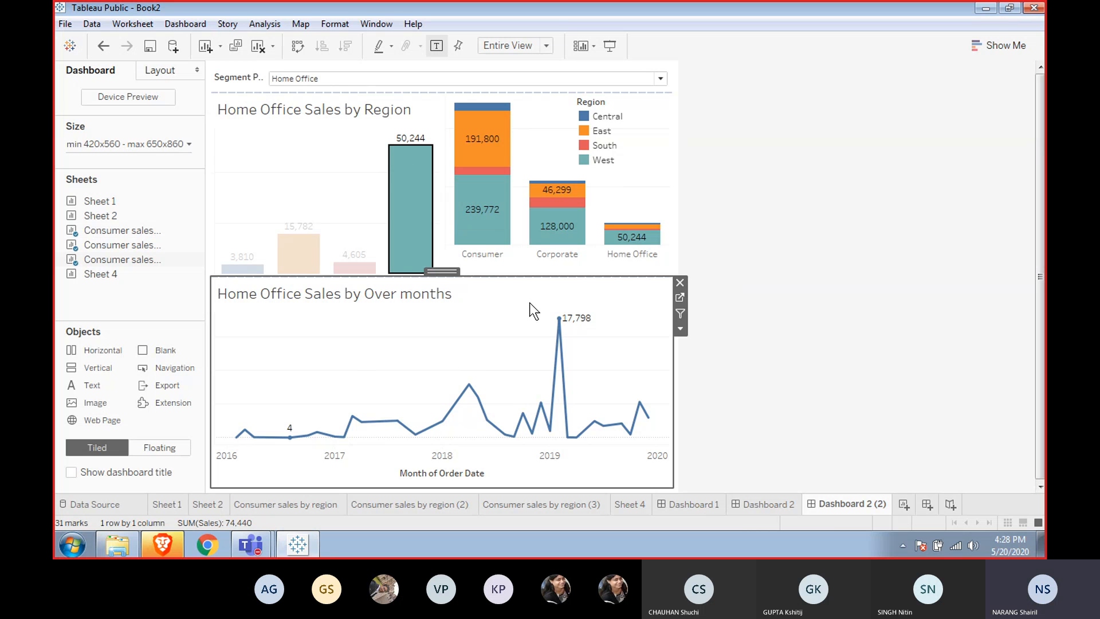
click(418, 351)
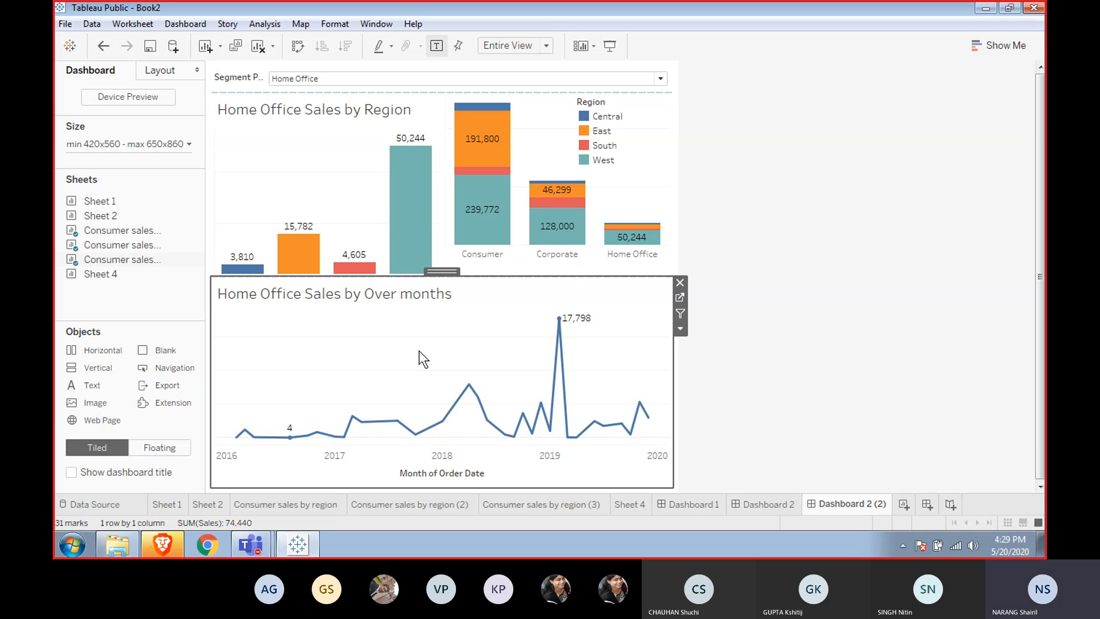
mouse_move(569, 421)
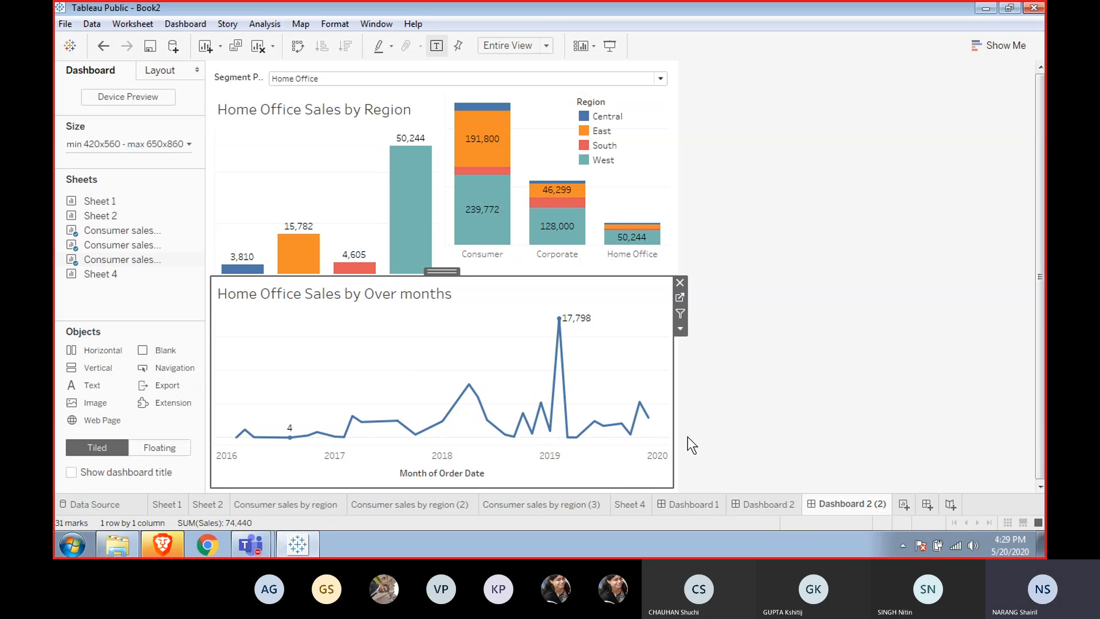